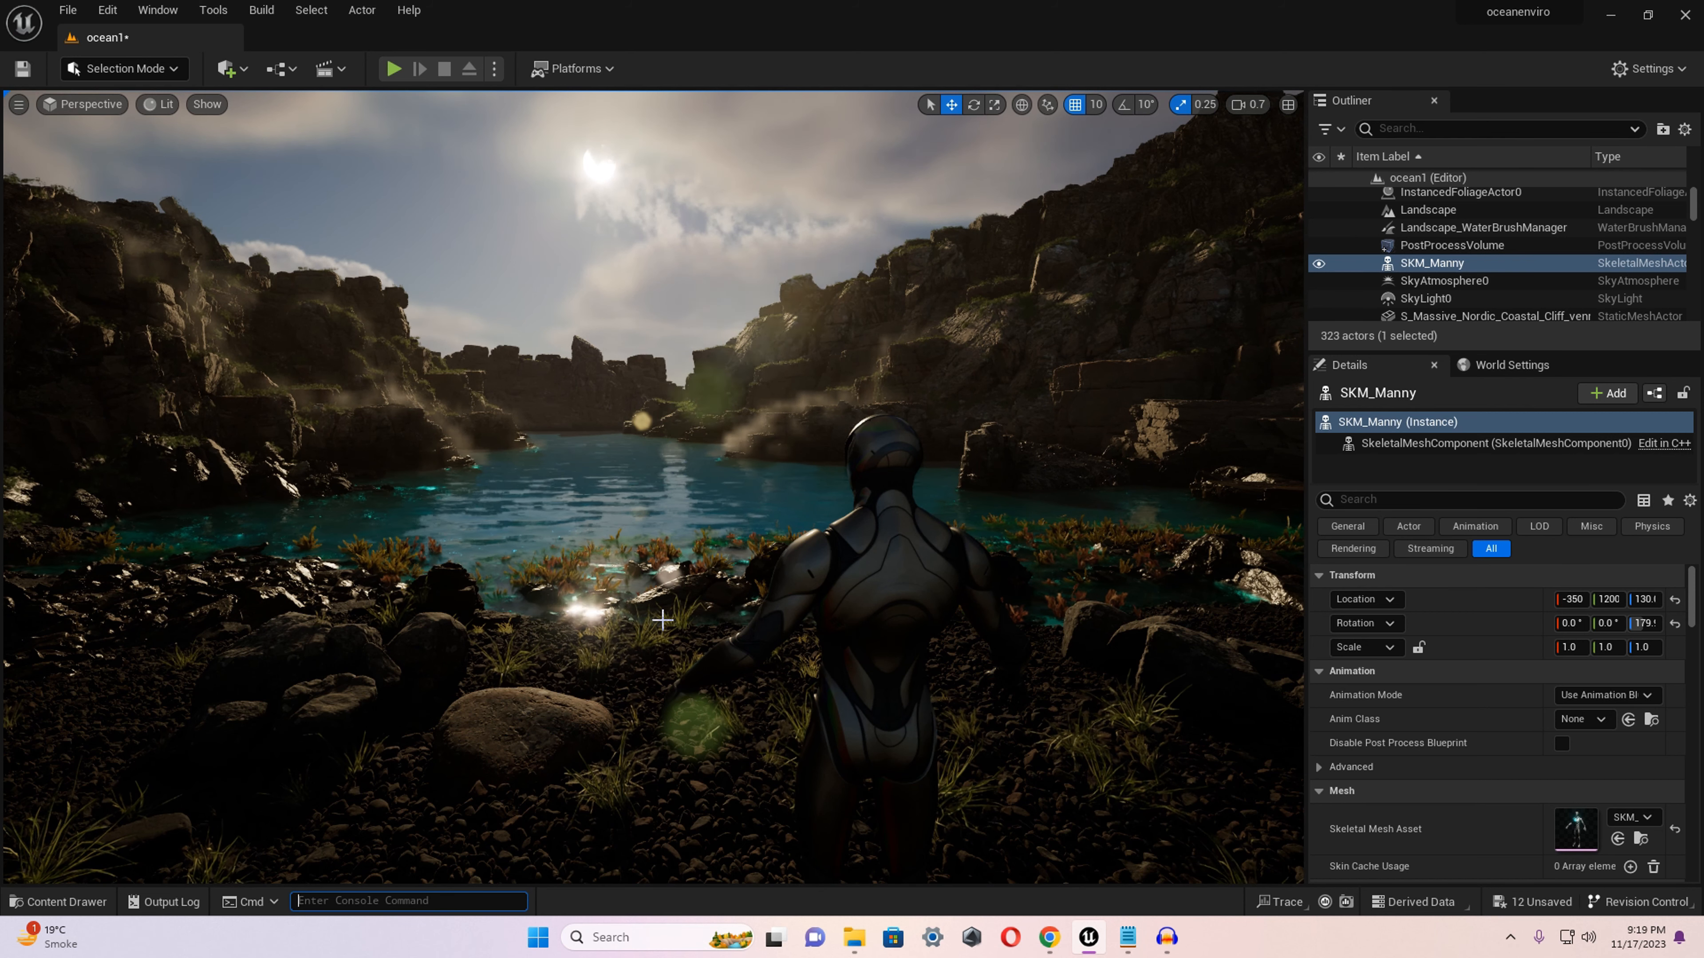
# Import the kloofendal_48d_partly_cloudy_puresky 8k HDR file from the F: drive into the Content folder.
pyautogui.hotkey('ctrl', 'space')
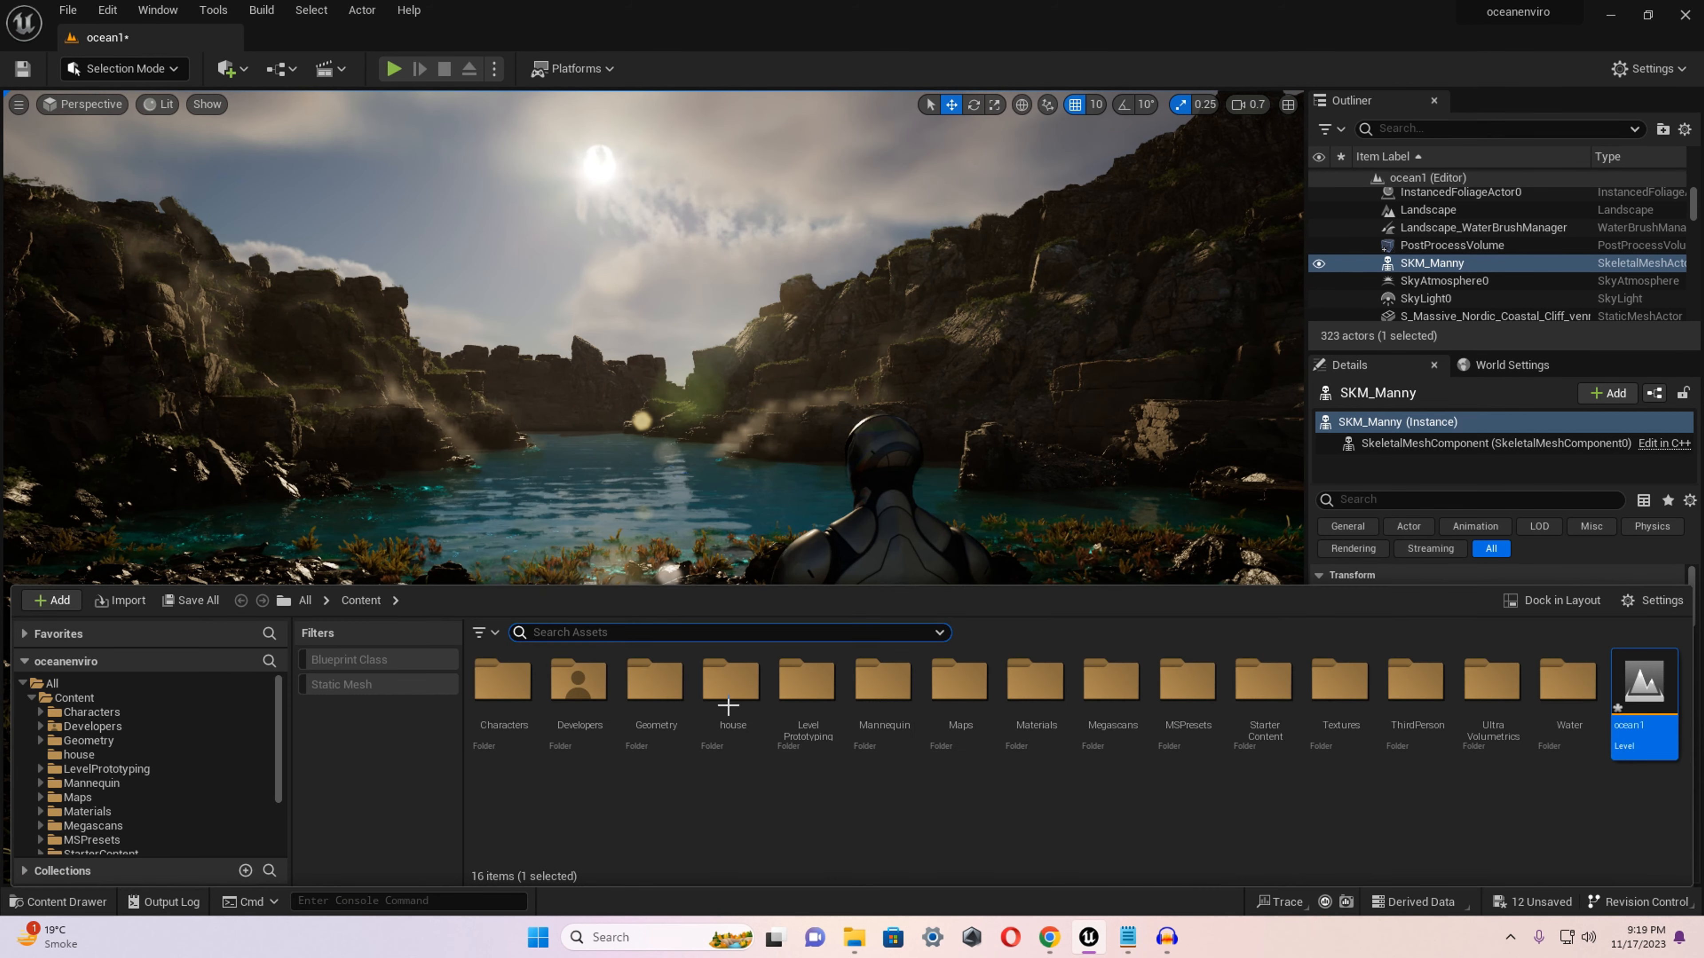
pyautogui.rightClick(929, 837)
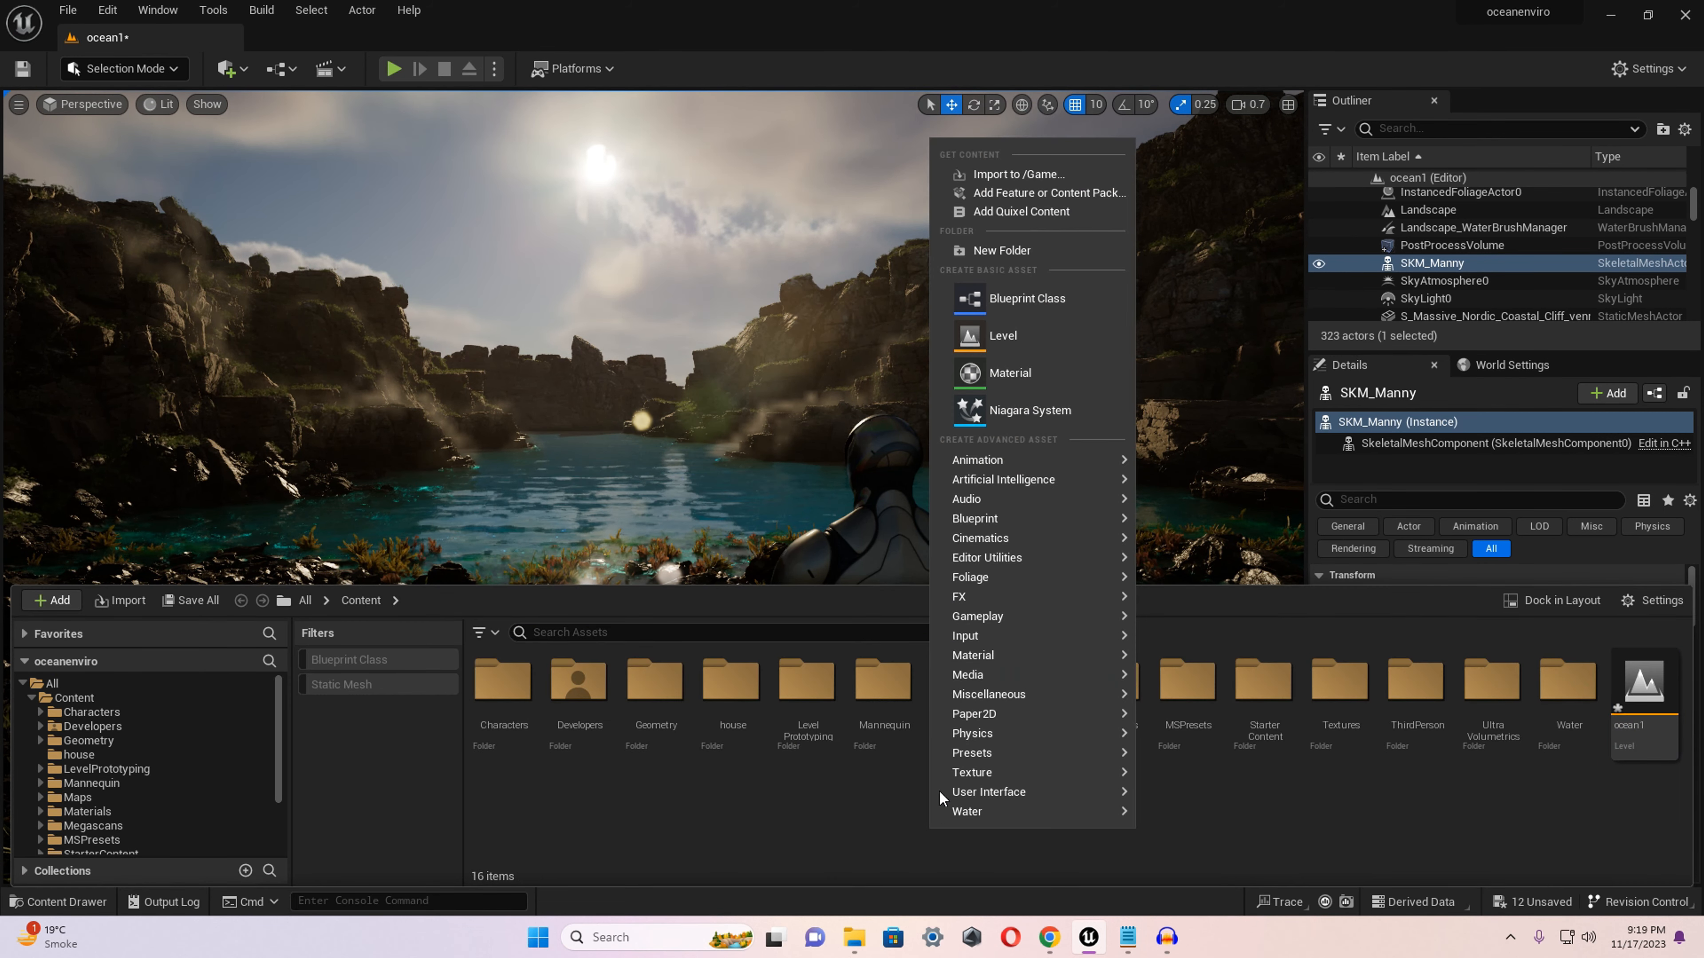
pyautogui.click(1050, 175)
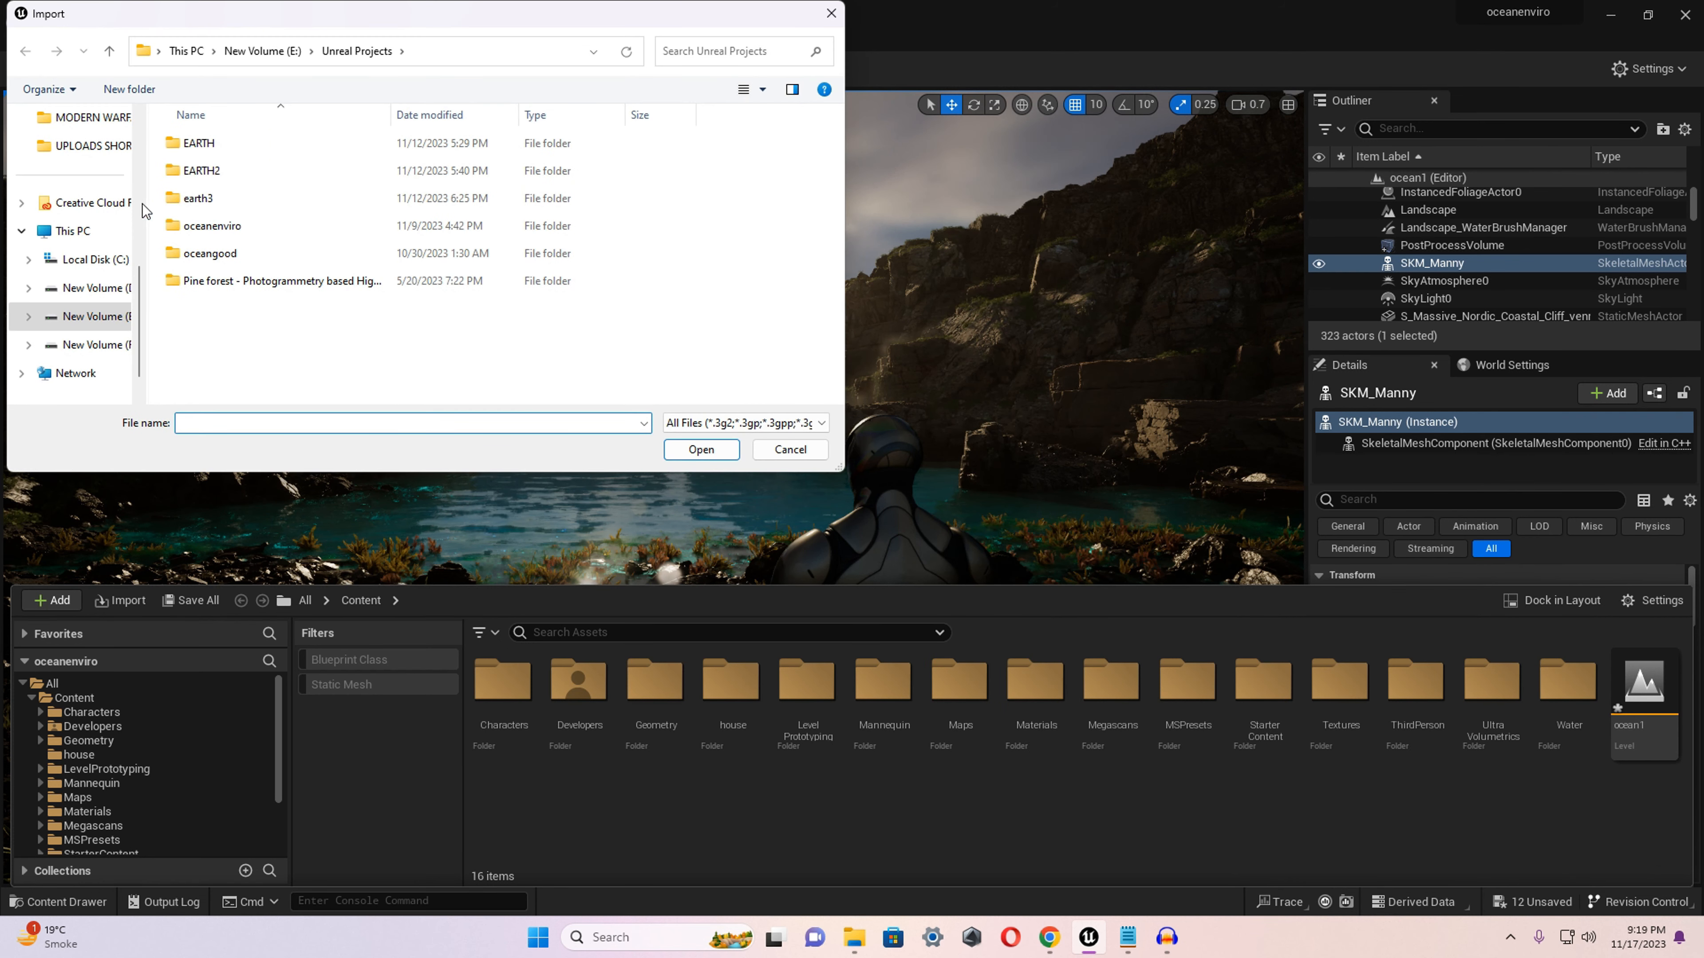
pyautogui.click(257, 59)
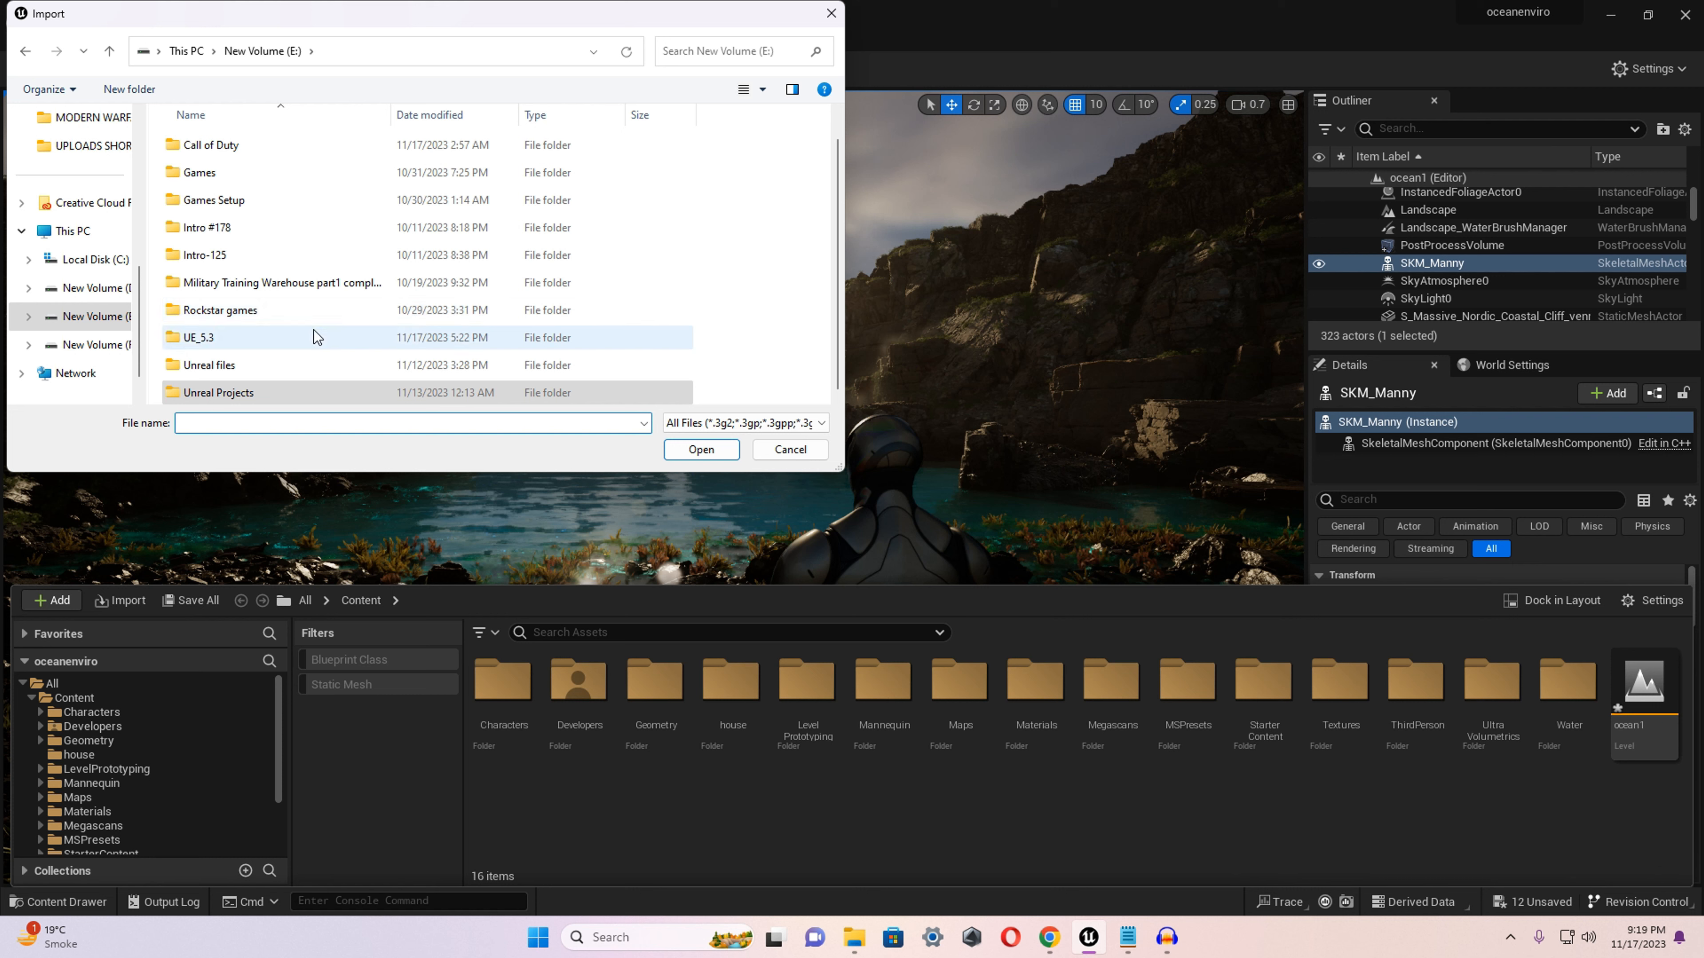
pyautogui.click(186, 57)
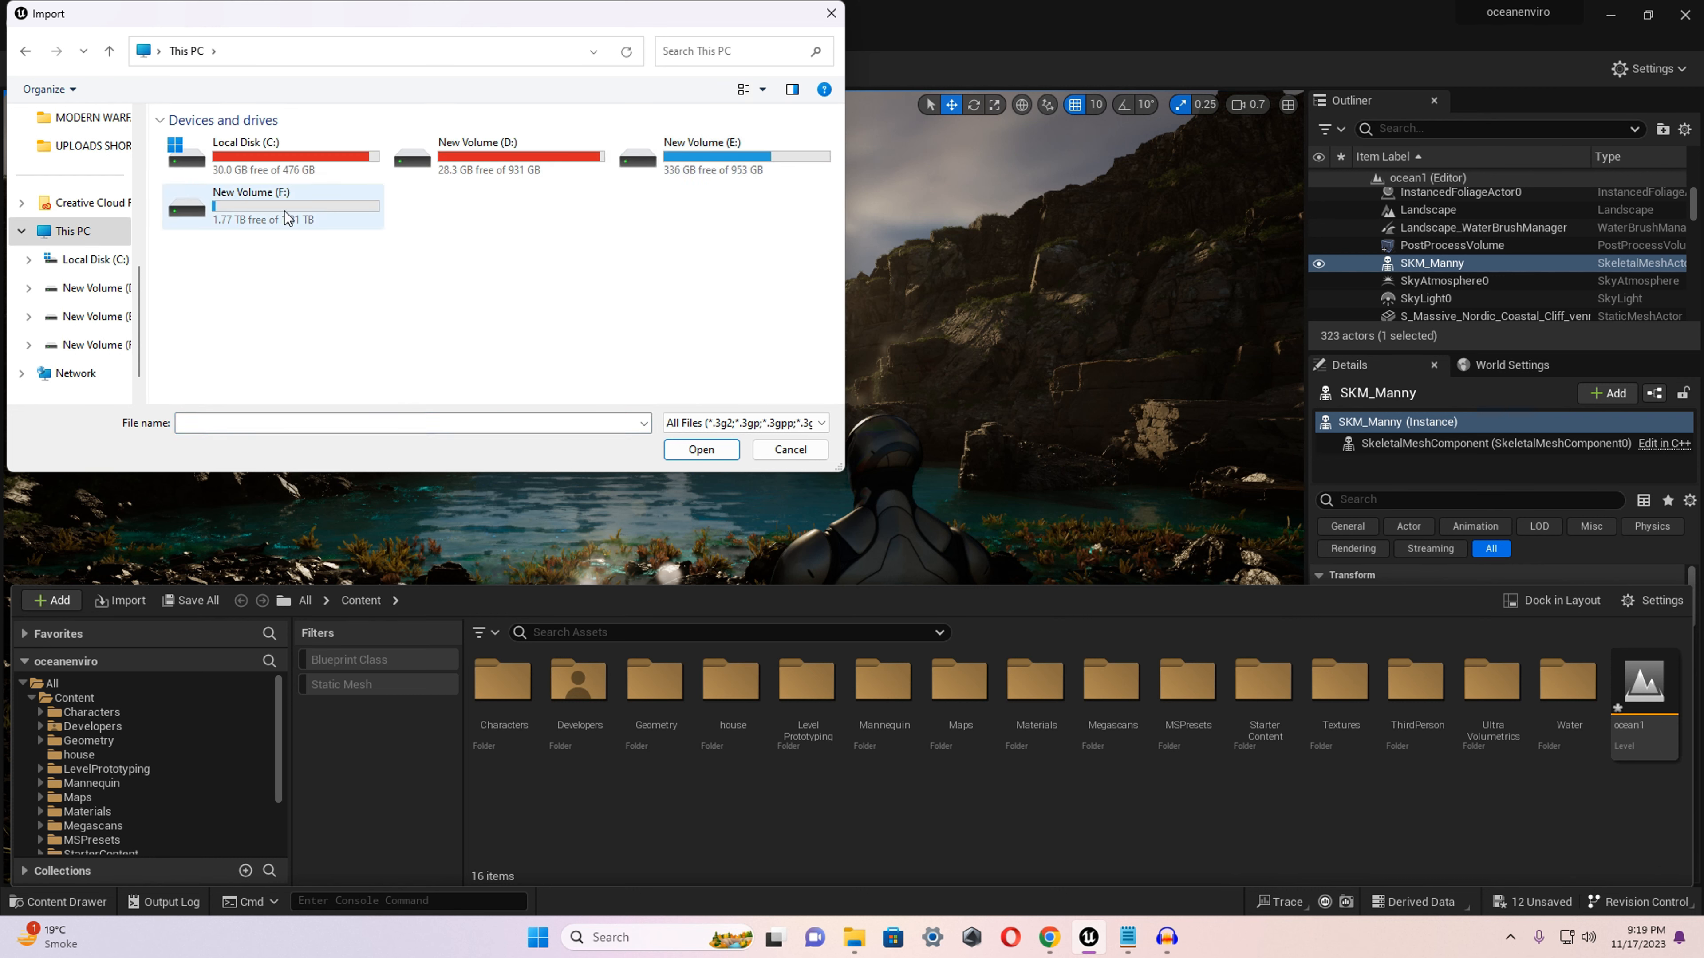
pyautogui.doubleClick(286, 225)
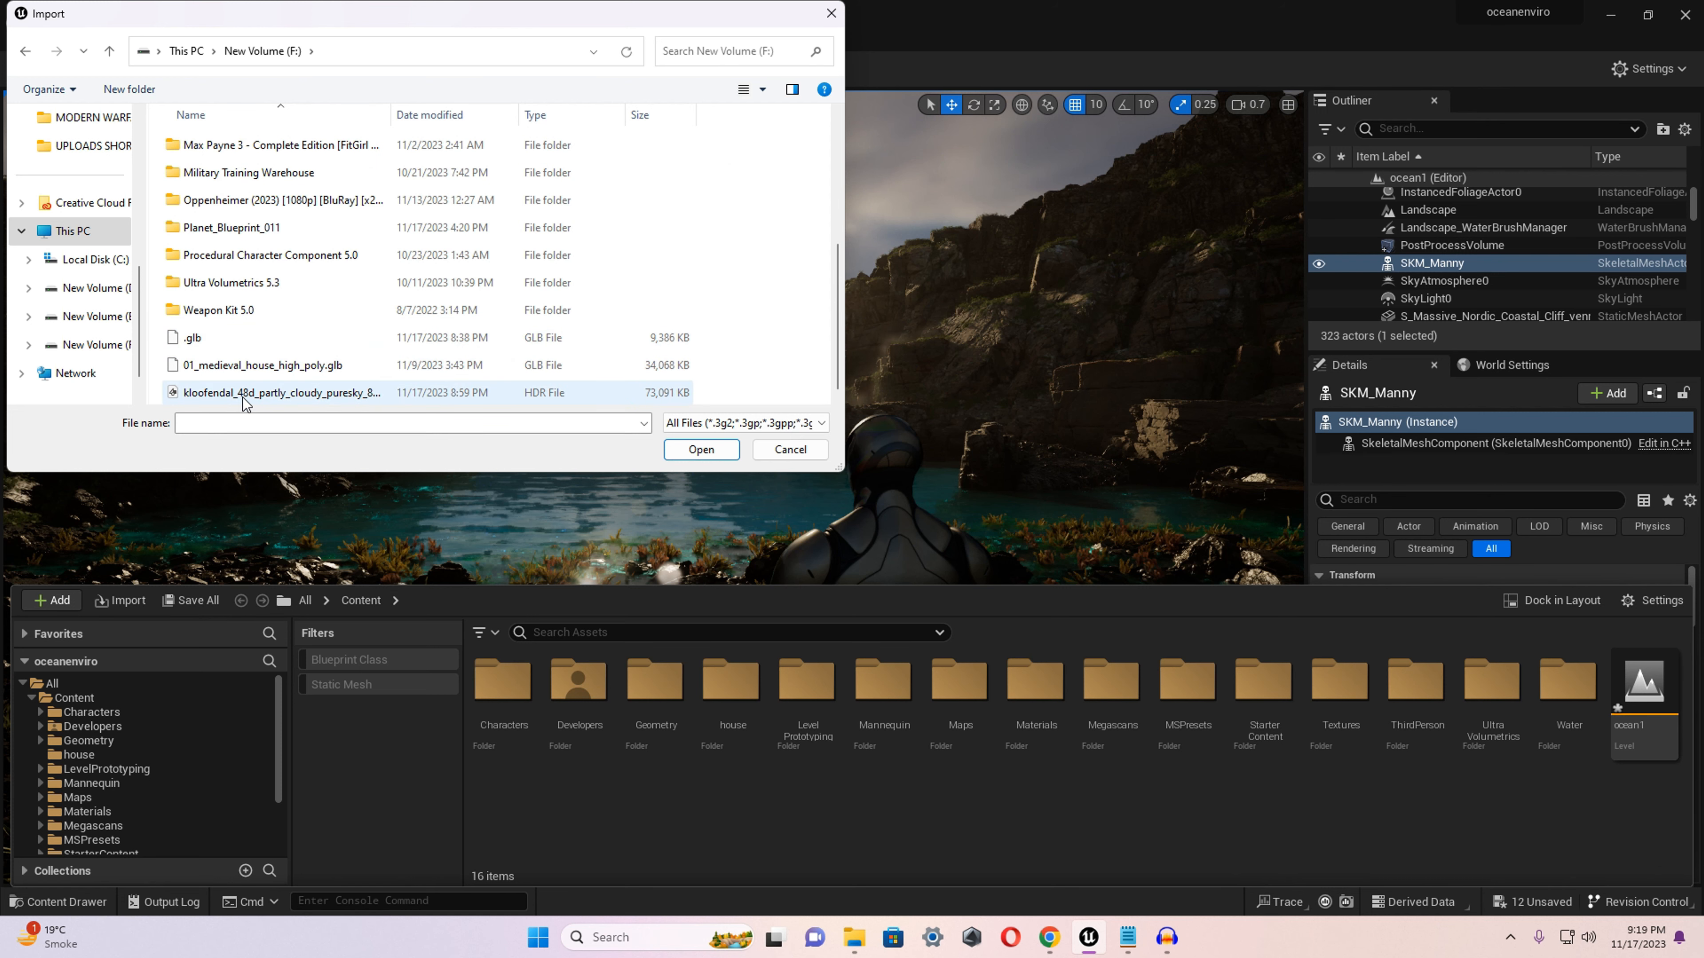
pyautogui.click(245, 396)
pyautogui.click(701, 449)
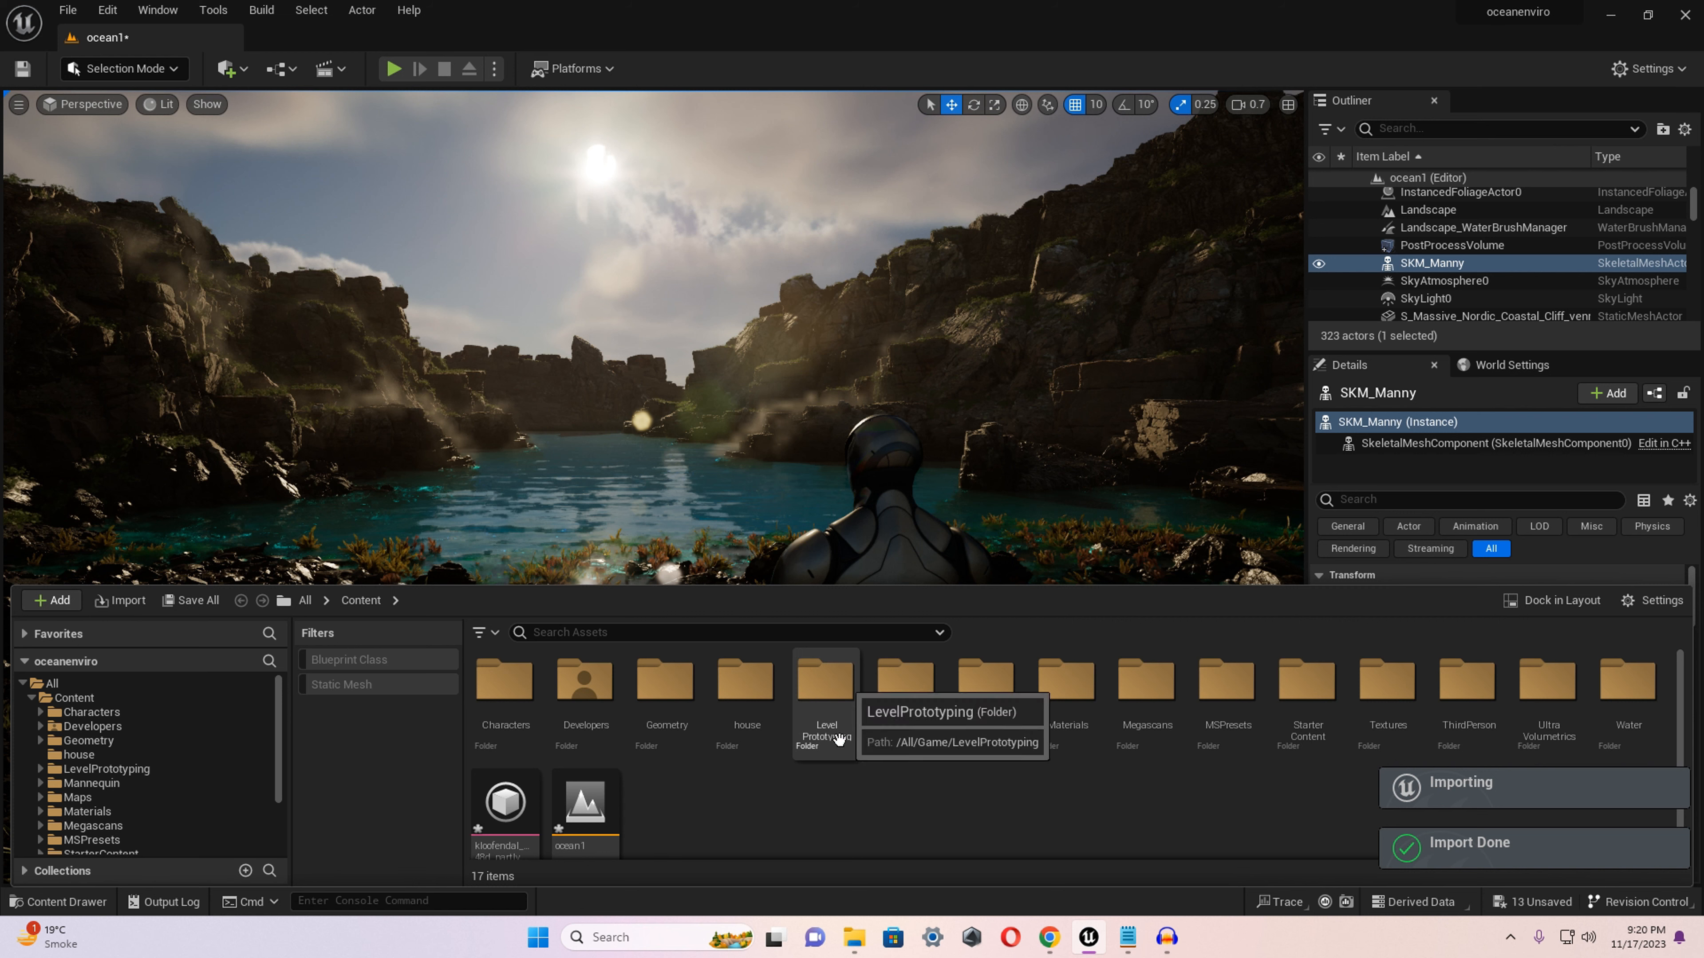
pyautogui.scroll(-1, 508, 805)
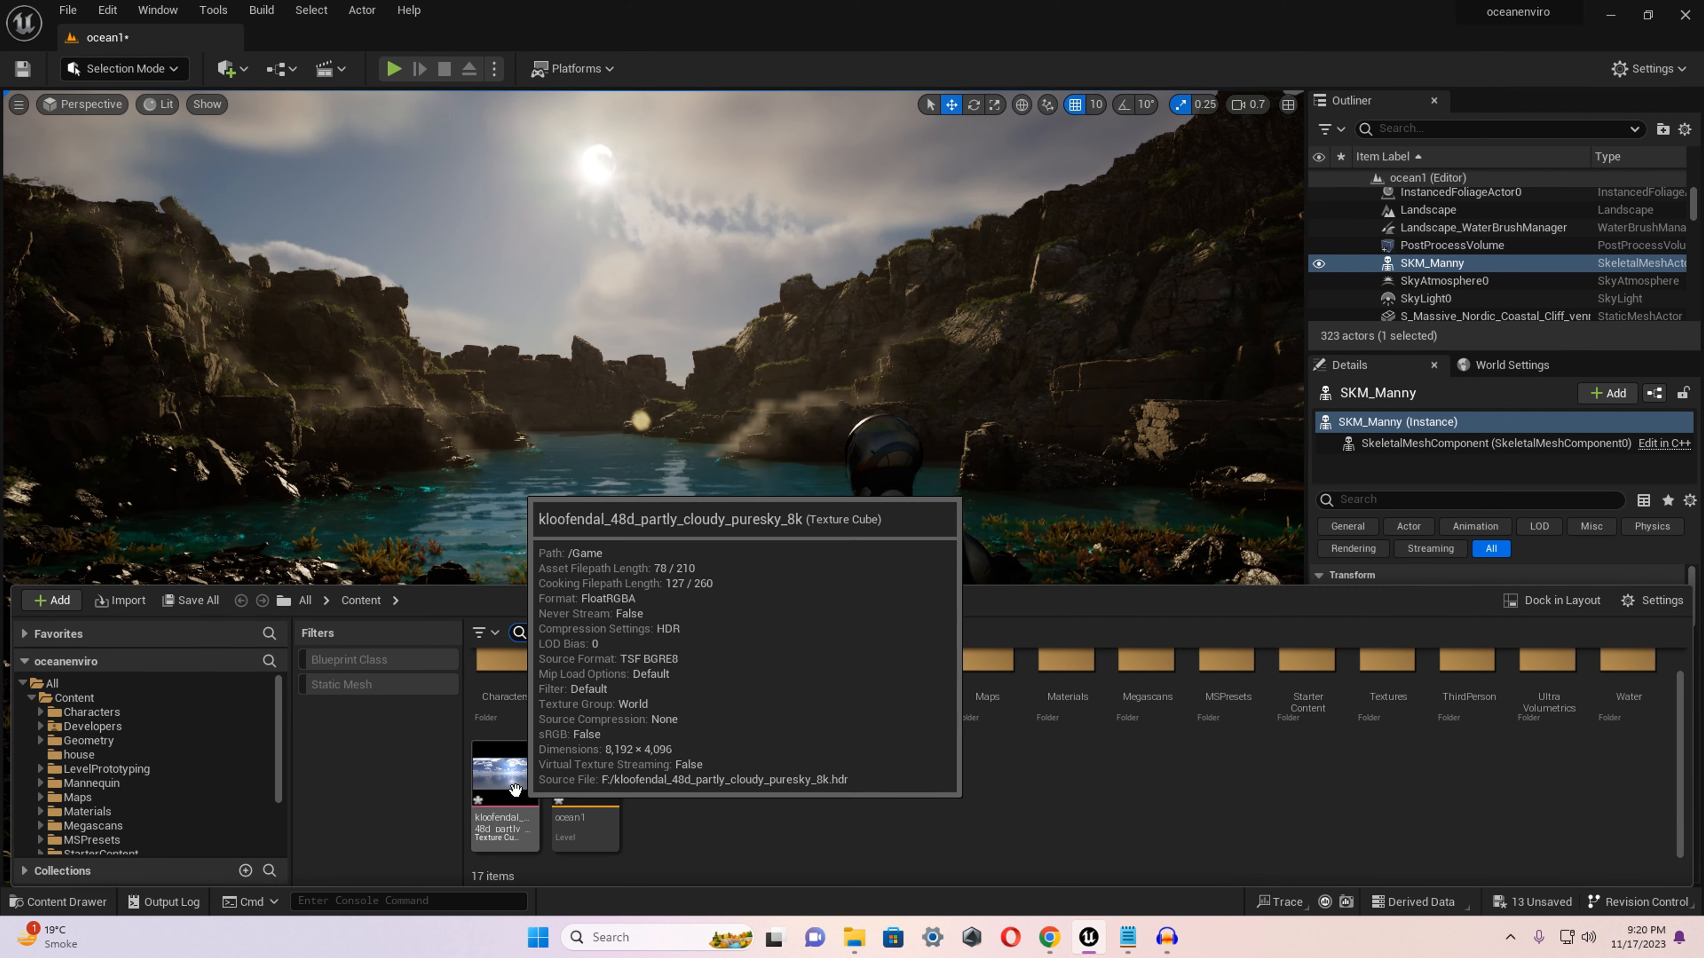
pyautogui.moveTo(516, 792); pyautogui.dragTo(522, 605)
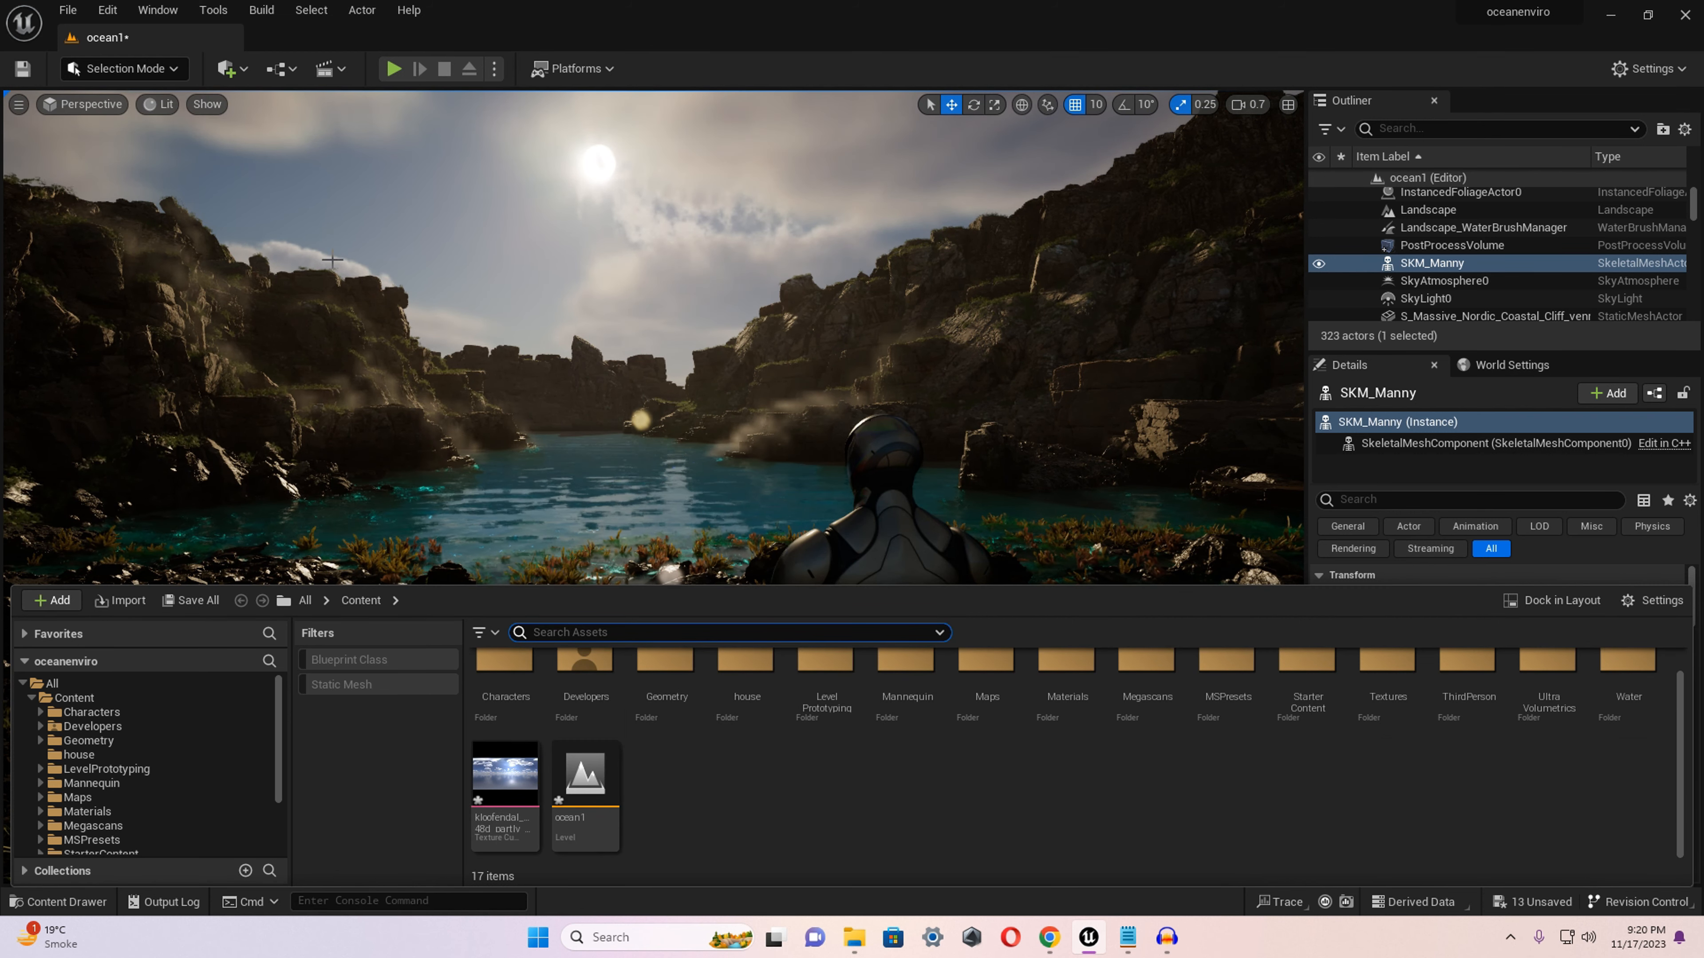
# Enable the HDRIBackdrop plugin and restart the editor, saving all the modified content.
pyautogui.click(108, 11)
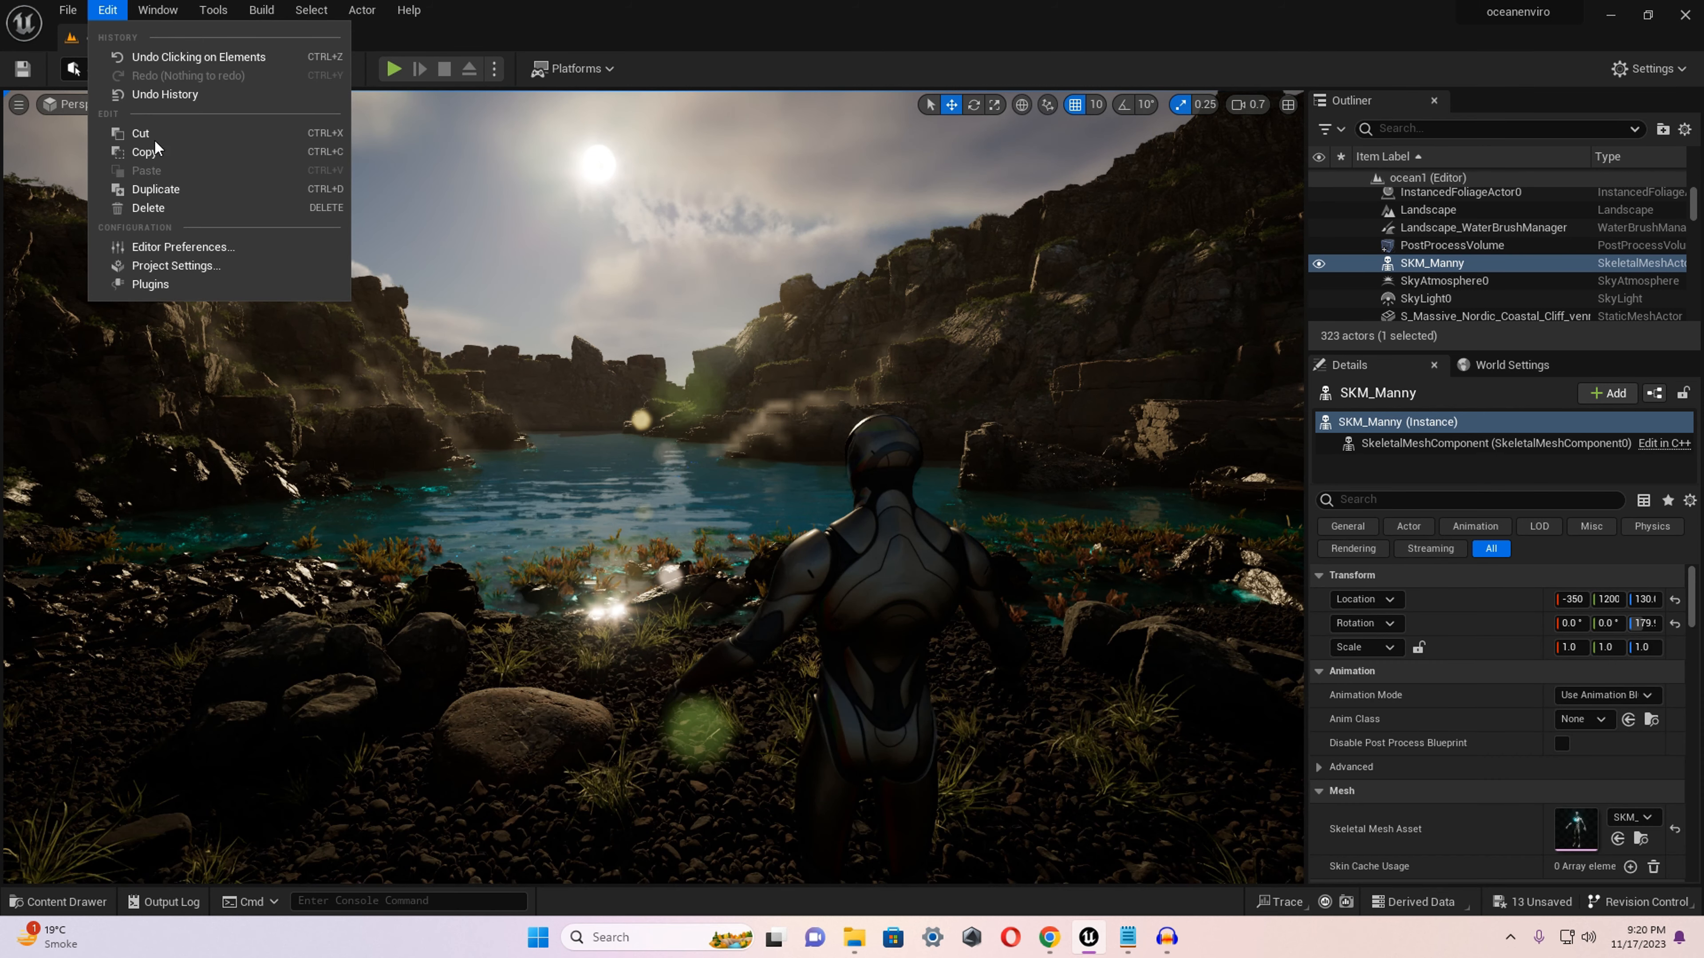
pyautogui.click(164, 286)
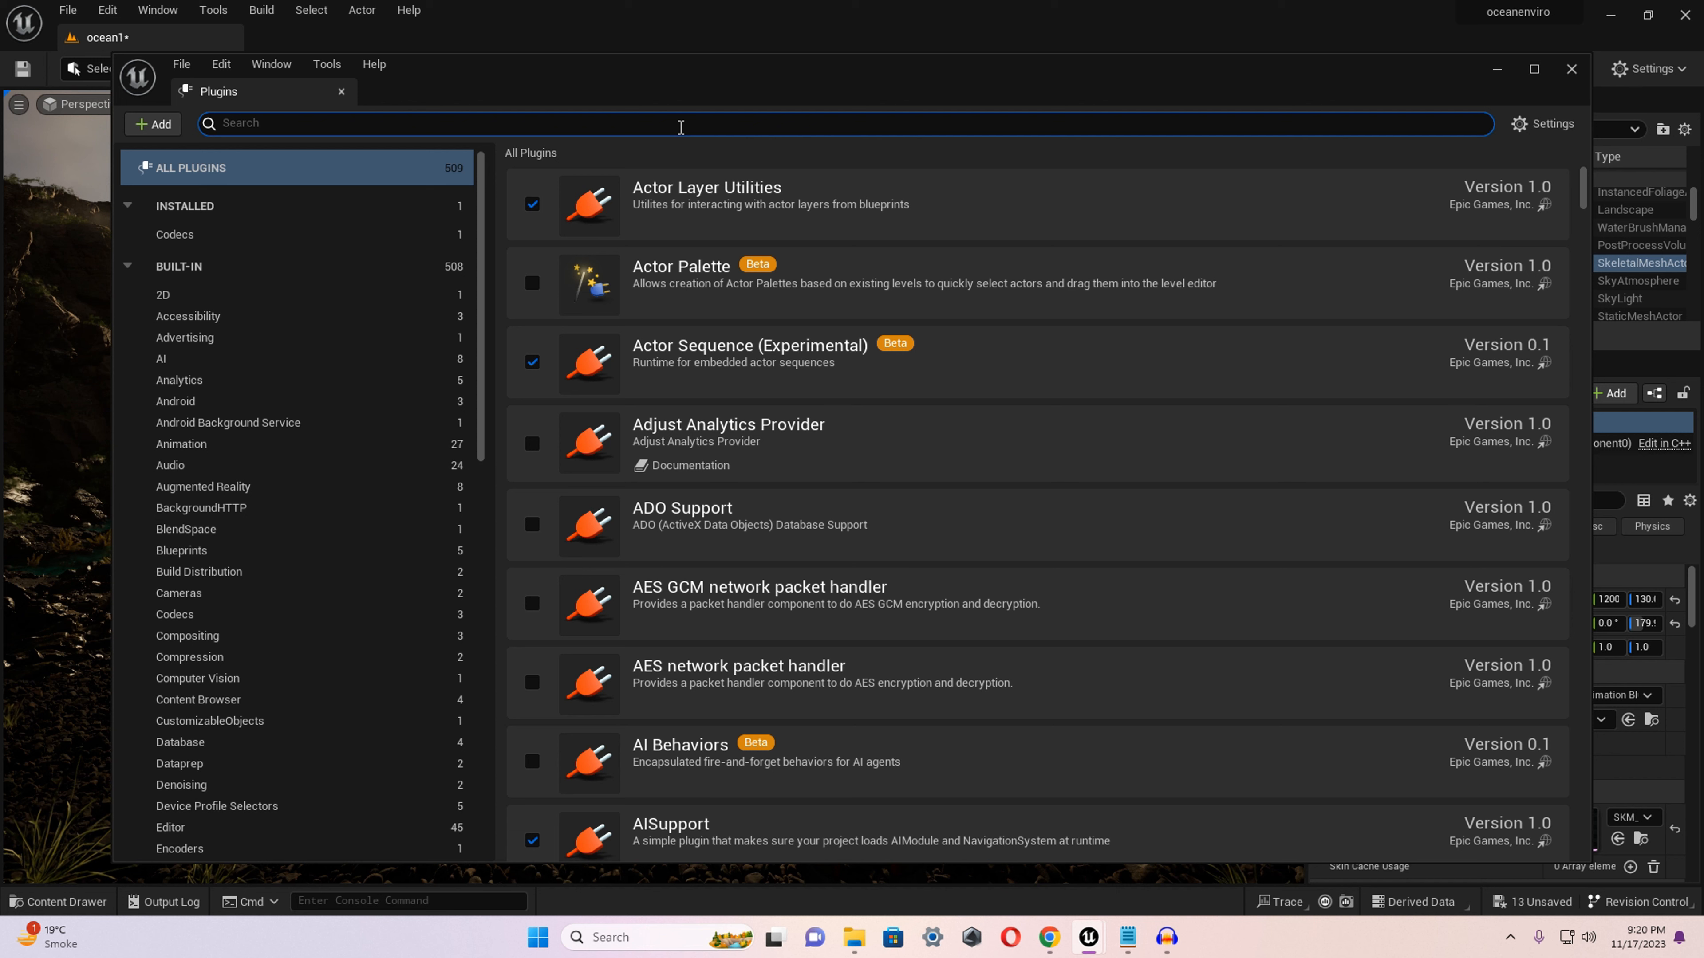
pyautogui.write('hdri')
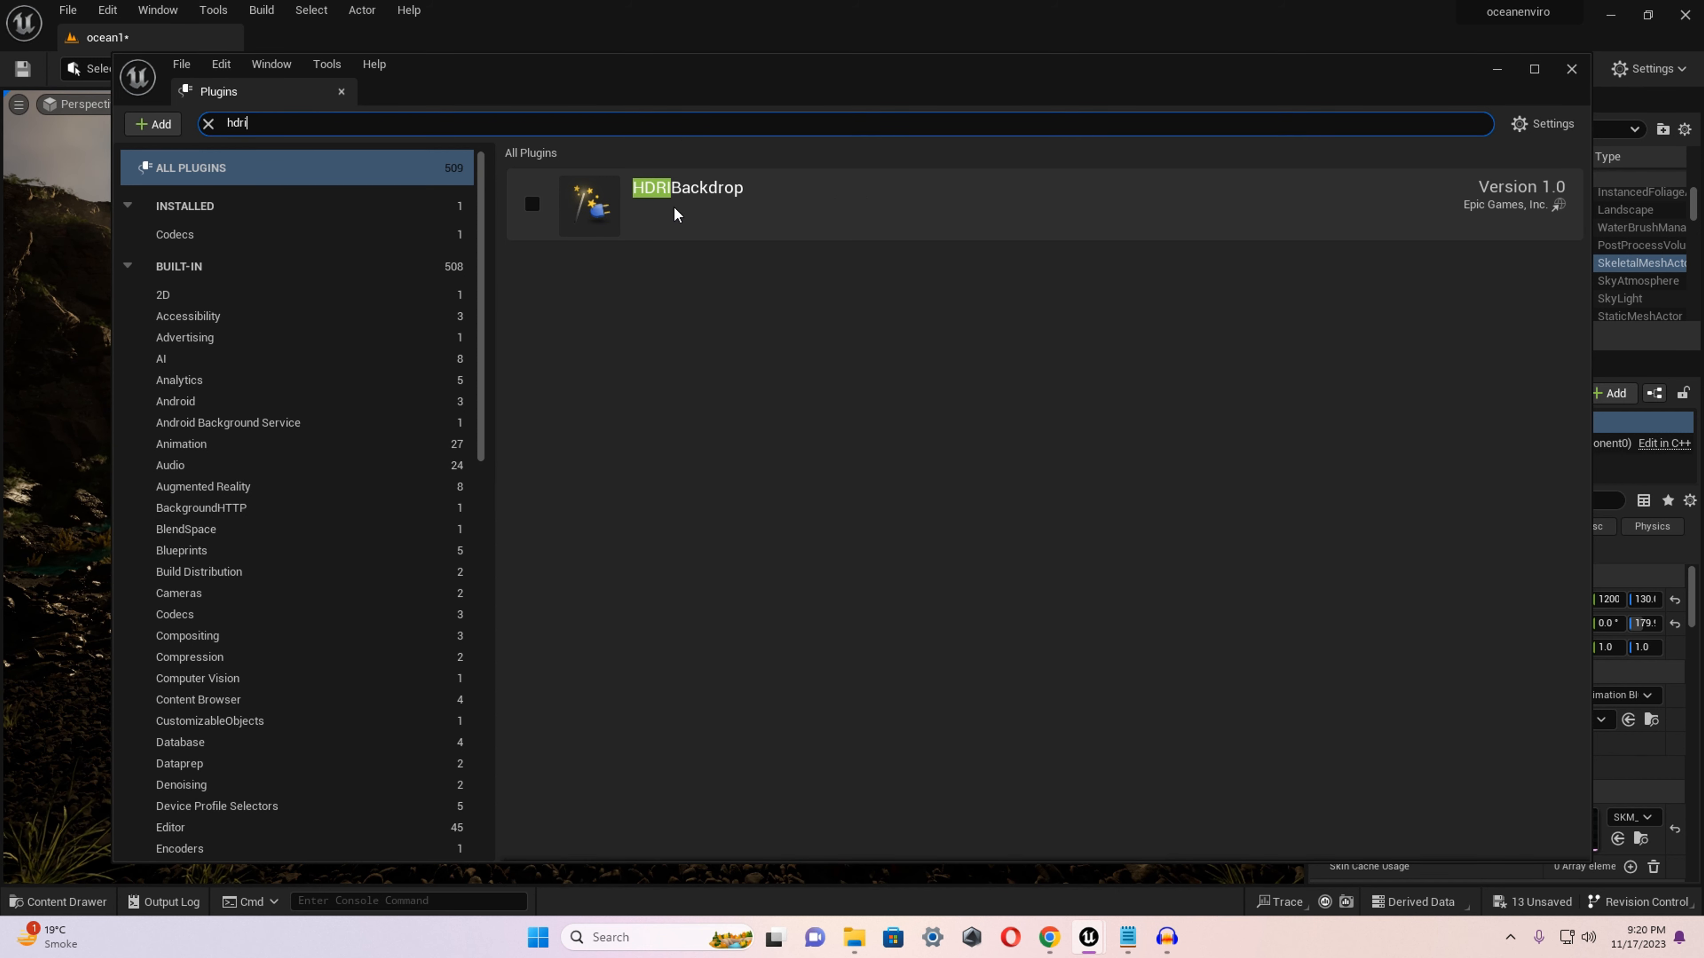
pyautogui.click(532, 204)
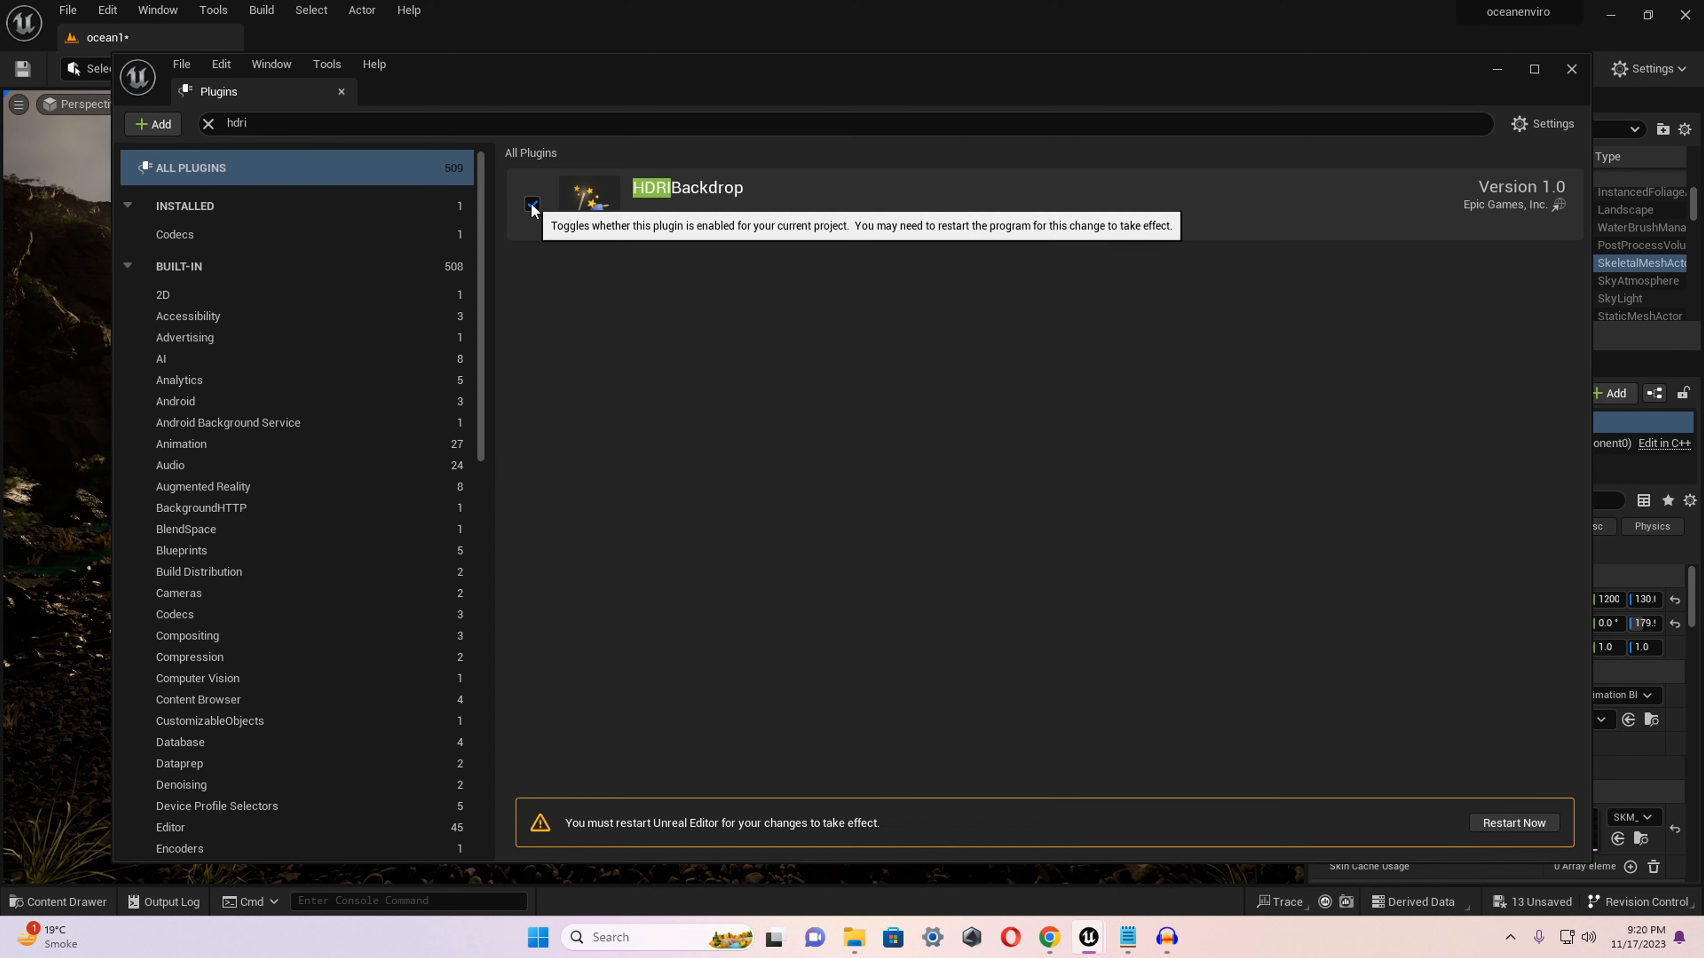
pyautogui.click(1515, 822)
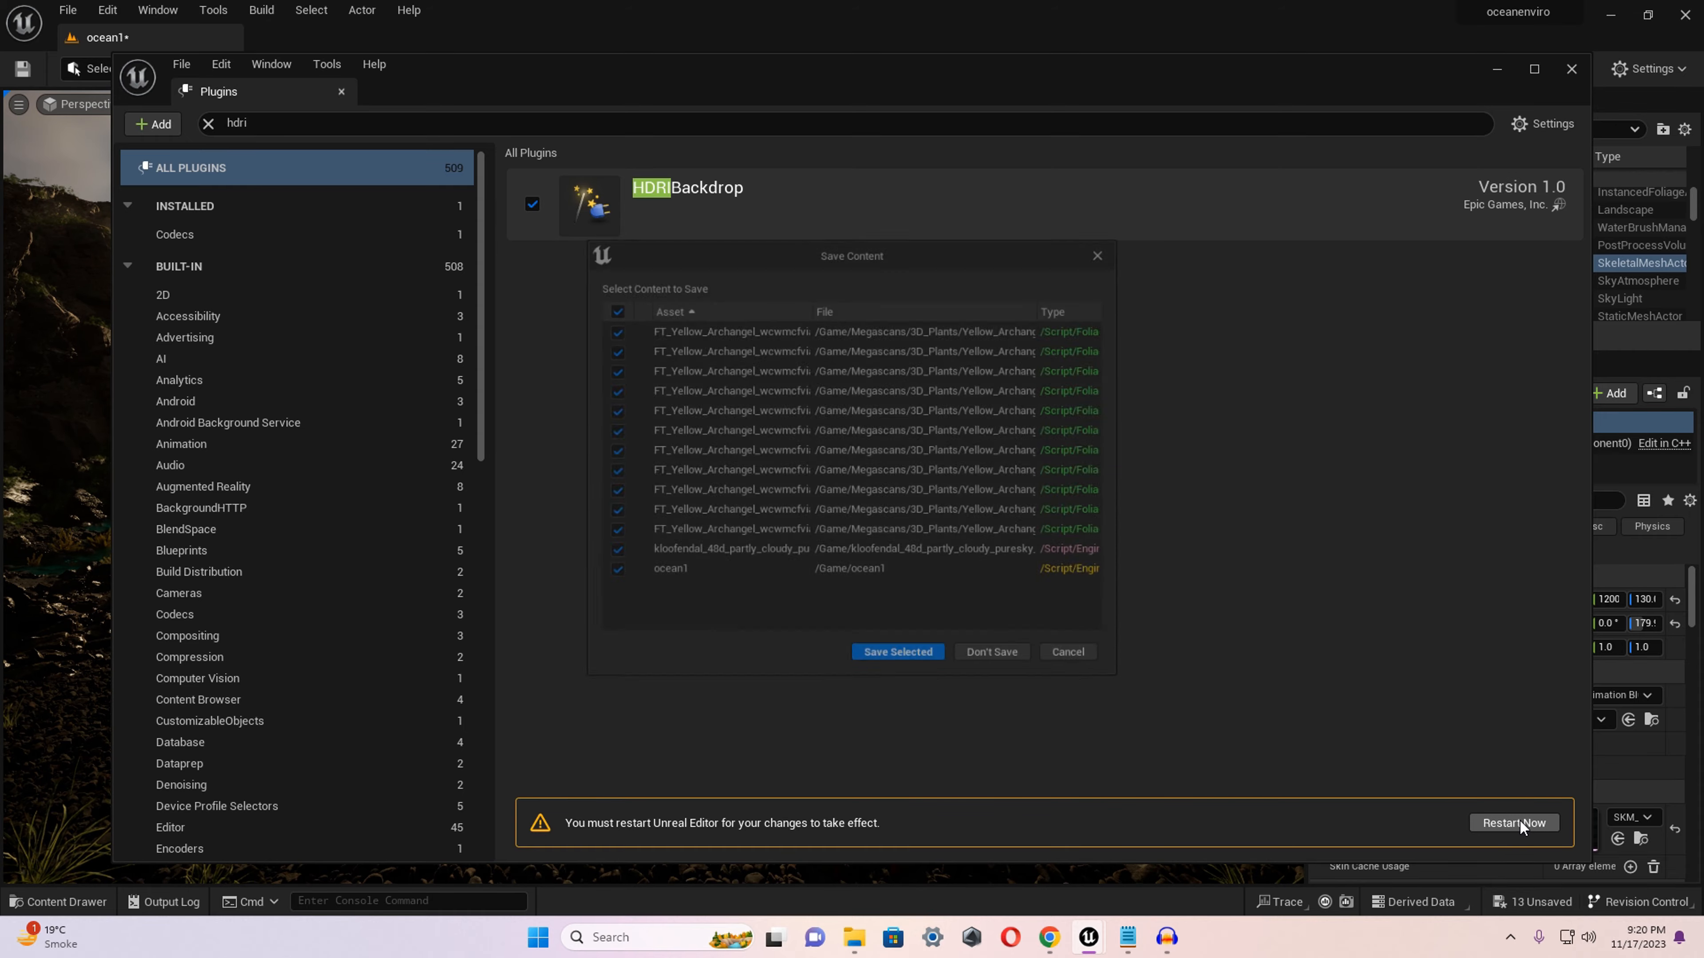
pyautogui.click(888, 670)
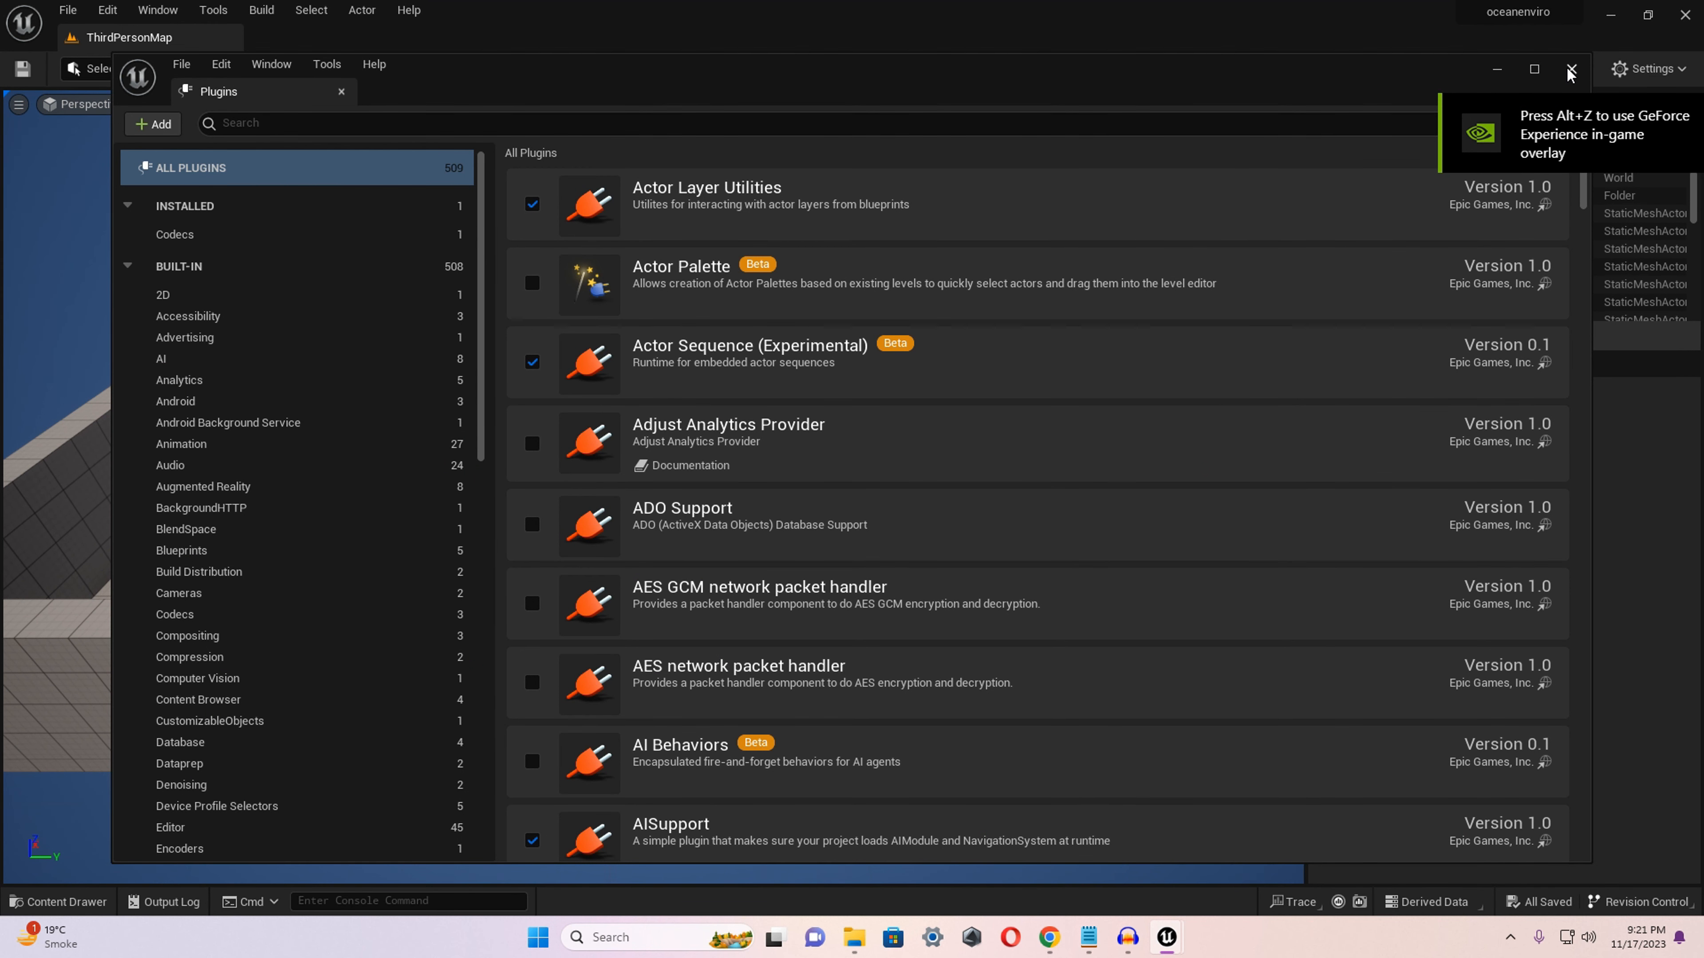
# Close the Plugins window and reopen the ocean1 level.
pyautogui.click(1570, 69)
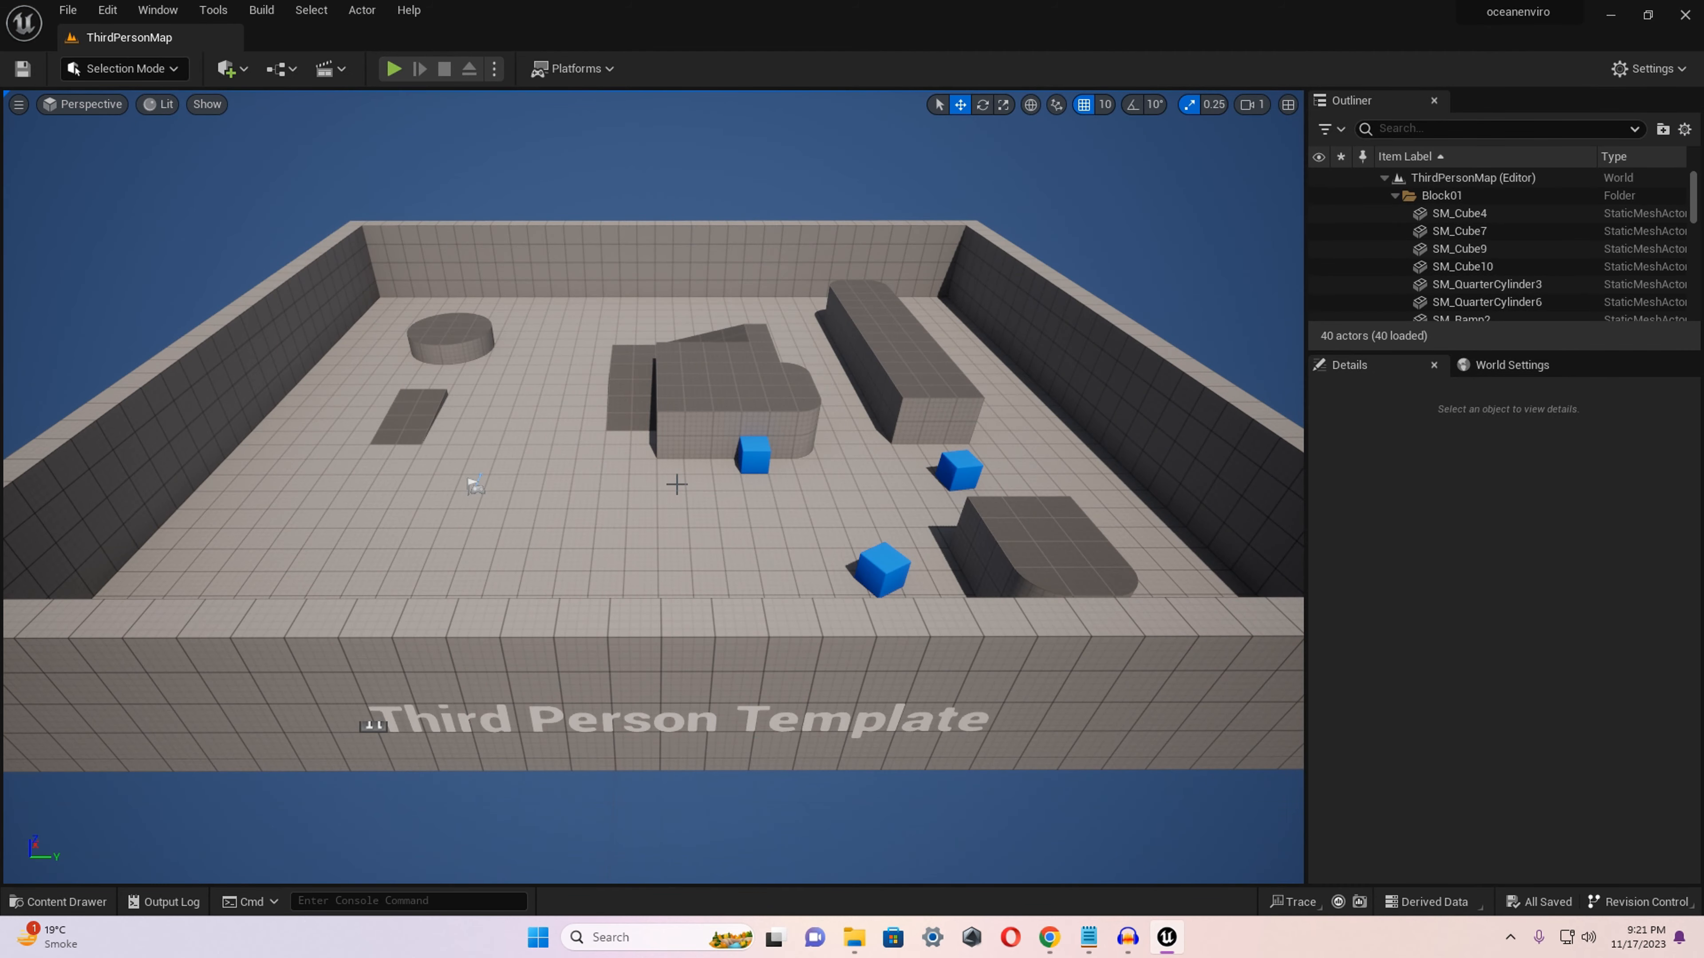
pyautogui.click(59, 901)
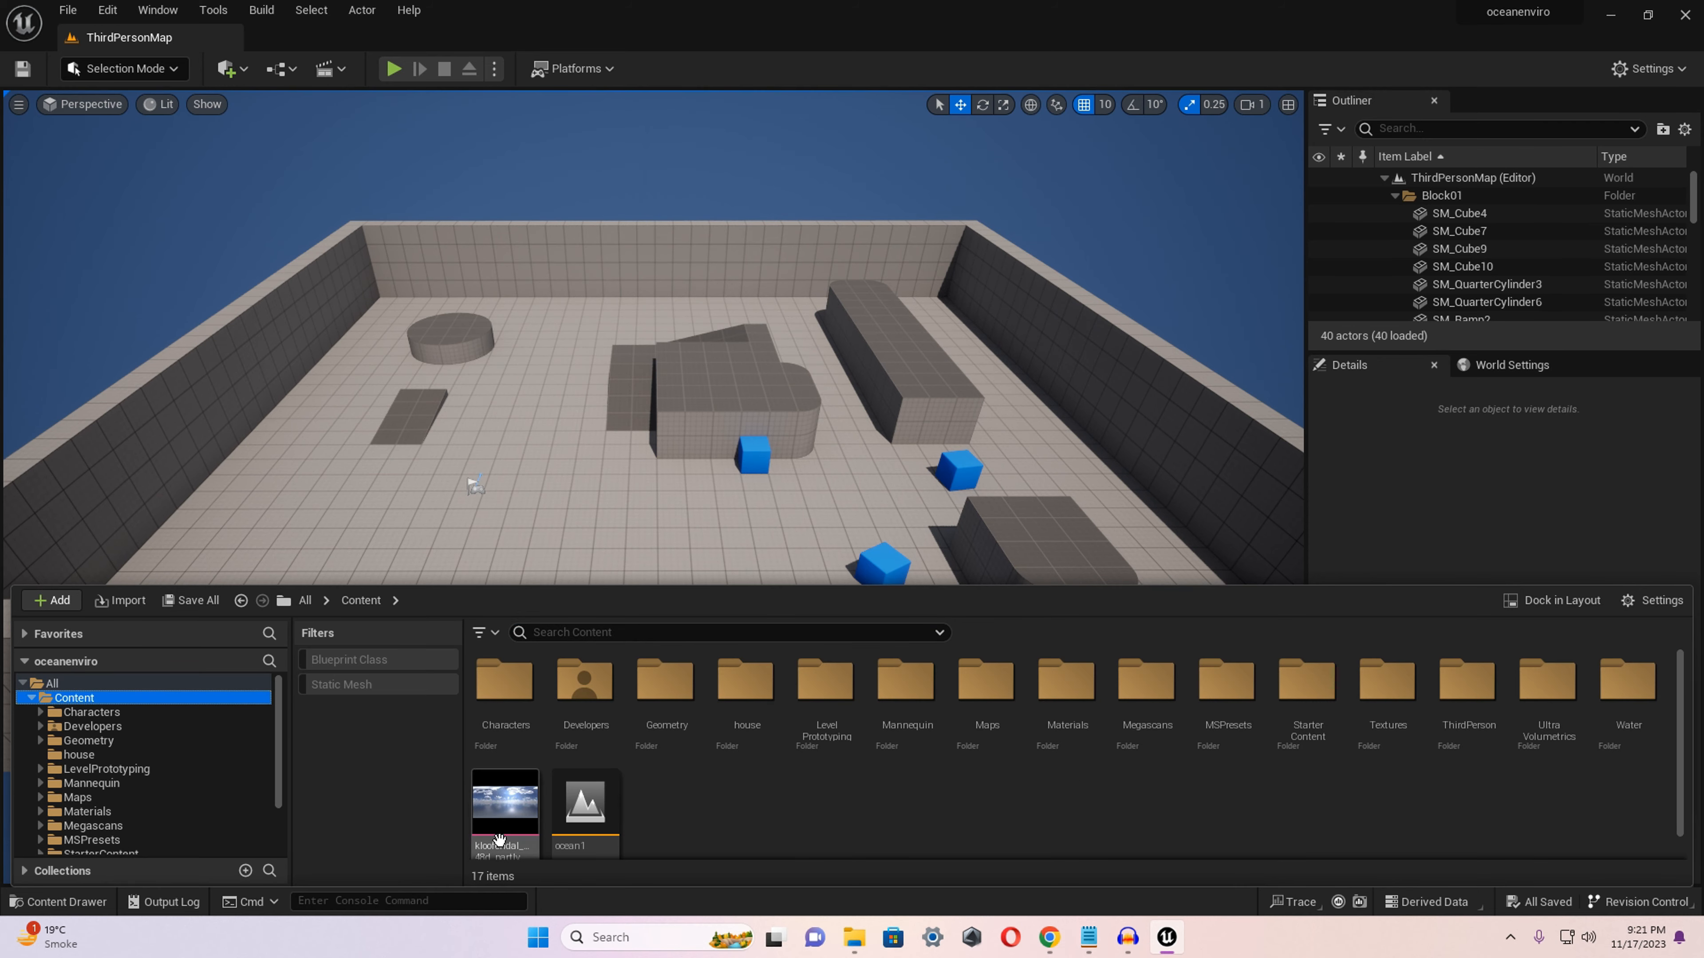
pyautogui.doubleClick(616, 811)
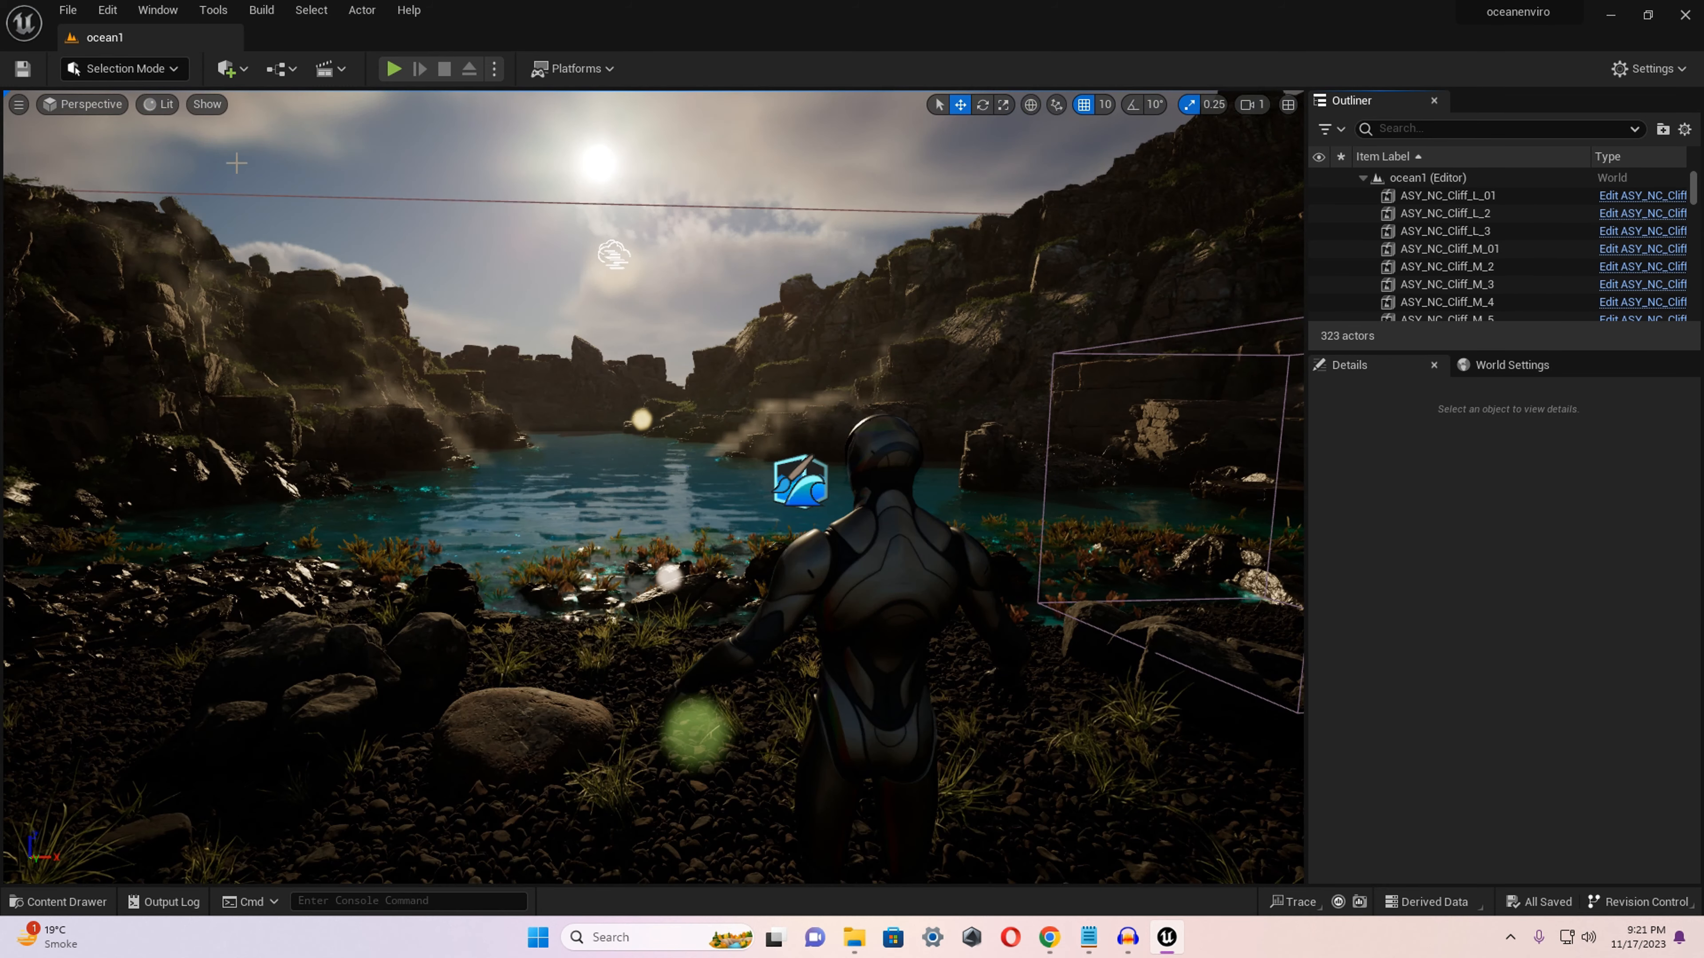
# Find the HDRIBackdrop actor among the placeable actors, place it on the shore beside the mannequin, and close Place Actors.
pyautogui.click(243, 70)
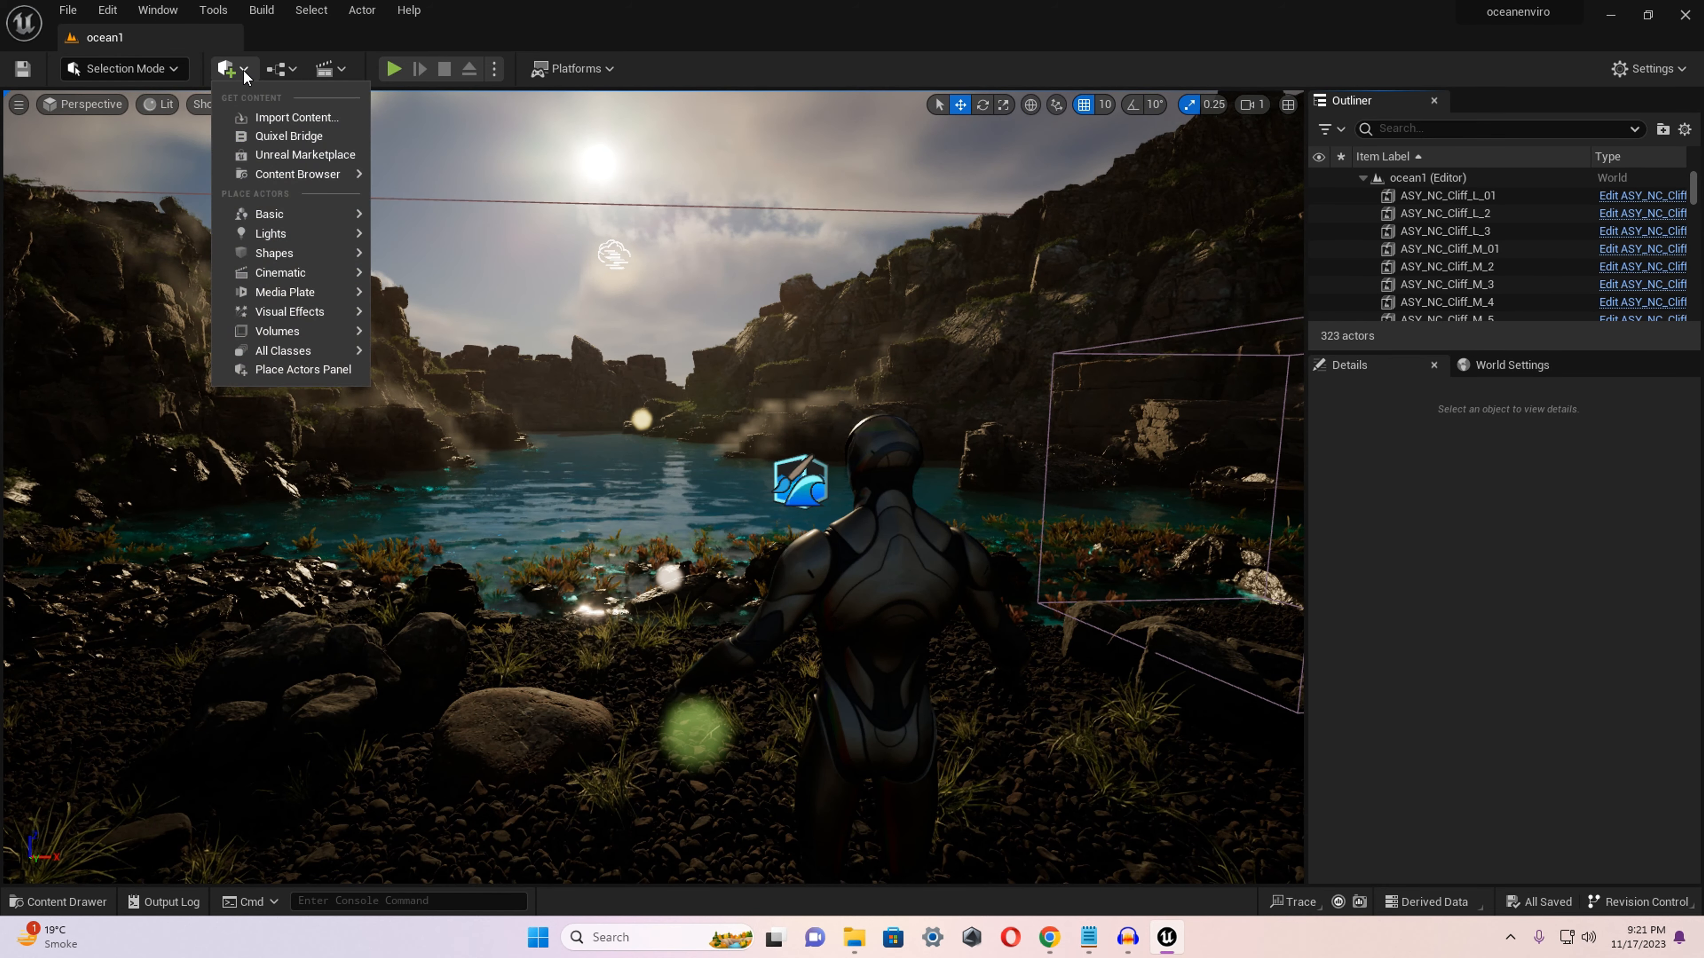
pyautogui.click(276, 371)
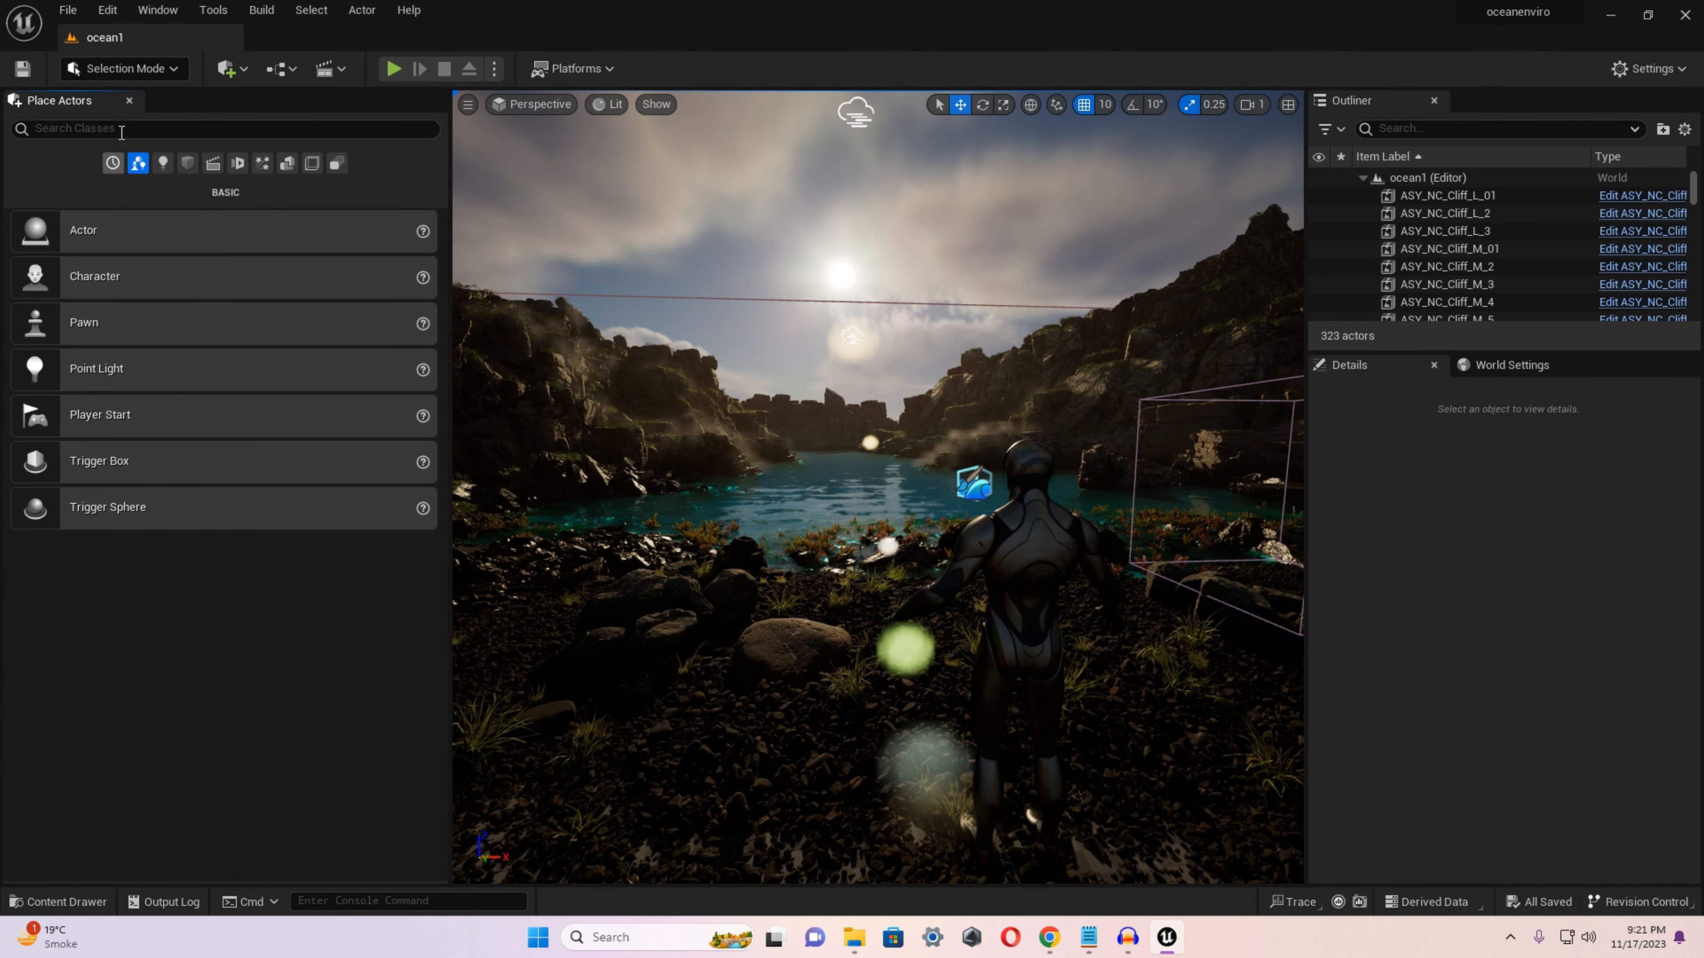
pyautogui.click(122, 128)
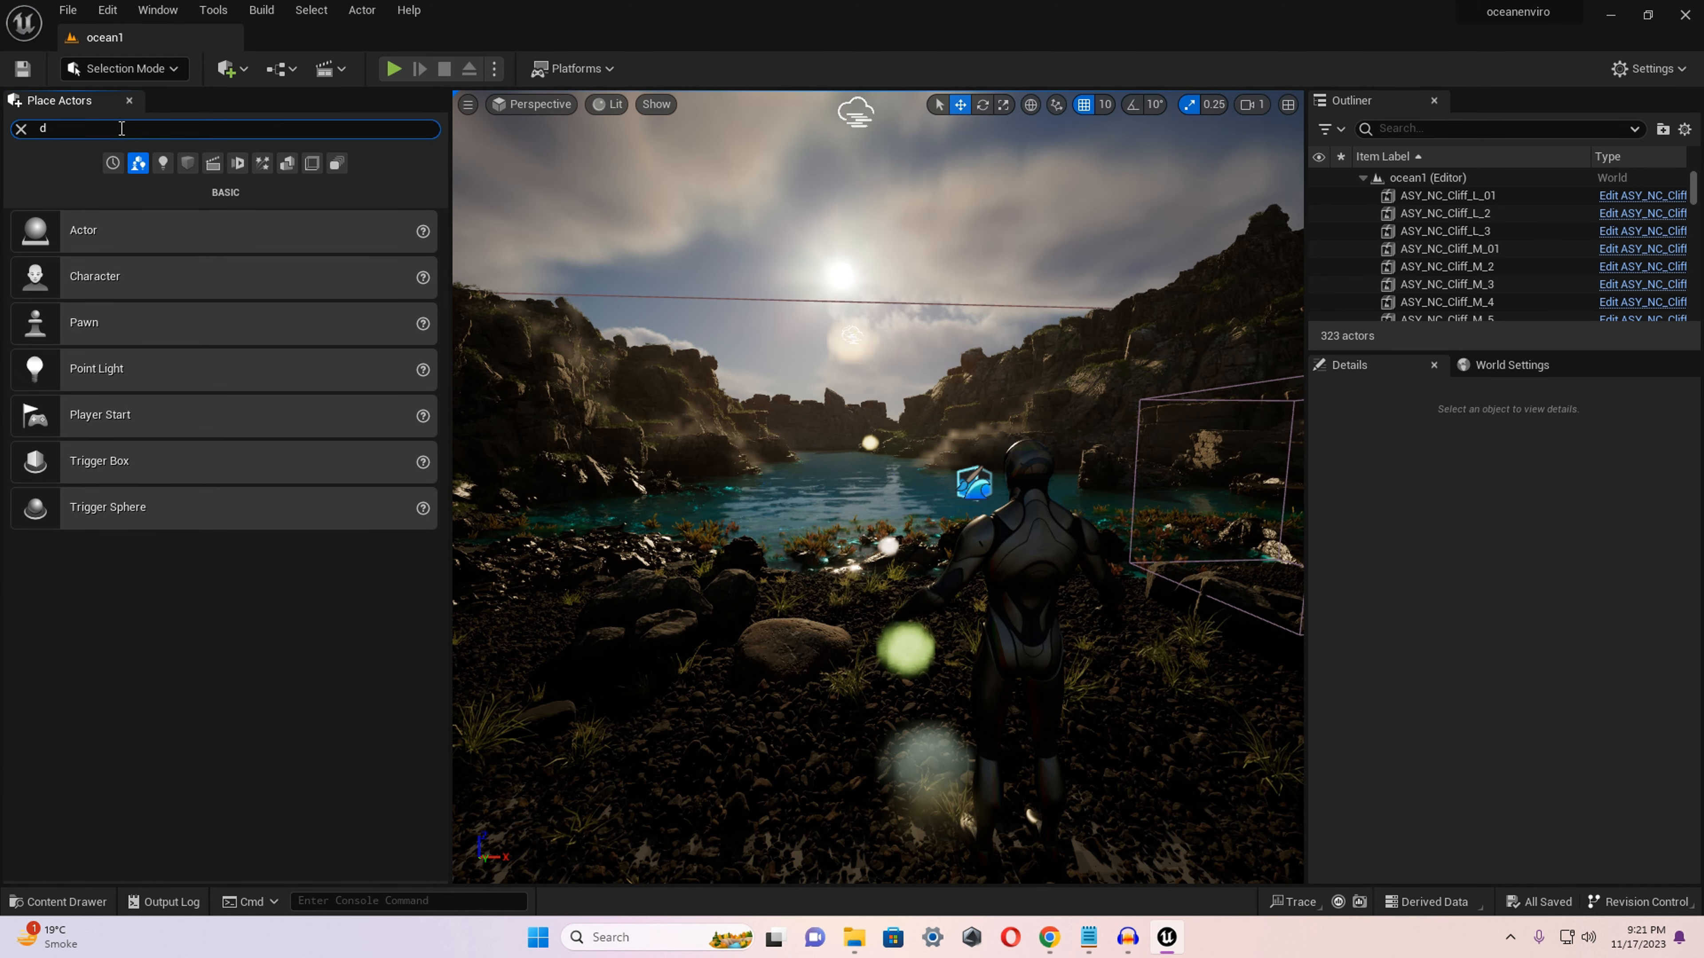
pyautogui.write('d')
pyautogui.press('BackSpace')
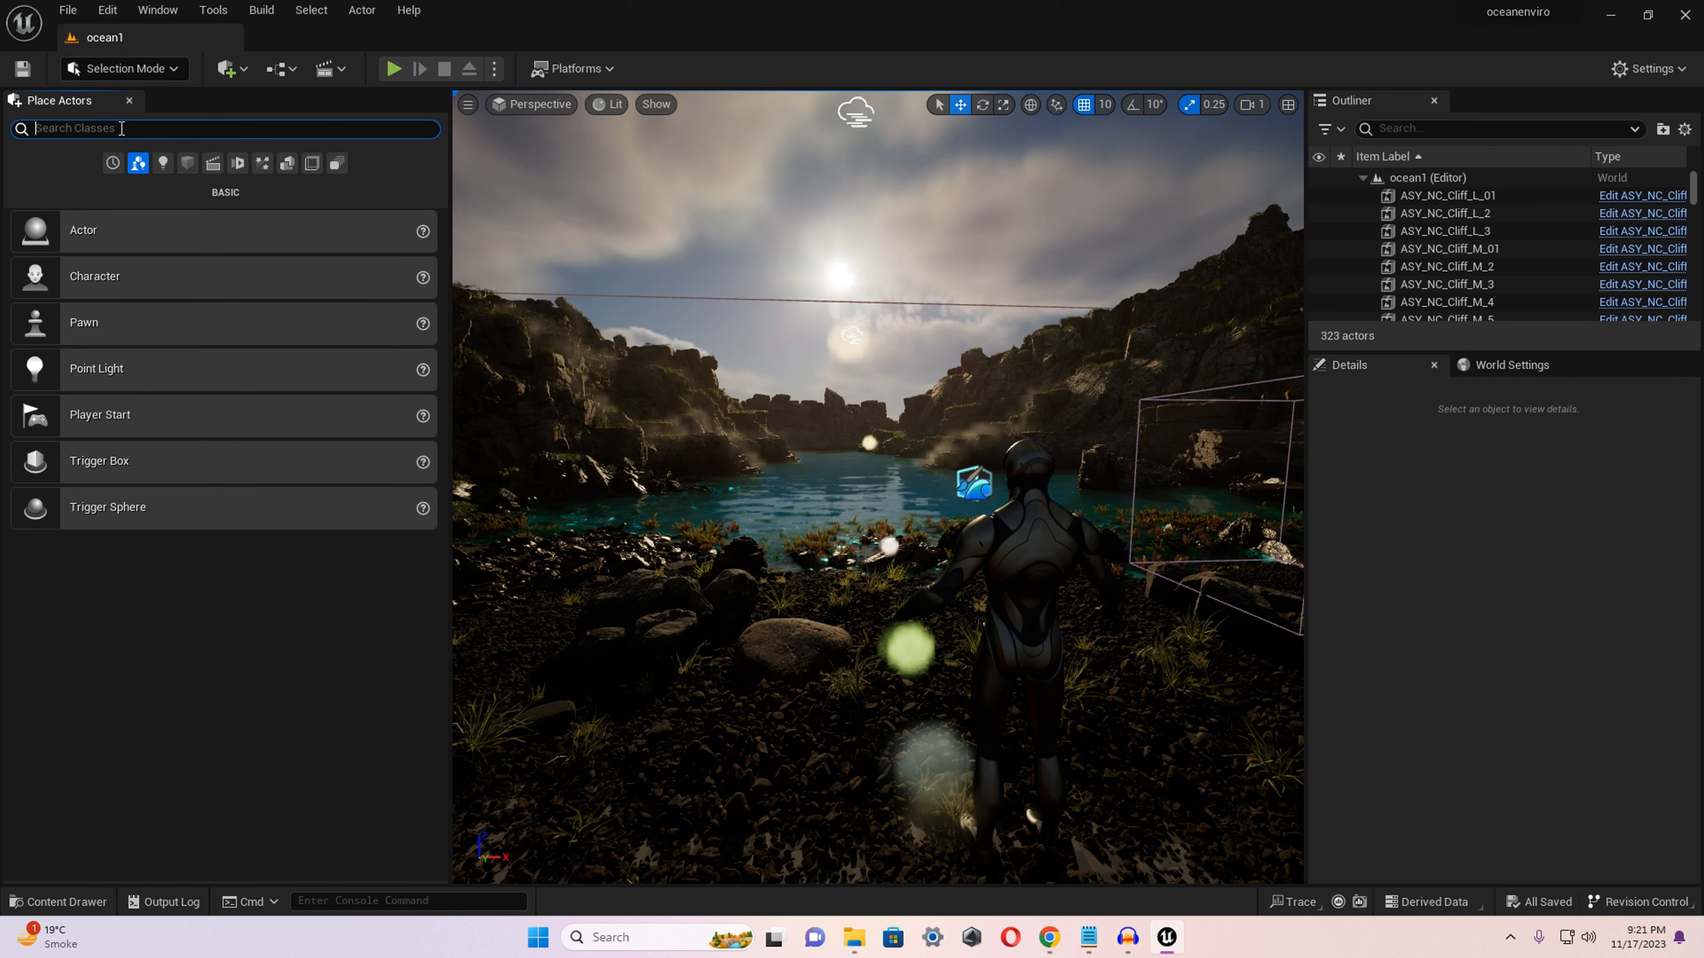
pyautogui.write('hd')
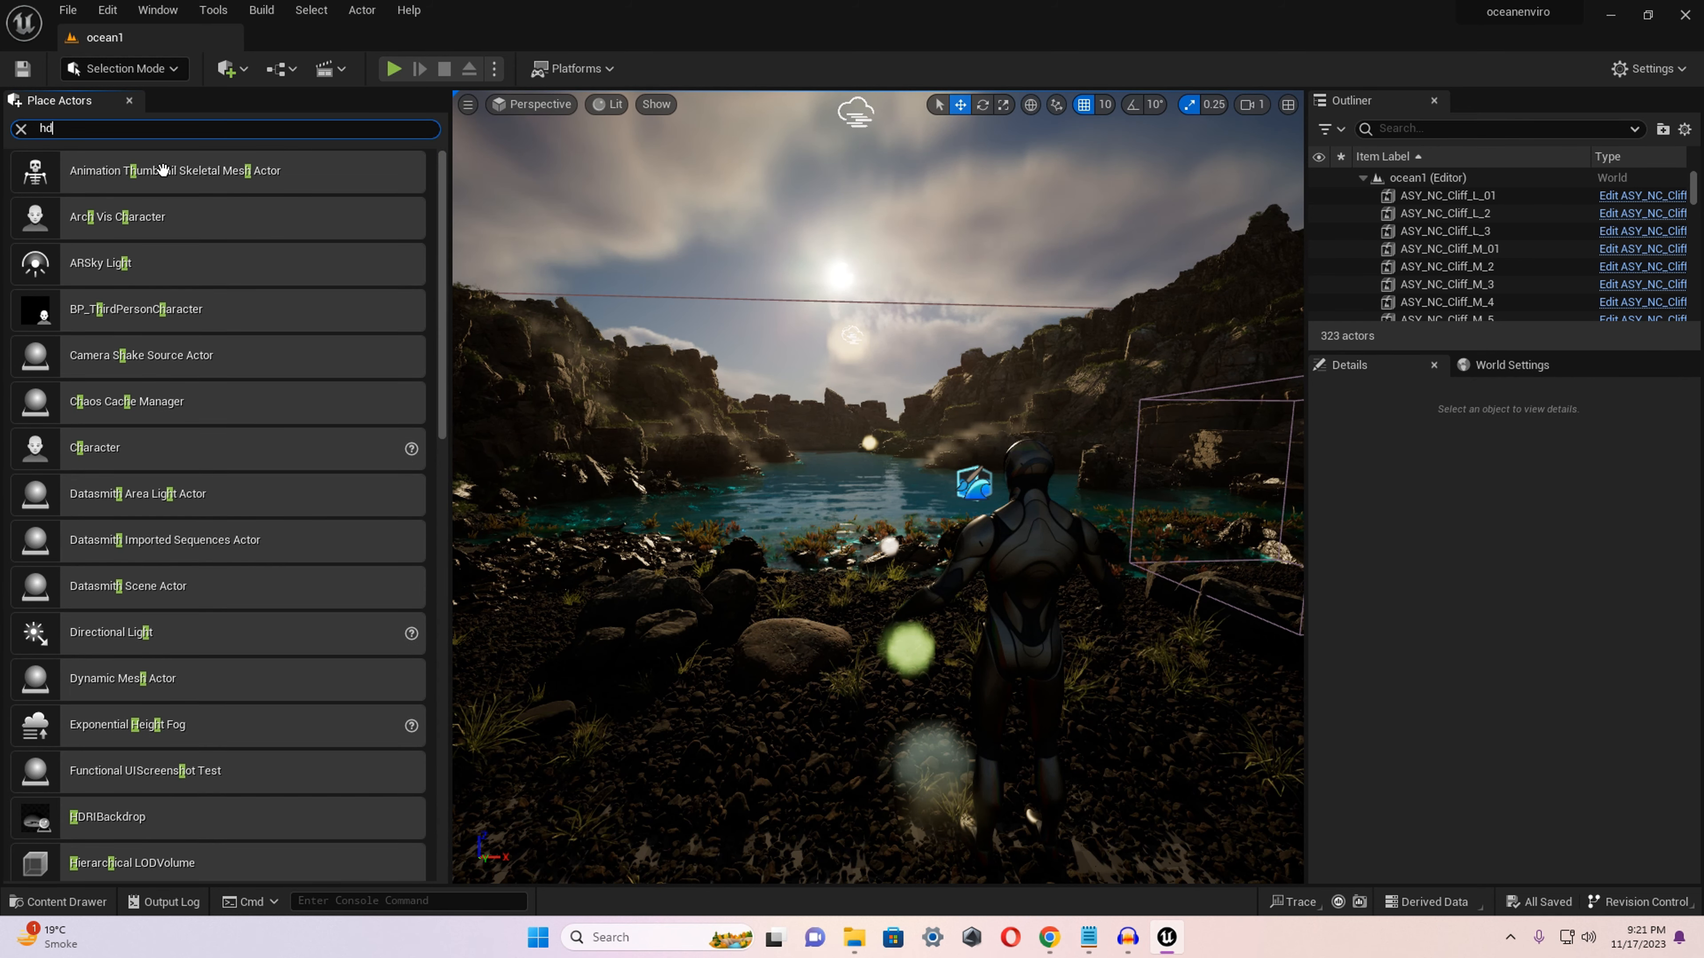
pyautogui.write('ri')
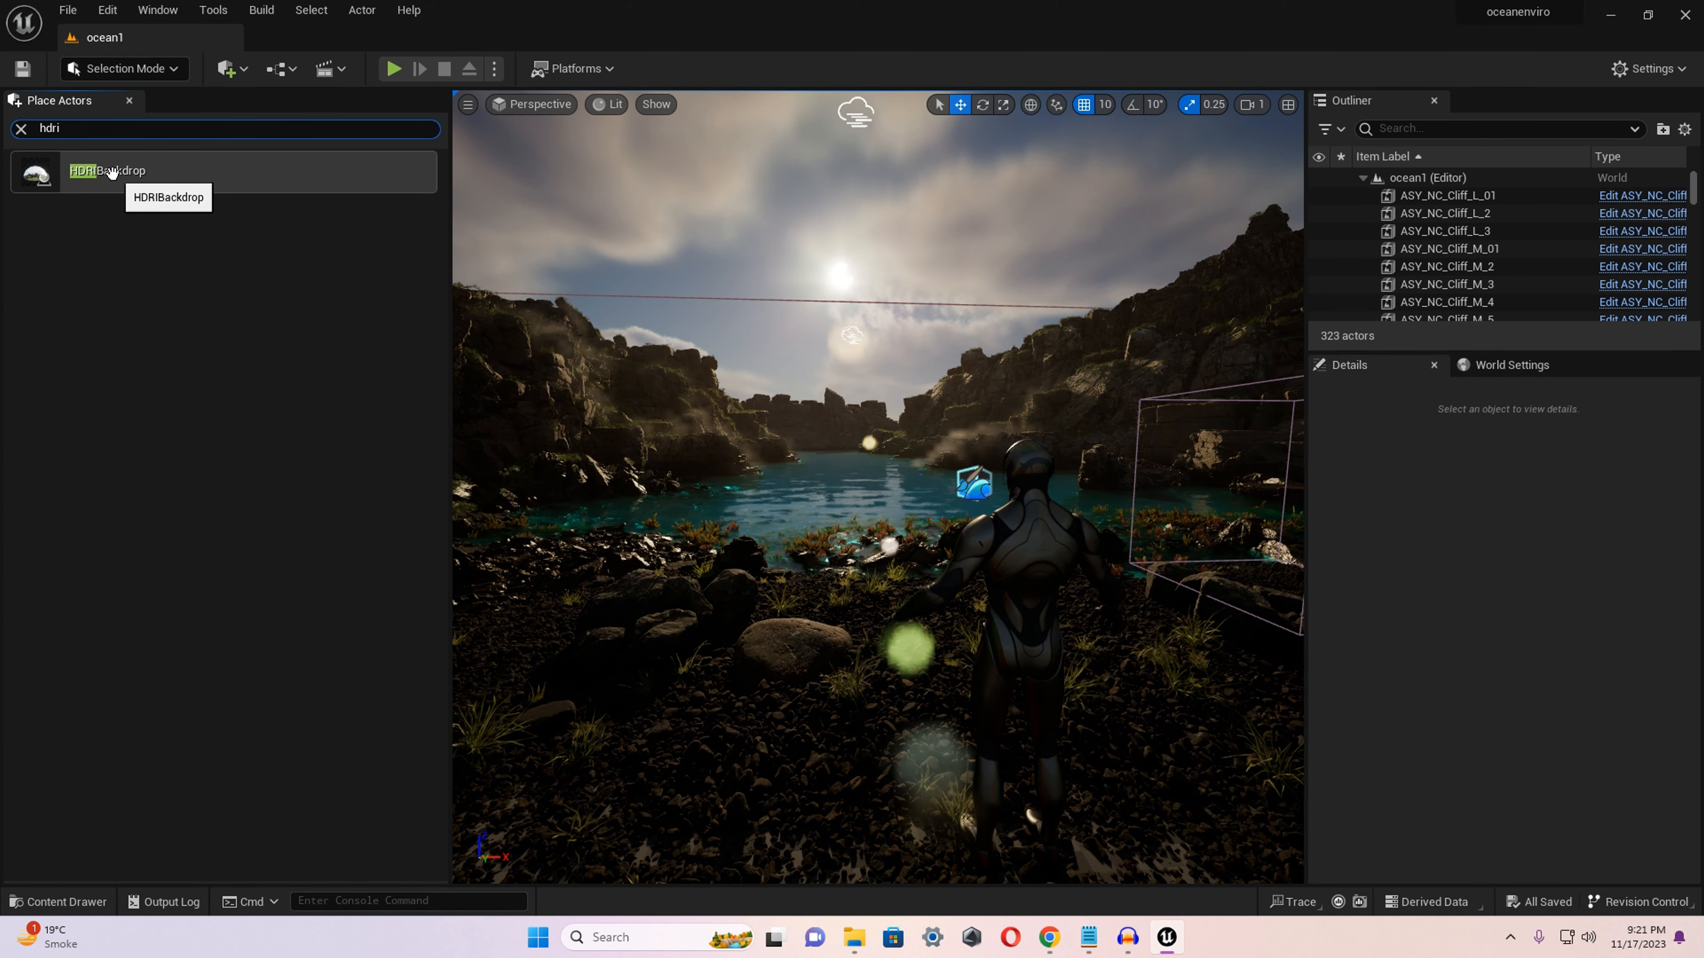
pyautogui.moveTo(112, 172); pyautogui.dragTo(501, 328)
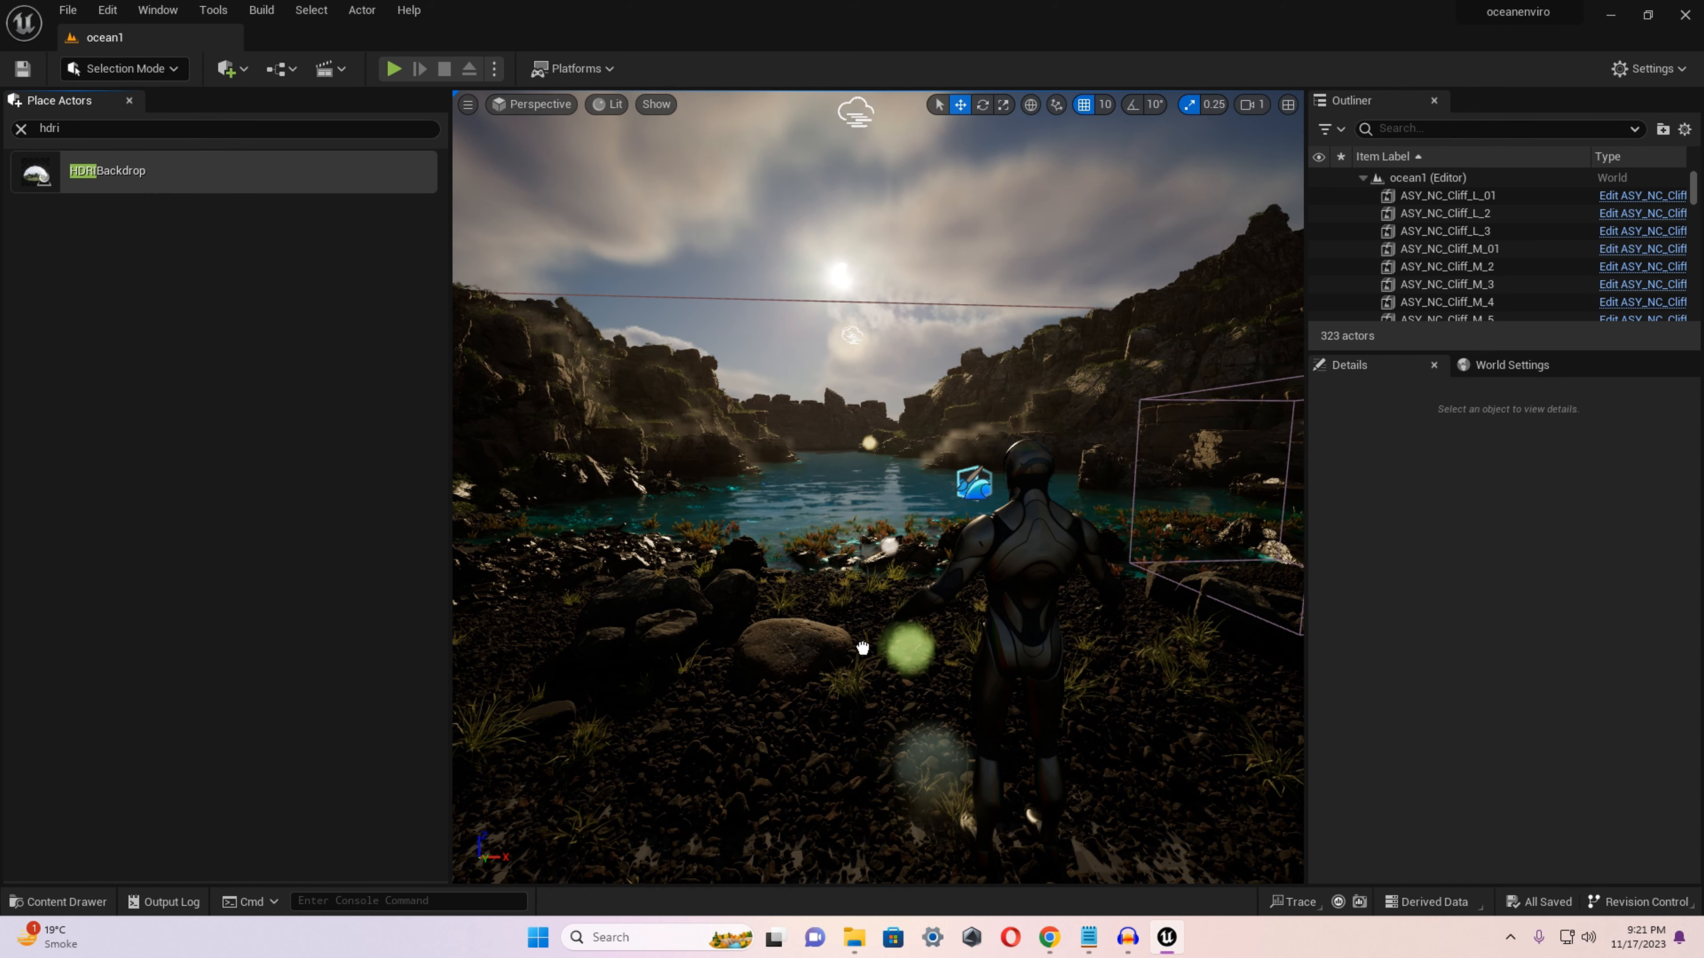
pyautogui.moveTo(870, 685)
pyautogui.mouseDown()
pyautogui.moveTo(829, 658)
pyautogui.moveTo(865, 664)
pyautogui.mouseUp()
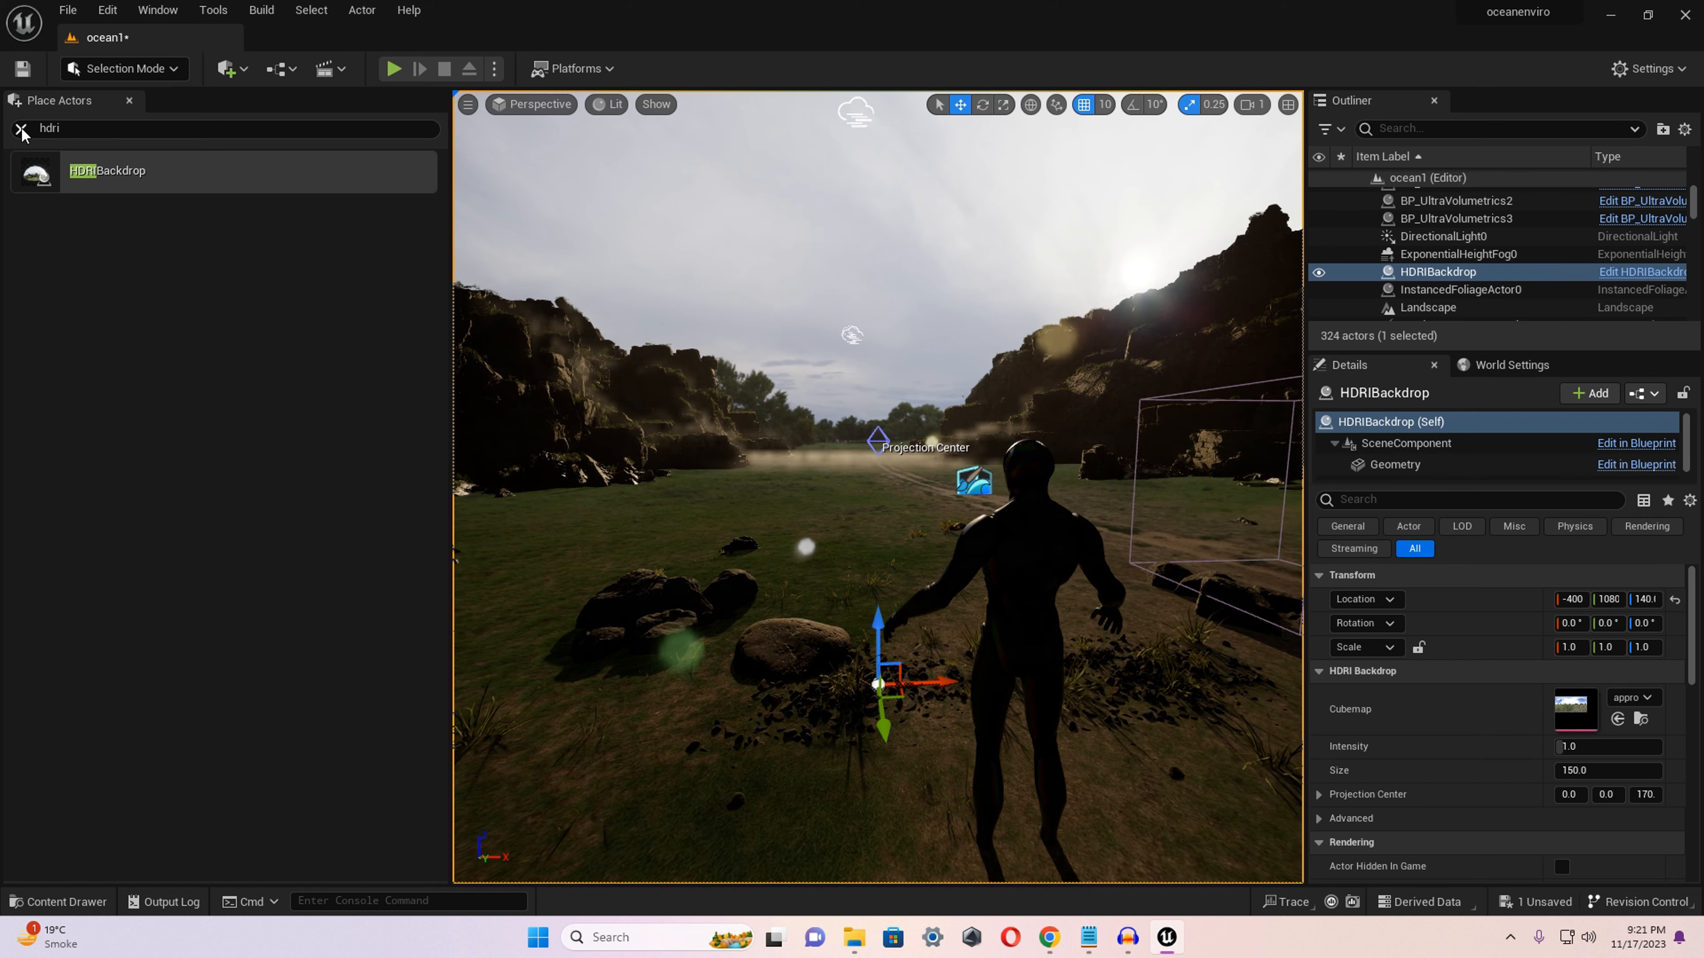
pyautogui.click(21, 129)
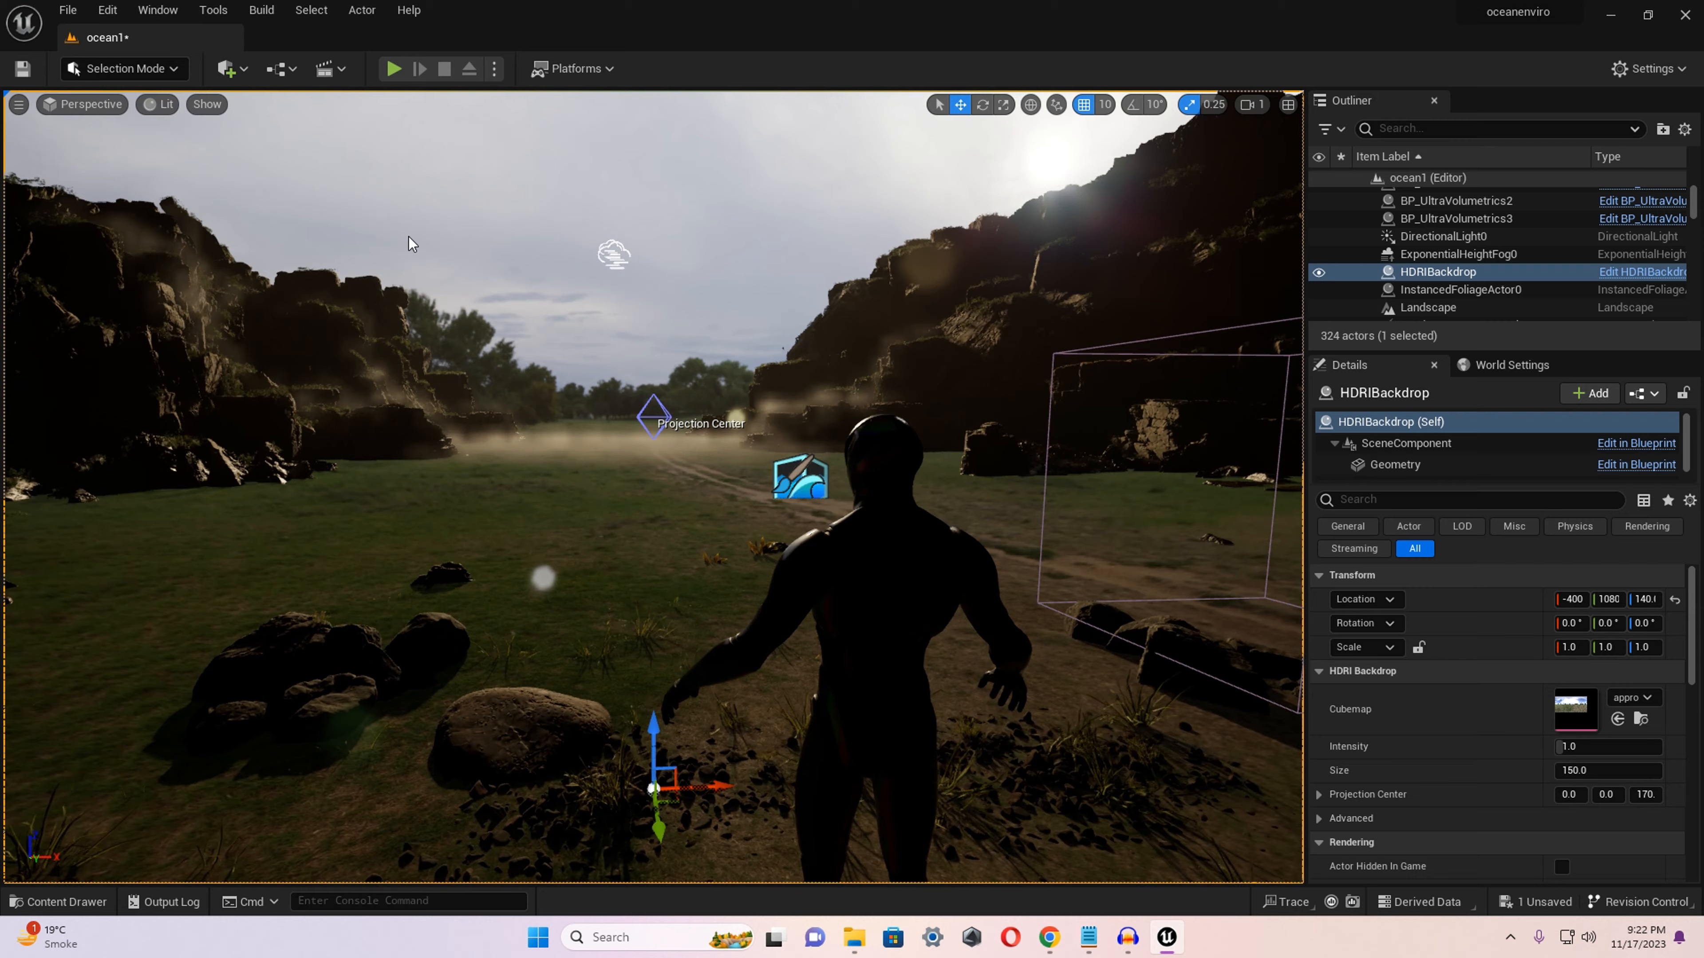
pyautogui.click(130, 101)
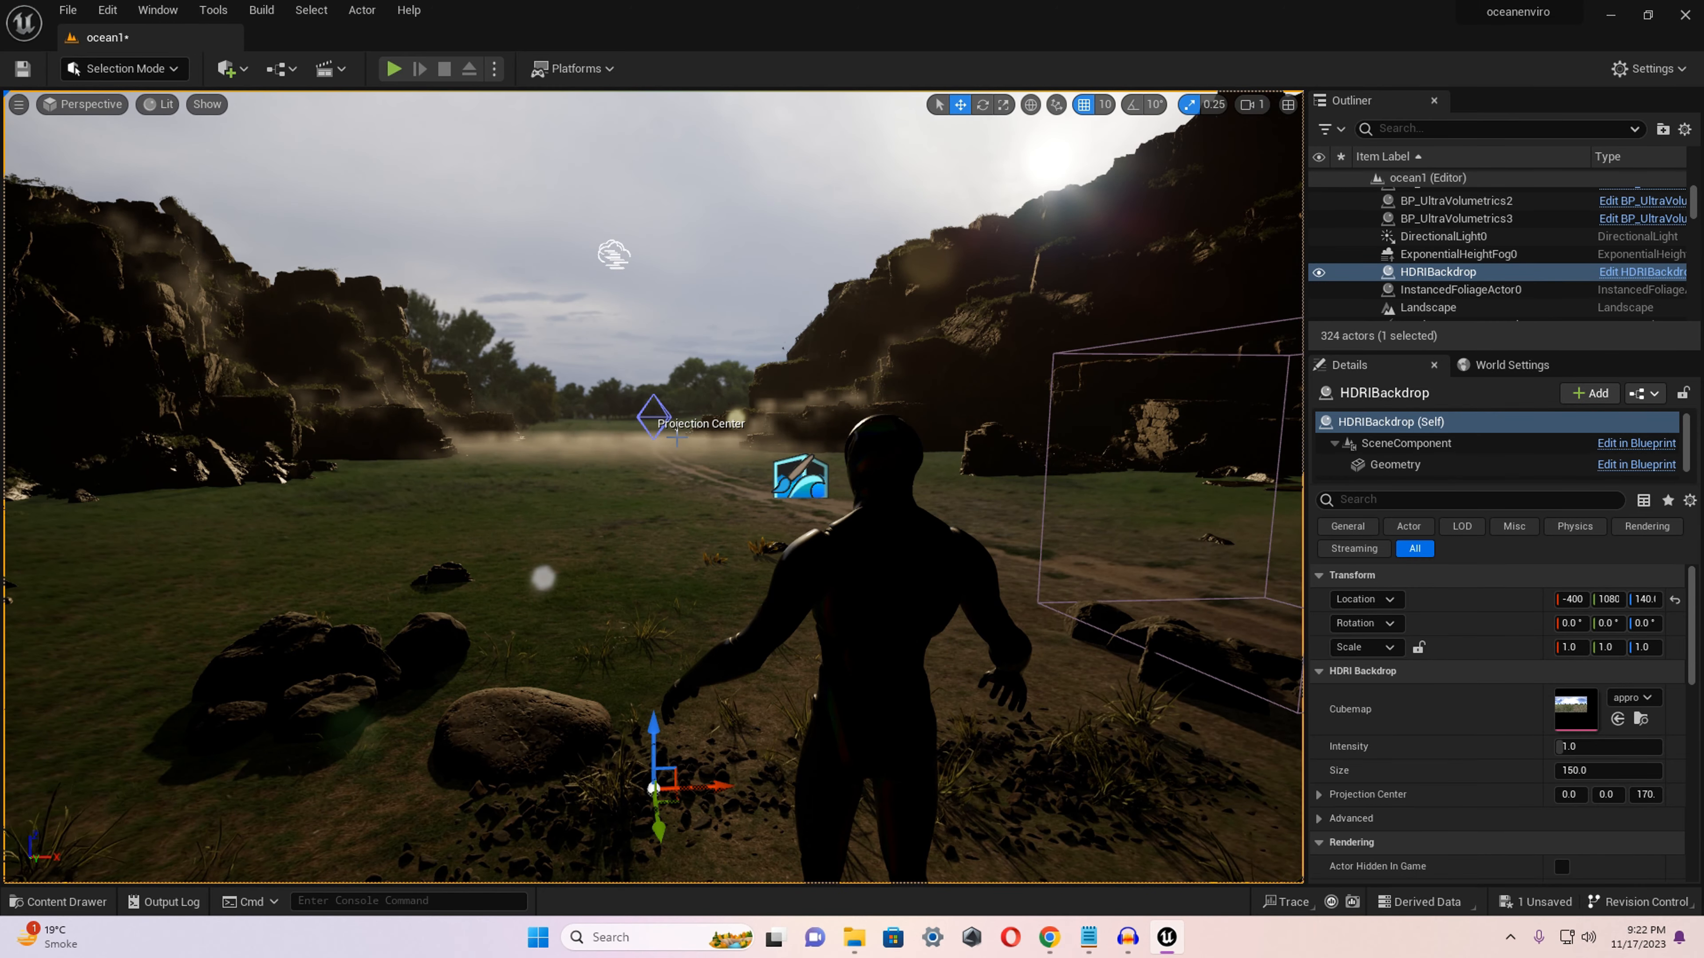
# Lower the HDRI backdrop beneath the landscape to a Z location of about -820.
pyautogui.moveTo(654, 487); pyautogui.dragTo(665, 528, button='right')
pyautogui.press('s')
pyautogui.press('w')
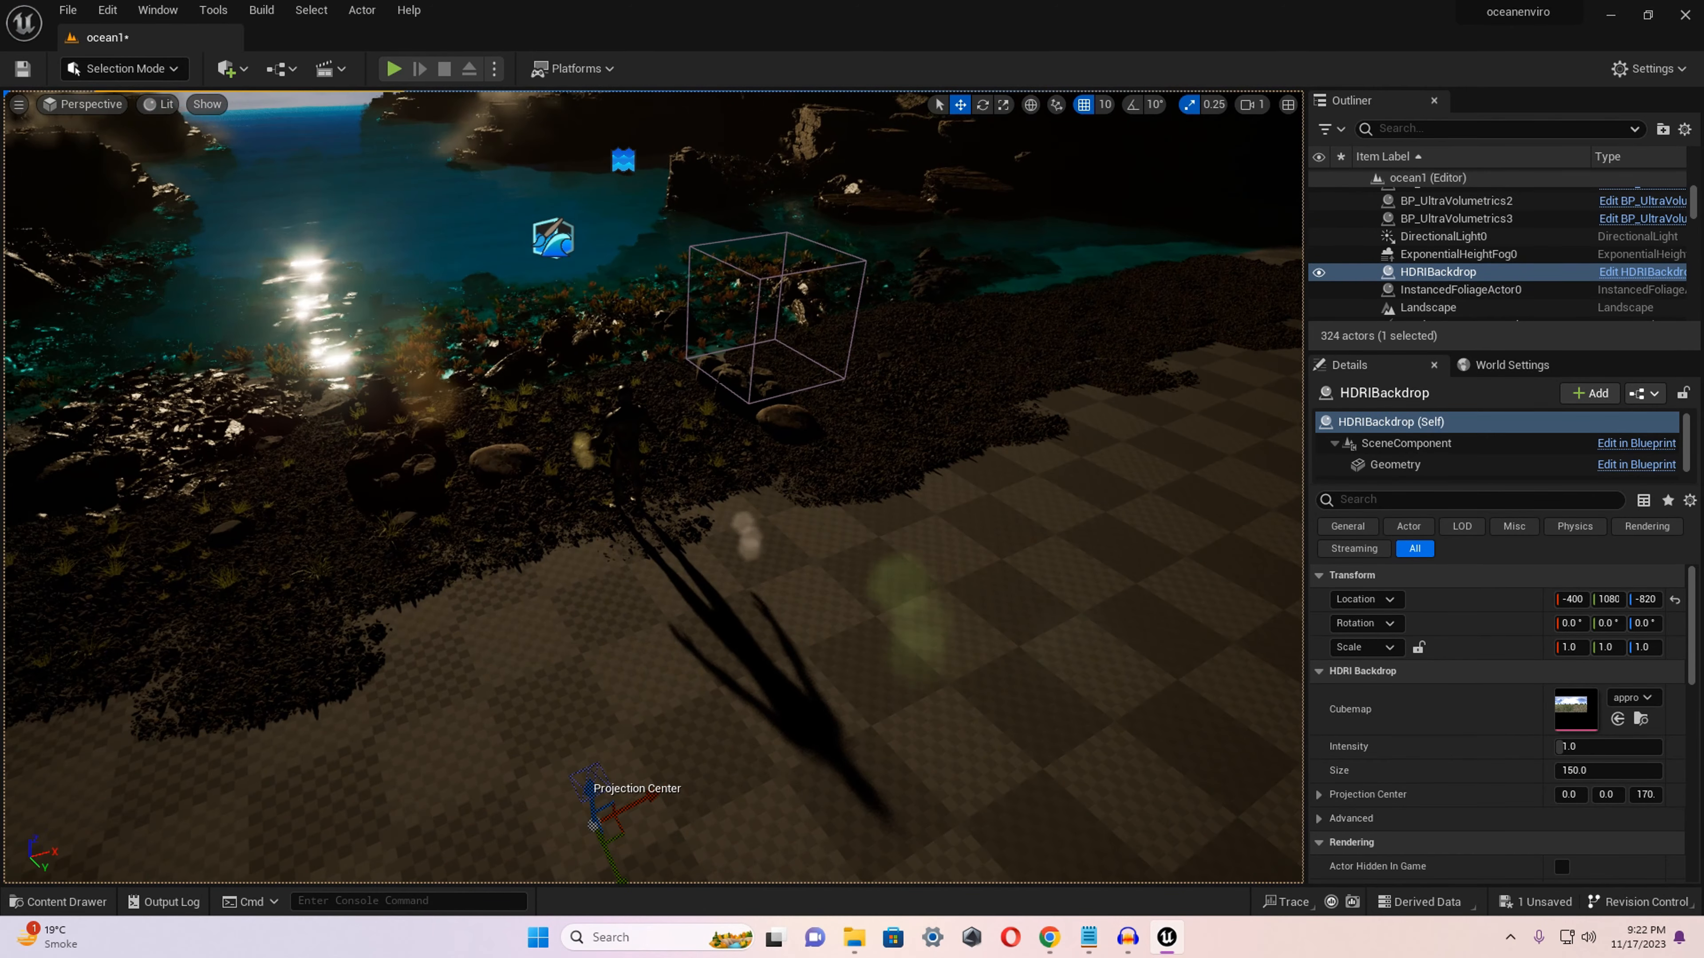
pyautogui.moveTo(653, 487); pyautogui.dragTo(500, 505, button='right')
pyautogui.press('w')
pyautogui.press('s')
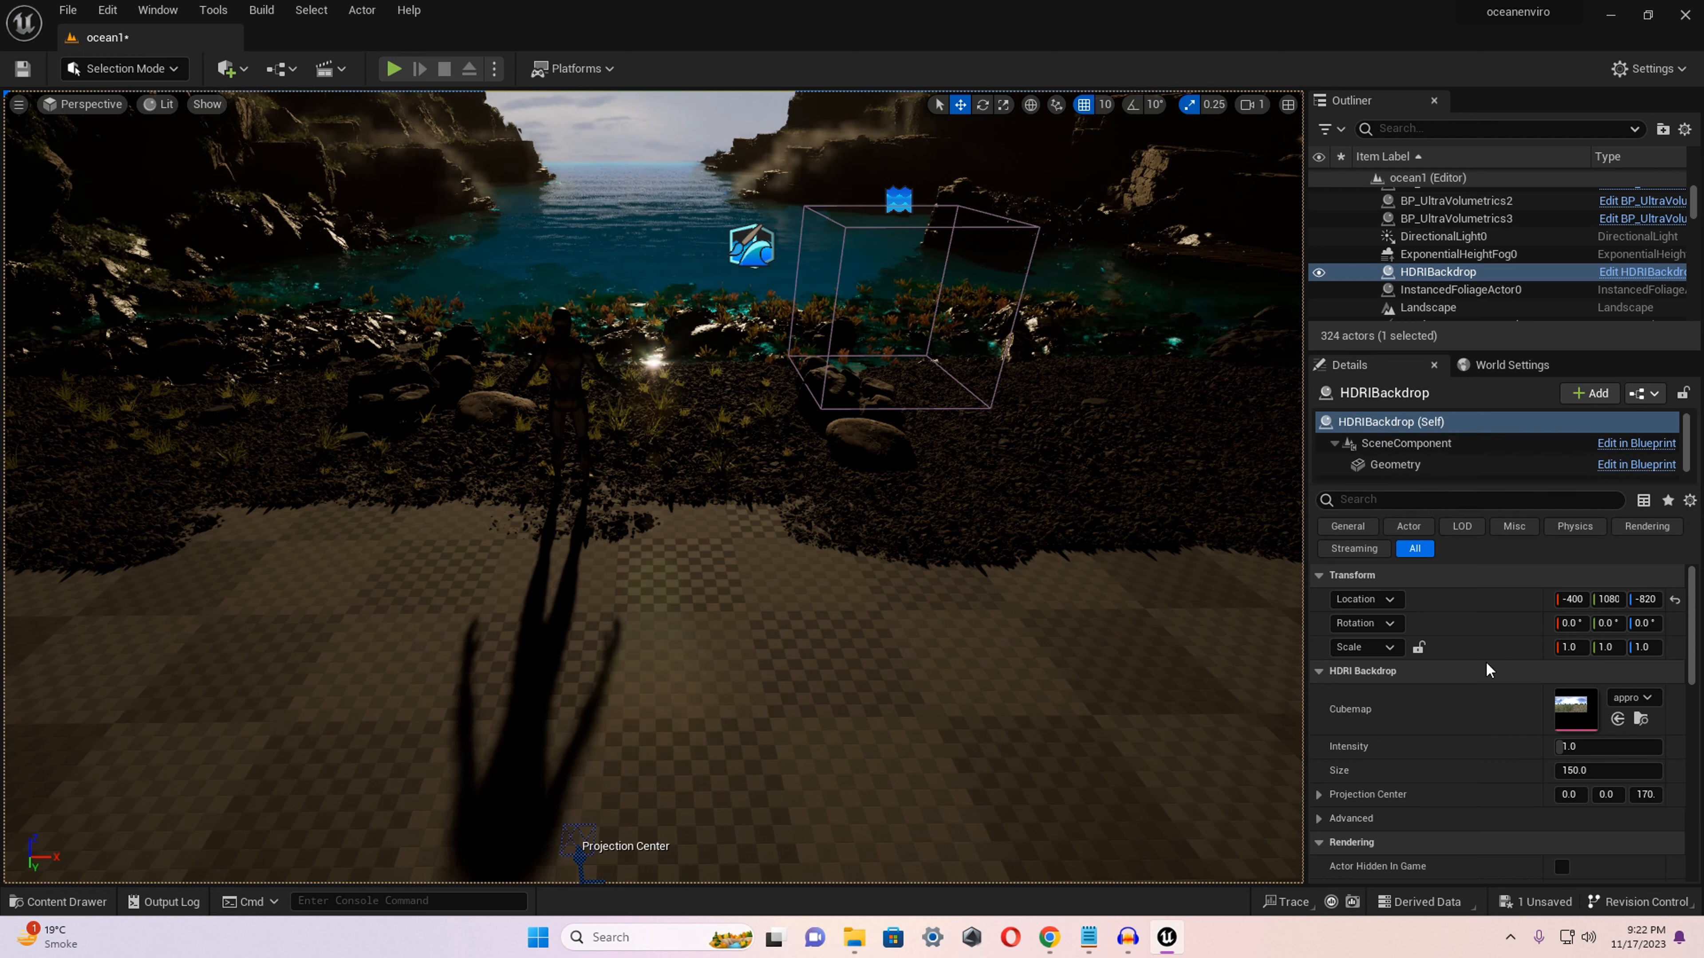
# Set the HDRI backdrop's Size to 2000.
pyautogui.scroll(-1, 1369, 751)
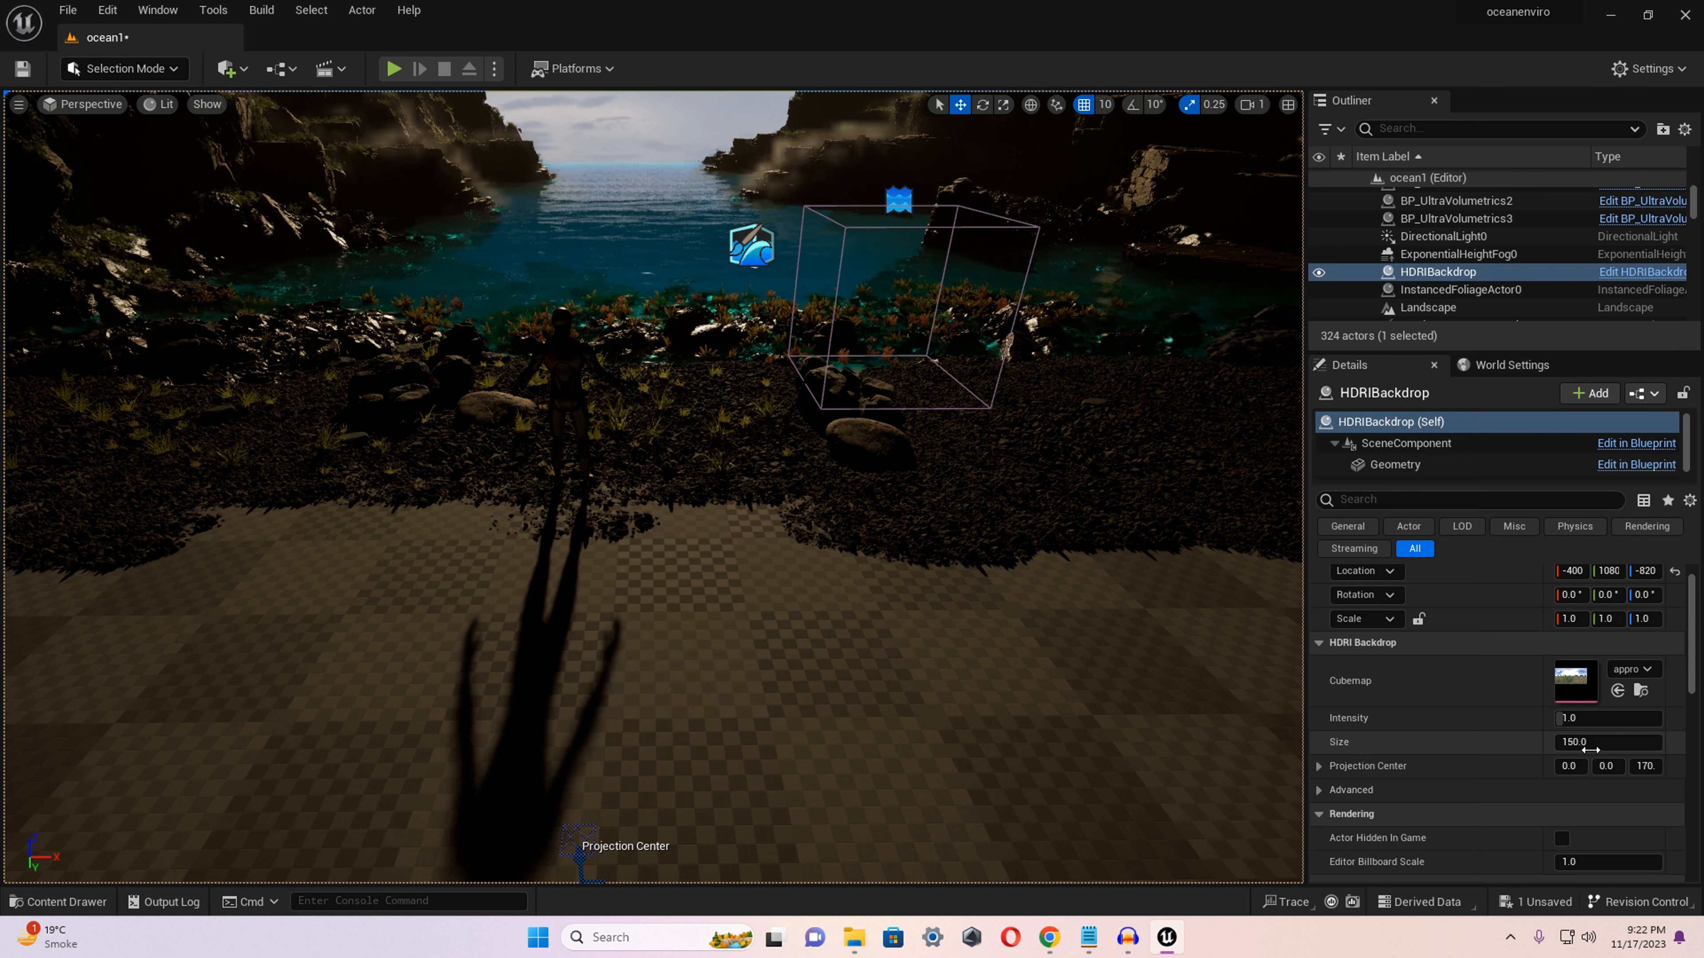
pyautogui.click(1597, 744)
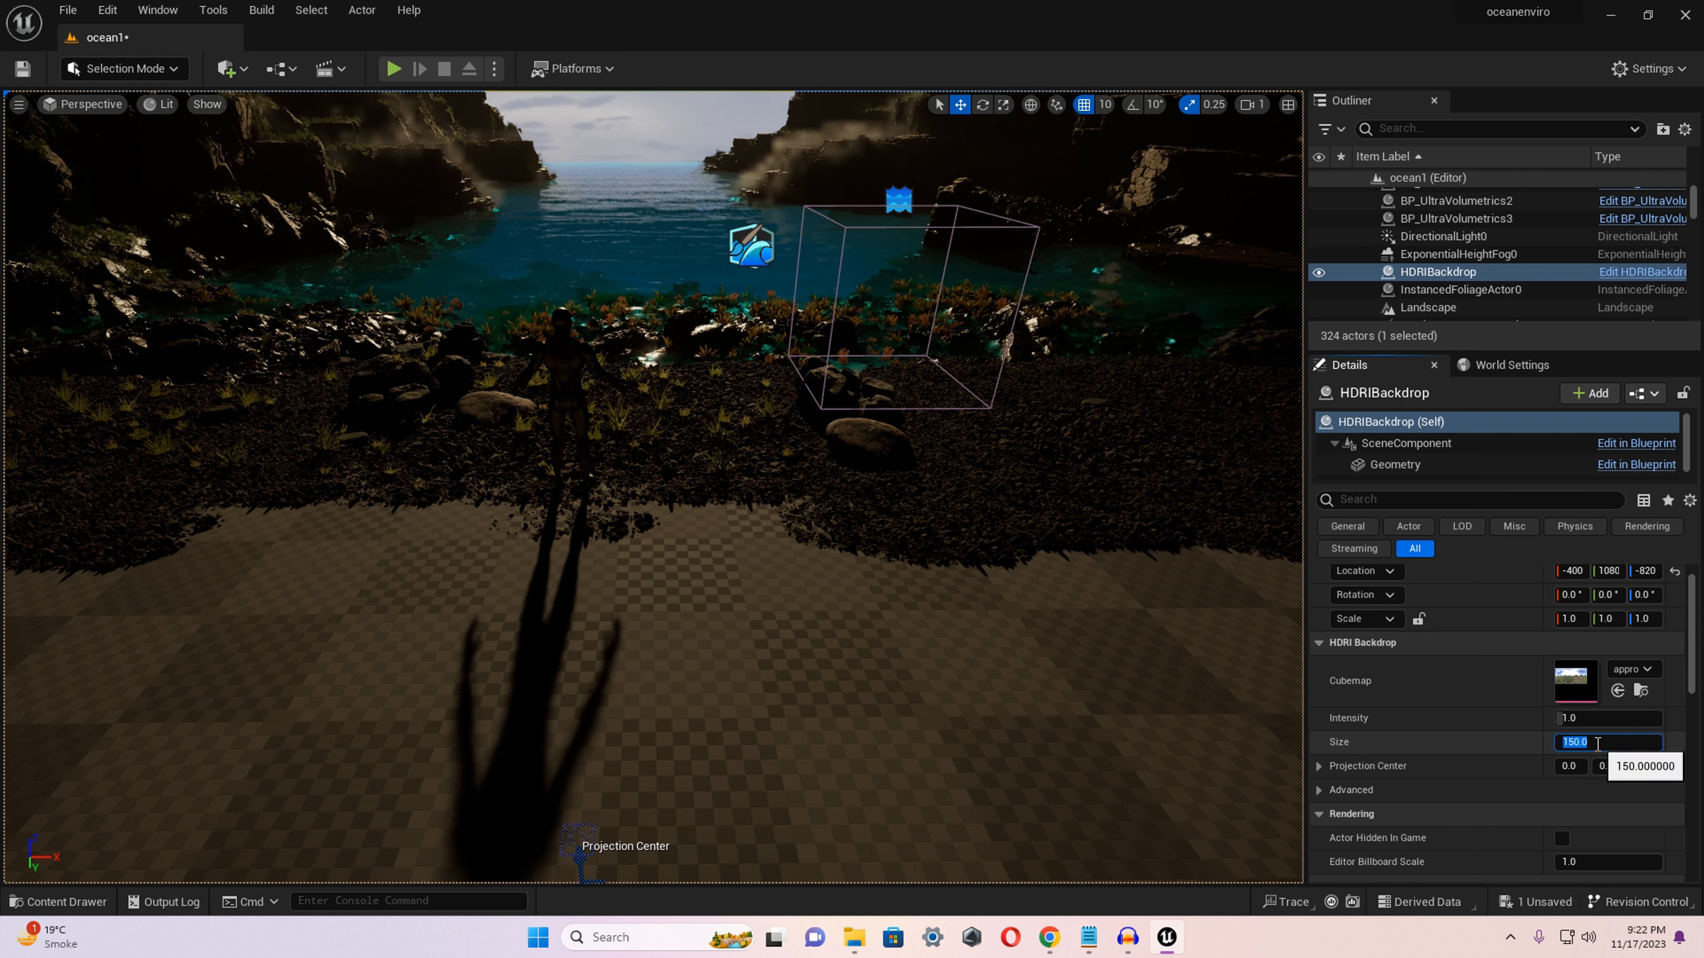
pyautogui.write('2000')
pyautogui.press('Return')
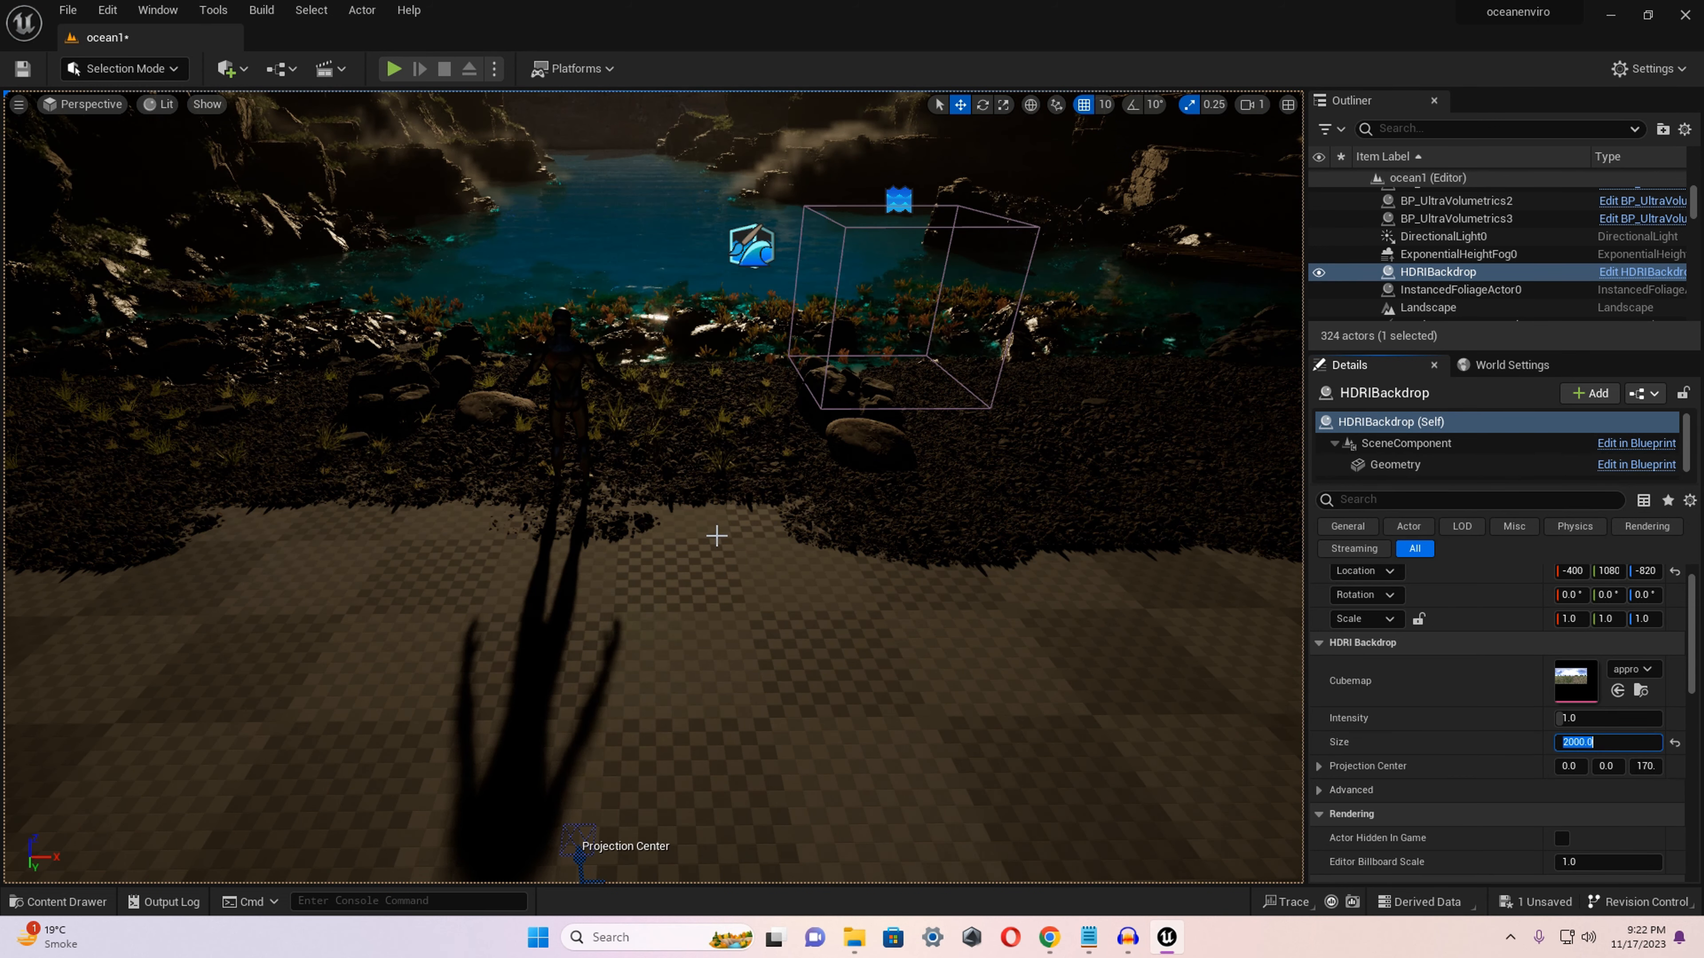
# Set the HDRI backdrop's Size to 2500.
pyautogui.moveTo(671, 483); pyautogui.dragTo(663, 409, button='right')
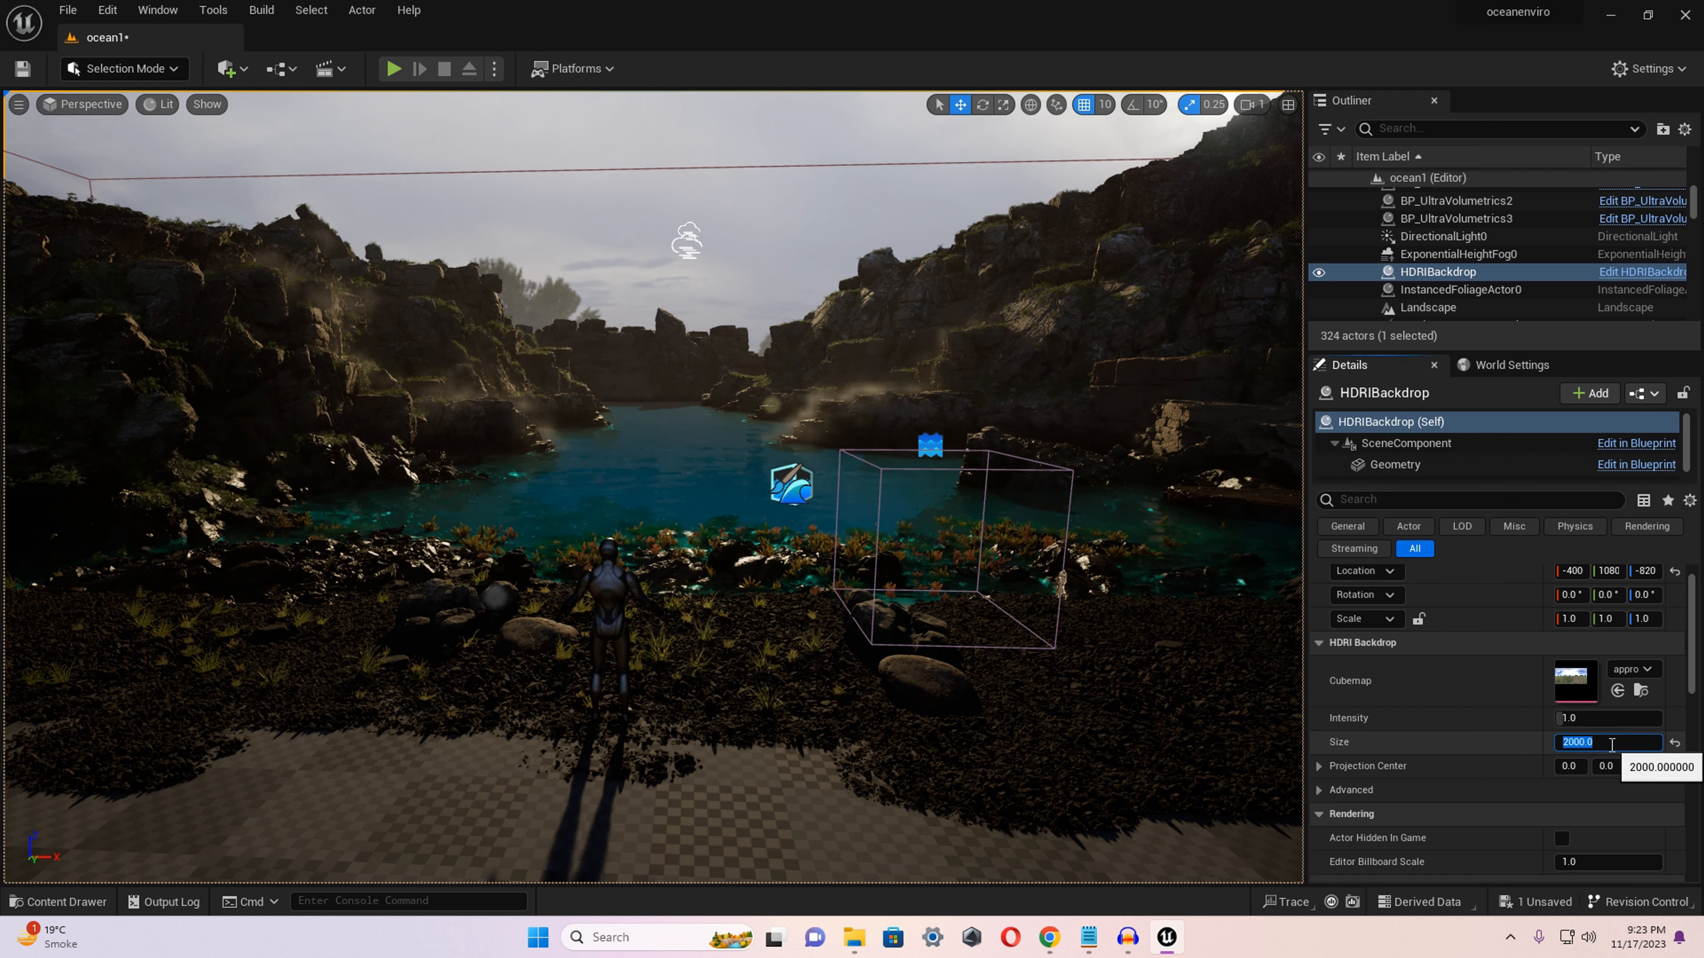
pyautogui.write('2500')
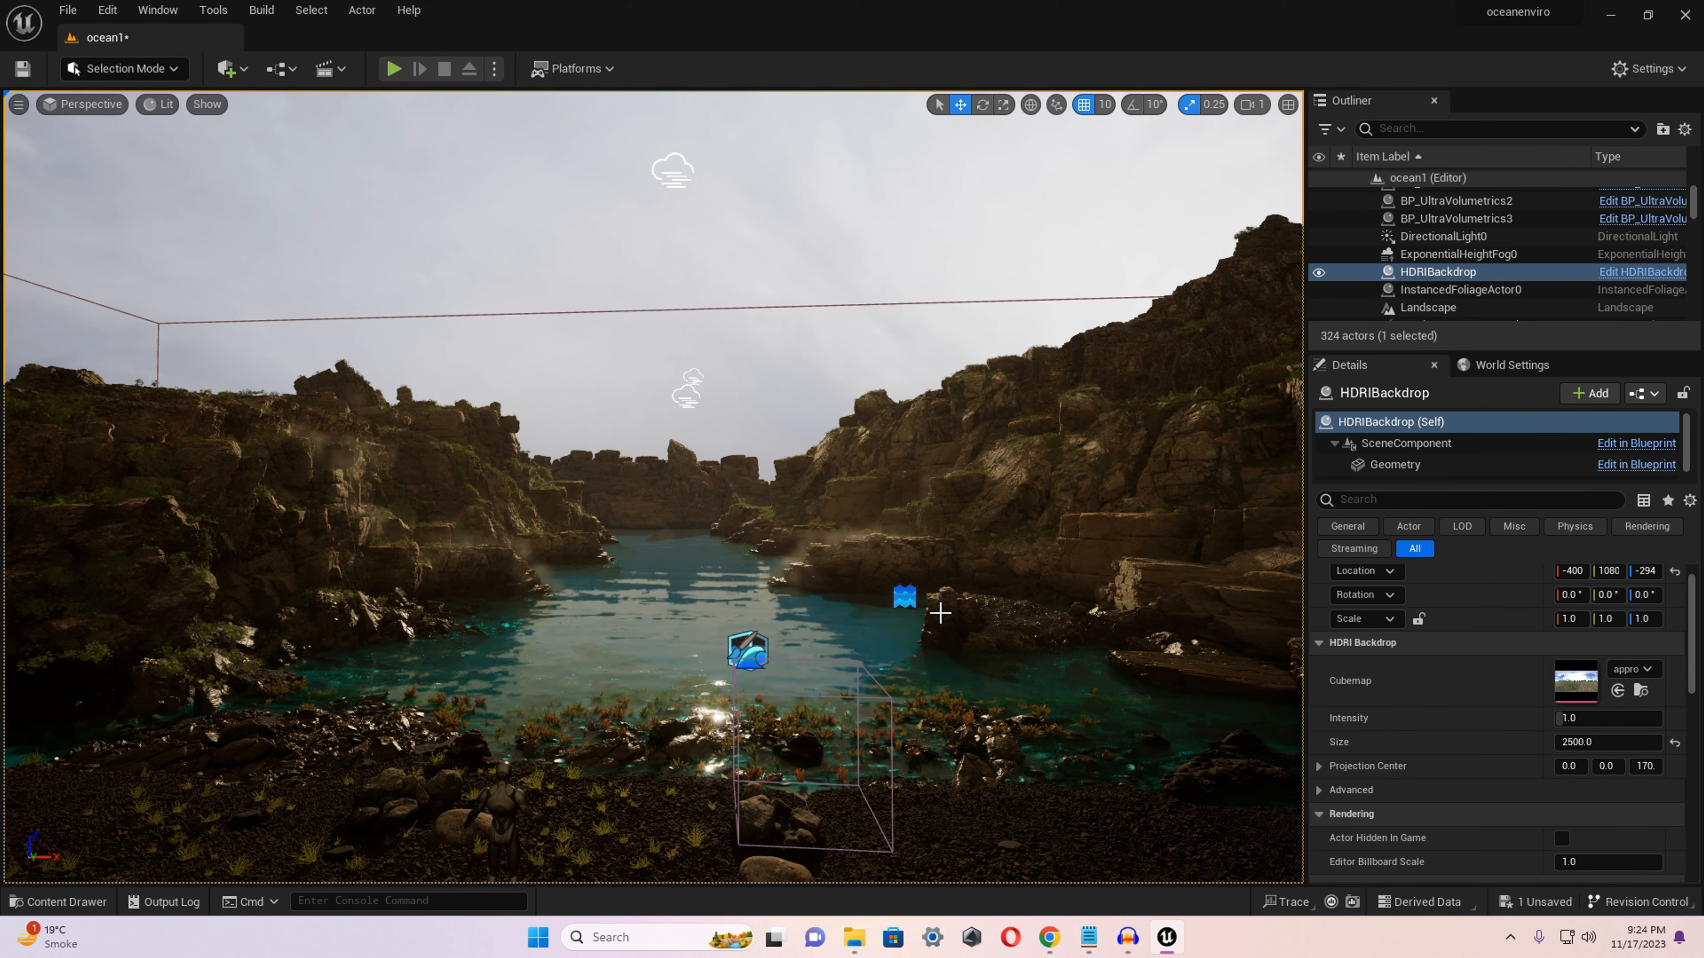
# Dock the Content Browser in the layout and assign kloofendal_48d_partly_cloudy_puresky_8k from the Content folder as the HDRI backdrop's Cubemap.
pyautogui.hotkey('ctrl', 'space')
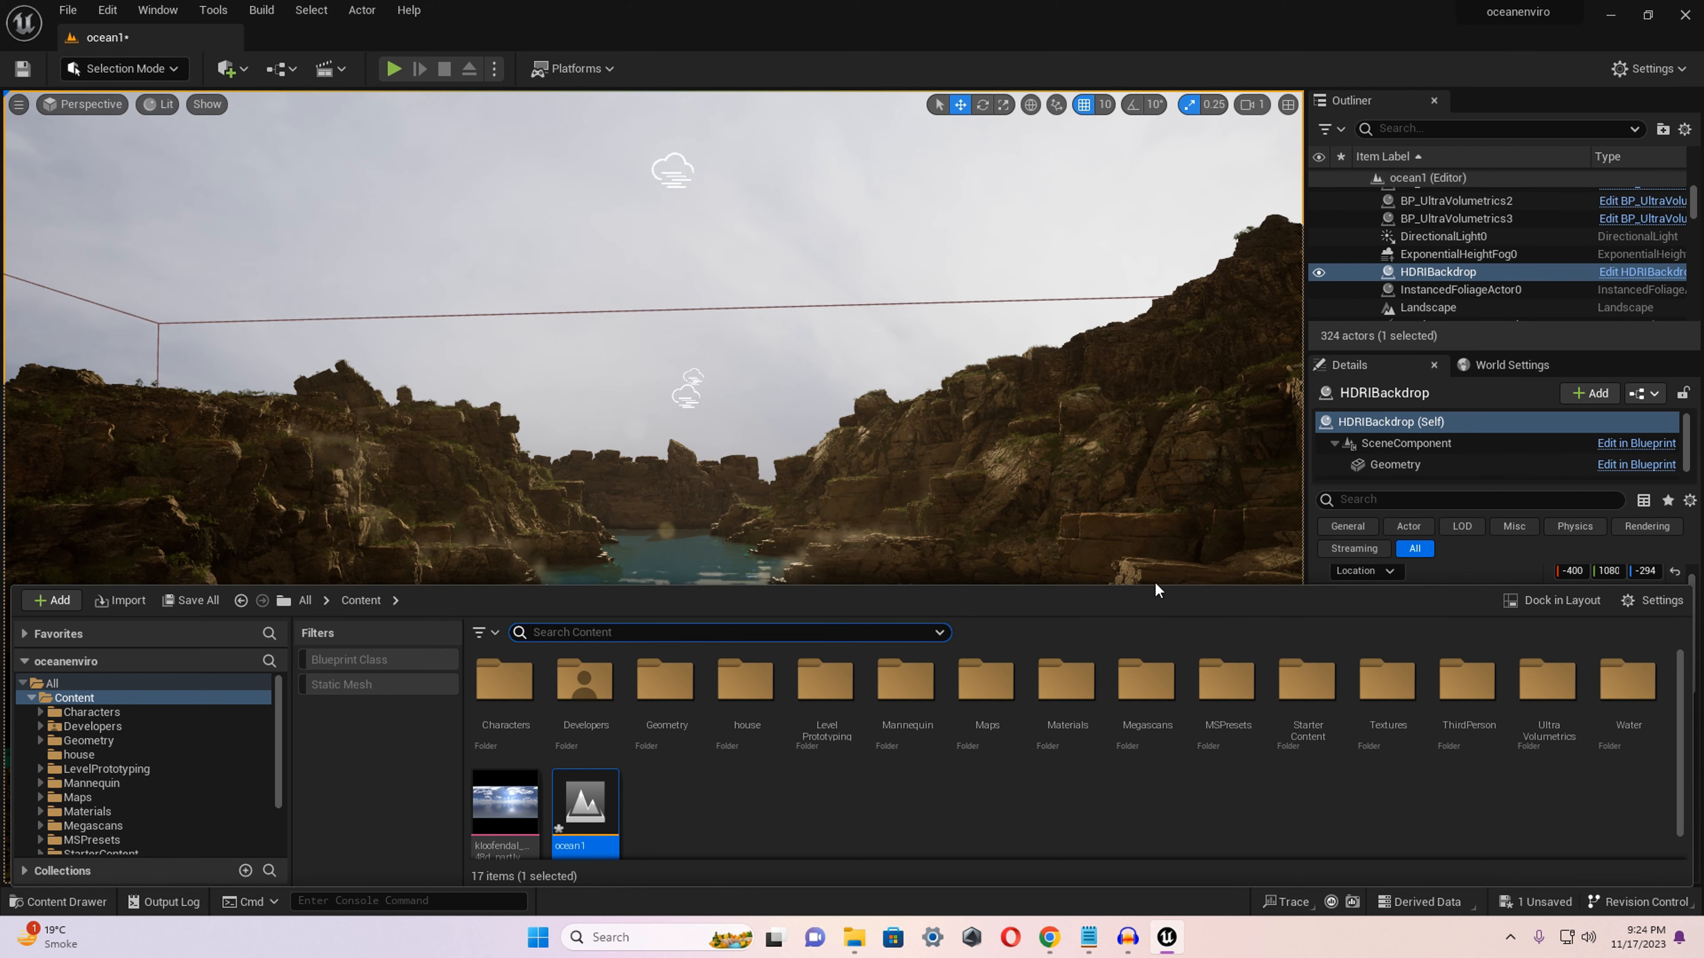
pyautogui.click(1555, 600)
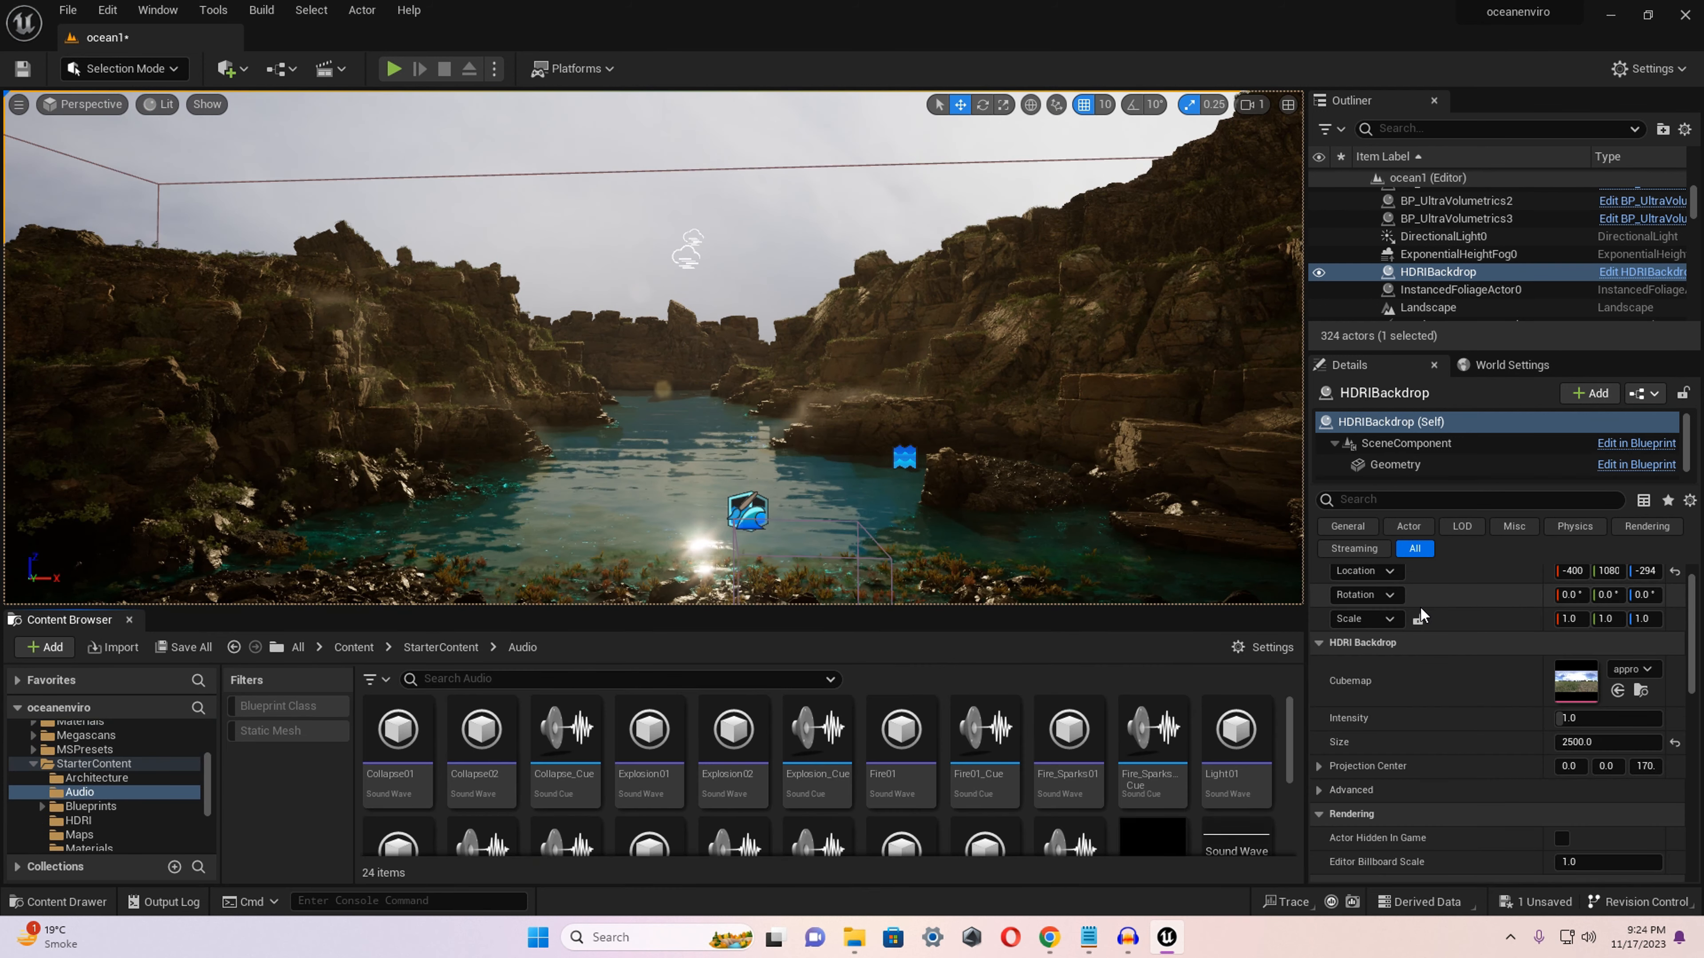
pyautogui.click(354, 647)
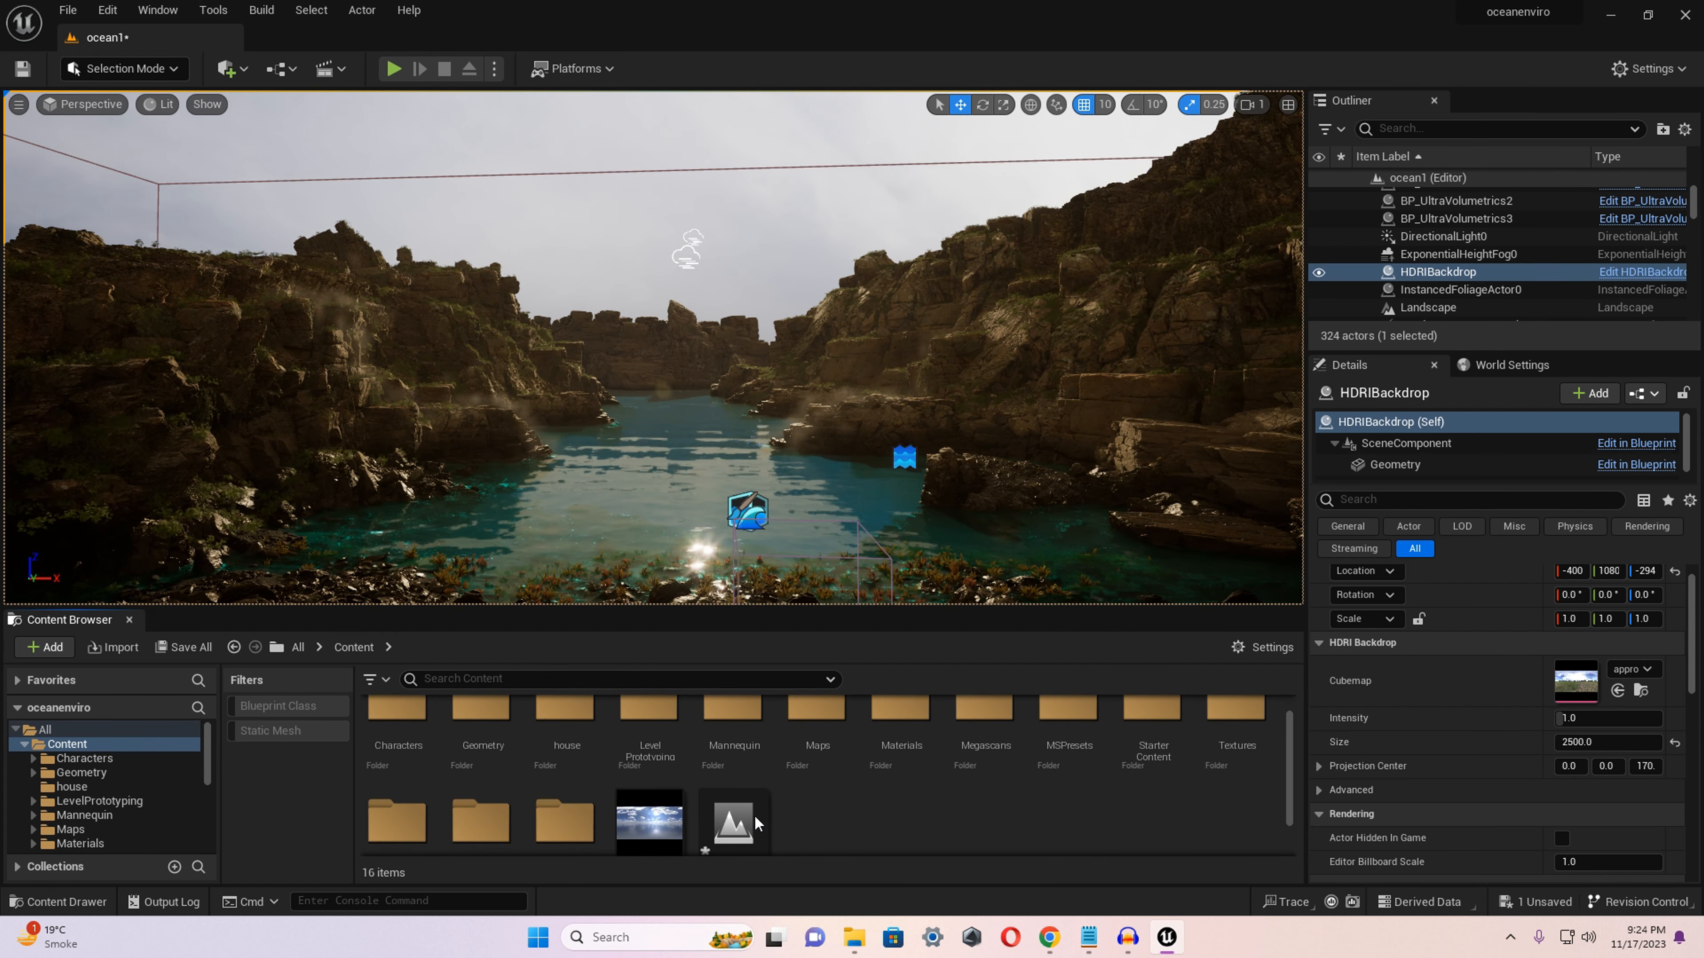
pyautogui.scroll(-1, 642, 805)
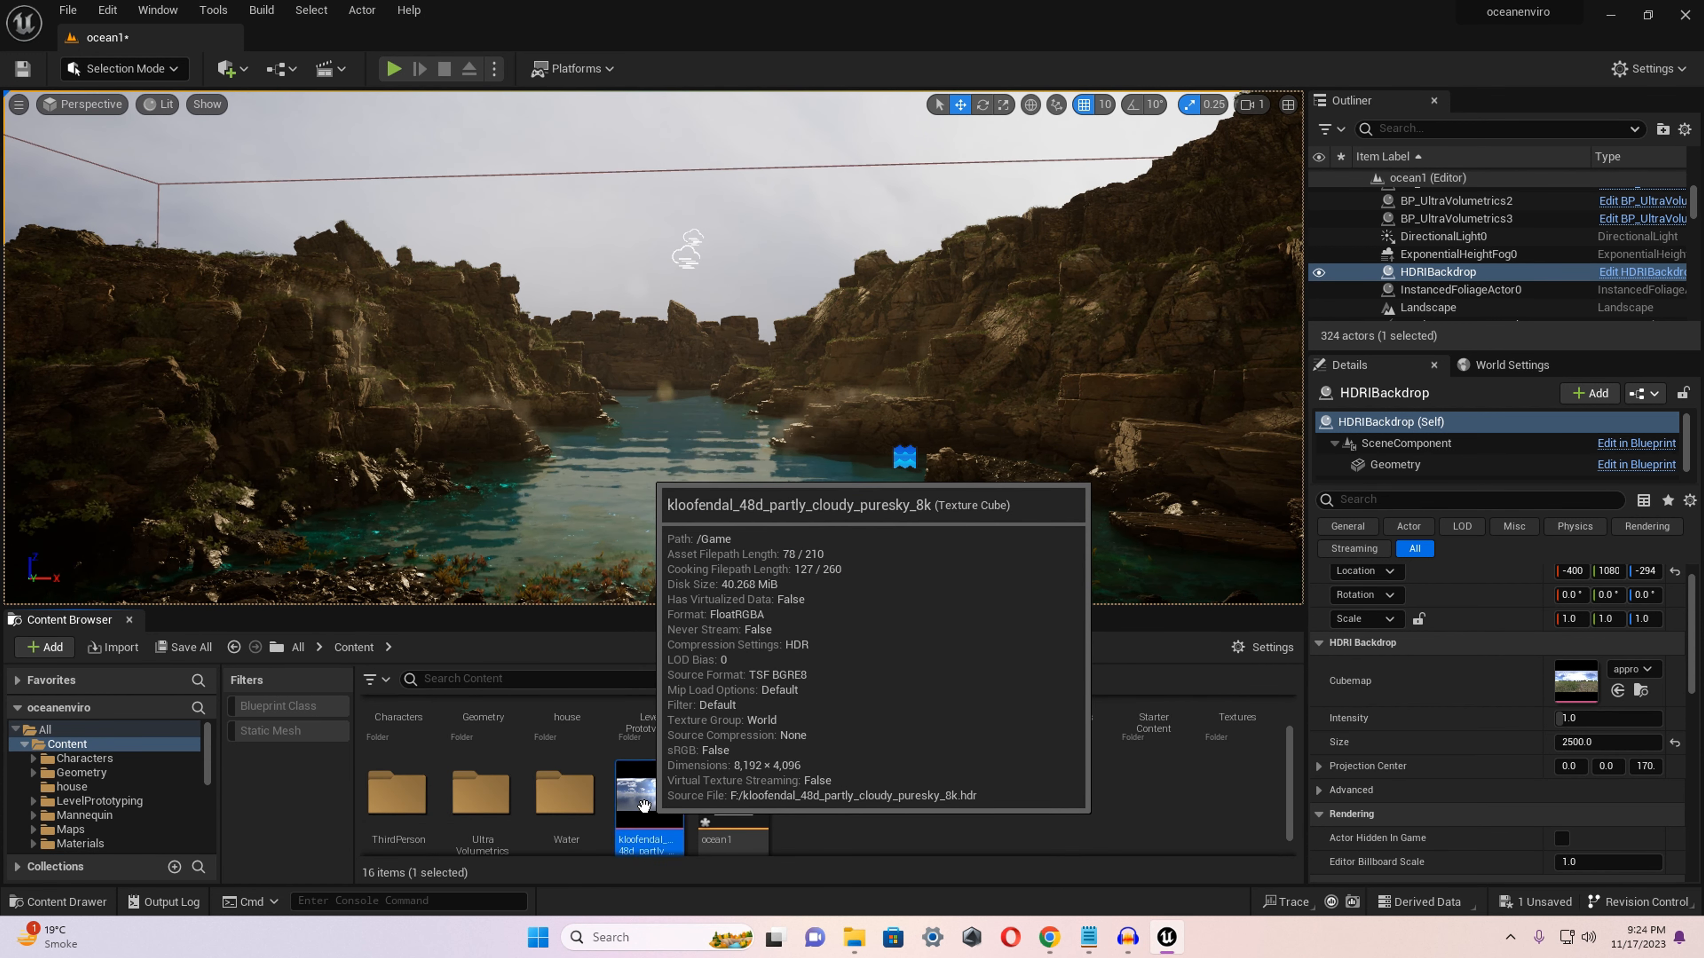
pyautogui.moveTo(643, 805); pyautogui.dragTo(1587, 678)
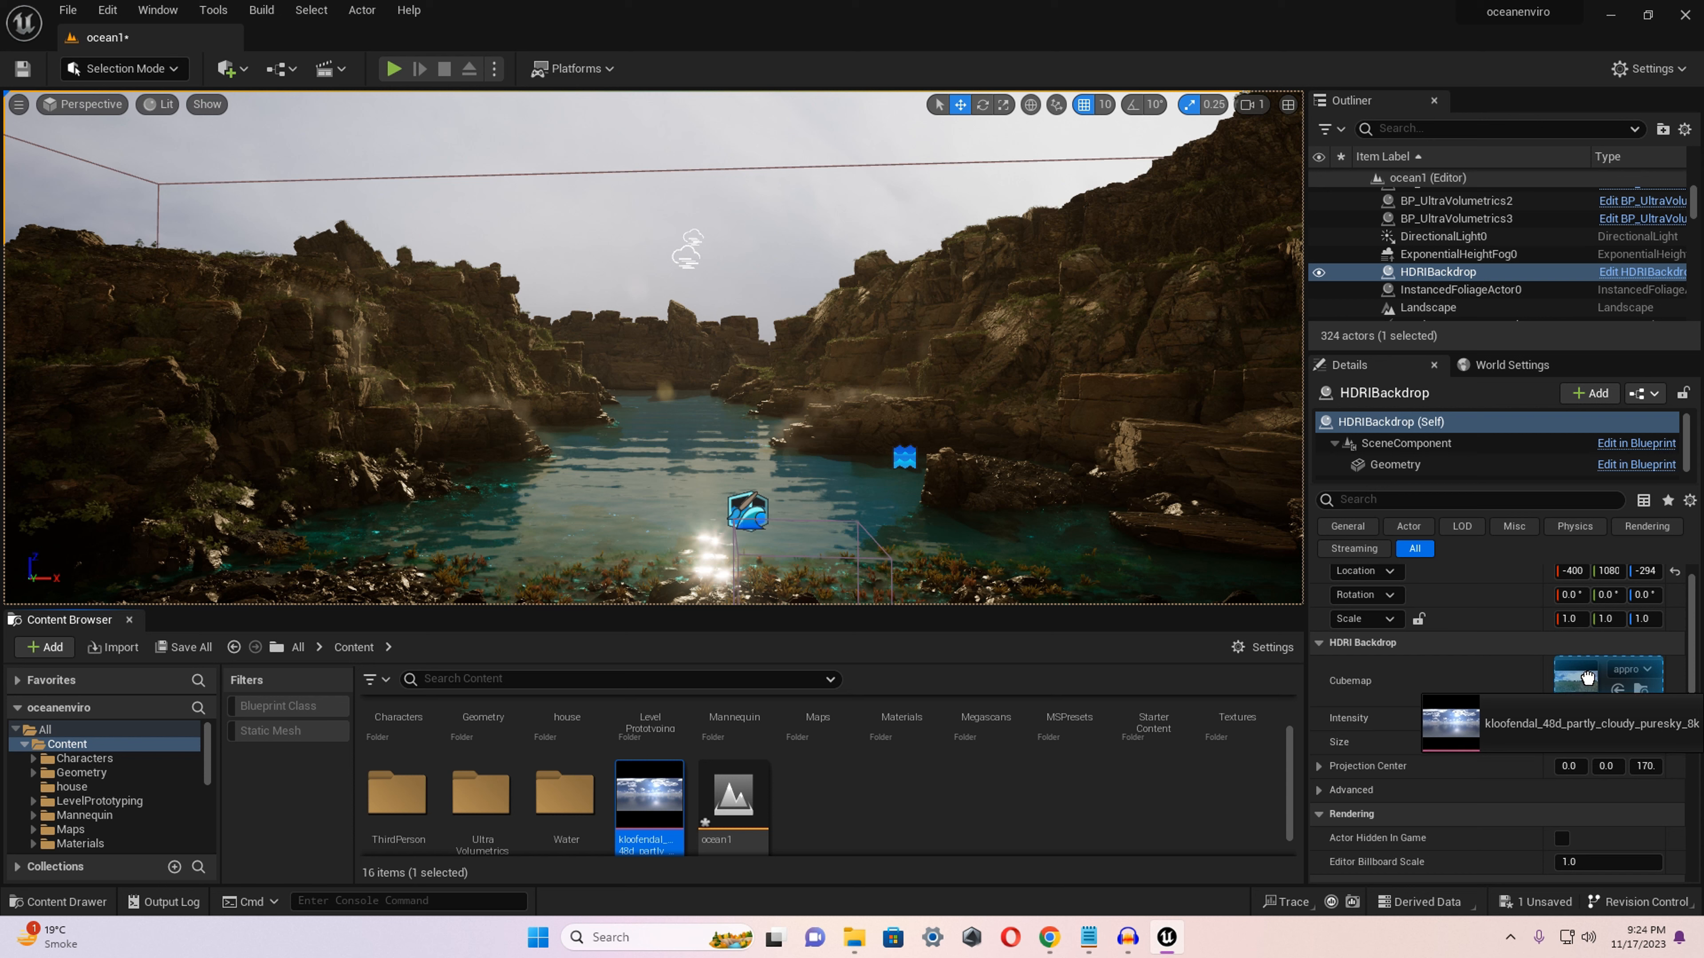
pyautogui.moveTo(1586, 678); pyautogui.dragTo(1586, 680)
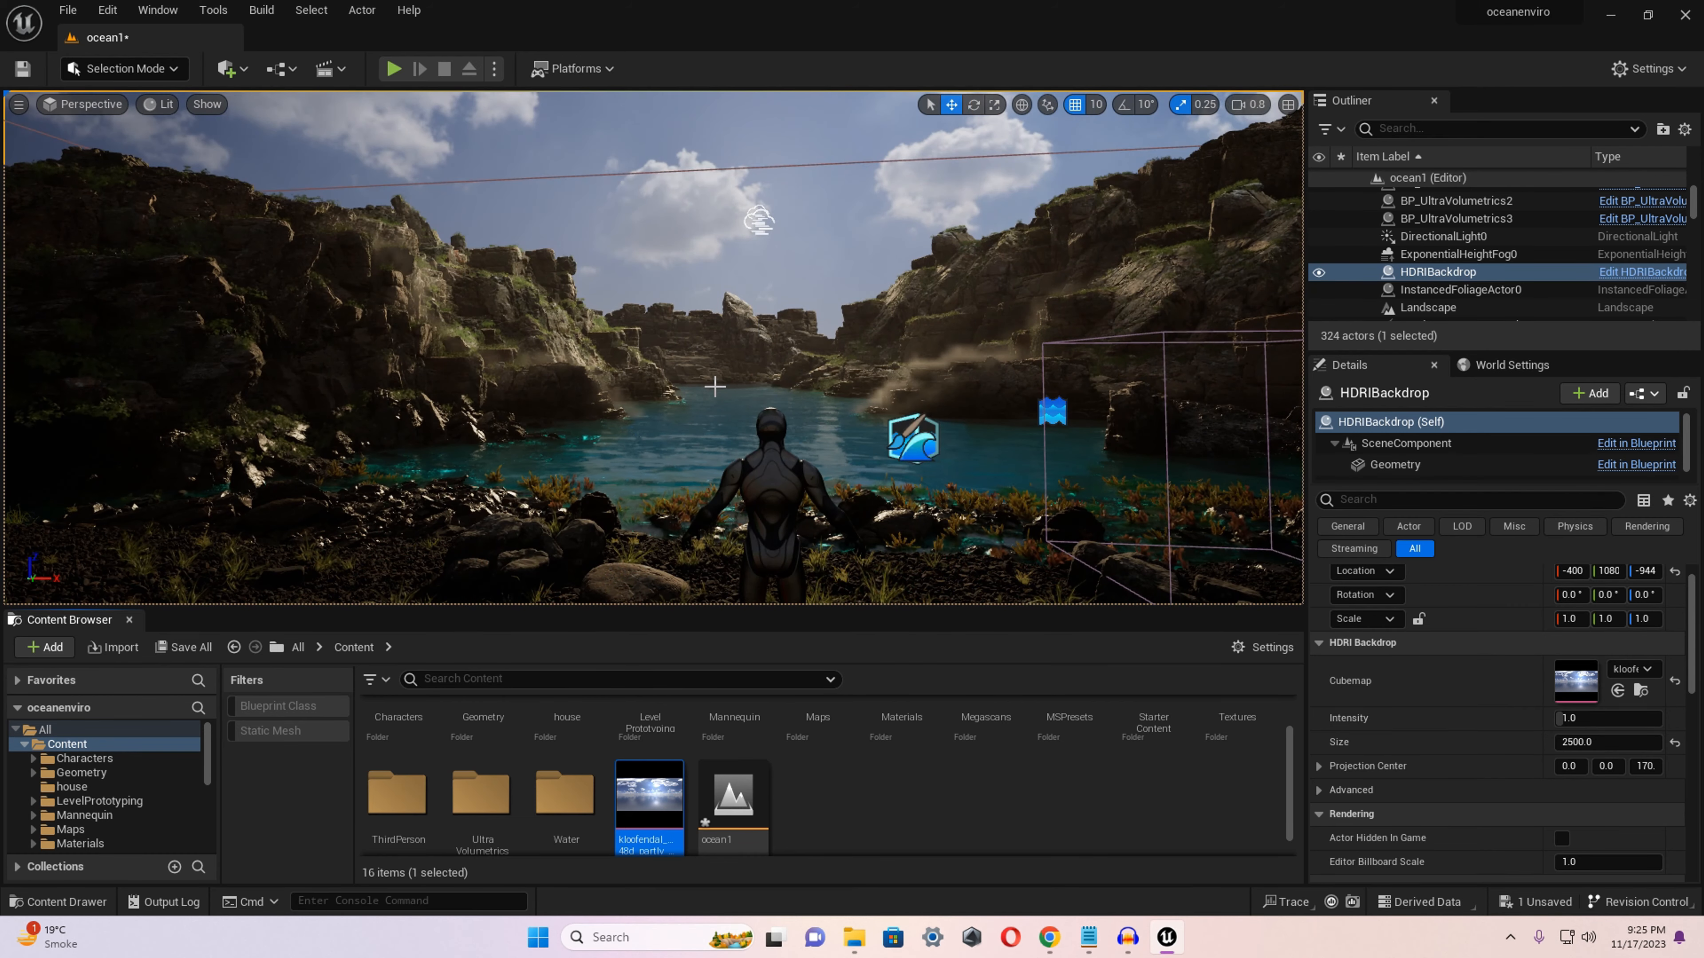
# Set the HDRI backdrop's Intensity to 0.5.
pyautogui.moveTo(653, 348); pyautogui.dragTo(534, 331, button='right')
pyautogui.press('d')
pyautogui.press('d')
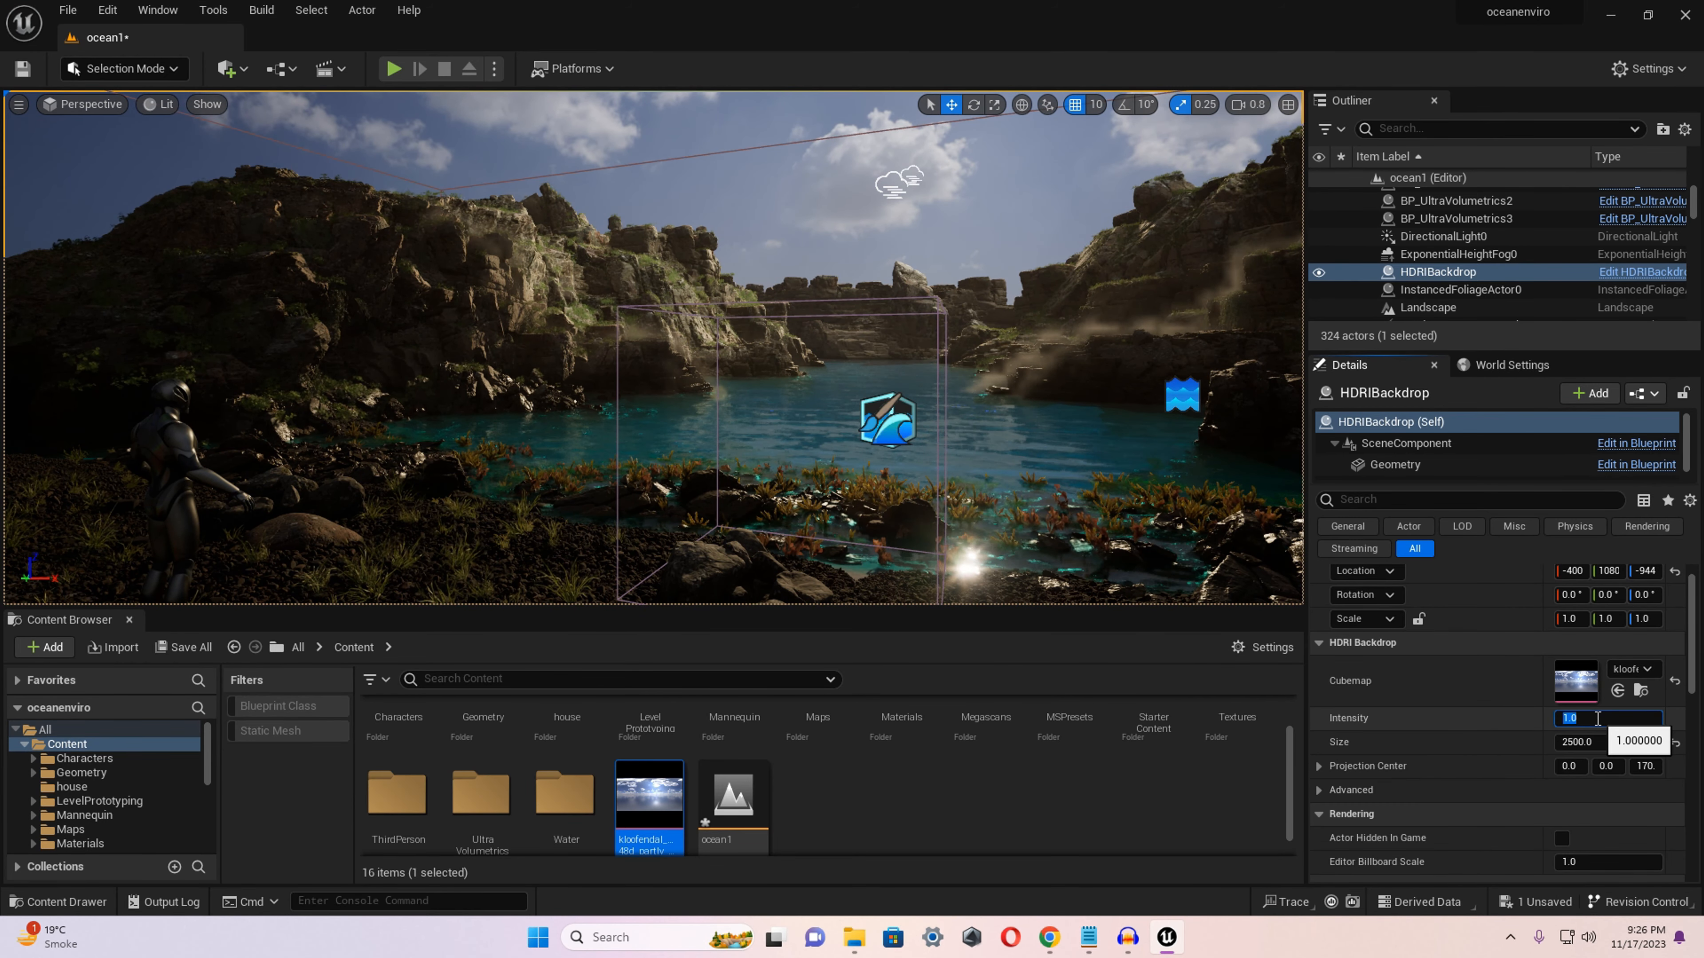
pyautogui.press('Return')
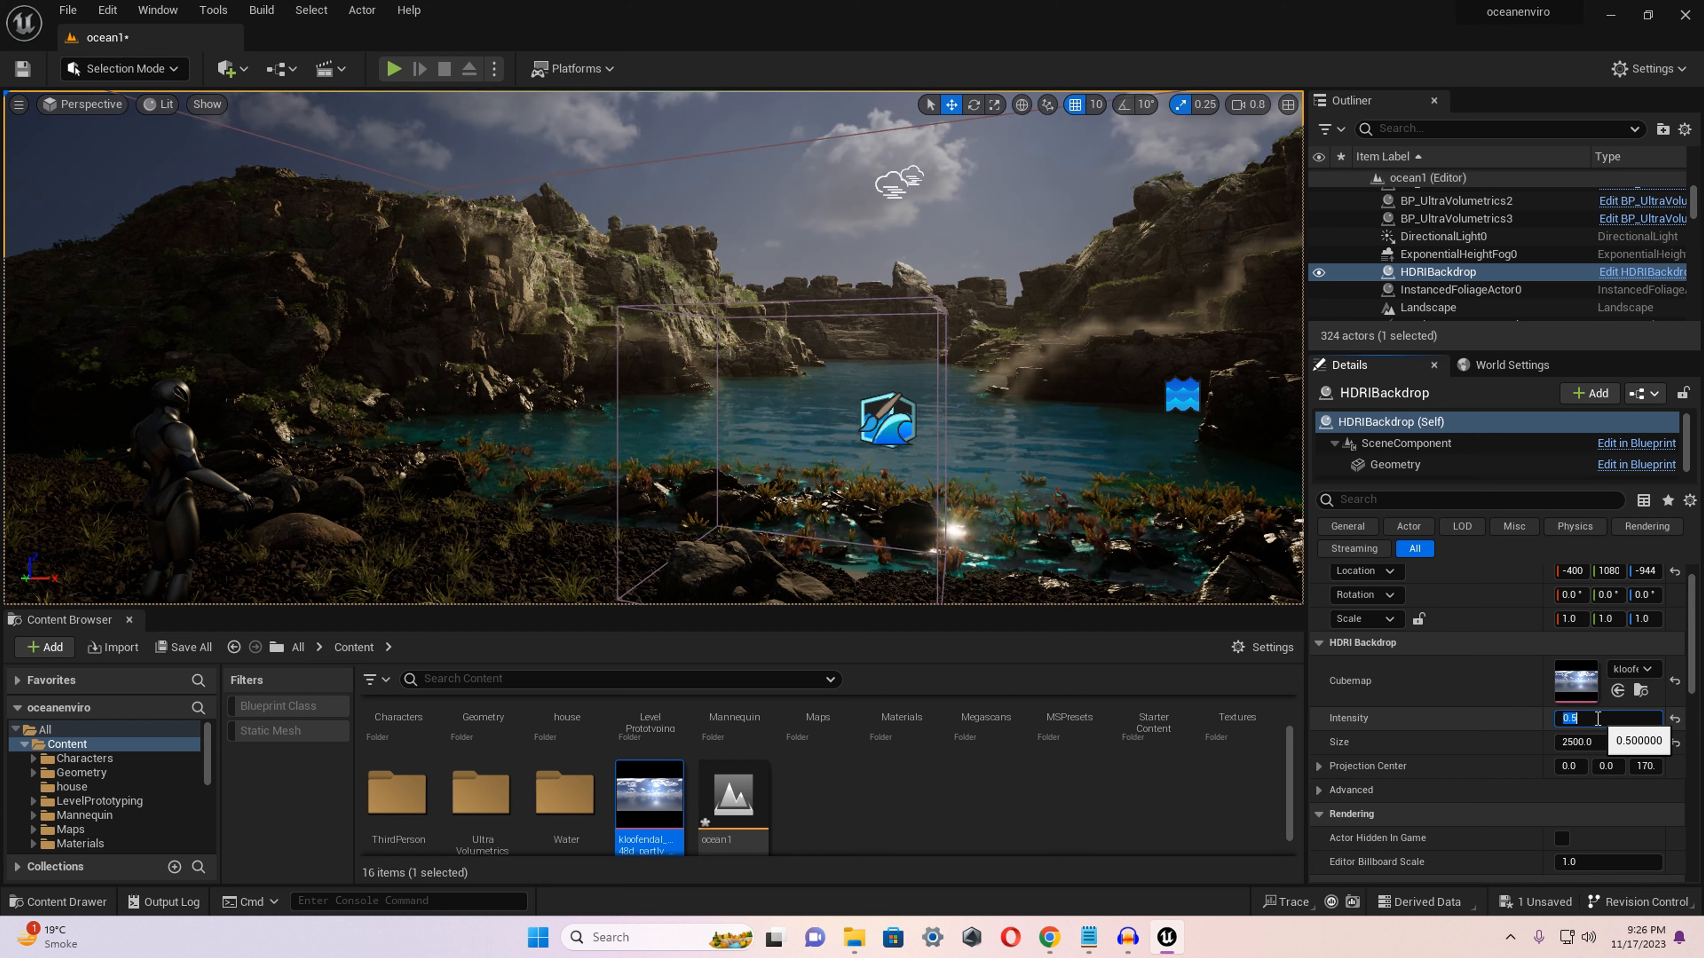
# Set the HDRI backdrop's Intensity to 0.9 and save the level.
pyautogui.moveTo(654, 348); pyautogui.dragTo(728, 352, button='right')
pyautogui.press('a')
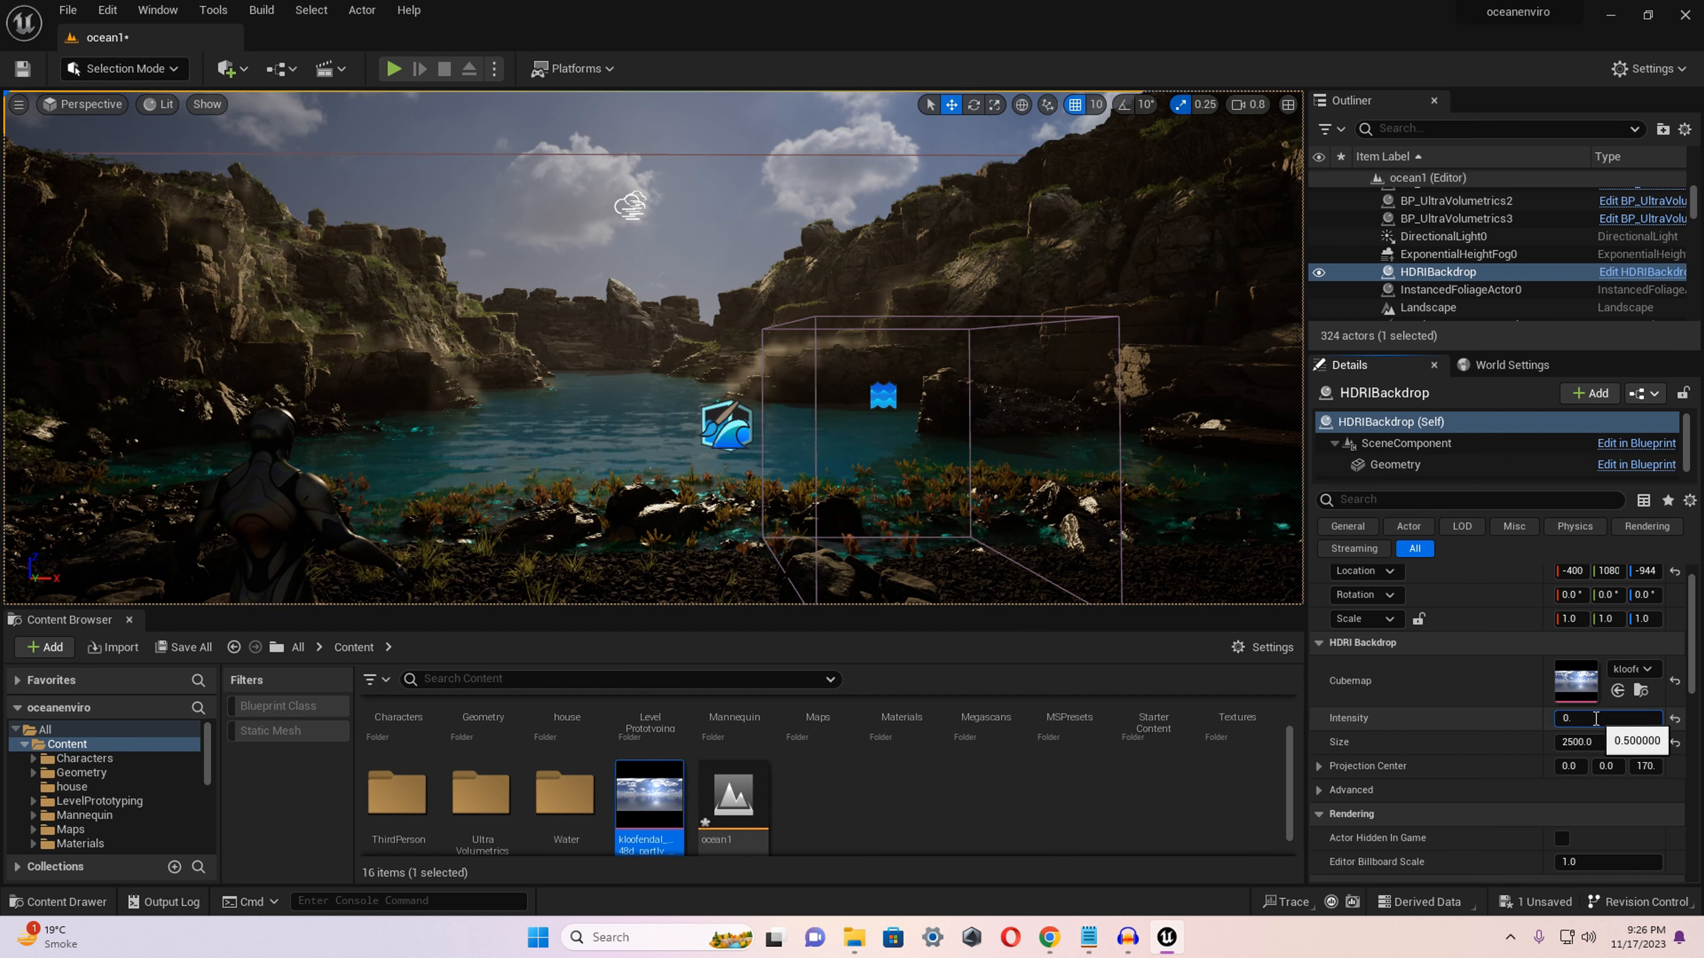
pyautogui.click(1596, 718)
pyautogui.write('0.9')
pyautogui.press('Return')
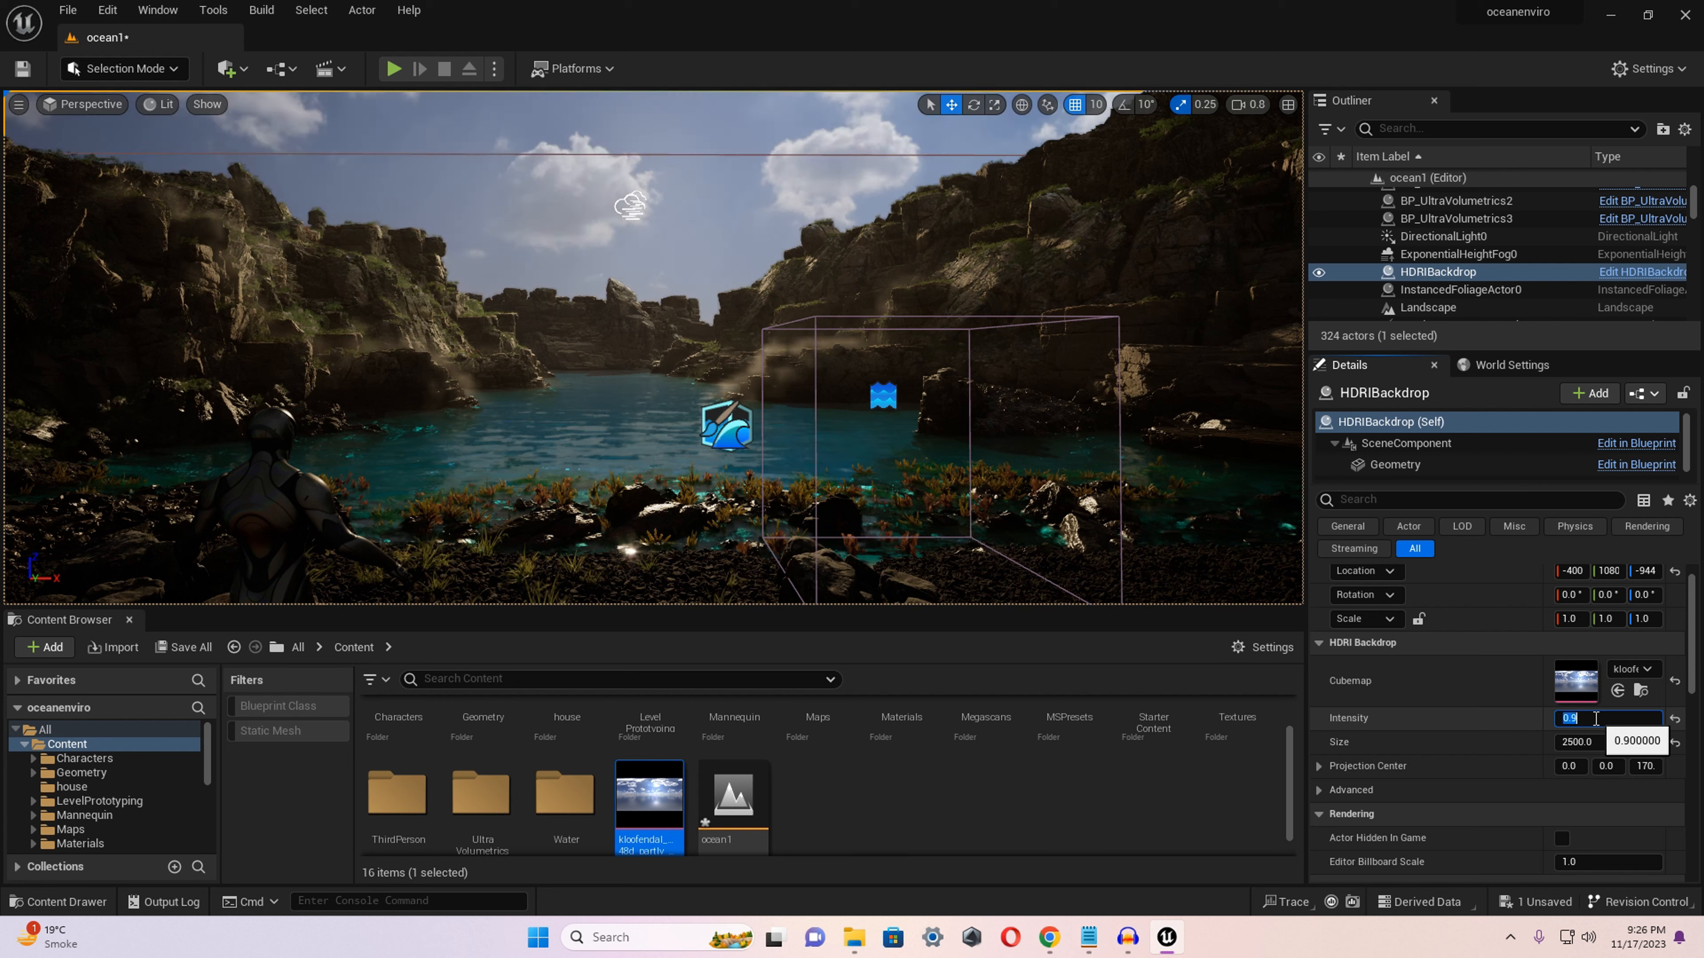
pyautogui.moveTo(731, 349)
pyautogui.mouseDown(button='right')
pyautogui.moveTo(671, 356)
pyautogui.moveTo(725, 326)
pyautogui.moveTo(725, 376)
pyautogui.mouseUp(button='right')
pyautogui.press('a')
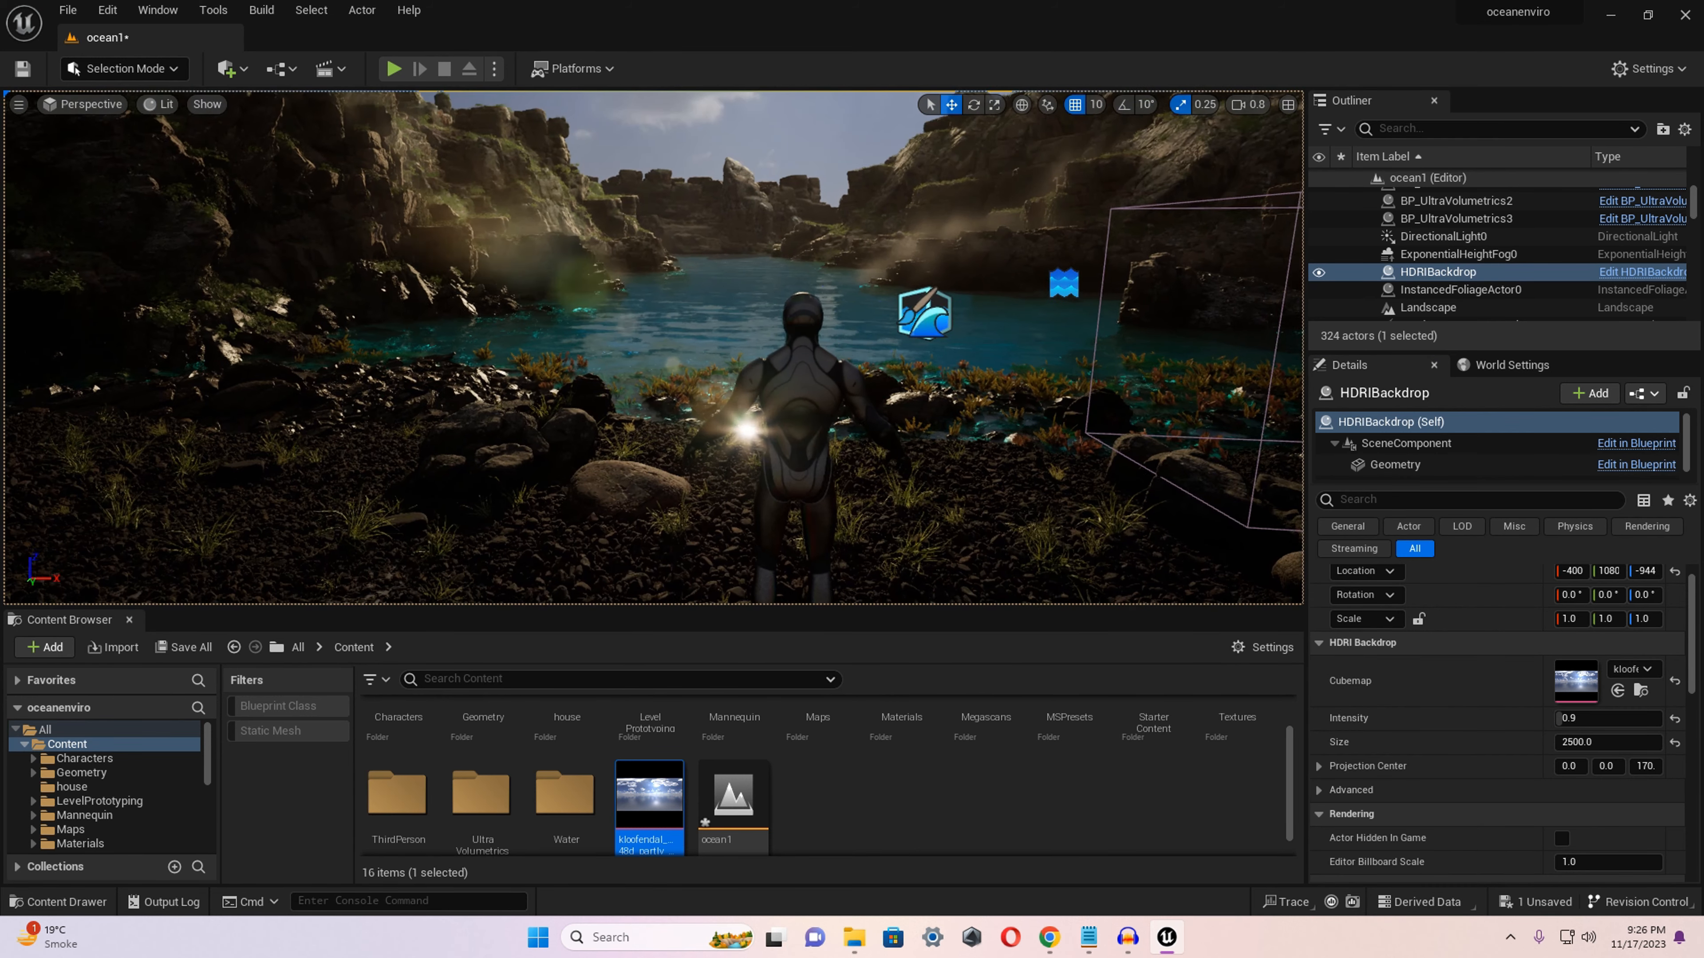
pyautogui.hotkey('ctrl', 's')
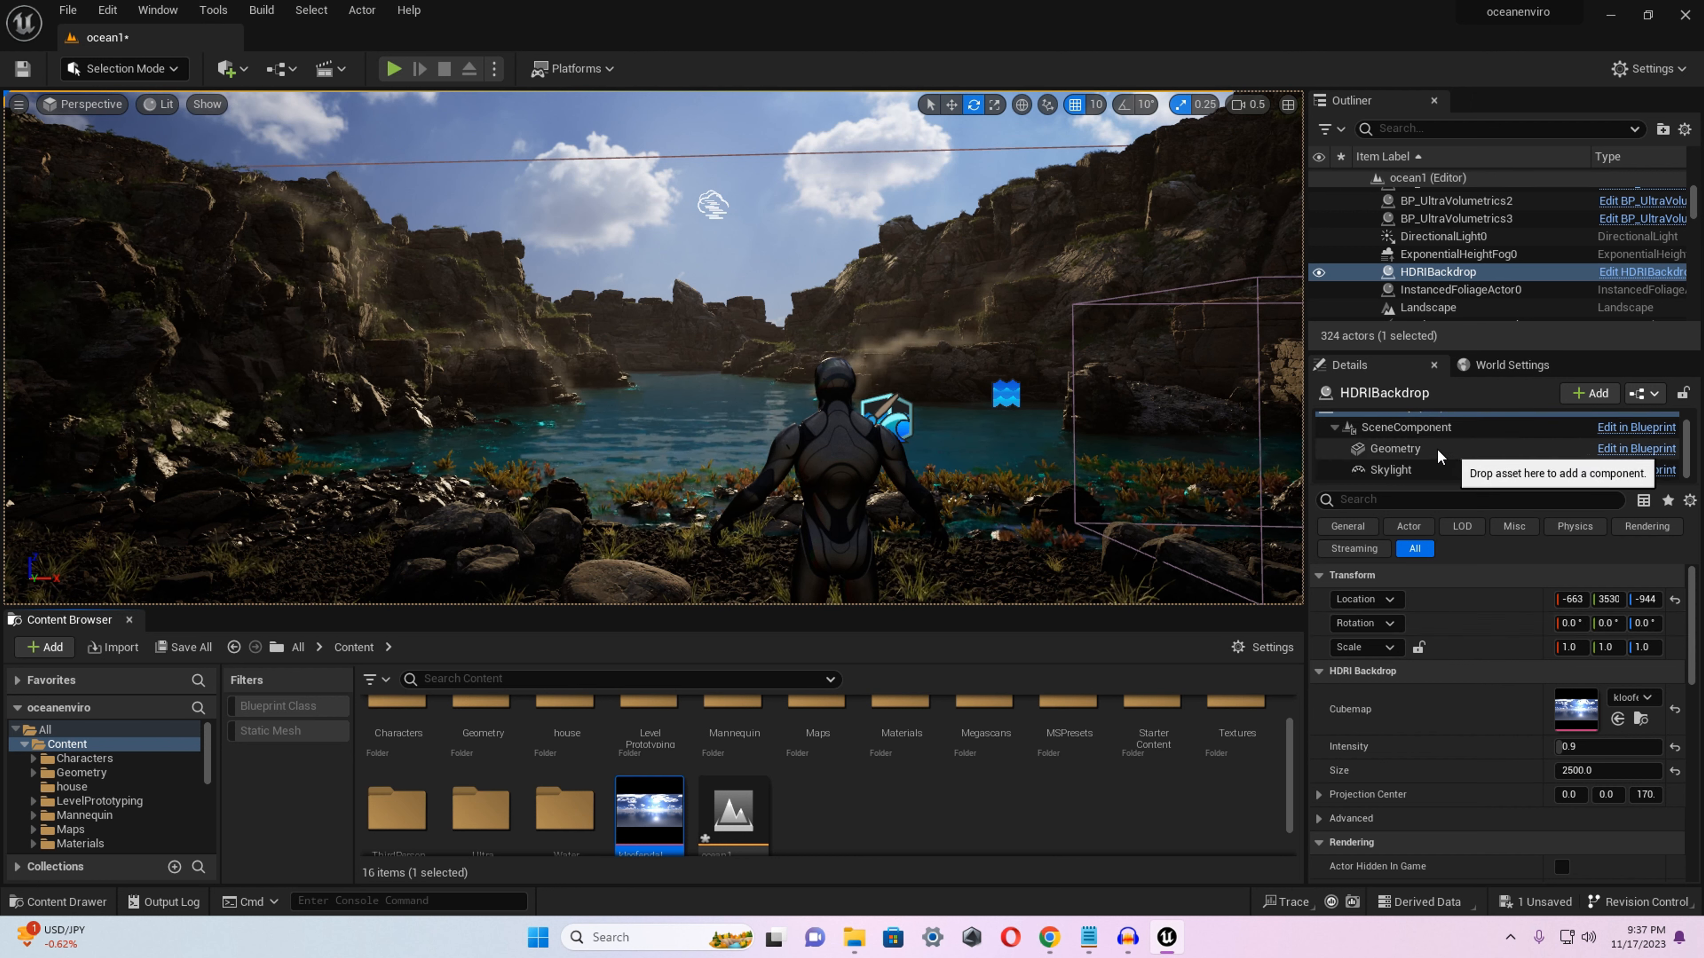
# Examine the settings of the HDRI backdrop's Skylight component and the backdrop's own rotation values.
pyautogui.scroll(-1, 1409, 459)
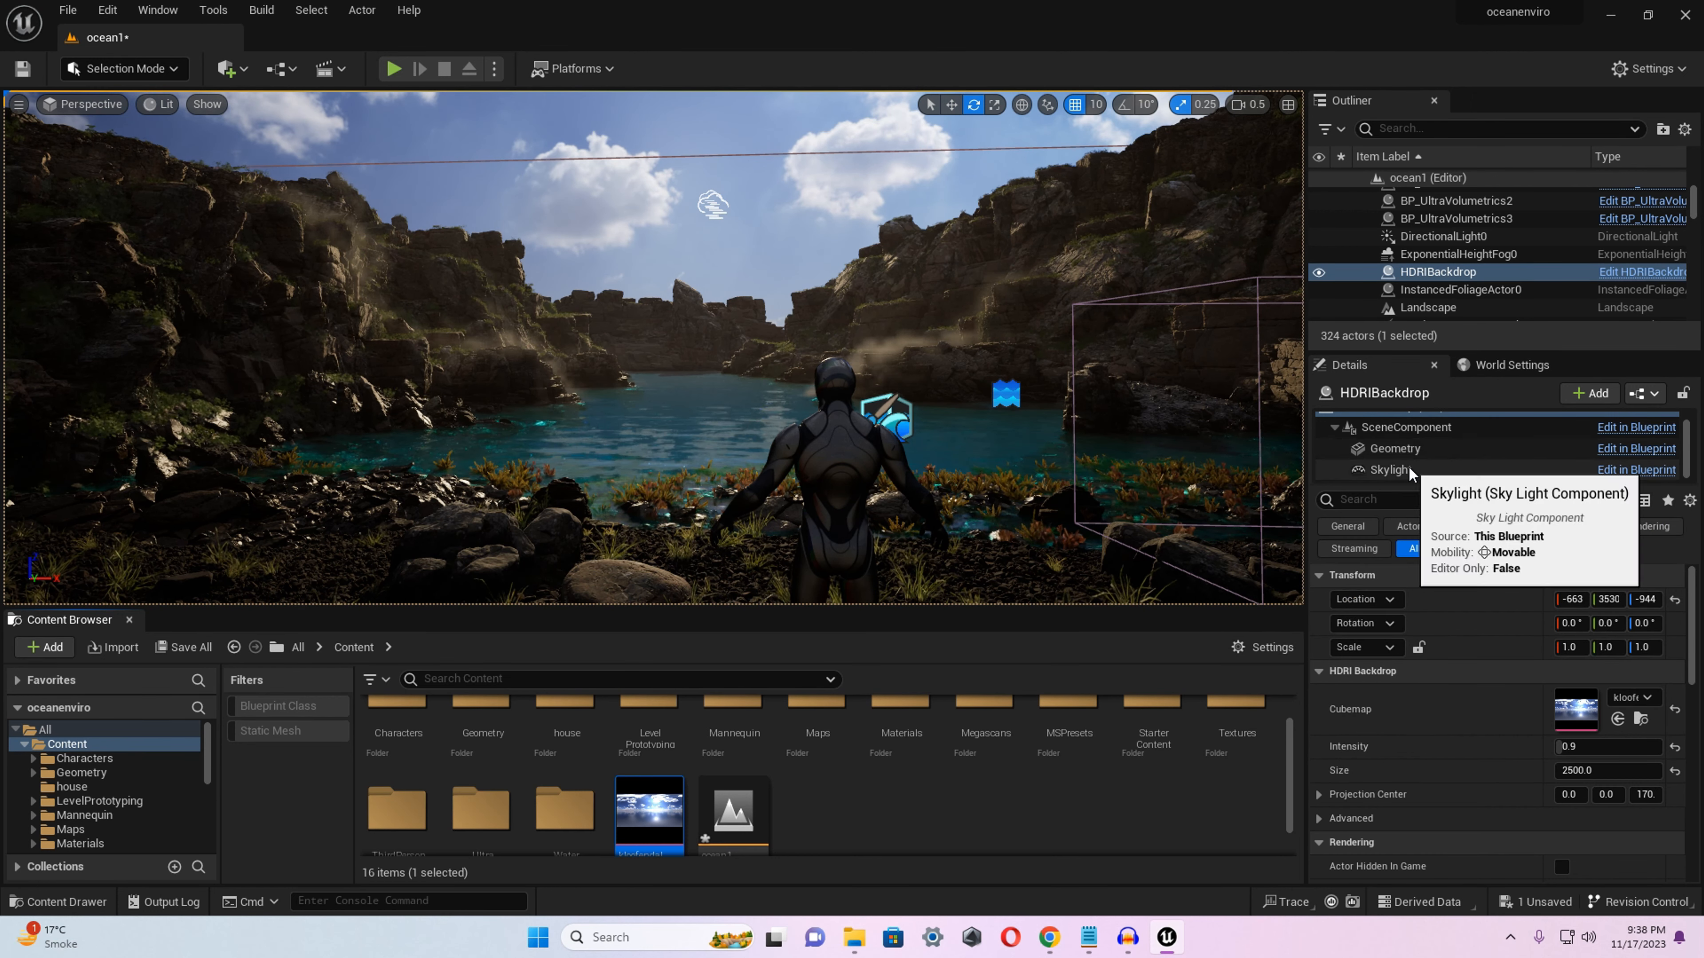
pyautogui.click(1408, 467)
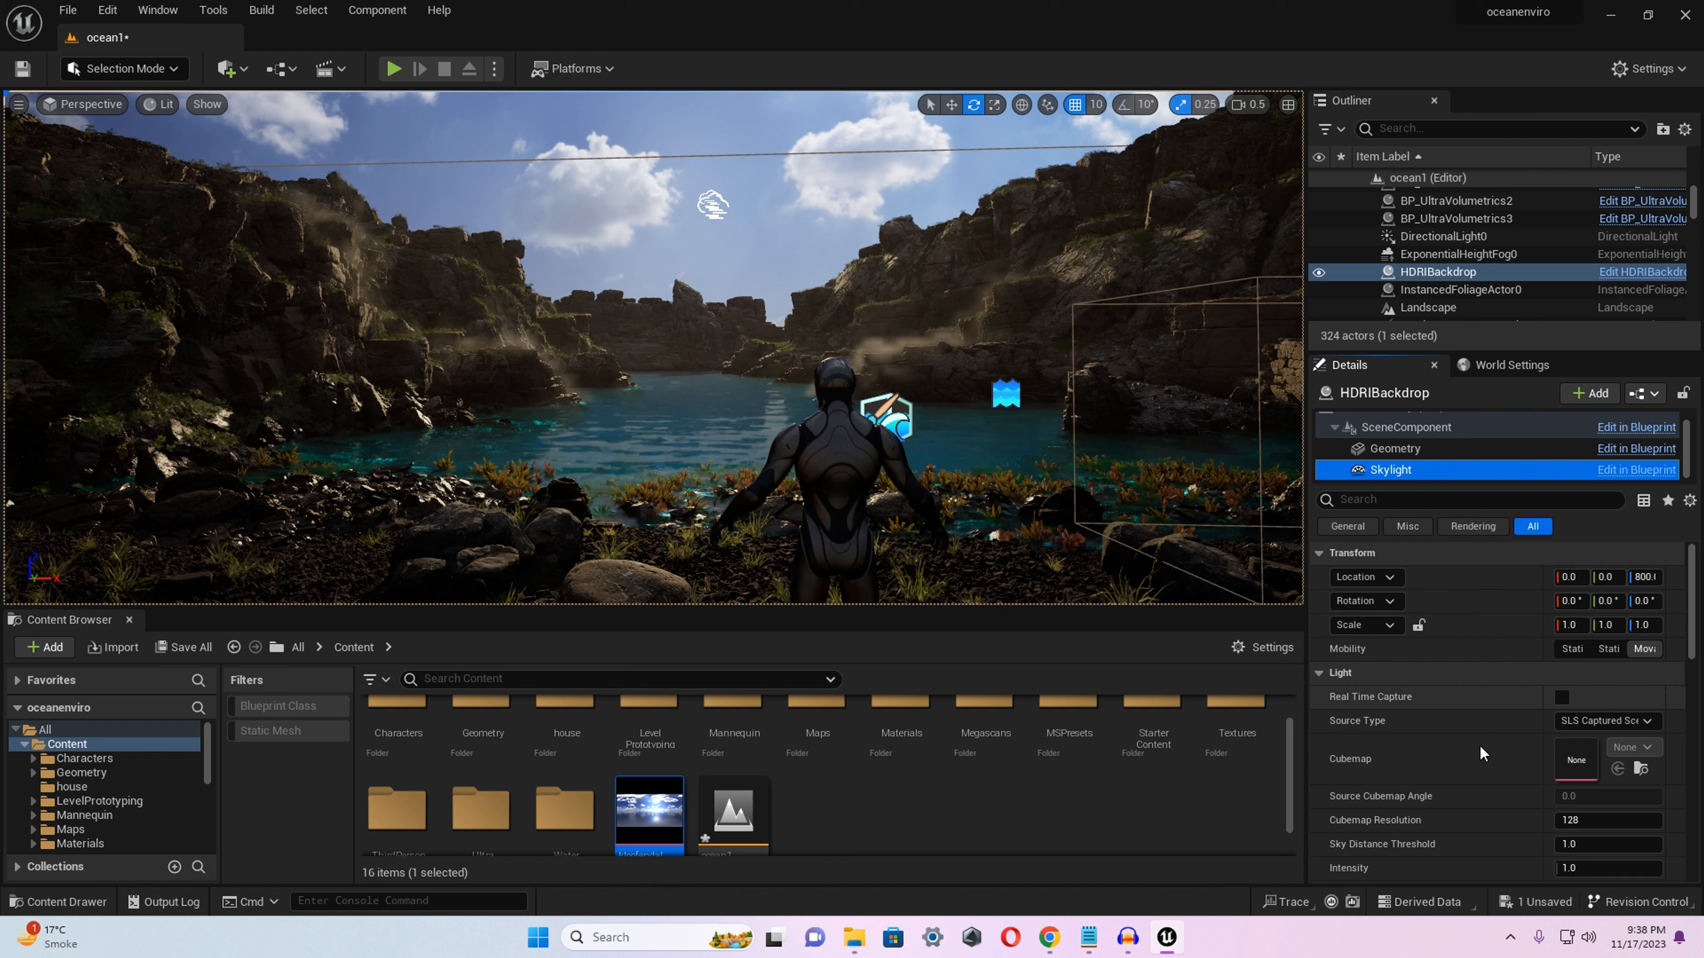
pyautogui.scroll(-2, 1481, 753)
pyautogui.scroll(1, 1481, 753)
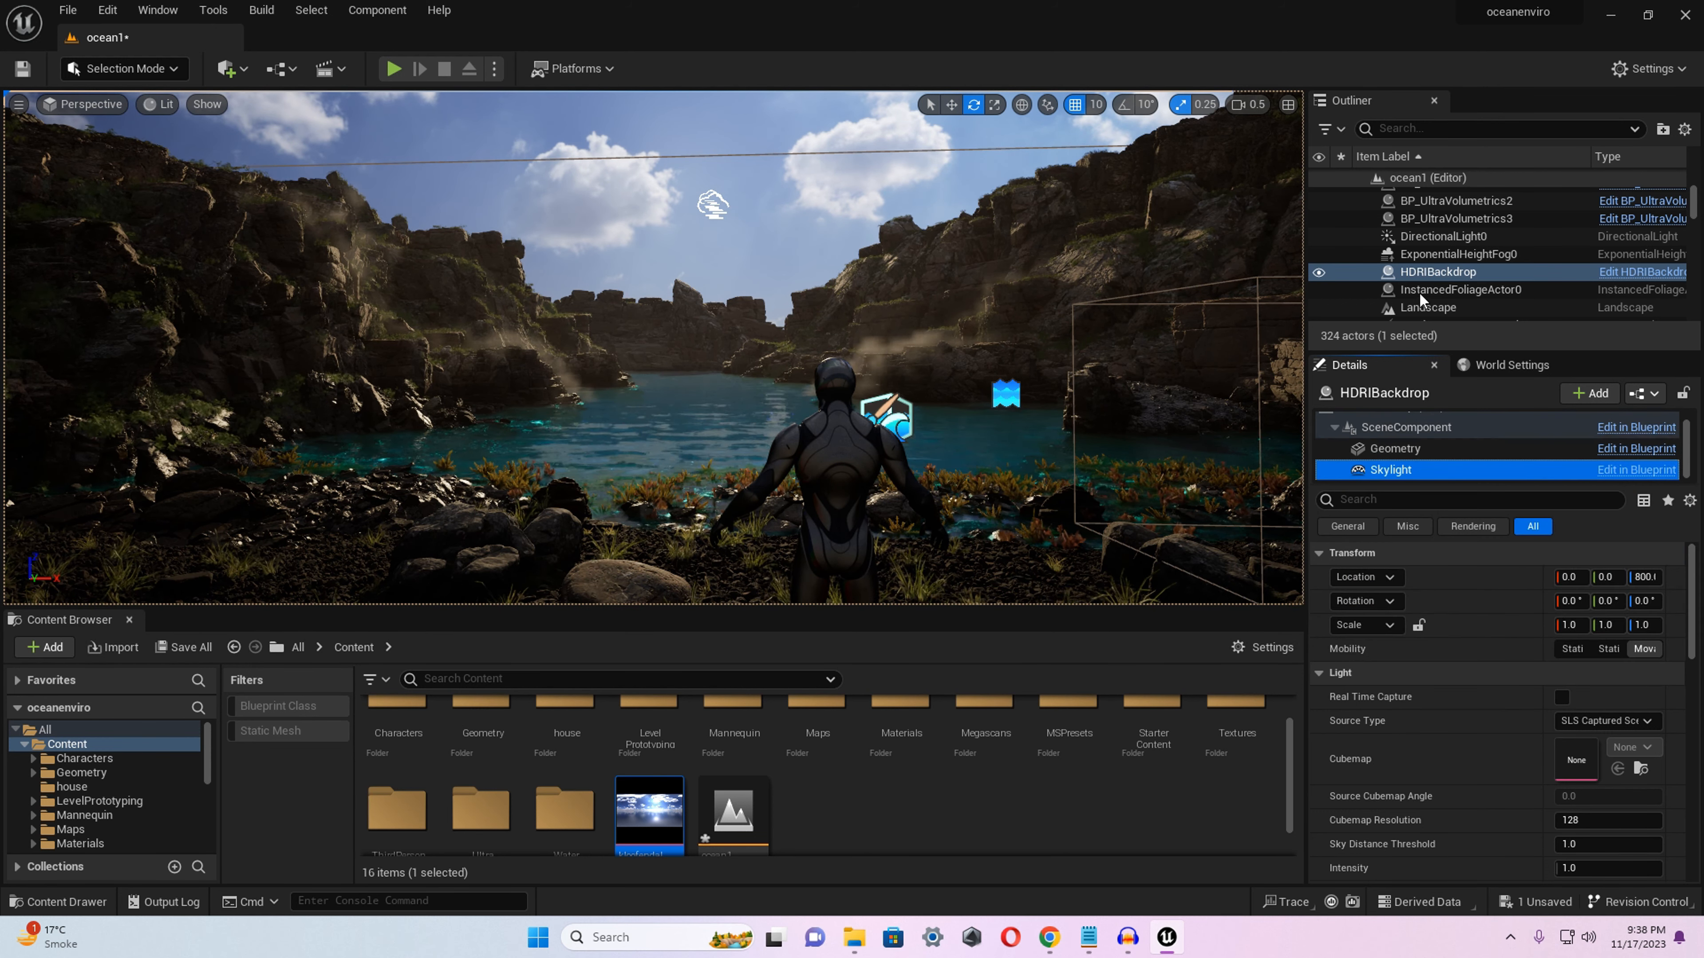
pyautogui.click(1418, 271)
pyautogui.scroll(2, 1395, 452)
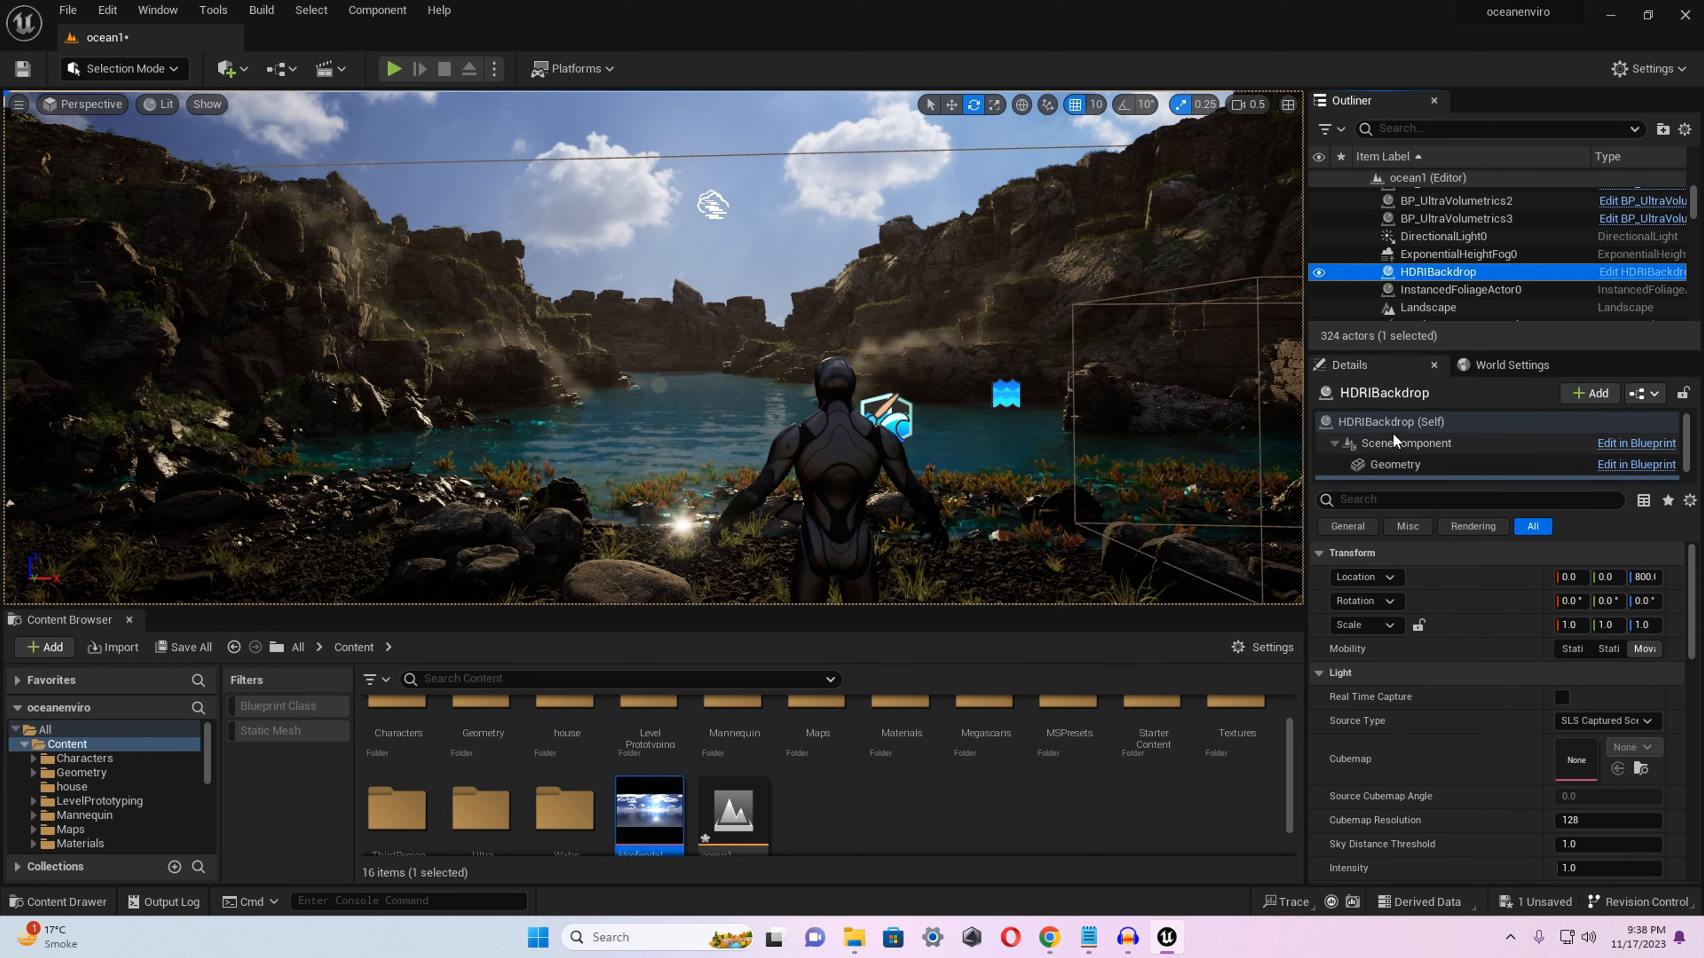
pyautogui.click(1385, 423)
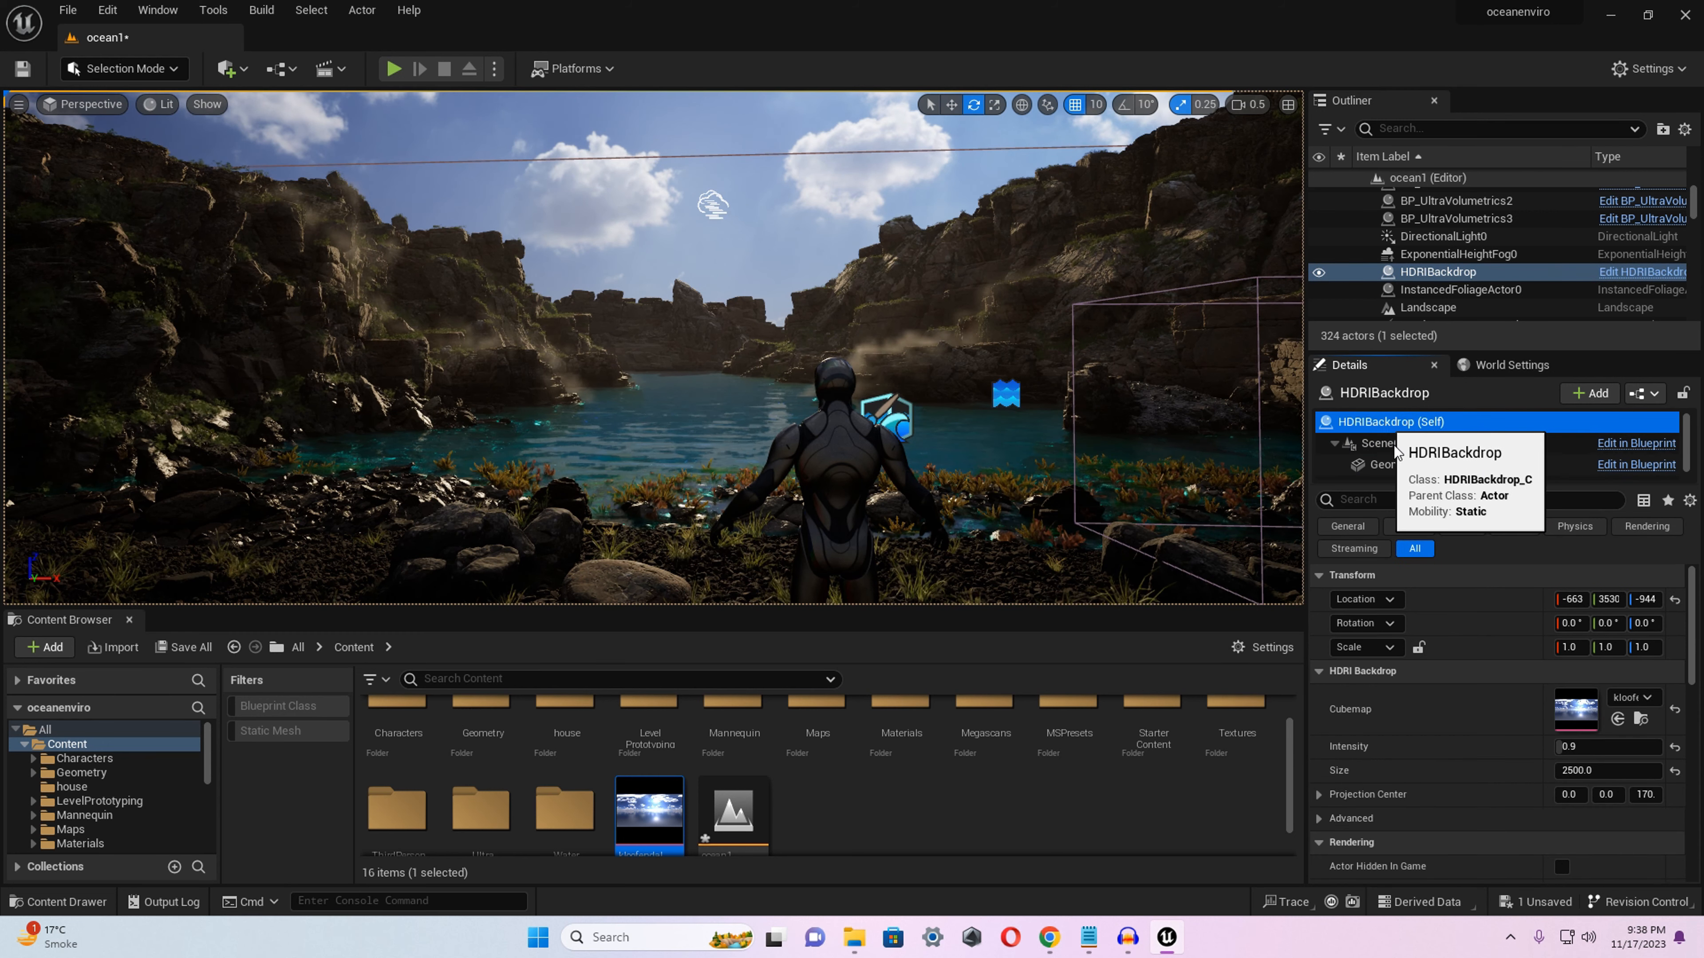
pyautogui.click(1647, 623)
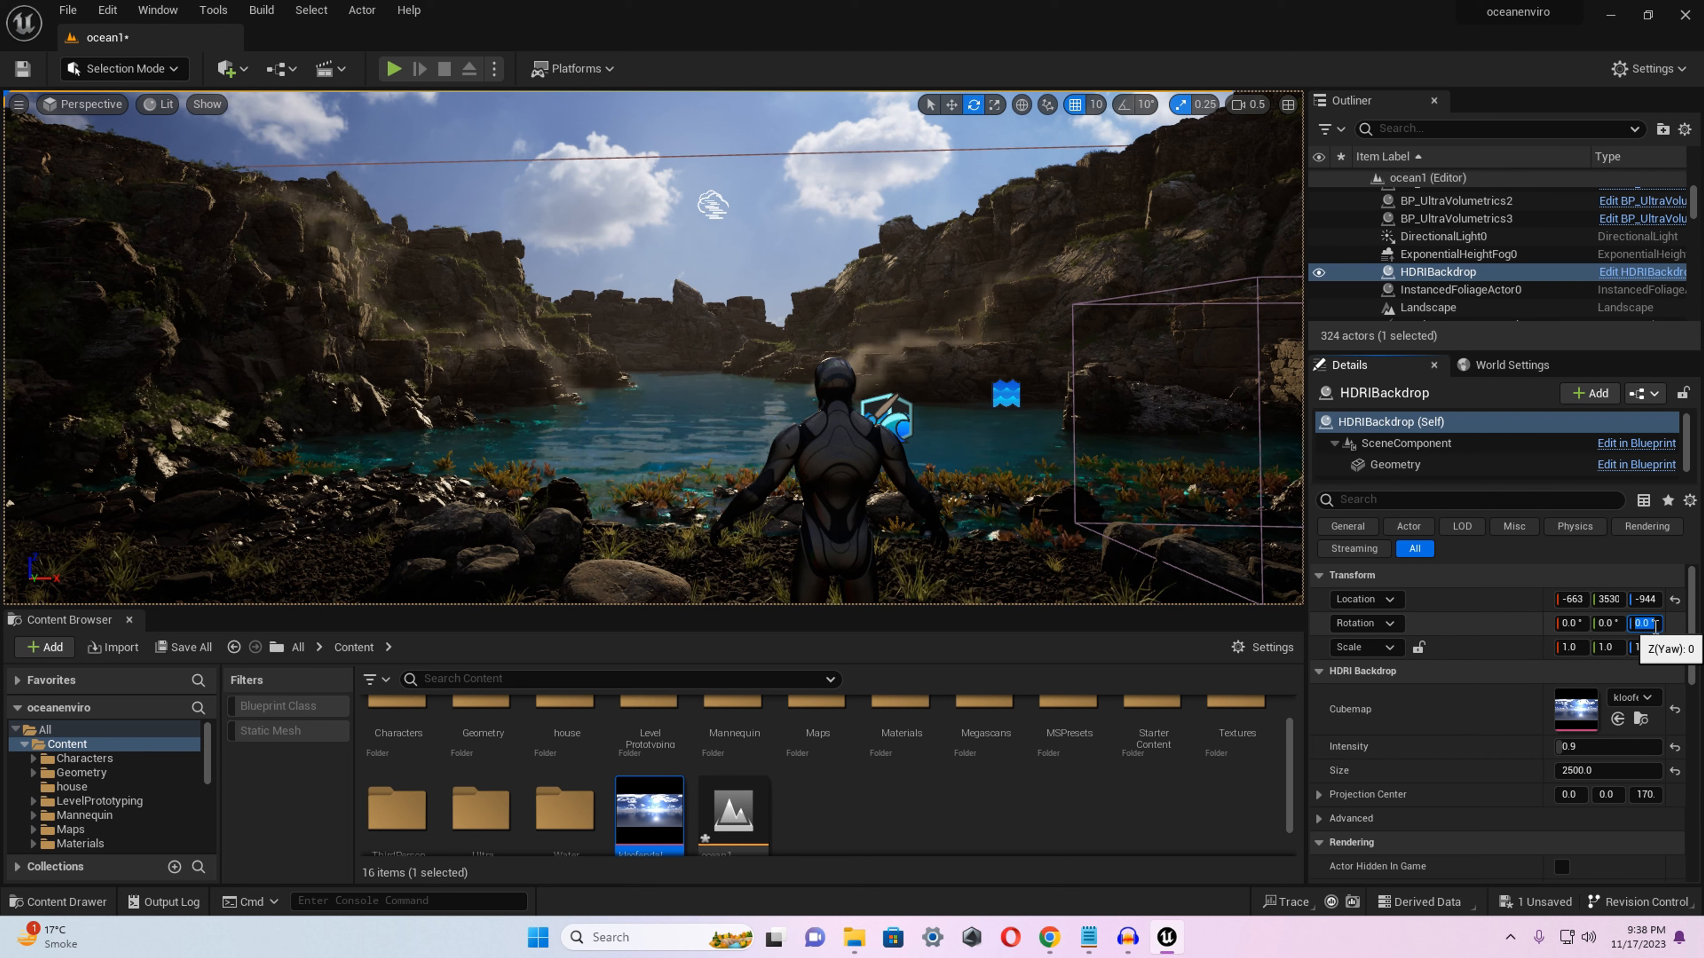
pyautogui.scroll(-1, 1437, 457)
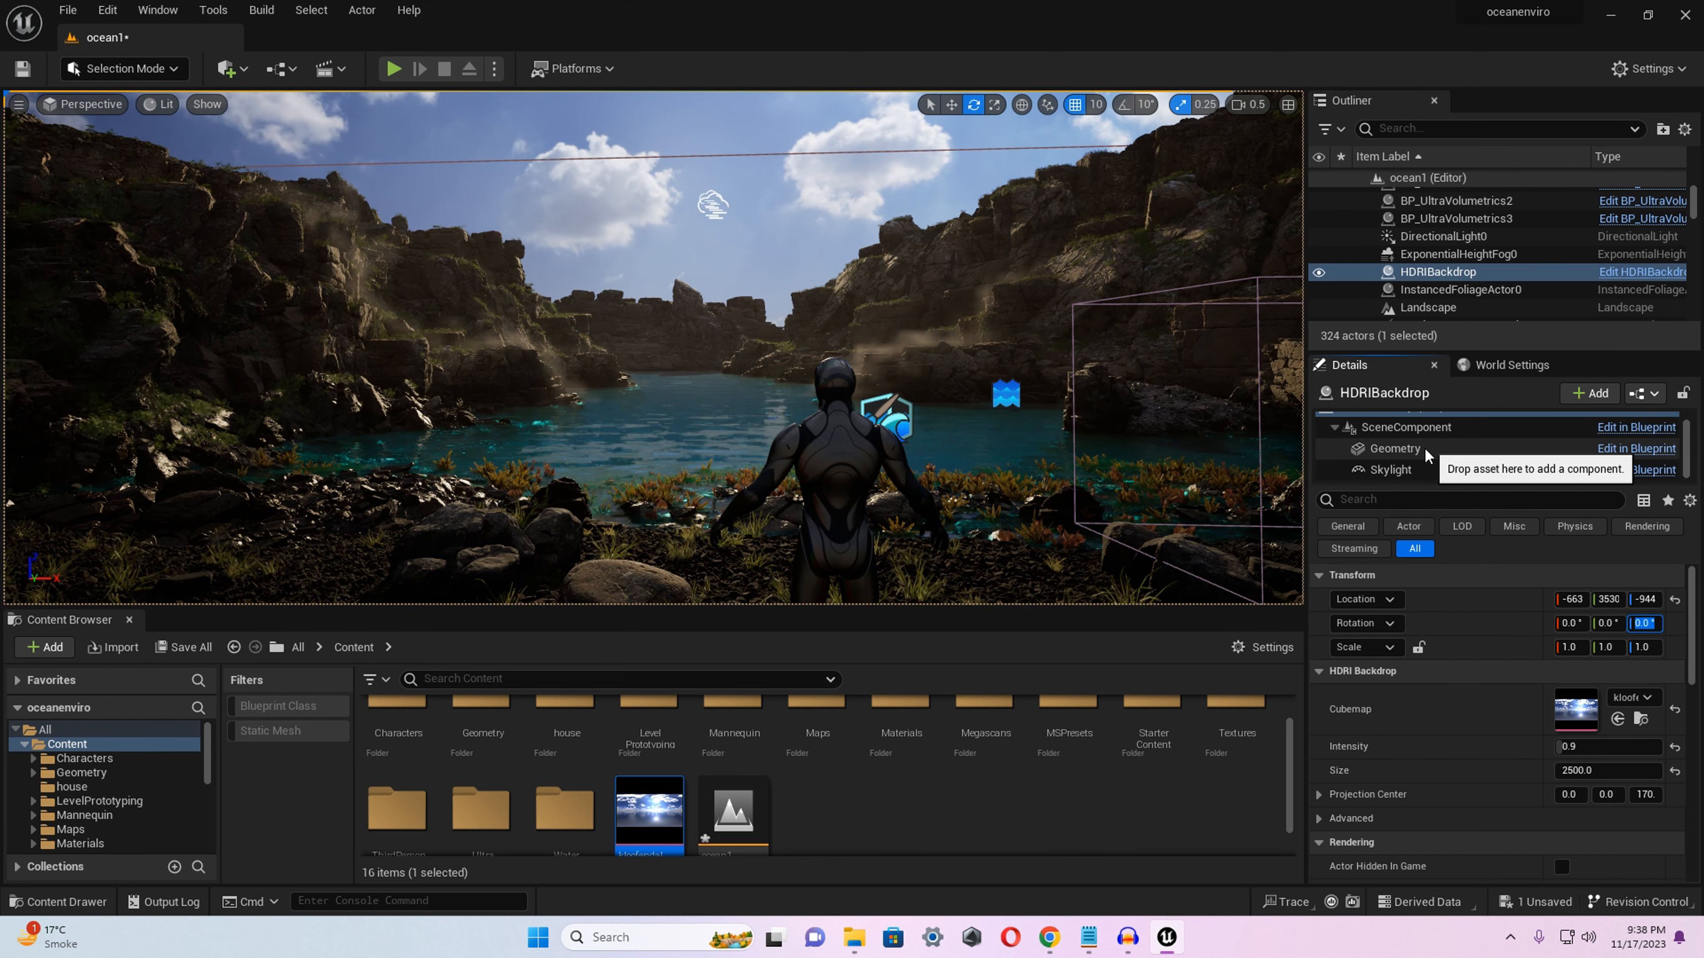
# Set the backdrop Skylight's source type to SLS Specified Cubemap and assign kloofendal_48d_partly_cloudy_puresky_8k as its cubemap.
pyautogui.click(1436, 470)
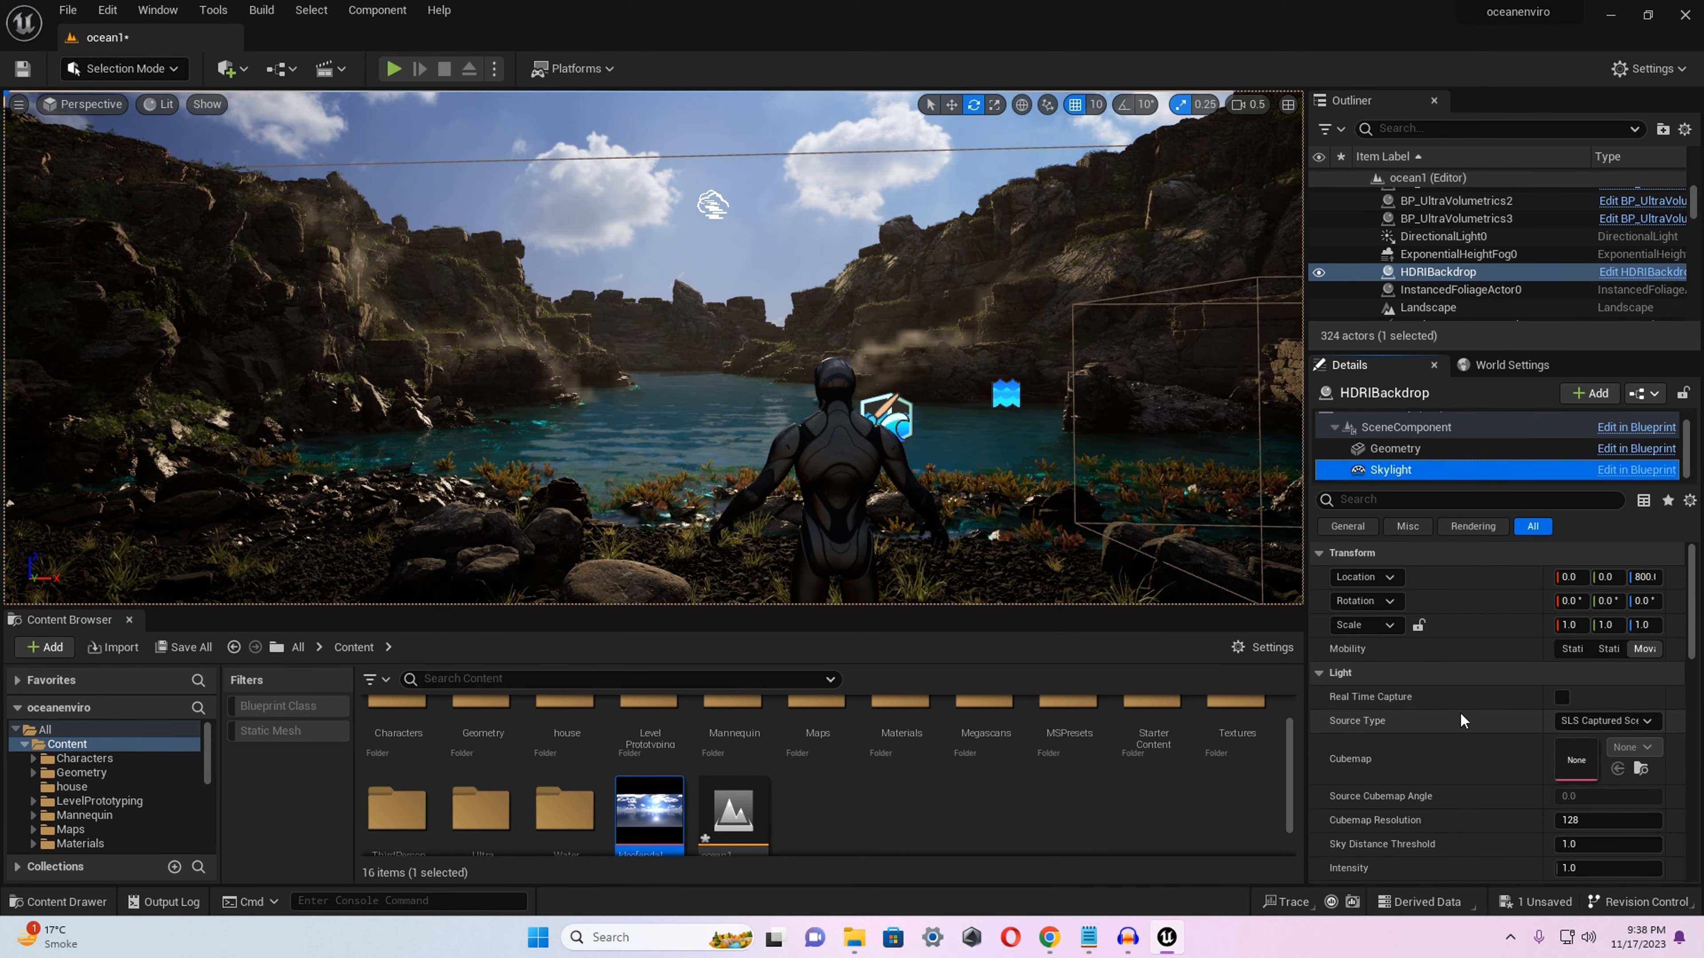
pyautogui.click(1647, 602)
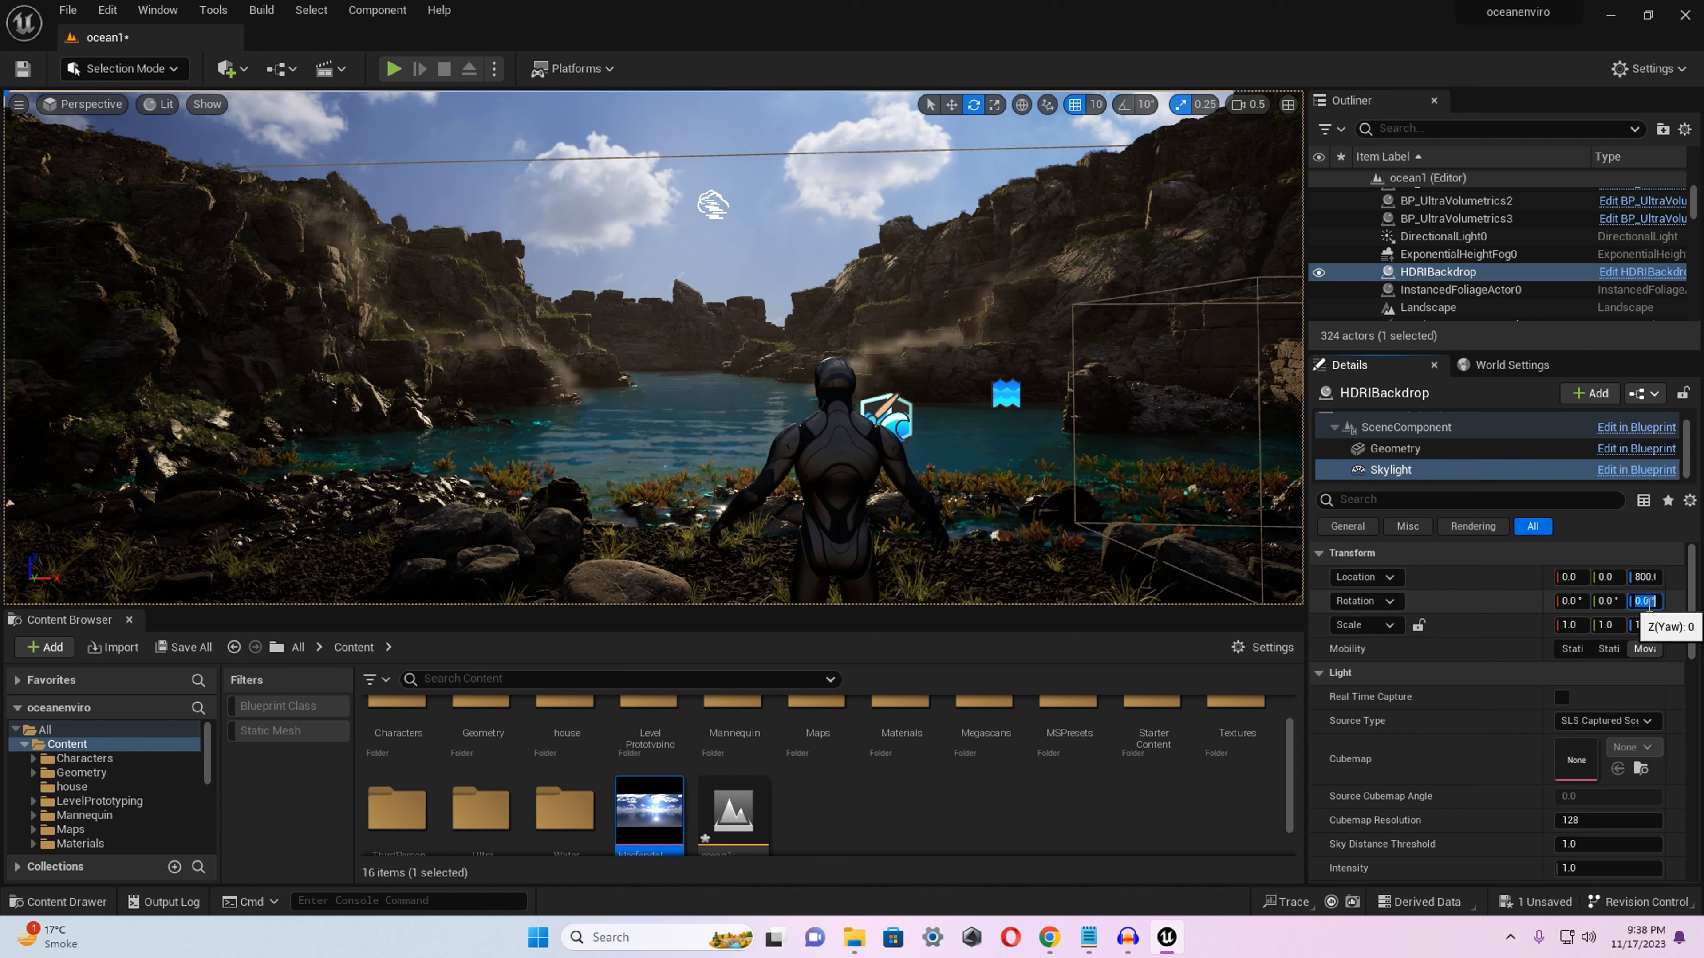
pyautogui.moveTo(674, 485); pyautogui.dragTo(671, 490, button='right')
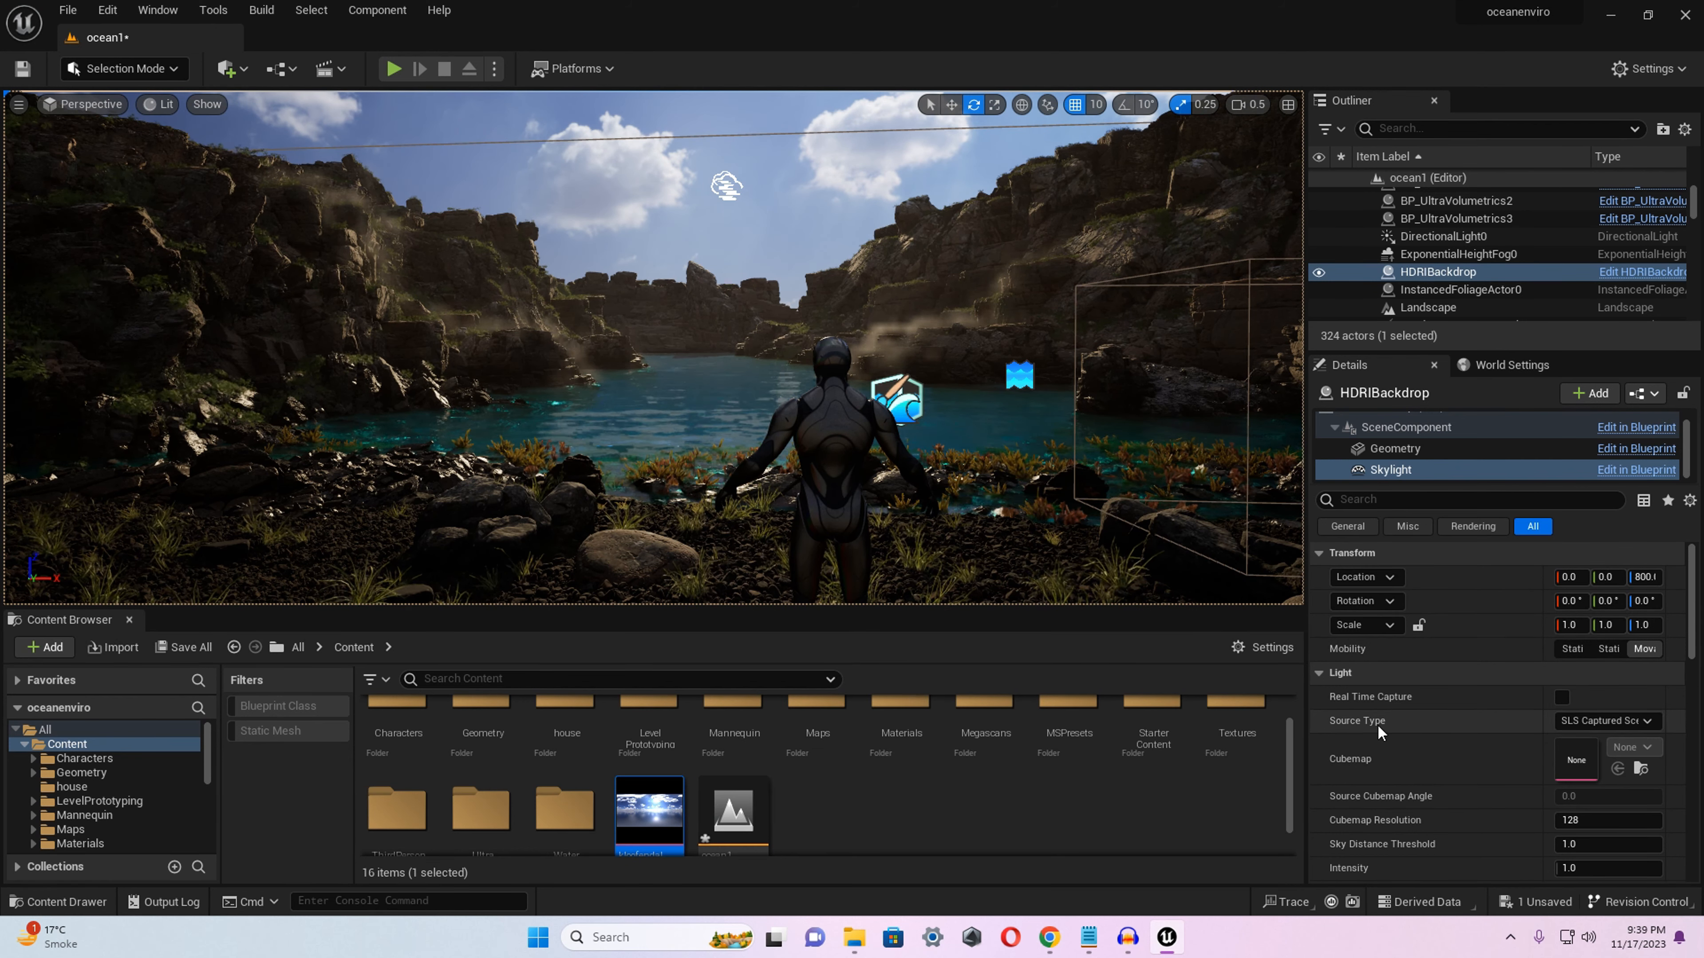
pyautogui.click(1617, 721)
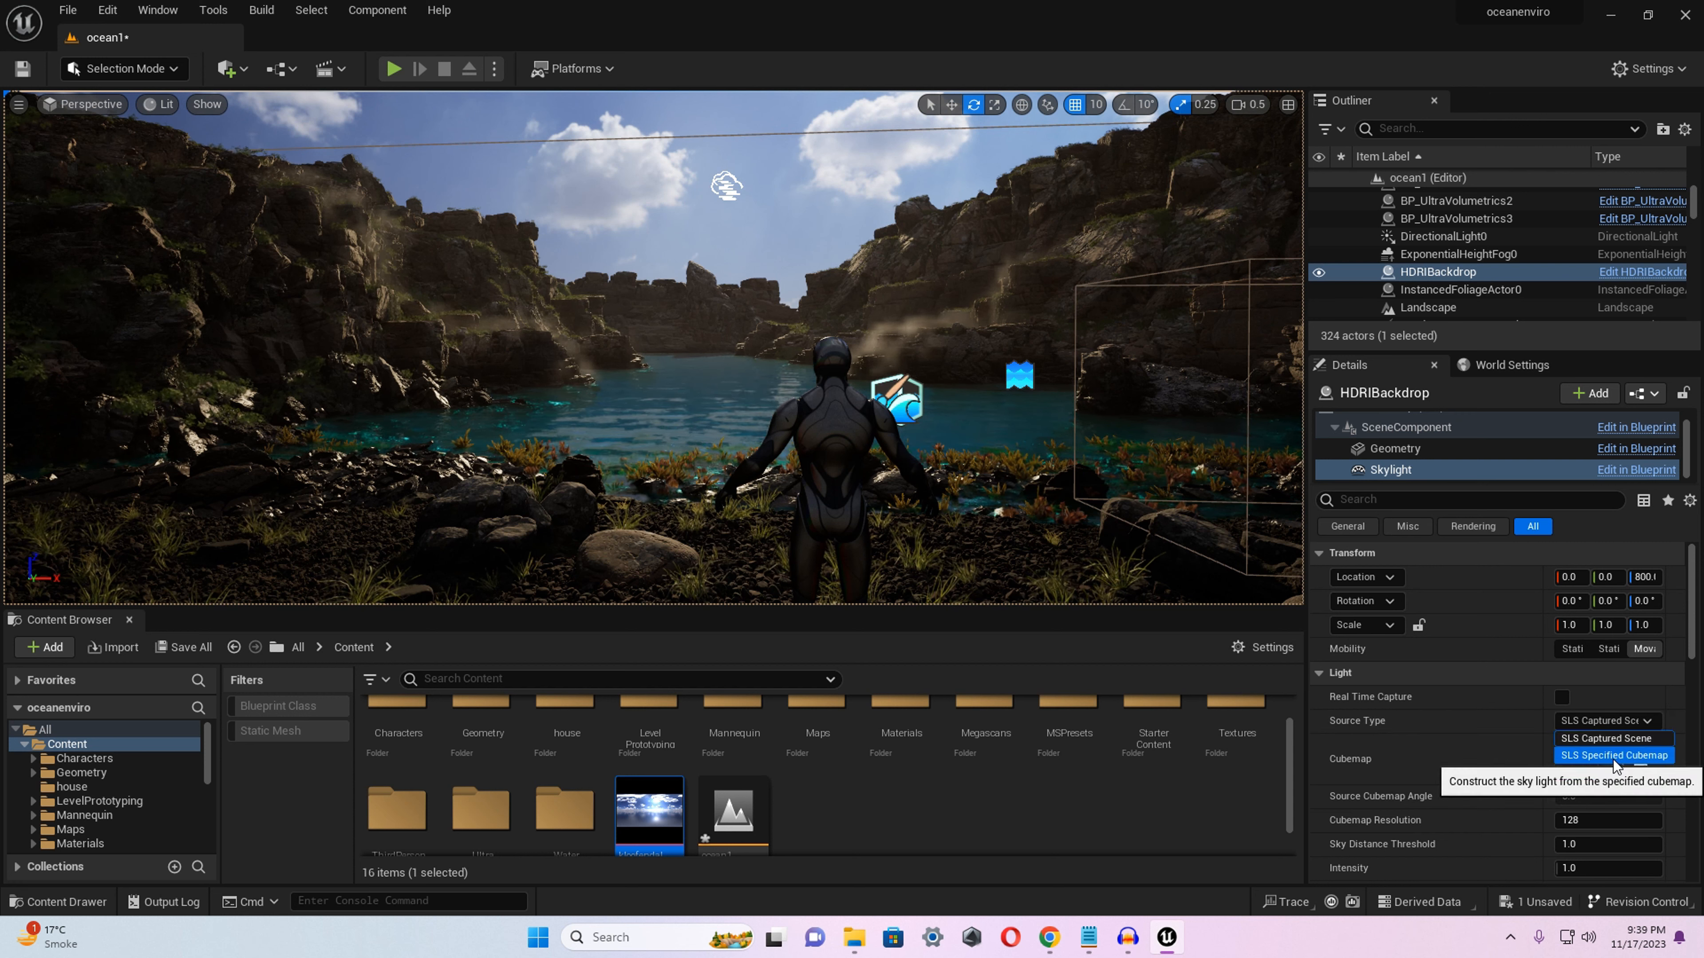
pyautogui.click(1614, 757)
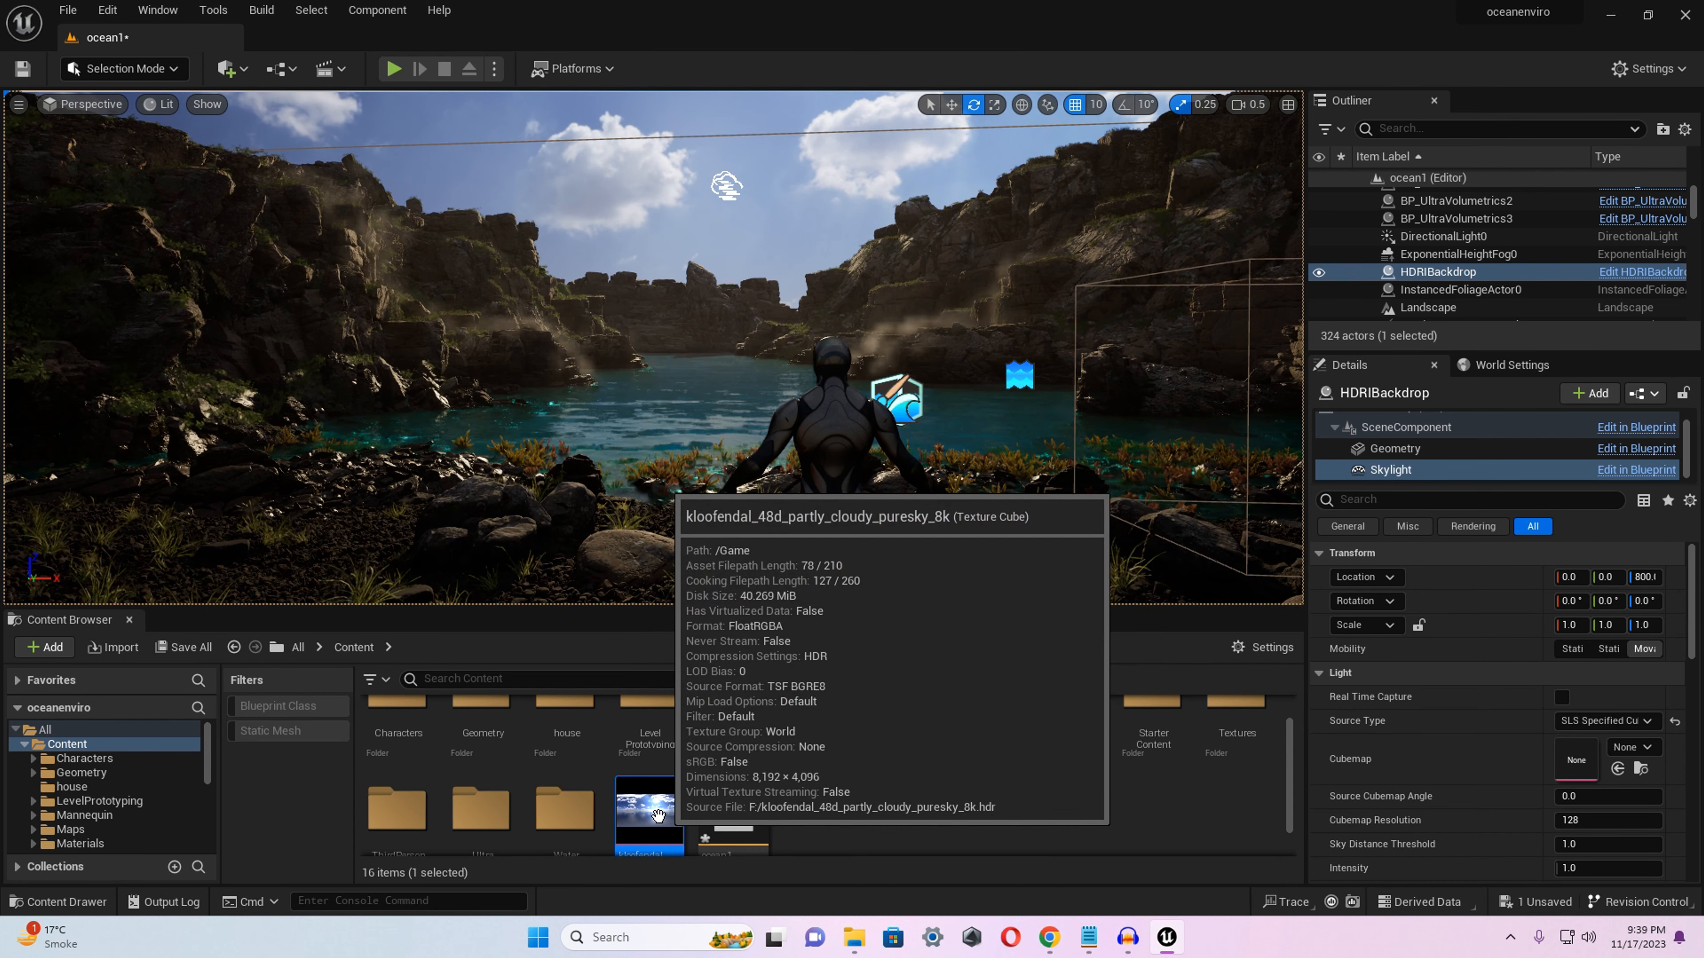
pyautogui.moveTo(657, 815); pyautogui.dragTo(1602, 757)
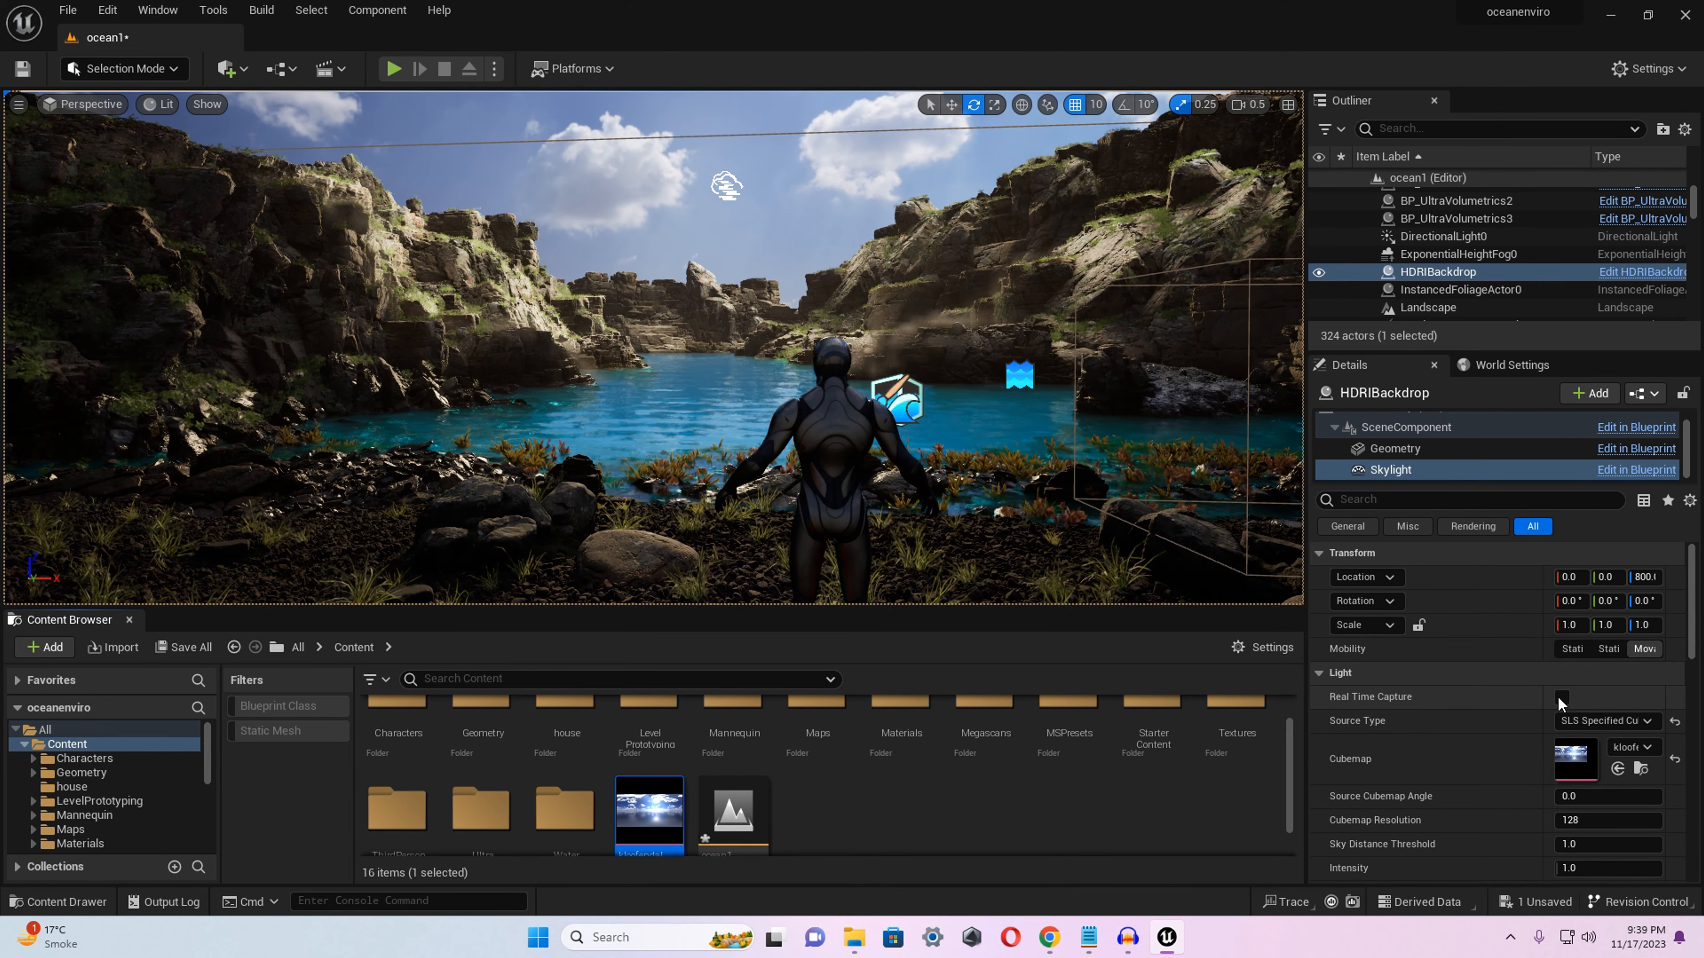
# Enable Real Time Capture on the HDRI backdrop's Skylight component and check the lighting across the cove.
pyautogui.click(1561, 698)
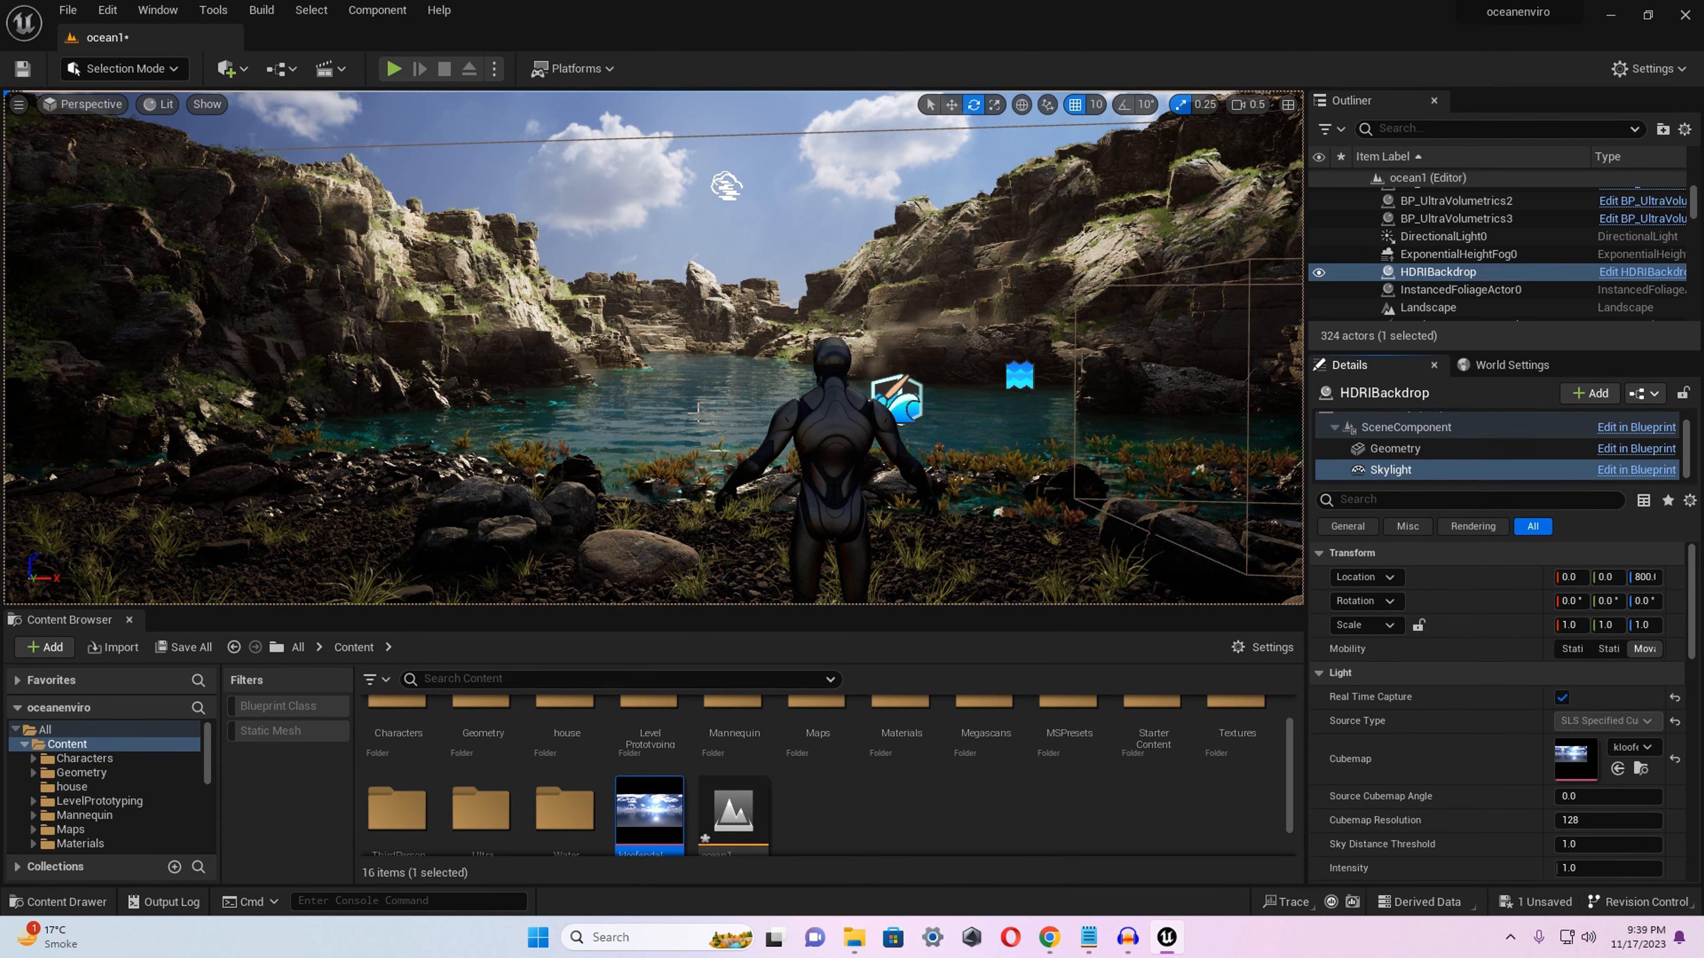
pyautogui.moveTo(698, 413); pyautogui.dragTo(661, 376, button='right')
pyautogui.press('d')
pyautogui.press('w')
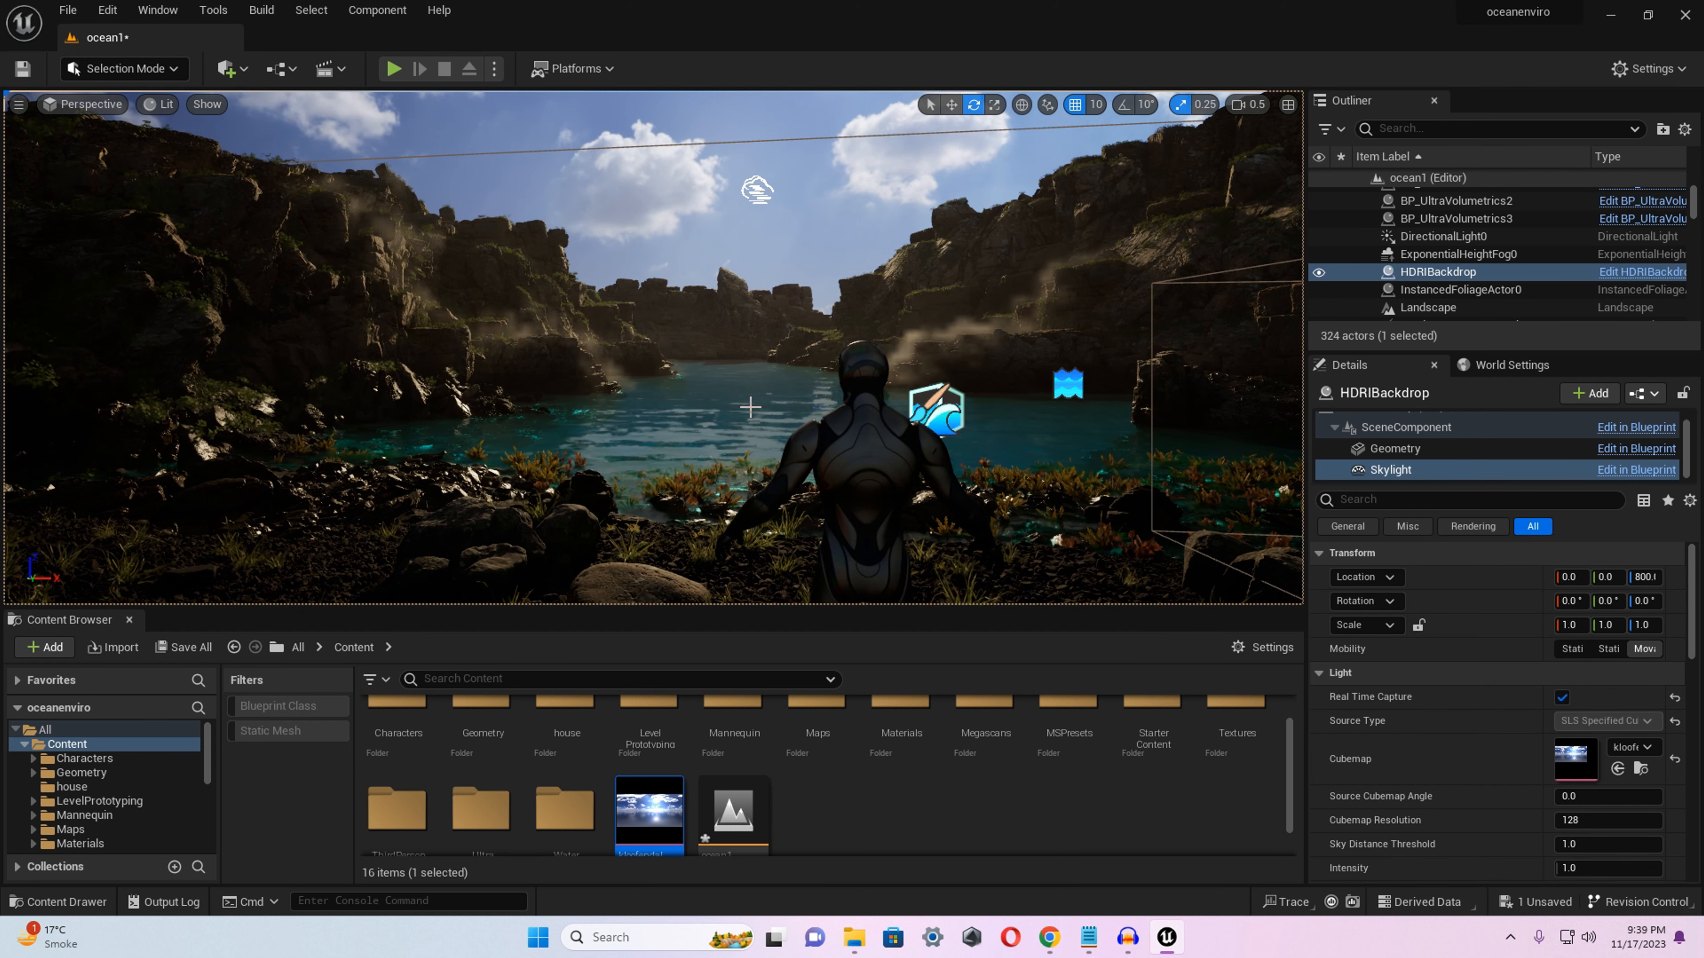
pyautogui.press('s')
pyautogui.moveTo(711, 403); pyautogui.dragTo(717, 403, button='right')
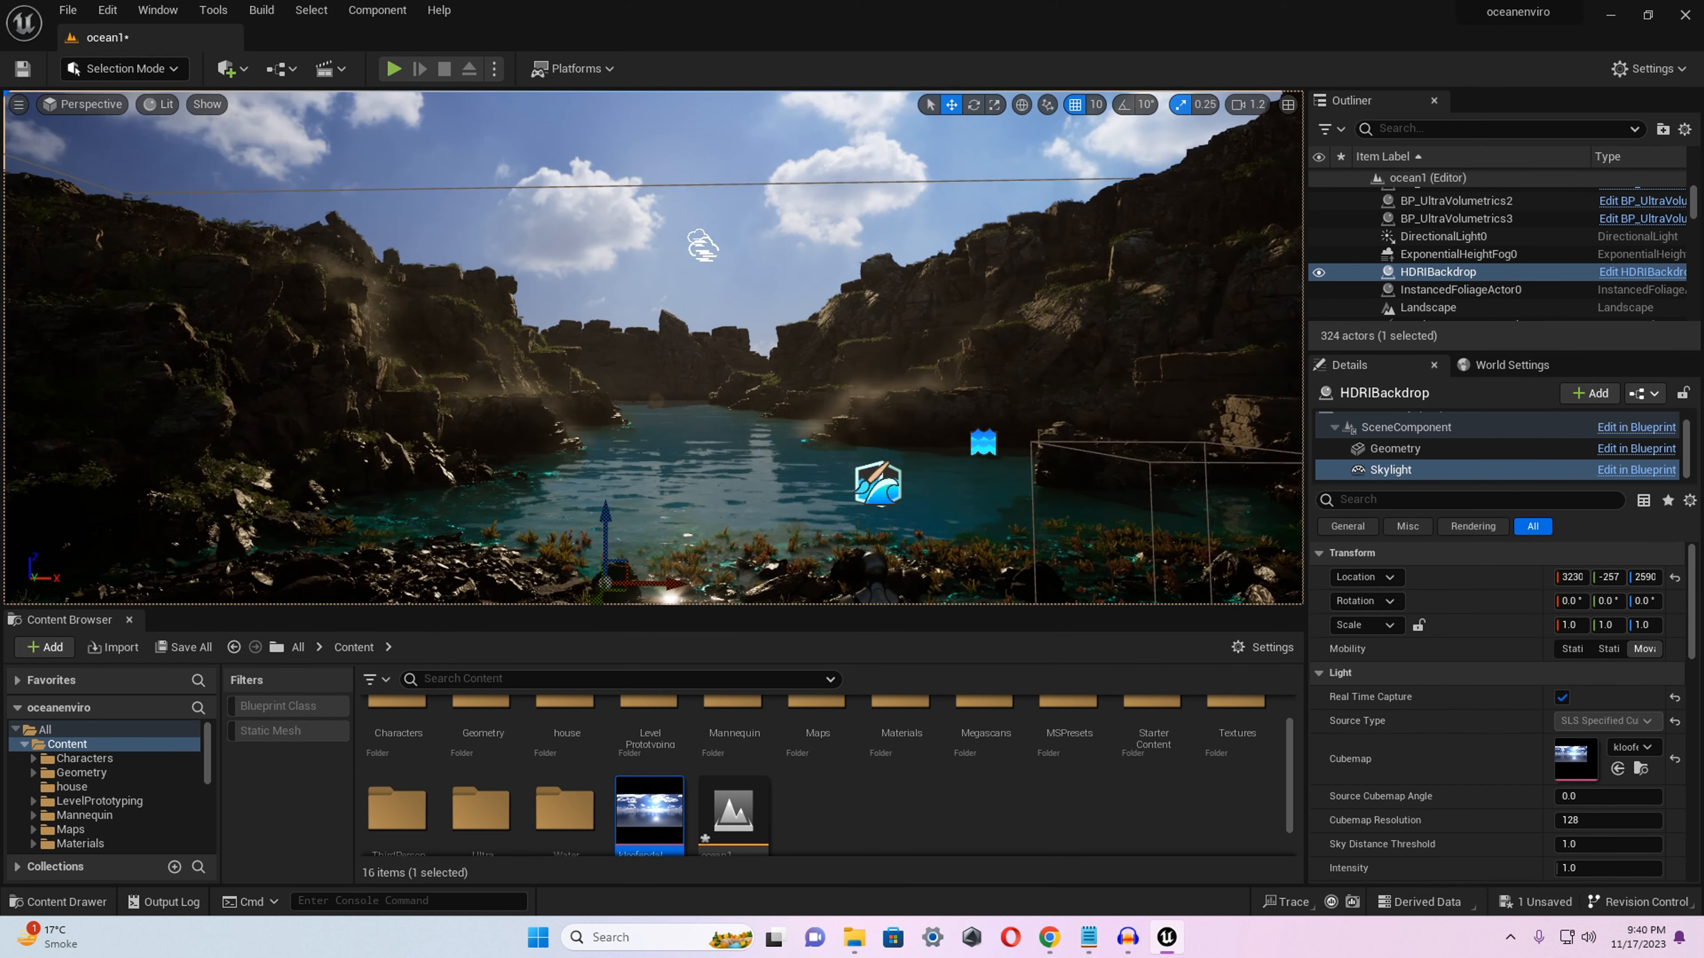
pyautogui.moveTo(671, 349); pyautogui.dragTo(669, 389, button='right')
pyautogui.moveTo(913, 240); pyautogui.dragTo(887, 176, button='right')
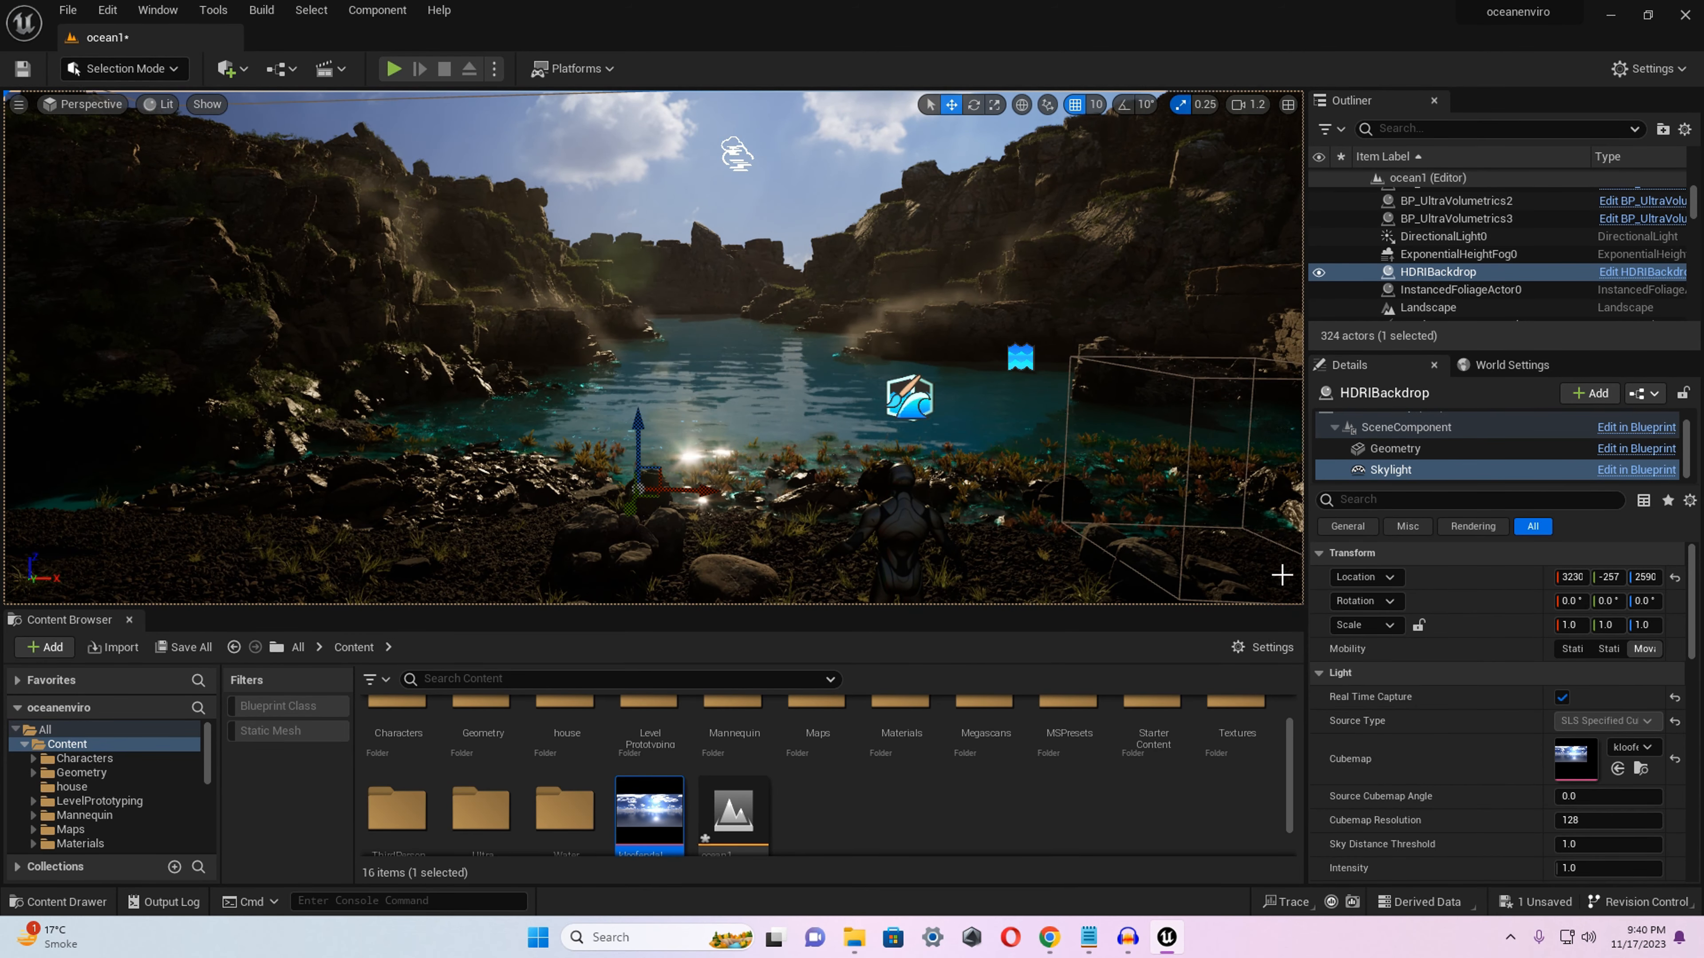
# Close the Content Browser and move the HDRI backdrop to the shoreline in front of the mannequin.
pyautogui.click(1258, 650)
pyautogui.click(1258, 649)
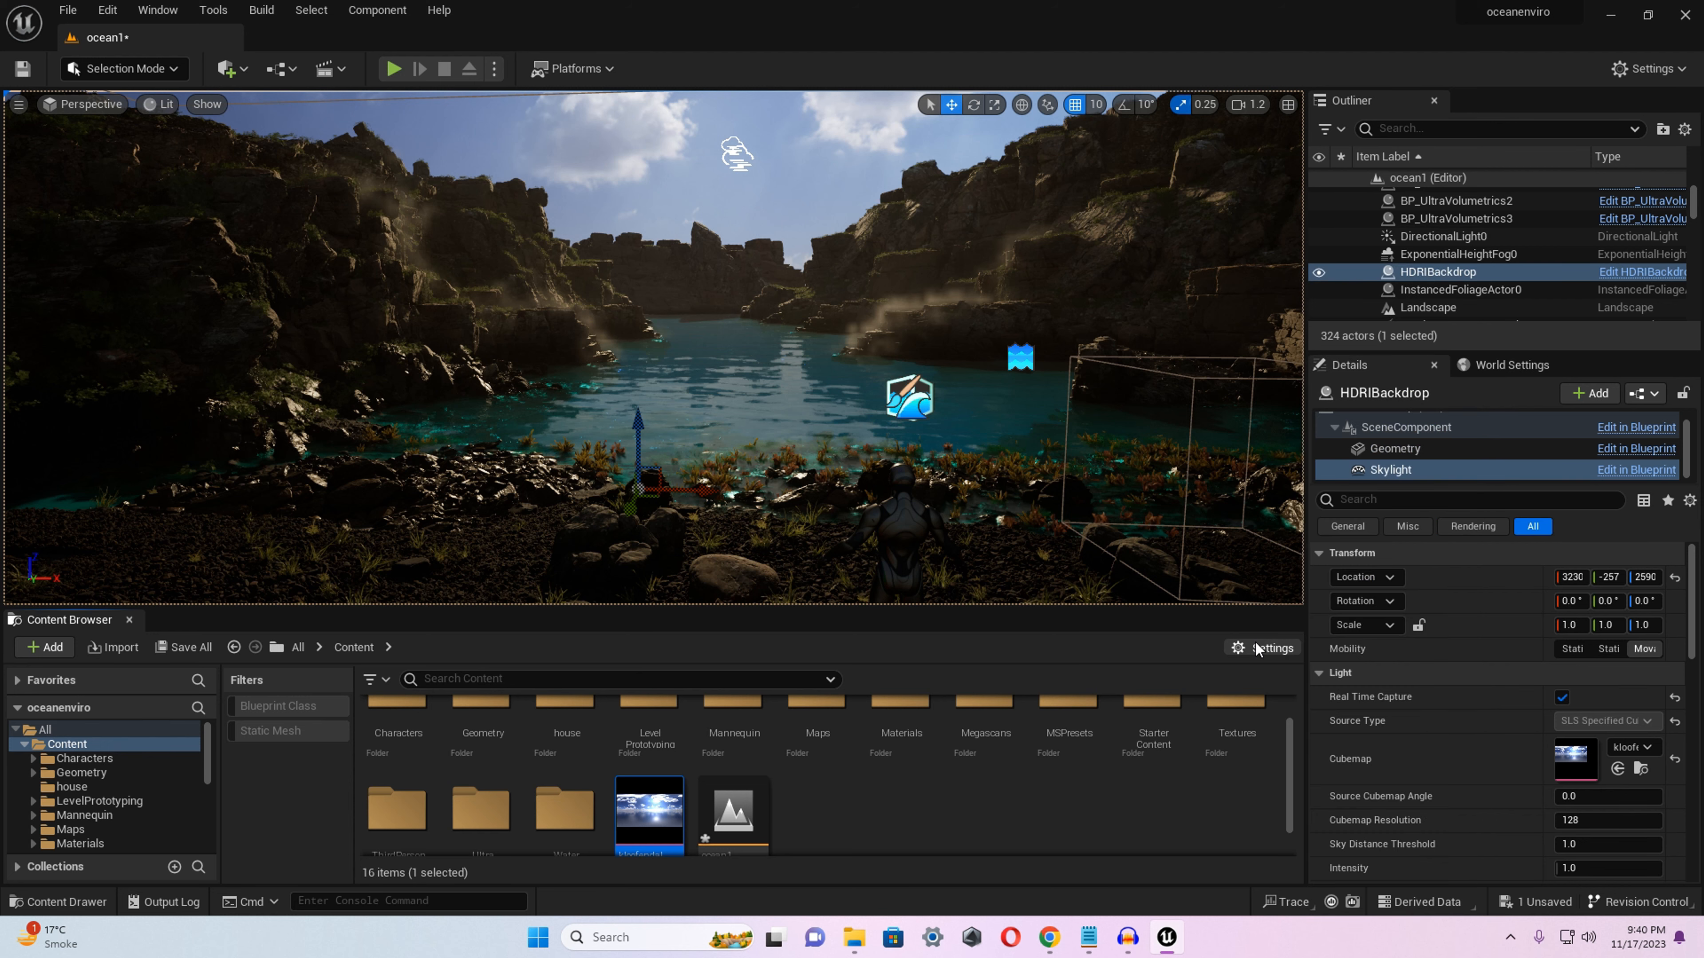
pyautogui.click(129, 619)
pyautogui.moveTo(859, 652)
pyautogui.mouseDown(button='right')
pyautogui.moveTo(846, 645)
pyautogui.moveTo(863, 673)
pyautogui.mouseUp(button='right')
pyautogui.press('a')
pyautogui.press('w')
pyautogui.scroll(1, 859, 652)
pyautogui.press('d')
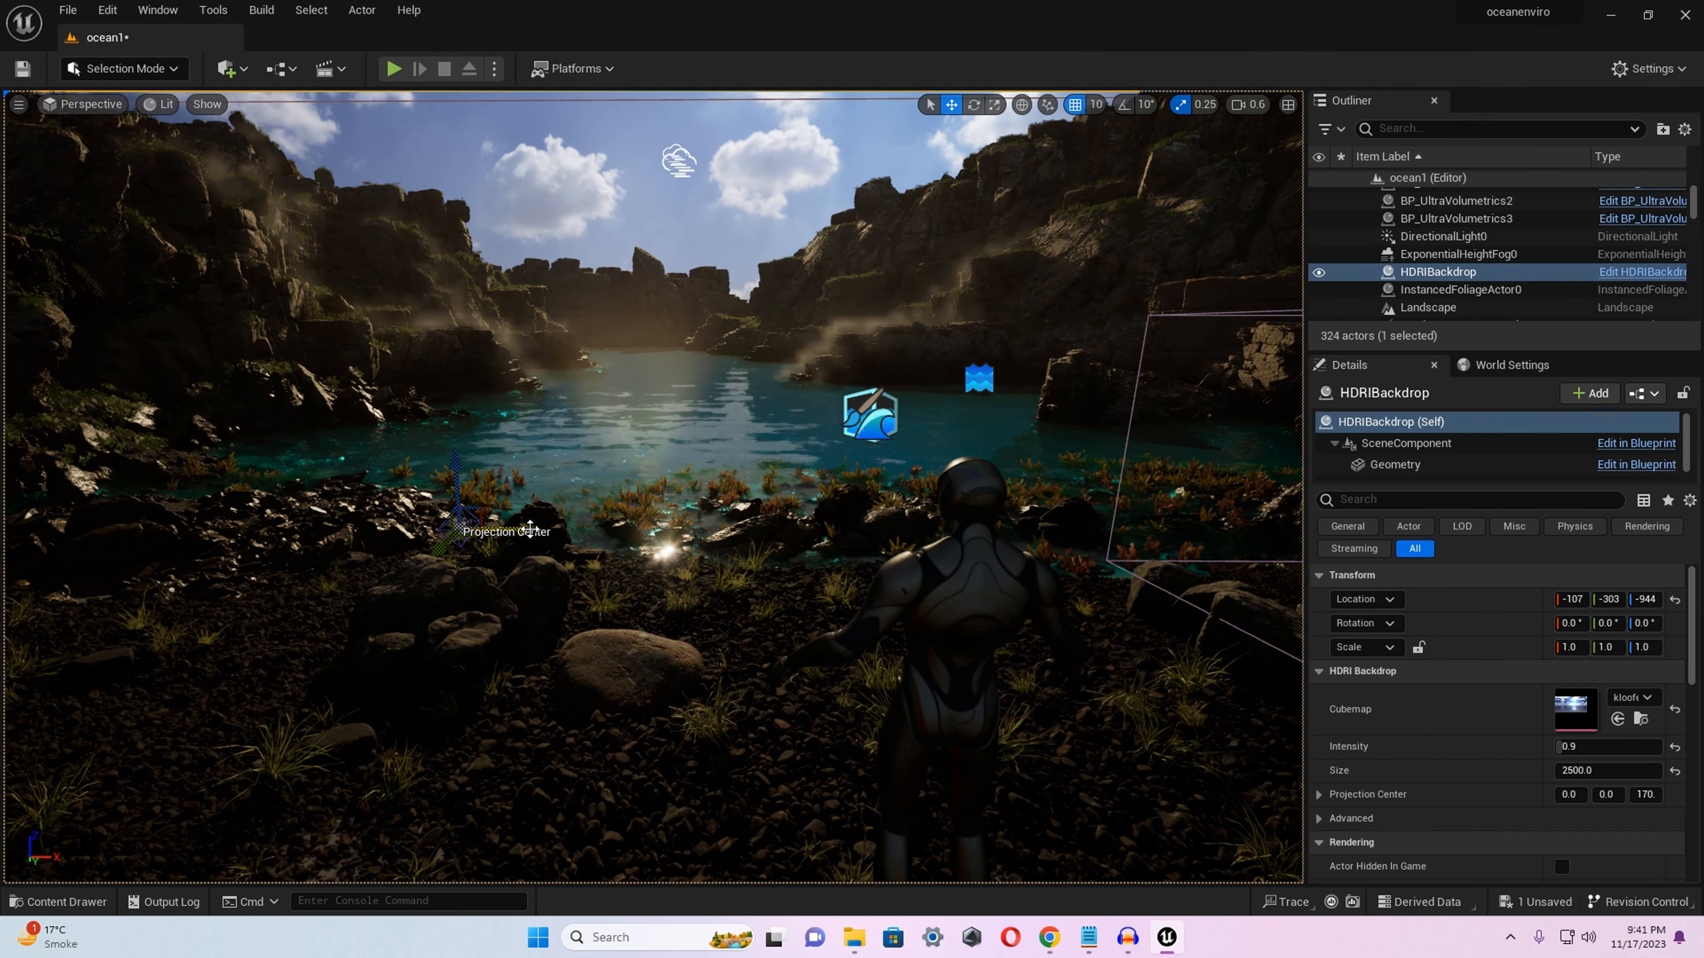
pyautogui.moveTo(530, 529); pyautogui.dragTo(602, 492)
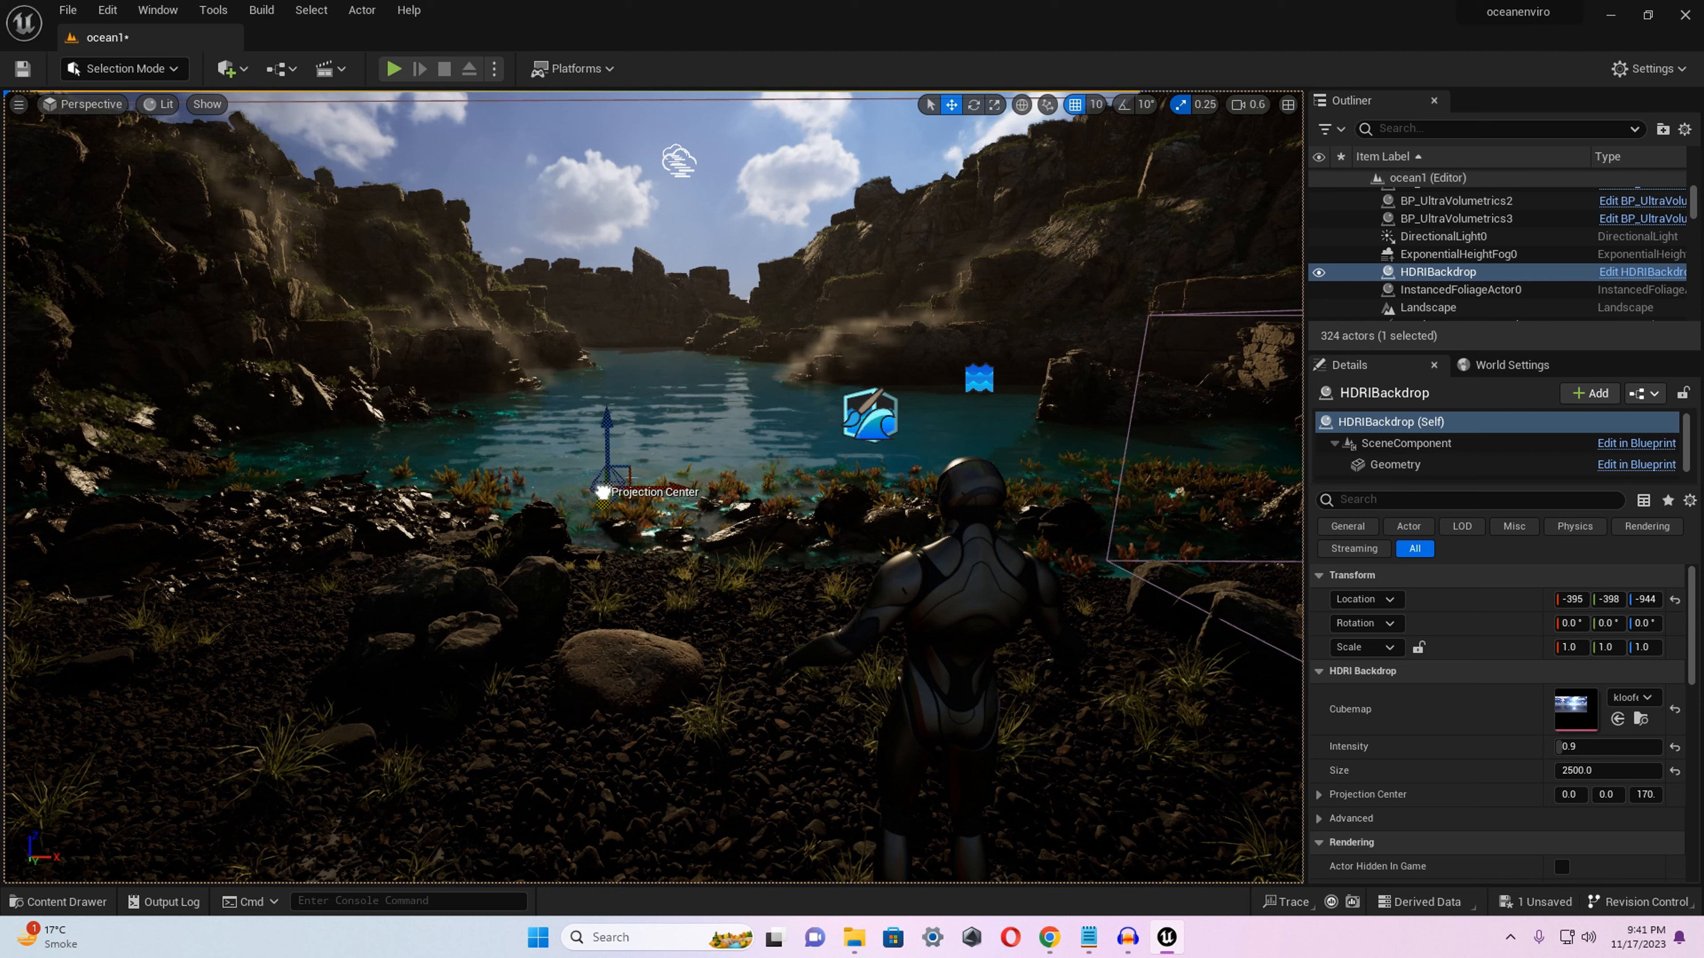
# Rotate the HDRI backdrop about 112° around its vertical axis and raise it to a Z location of about -665.
pyautogui.press('e')
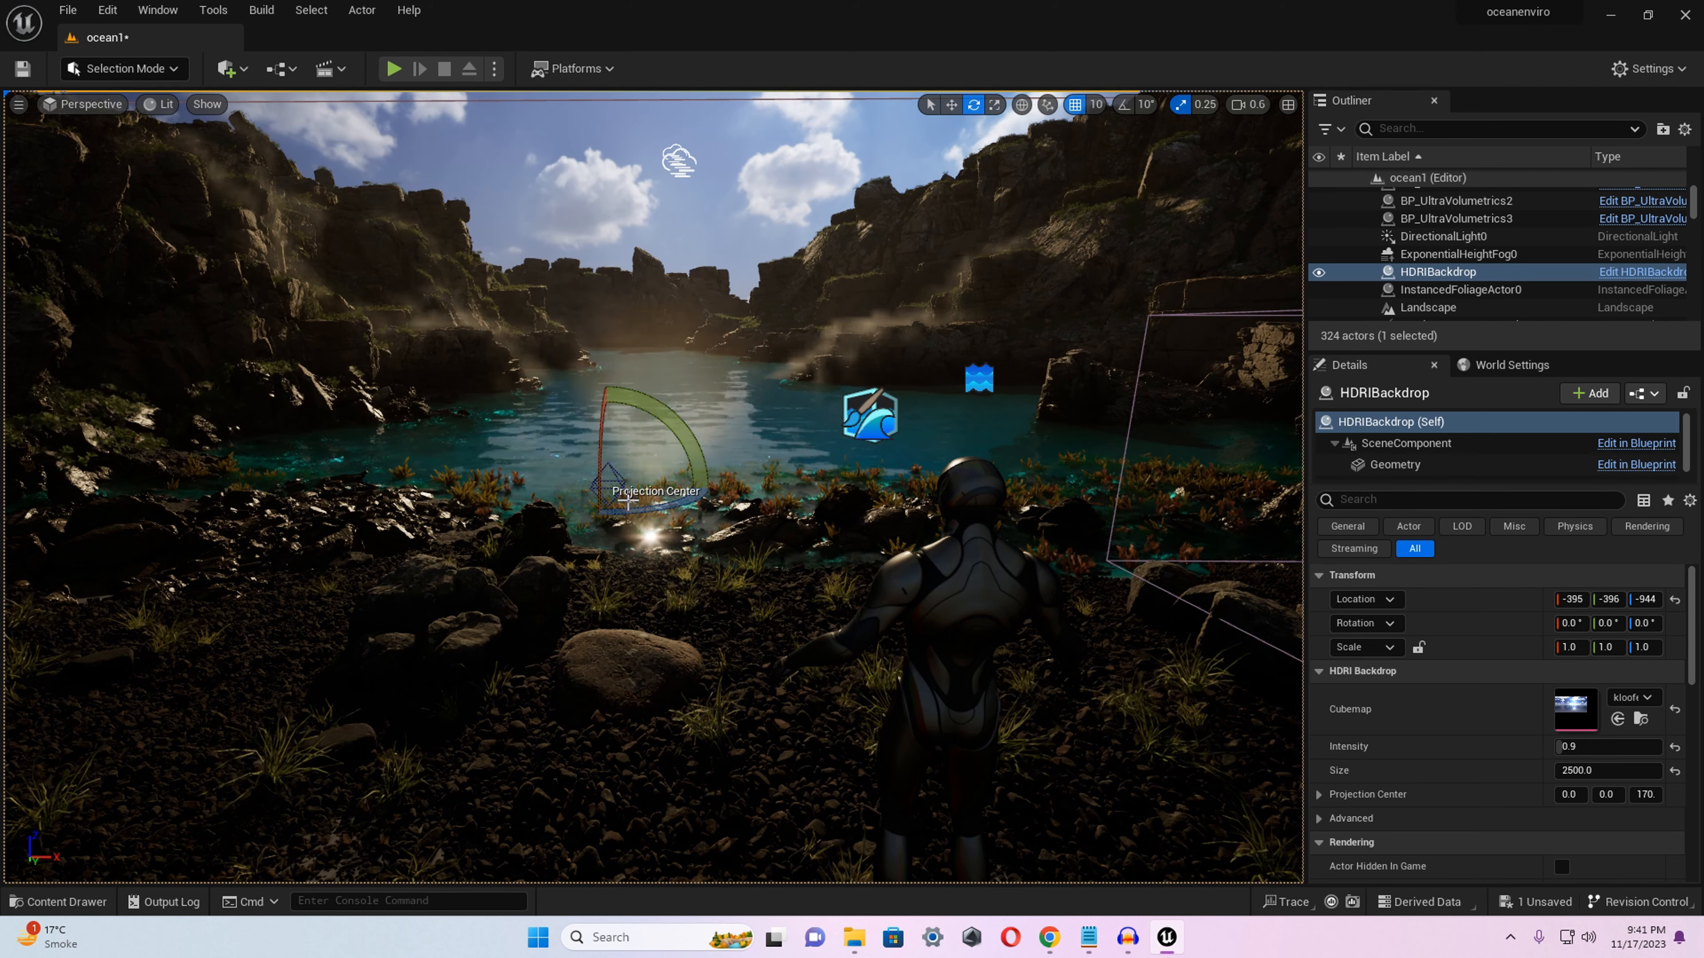
pyautogui.moveTo(741, 494); pyautogui.dragTo(534, 528)
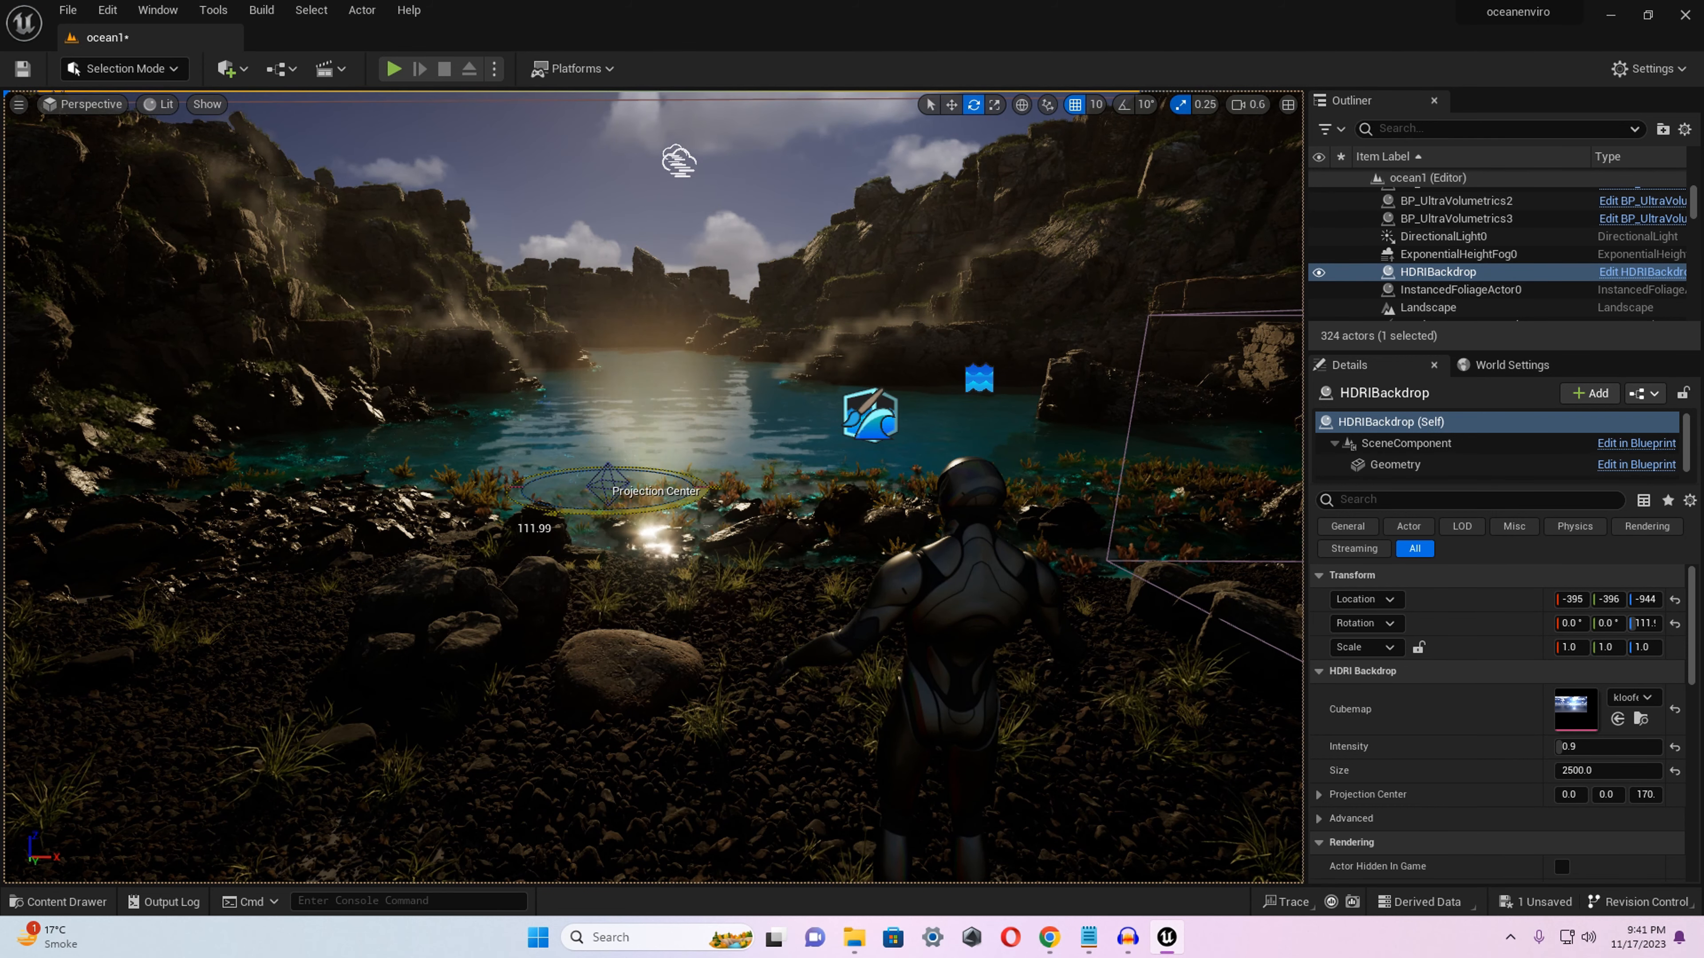
pyautogui.press('w')
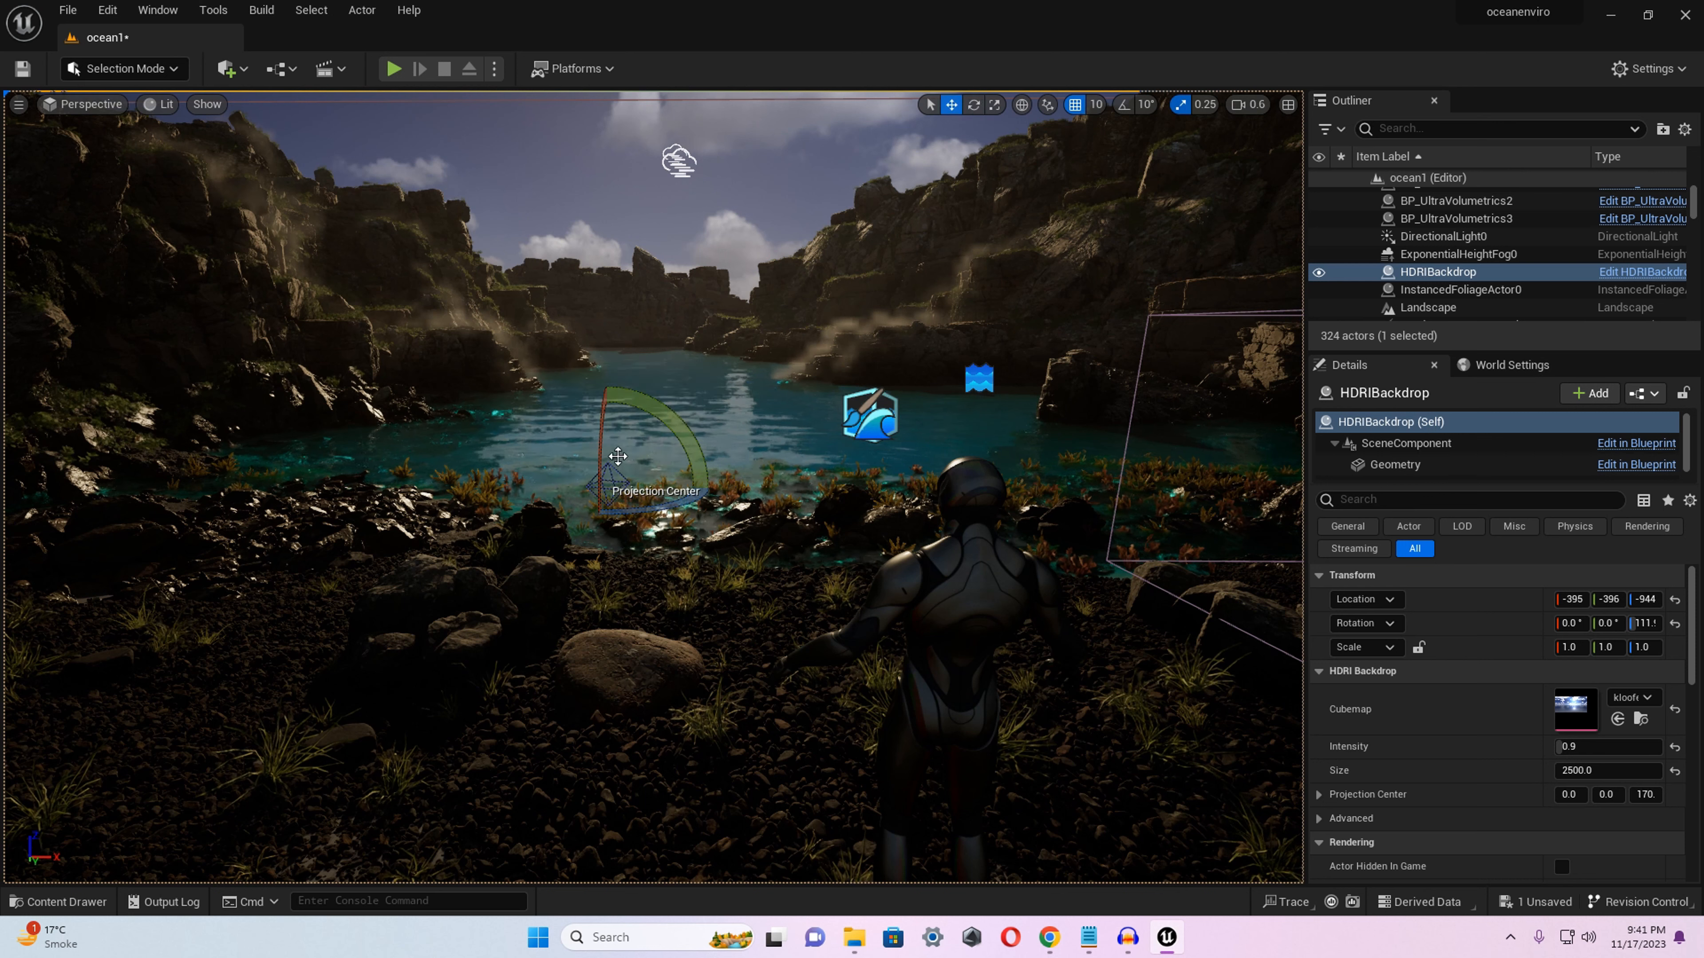
pyautogui.moveTo(607, 429); pyautogui.dragTo(604, 390)
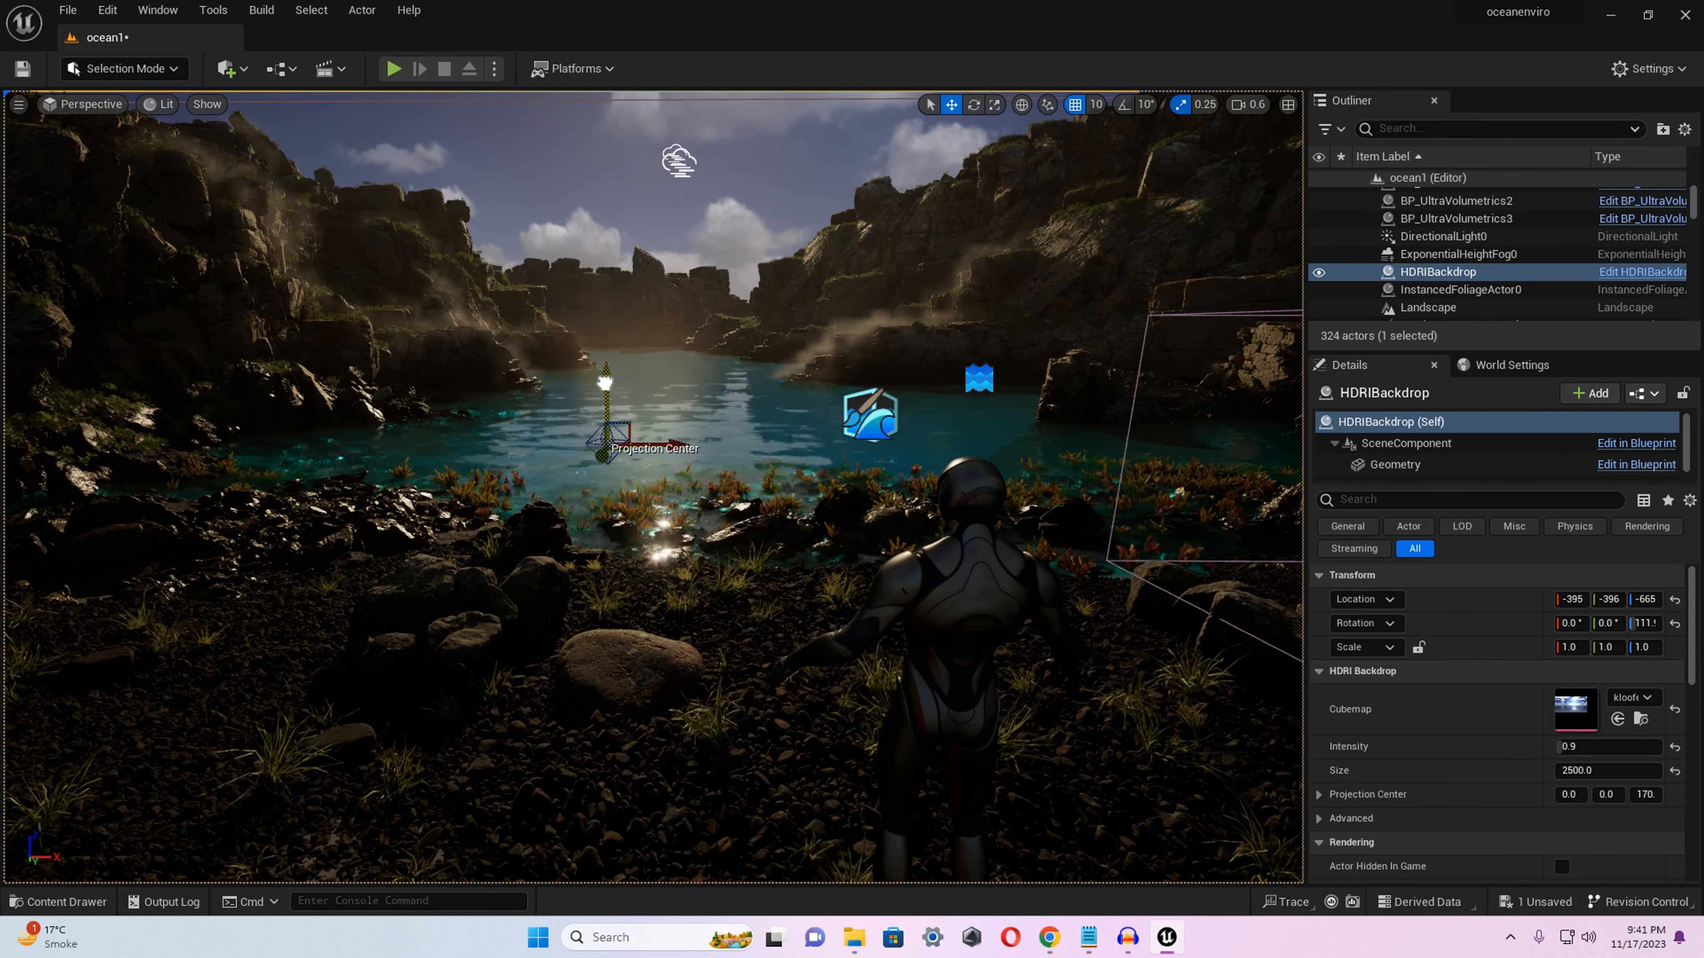
# Change the sun's direction so its light falls across the cove's rock walls and the mannequin.
pyautogui.press('a')
pyautogui.moveTo(604, 389); pyautogui.dragTo(578, 344, button='right')
pyautogui.press('d')
pyautogui.press('d')
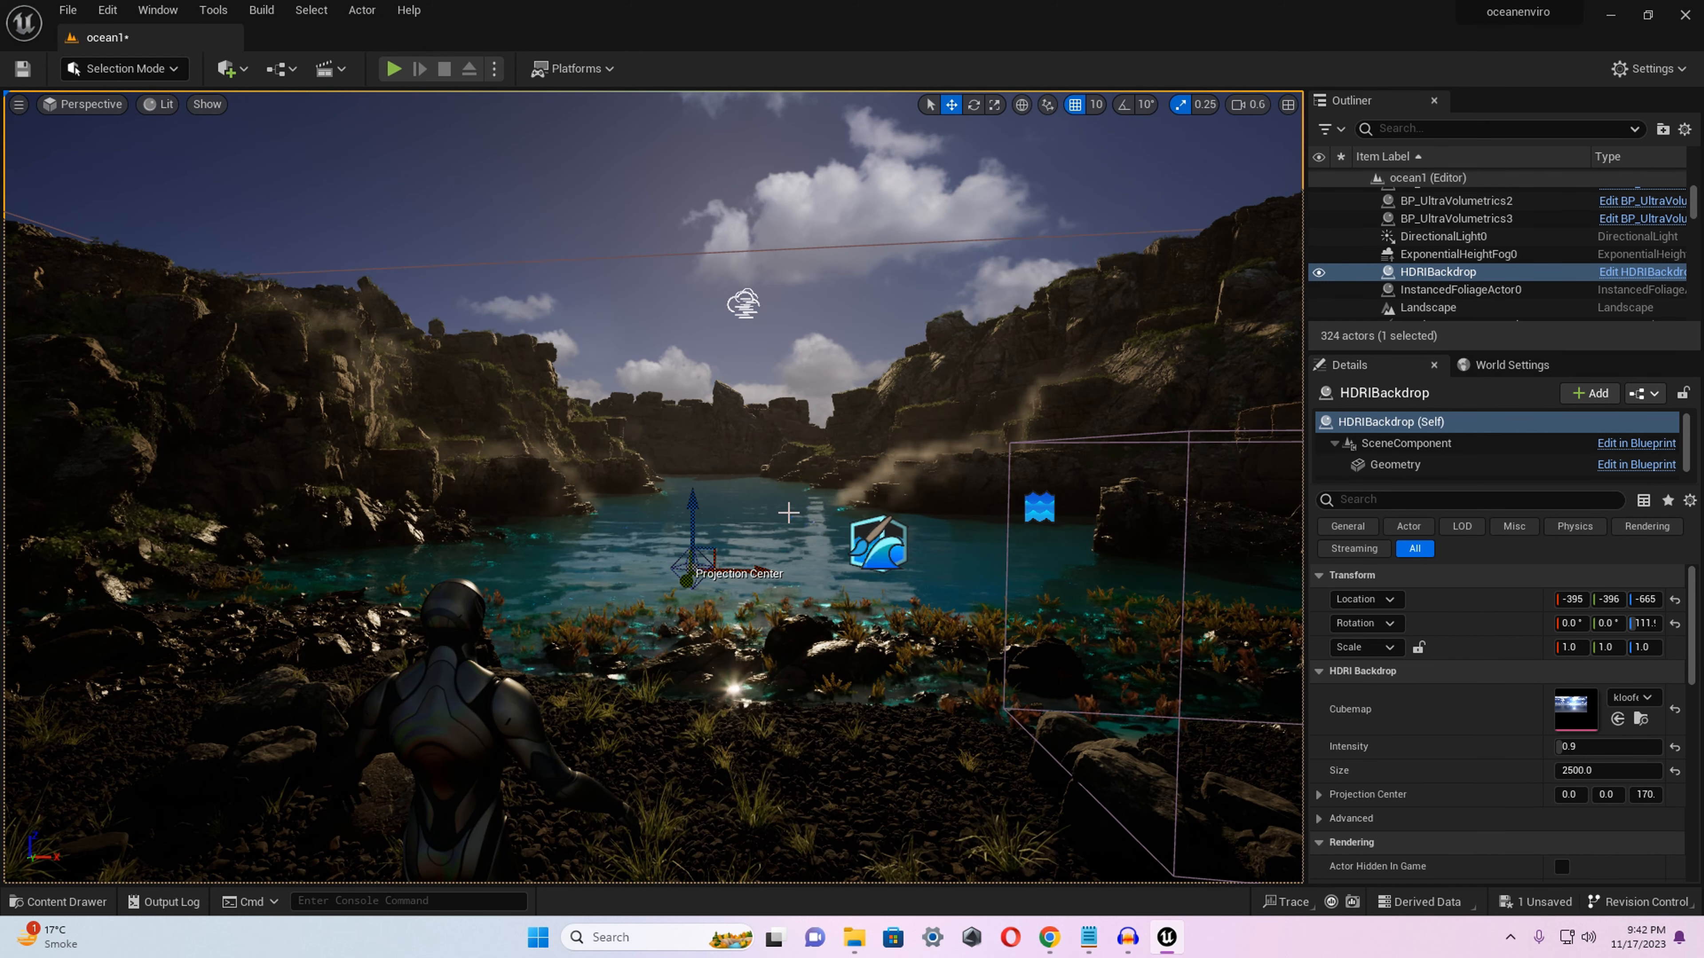
pyautogui.hotkey('ctrl', 'l')
pyautogui.hotkey('ctrl', 'l')
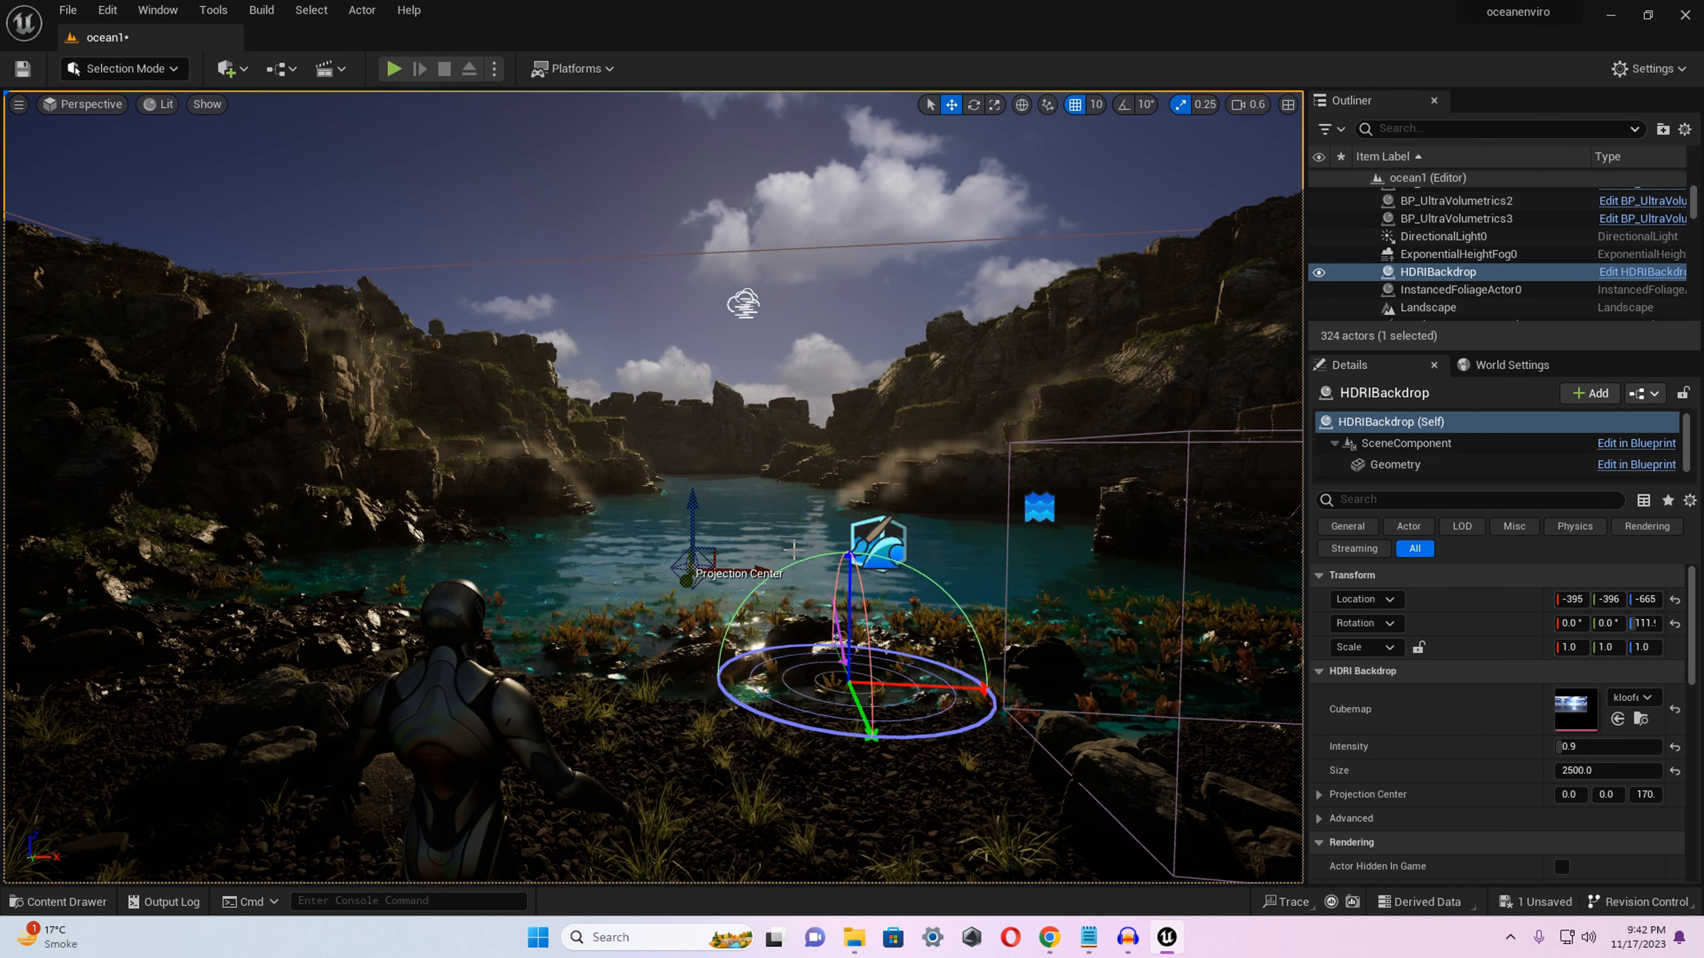
pyautogui.hotkey('ctrl', 'l')
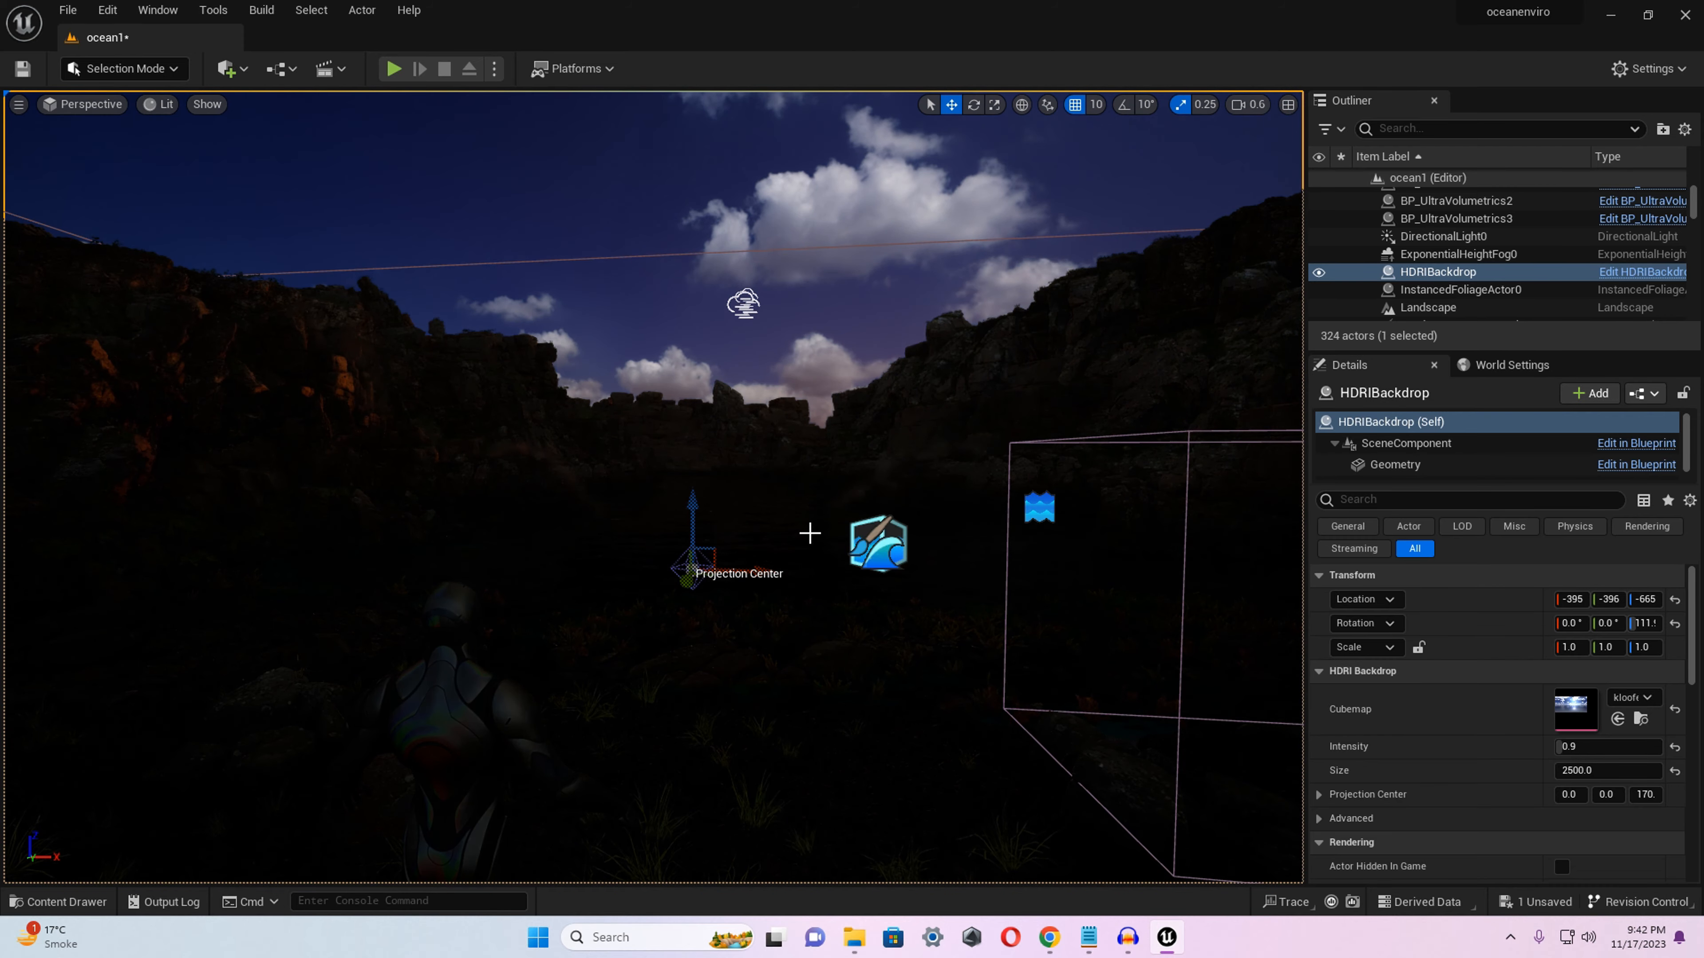
pyautogui.hotkey('ctrl', 'l')
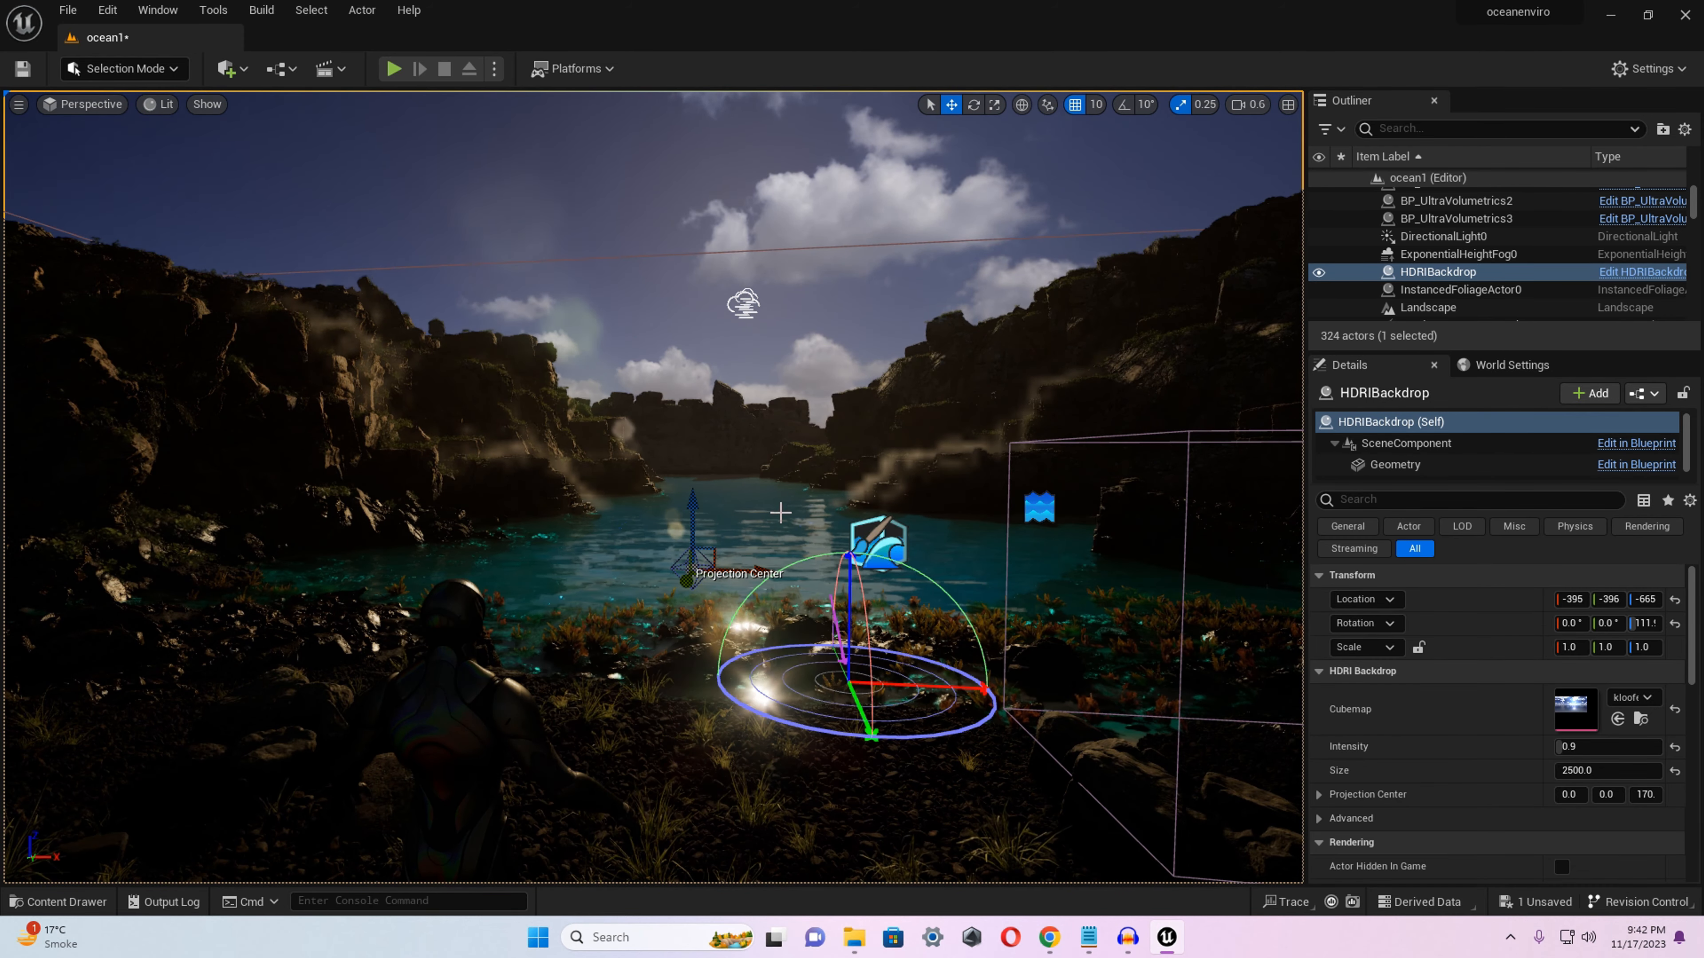
pyautogui.hotkey('ctrl', 'l')
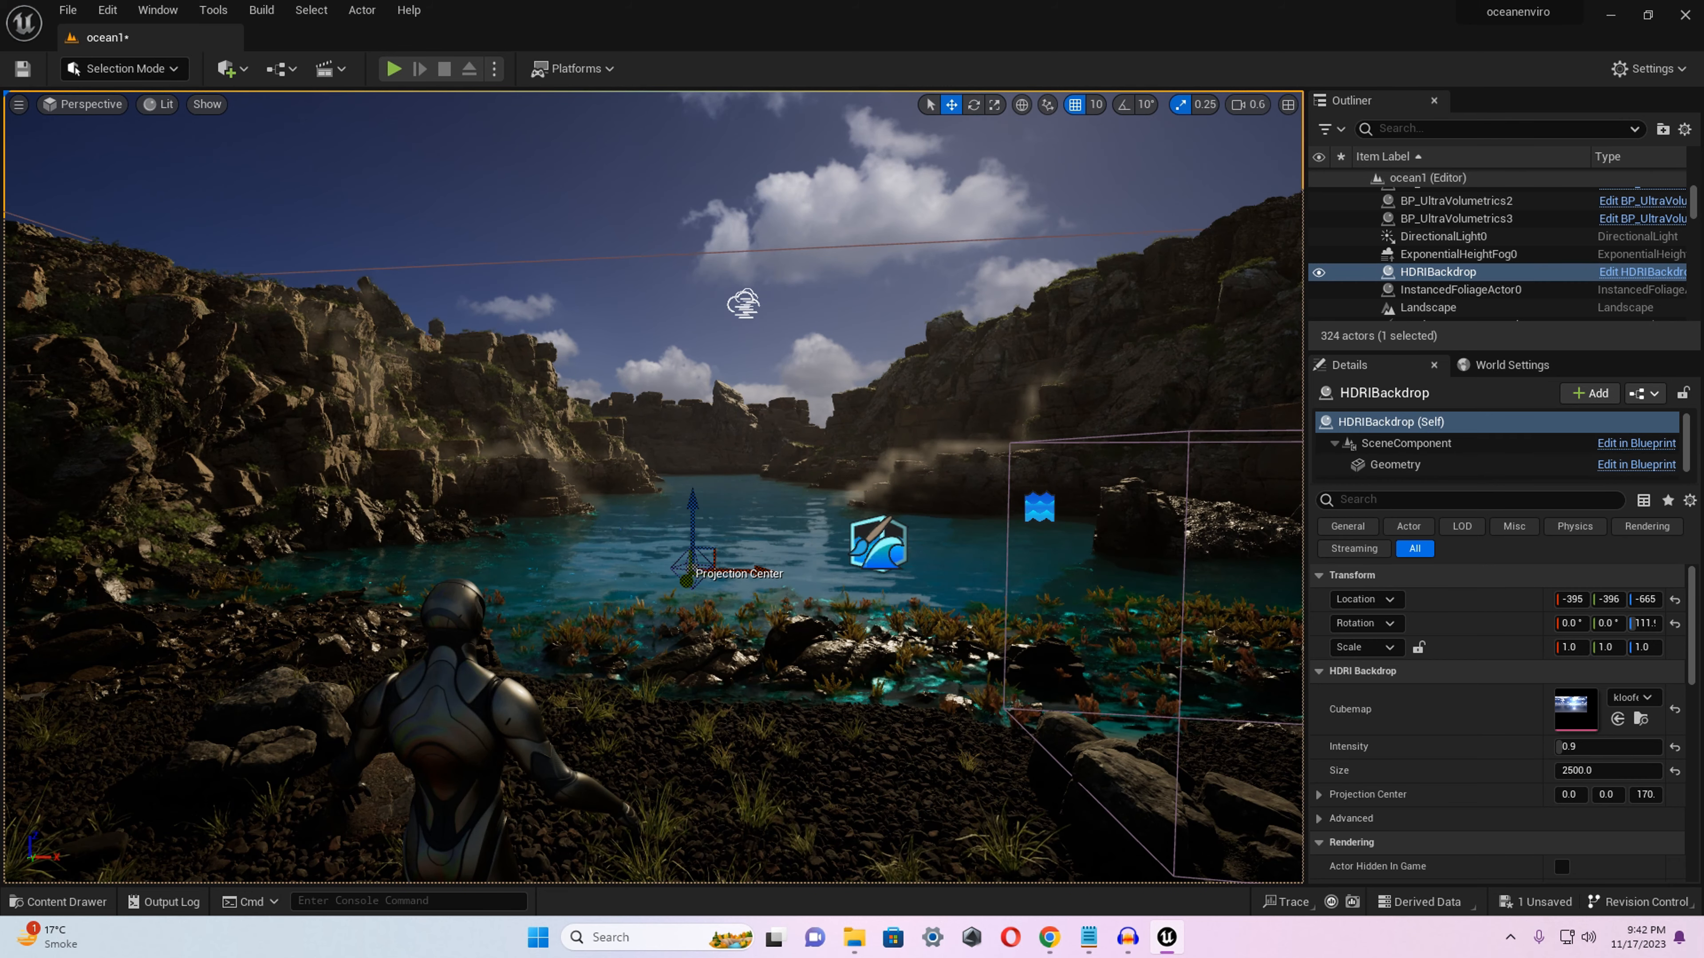
# Find the PostProcessVolume among the level's actors and set its Exposure Compensation to 9.5.
pyautogui.press('a')
pyautogui.moveTo(654, 487)
pyautogui.mouseDown(button='right')
pyautogui.moveTo(704, 463)
pyautogui.moveTo(686, 499)
pyautogui.moveTo(671, 494)
pyautogui.mouseUp(button='right')
pyautogui.press('d')
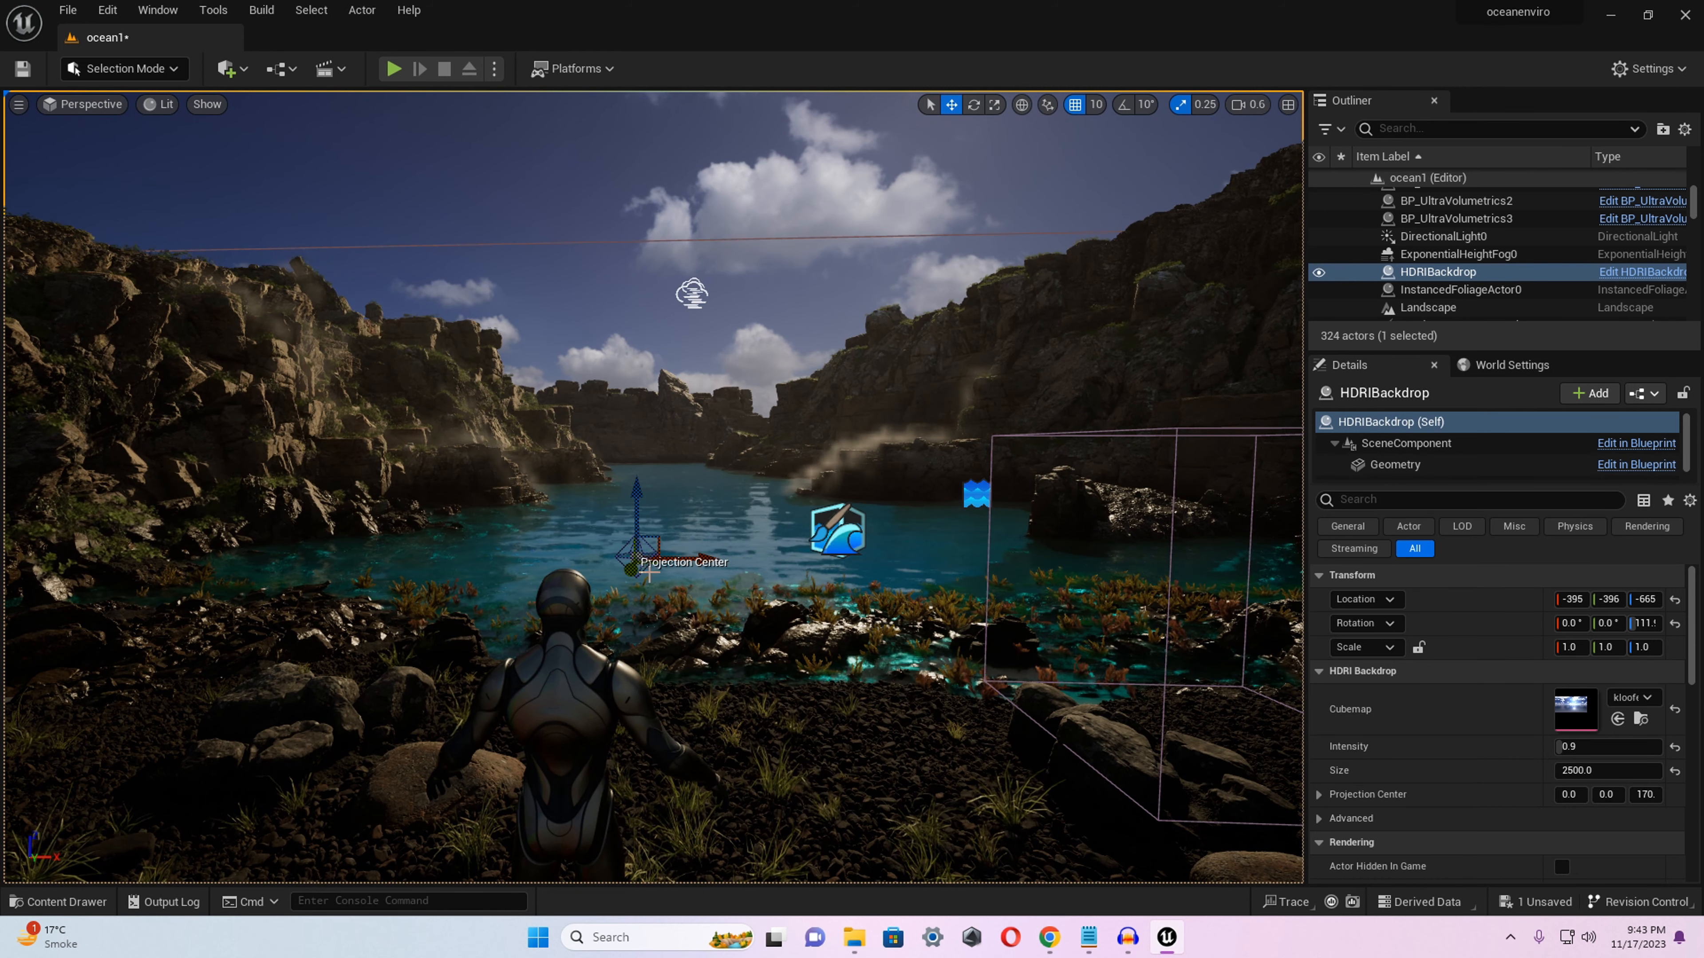
pyautogui.moveTo(648, 573); pyautogui.dragTo(642, 568, button='right')
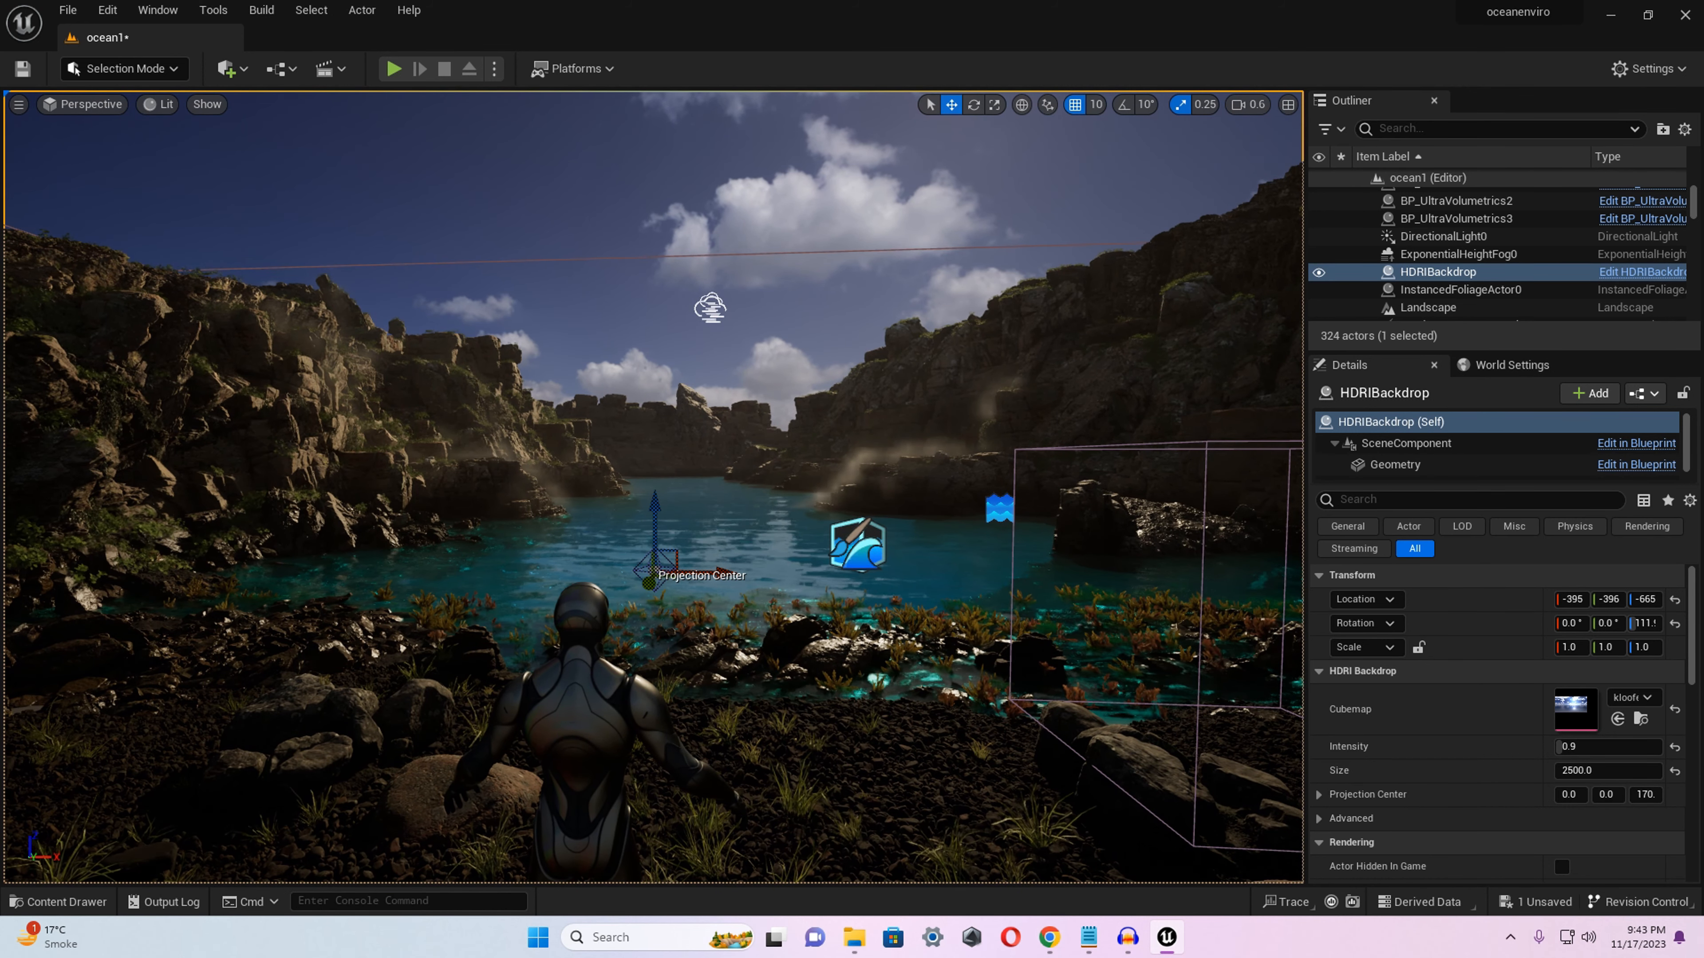
pyautogui.click(1439, 127)
pyautogui.write('post')
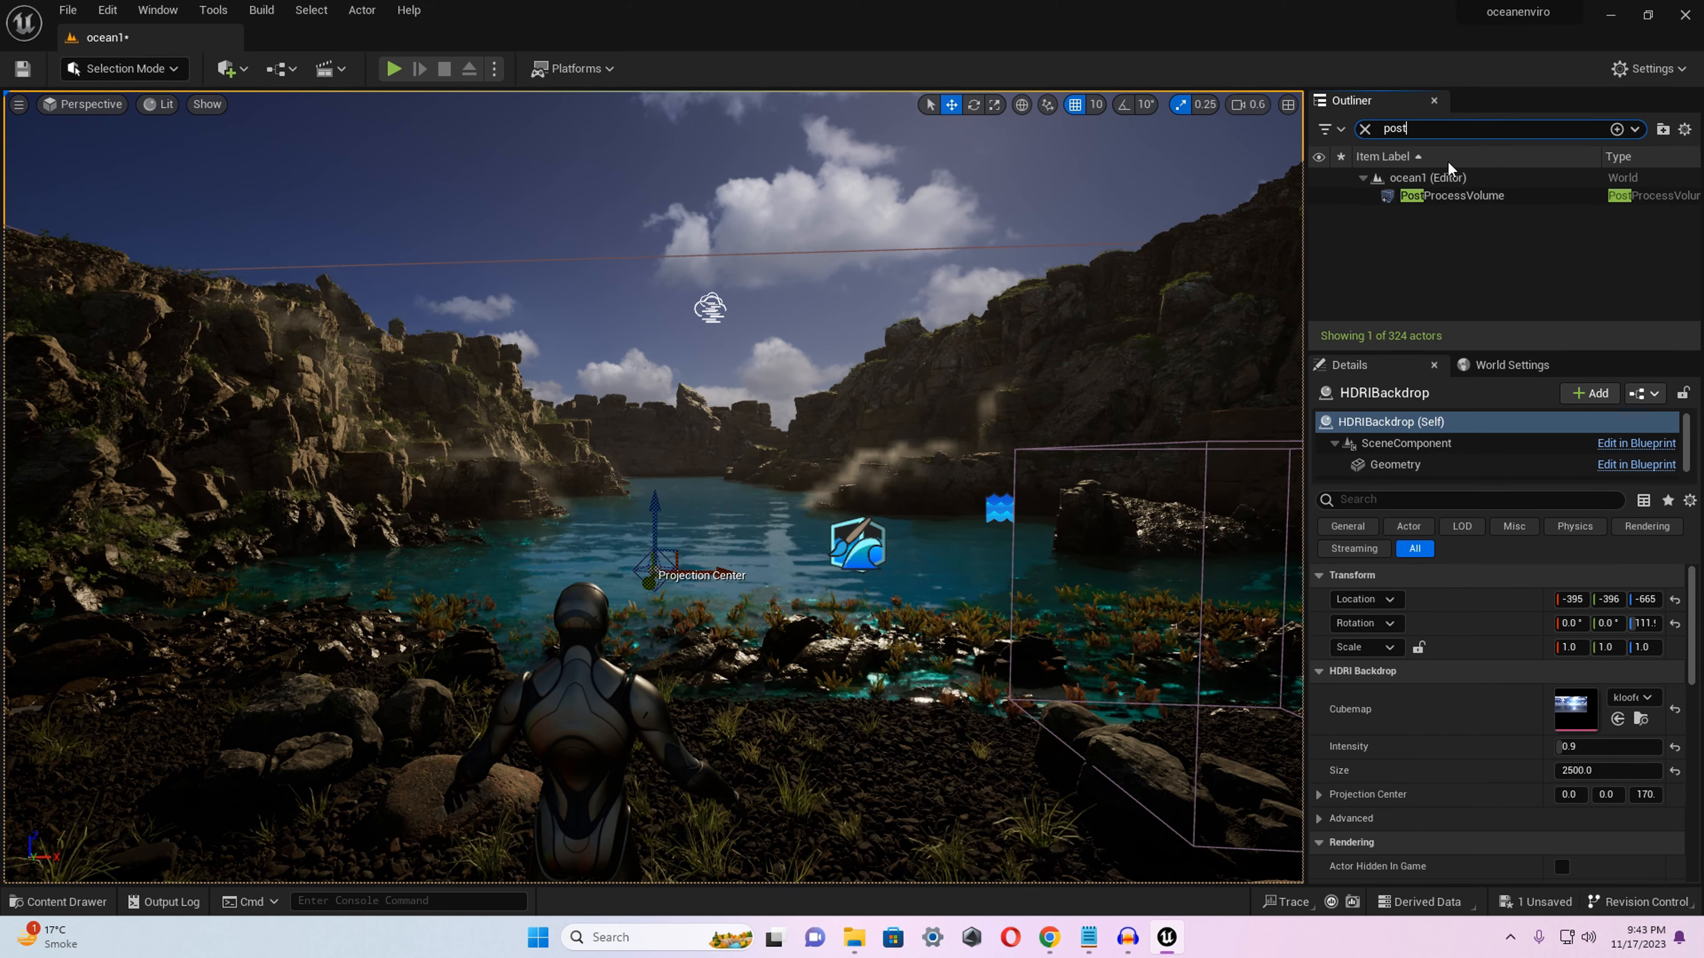
pyautogui.click(1451, 195)
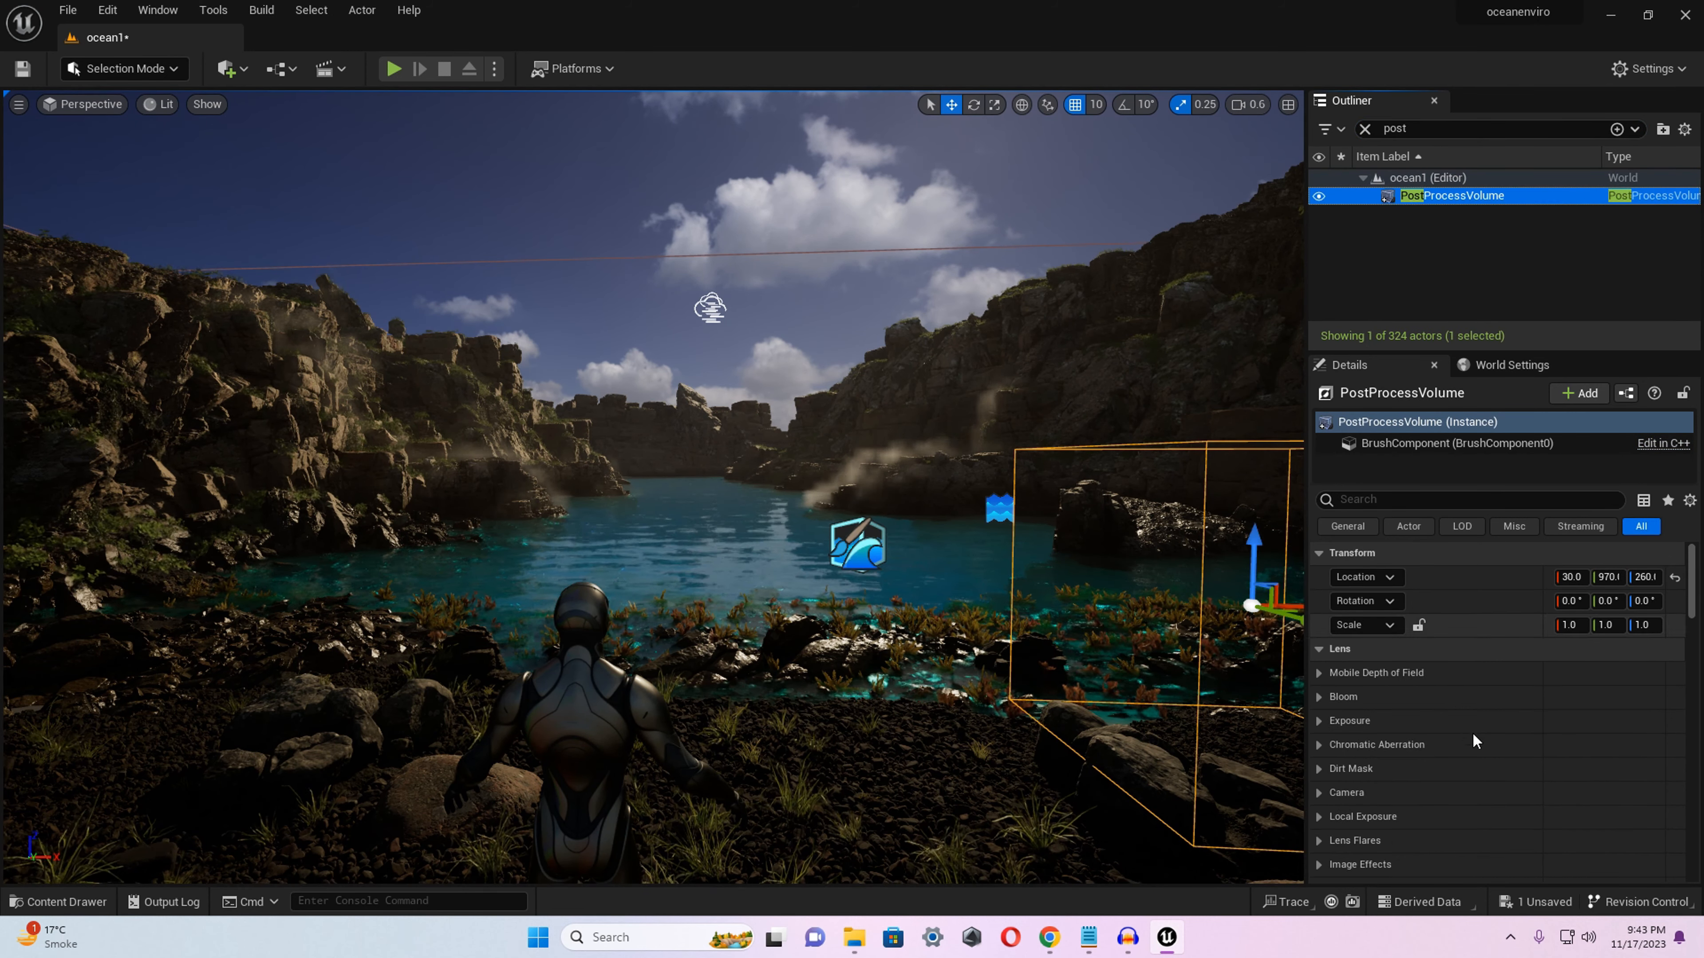
pyautogui.click(1357, 723)
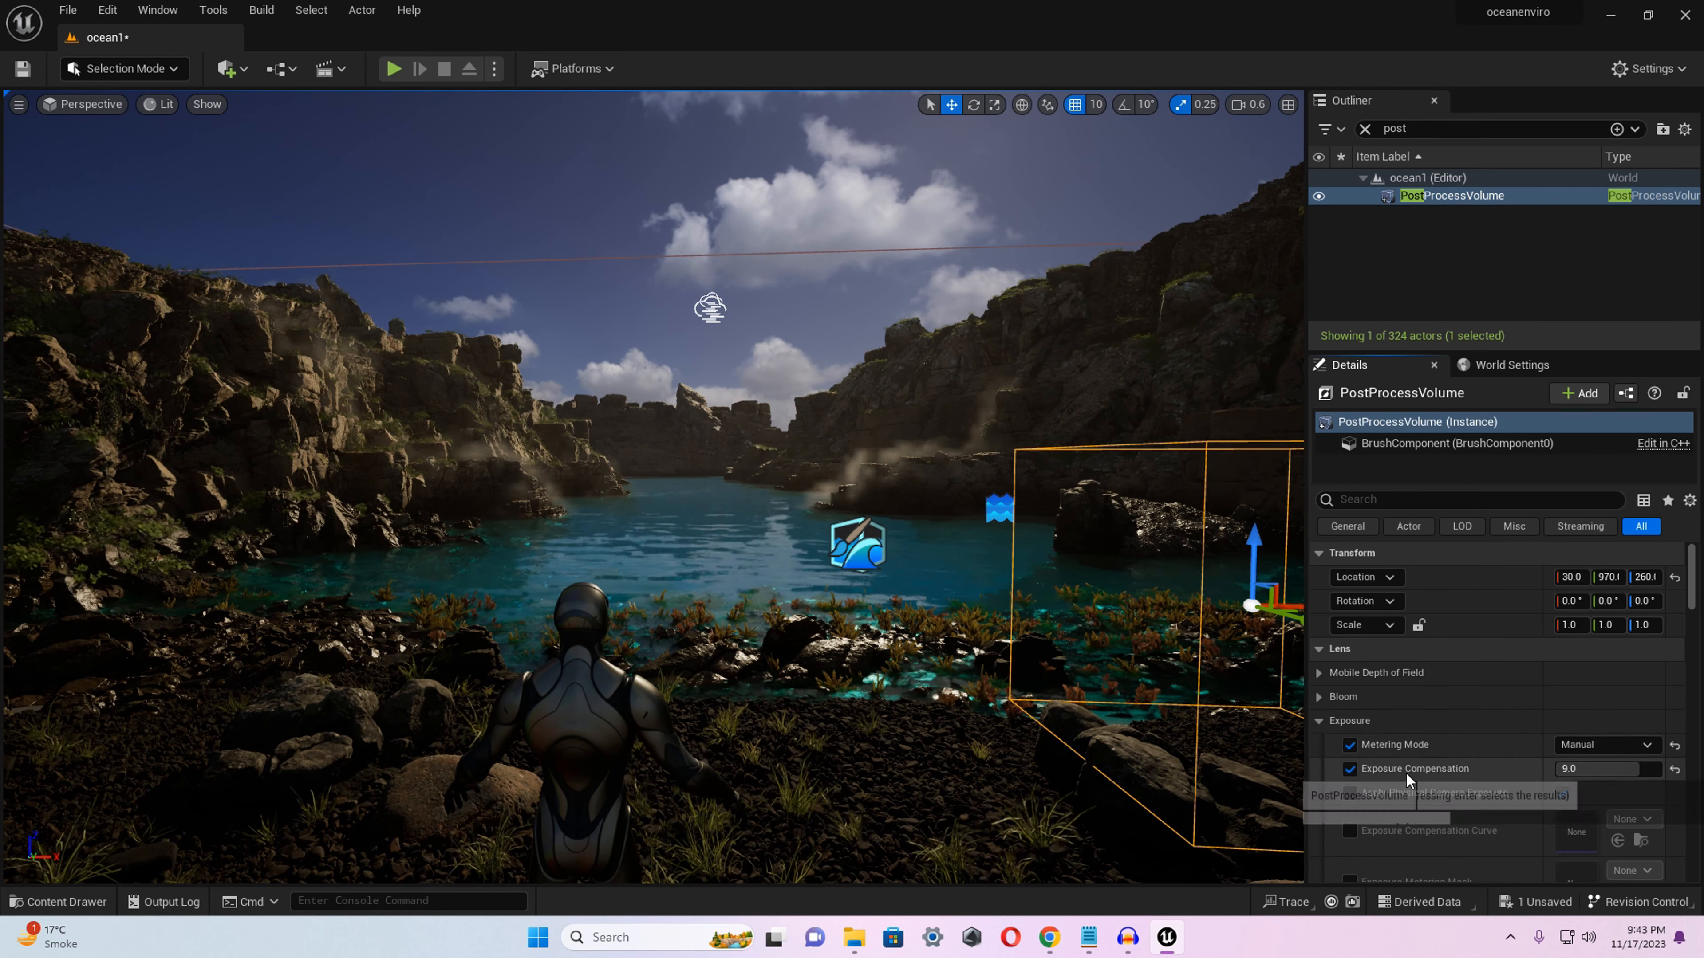
pyautogui.click(1637, 771)
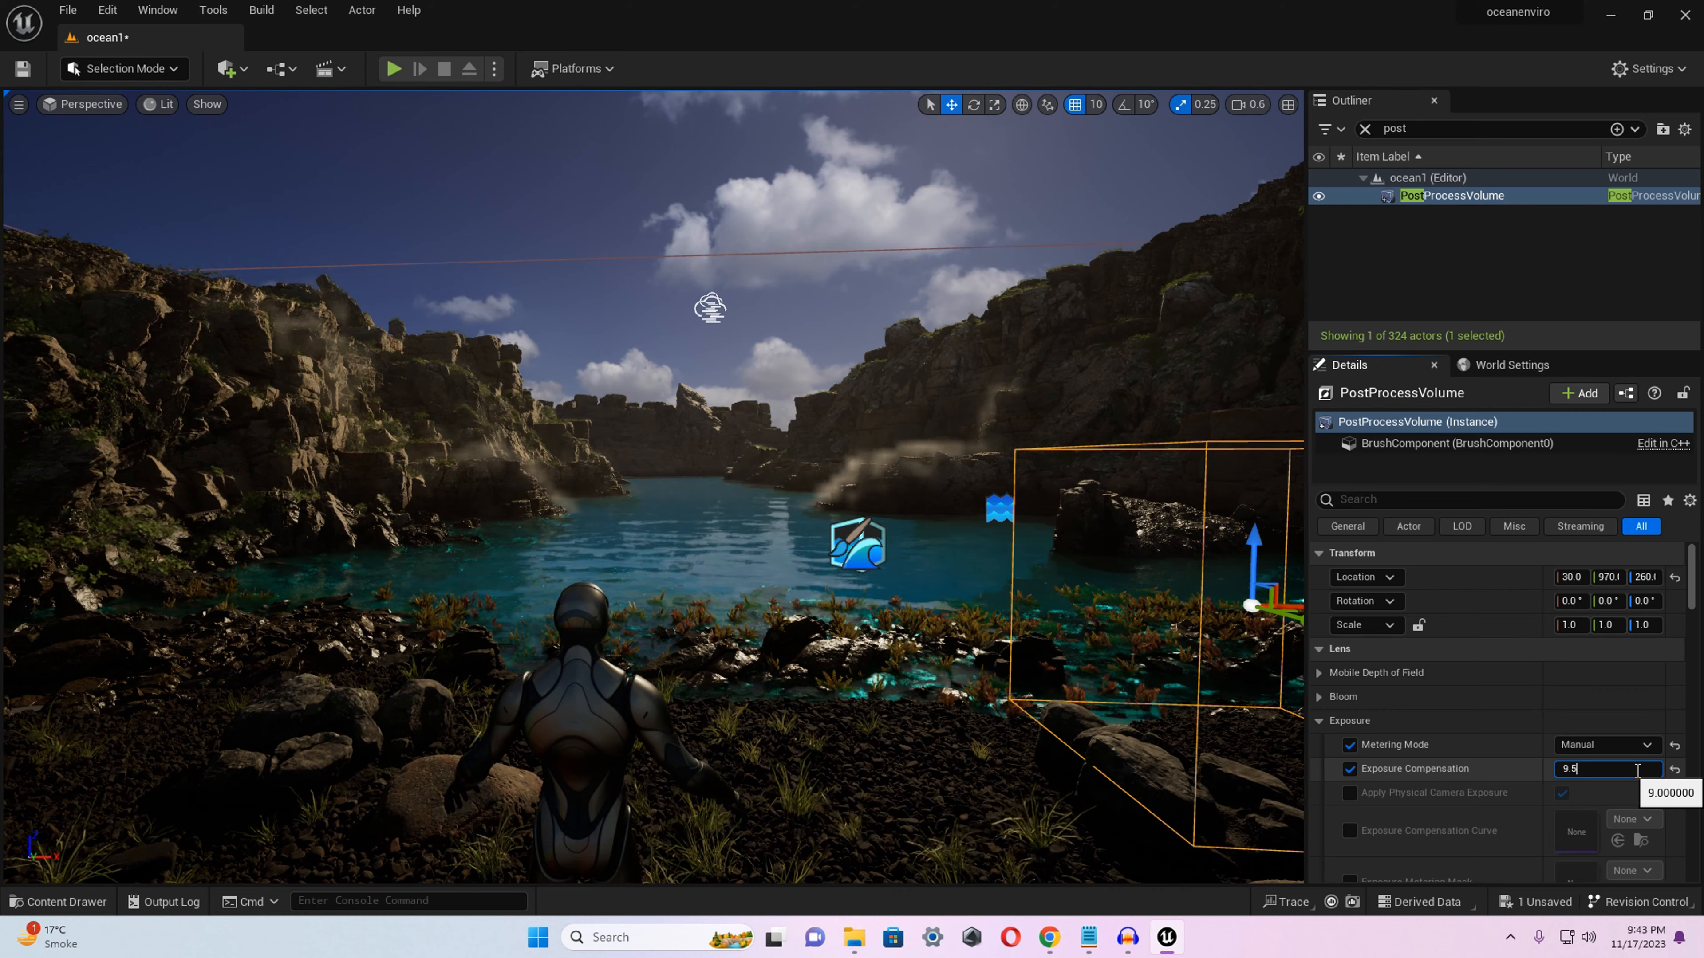
pyautogui.press('Return')
# Examine the exposure across the cove, shoreline and sky from around the mannequin.
pyautogui.moveTo(654, 488)
pyautogui.mouseDown(button='right')
pyautogui.moveTo(607, 472)
pyautogui.moveTo(677, 517)
pyautogui.moveTo(607, 495)
pyautogui.moveTo(663, 499)
pyautogui.mouseUp(button='right')
pyautogui.press('w')
pyautogui.press('s')
pyautogui.press('w')
pyautogui.press('w')
pyautogui.press('d')
pyautogui.press('a')
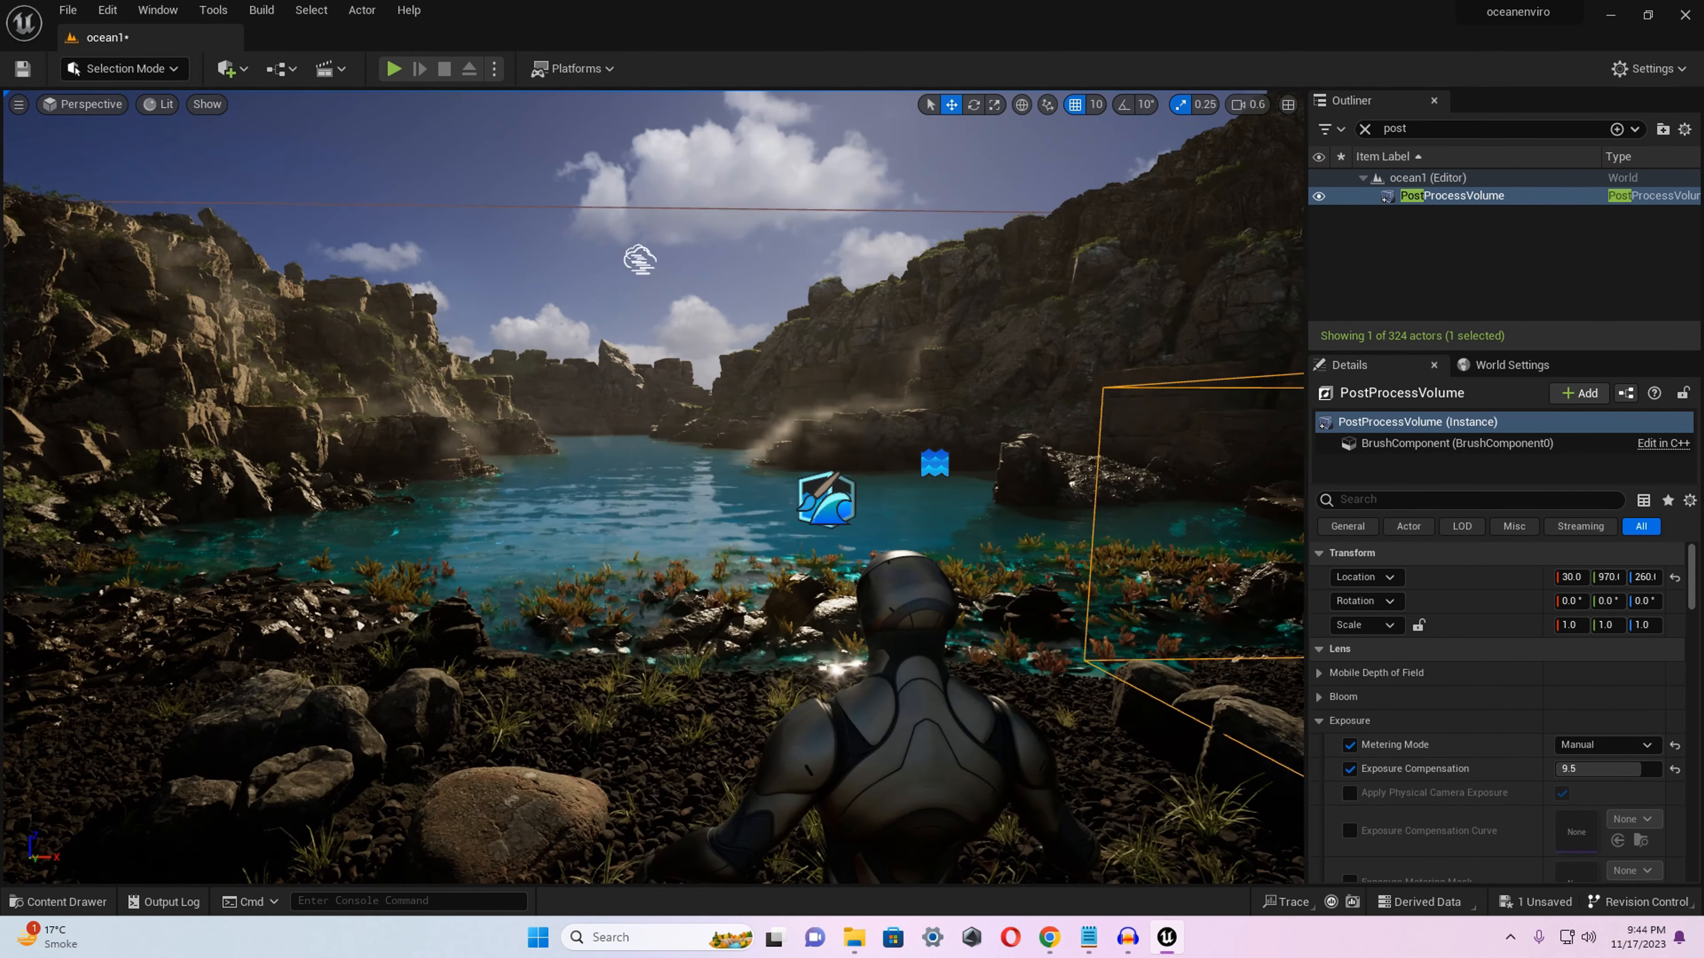
pyautogui.moveTo(769, 568); pyautogui.dragTo(776, 574, button='right')
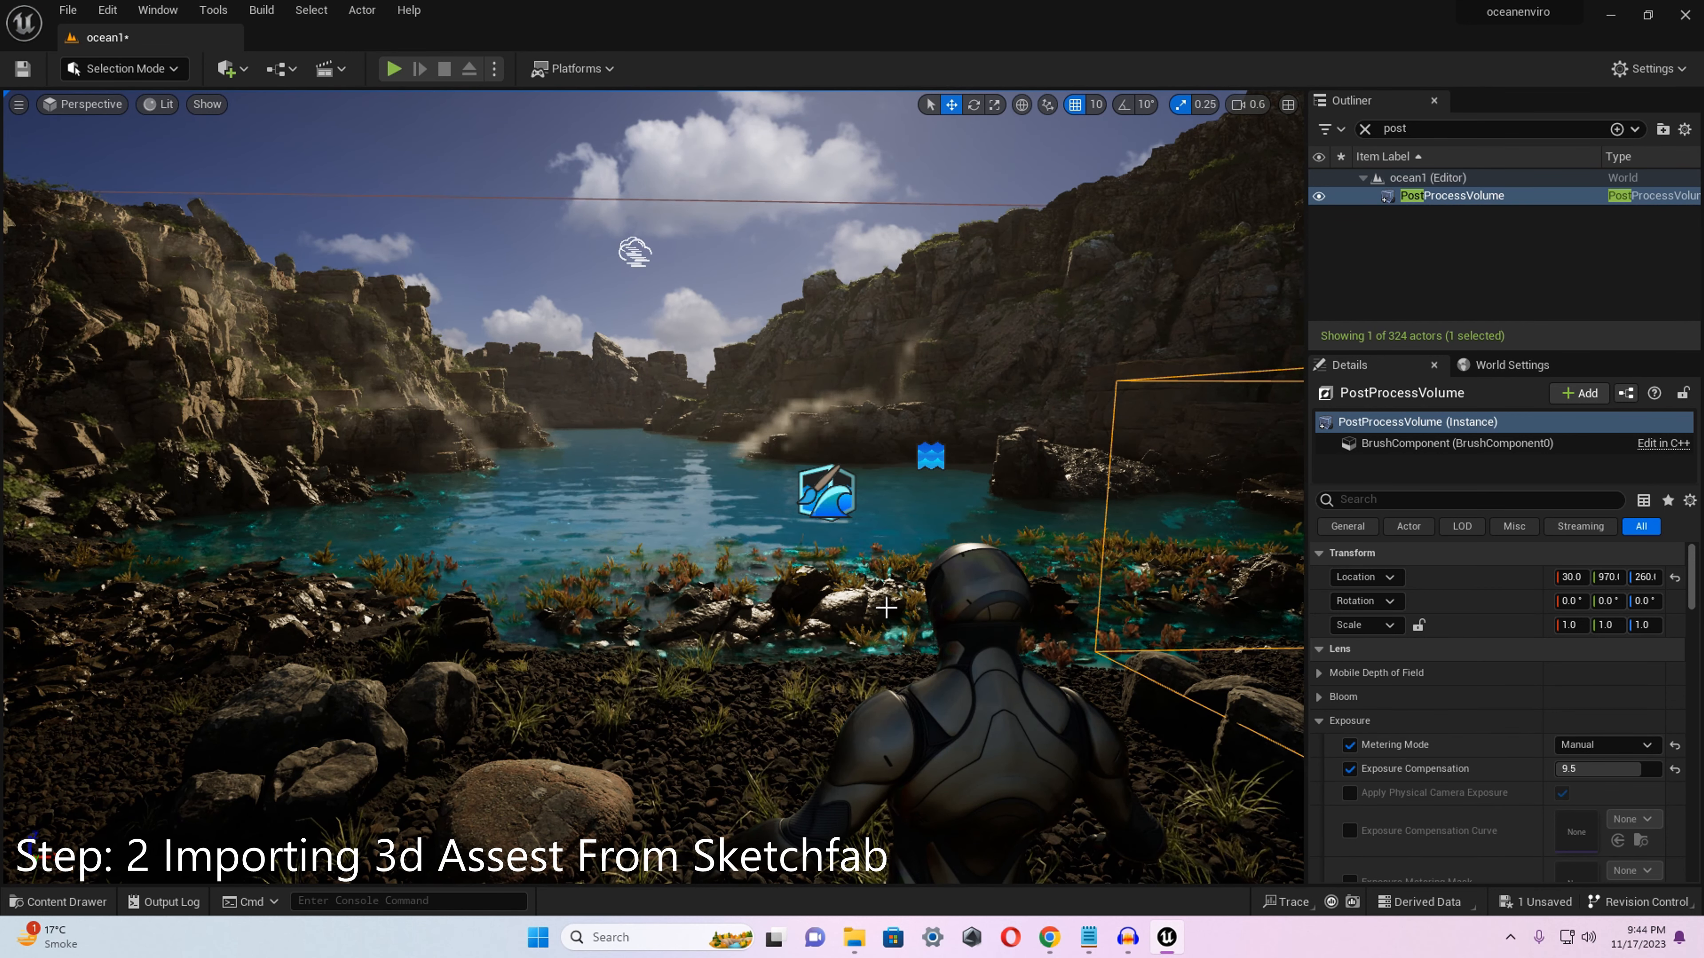
# Switch to Chrome, review the Sketchfab model 01 Medieval House Low Poly and its download formats, and return to Unreal Editor.
pyautogui.moveTo(1059, 945)
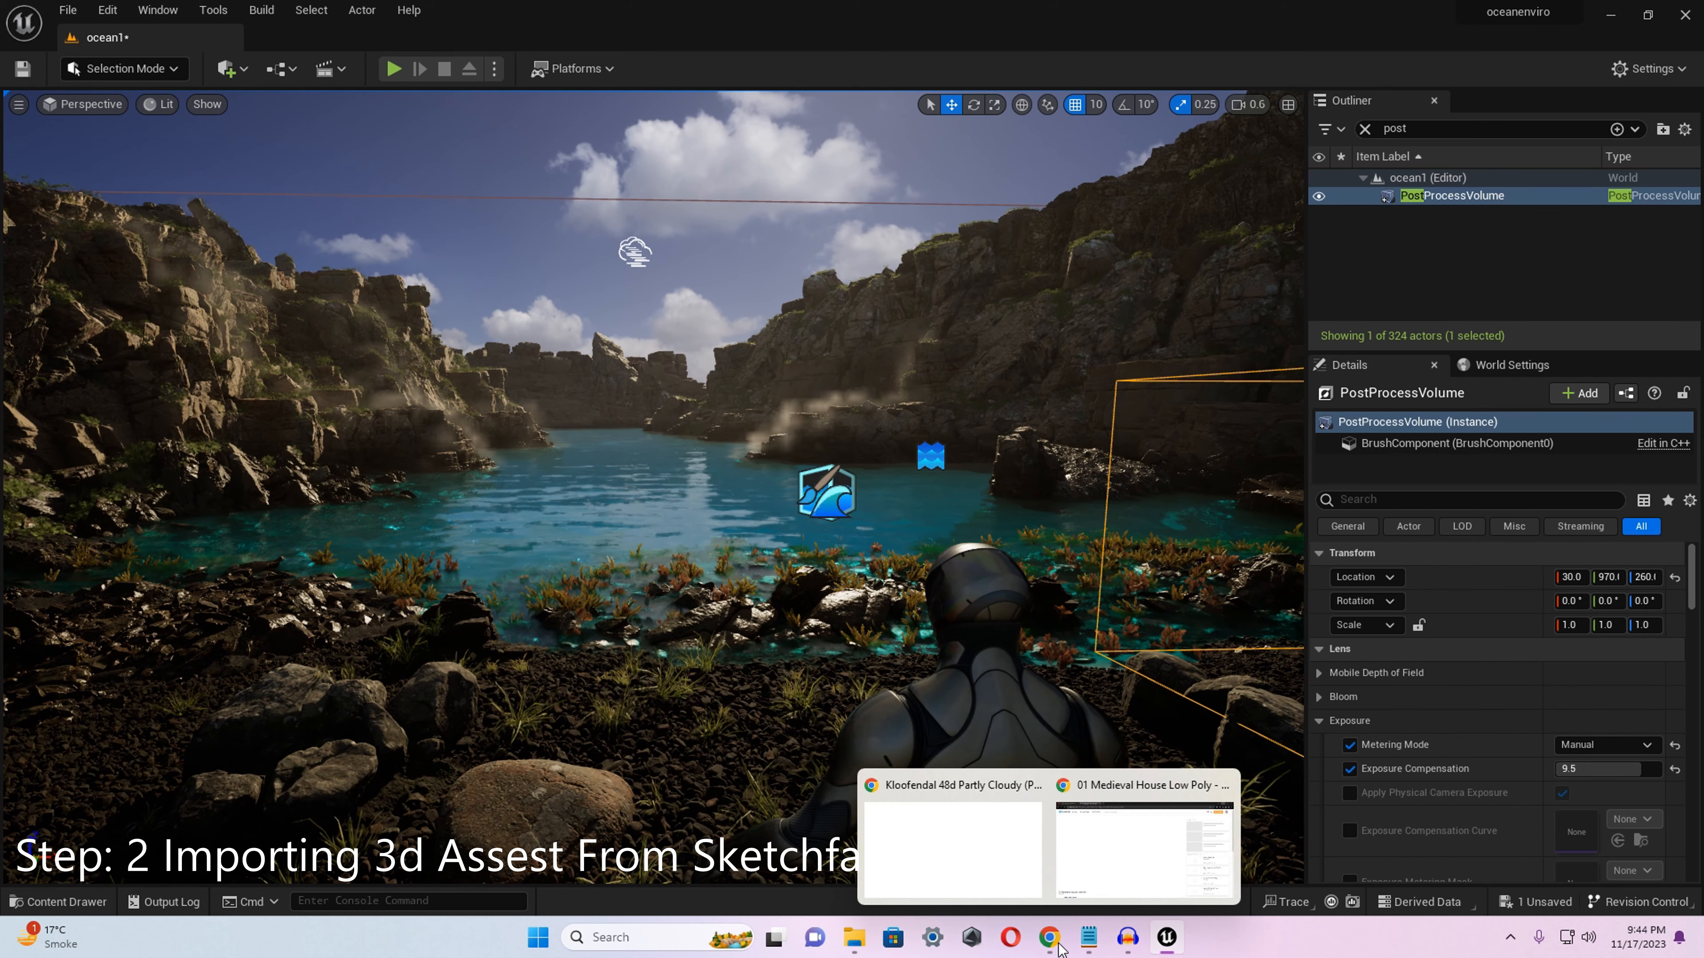
pyautogui.click(1101, 865)
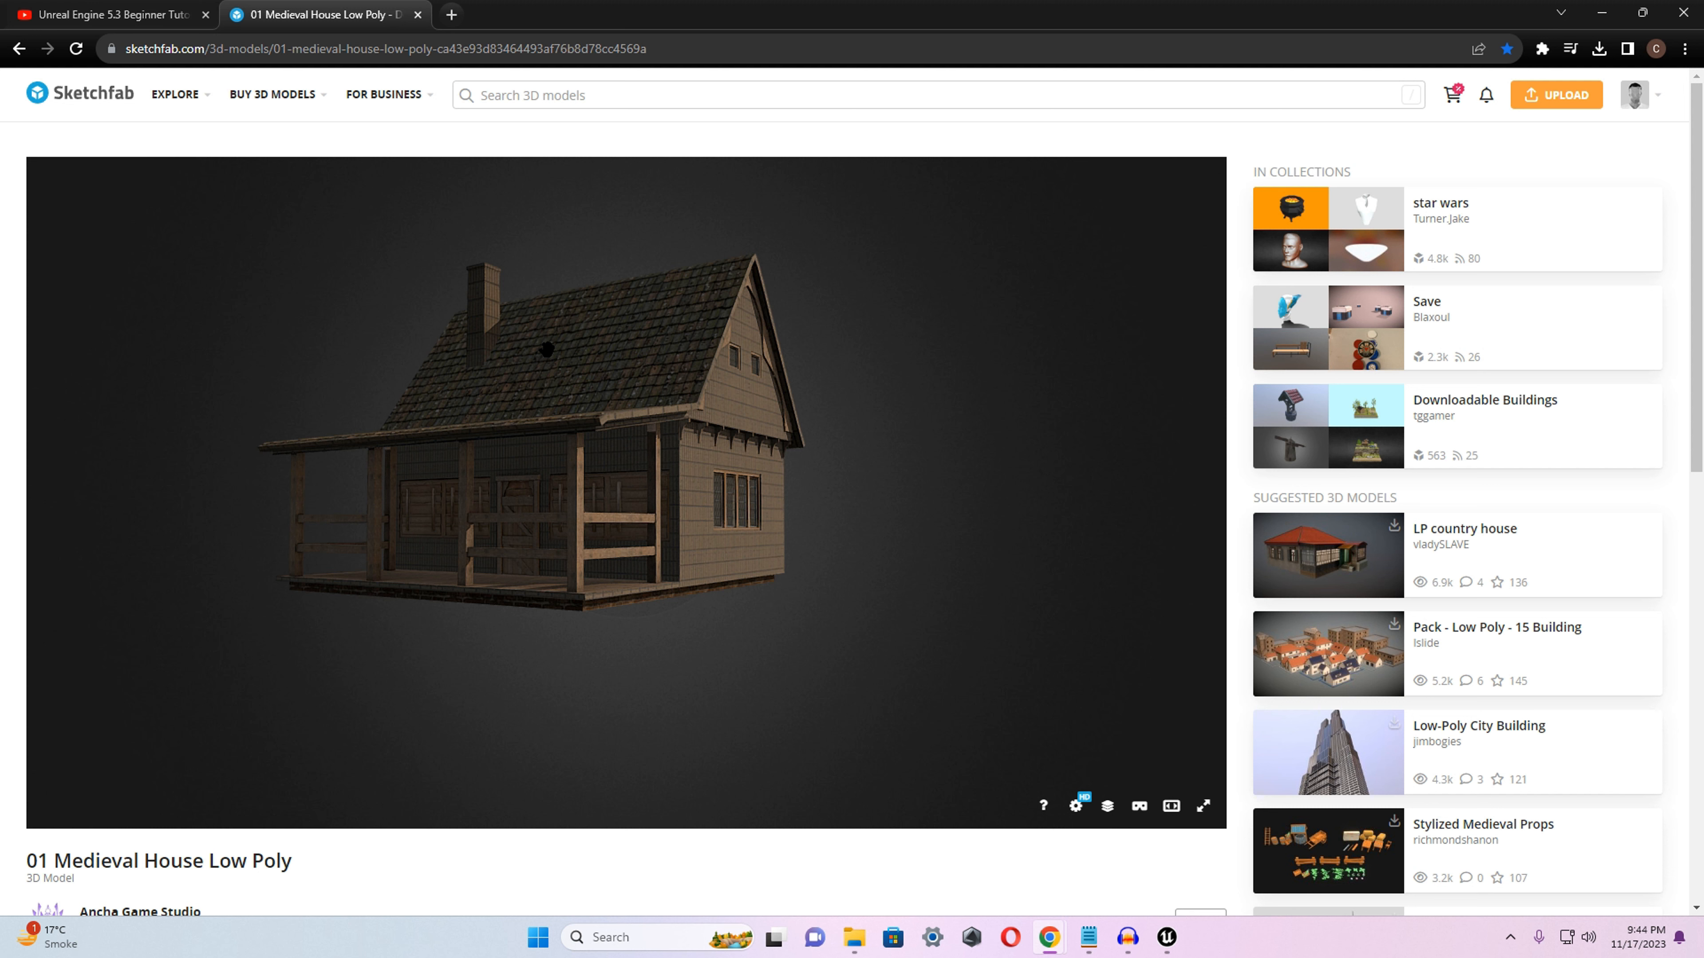
pyautogui.moveTo(526, 479); pyautogui.dragTo(541, 490)
pyautogui.scroll(-3, 541, 490)
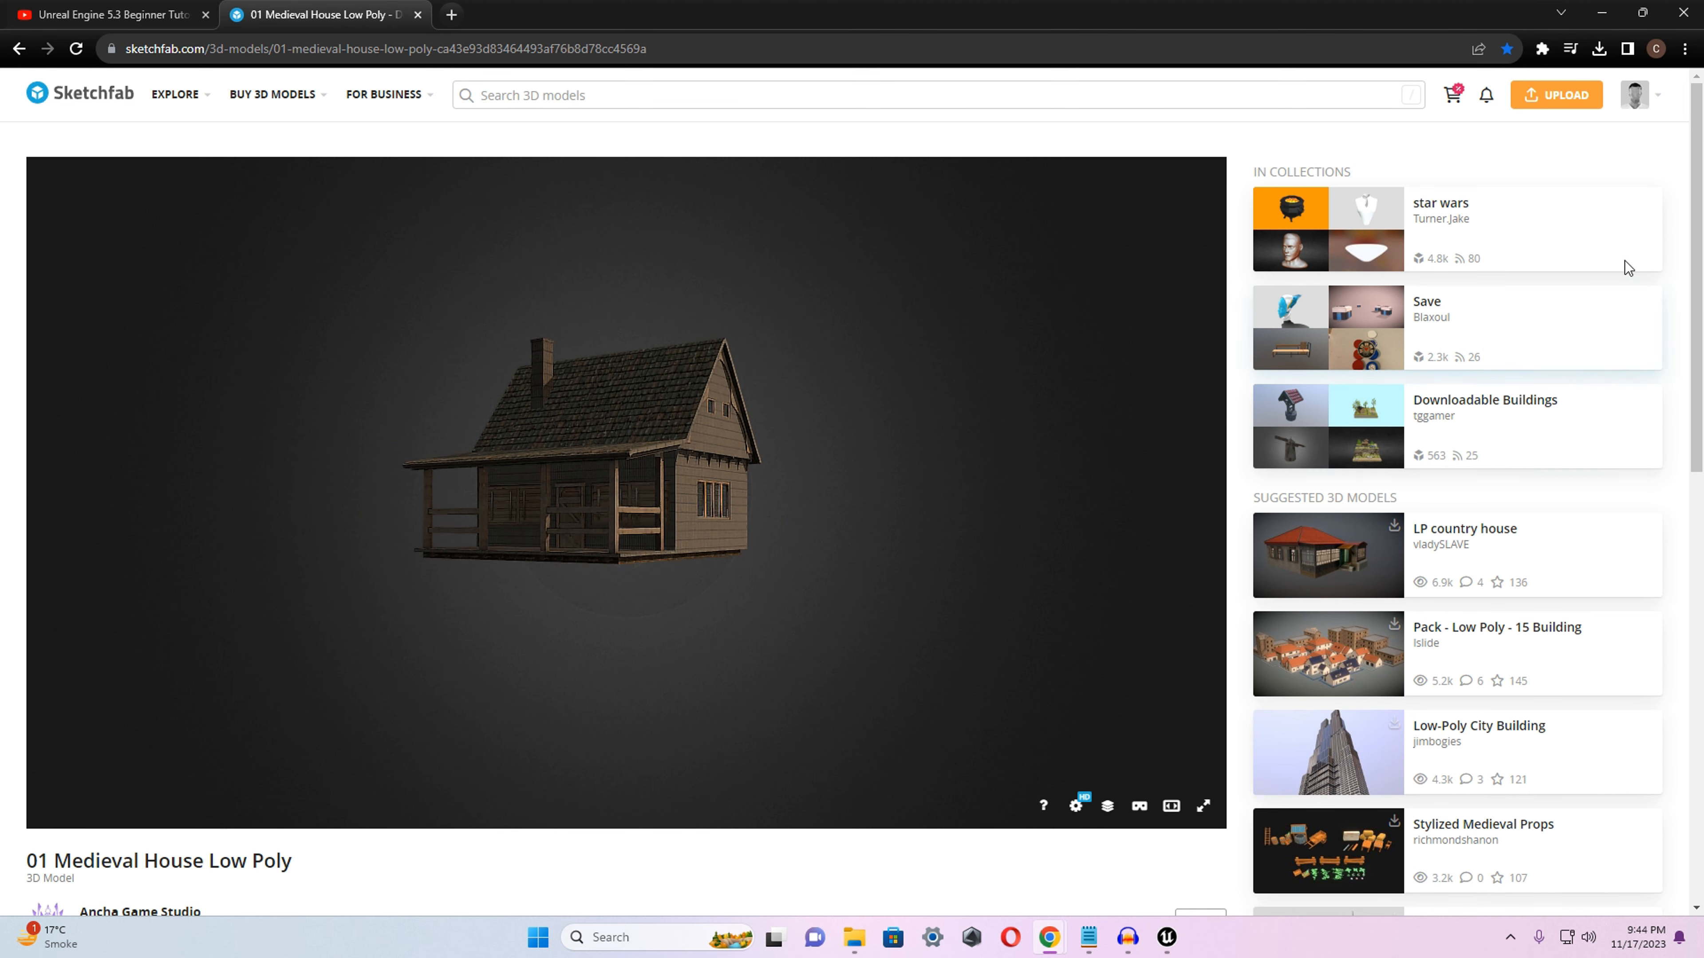
pyautogui.moveTo(1702, 251); pyautogui.dragTo(1700, 401)
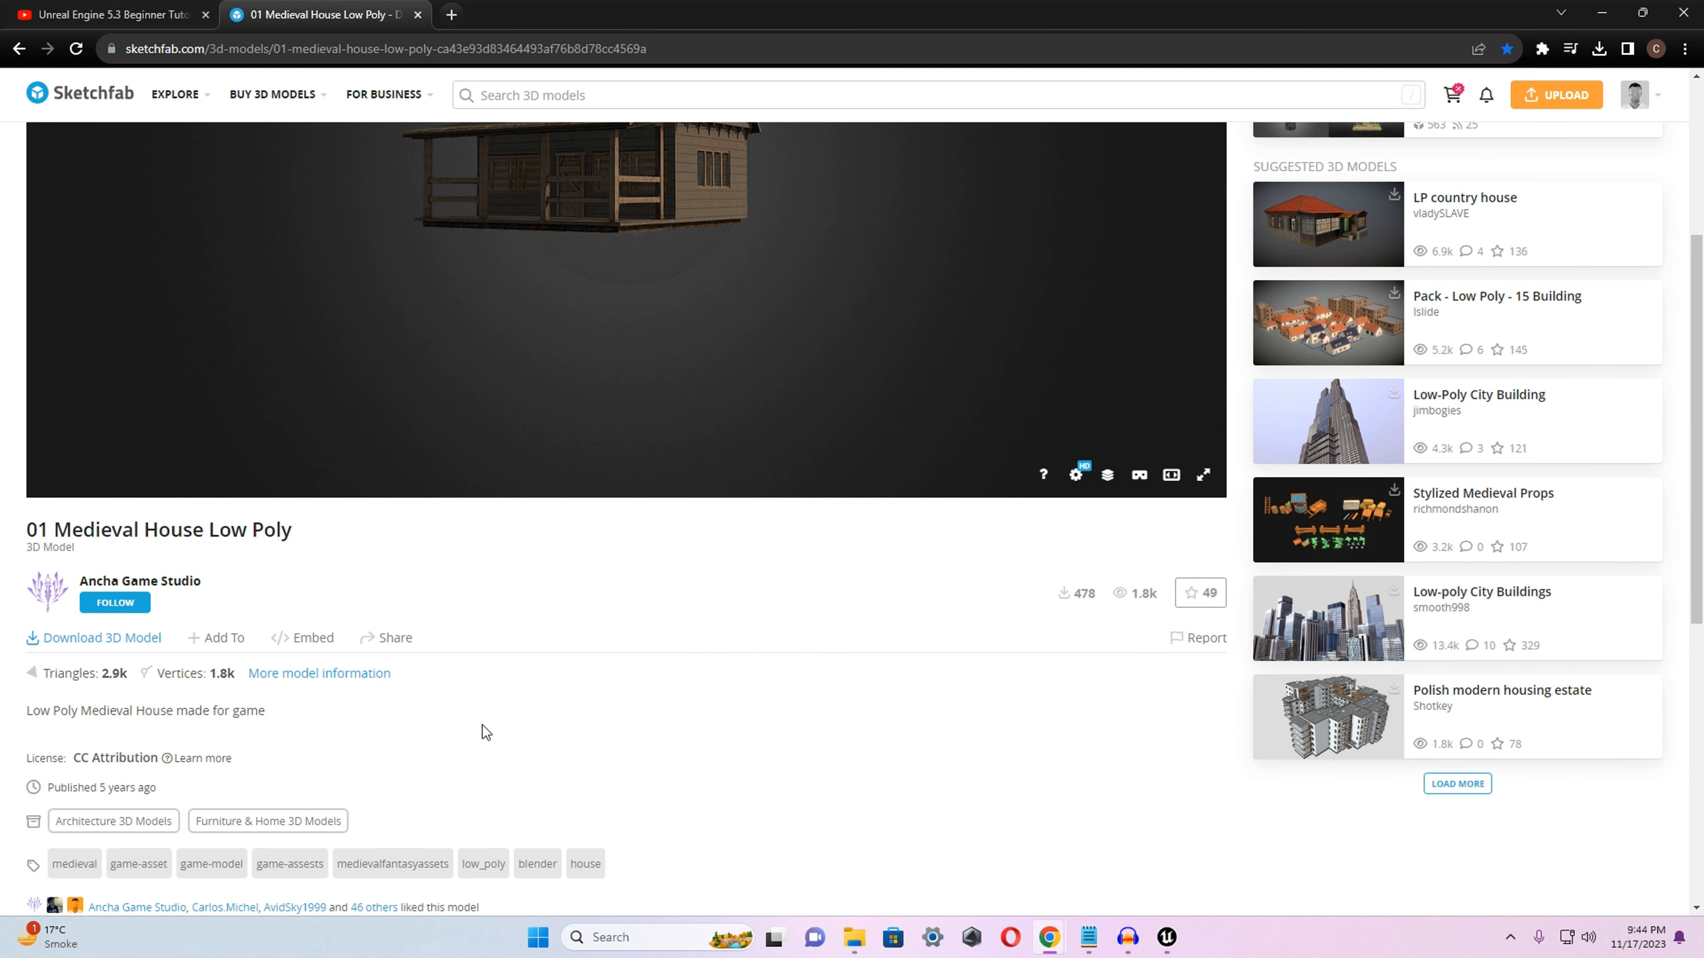
pyautogui.click(100, 638)
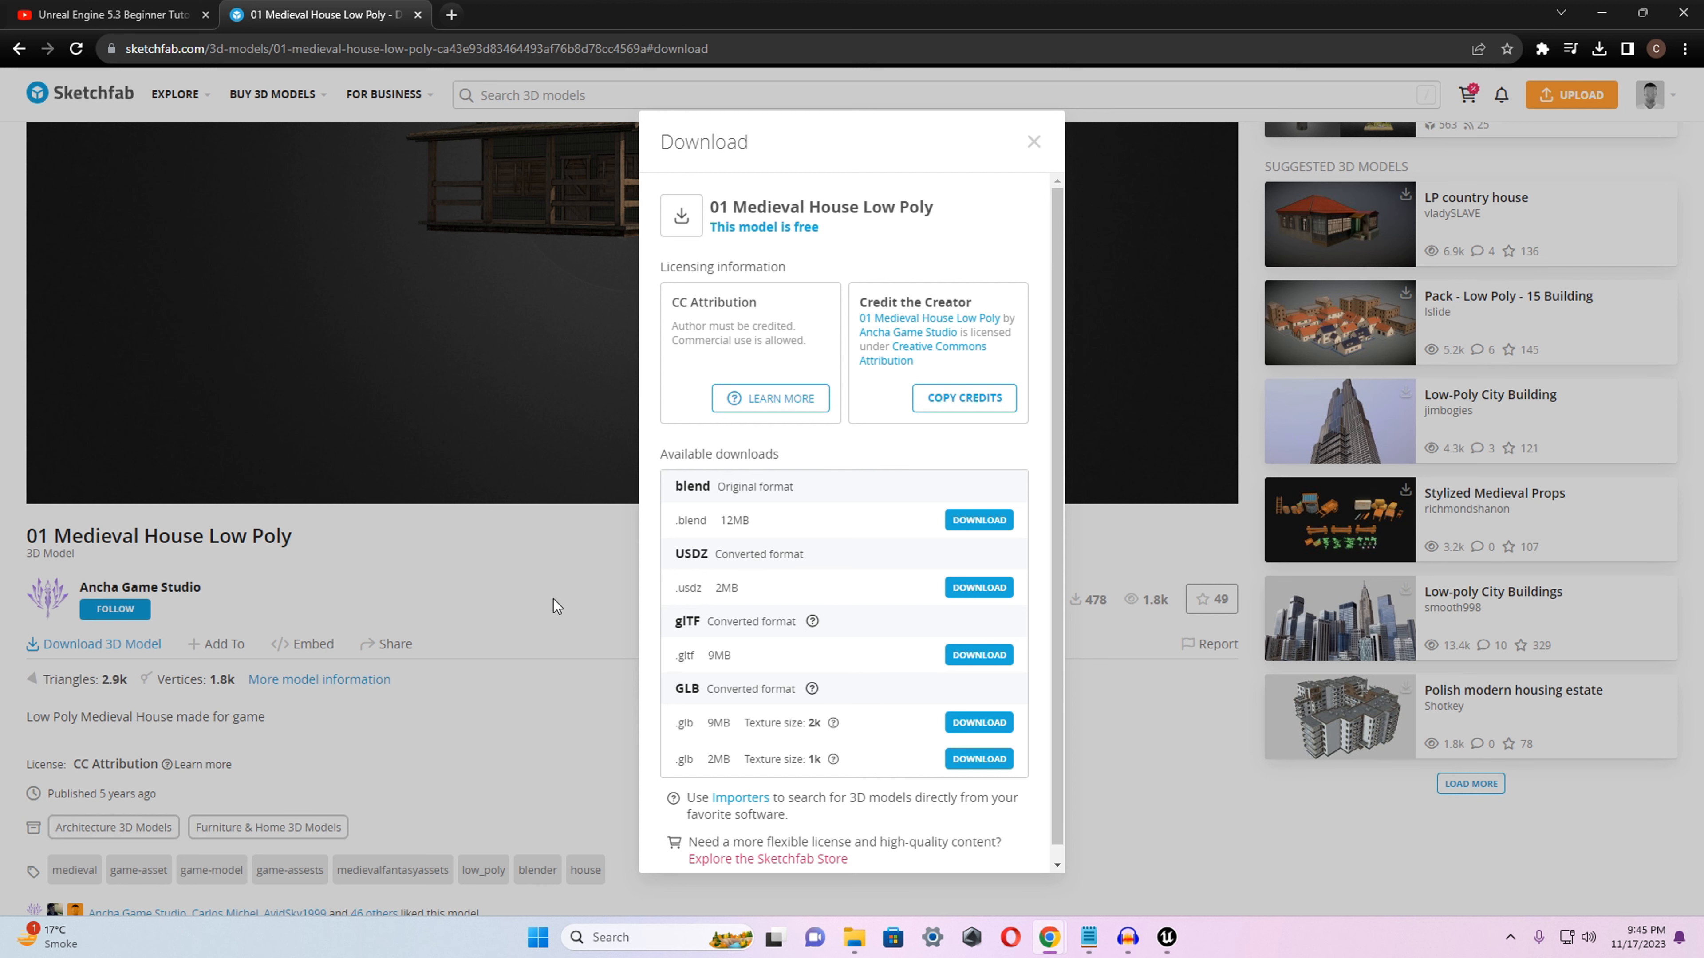
pyautogui.click(1033, 141)
pyautogui.hotkey('alt', 'Tab')
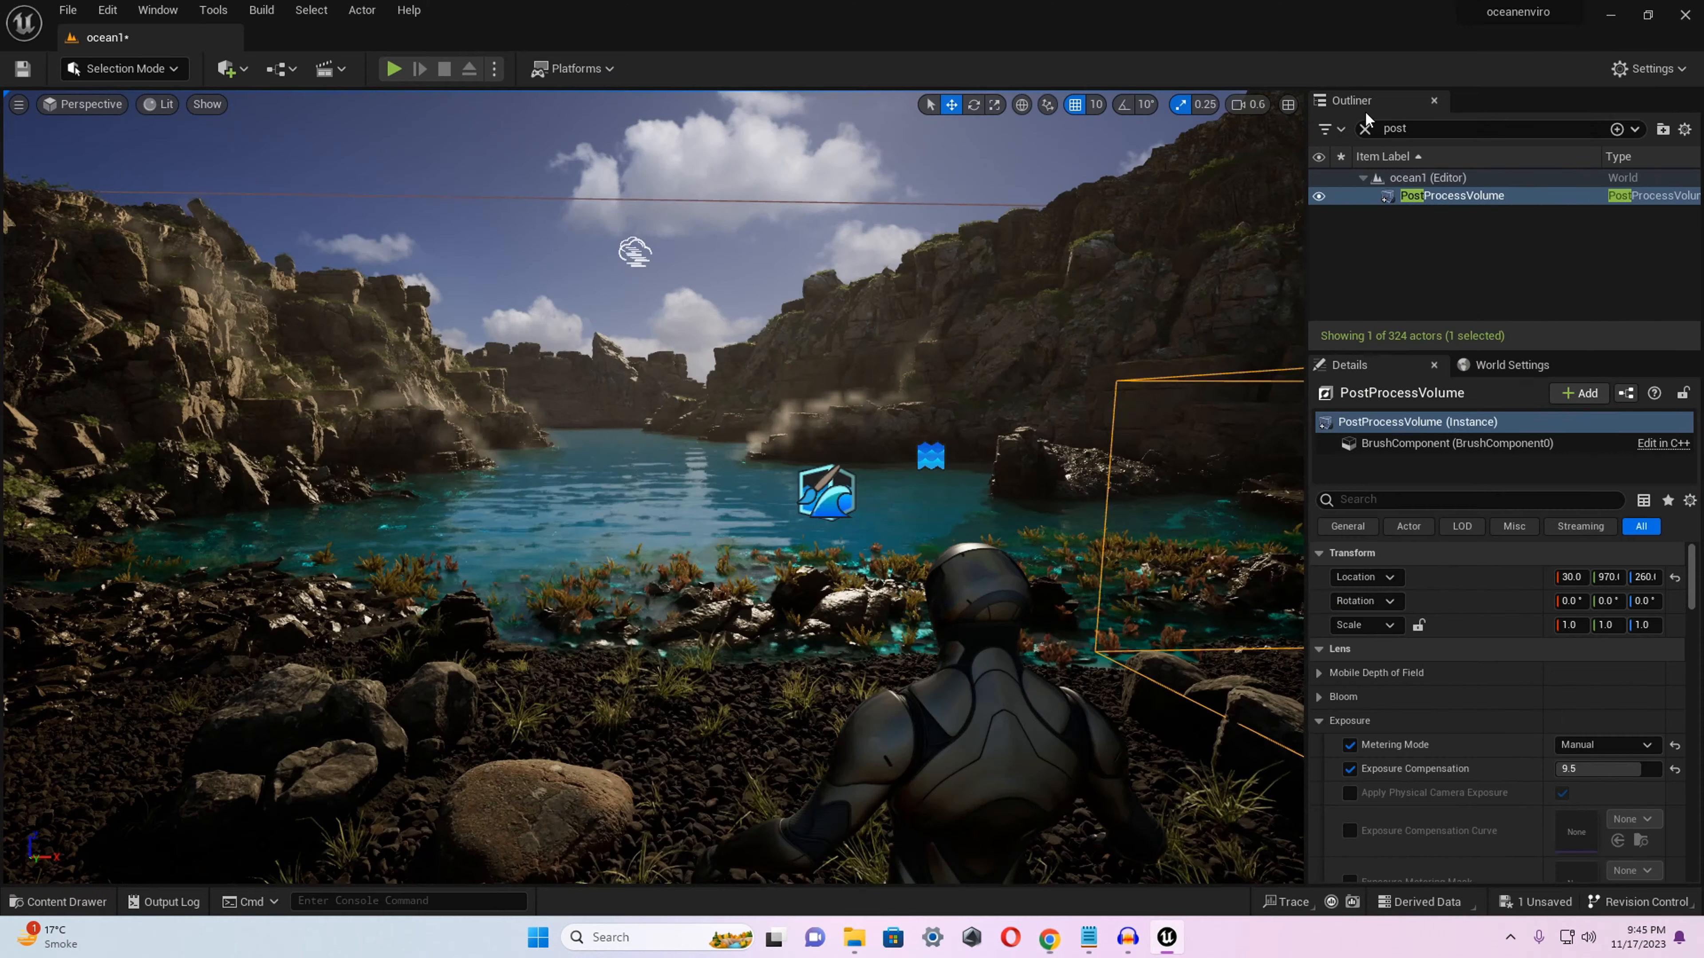
# Open the project's house folder in the Content Browser to view the medieval house assets.
pyautogui.press('d')
pyautogui.moveTo(980, 505)
pyautogui.mouseDown(button='right')
pyautogui.moveTo(996, 518)
pyautogui.moveTo(975, 531)
pyautogui.mouseUp(button='right')
pyautogui.press('d')
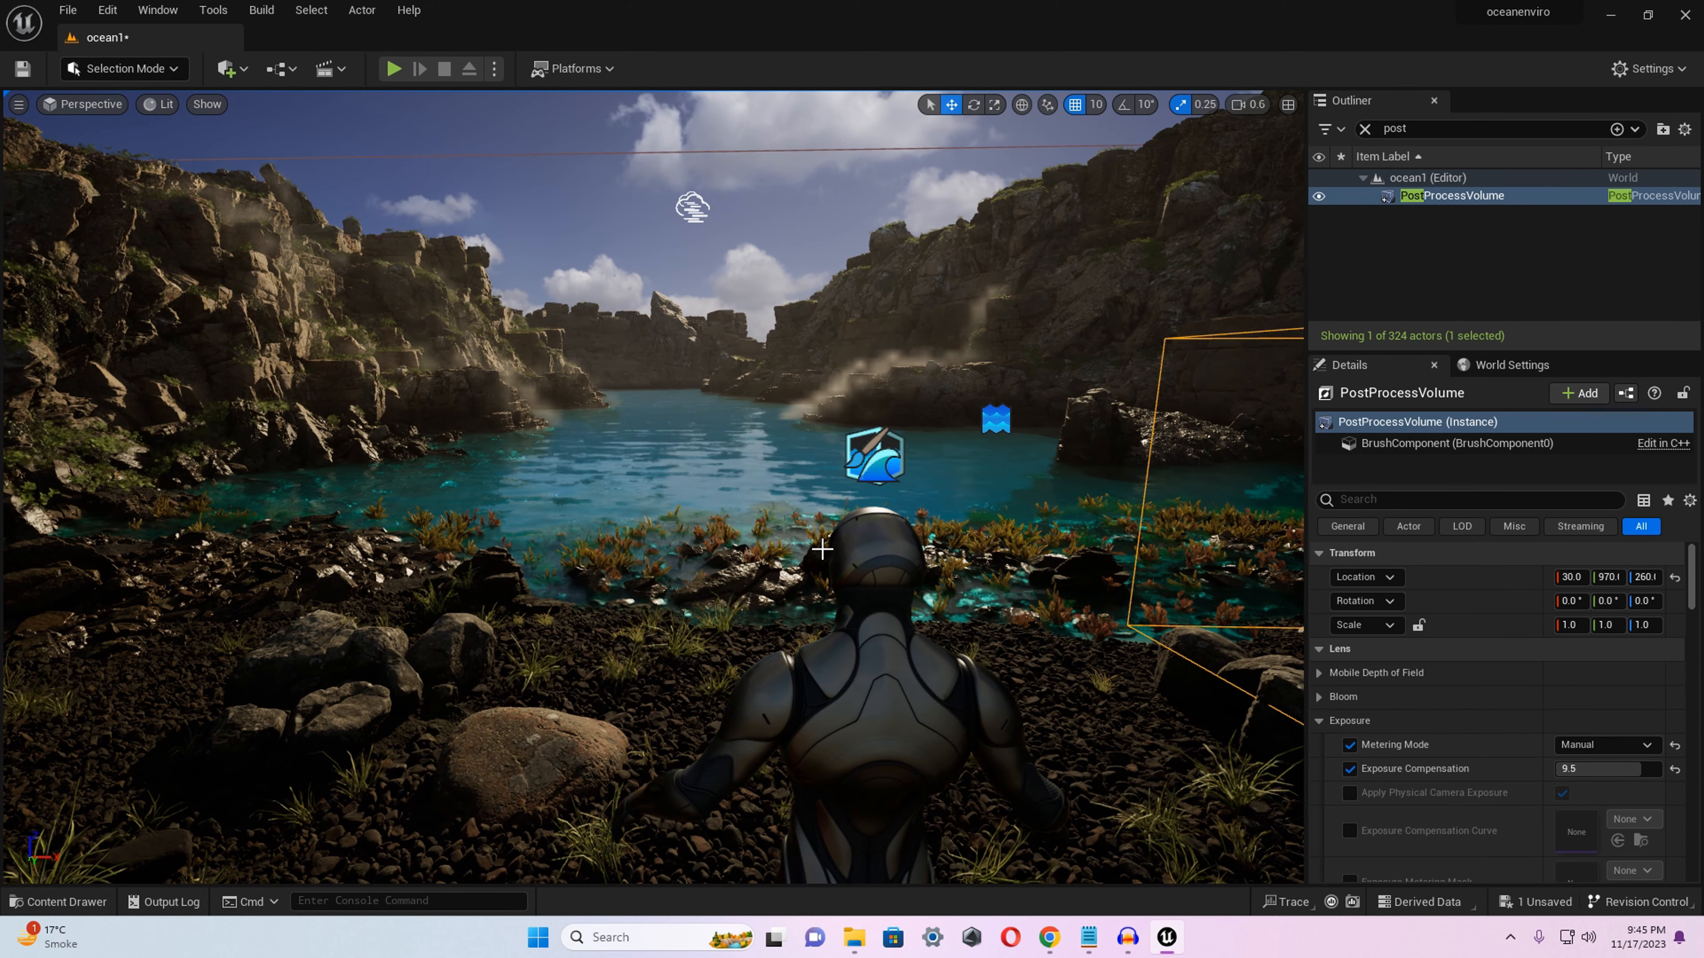
pyautogui.hotkey('ctrl', 'space')
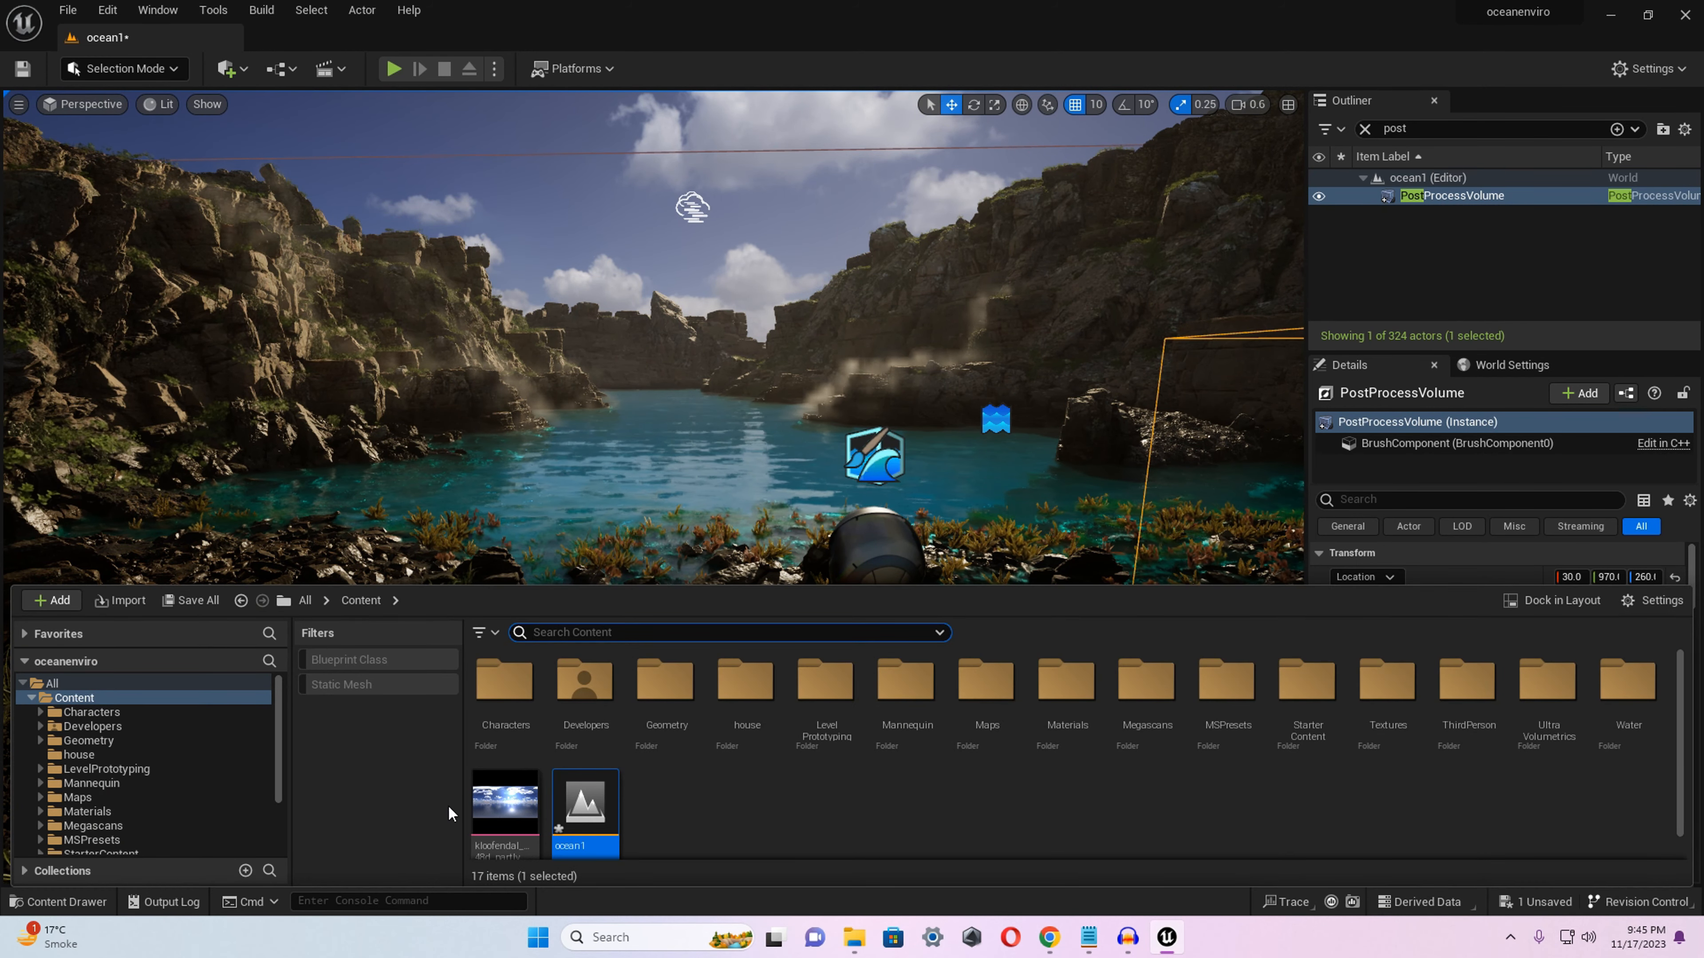
pyautogui.click(119, 753)
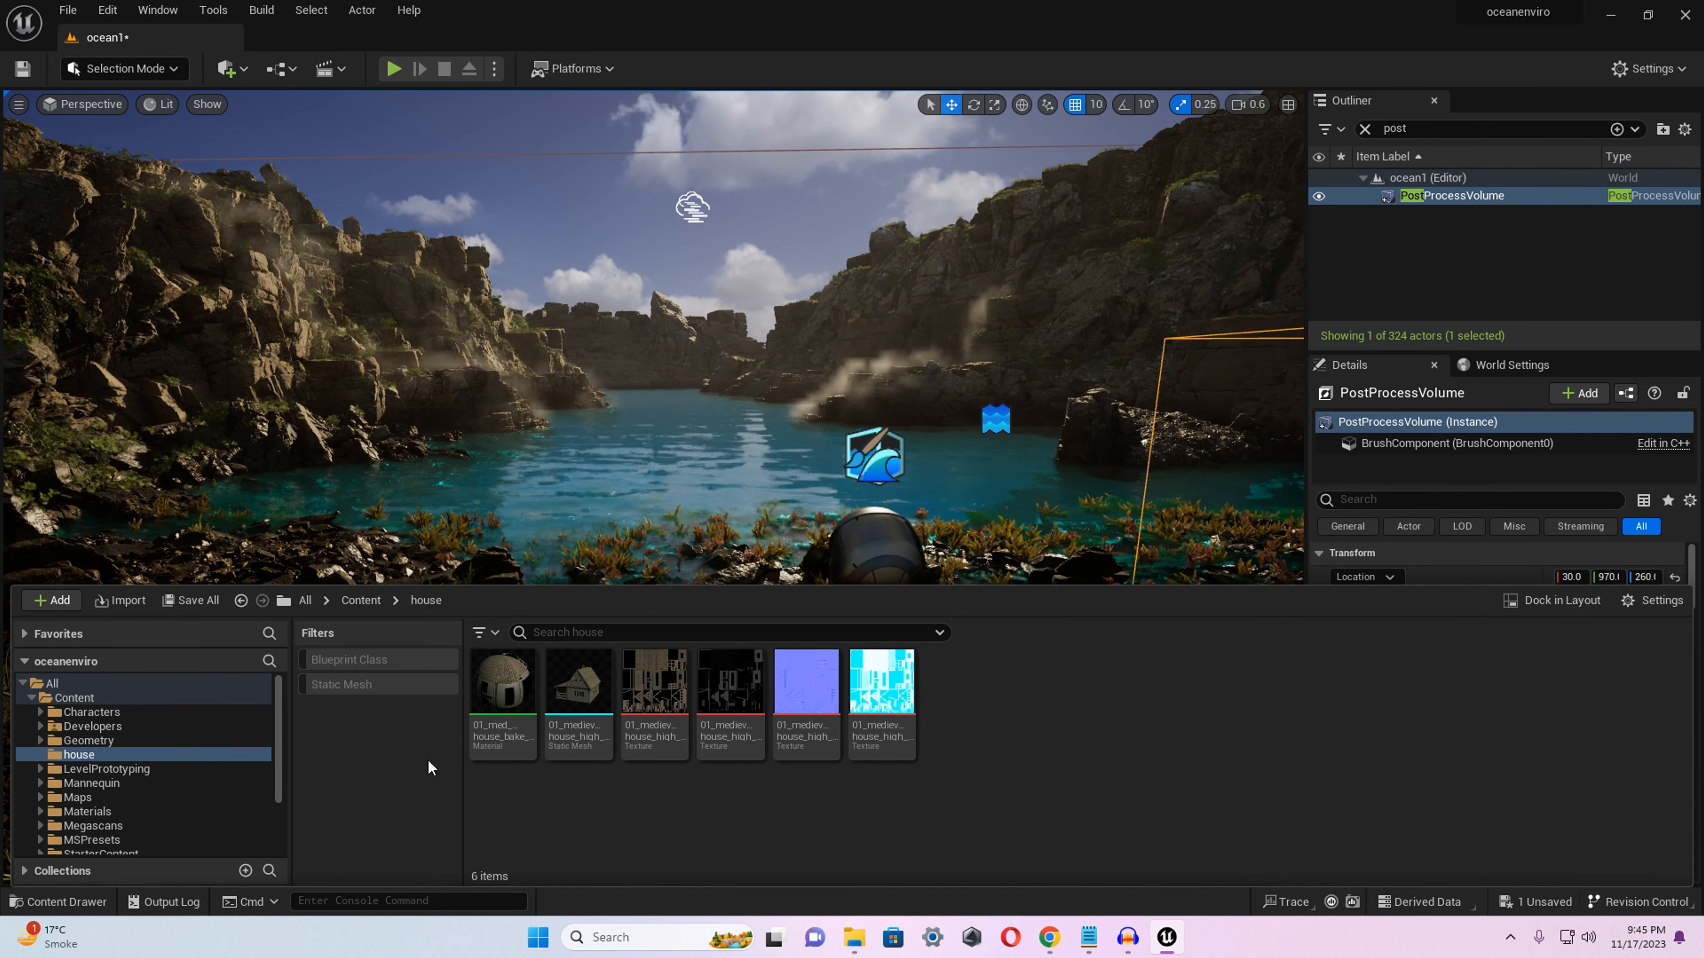
# Create a new folder in the root Content directory and delete it again.
pyautogui.click(149, 695)
pyautogui.rightClick(749, 808)
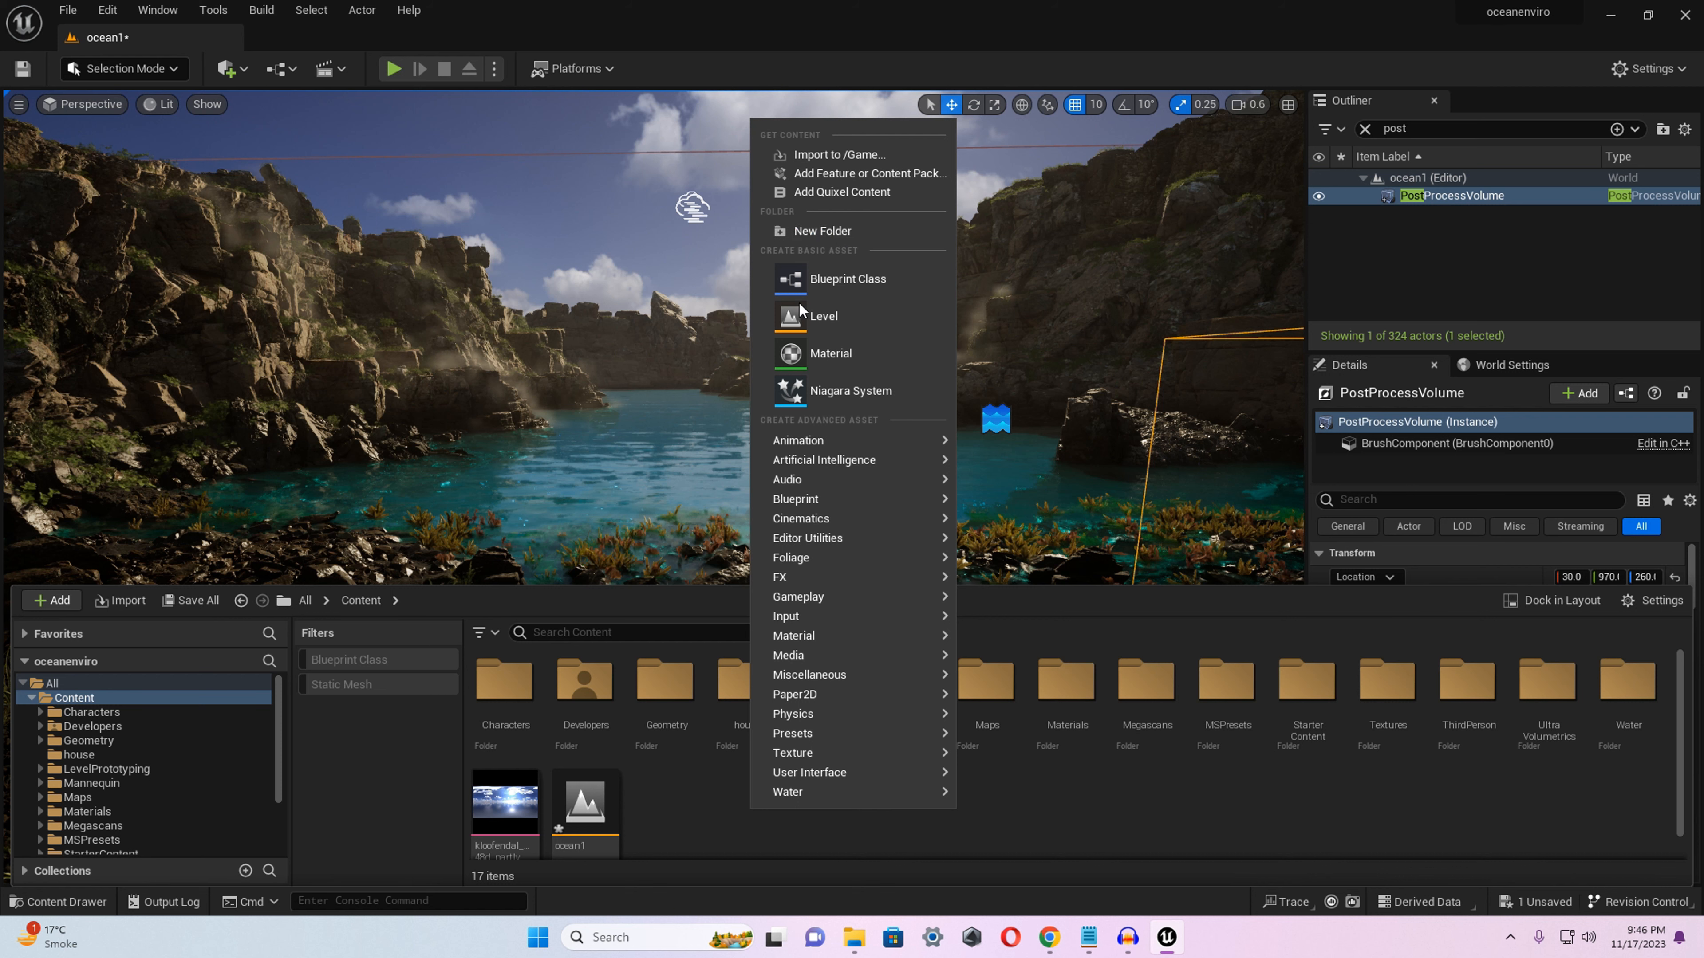
pyautogui.click(692, 857)
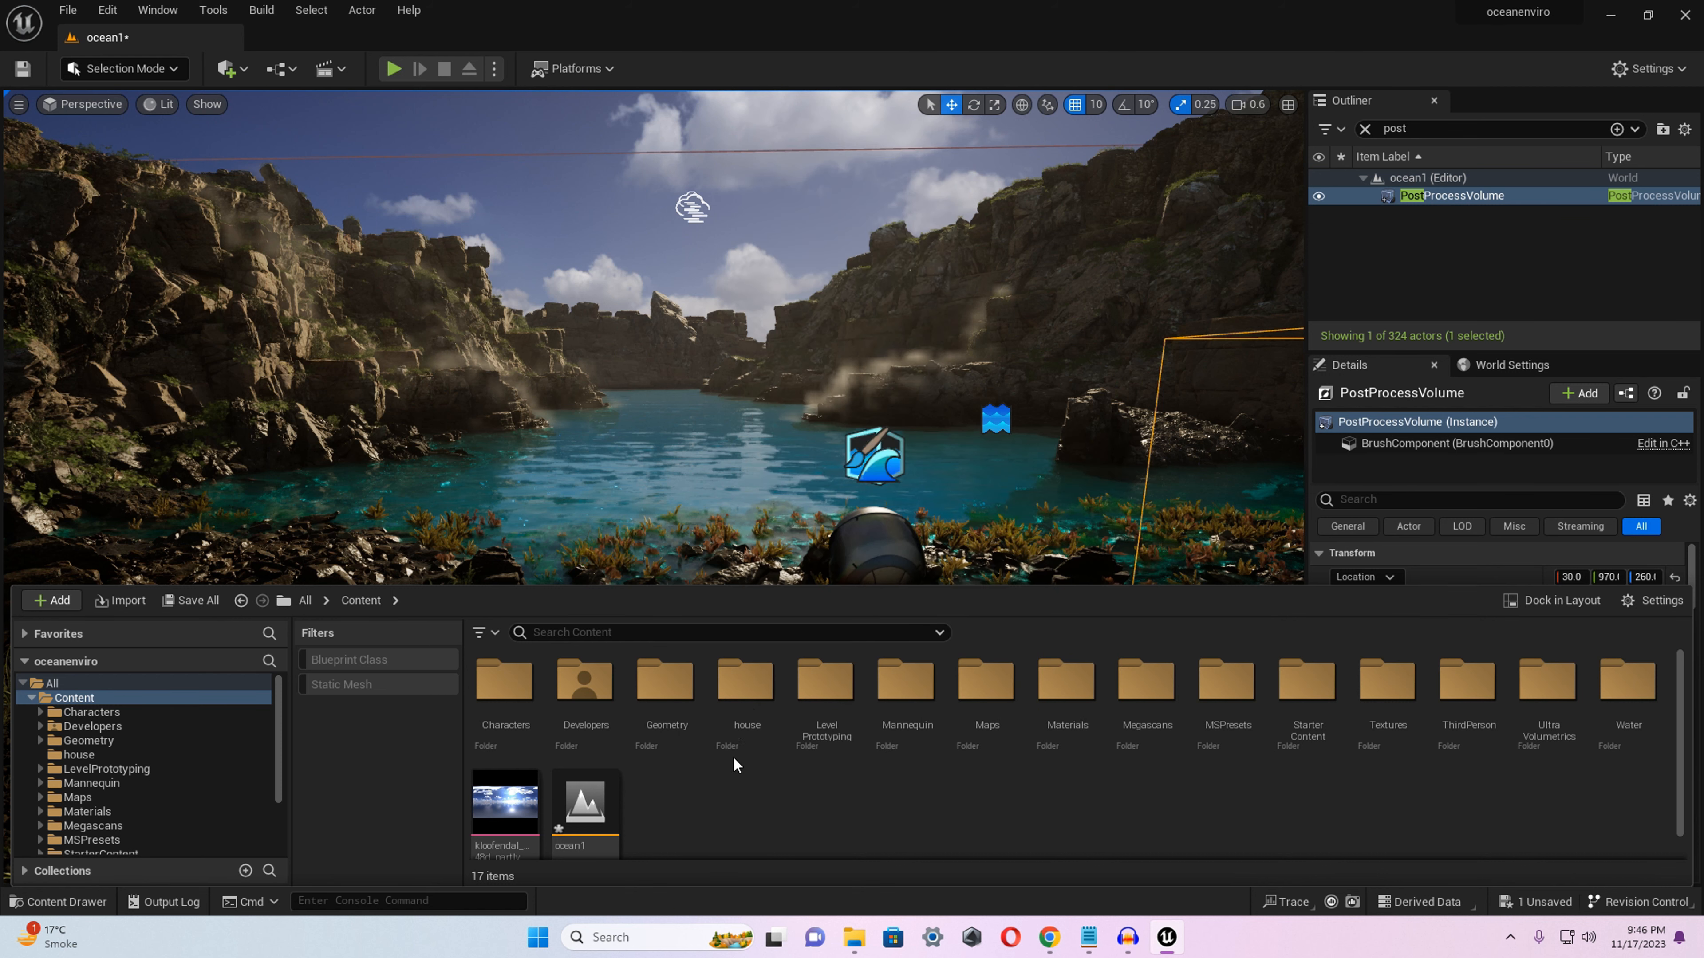
pyautogui.rightClick(736, 834)
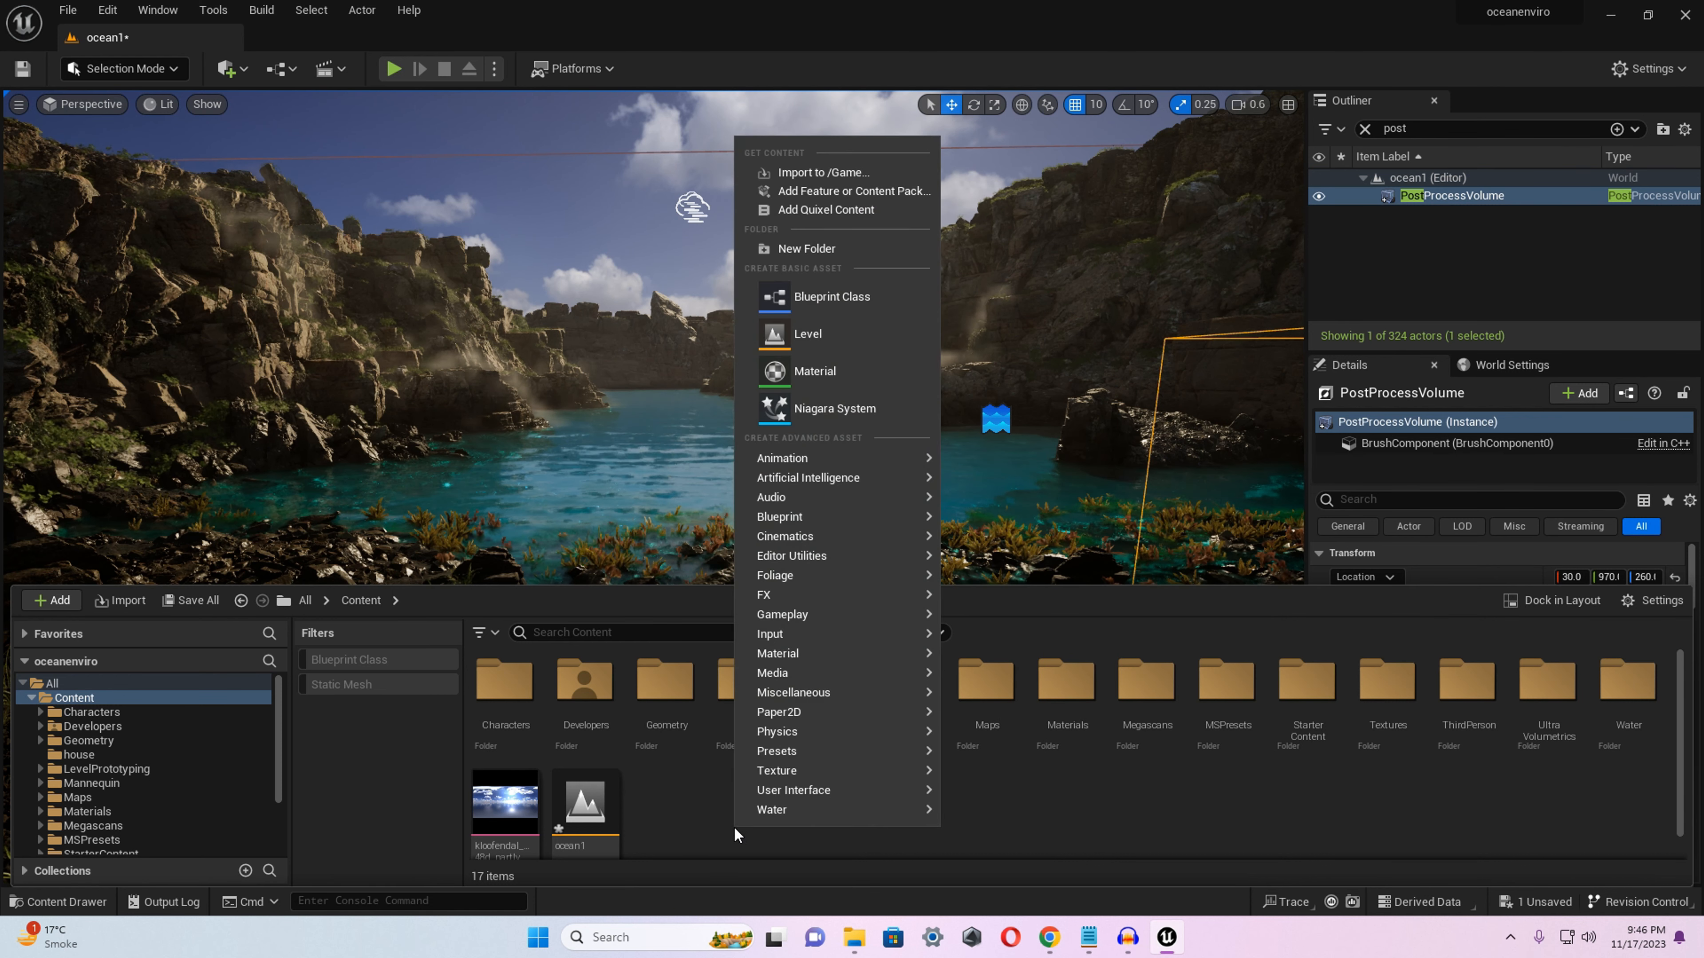
pyautogui.click(835, 247)
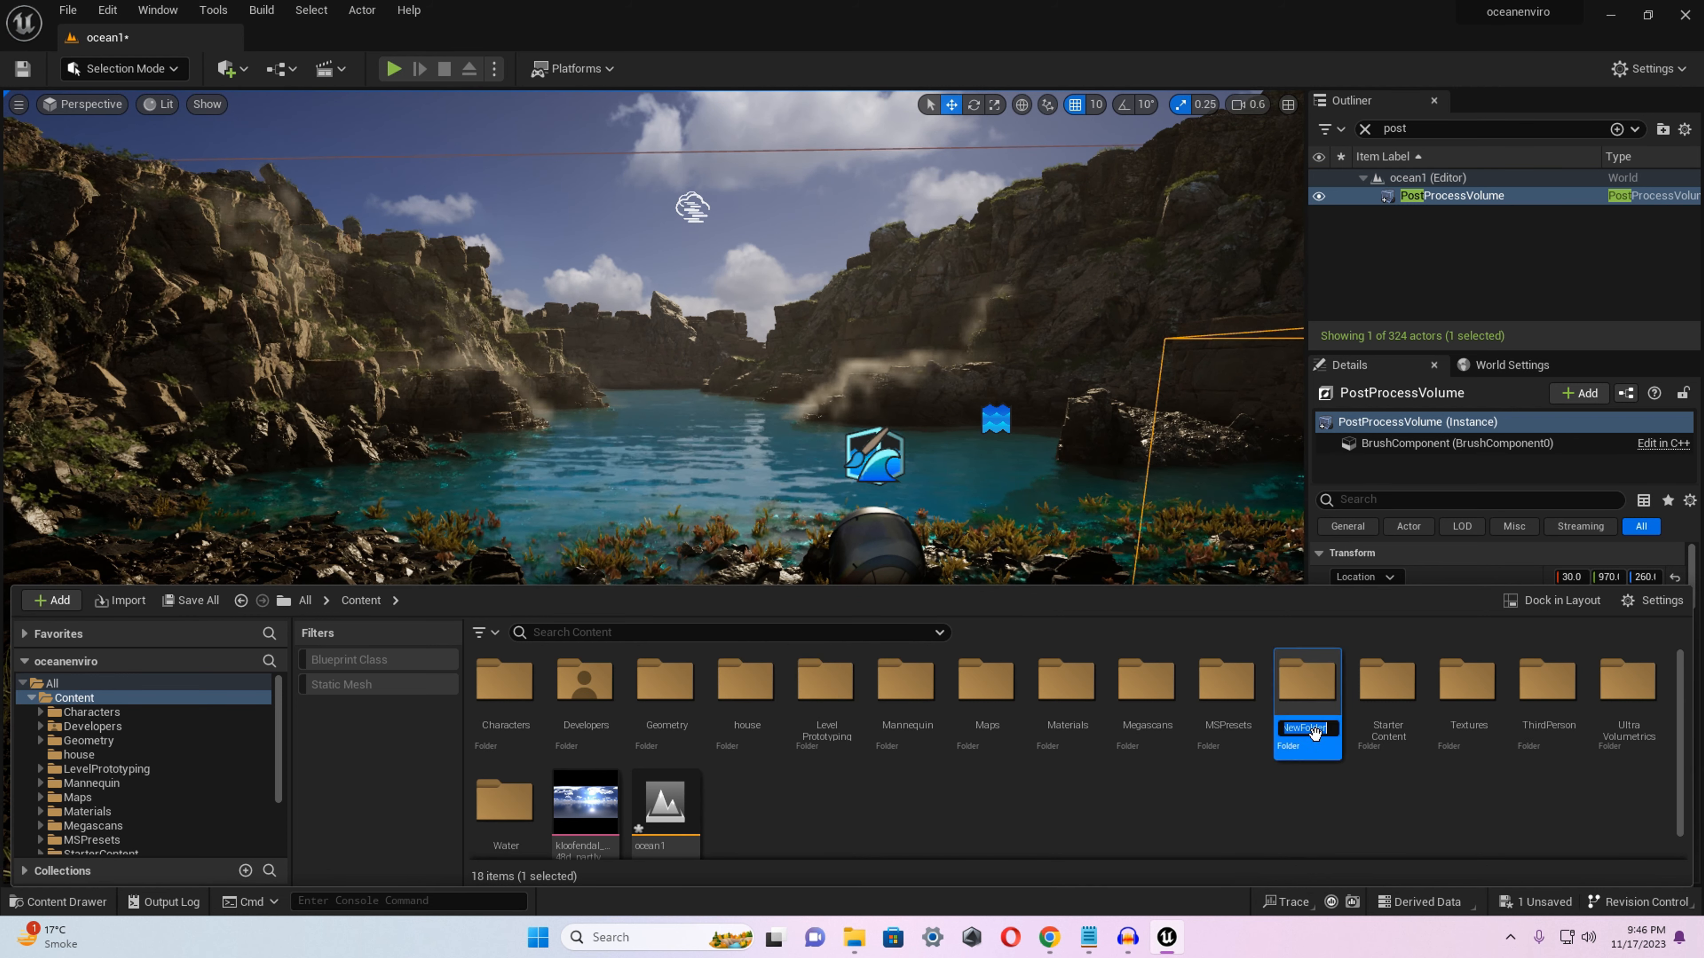
pyautogui.press('Return')
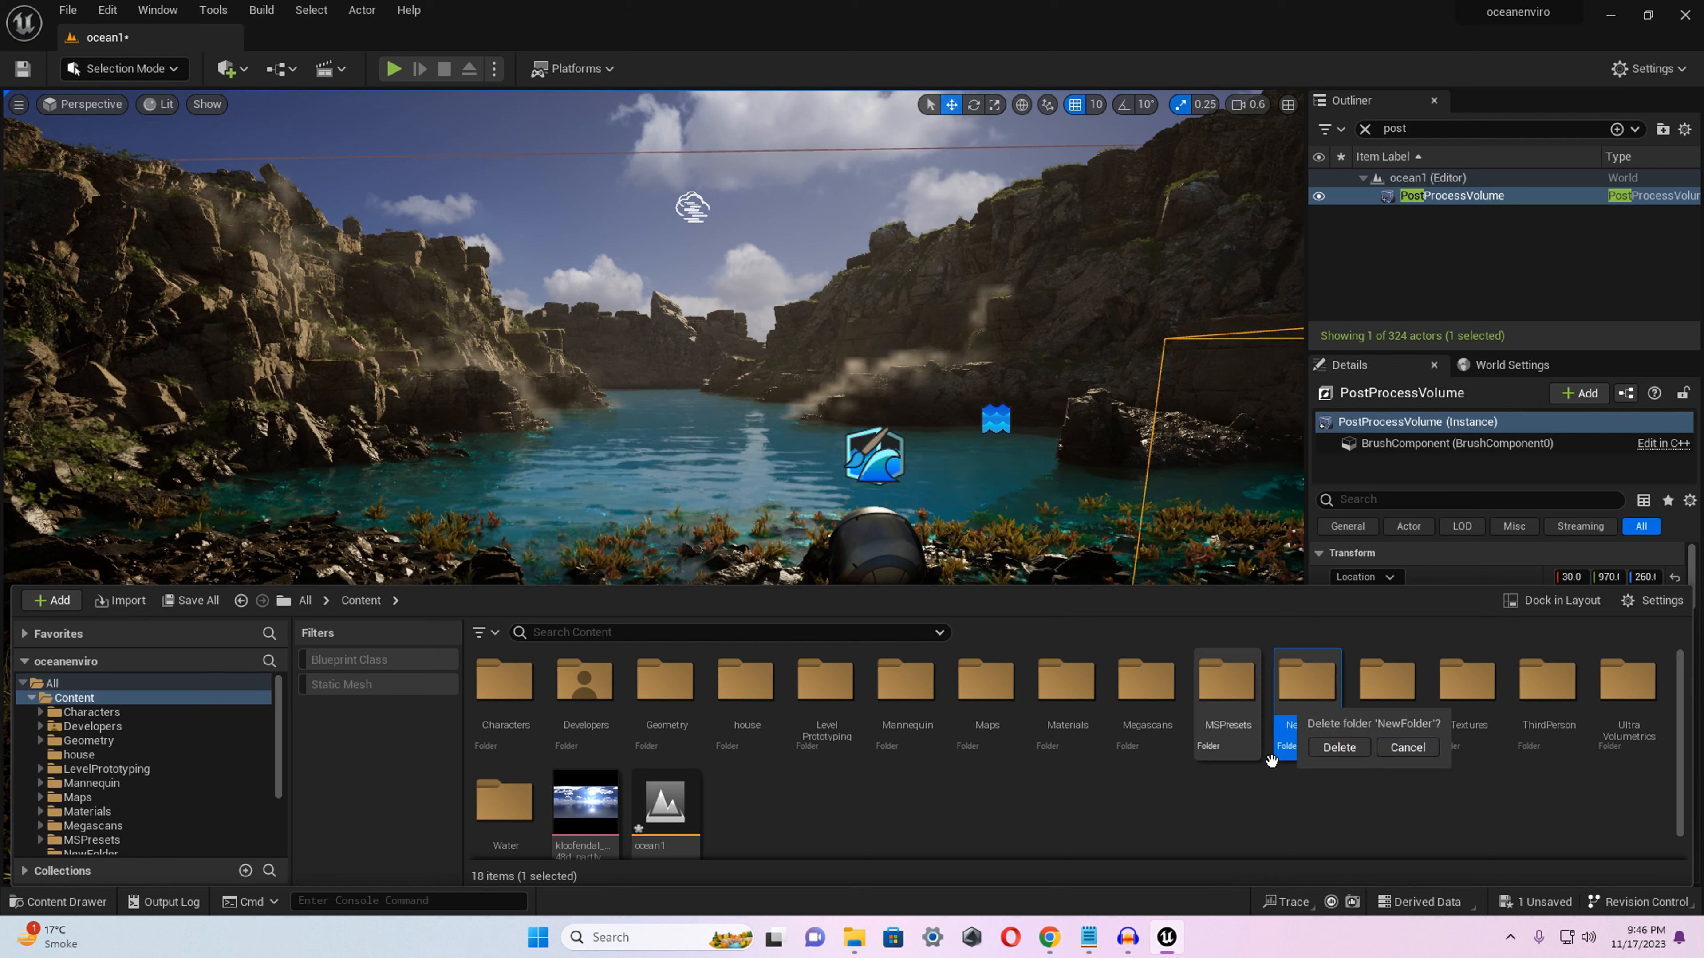
# Start an import into the house folder, select 01_medieval_house_high_poly.glb from New Volume (F:), and cancel it.
pyautogui.doubleClick(746, 679)
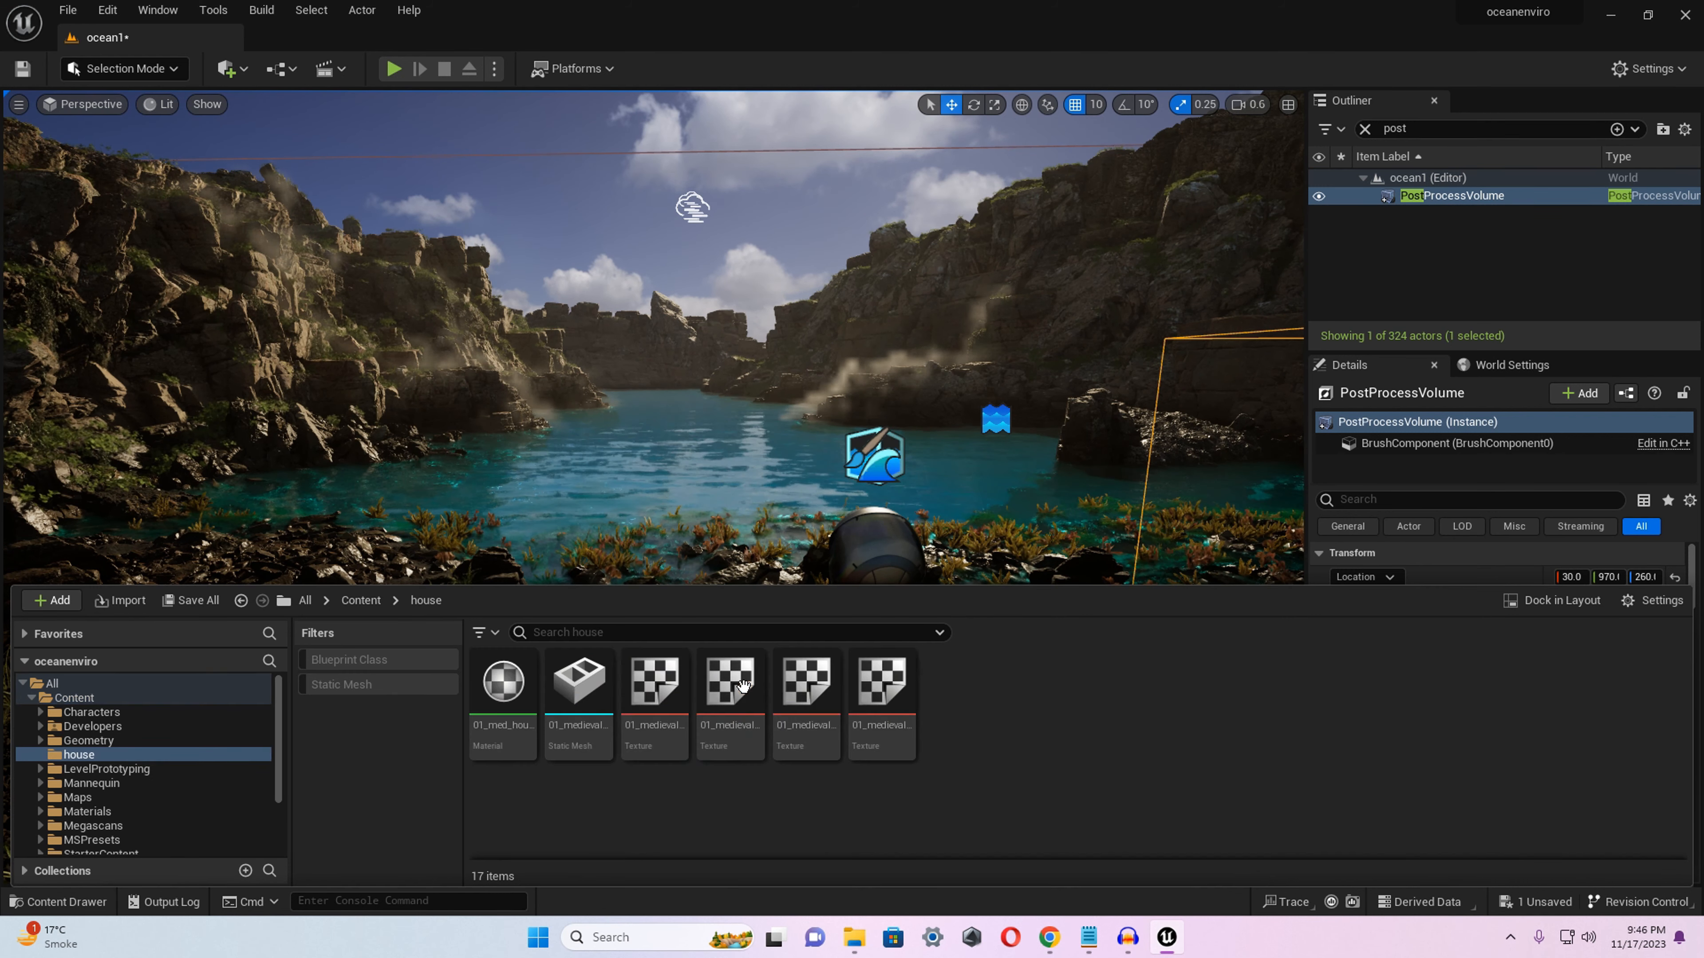
pyautogui.rightClick(940, 804)
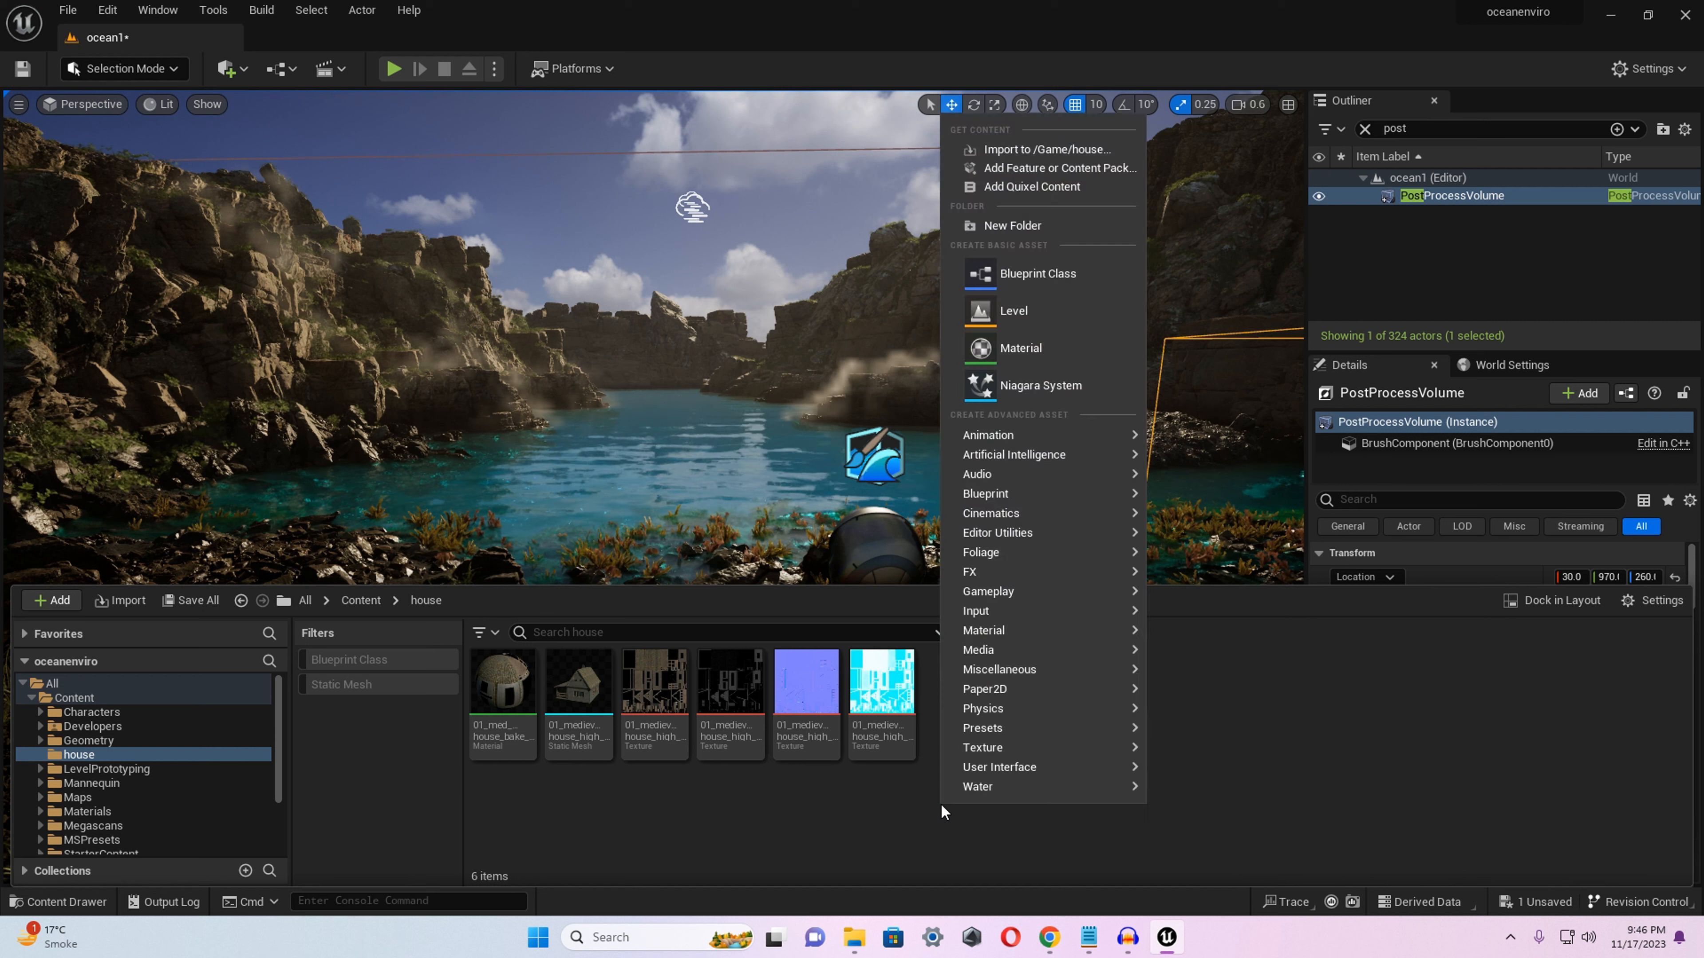
pyautogui.click(1108, 154)
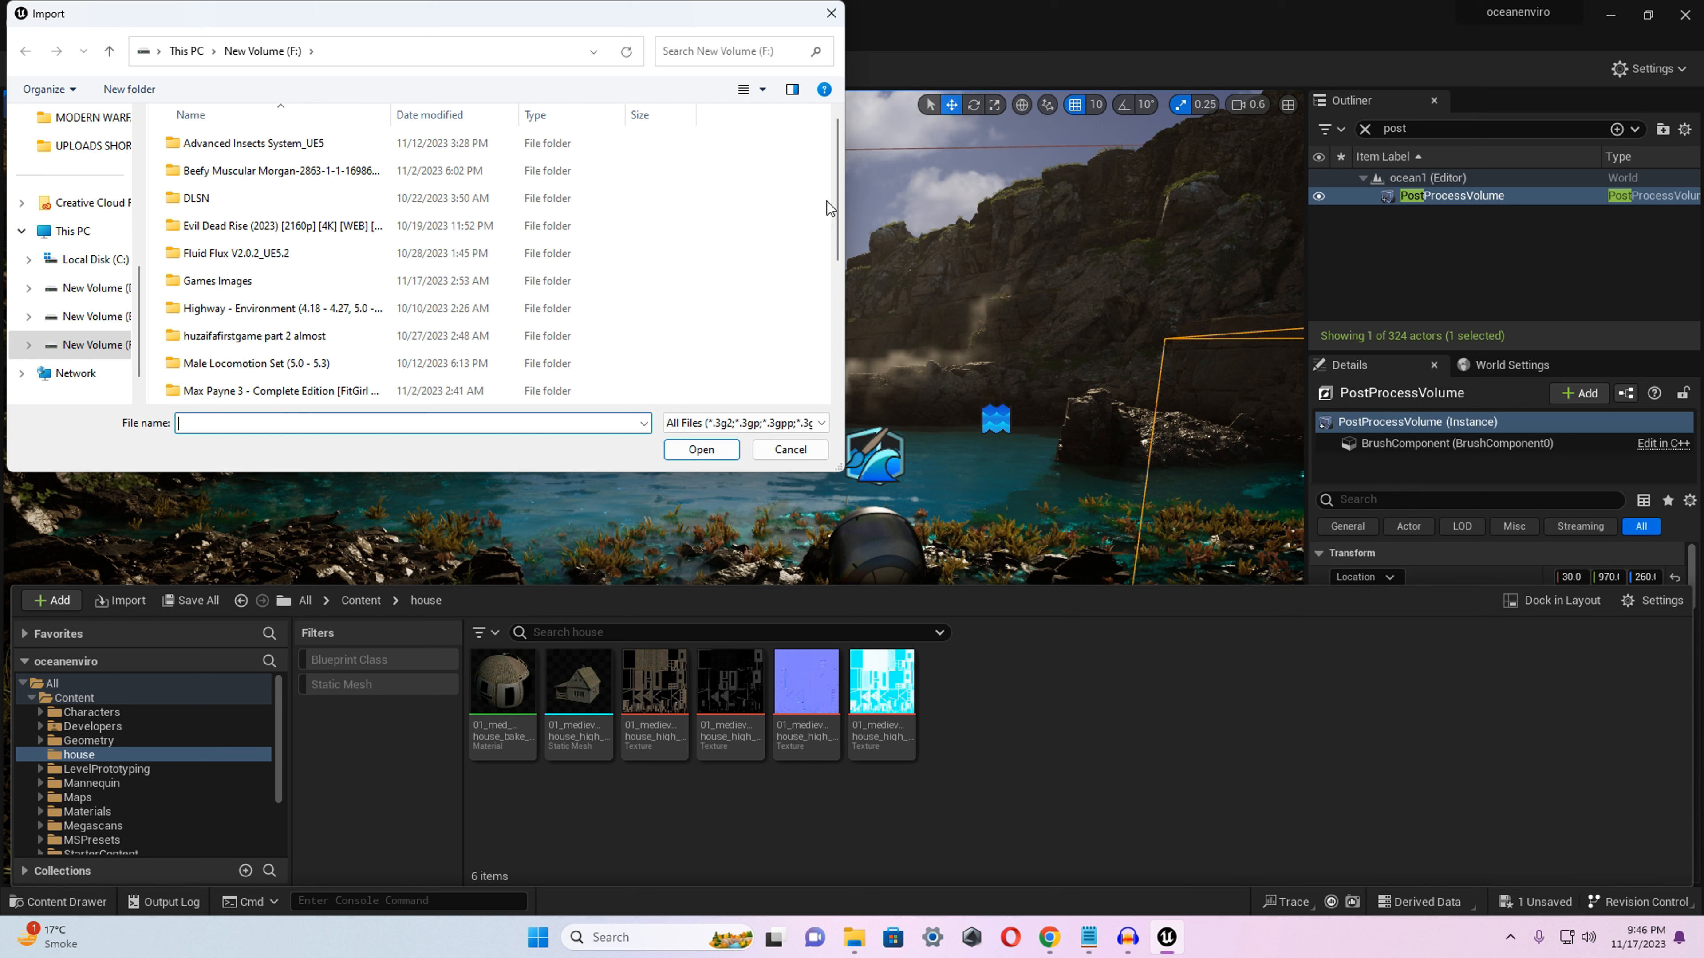
pyautogui.moveTo(840, 197); pyautogui.dragTo(830, 336)
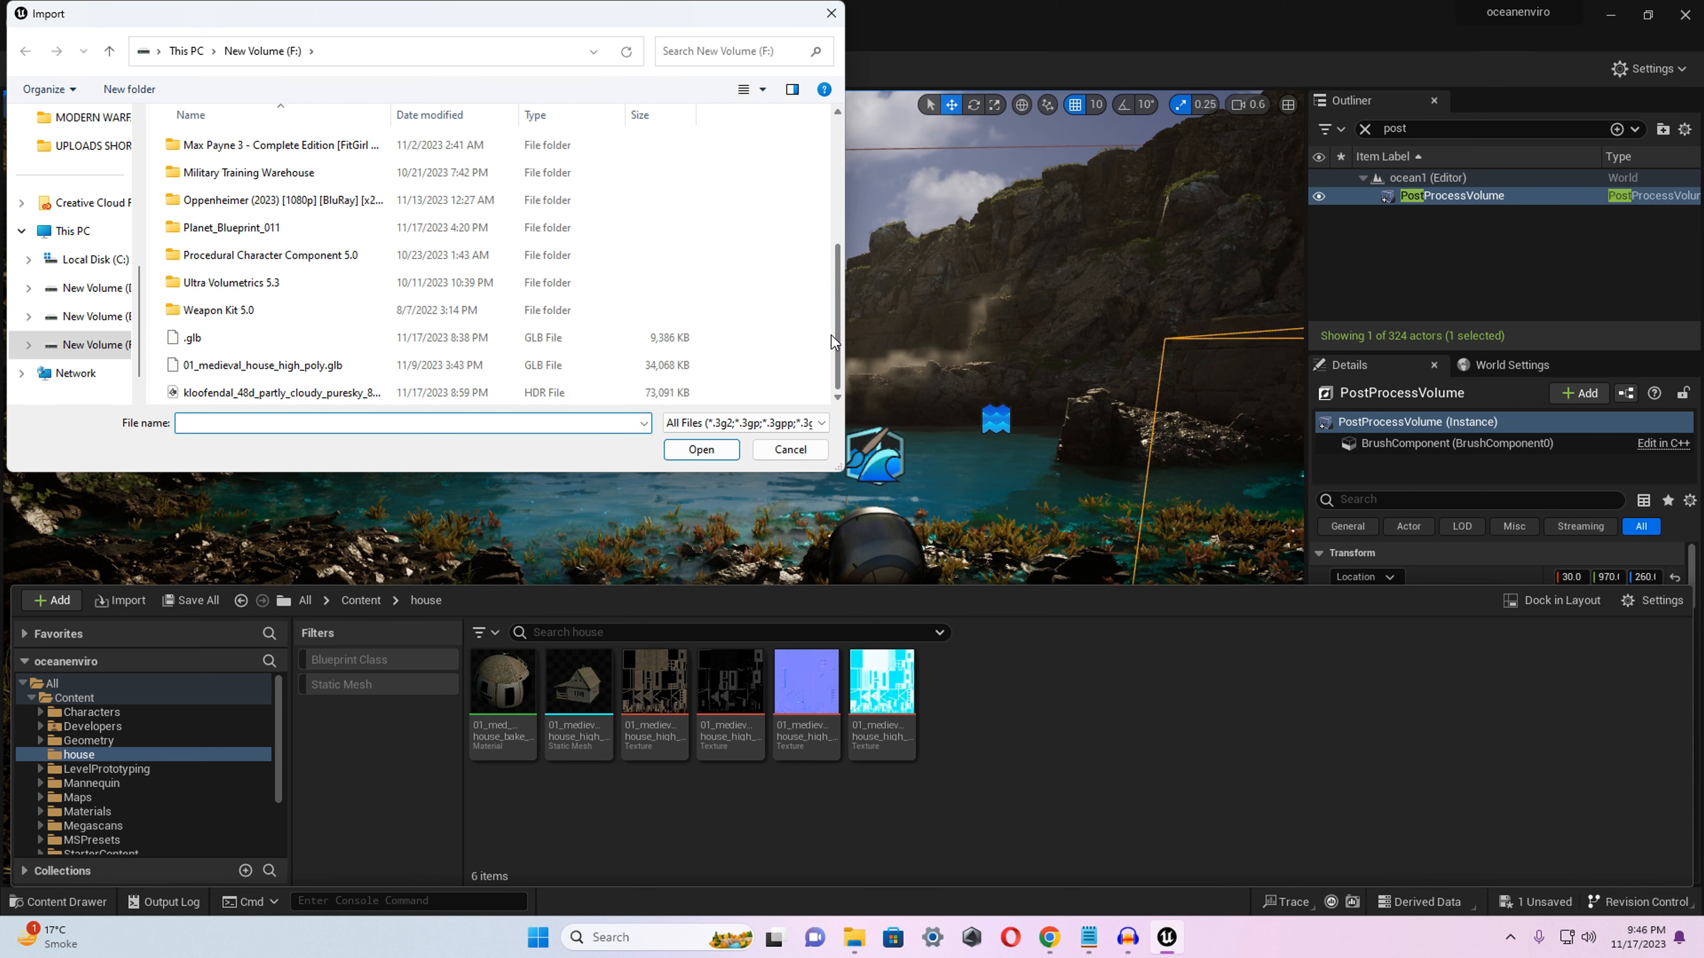
pyautogui.click(296, 366)
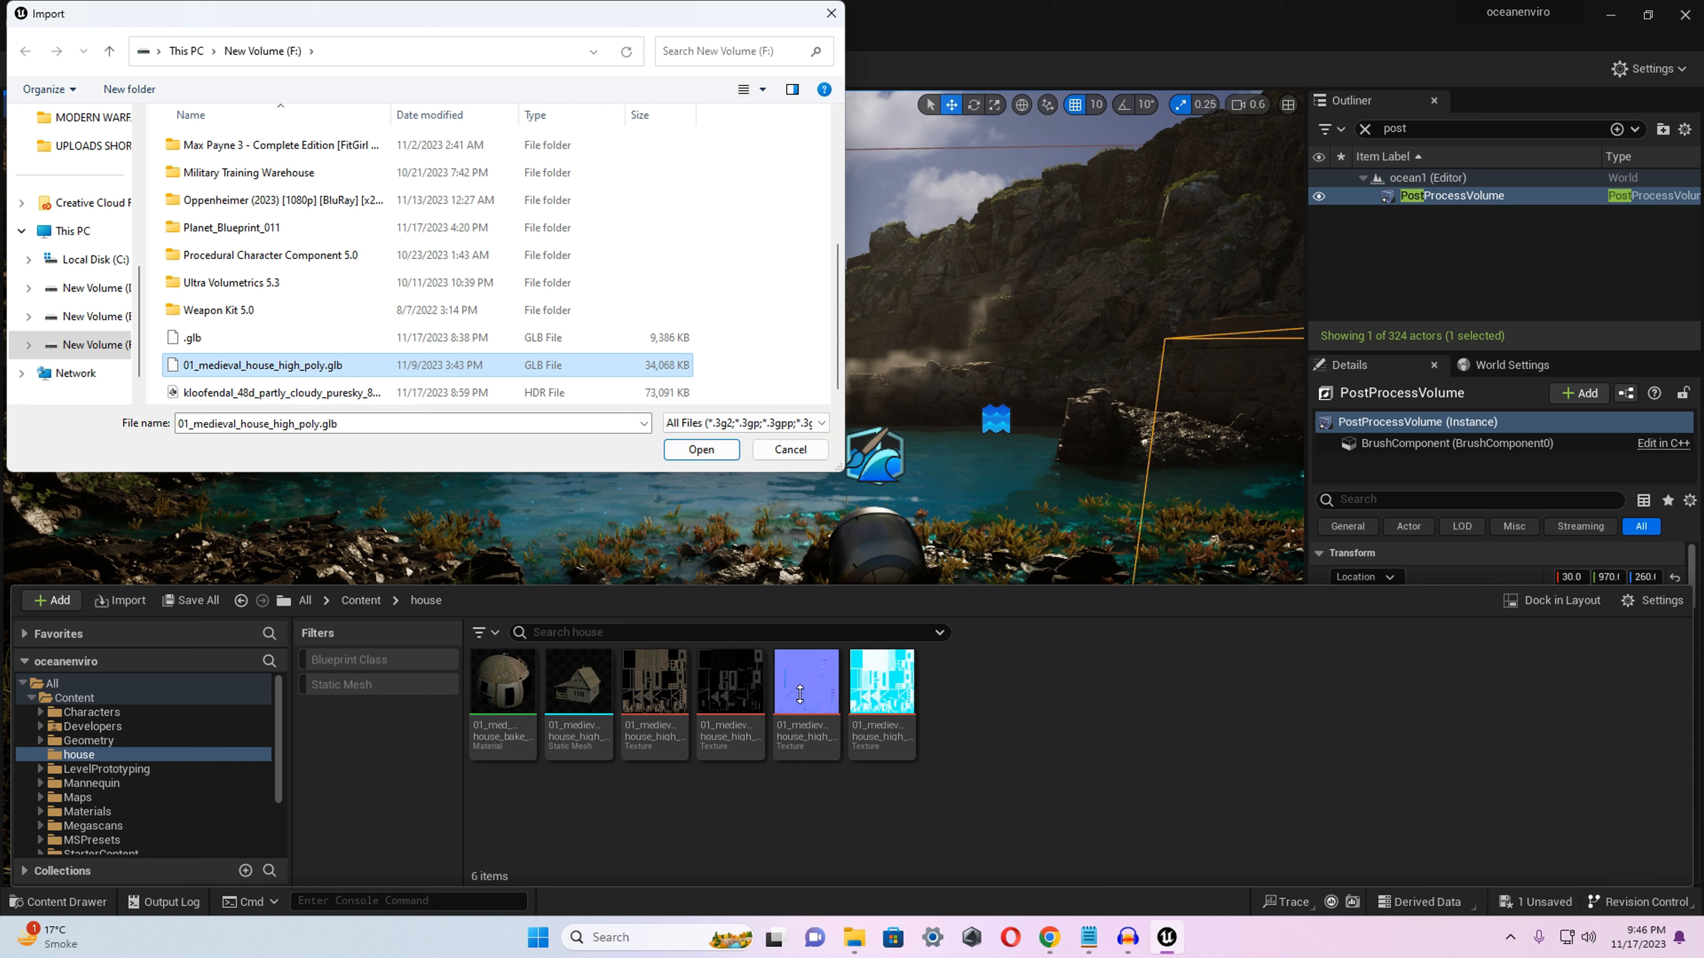
pyautogui.click(799, 450)
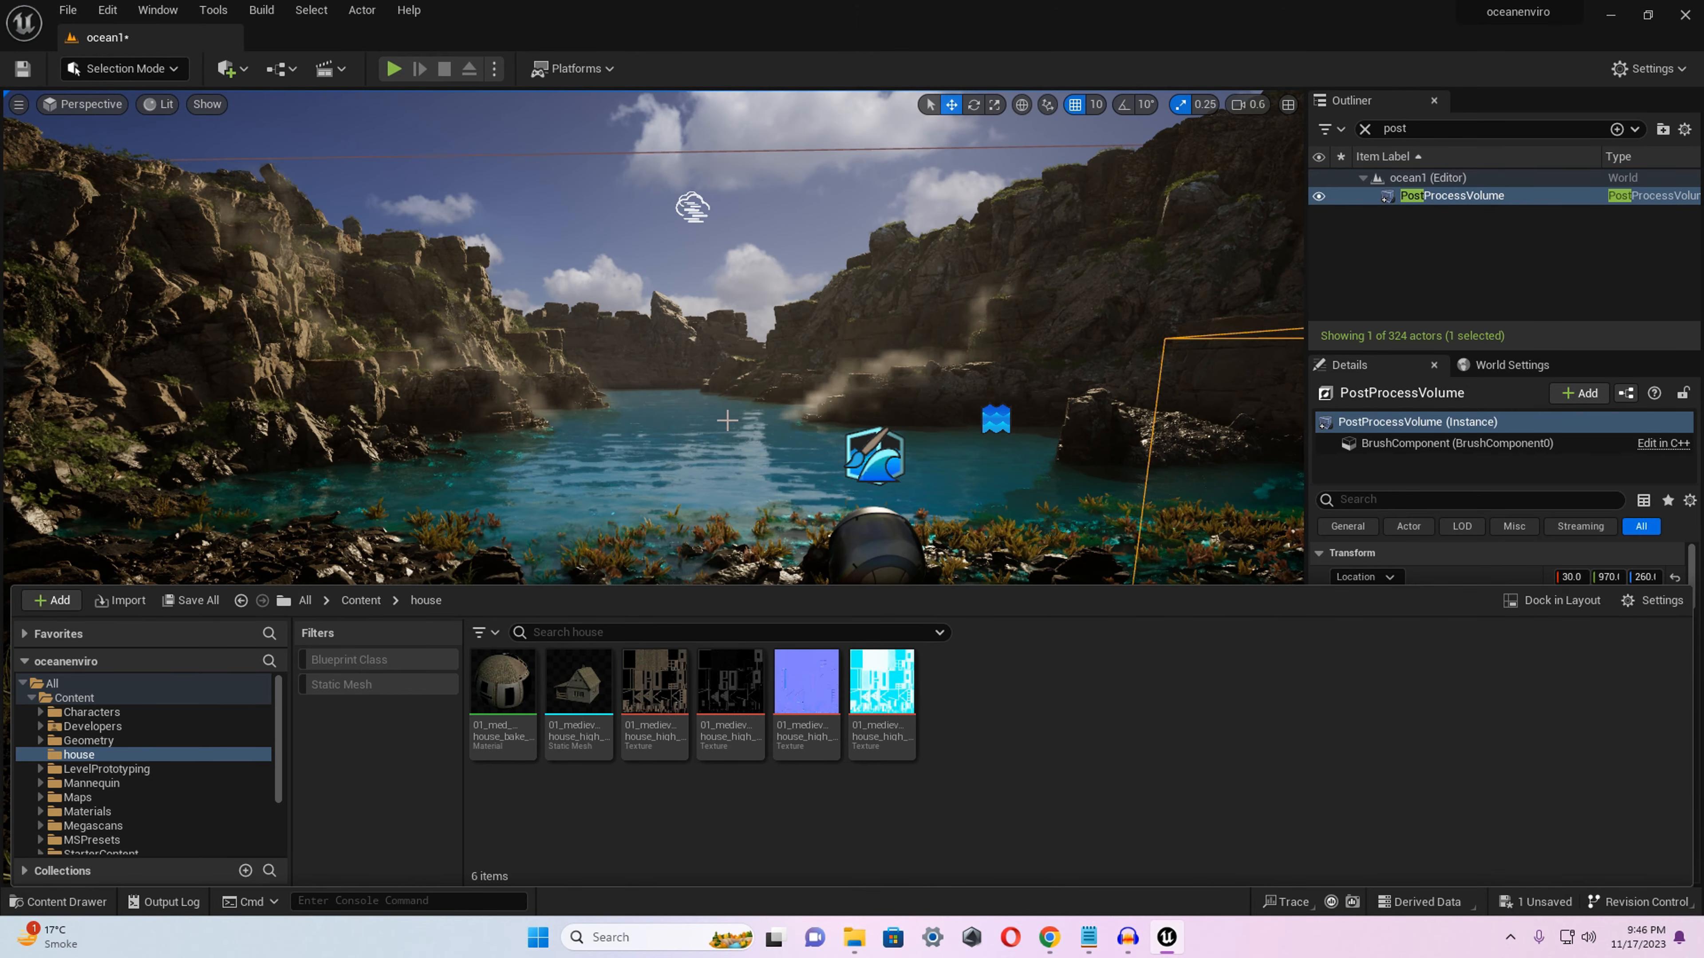
# Place the 01_medieval_house_high_poly mesh on the open ground behind the character and raise it to sit on the floor at about Z 470.
pyautogui.moveTo(799, 449); pyautogui.dragTo(334, 461, button='right')
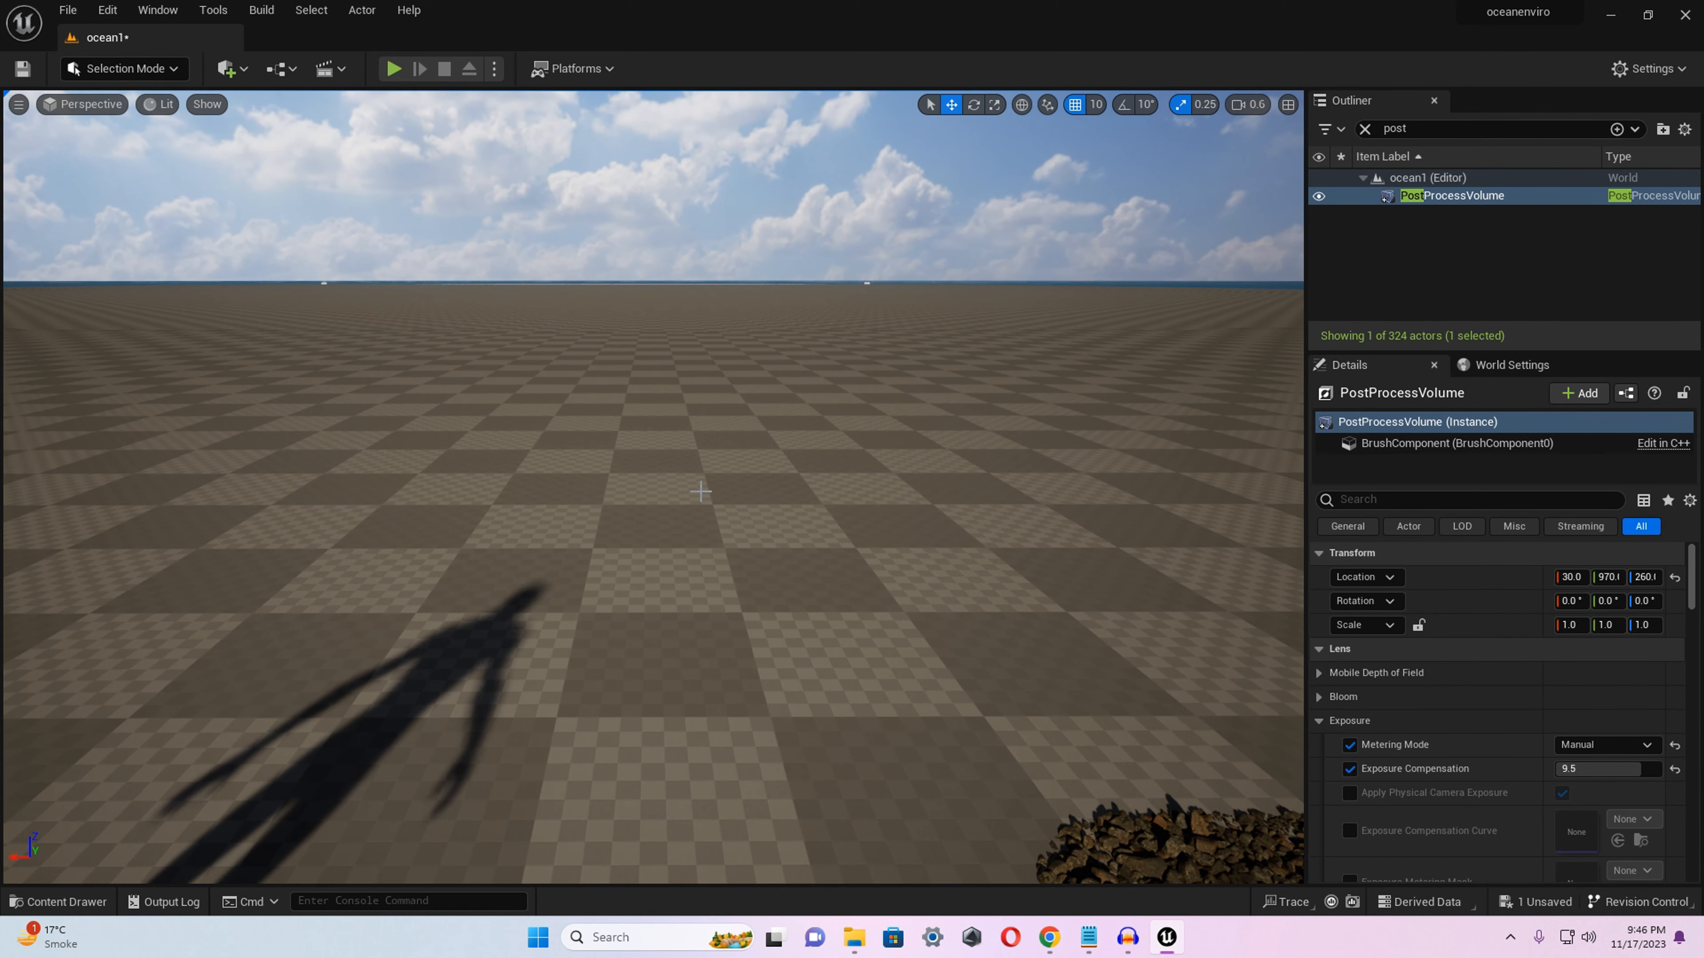
pyautogui.hotkey('ctrl', 'space')
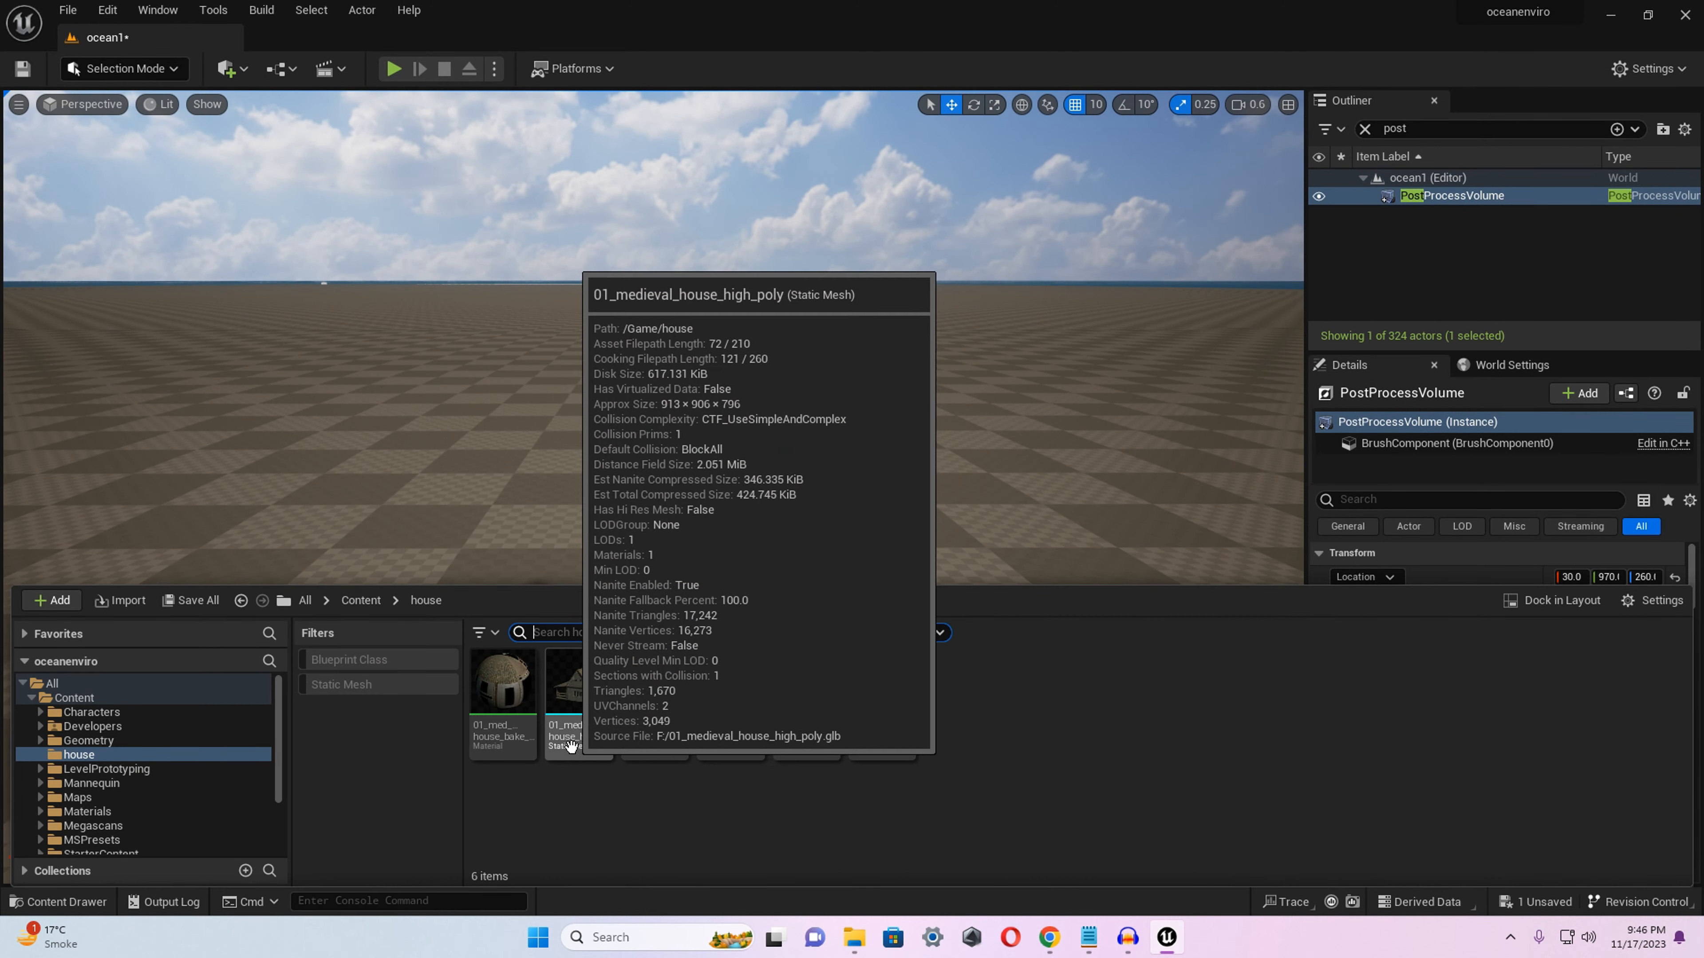
pyautogui.moveTo(557, 742); pyautogui.dragTo(738, 457)
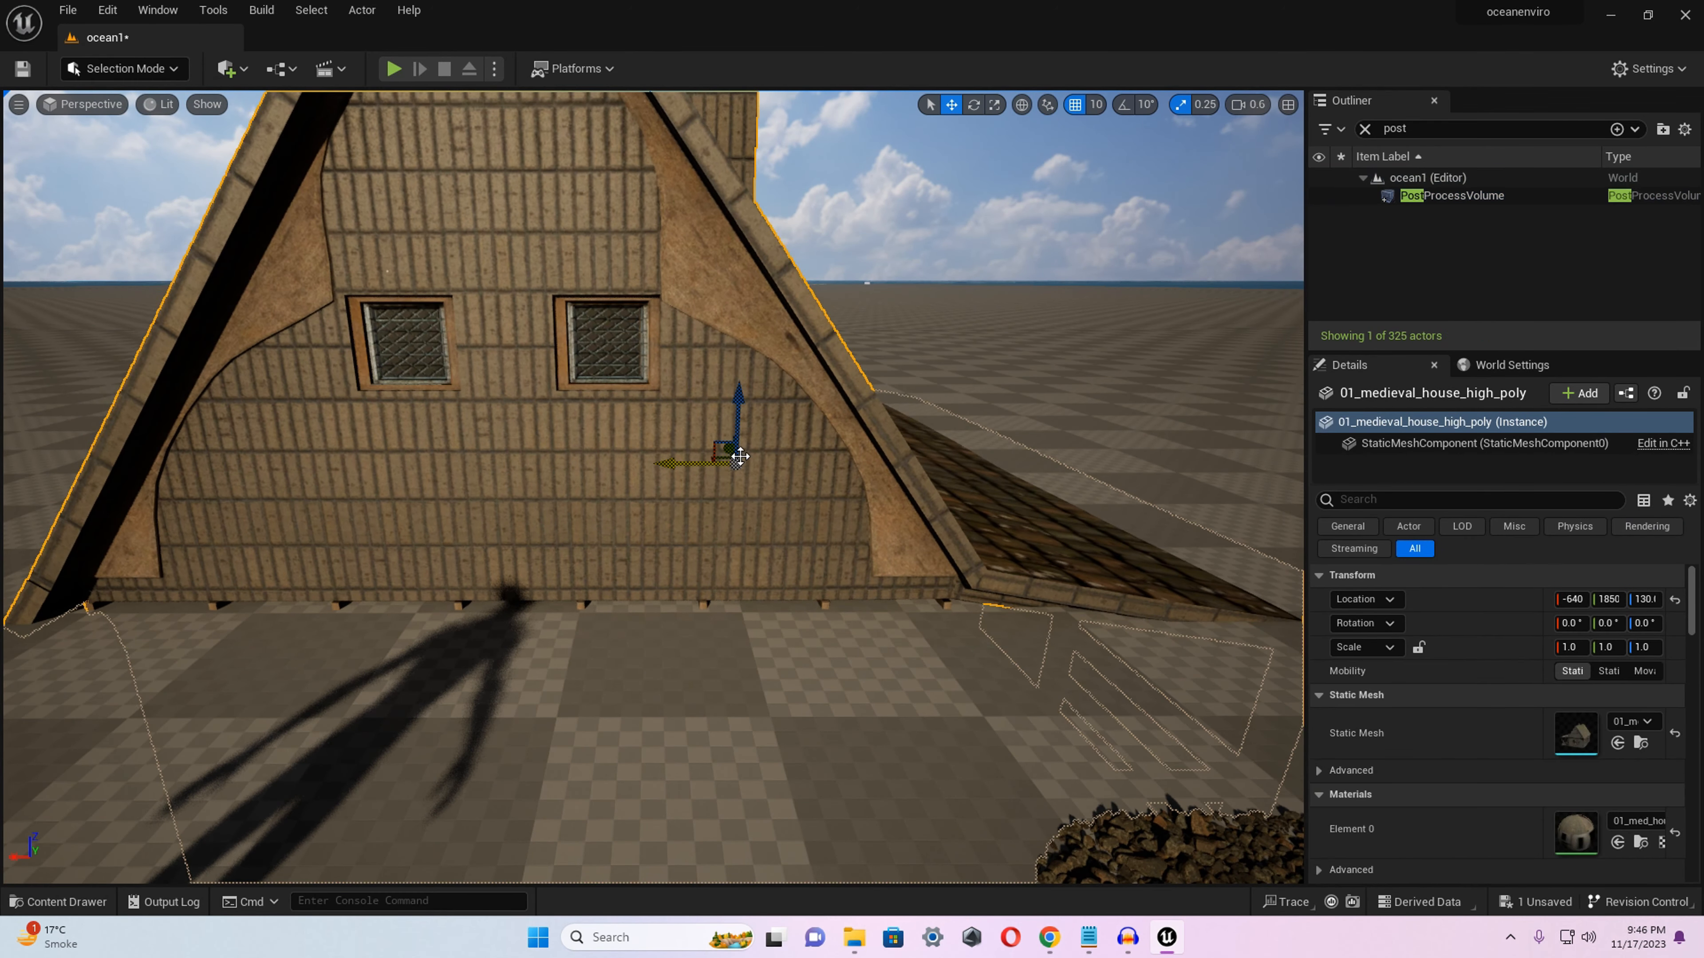
pyautogui.scroll(-3, 746, 449)
pyautogui.moveTo(718, 397); pyautogui.dragTo(724, 111)
pyautogui.scroll(-5, 757, 265)
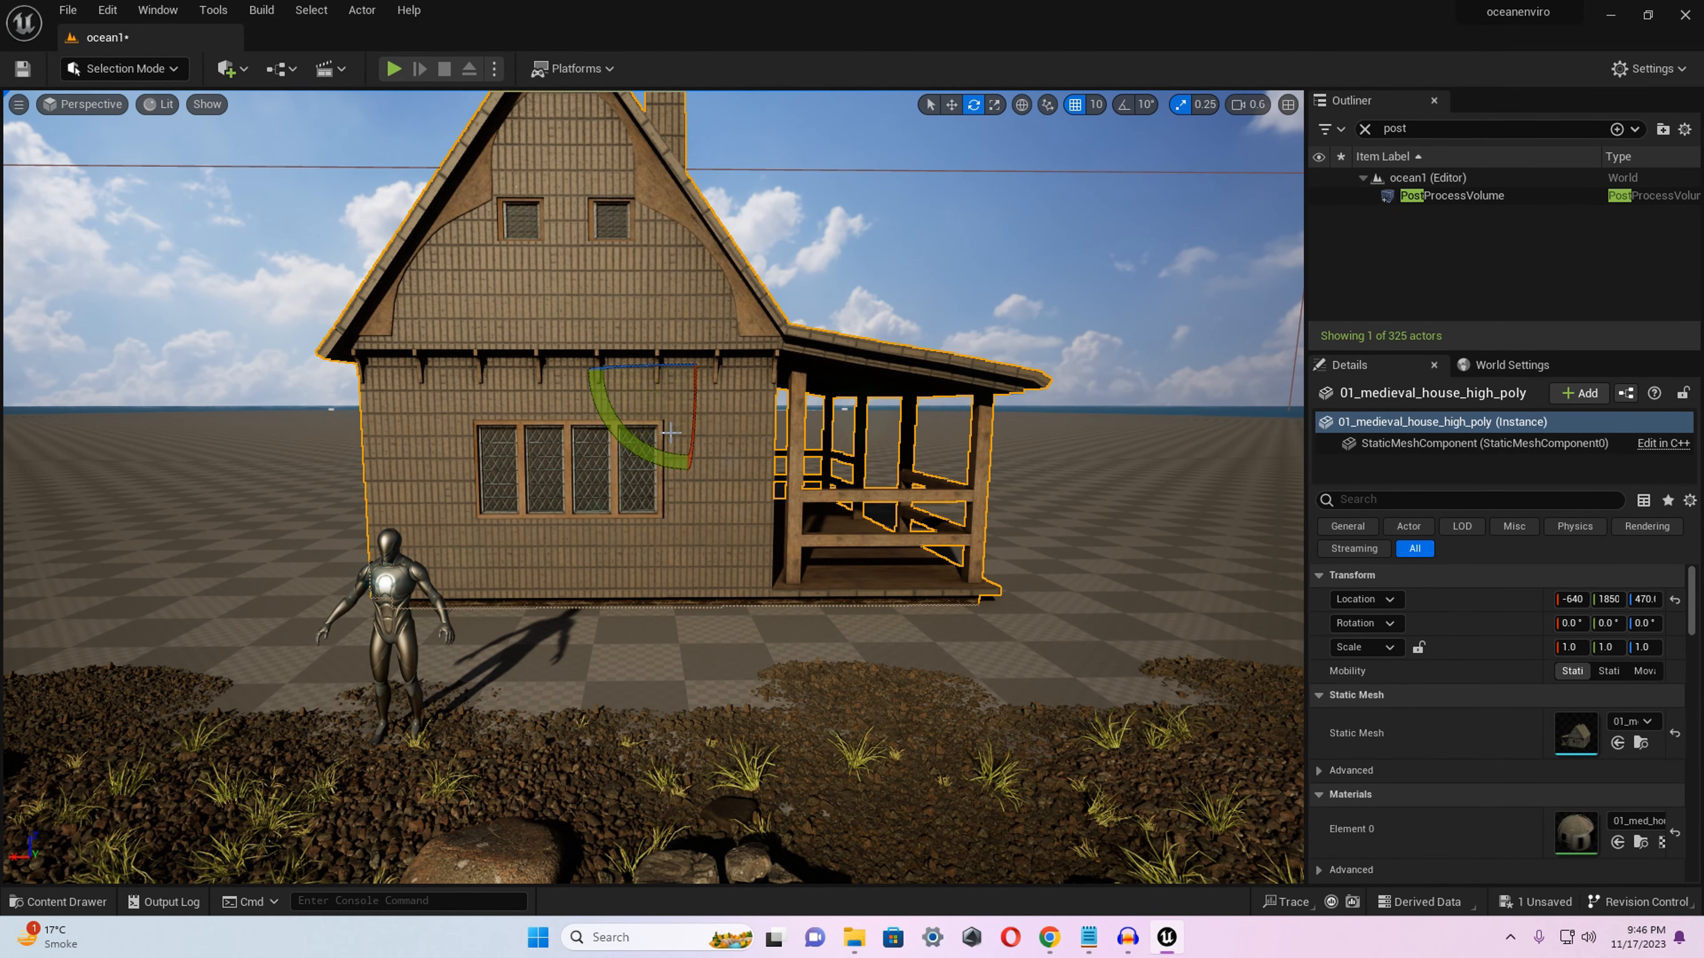
# Rotate the house about 90° around its vertical axis so the porch faces the character, and stretch it to scale 1.25 along Y.
pyautogui.moveTo(657, 365); pyautogui.dragTo(791, 366)
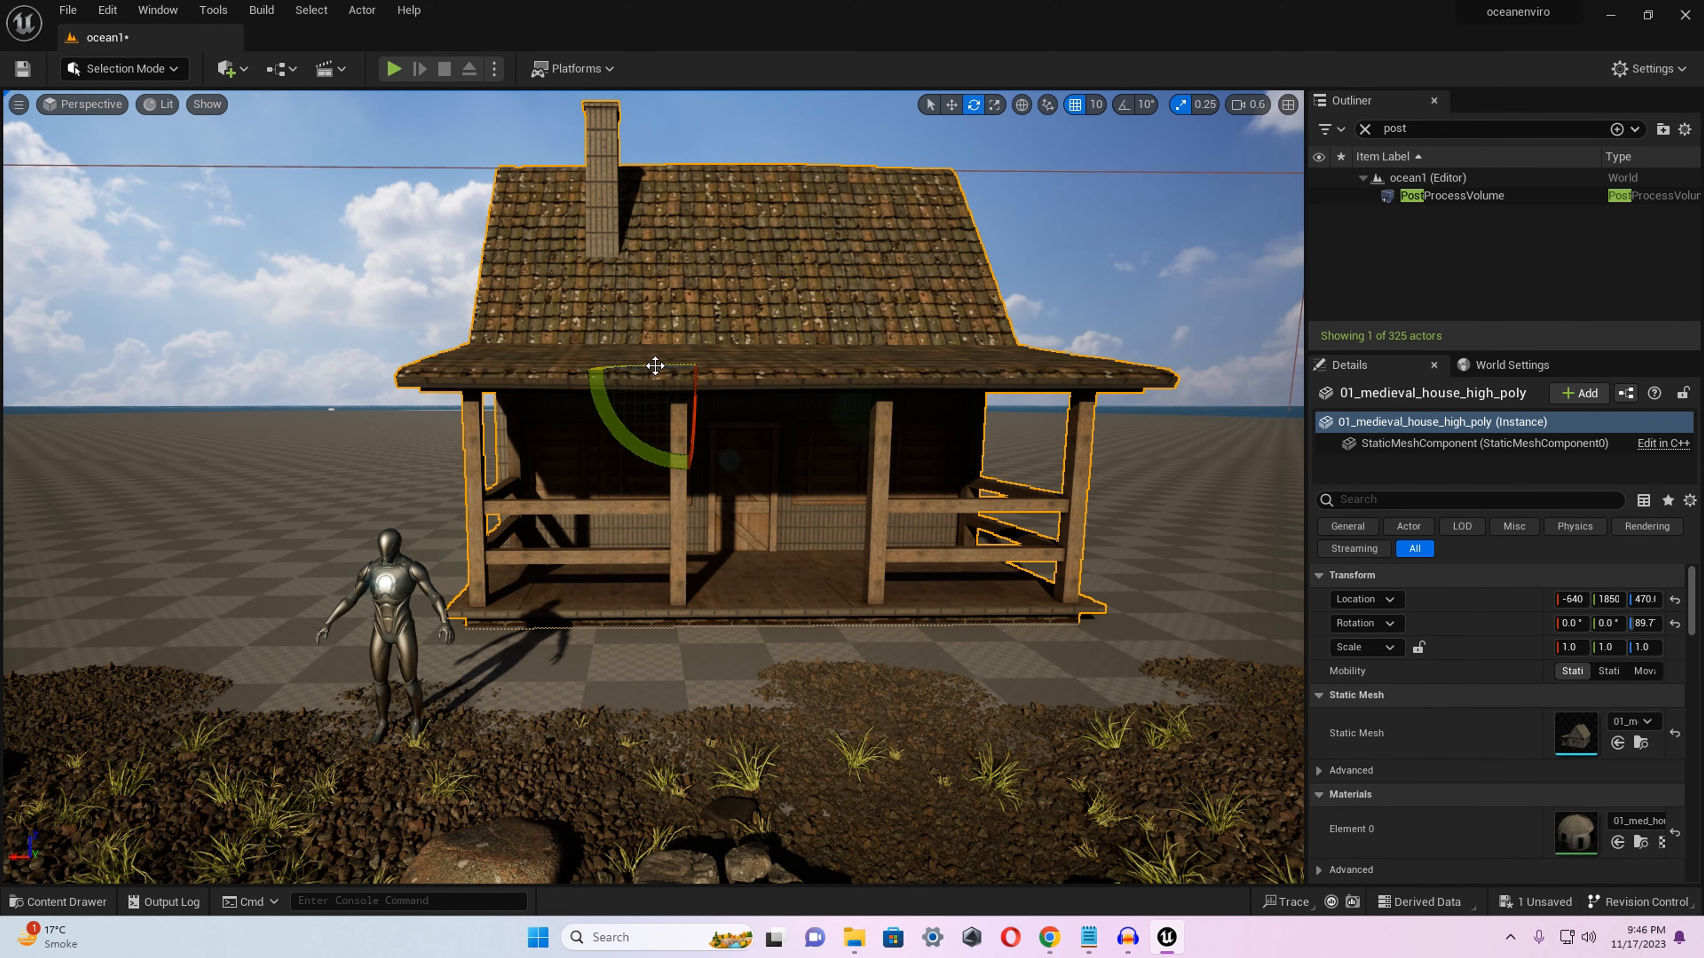
pyautogui.moveTo(746, 372); pyautogui.dragTo(785, 372)
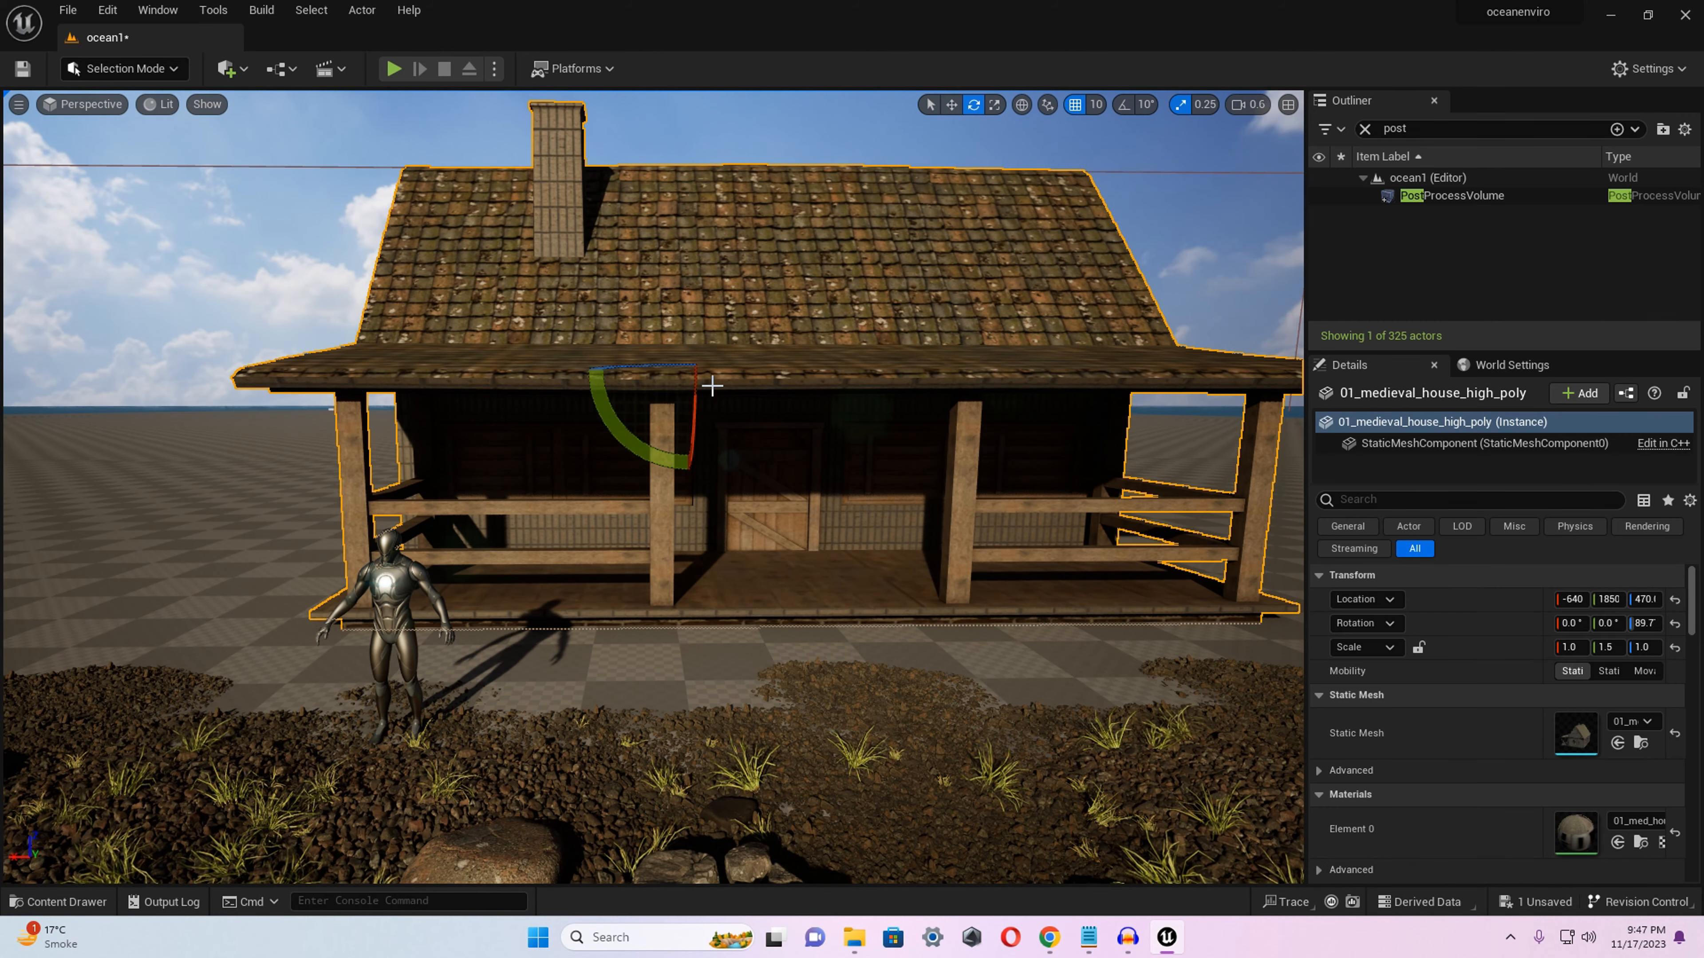
# Move the house sideways to about X -360 and slightly away from the shore to about Y 1880.
pyautogui.moveTo(739, 372); pyautogui.dragTo(466, 380)
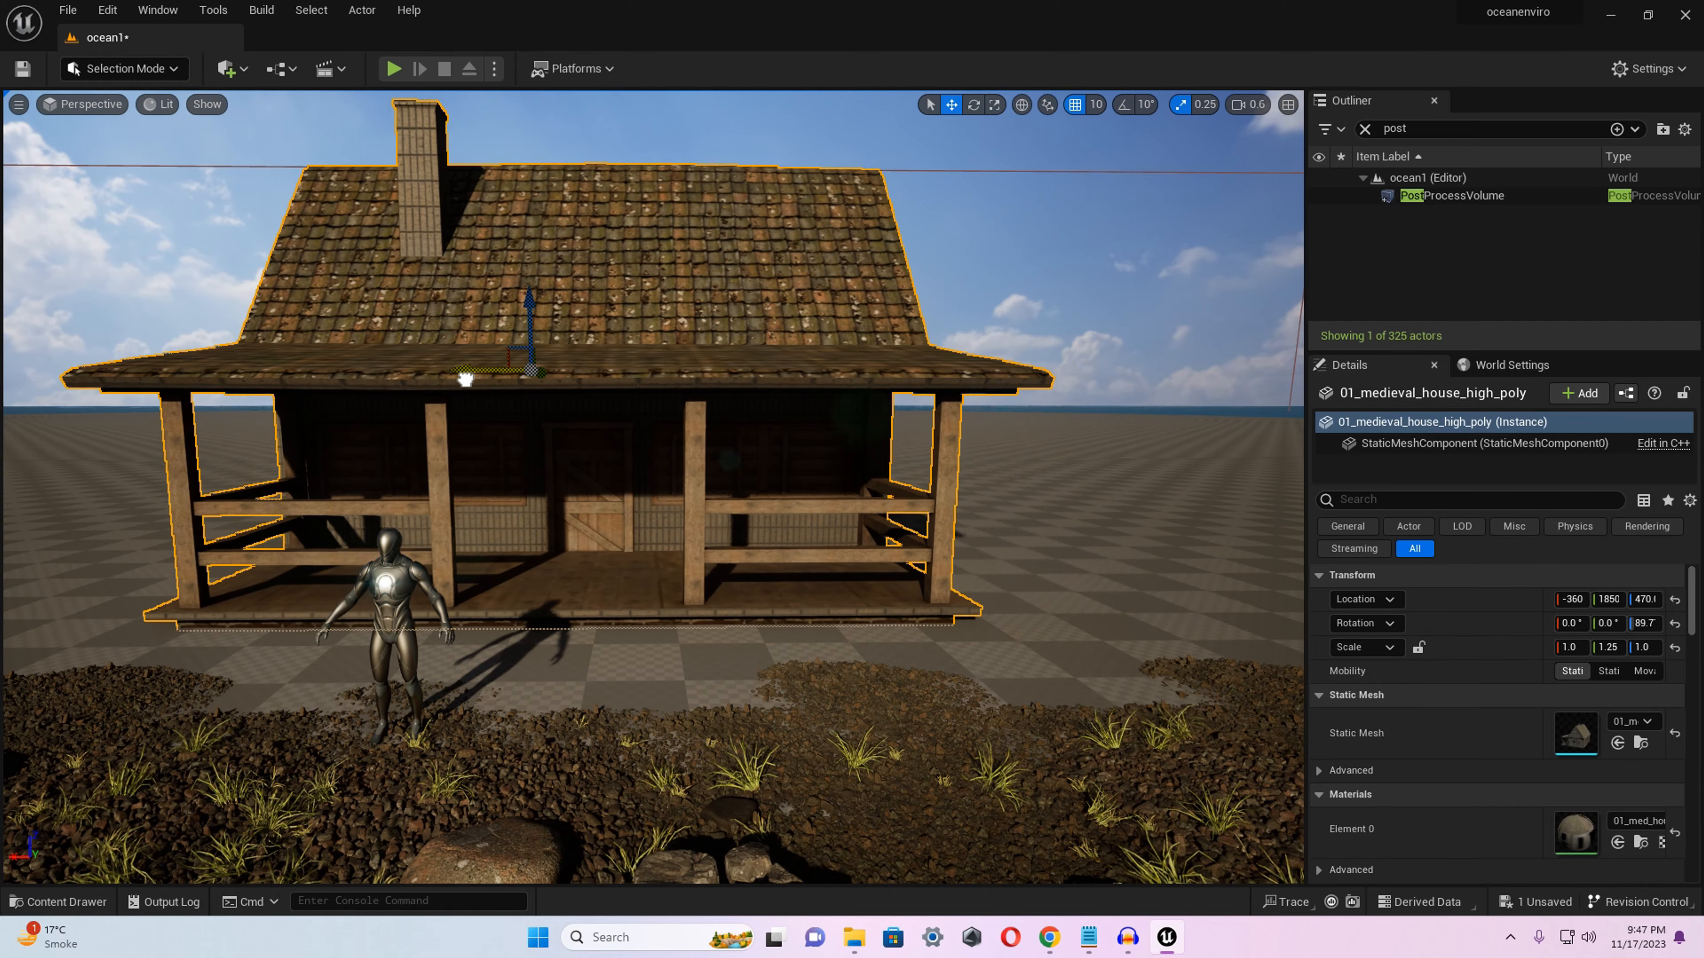
pyautogui.moveTo(644, 470); pyautogui.dragTo(798, 526, button='right')
pyautogui.press('s')
pyautogui.moveTo(588, 387); pyautogui.dragTo(574, 393, button='right')
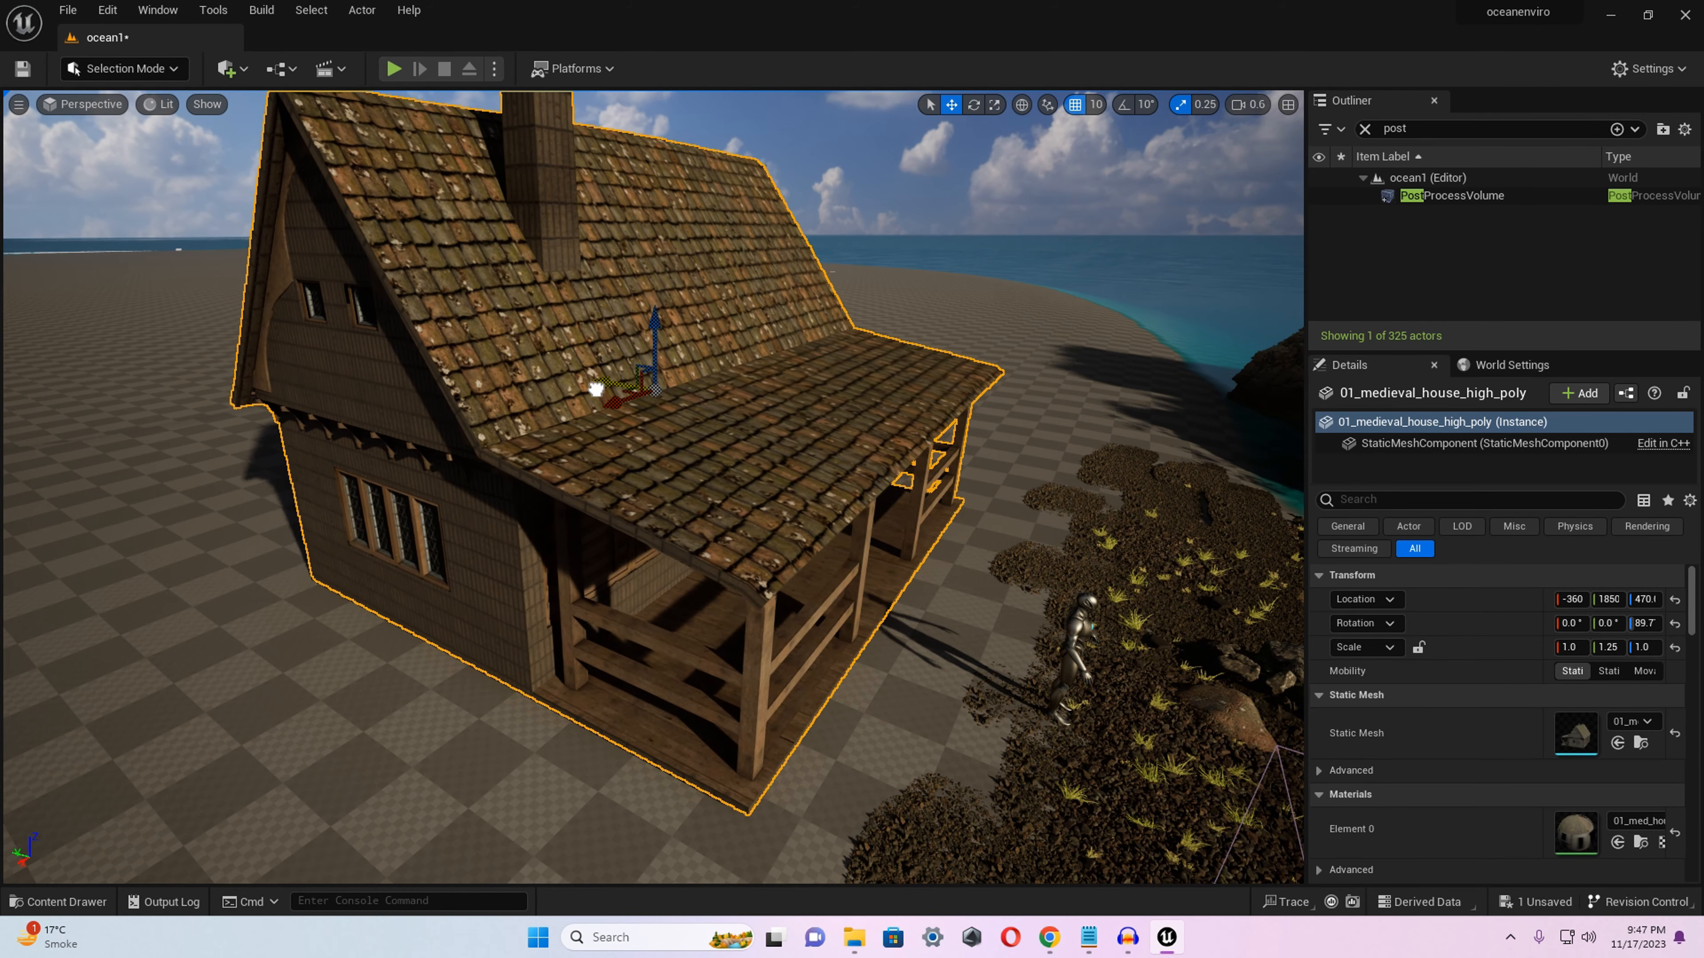
pyautogui.moveTo(596, 390); pyautogui.dragTo(586, 386)
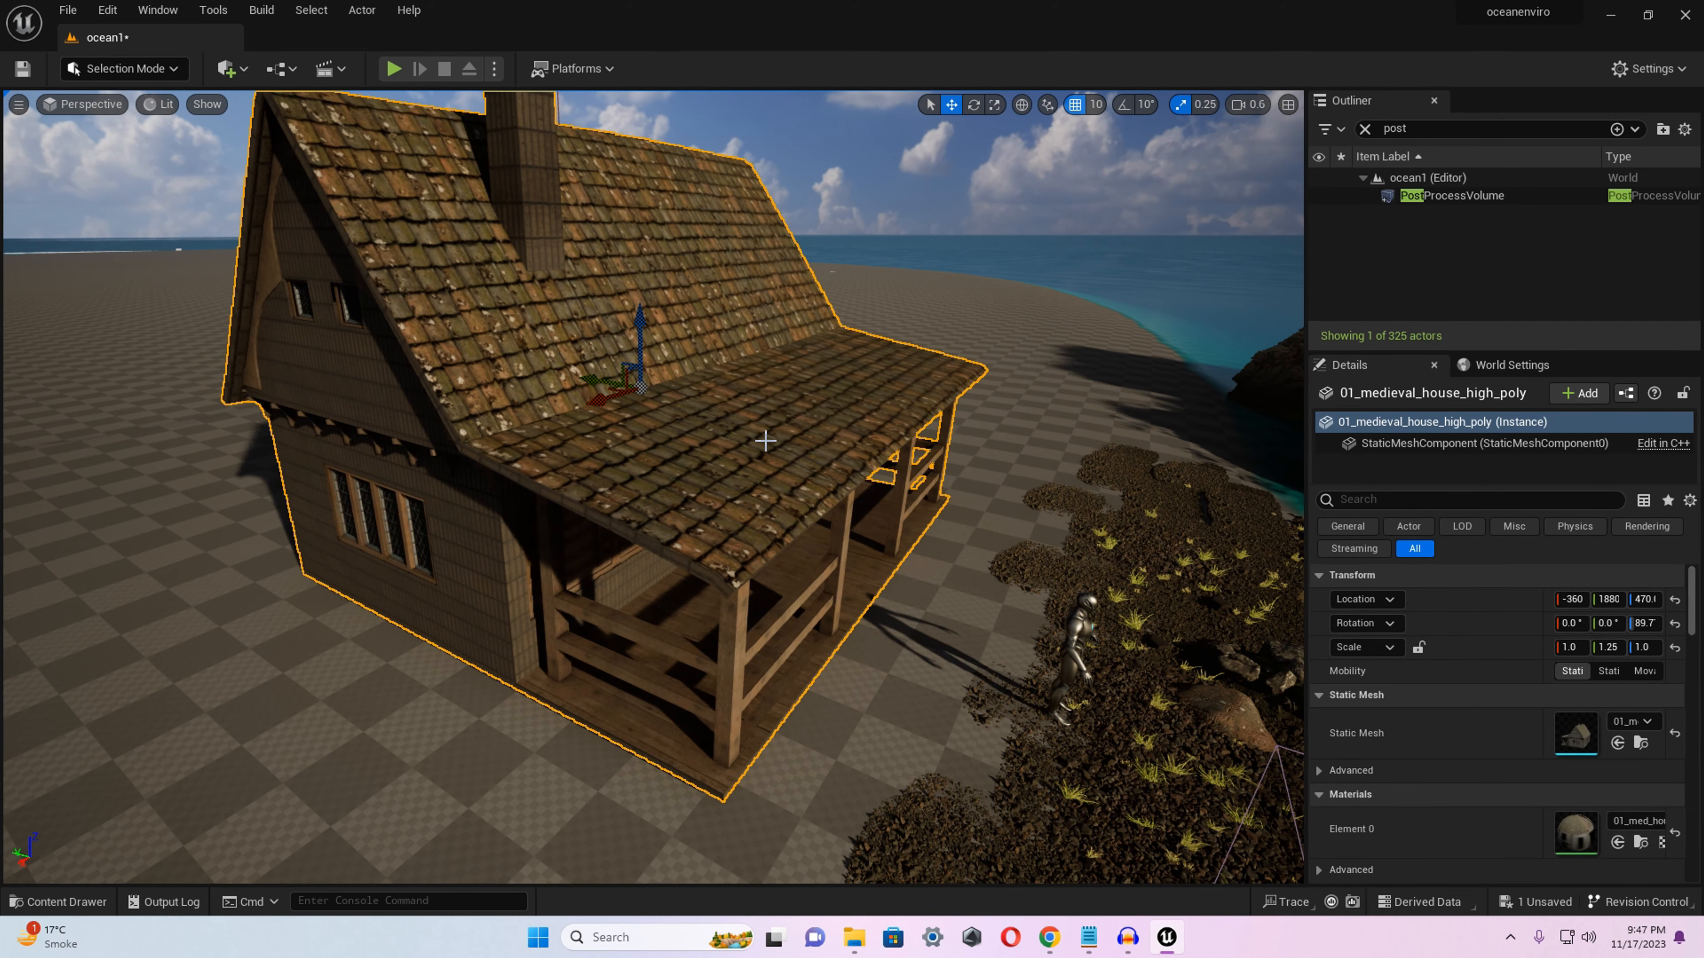
# Clear the Outliner search filter and override the house's light map resolution with 1024.
pyautogui.press('a')
pyautogui.moveTo(289, 616); pyautogui.dragTo(258, 504, button='right')
pyautogui.click(362, 590)
pyautogui.press('w')
pyautogui.press('s')
pyautogui.press('w')
pyautogui.click(715, 602)
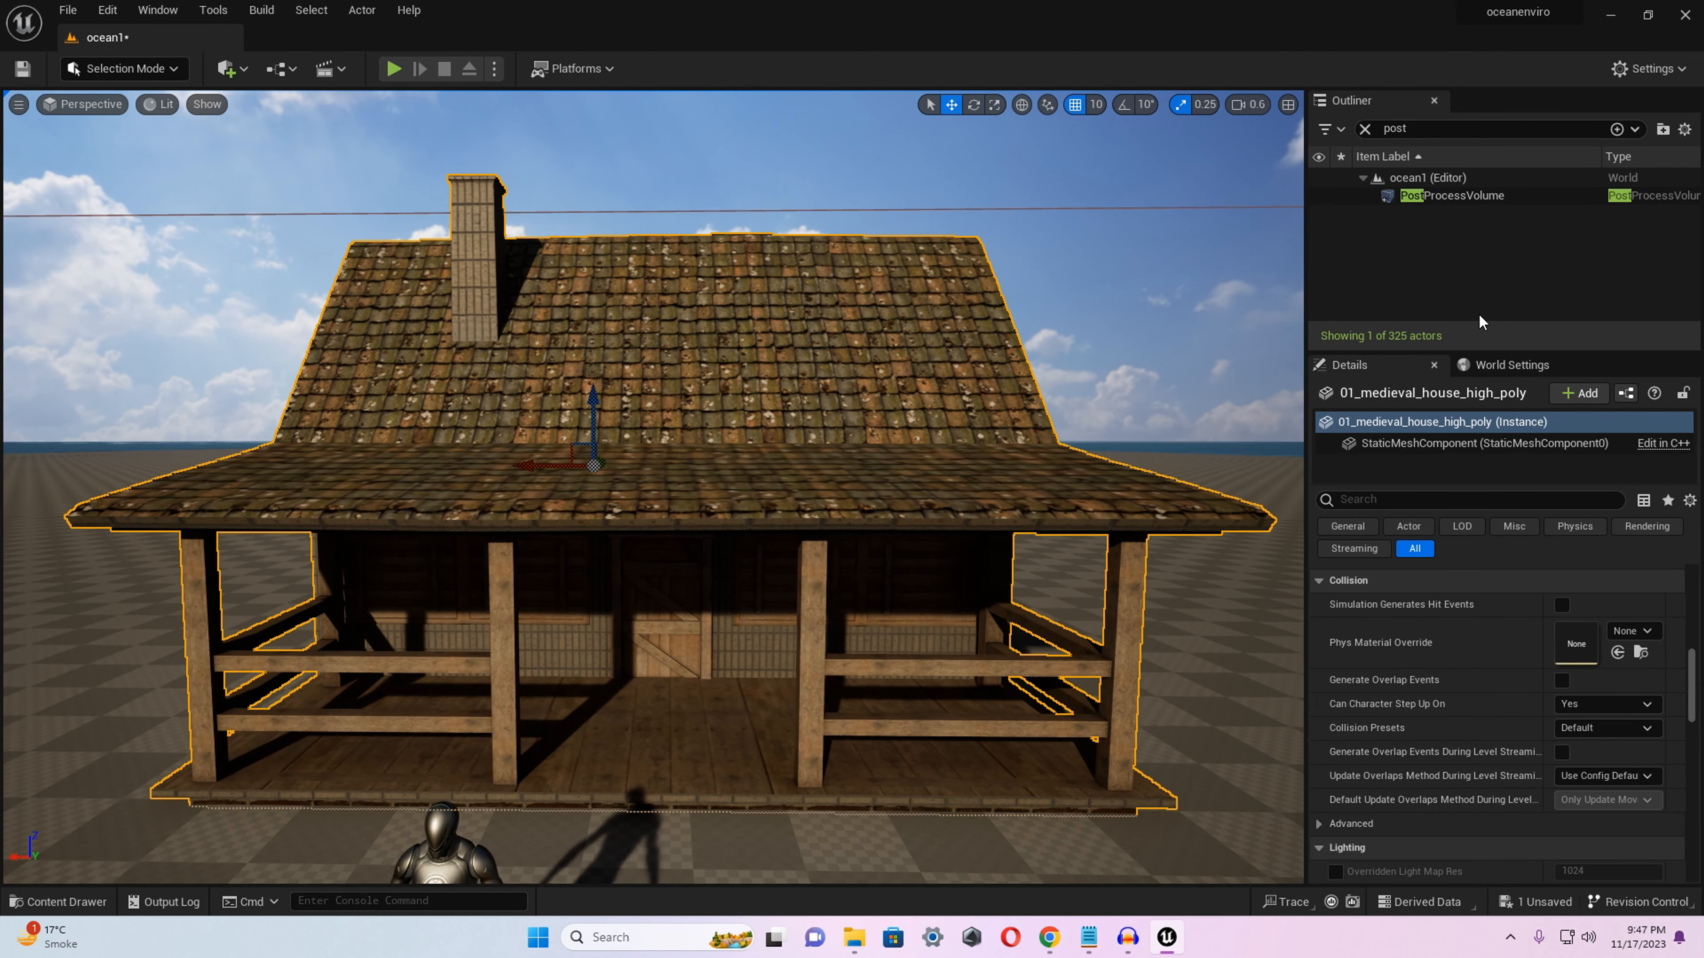
pyautogui.click(1364, 128)
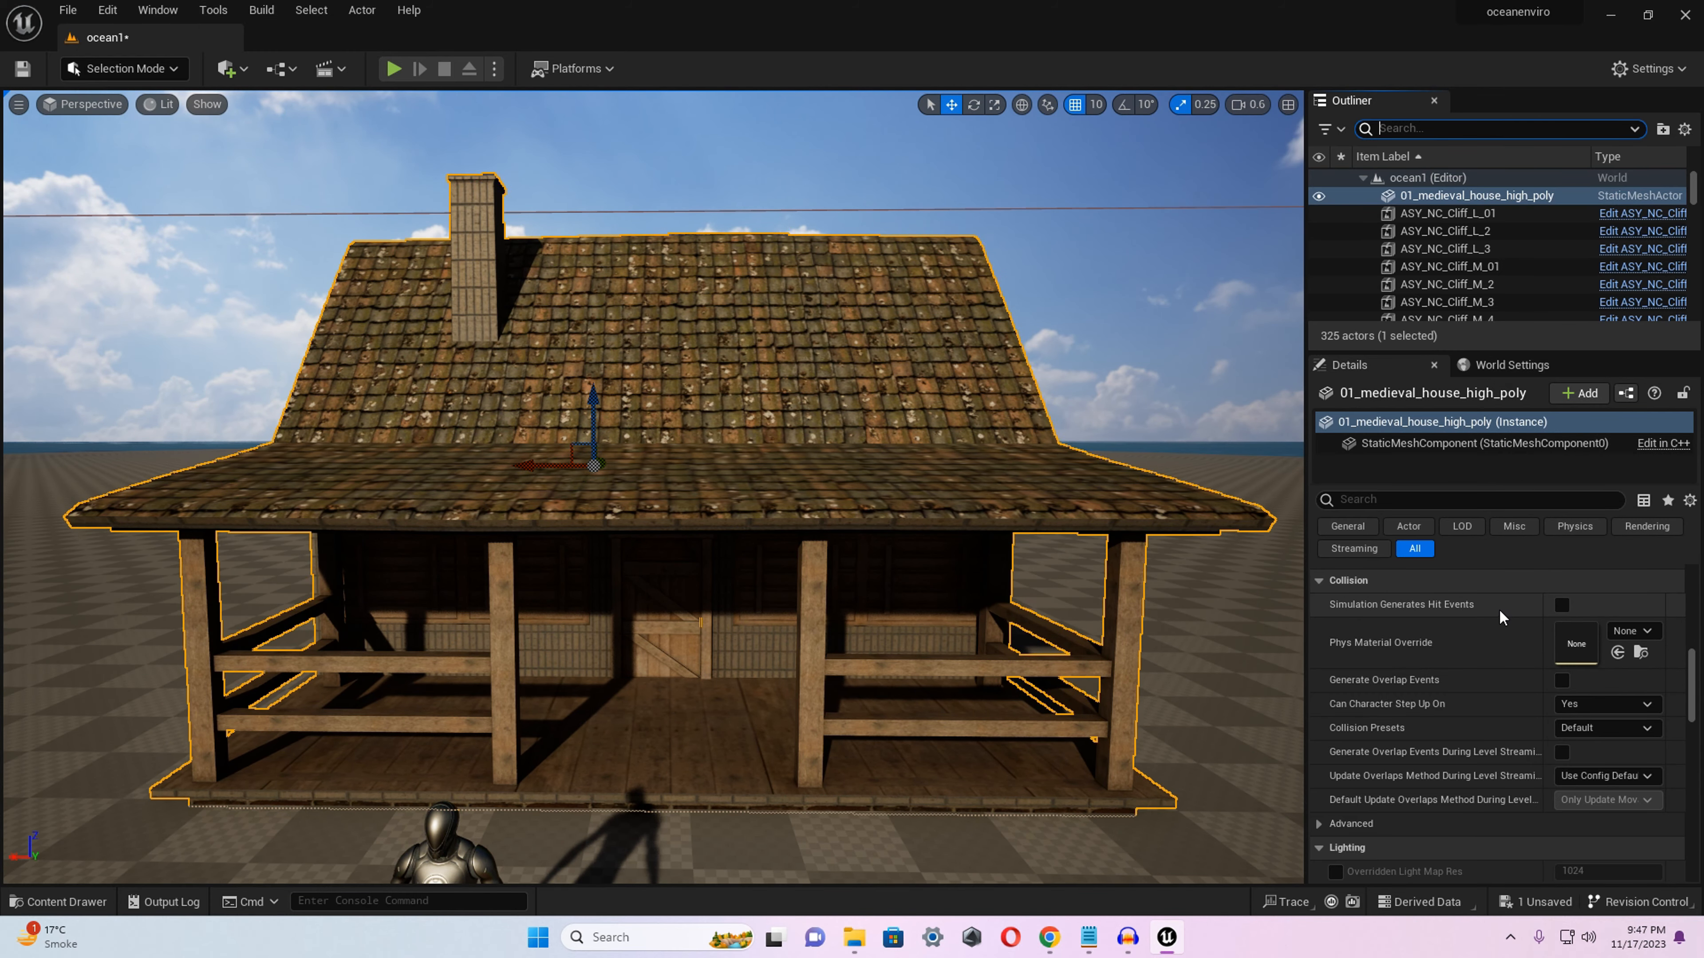
pyautogui.scroll(-3, 1497, 673)
pyautogui.scroll(-2, 1486, 679)
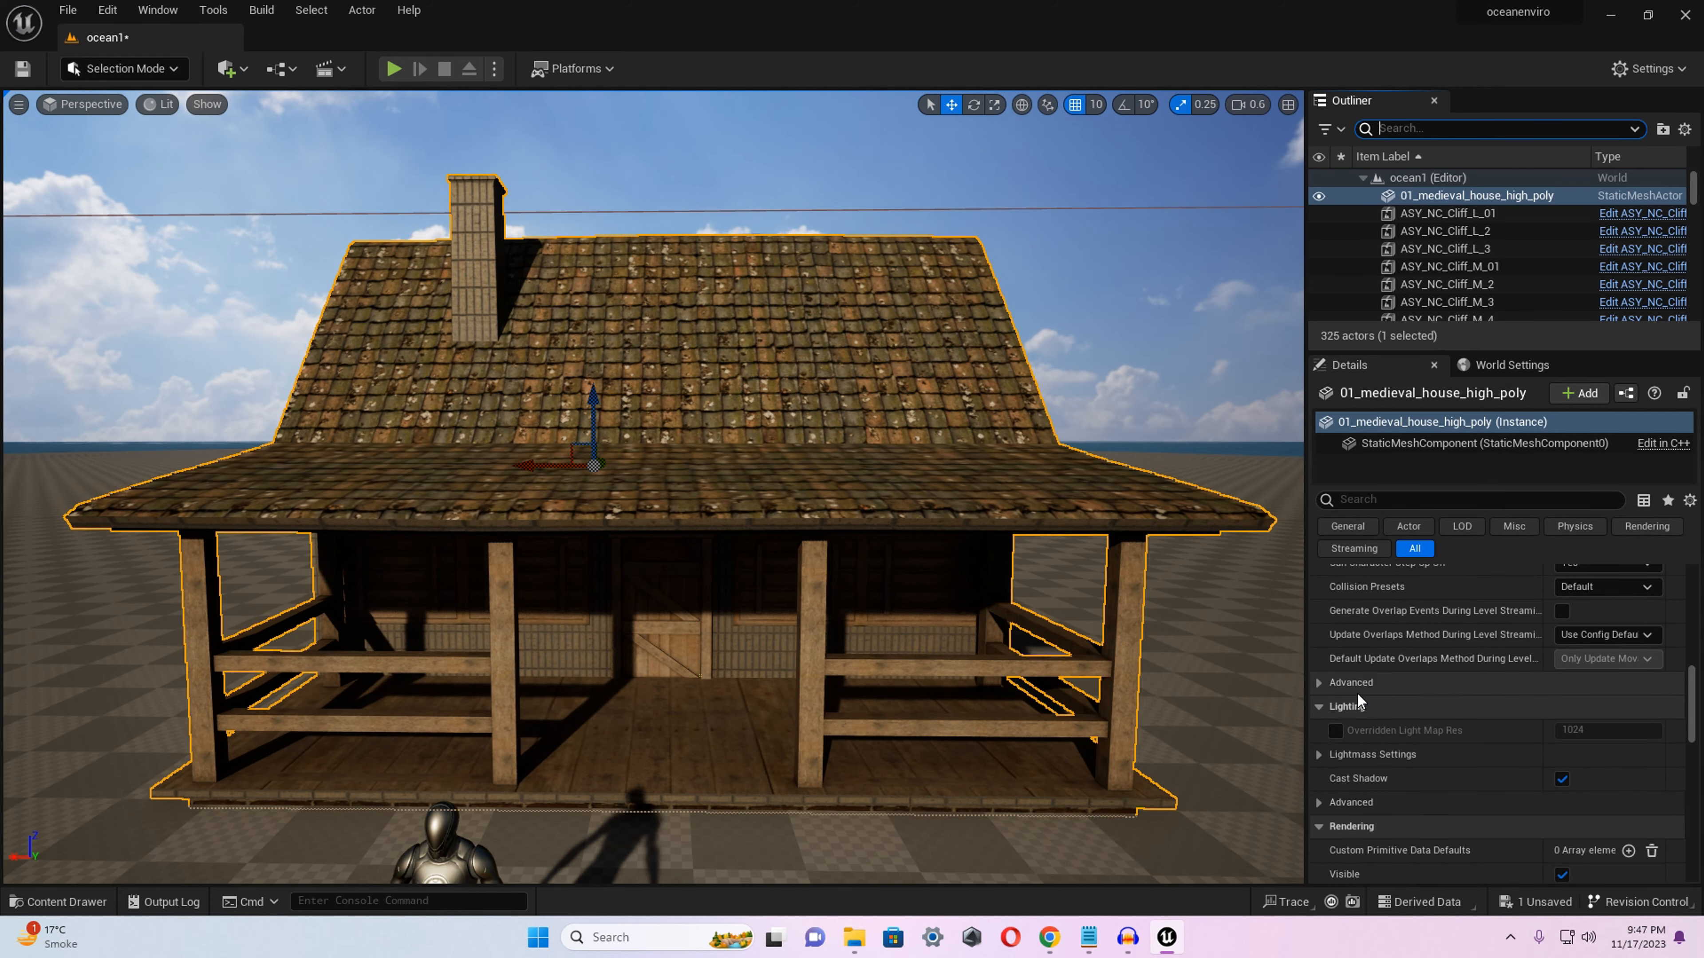
pyautogui.click(1335, 730)
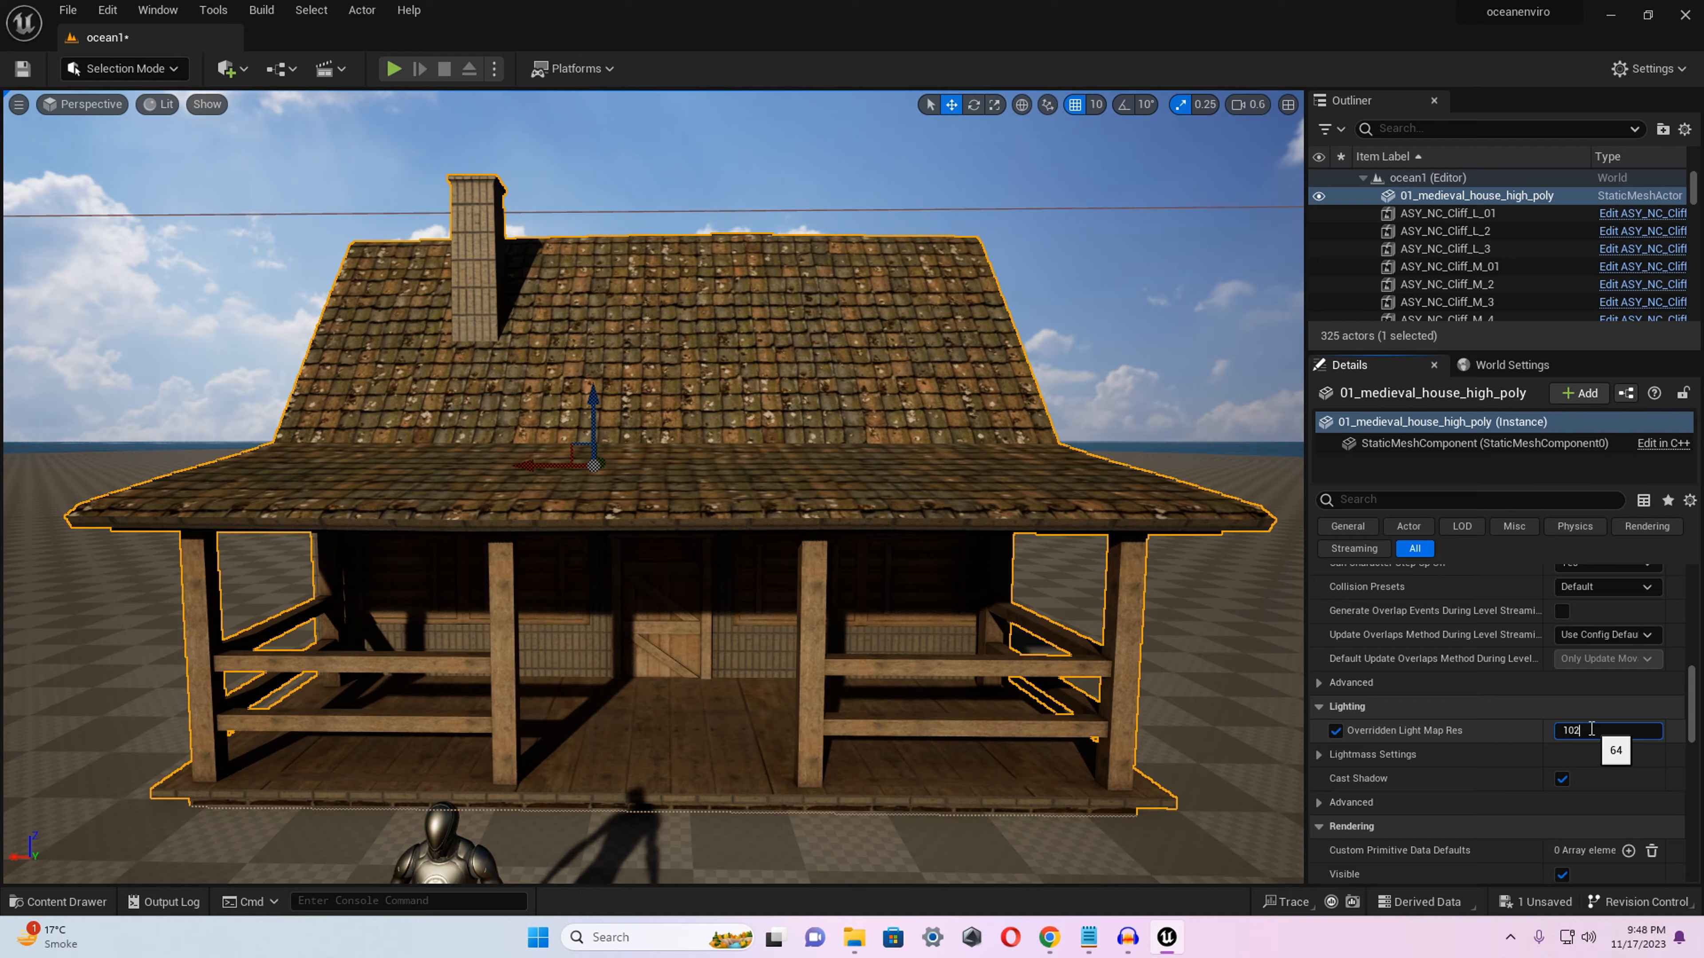
pyautogui.press('Return')
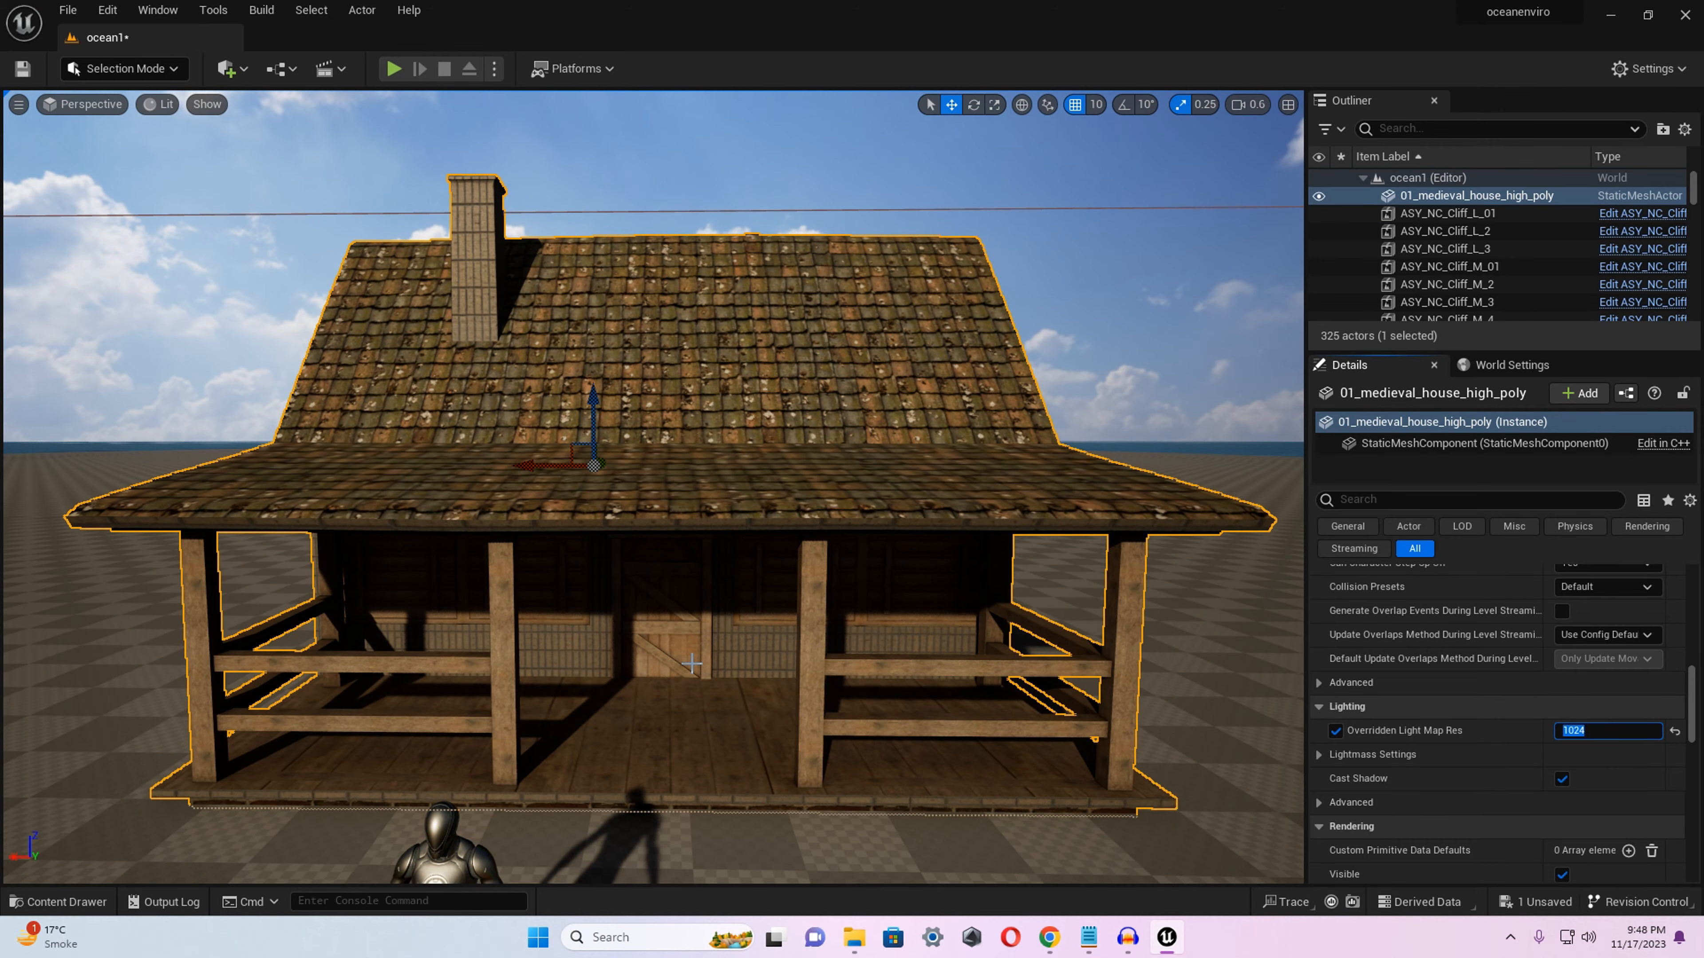
# Select a rocky ground patch in front of the house porch and locate its source asset in the Content Browser.
pyautogui.moveTo(691, 664); pyautogui.dragTo(302, 651, button='right')
pyautogui.press('s')
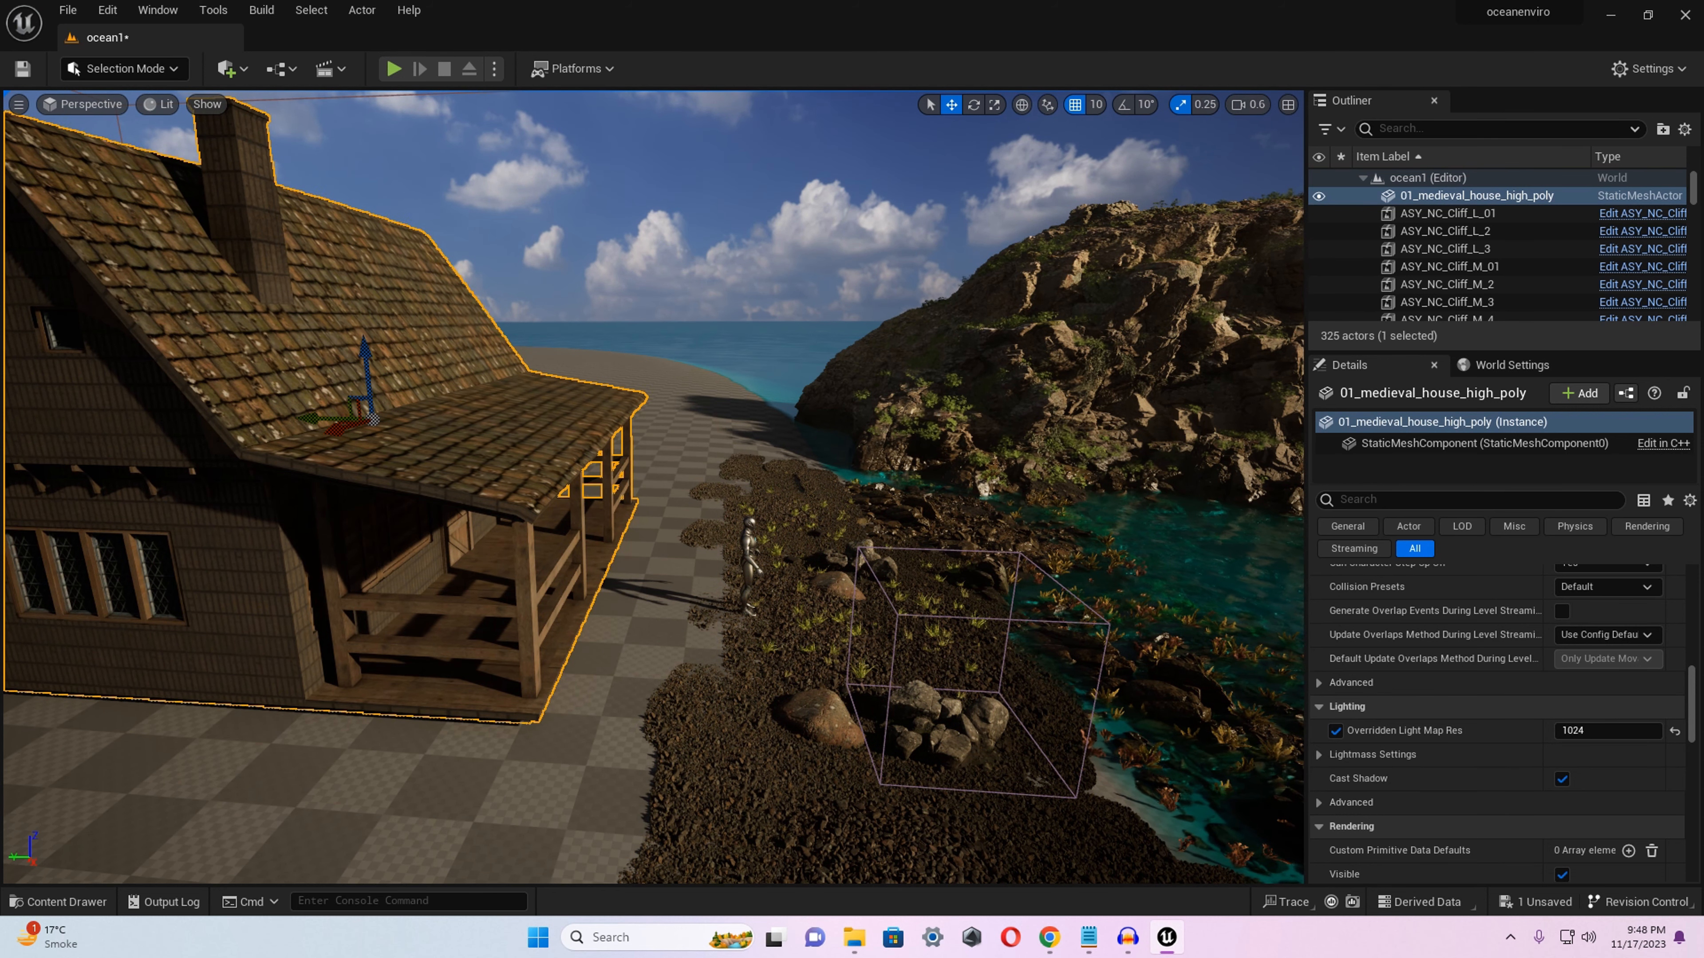
pyautogui.moveTo(302, 651); pyautogui.dragTo(301, 665, button='right')
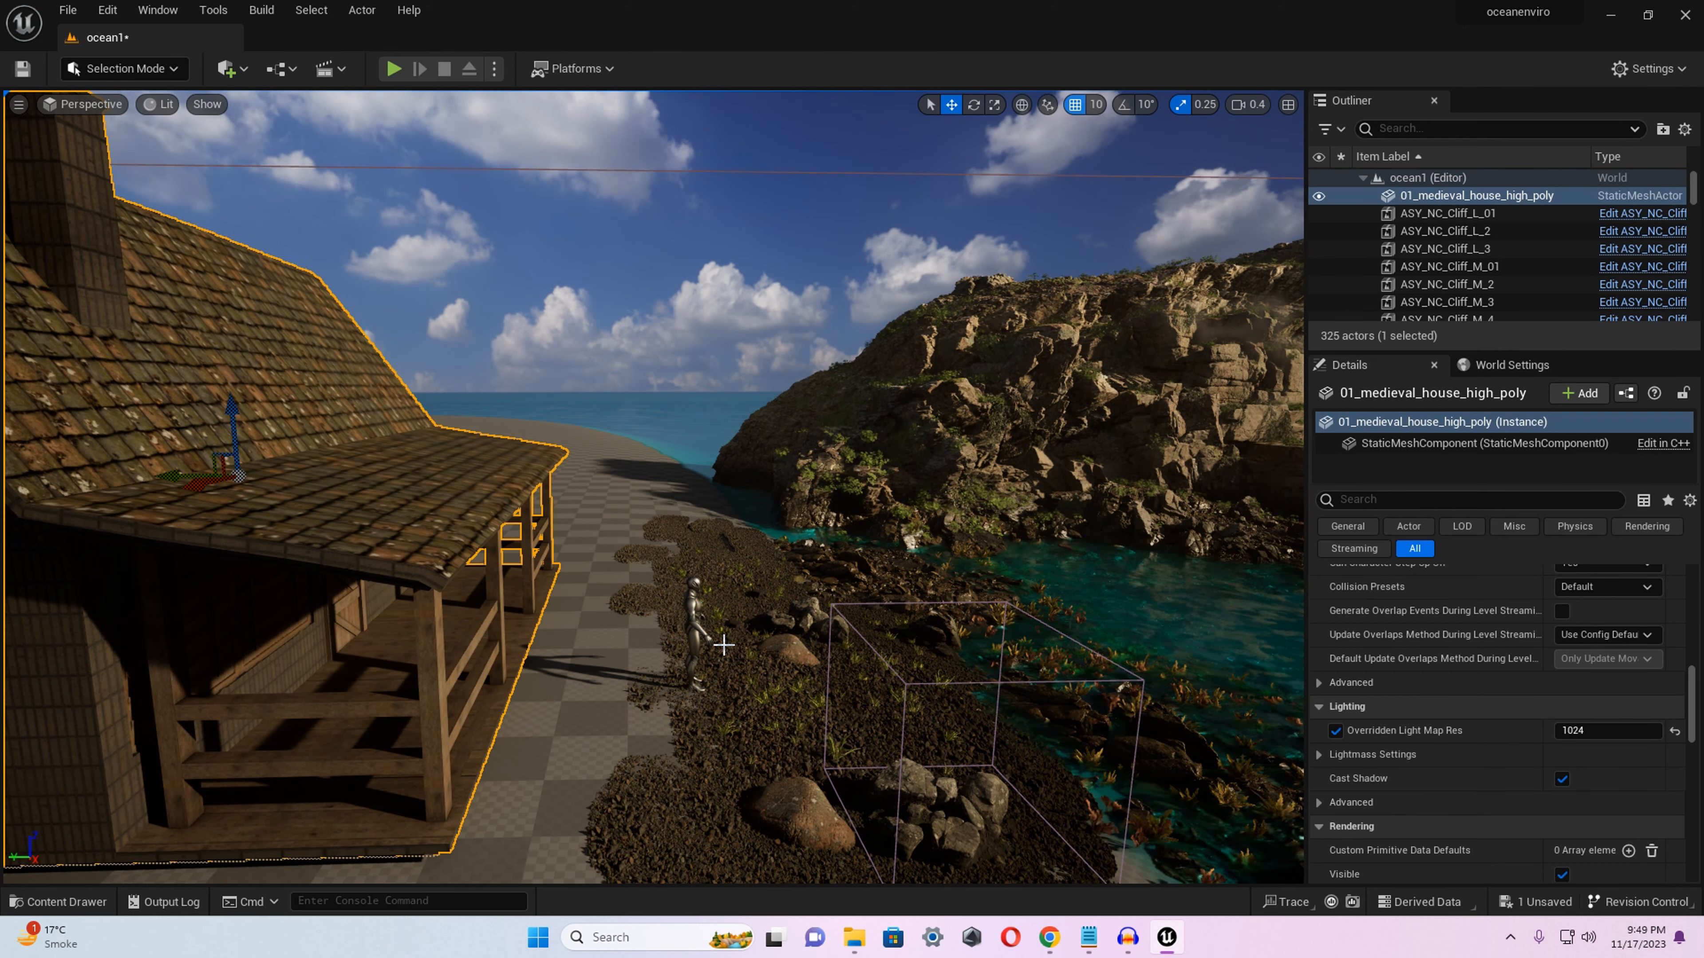
pyautogui.press('s')
pyautogui.moveTo(724, 645); pyautogui.dragTo(402, 698, button='right')
pyautogui.scroll(4, 724, 646)
pyautogui.press('w')
pyautogui.click(493, 564)
pyautogui.hotkey('ctrl', 'b')
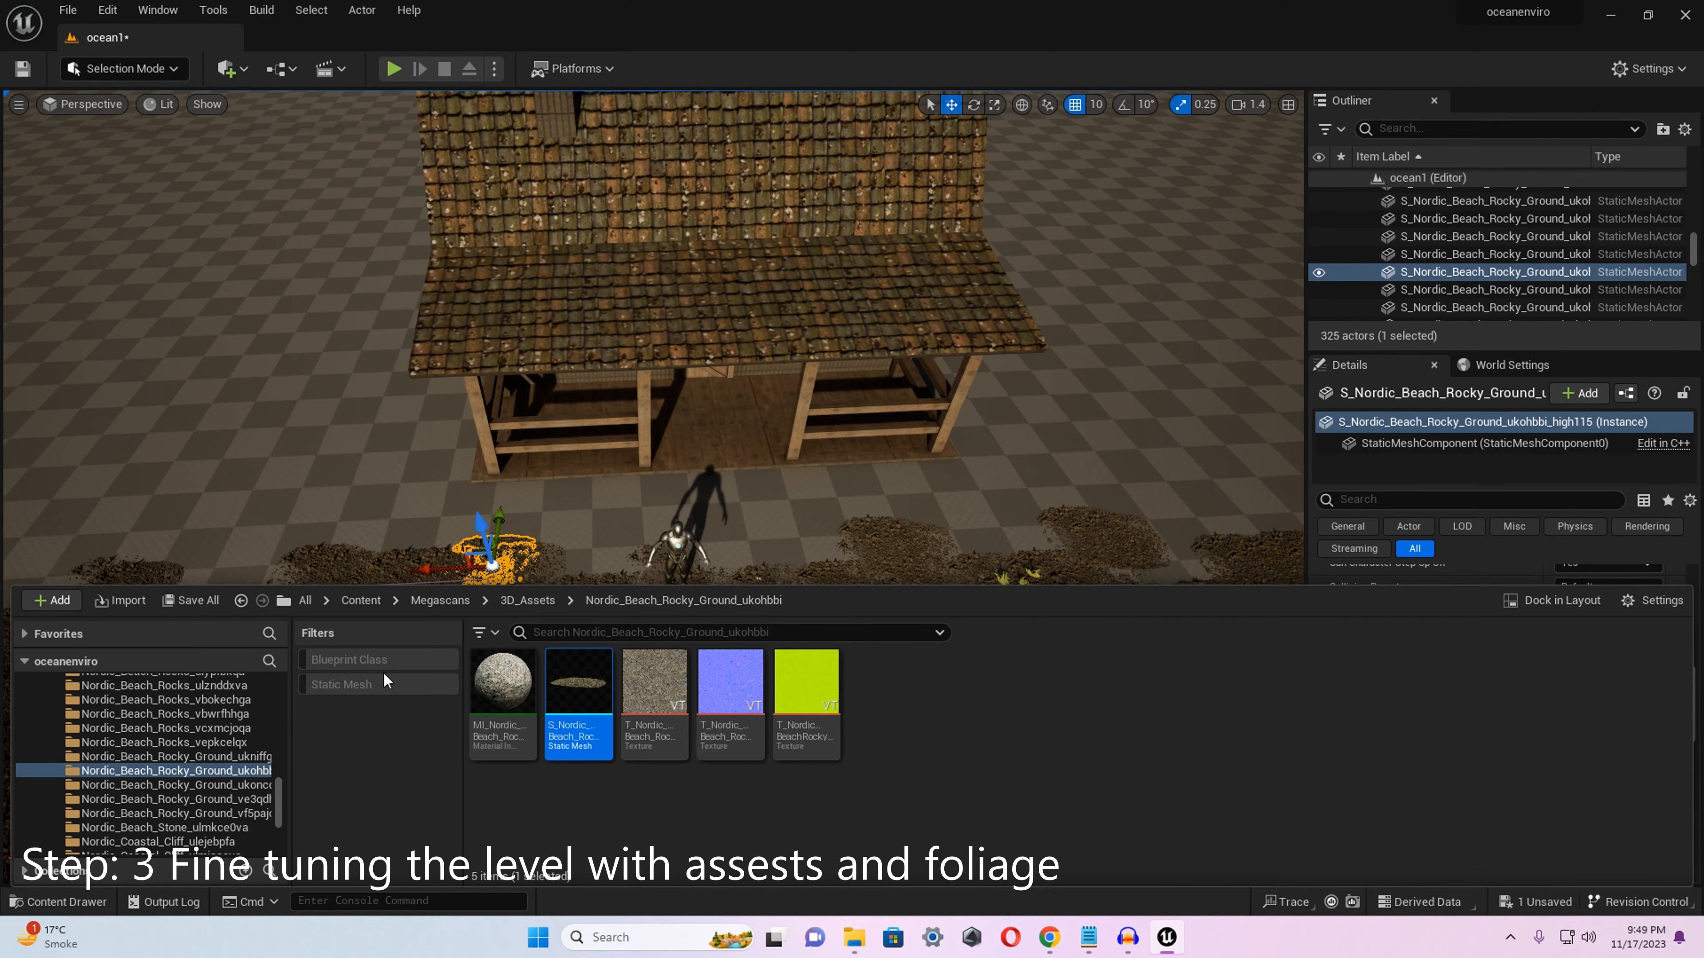
# Show only static meshes in the 3D_Assets folder, add the Rocky_Ground_ve3qdhmqx mesh to the shore, and rotate it.
pyautogui.click(376, 682)
pyautogui.click(527, 600)
pyautogui.moveTo(1307, 758); pyautogui.dragTo(1036, 705)
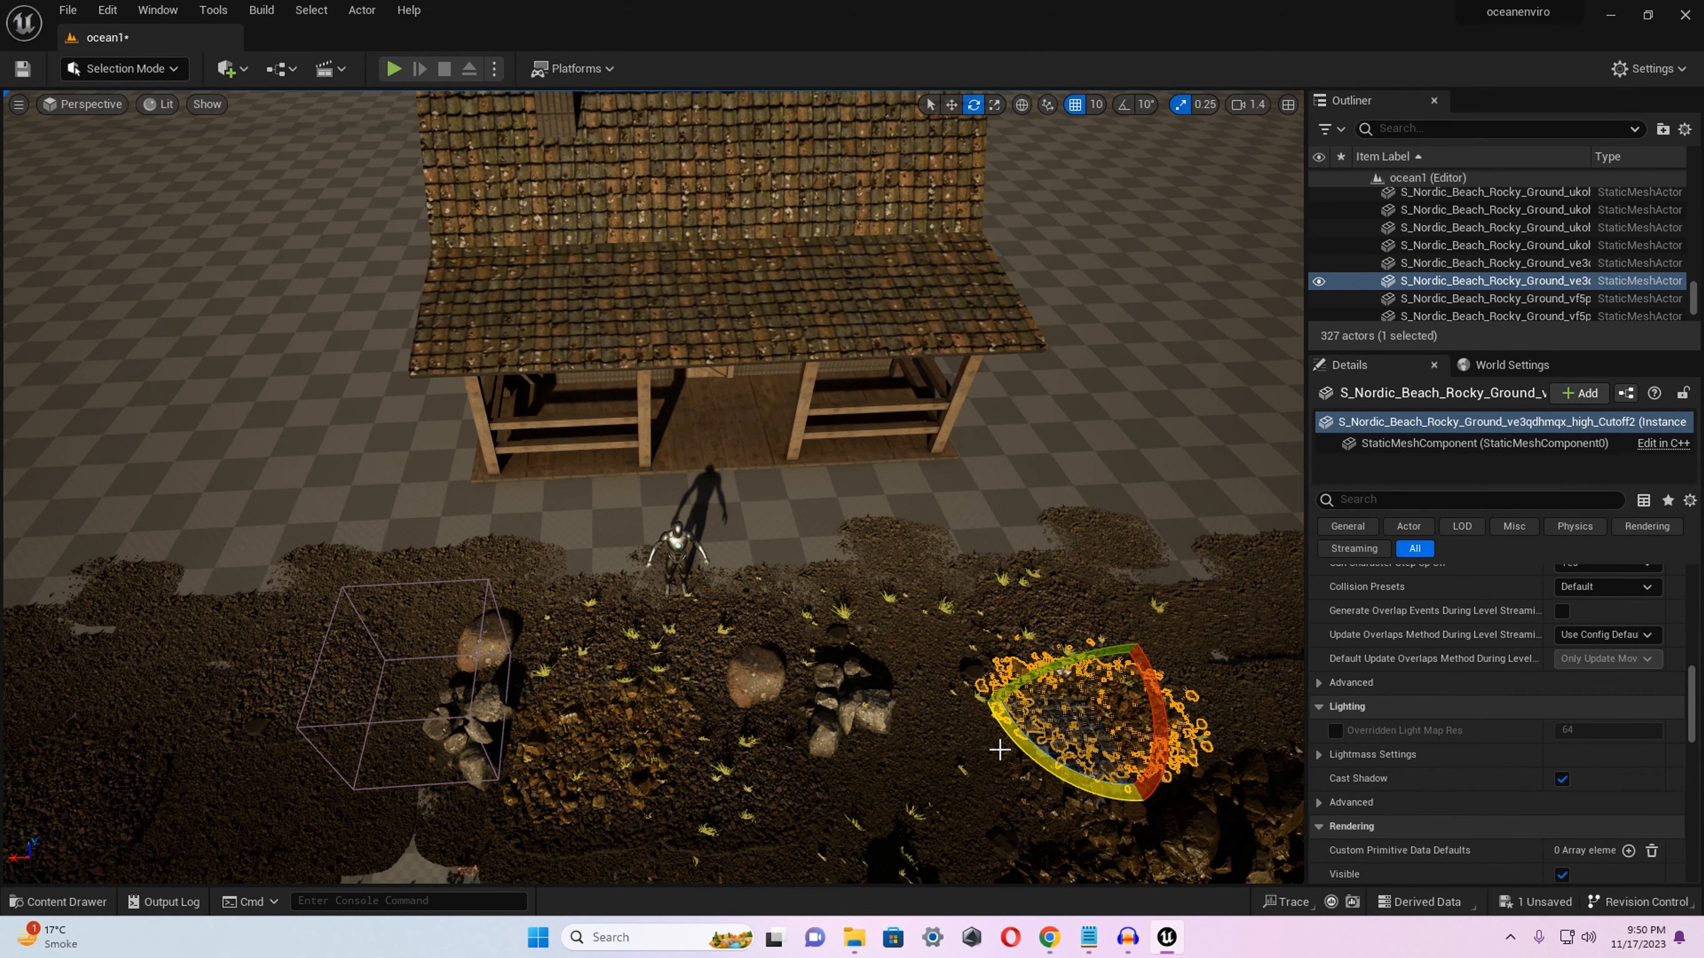
pyautogui.click(1000, 750)
# Select rocky ground patches at the edge of the checkered floor and duplicate them along the shore beside the house.
pyautogui.scroll(-5, 999, 750)
pyautogui.moveTo(692, 596)
pyautogui.mouseDown(button='right')
pyautogui.moveTo(684, 470)
pyautogui.moveTo(693, 596)
pyautogui.mouseUp(button='right')
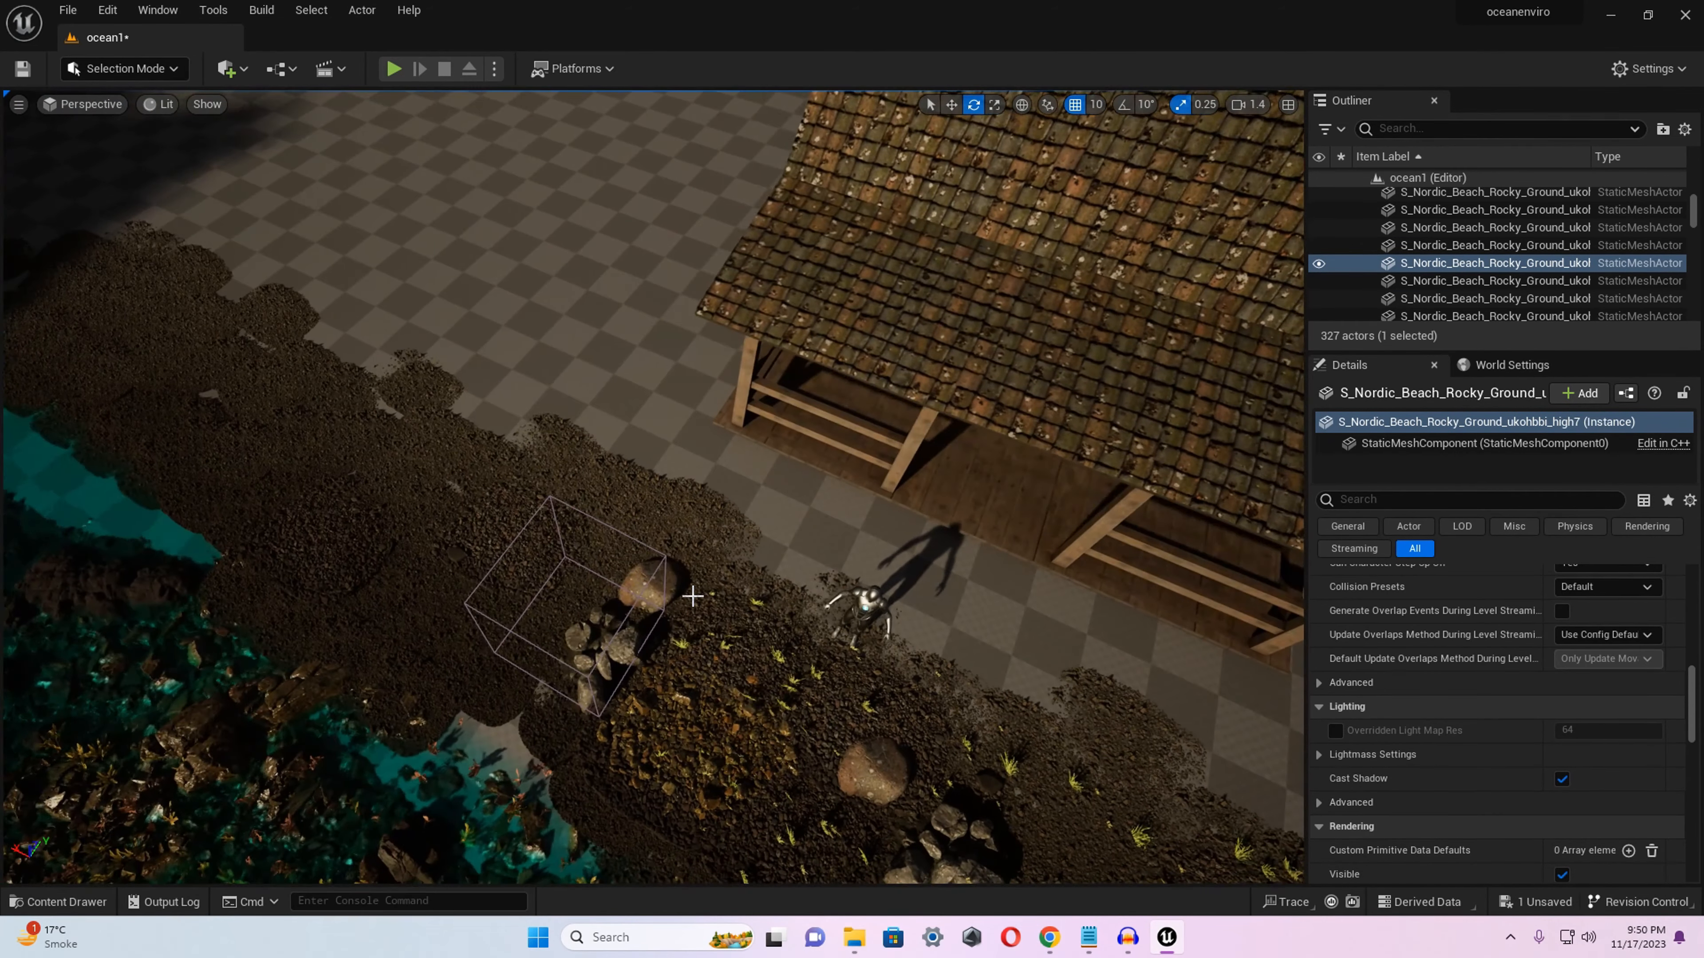
pyautogui.click(692, 596)
pyautogui.keyDown('ctrl'); pyautogui.click(624, 548); pyautogui.keyUp('ctrl')
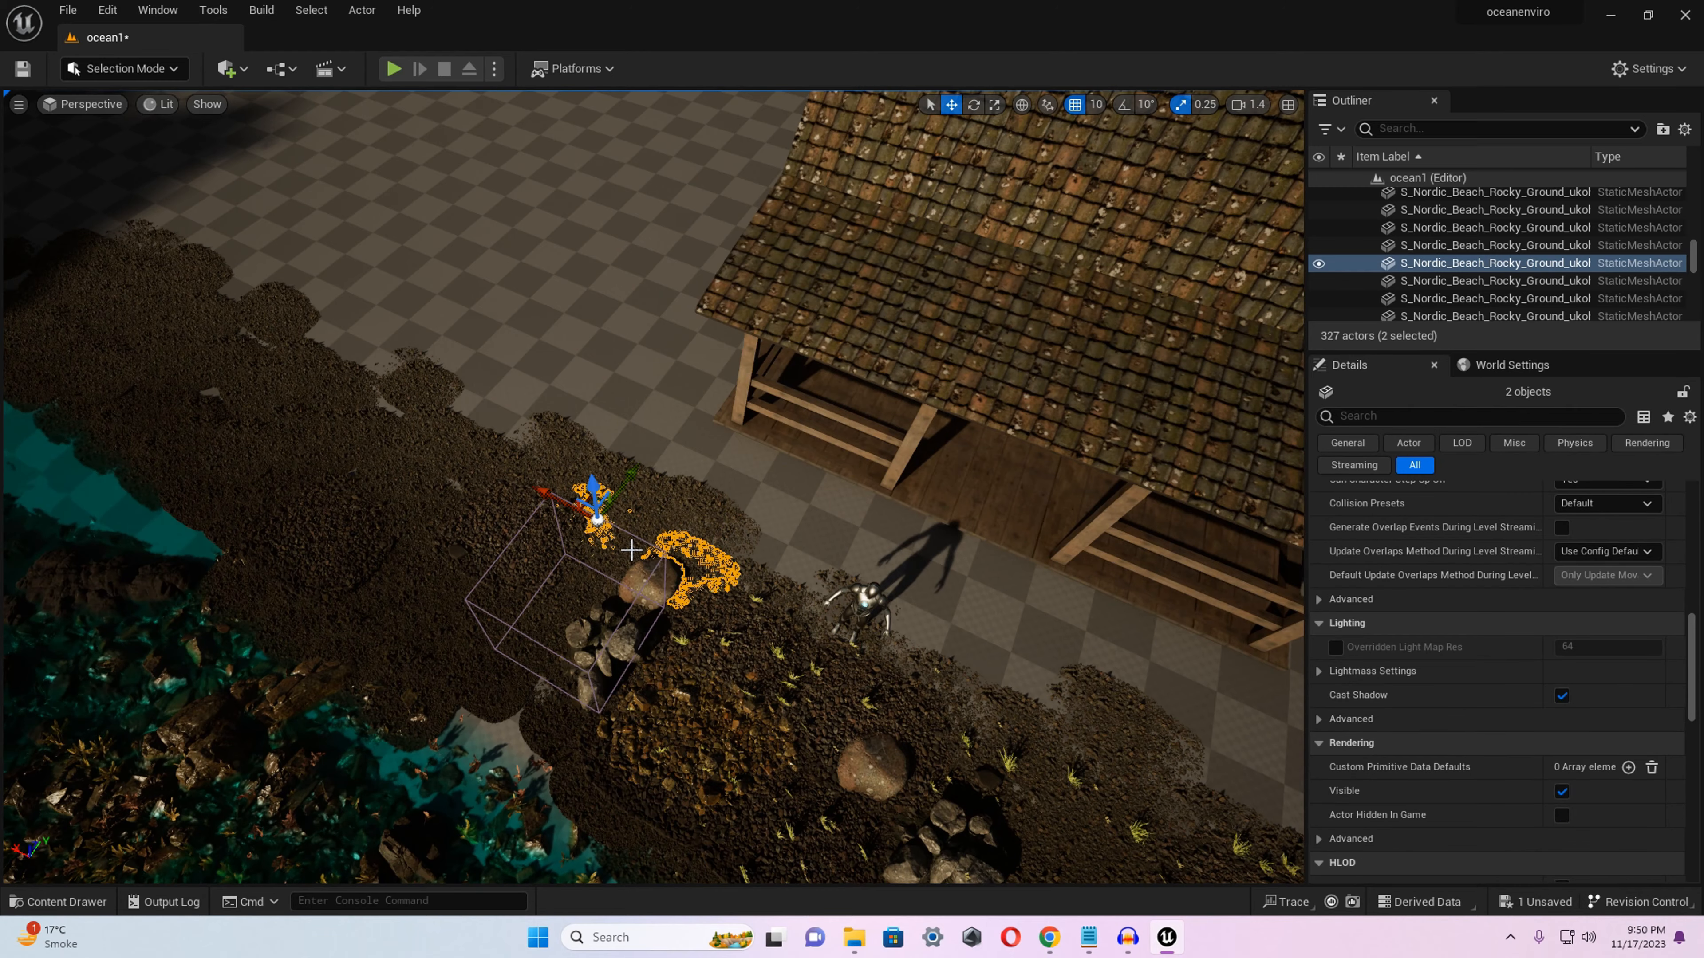
pyautogui.click(673, 510)
pyautogui.keyDown('ctrl'); pyautogui.click(708, 521); pyautogui.keyUp('ctrl')
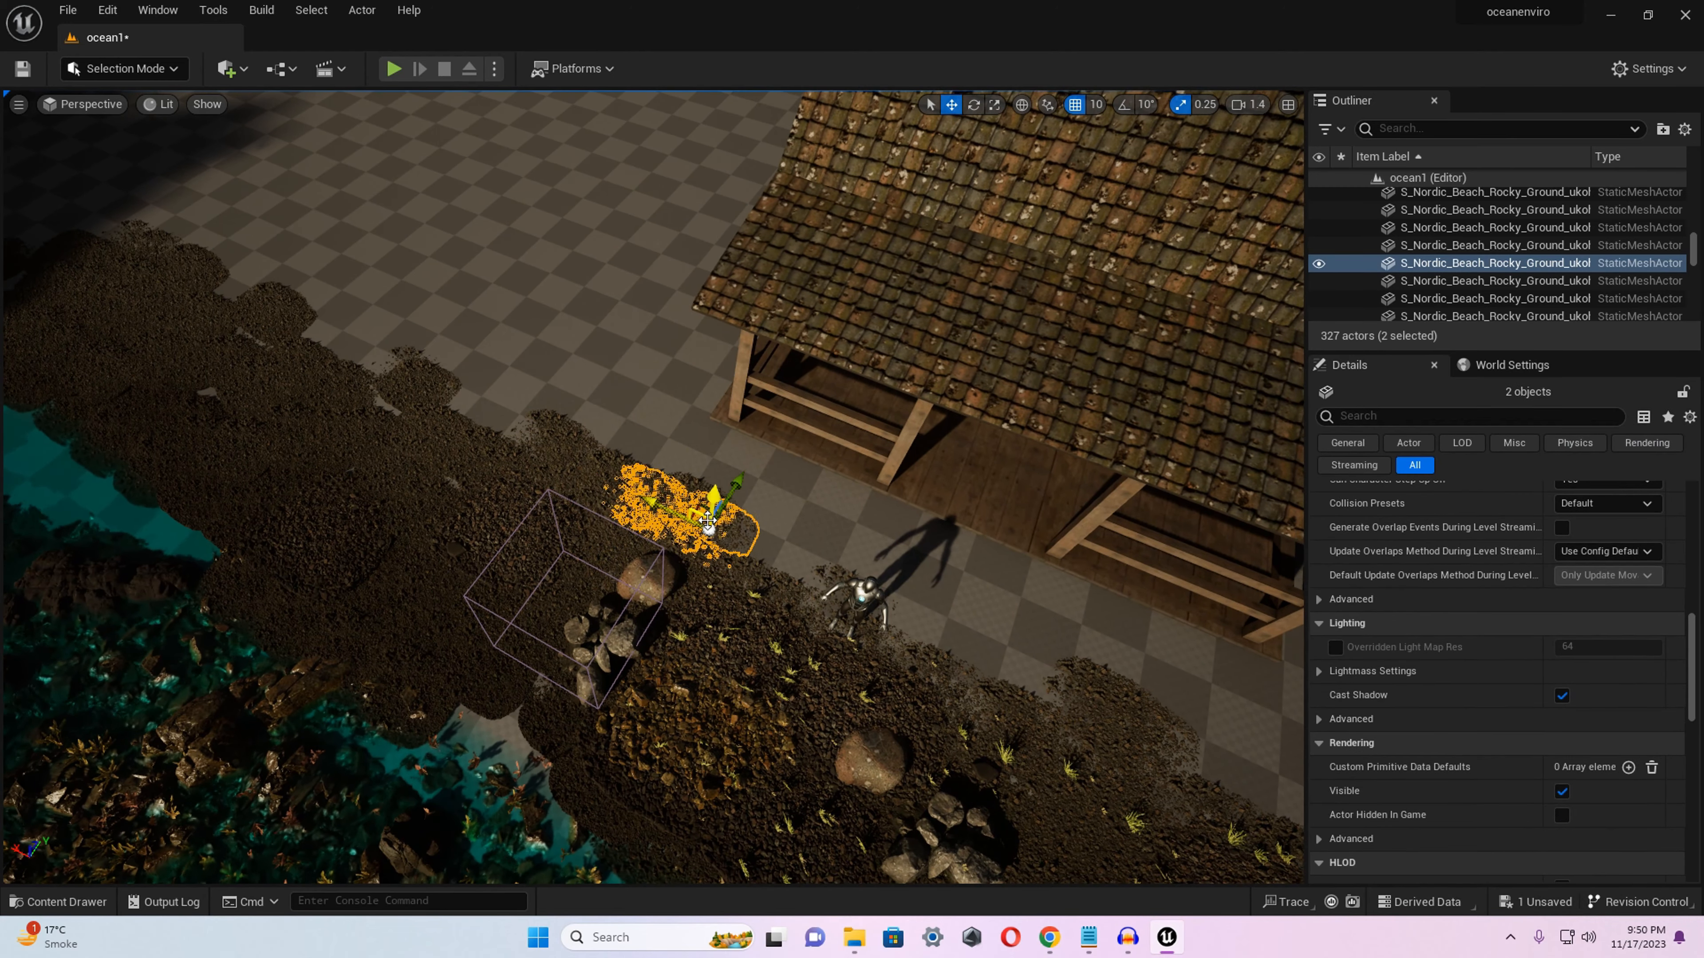
pyautogui.keyDown('ctrl'); pyautogui.click(606, 490); pyautogui.keyUp('ctrl')
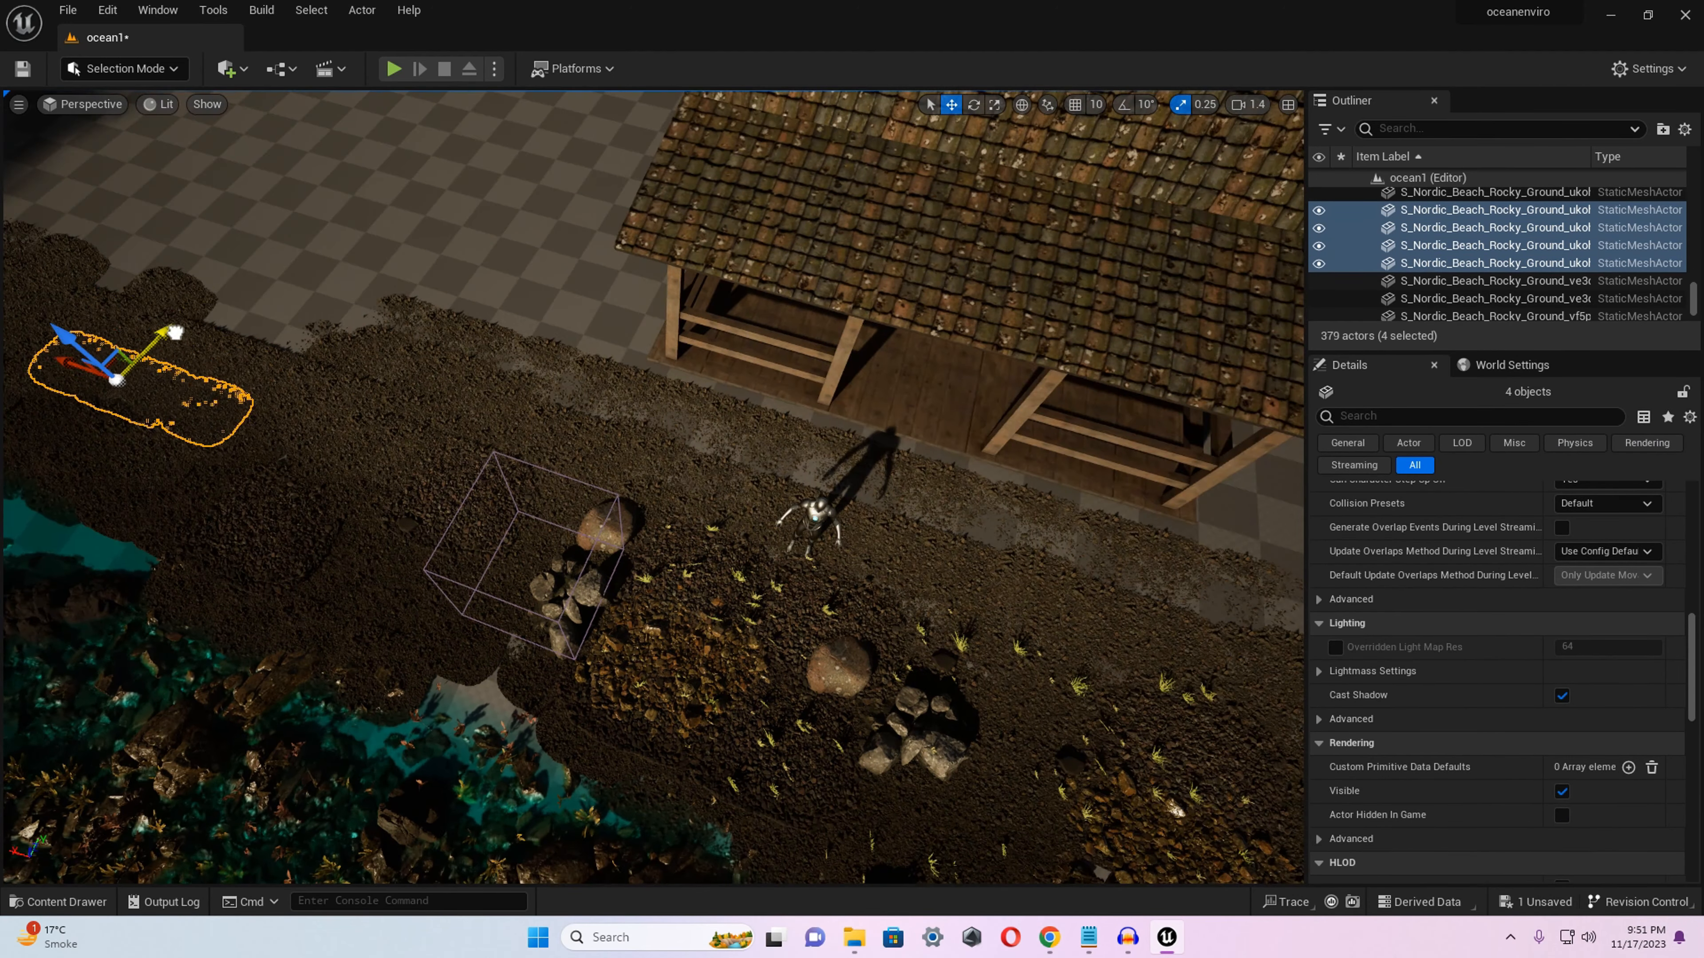
pyautogui.moveTo(285, 312); pyautogui.dragTo(221, 281, button='right')
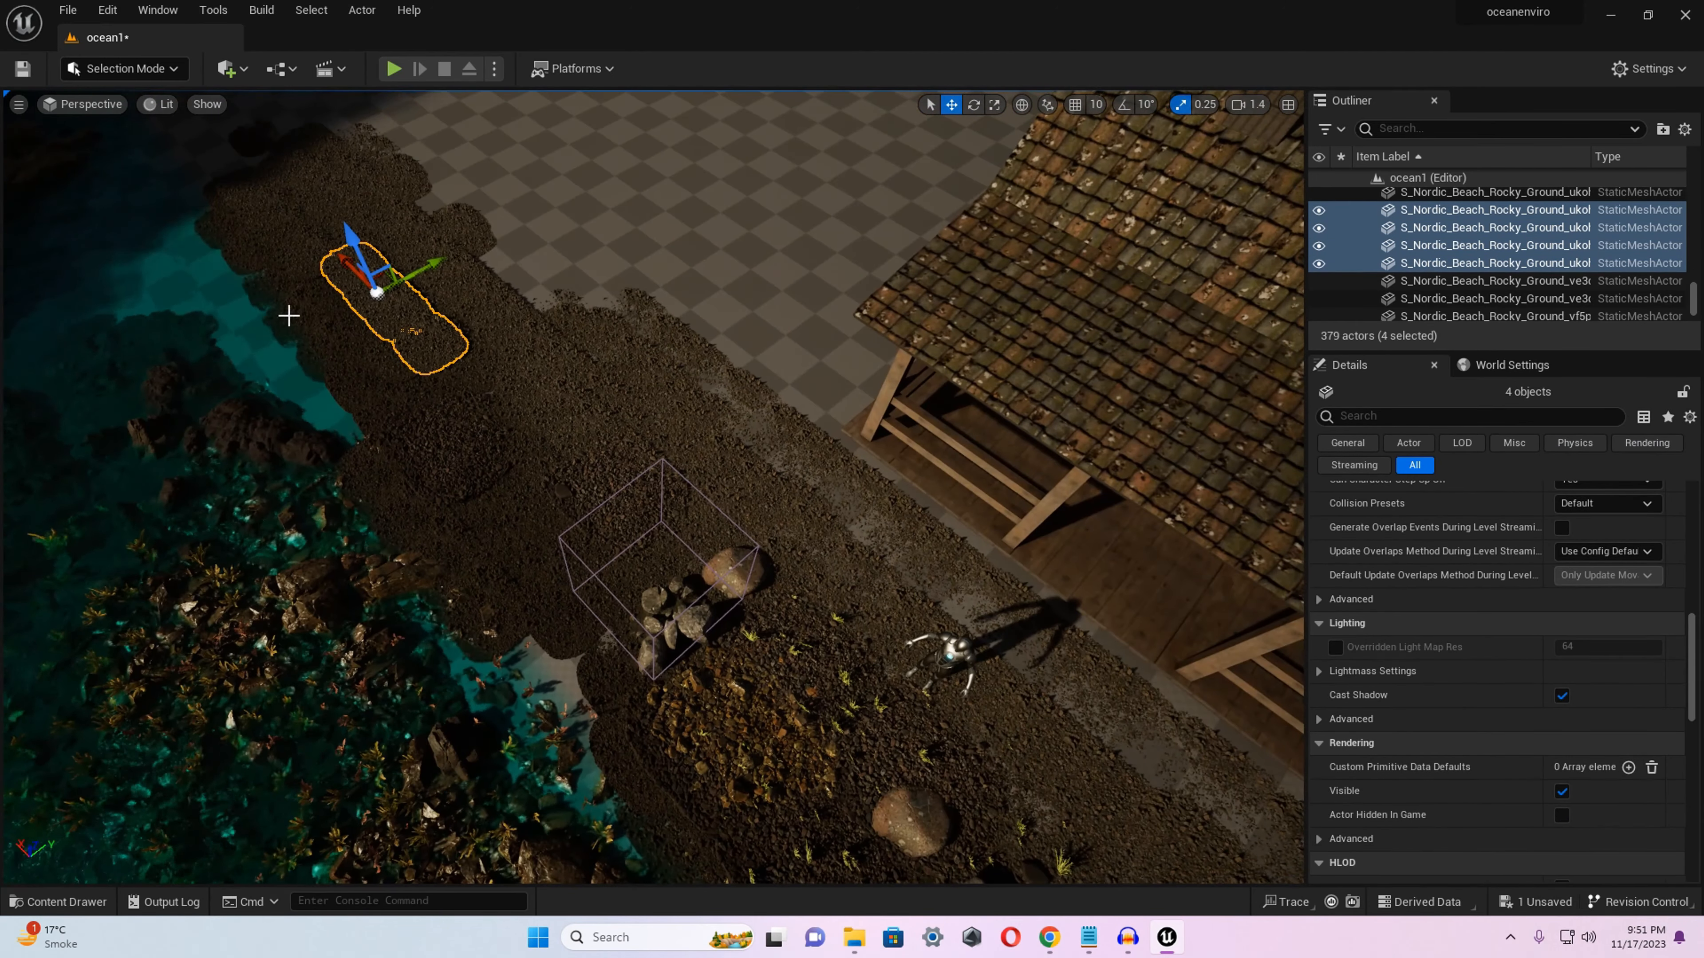
# Extend the rocky ground along the waterline with further copies of the four selected patches.
pyautogui.keyDown('alt'); pyautogui.moveTo(433, 242); pyautogui.dragTo(245, 347); pyautogui.keyUp('alt')
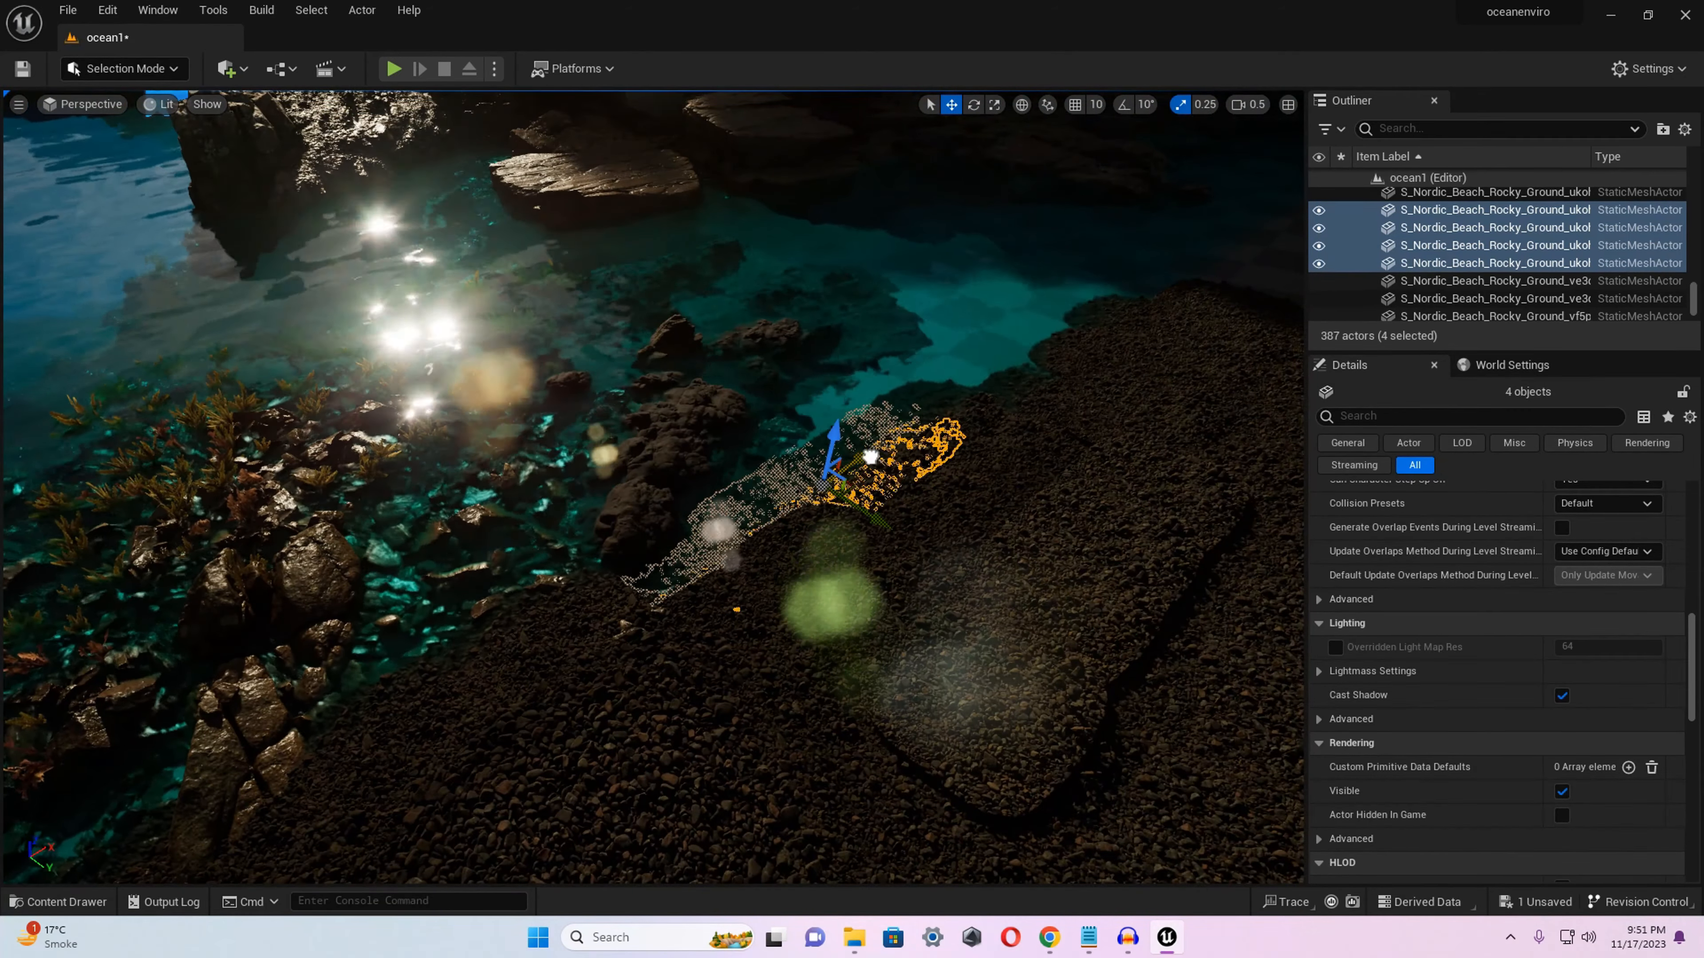
pyautogui.keyDown('alt'); pyautogui.moveTo(825, 470); pyautogui.dragTo(1075, 308); pyautogui.keyUp('alt')
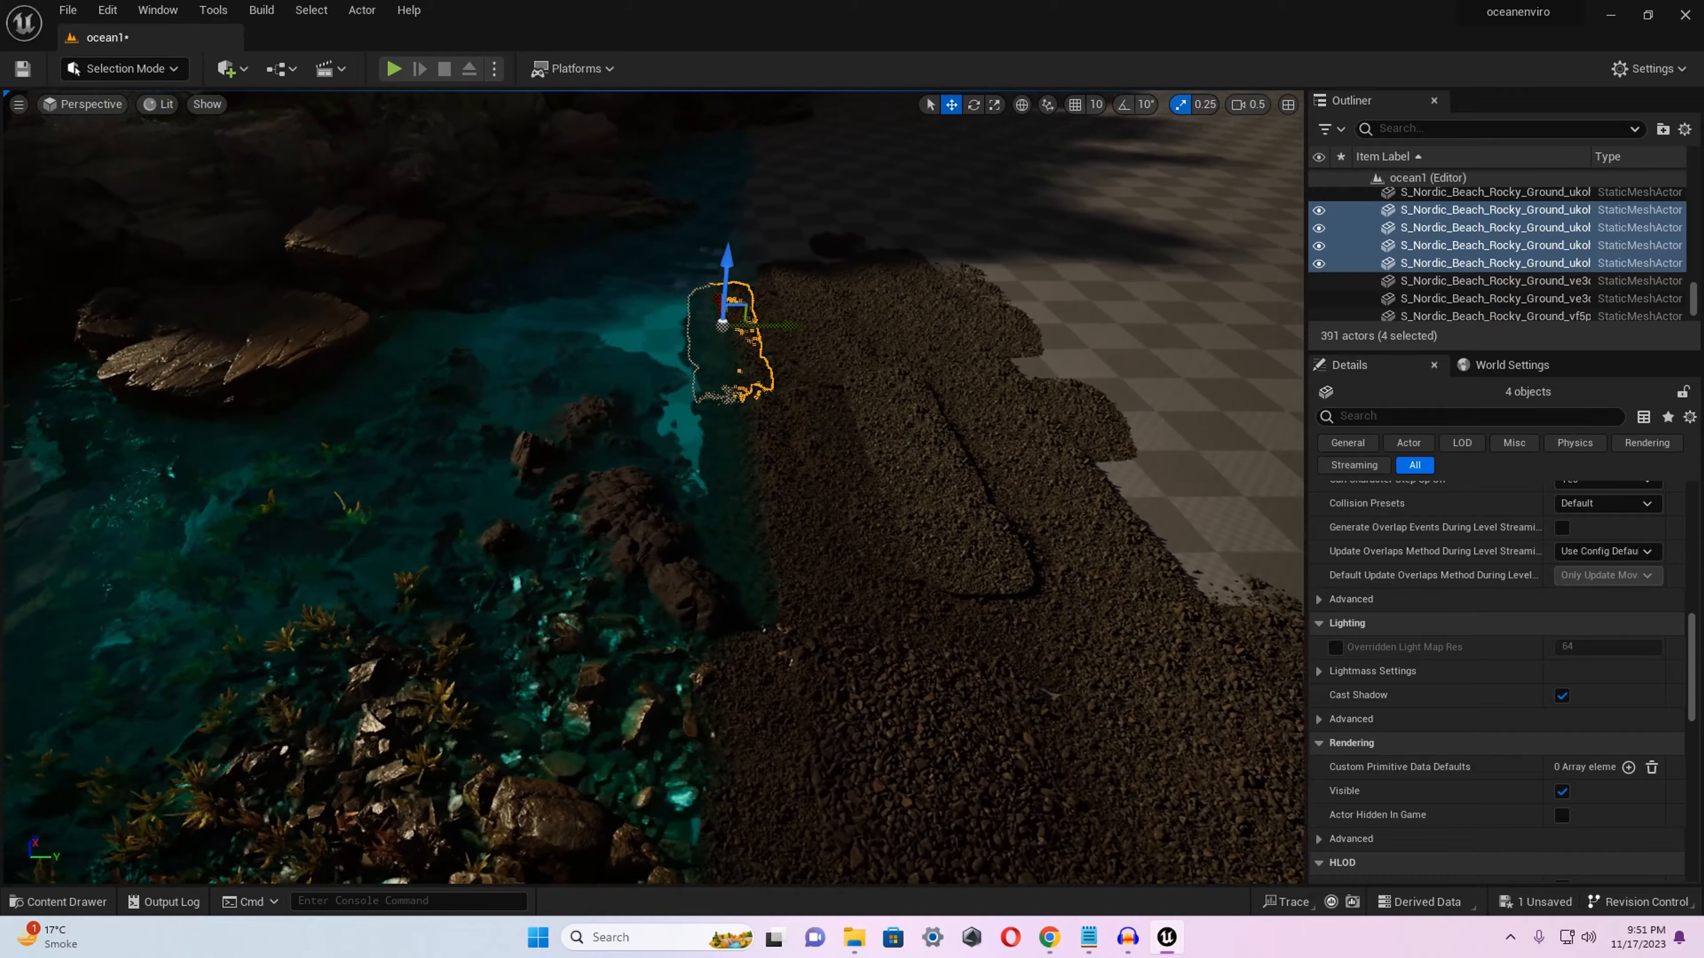
pyautogui.keyDown('alt'); pyautogui.moveTo(721, 325); pyautogui.dragTo(764, 290); pyautogui.keyUp('alt')
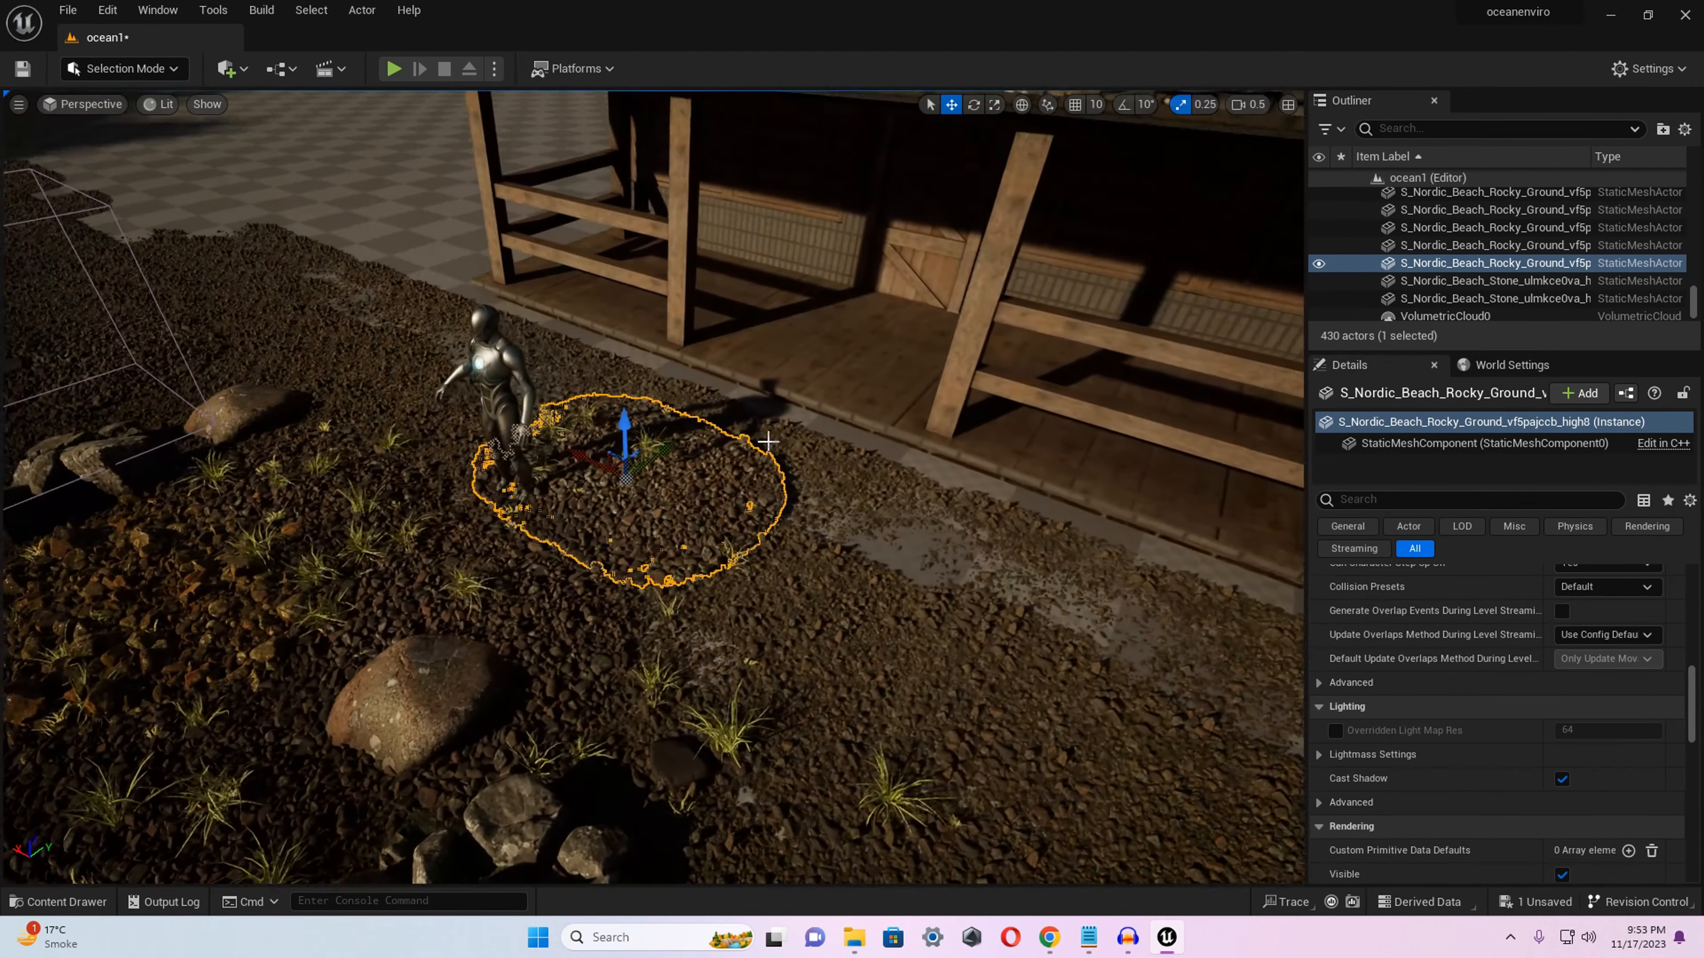
# Rotate the rocky ground patch beneath the character and add the Rocky_Ground_ukoncdamw_high_Var2 mesh to the ground beside the house.
pyautogui.press('e')
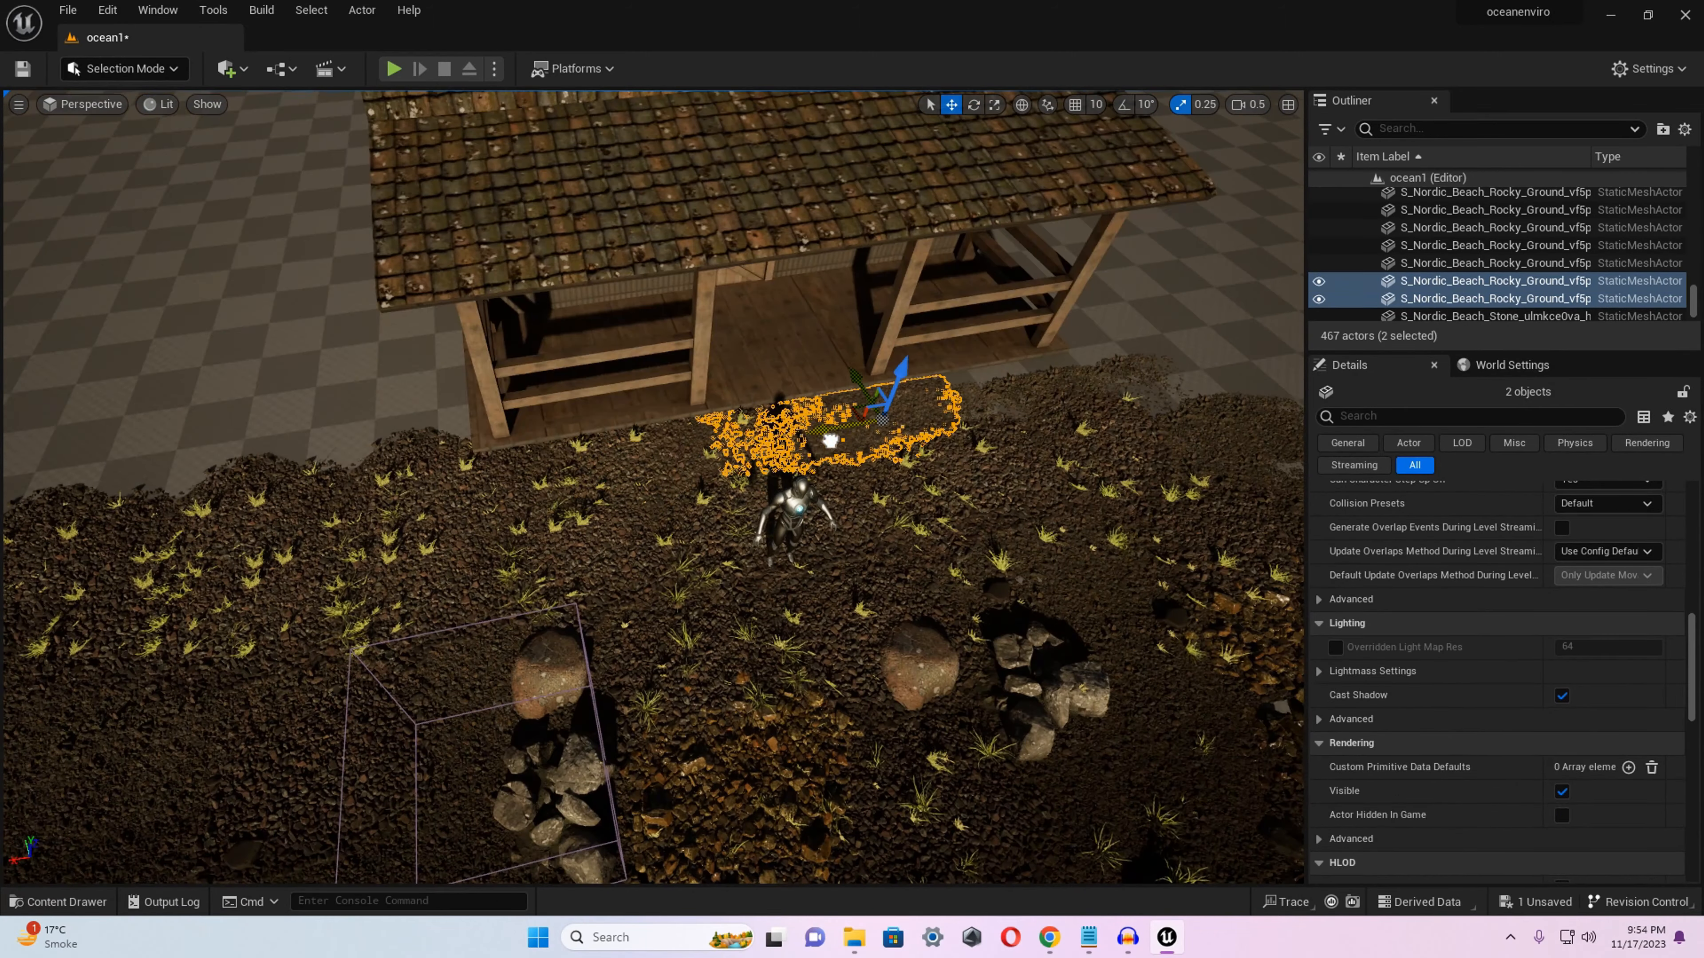
pyautogui.moveTo(902, 380); pyautogui.dragTo(1274, 323)
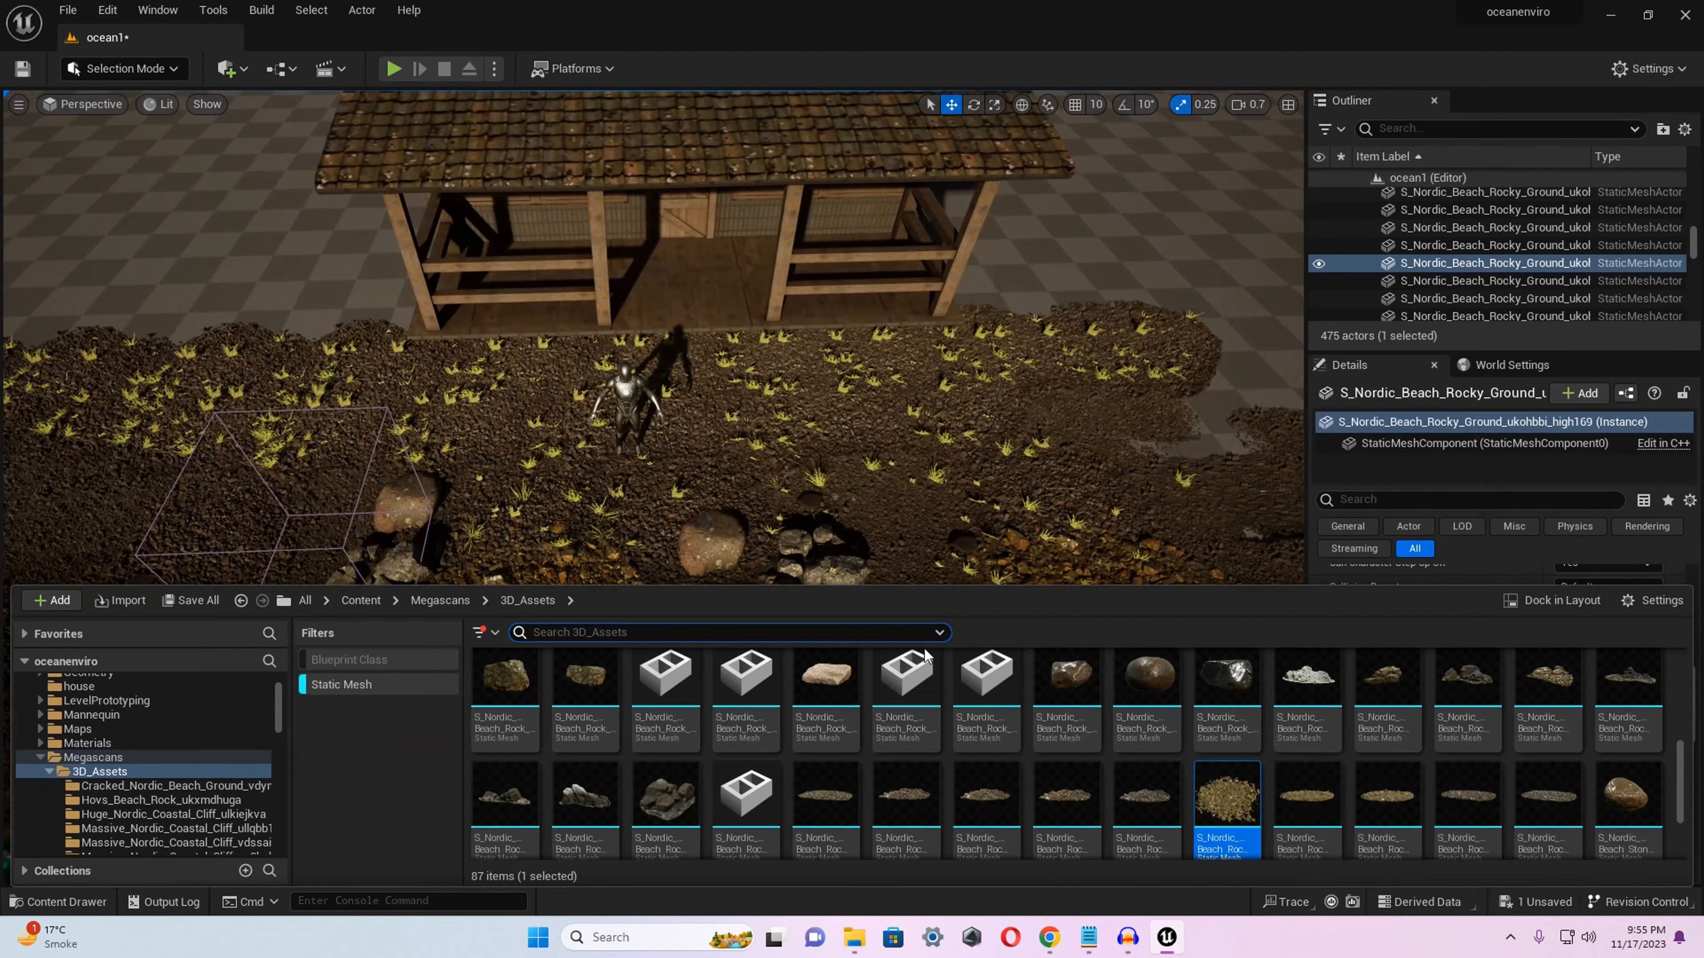
pyautogui.moveTo(1133, 806); pyautogui.dragTo(1189, 441)
pyautogui.moveTo(1189, 441); pyautogui.dragTo(1216, 424, button='right')
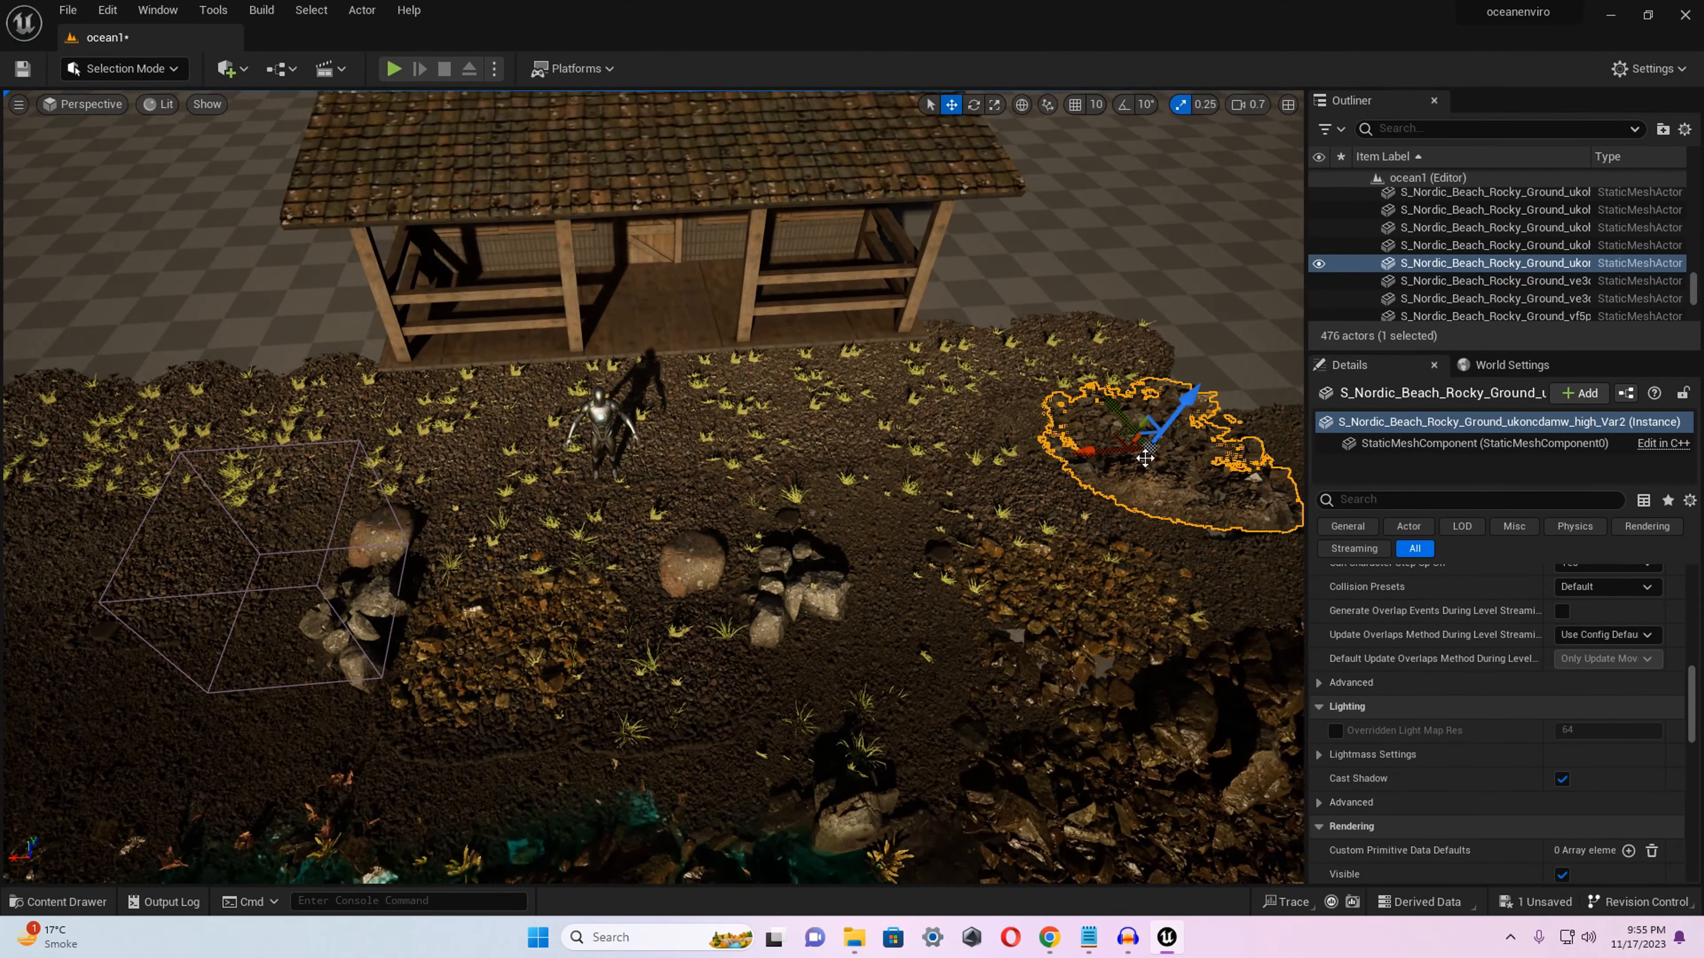
pyautogui.moveTo(1100, 455); pyautogui.dragTo(1037, 395)
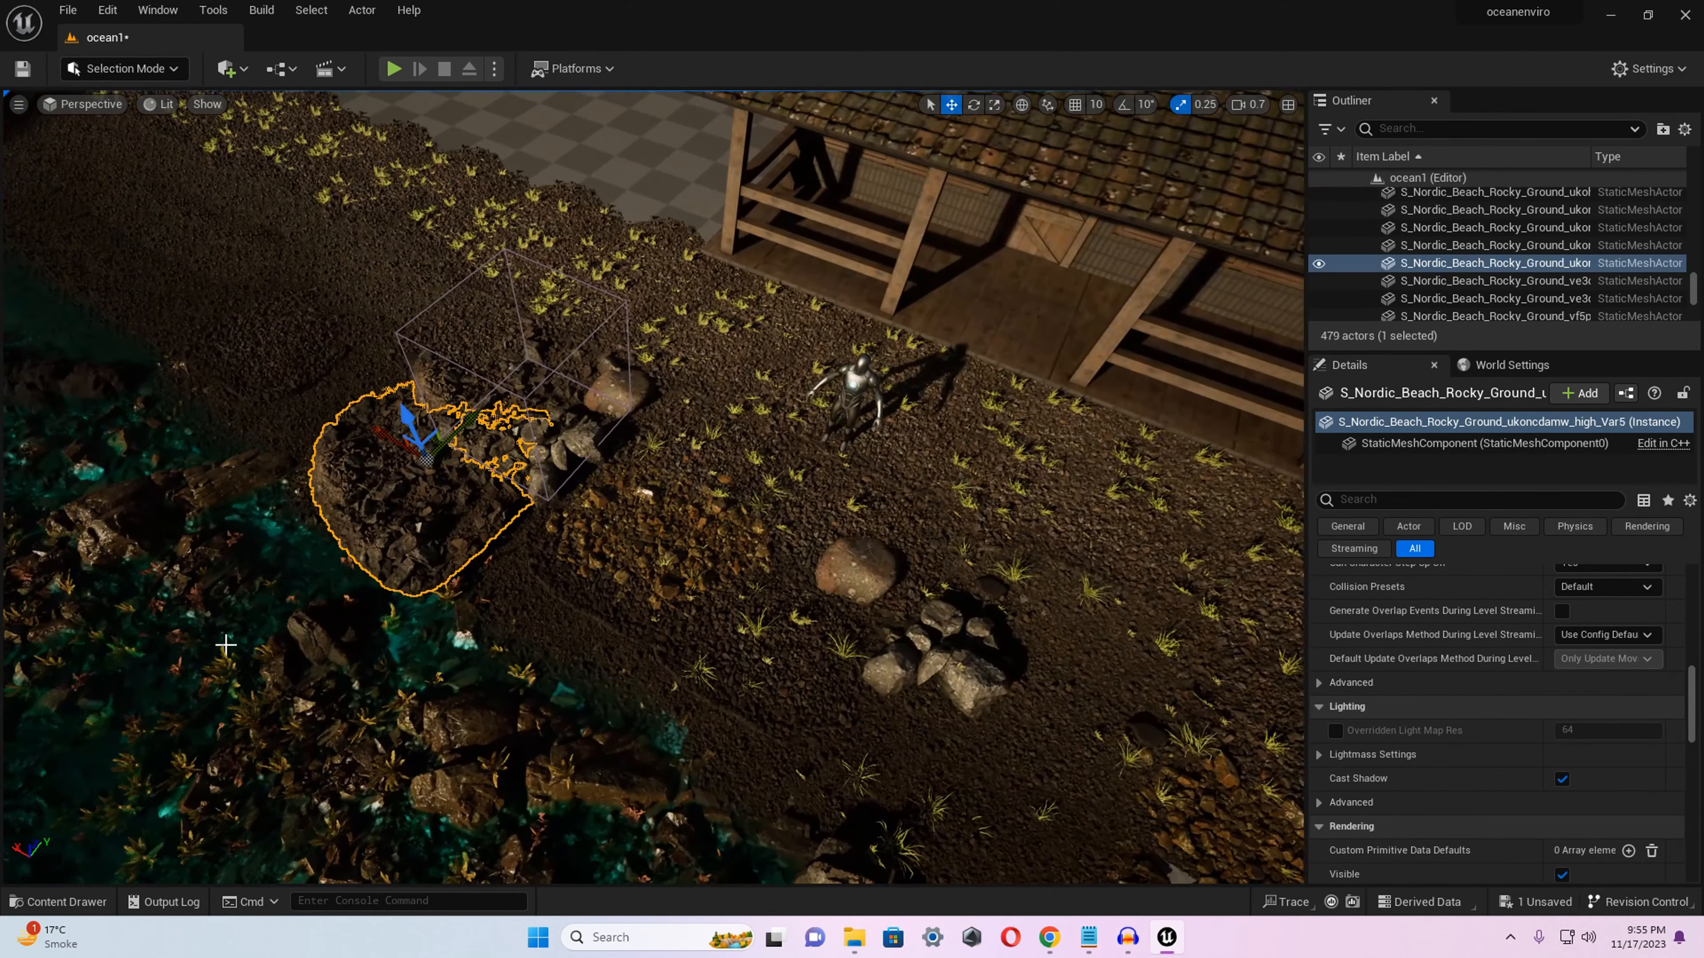
pyautogui.press('e')
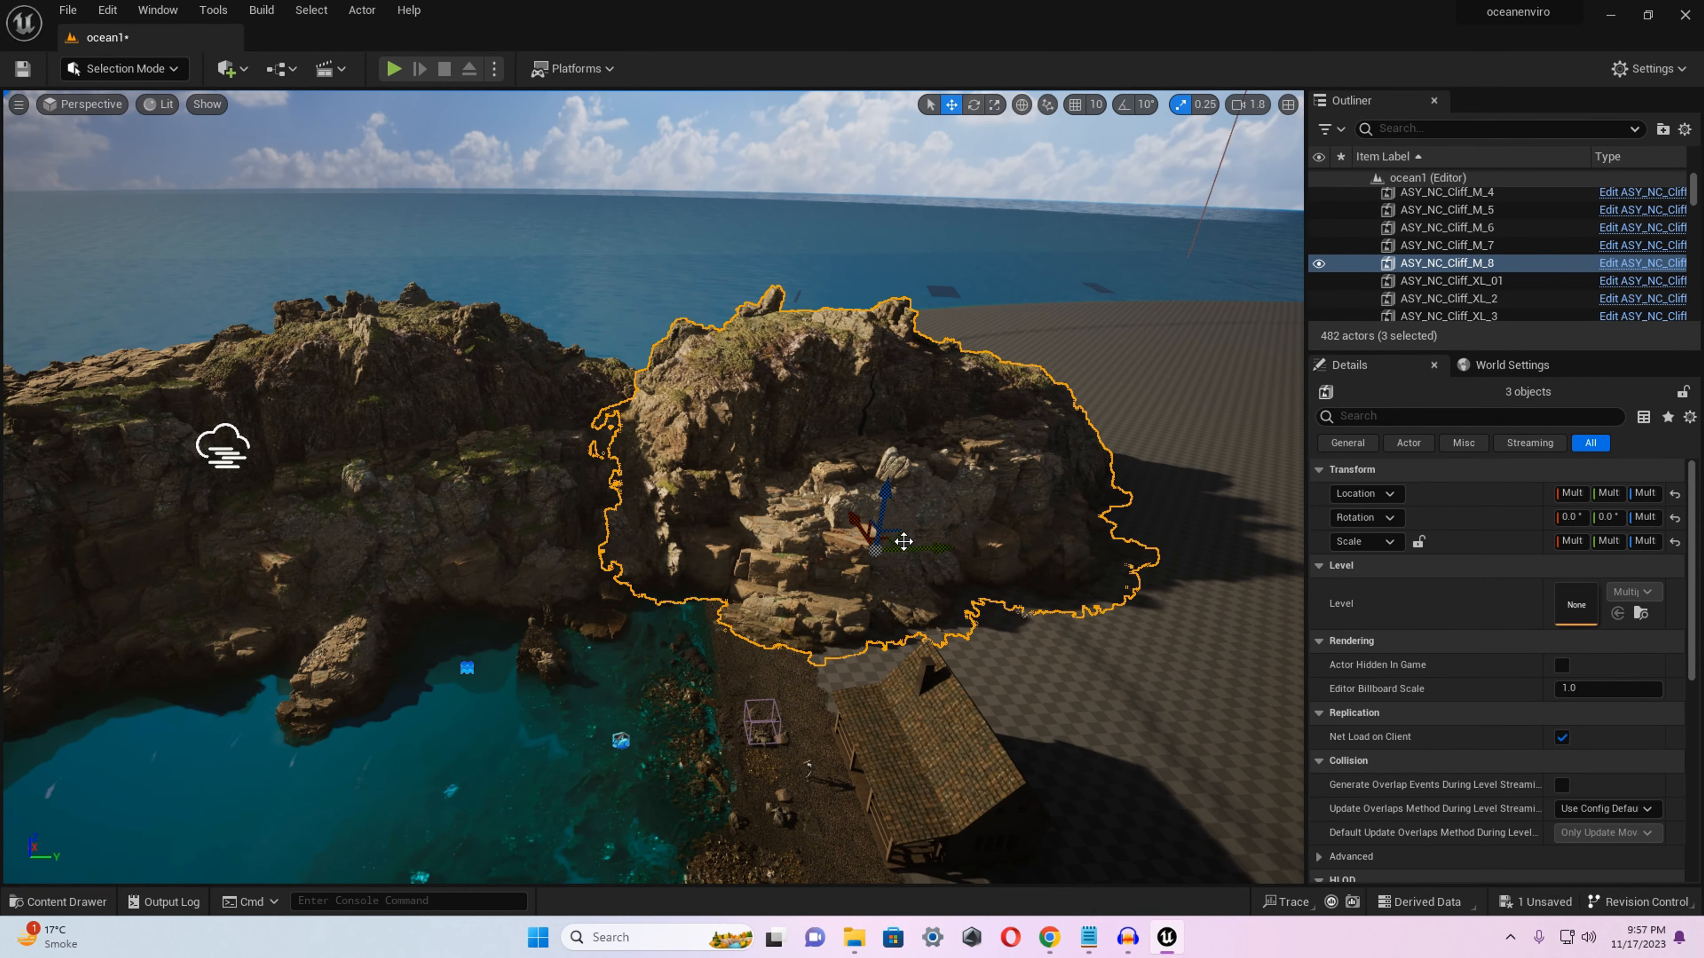
# Rotate the three selected cliffs beside the house and move them closer to the neighbouring headland.
pyautogui.press('e')
pyautogui.moveTo(872, 511); pyautogui.dragTo(870, 605)
pyautogui.press('w')
pyautogui.moveTo(912, 540); pyautogui.dragTo(833, 421)
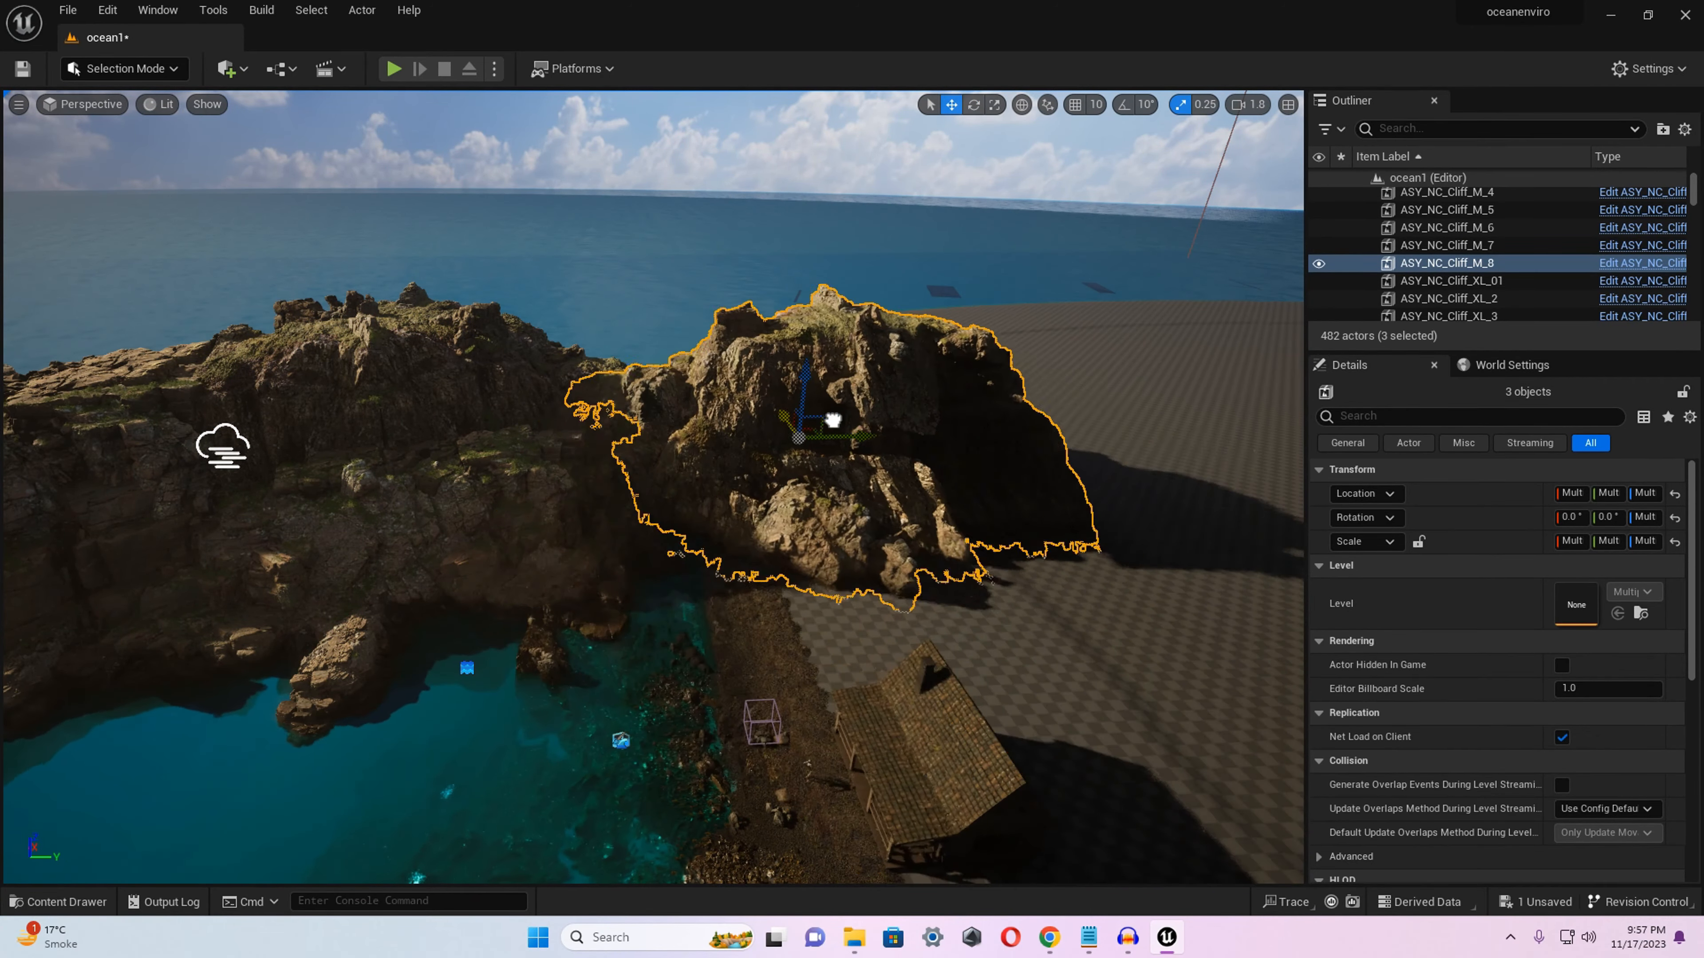
pyautogui.press('f')
# Rotate ASY_NC_Cliff_XXL_4 on the headland beside the house and move ASY_NC_Cliff_XL_6 behind the house.
pyautogui.press('e')
pyautogui.press('e')
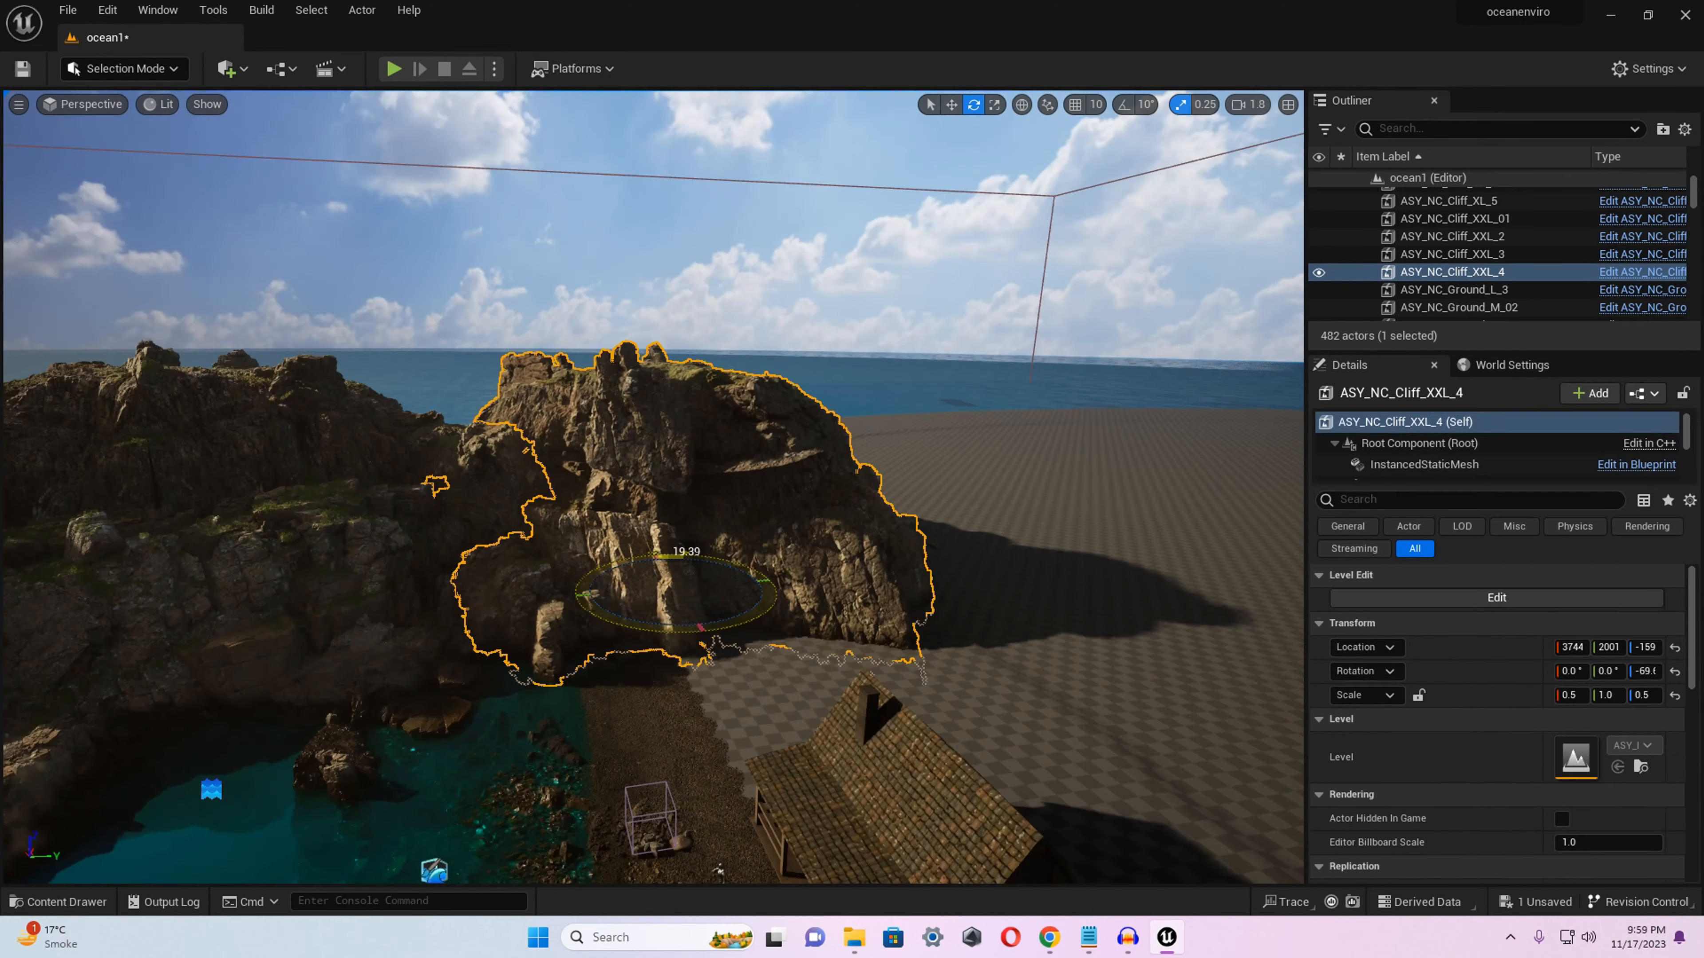
pyautogui.moveTo(757, 579); pyautogui.dragTo(409, 604, button='right')
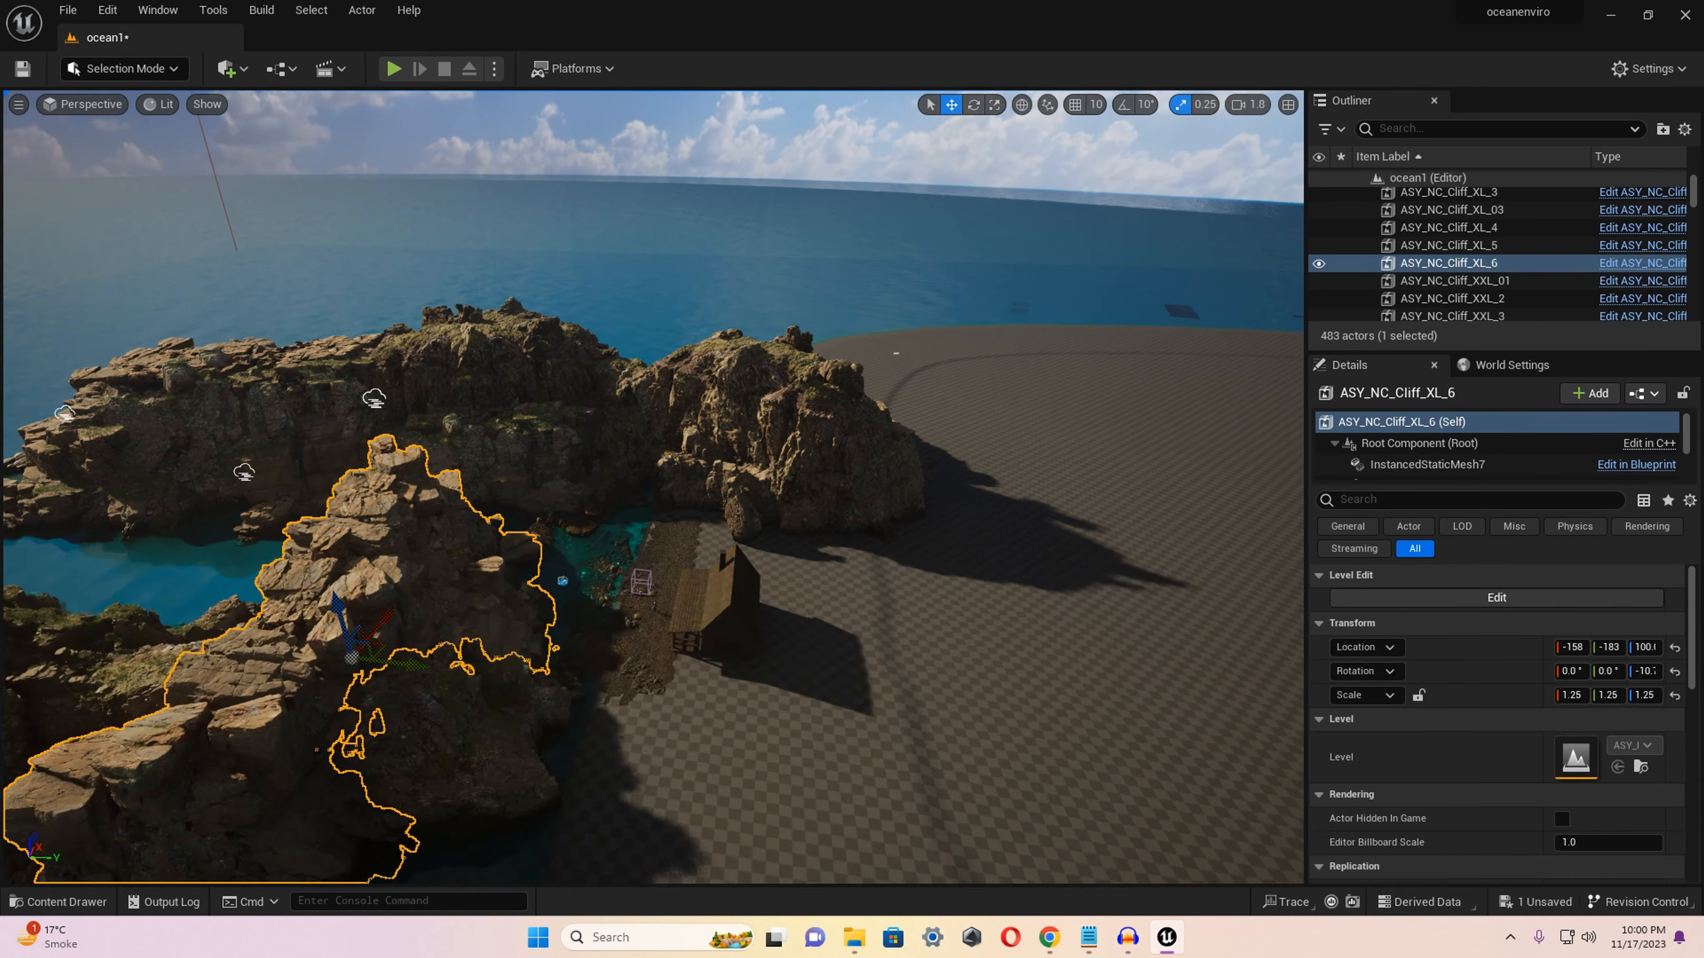
pyautogui.moveTo(470, 631); pyautogui.dragTo(430, 644, button='right')
pyautogui.moveTo(437, 597); pyautogui.dragTo(1057, 705)
pyautogui.press('e')
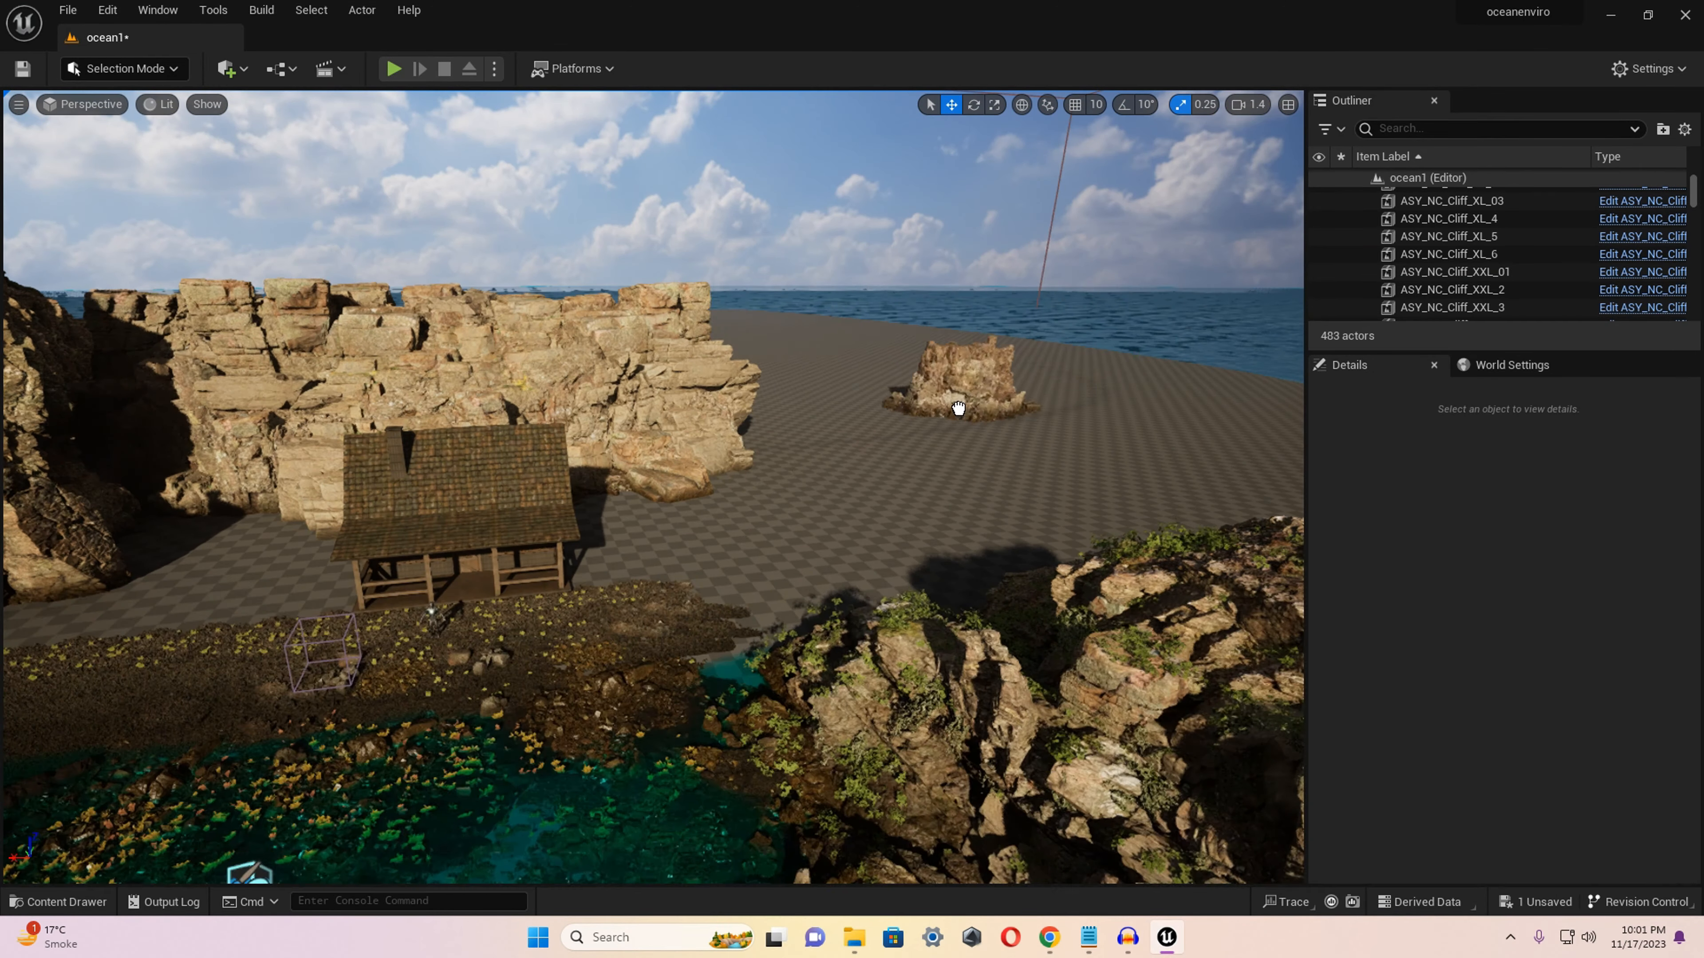
# Place the ASY_NC_Cliff_L_4 cliff at a scale of 2.25 on the open ground between the house and the headland.
pyautogui.moveTo(818, 493); pyautogui.dragTo(818, 493)
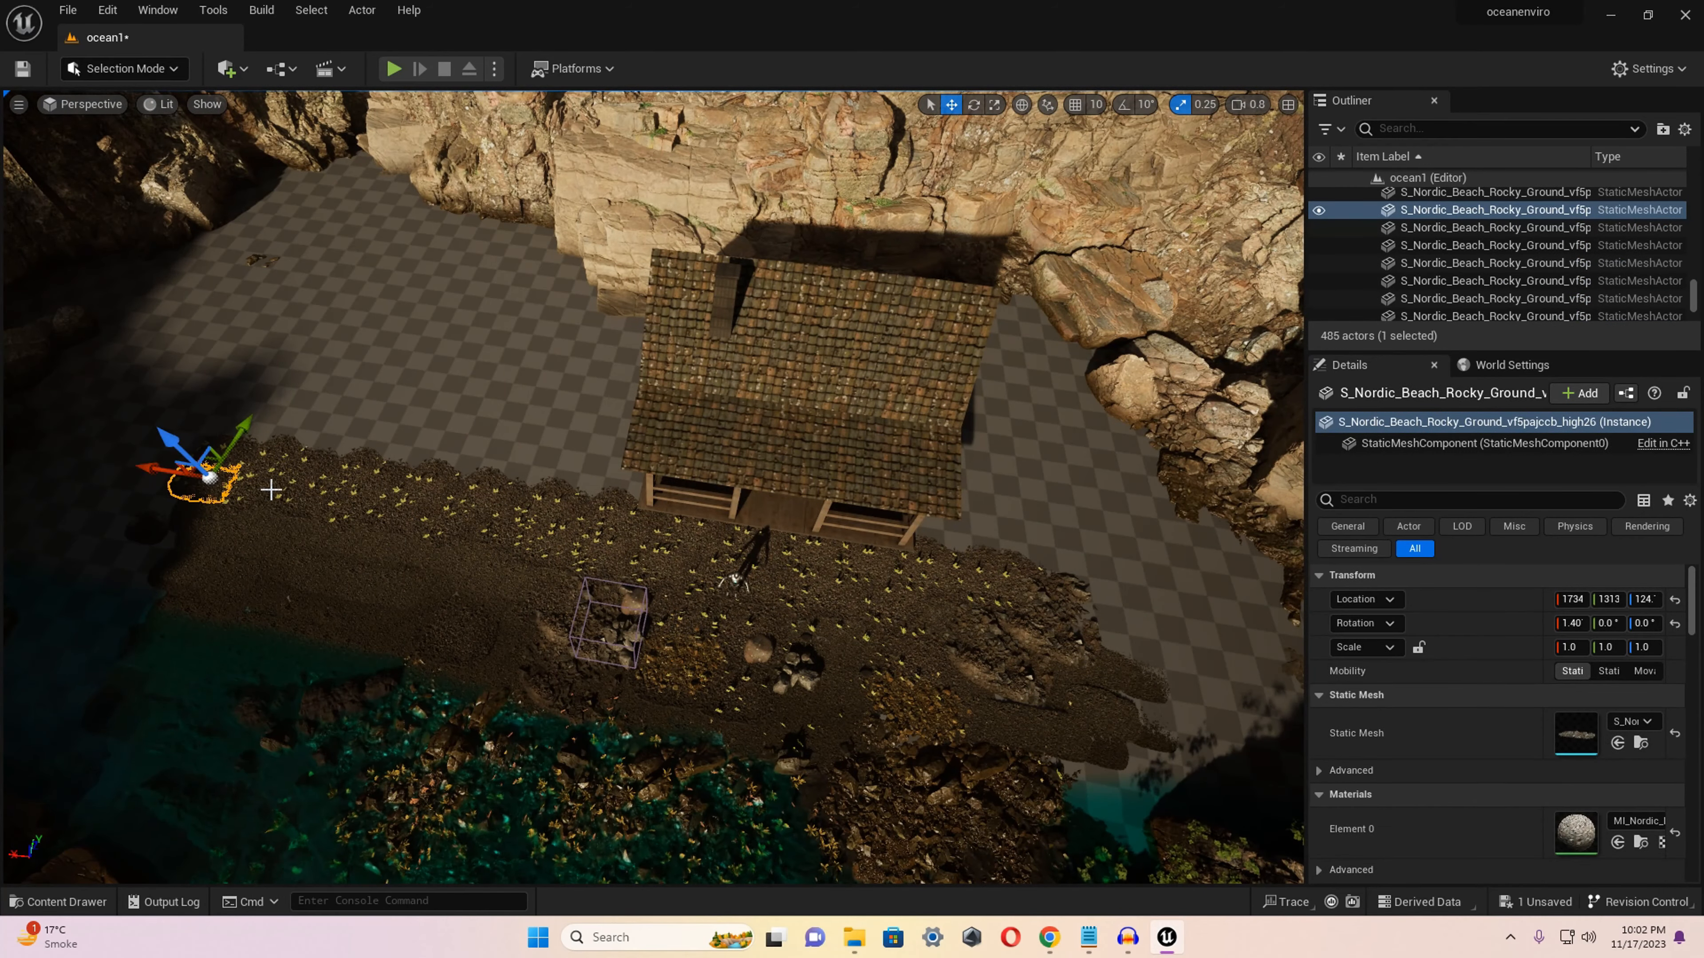
pyautogui.keyDown('ctrl'); pyautogui.click(322, 503); pyautogui.keyUp('ctrl')
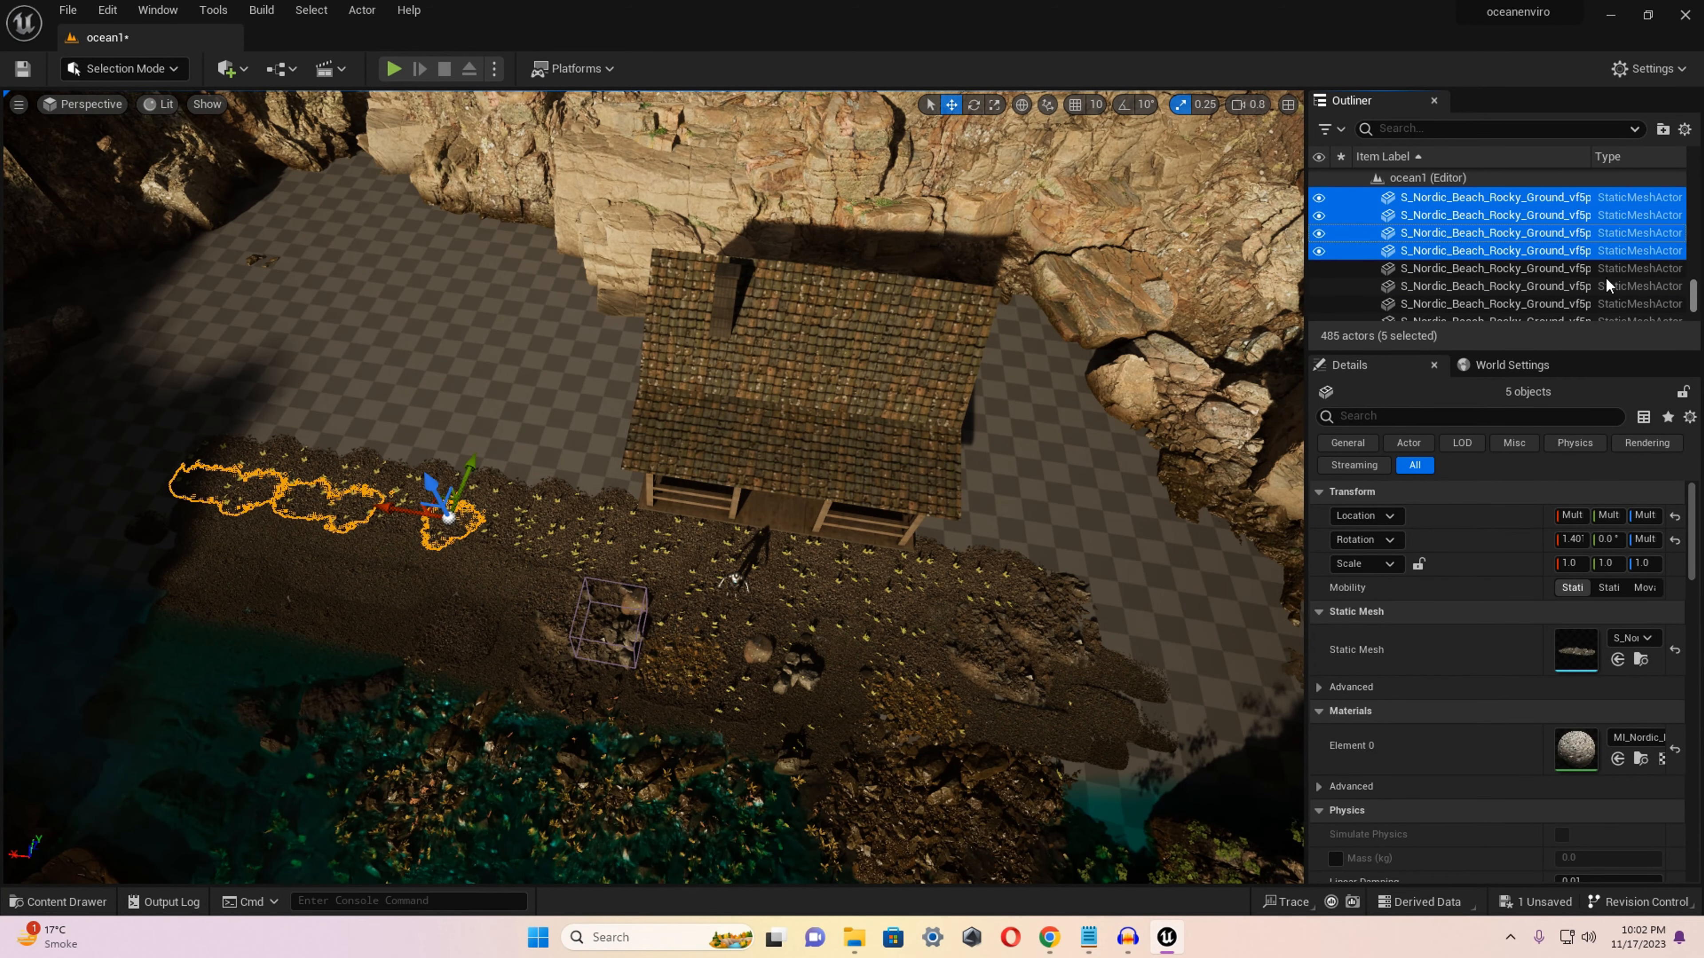
# Cover the bare ground beside and behind the house up to the cliffs with copies of the Nordic Beach Rocky Ground patches.
pyautogui.keyDown('shift'); pyautogui.click(1476, 298); pyautogui.keyUp('shift')
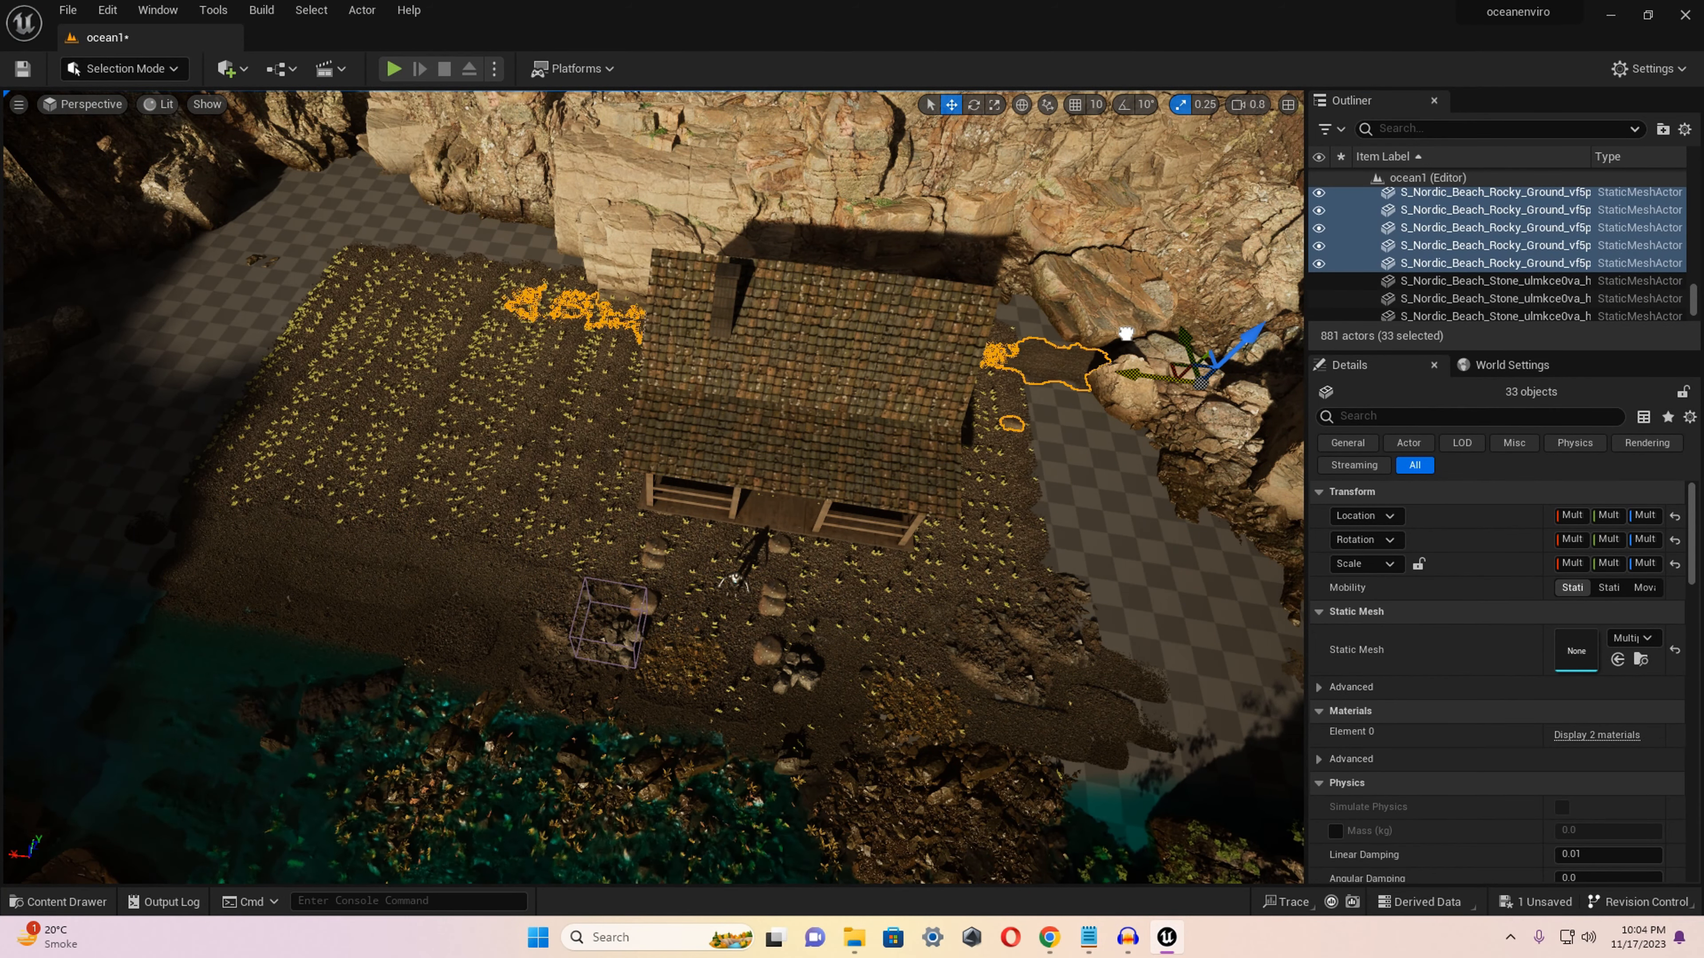
pyautogui.click(962, 359)
pyautogui.moveTo(671, 470); pyautogui.dragTo(671, 303, button='right')
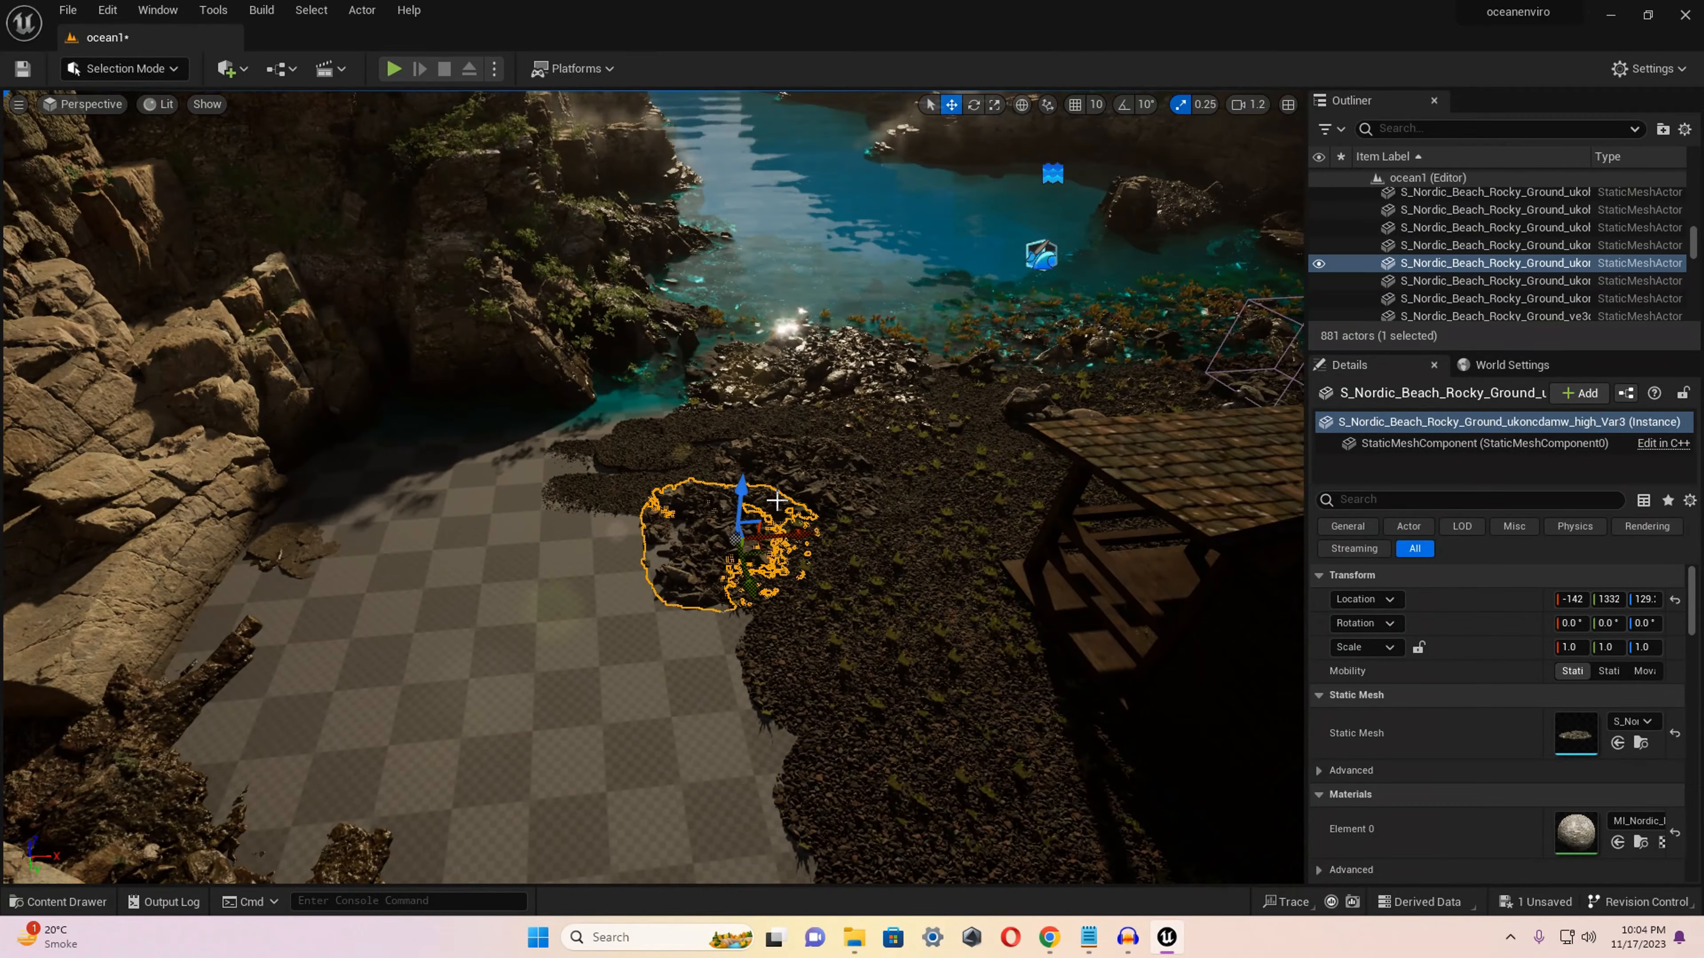
pyautogui.keyDown('ctrl'); pyautogui.click(868, 590); pyautogui.keyUp('ctrl')
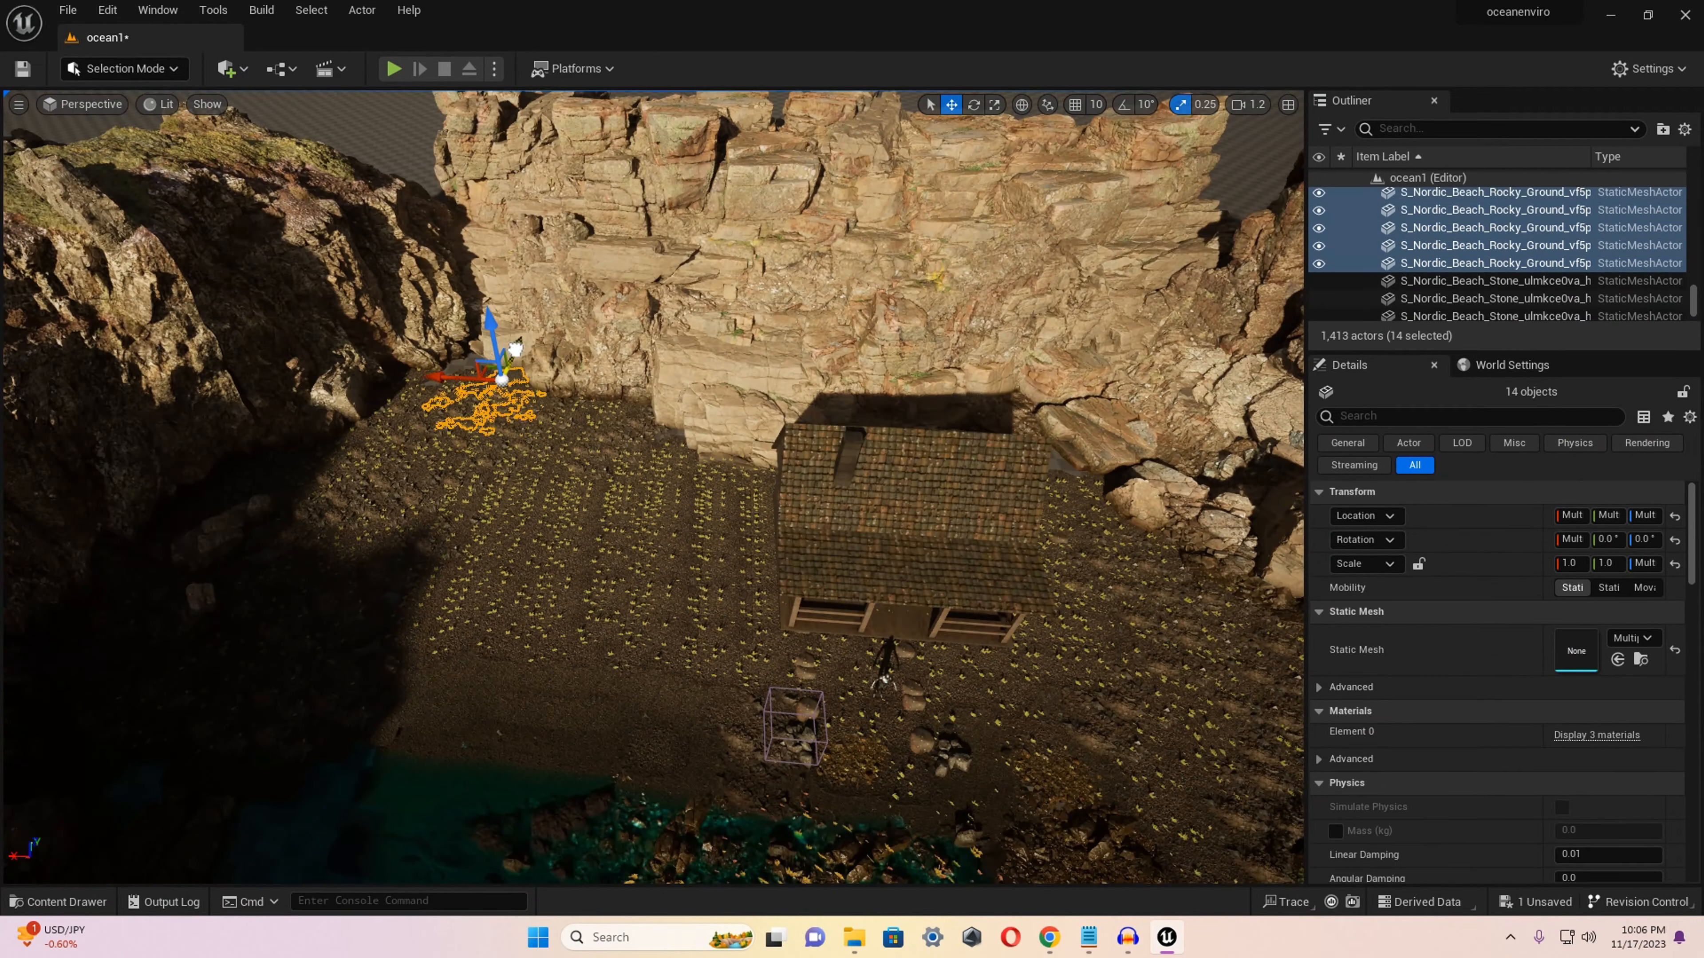
pyautogui.press('w')
pyautogui.moveTo(446, 467); pyautogui.dragTo(536, 349, button='right')
pyautogui.scroll(-8, 738, 363)
pyautogui.moveTo(389, 430)
pyautogui.mouseDown(button='right')
pyautogui.moveTo(644, 430)
pyautogui.moveTo(402, 308)
pyautogui.moveTo(349, 302)
pyautogui.moveTo(390, 430)
pyautogui.mouseUp(button='right')
pyautogui.scroll(8, 402, 309)
pyautogui.press('s')
# Switch to Foliage mode and paint the 12 selected plant types over the cliffs beside and behind the house.
pyautogui.click(124, 68)
pyautogui.click(136, 139)
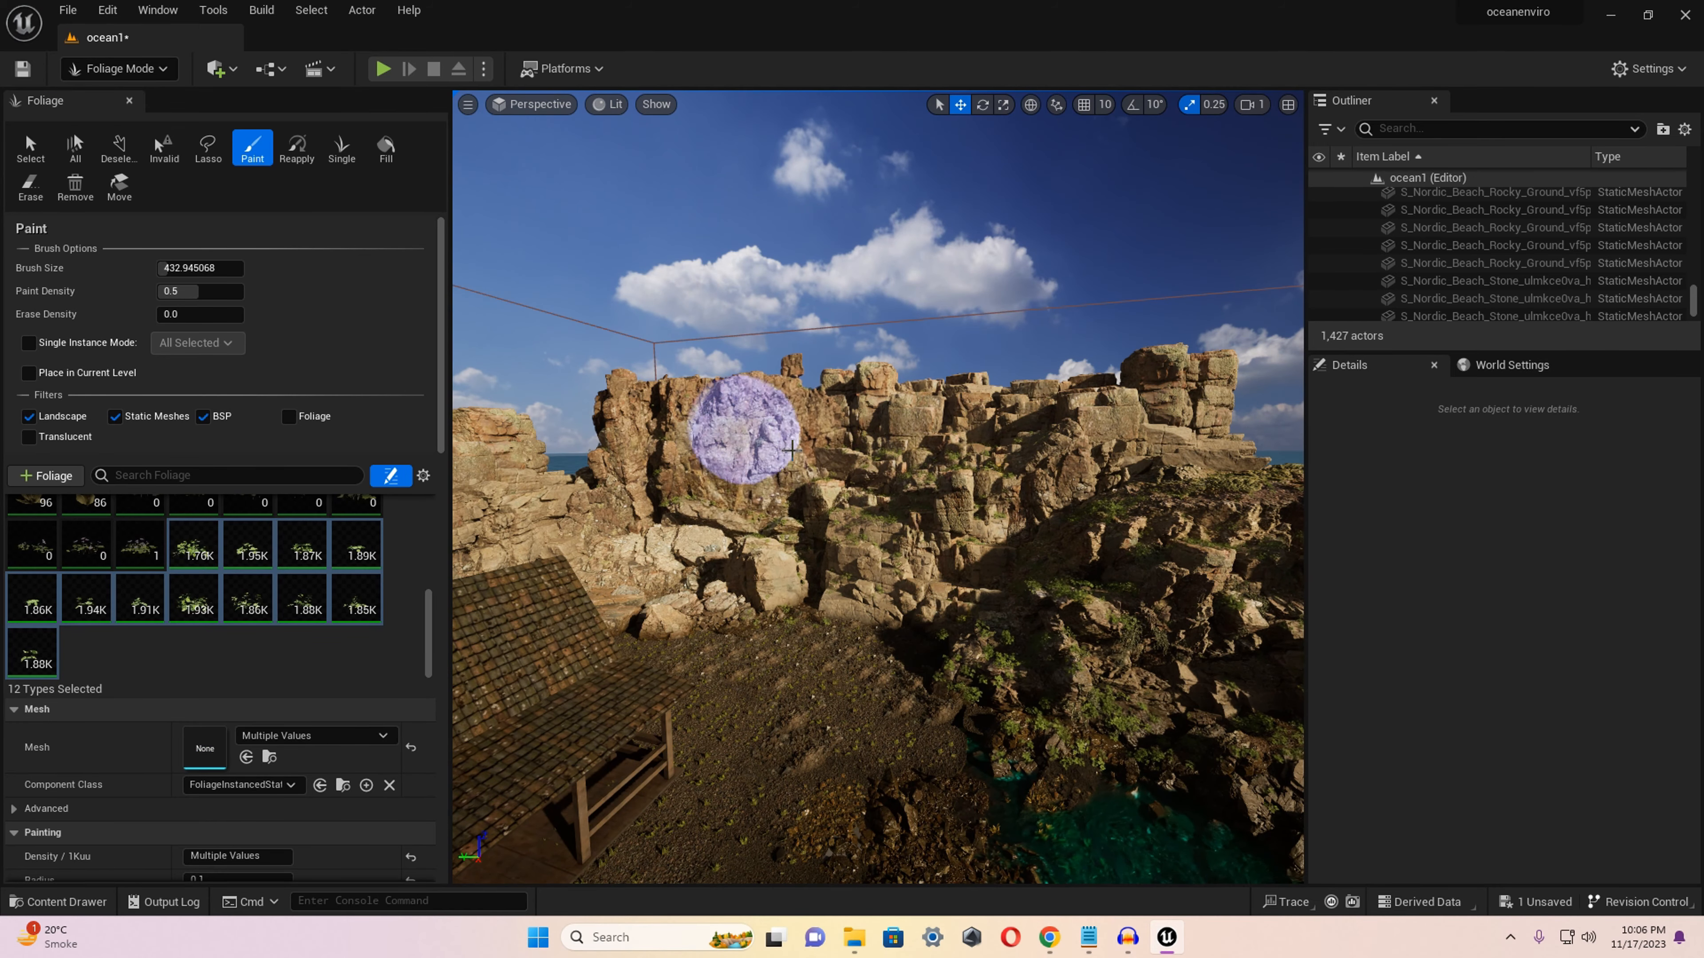
pyautogui.moveTo(814, 407); pyautogui.dragTo(704, 488)
pyautogui.moveTo(705, 489); pyautogui.dragTo(631, 488, button='right')
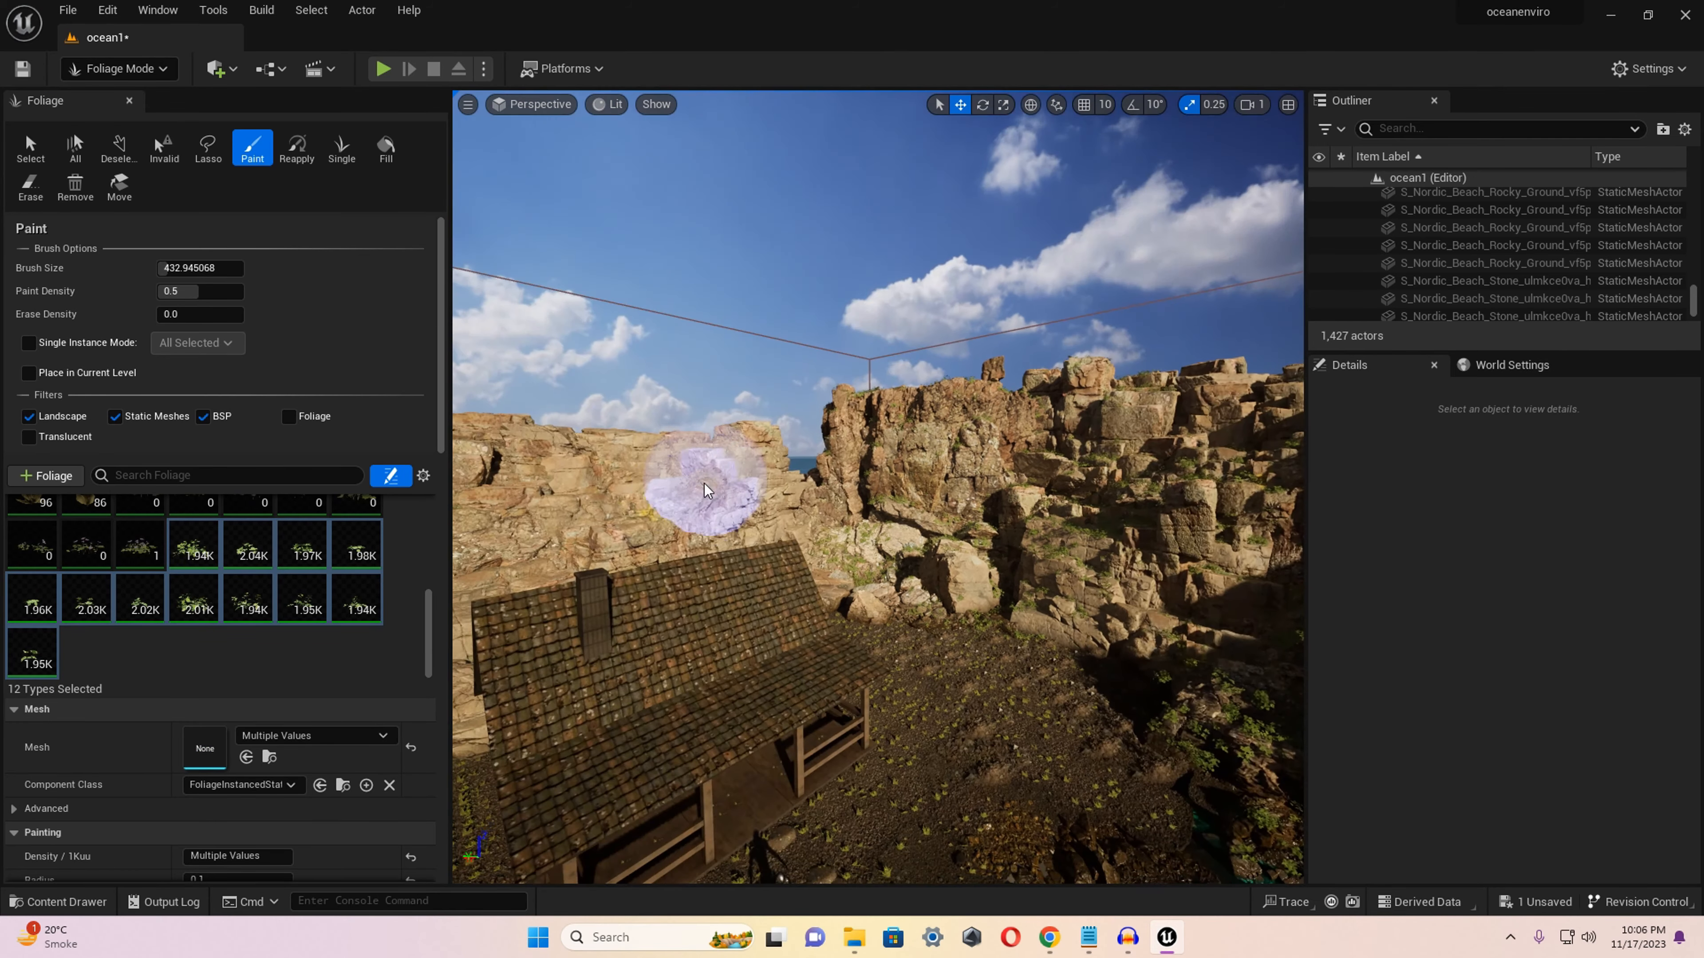
pyautogui.moveTo(683, 519); pyautogui.dragTo(588, 502)
pyautogui.moveTo(588, 502); pyautogui.dragTo(510, 502, button='right')
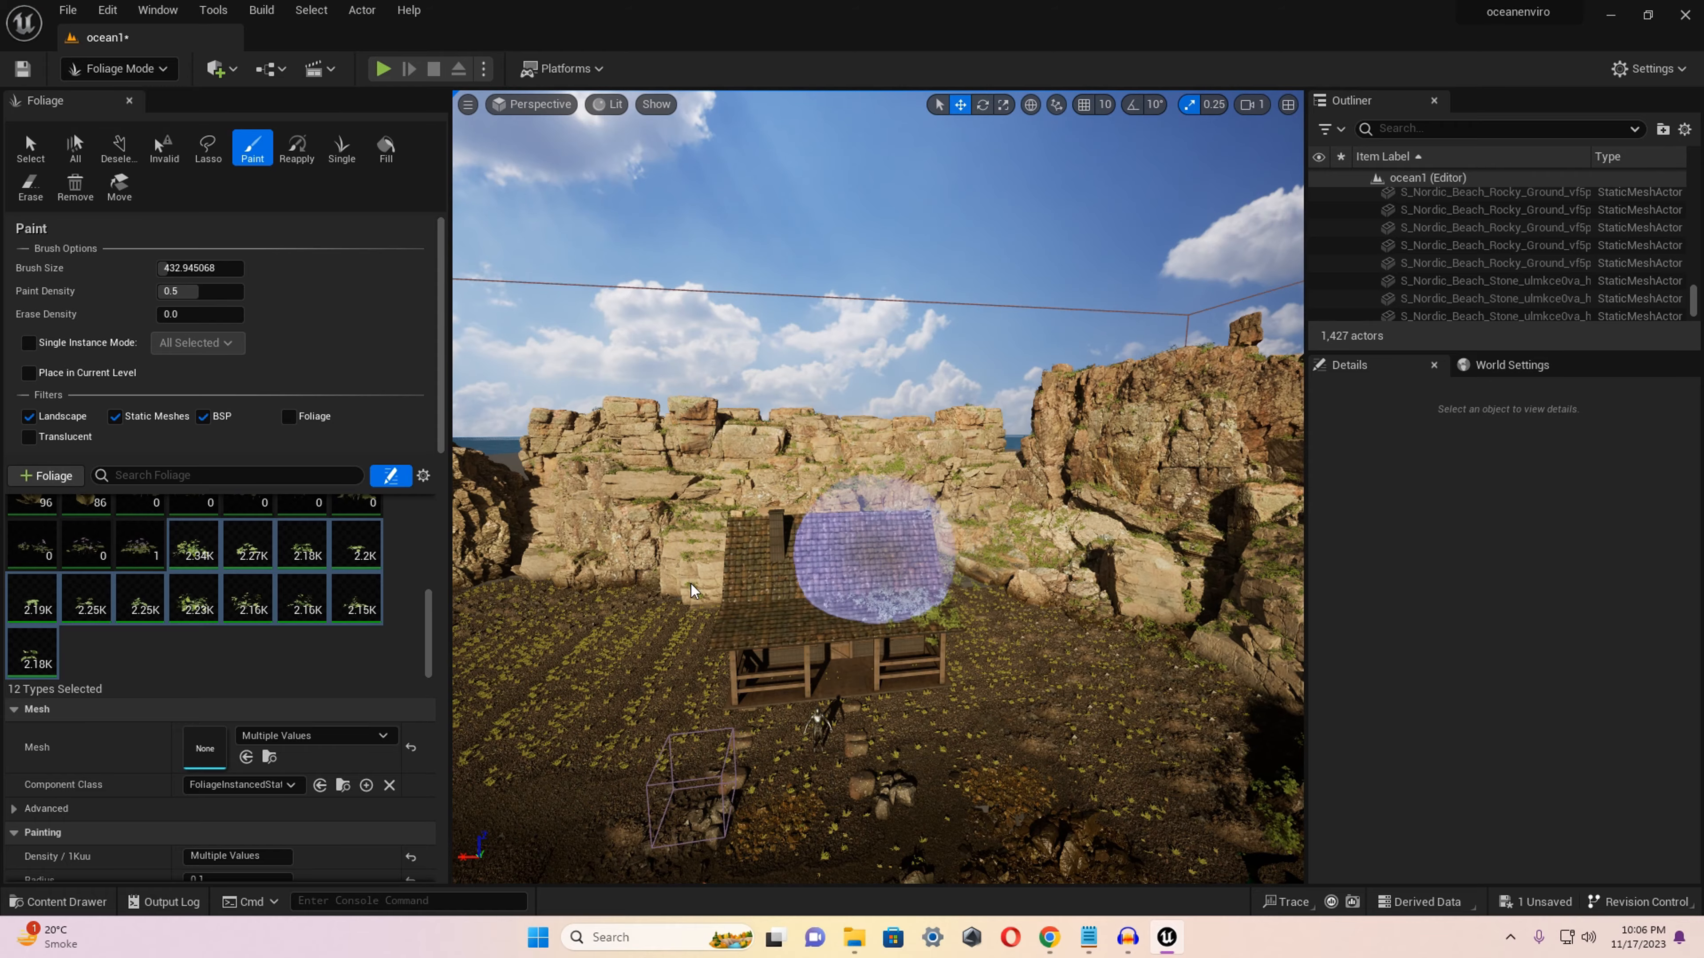
# Undo the last foliage stroke and paint the 12 selected plant types over more of the cliff faces.
pyautogui.hotkey('ctrl', 'z')
pyautogui.moveTo(722, 563); pyautogui.dragTo(646, 464)
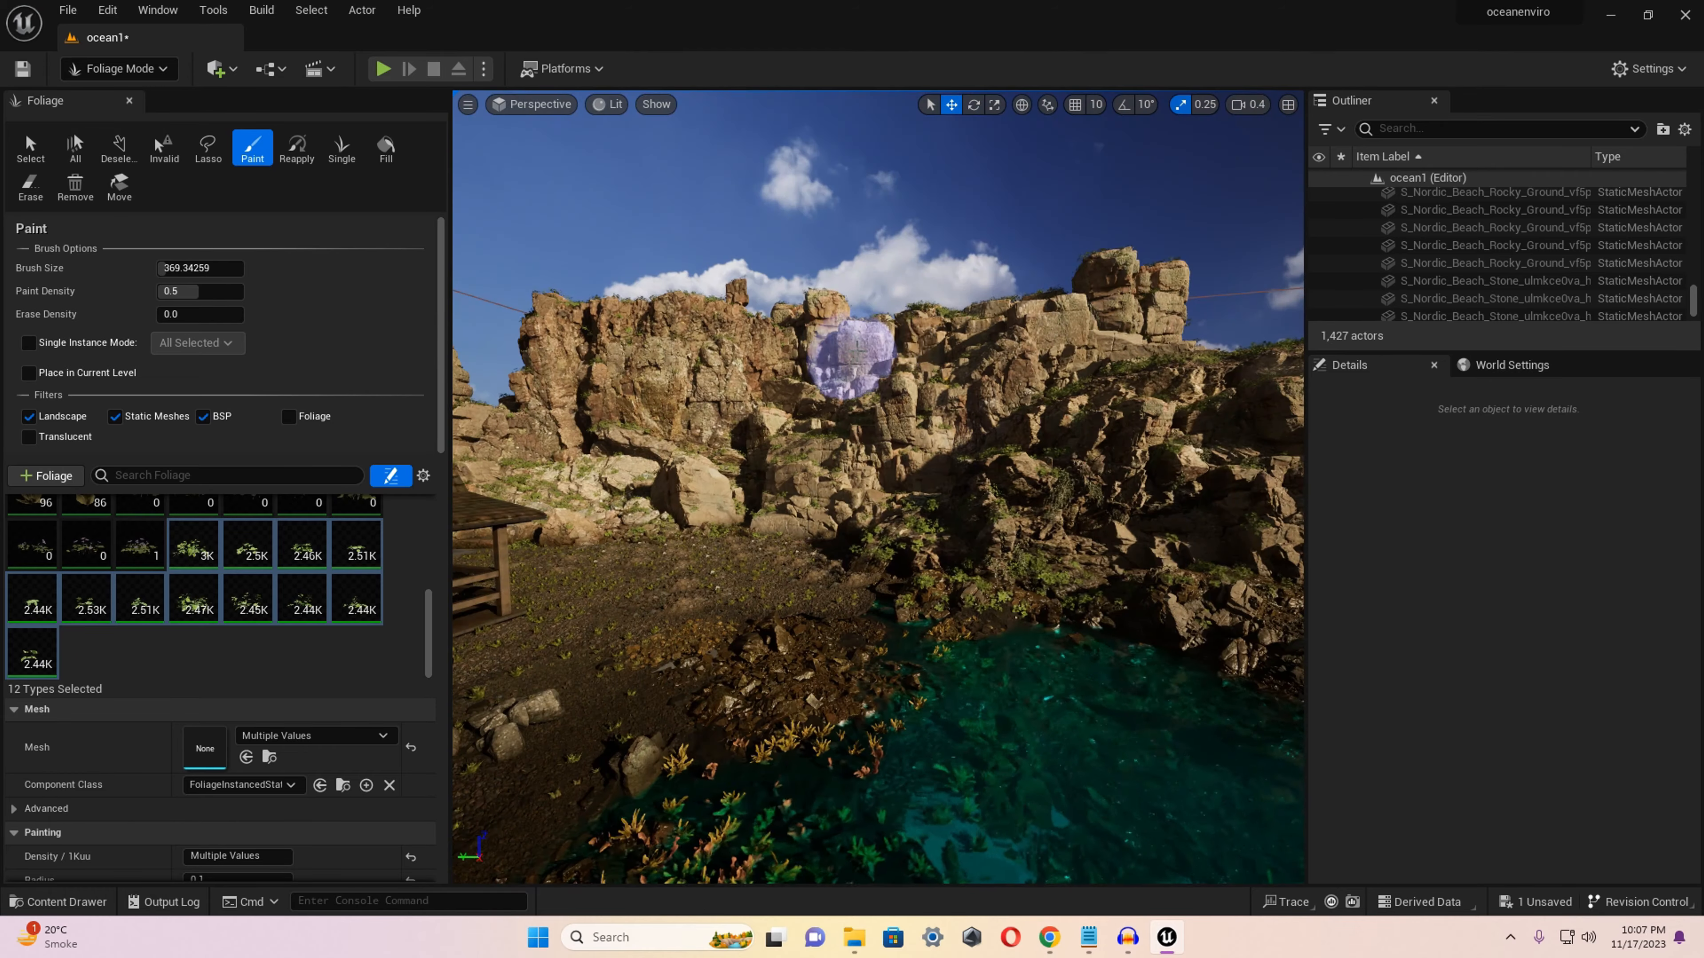
pyautogui.moveTo(852, 361); pyautogui.dragTo(640, 441)
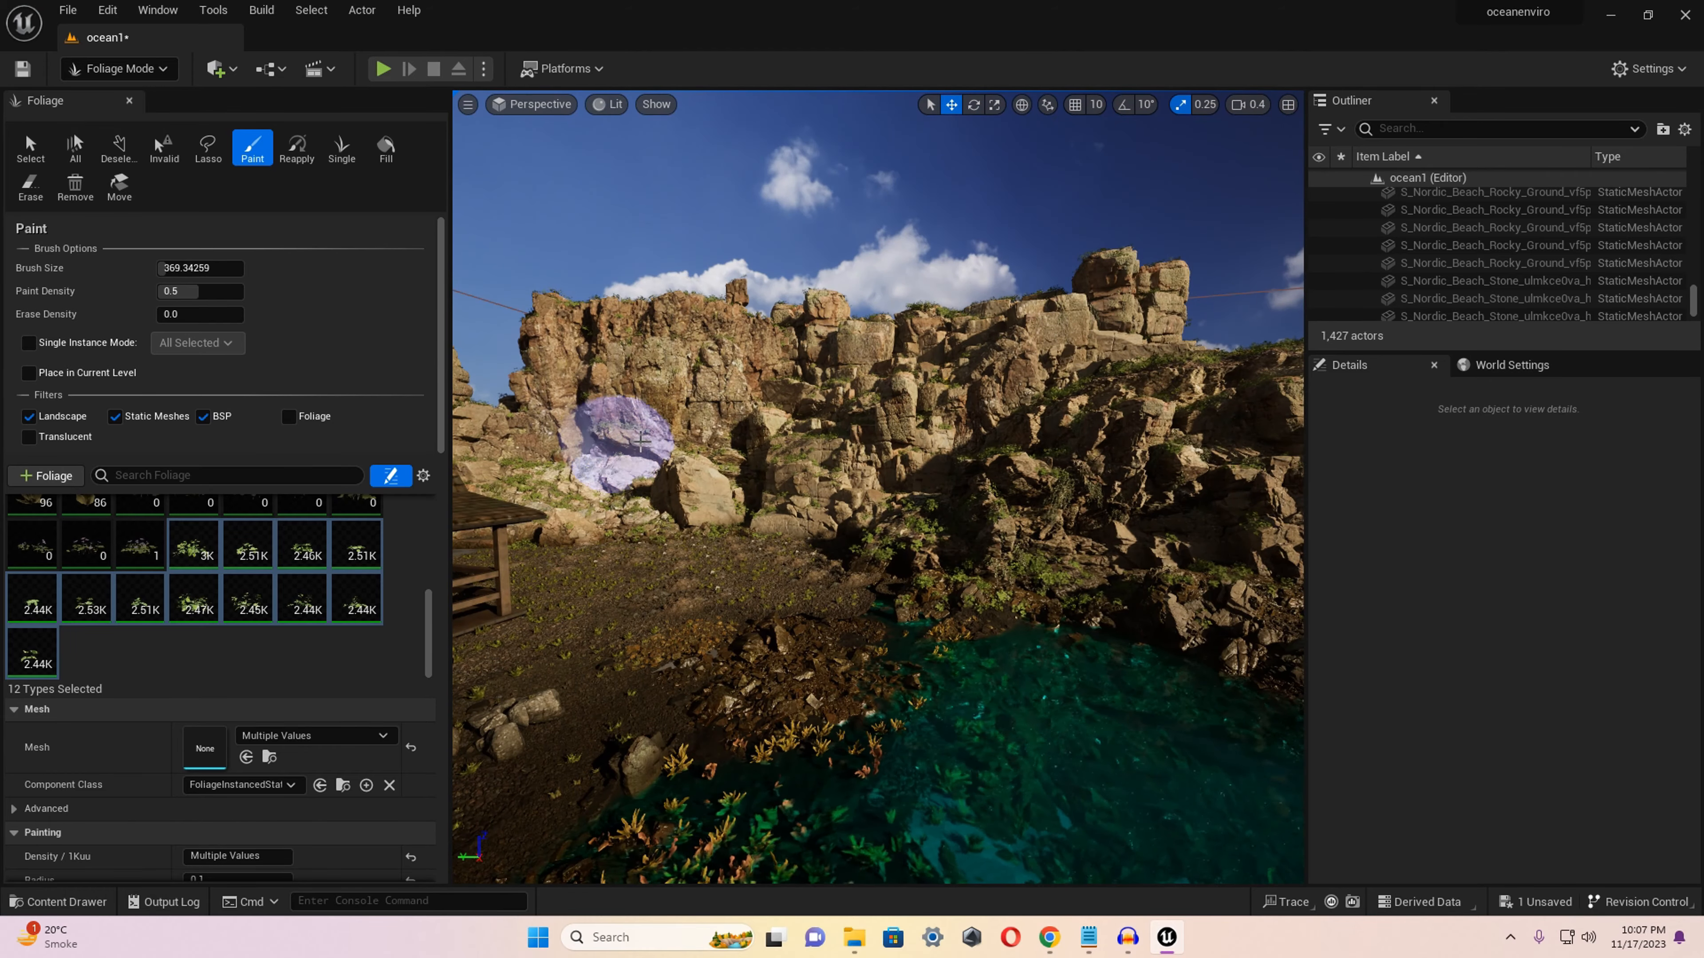
pyautogui.moveTo(641, 441); pyautogui.dragTo(641, 376, button='right')
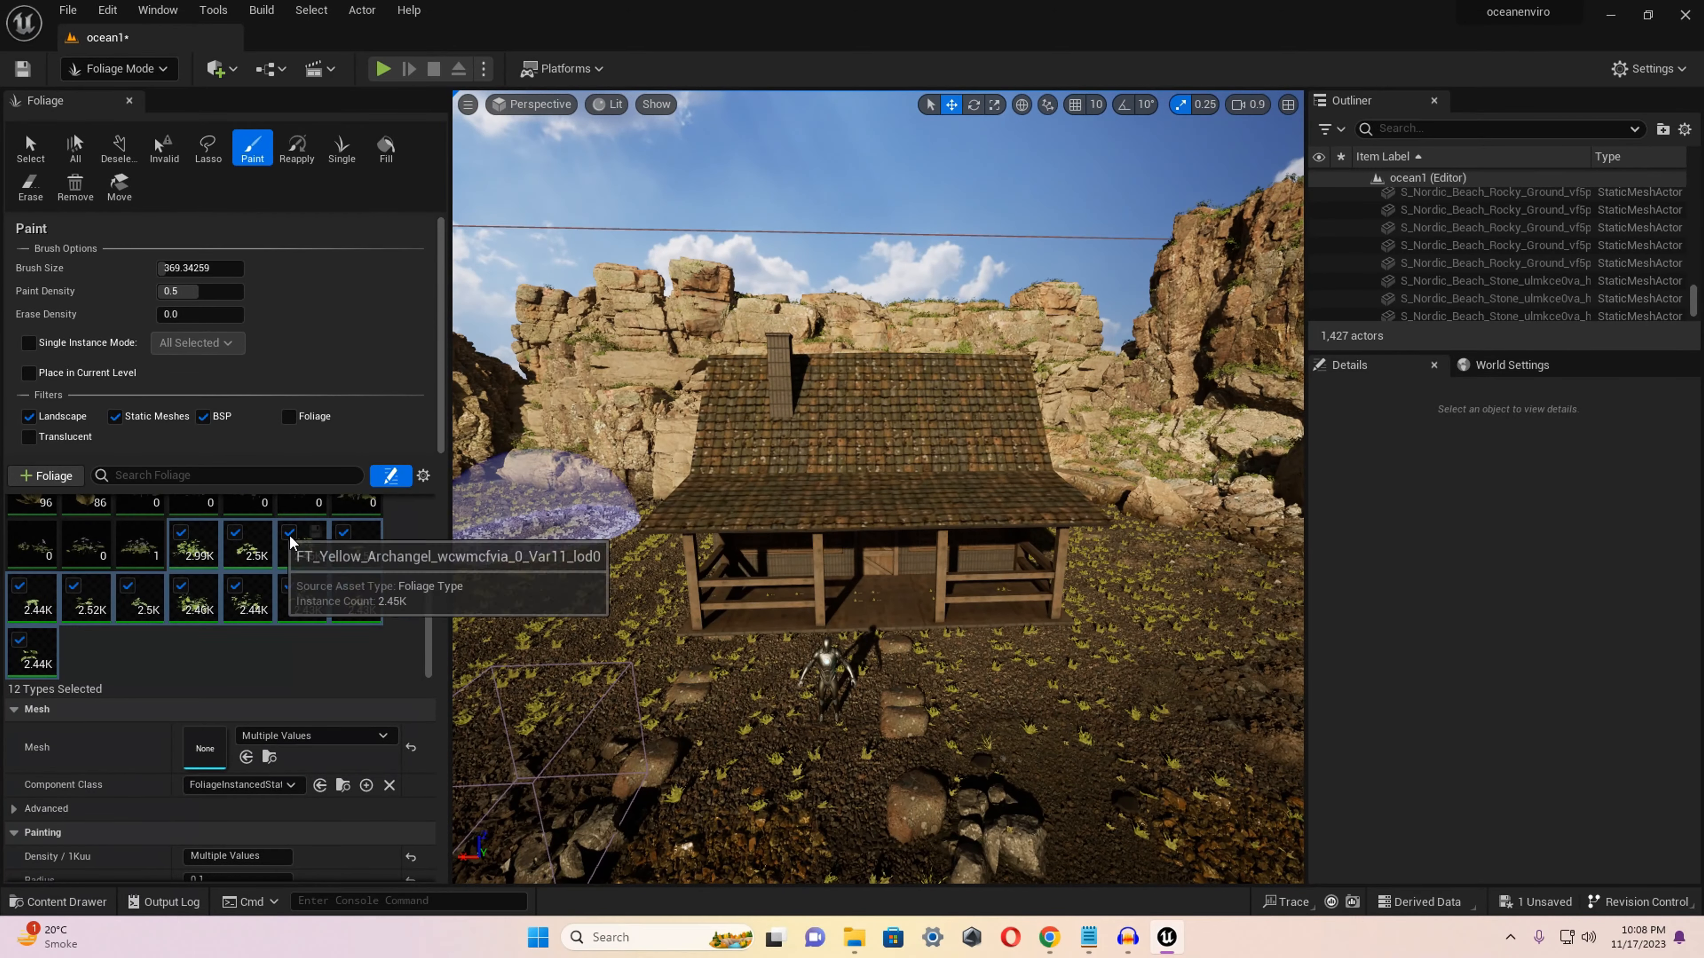
# Paint the FT_Broom_Creeper_xfqicgrqx_0_Var1_lod0 foliage along the eaves of the house's porch roof, starting with a brush size of about 154.
pyautogui.press(']')
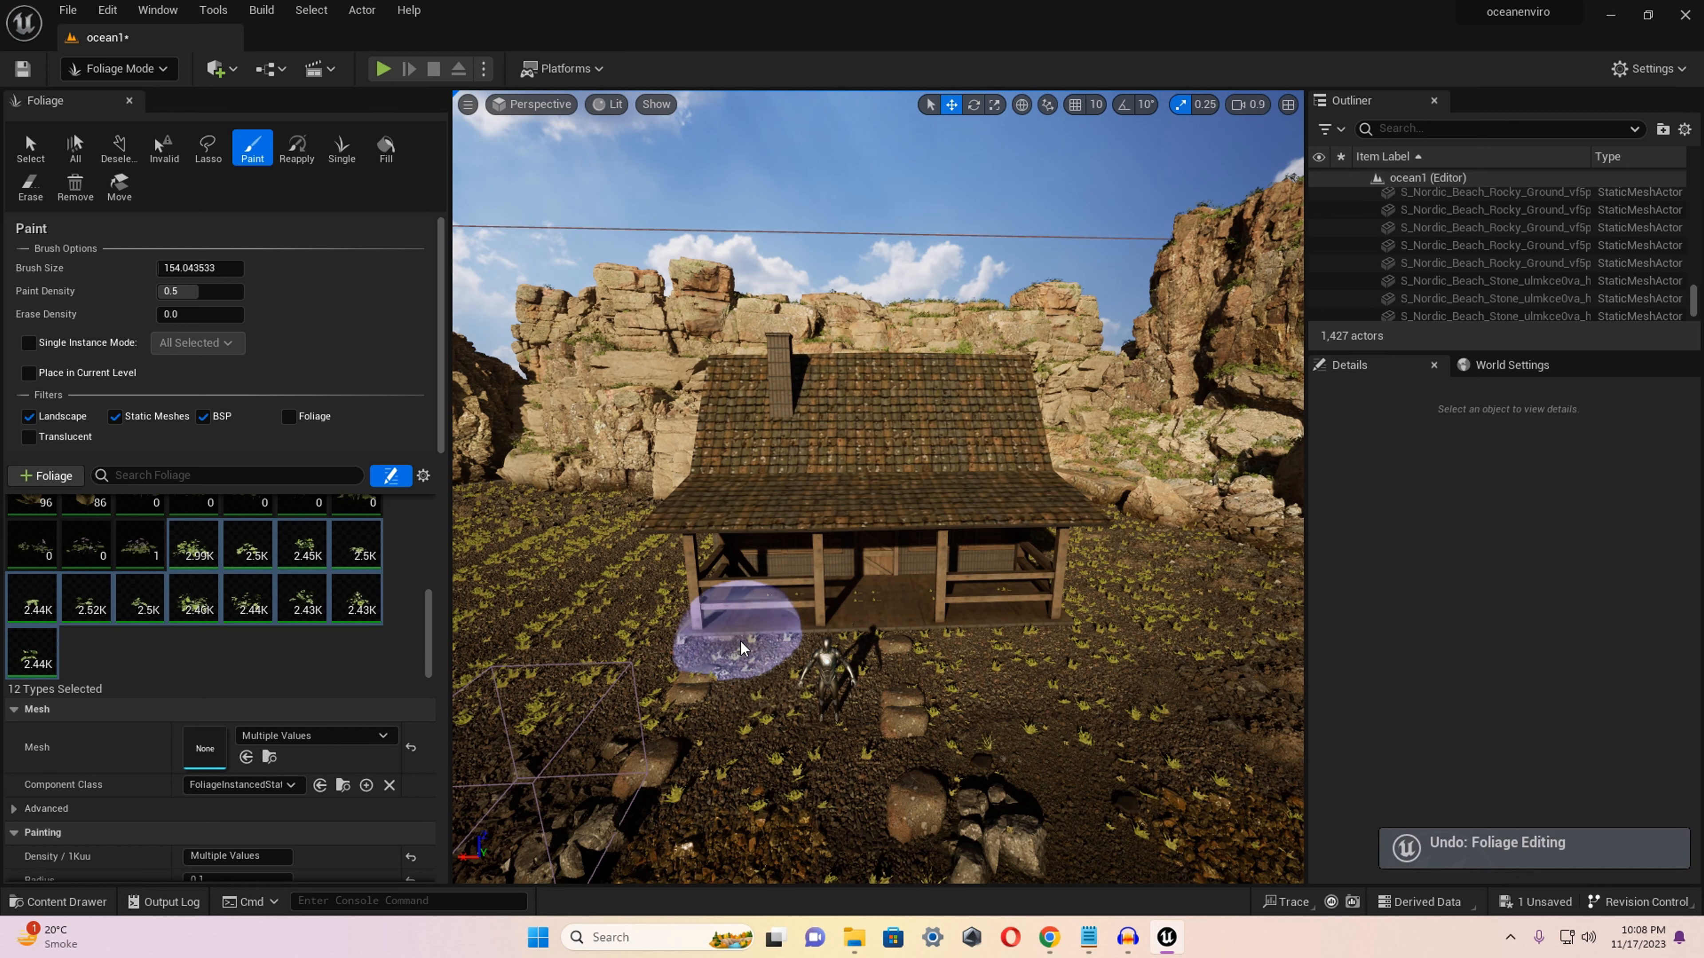
pyautogui.click(31, 651)
pyautogui.scroll(-3, 178, 406)
pyautogui.keyDown('shift'); pyautogui.click(181, 406); pyautogui.keyUp('shift')
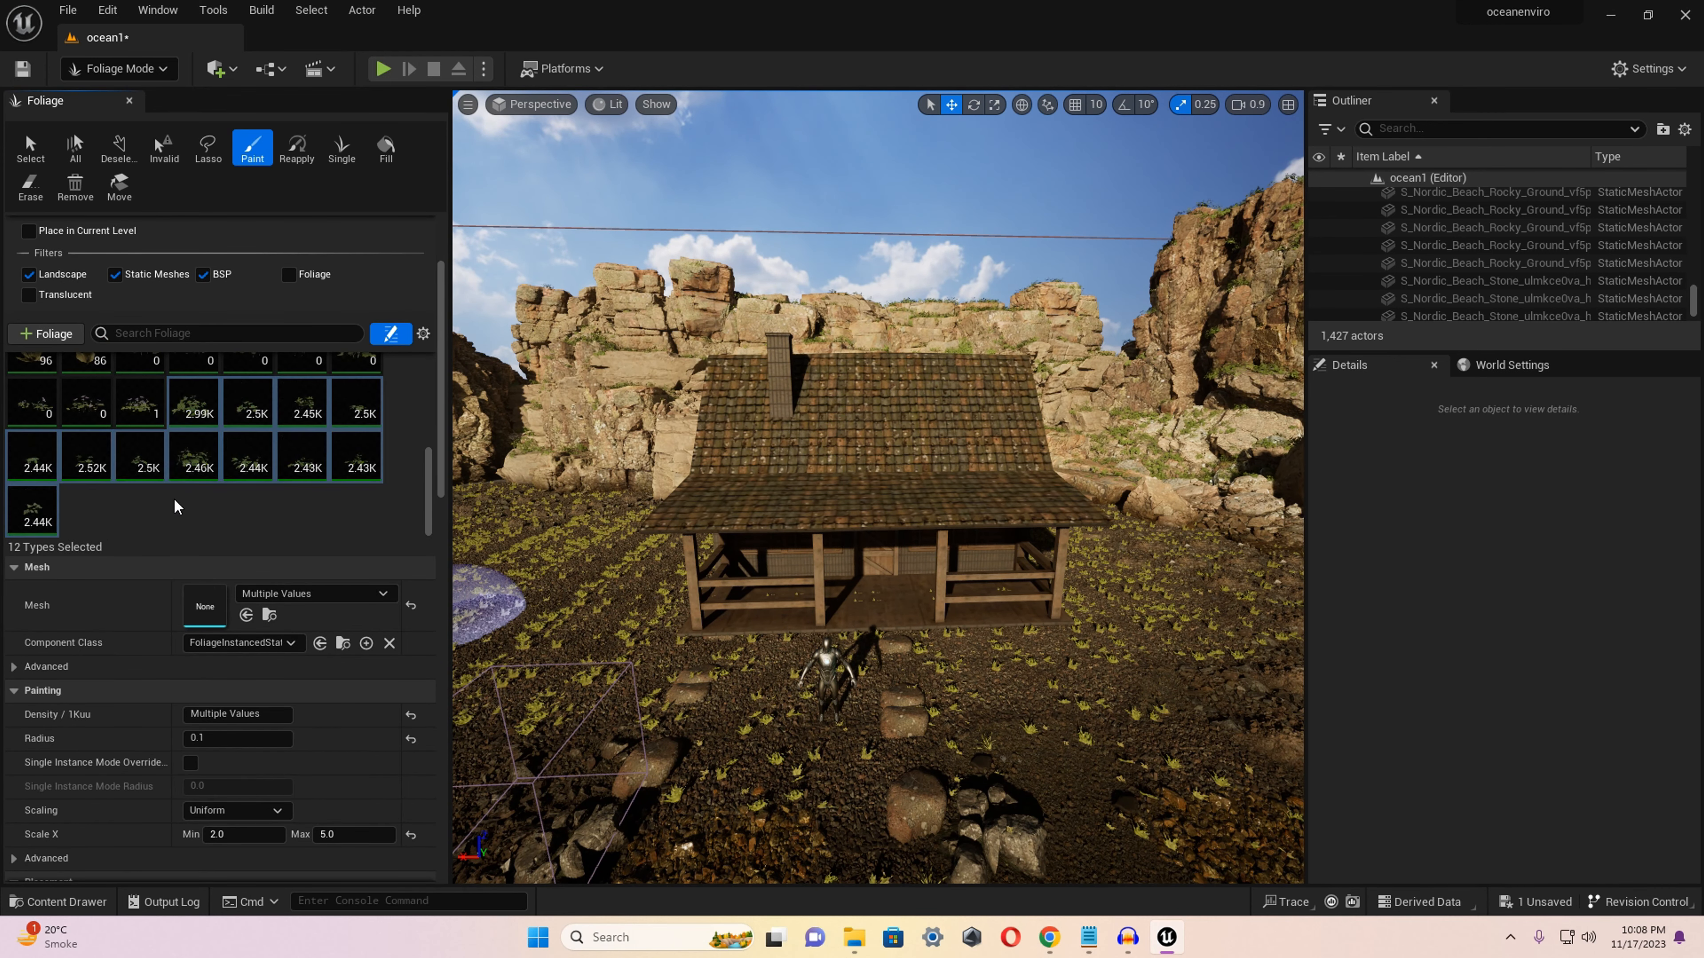
pyautogui.scroll(7, 178, 469)
pyautogui.click(40, 385)
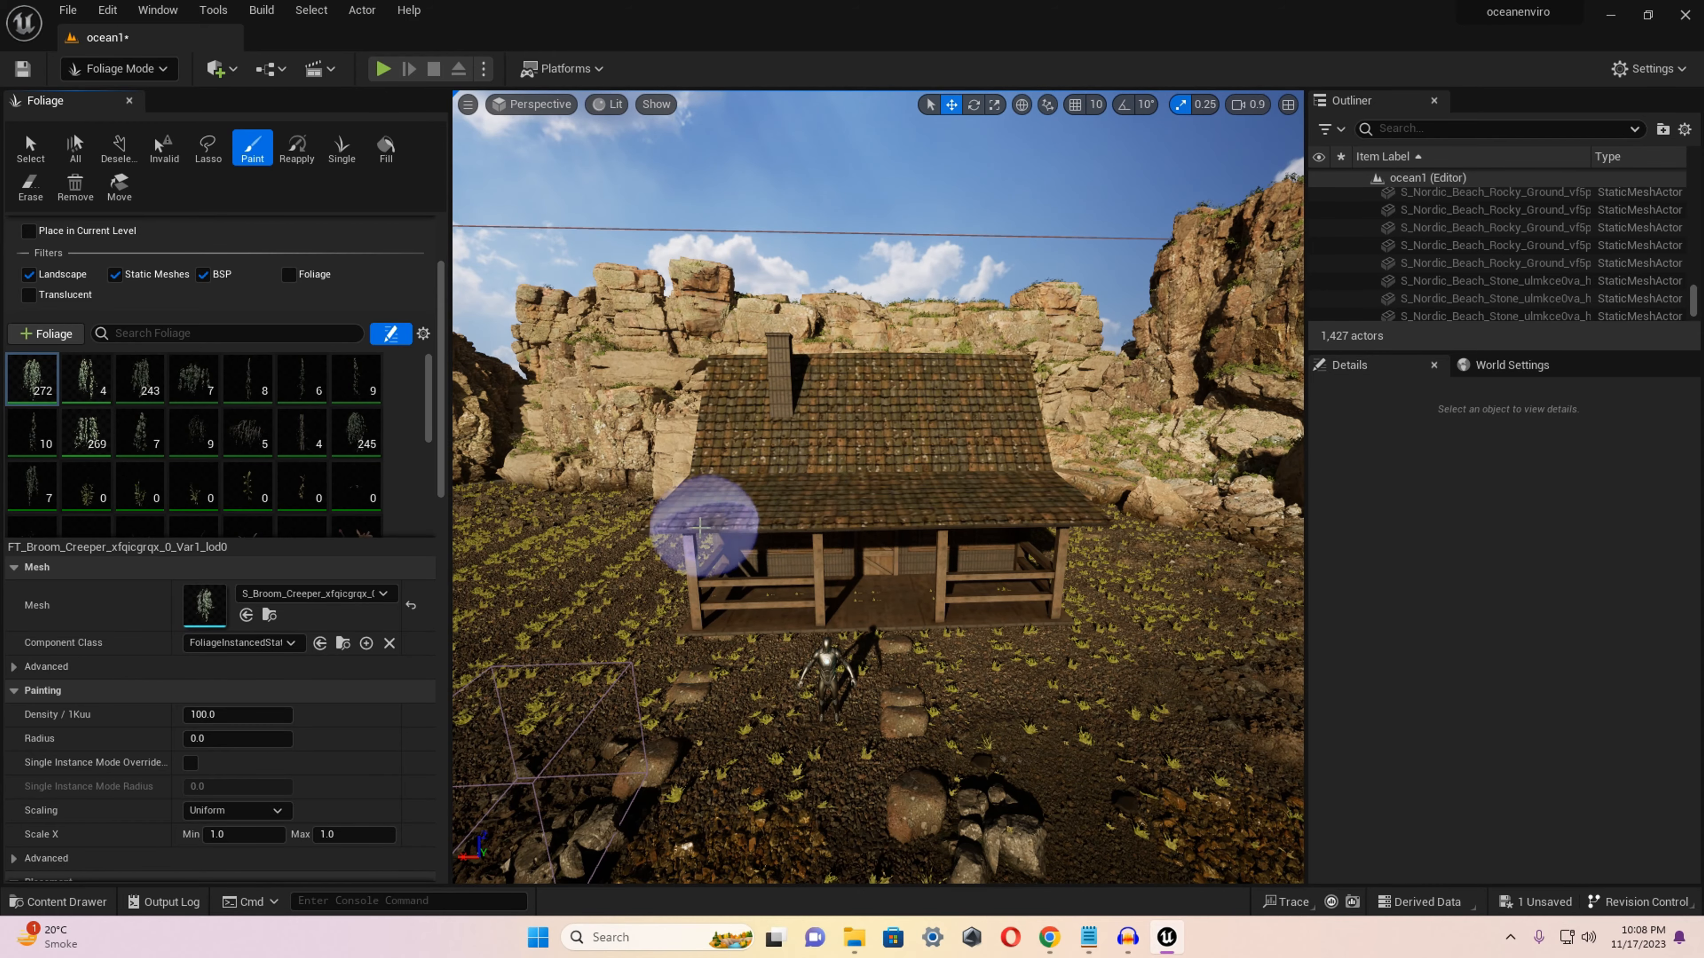
pyautogui.hotkey('ctrl', 'z')
pyautogui.moveTo(1001, 535)
pyautogui.mouseDown(button='right')
pyautogui.moveTo(1060, 429)
pyautogui.moveTo(1006, 604)
pyautogui.mouseUp(button='right')
pyautogui.click(704, 552)
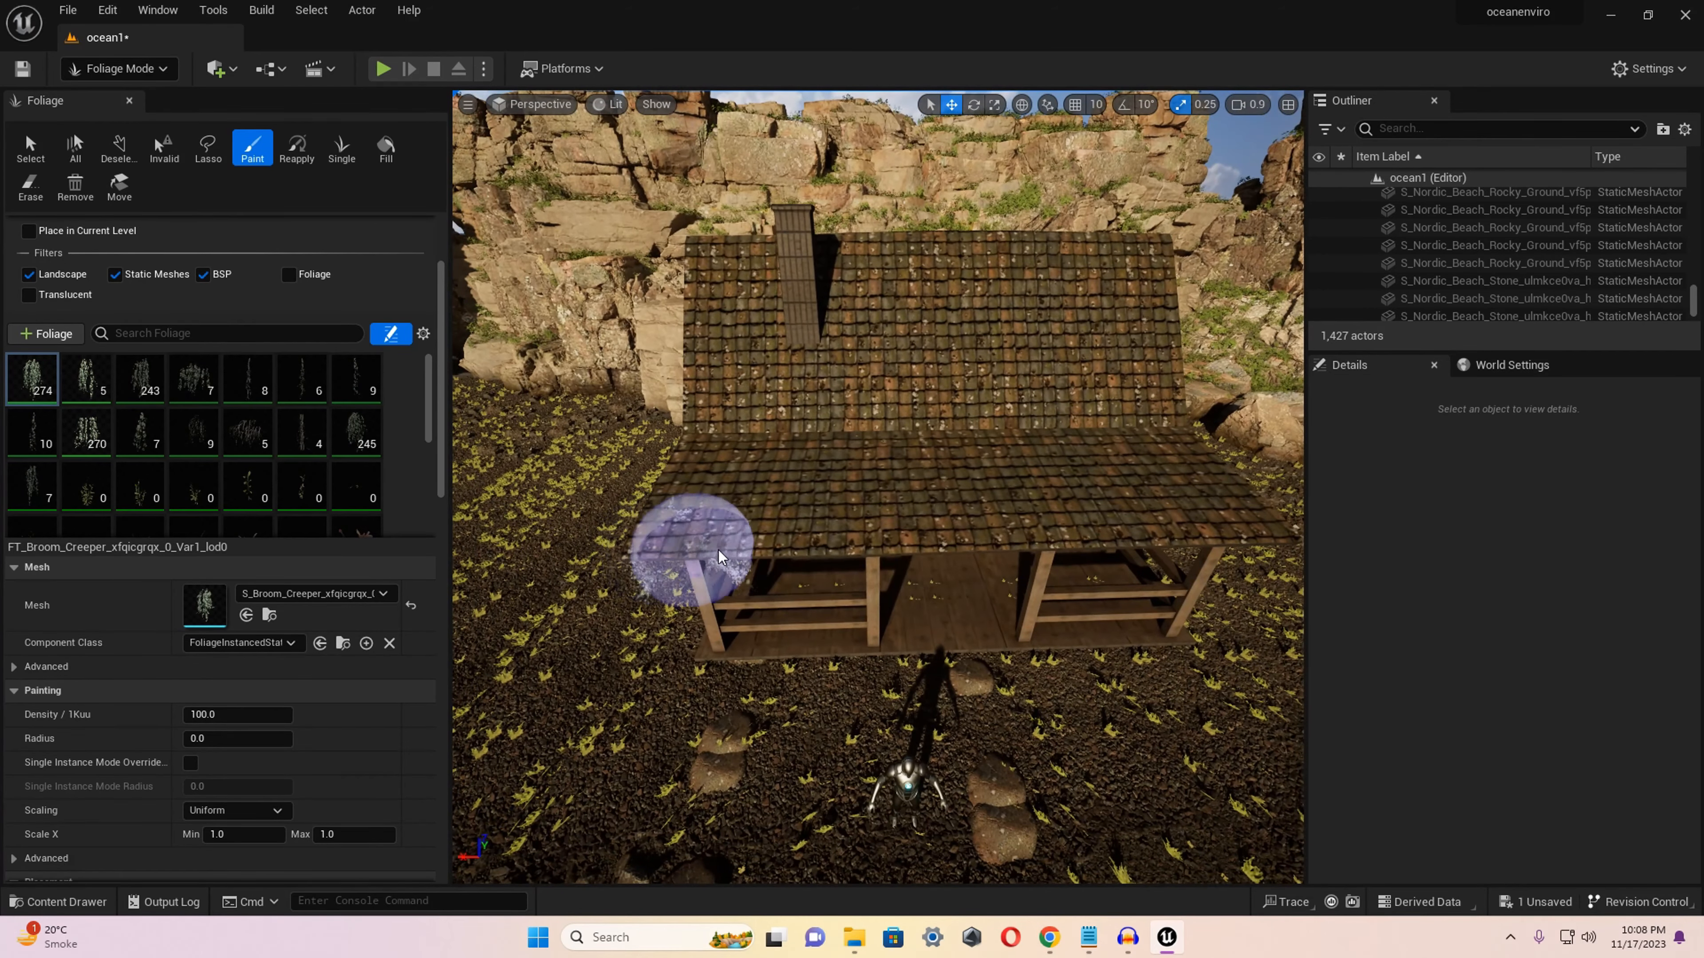
pyautogui.moveTo(1255, 529); pyautogui.dragTo(869, 528, button='right')
pyautogui.click(980, 485)
pyautogui.moveTo(986, 566); pyautogui.dragTo(959, 527, button='right')
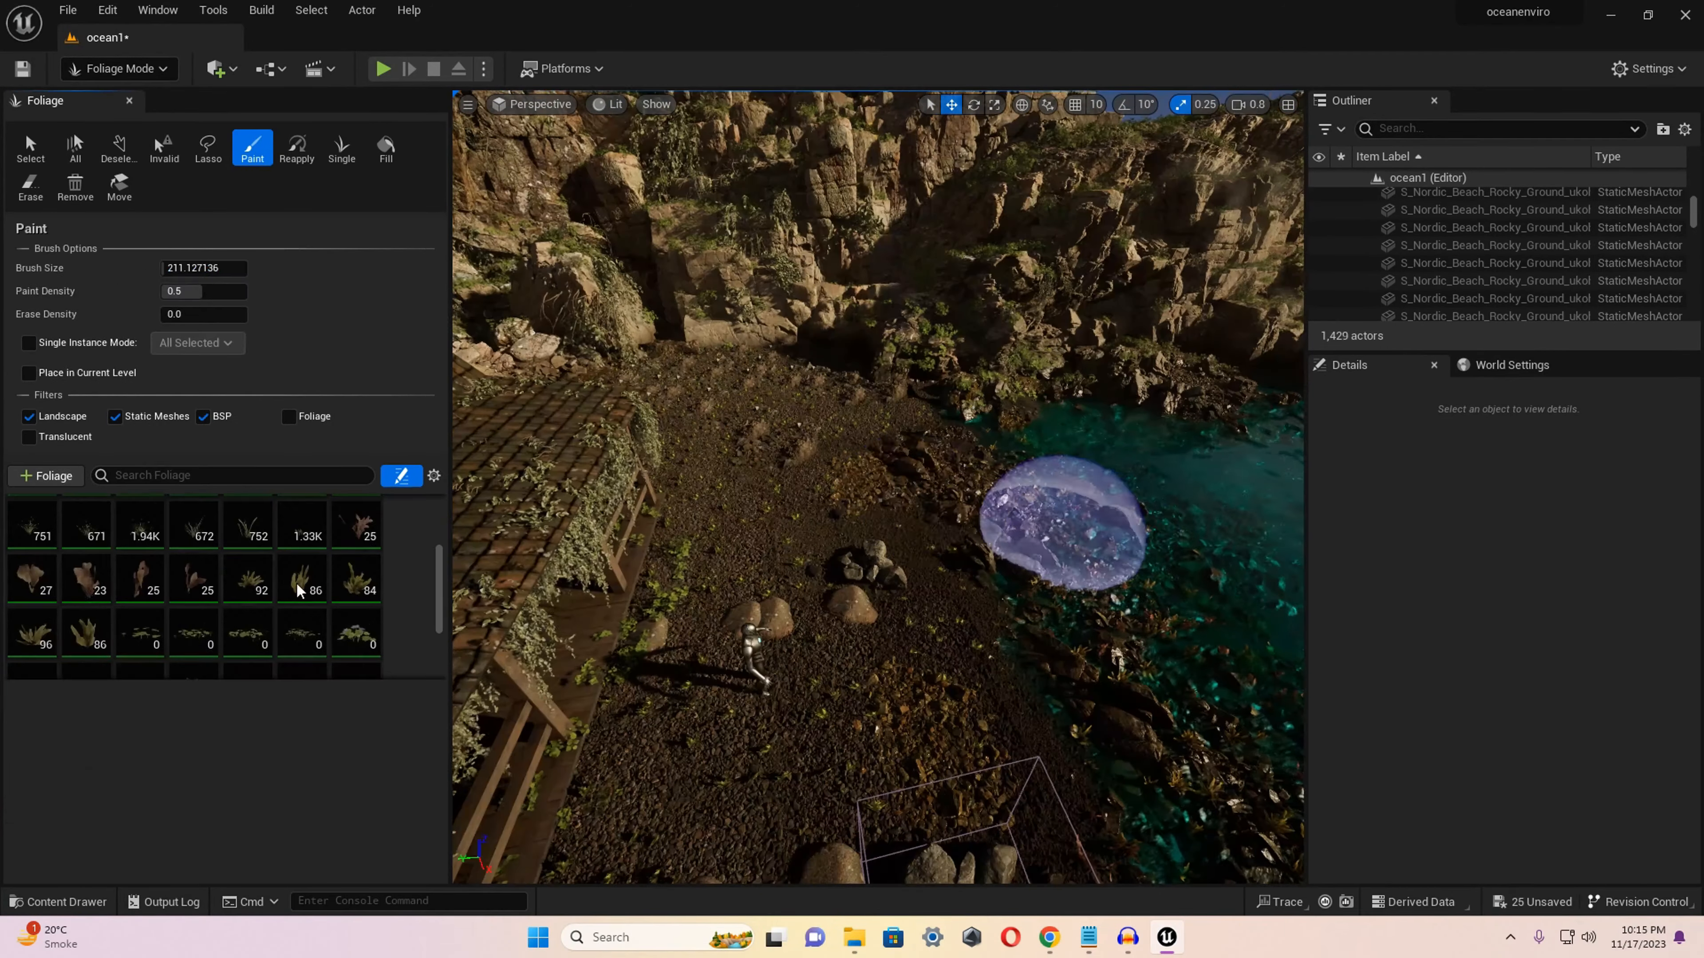
# Change the foliage type selection and paint further plants over the ground and shoreline beside the house.
pyautogui.scroll(-3, 134, 552)
pyautogui.keyDown('shift'); pyautogui.click(32, 568); pyautogui.keyUp('shift')
pyautogui.scroll(1, 34, 464)
pyautogui.scroll(-4, 36, 430)
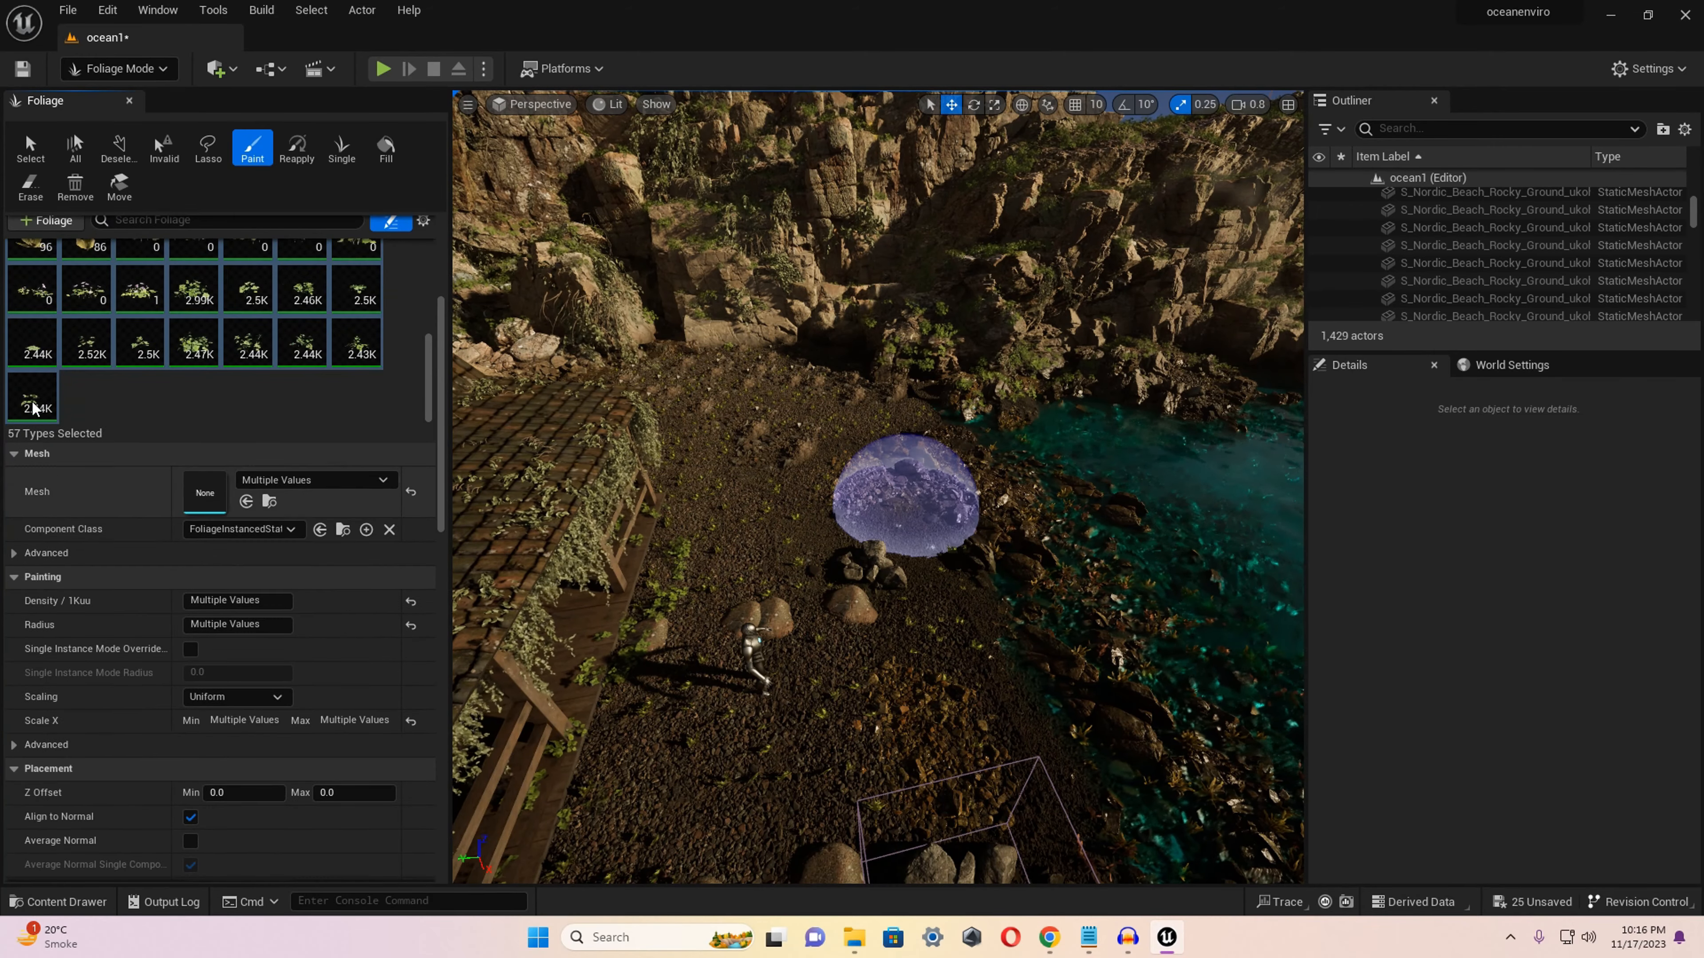
pyautogui.scroll(3, 94, 369)
pyautogui.click(356, 300)
pyautogui.keyDown('shift'); pyautogui.click(186, 363); pyautogui.keyUp('shift')
pyautogui.moveTo(856, 383); pyautogui.dragTo(884, 498, button='right')
pyautogui.click(1111, 637)
pyautogui.moveTo(1112, 637); pyautogui.dragTo(1275, 550, button='right')
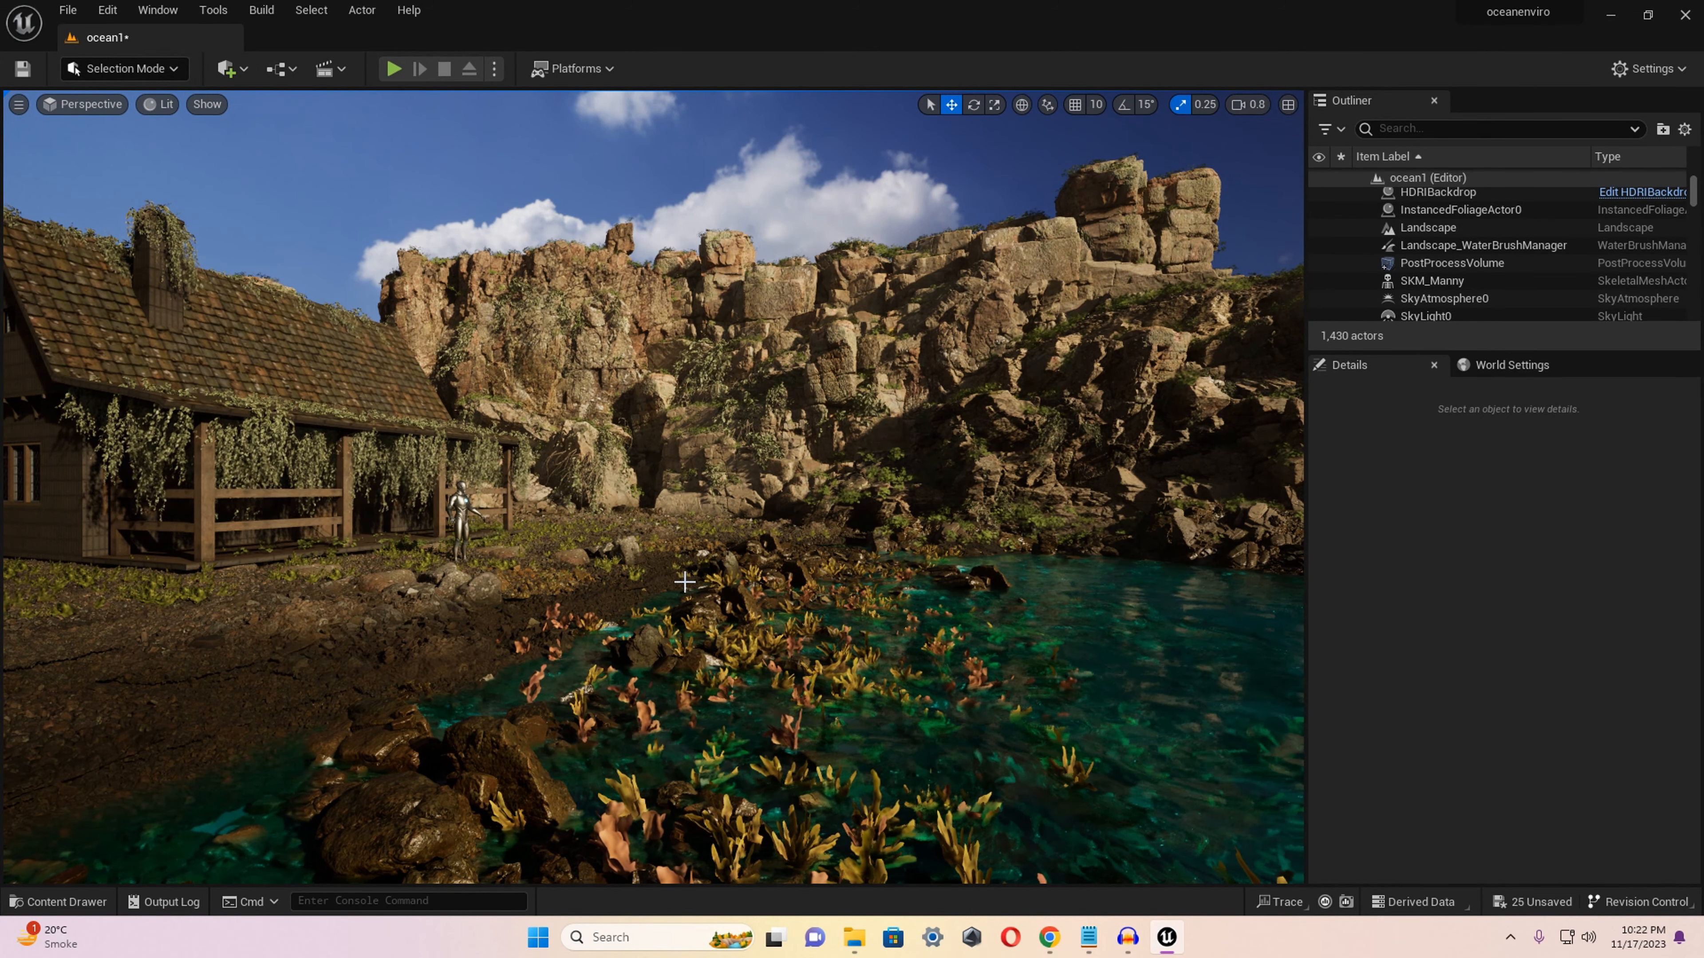
# Place the P_Ambient_Dust particle system from the StarterContent Particles folder on the shore in front of the house.
pyautogui.moveTo(685, 582); pyautogui.dragTo(733, 583, button='right')
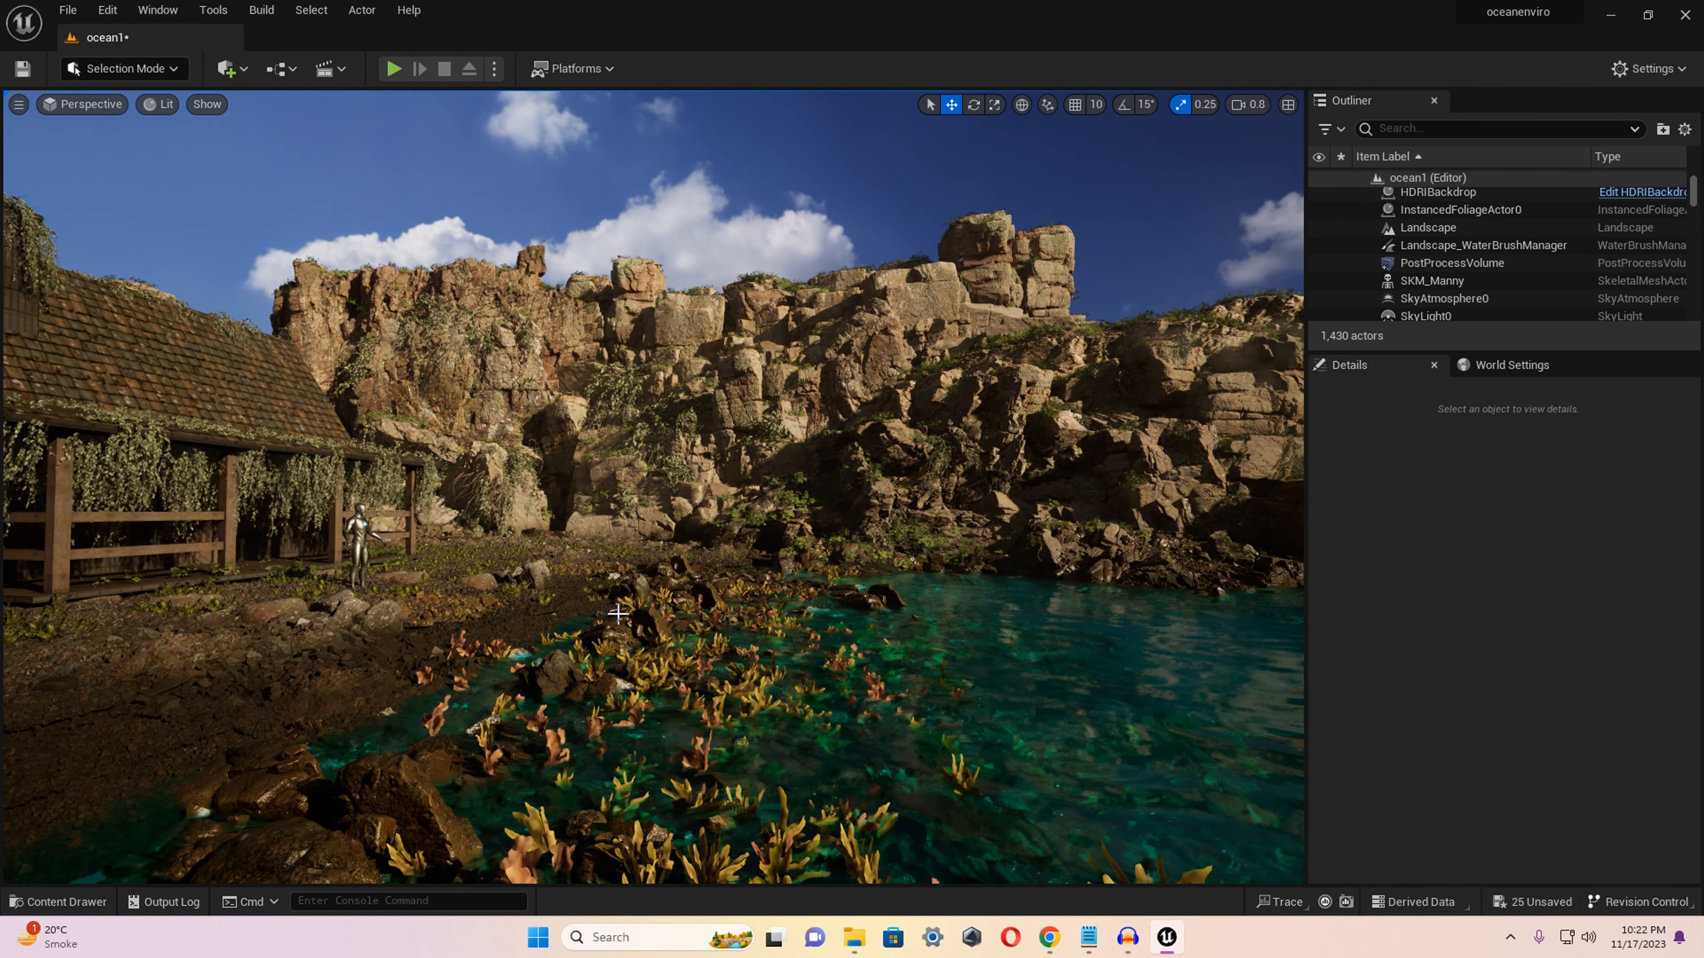
pyautogui.hotkey('ctrl', 'space')
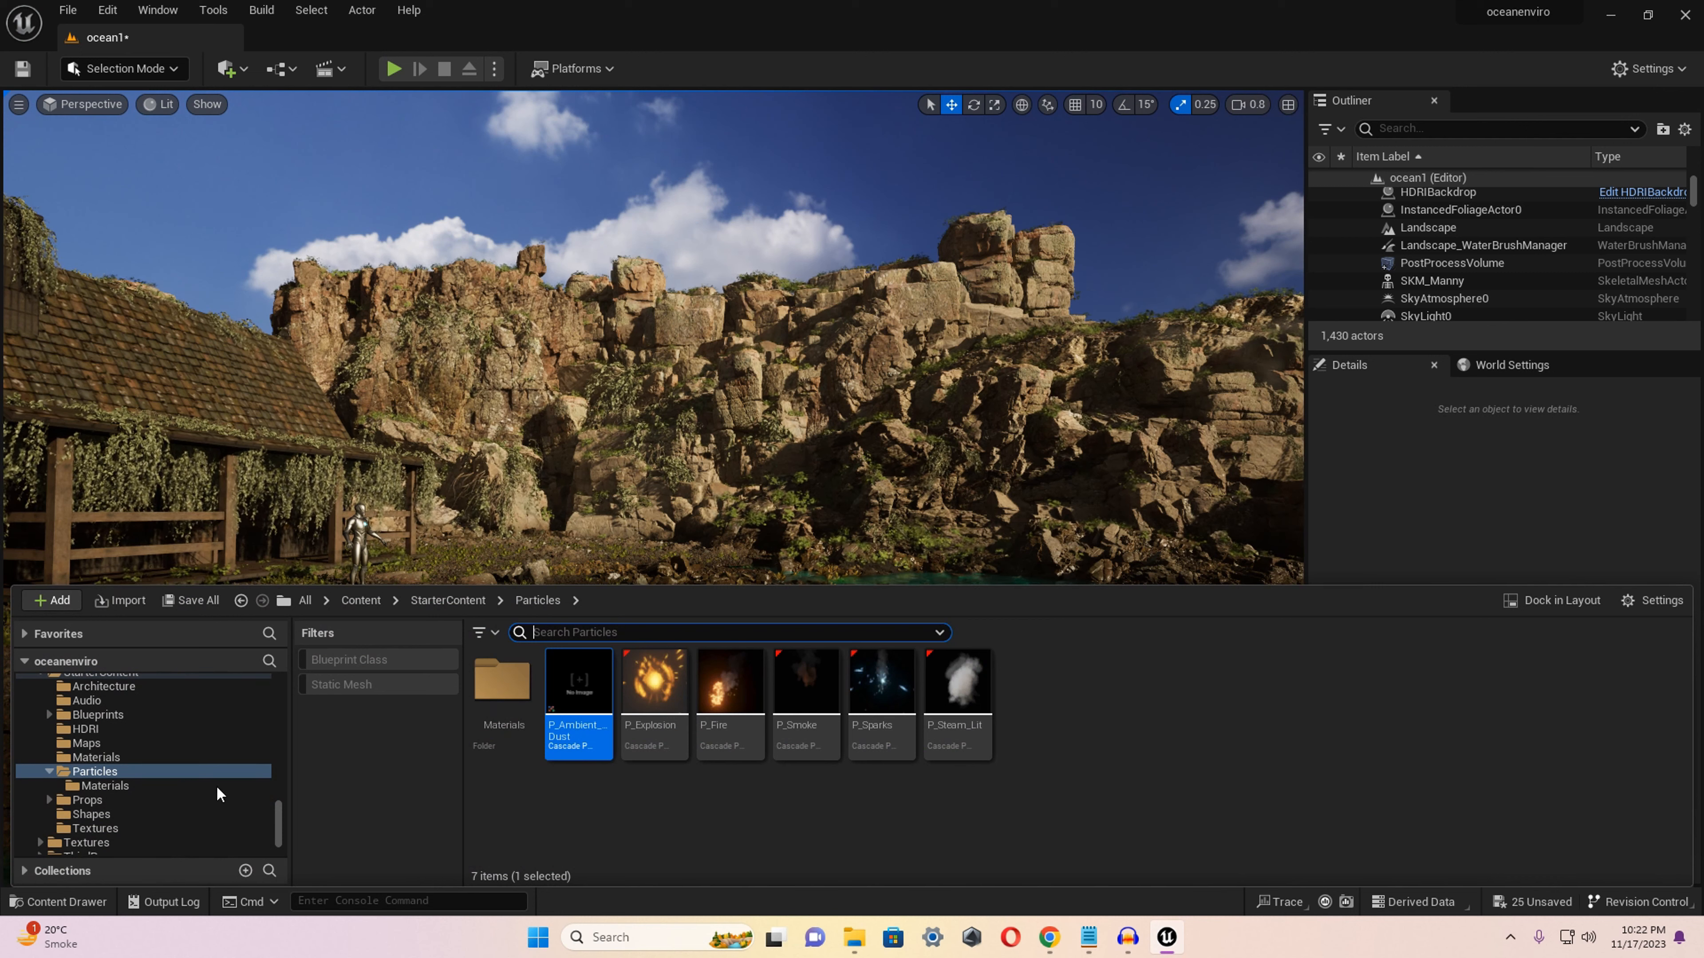
pyautogui.click(447, 601)
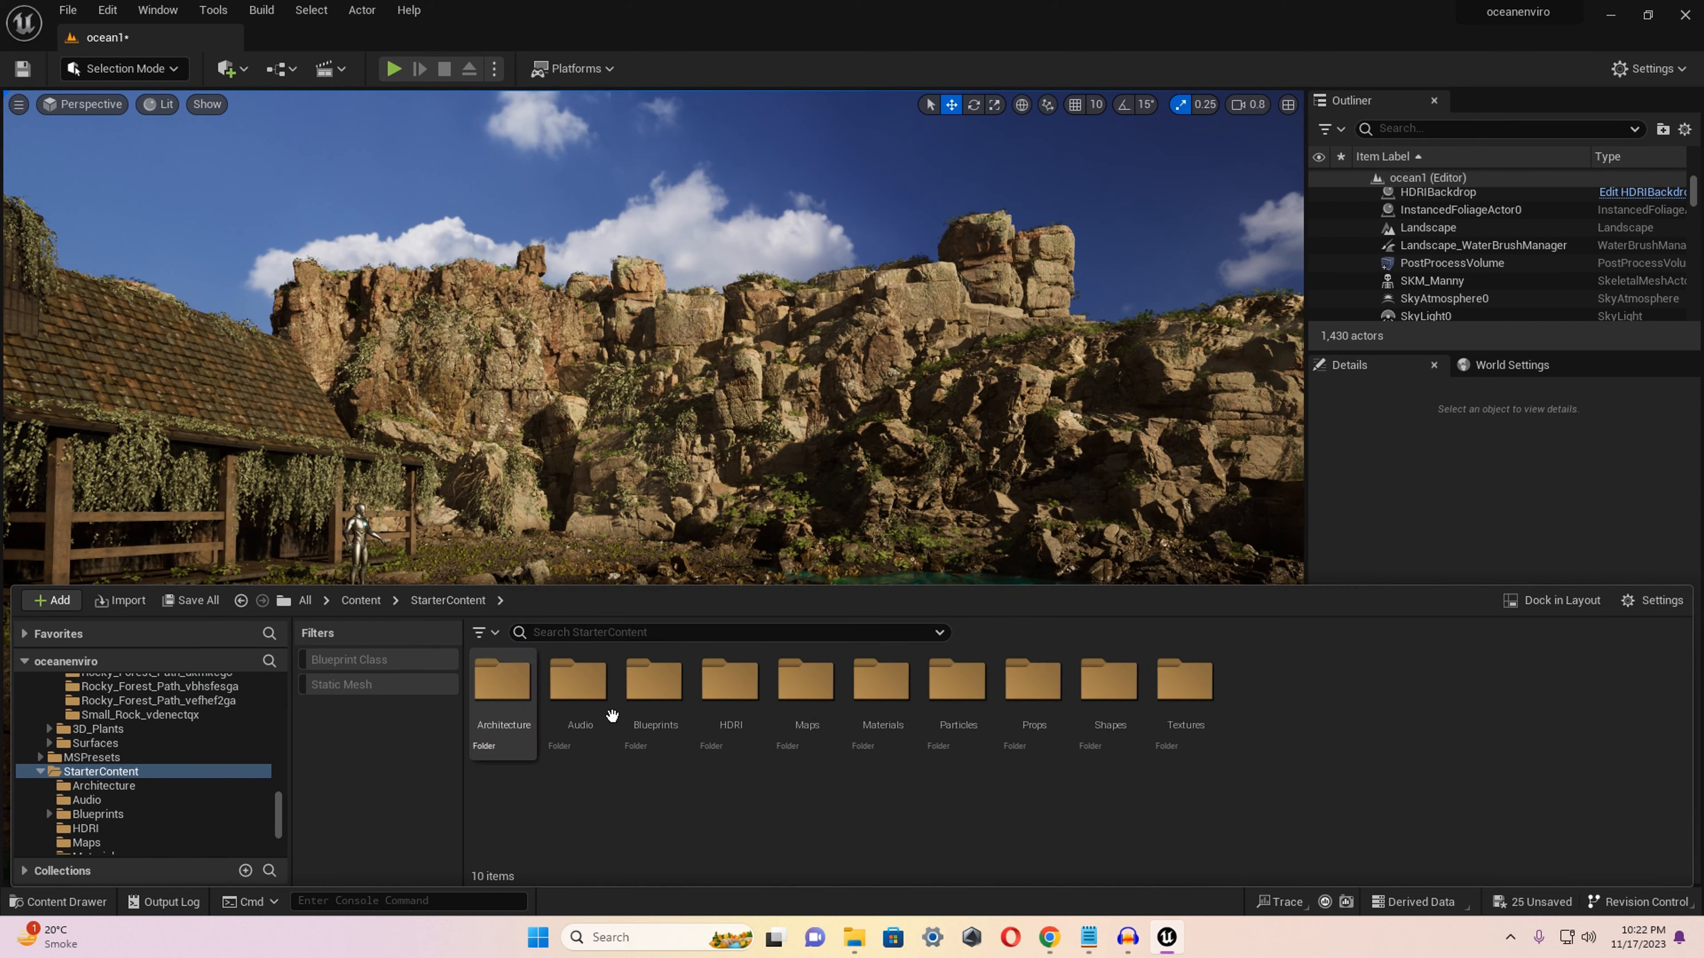
pyautogui.doubleClick(966, 699)
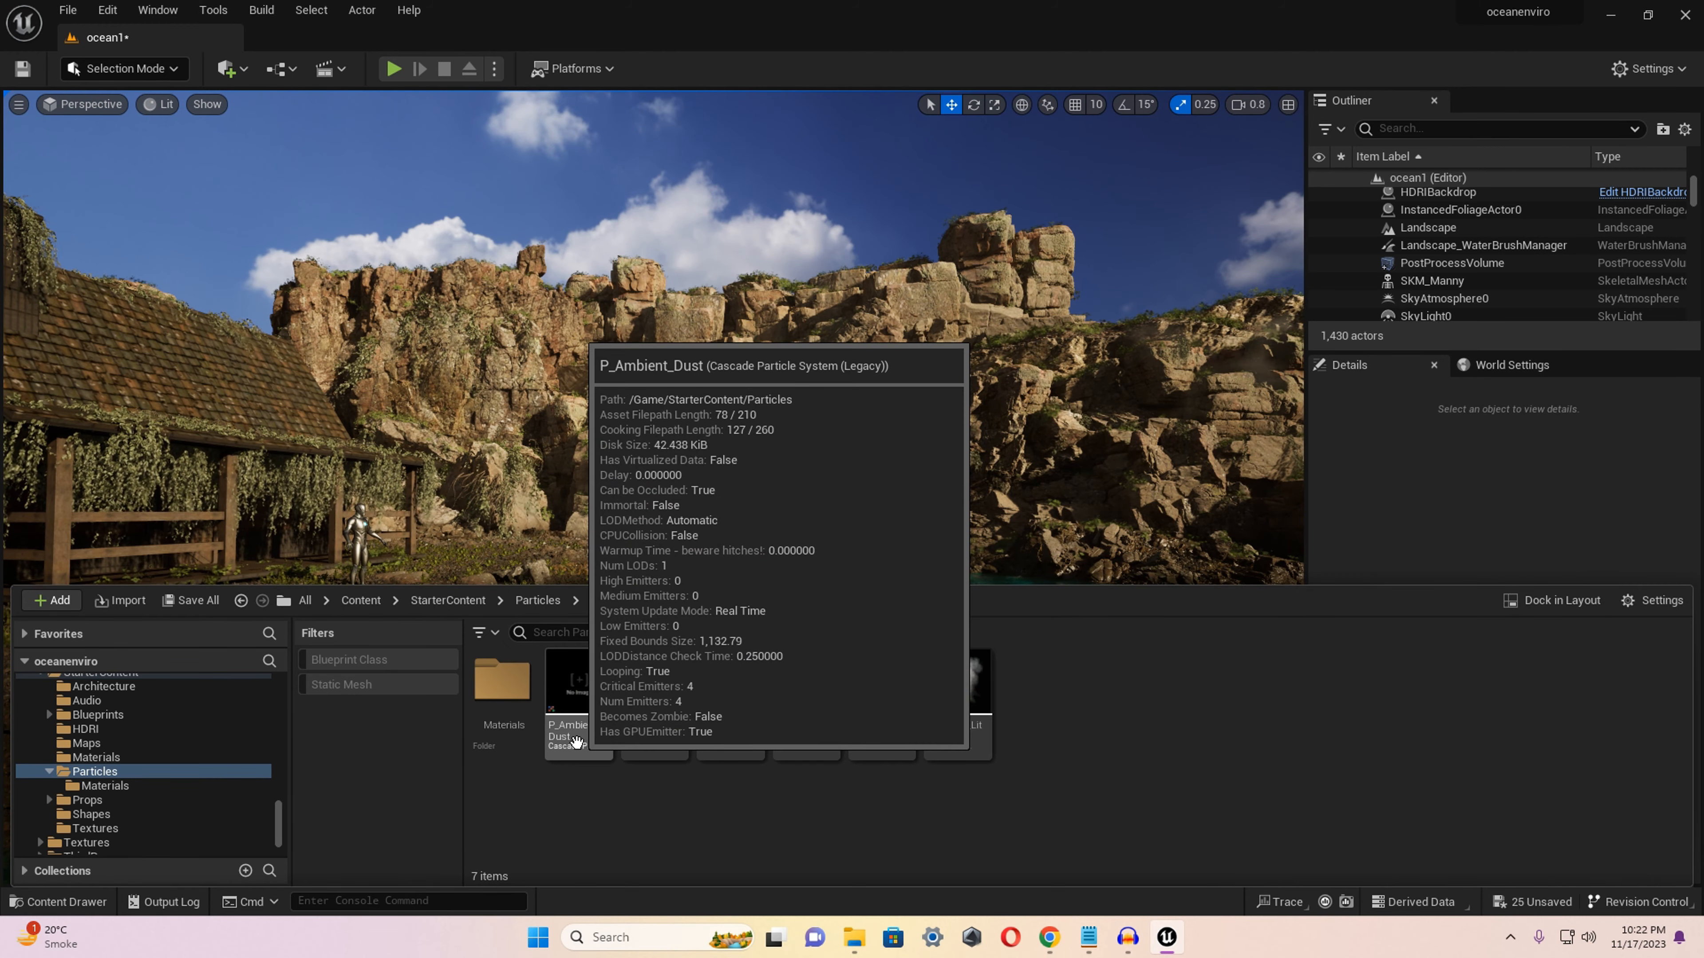
pyautogui.moveTo(578, 734); pyautogui.dragTo(568, 548)
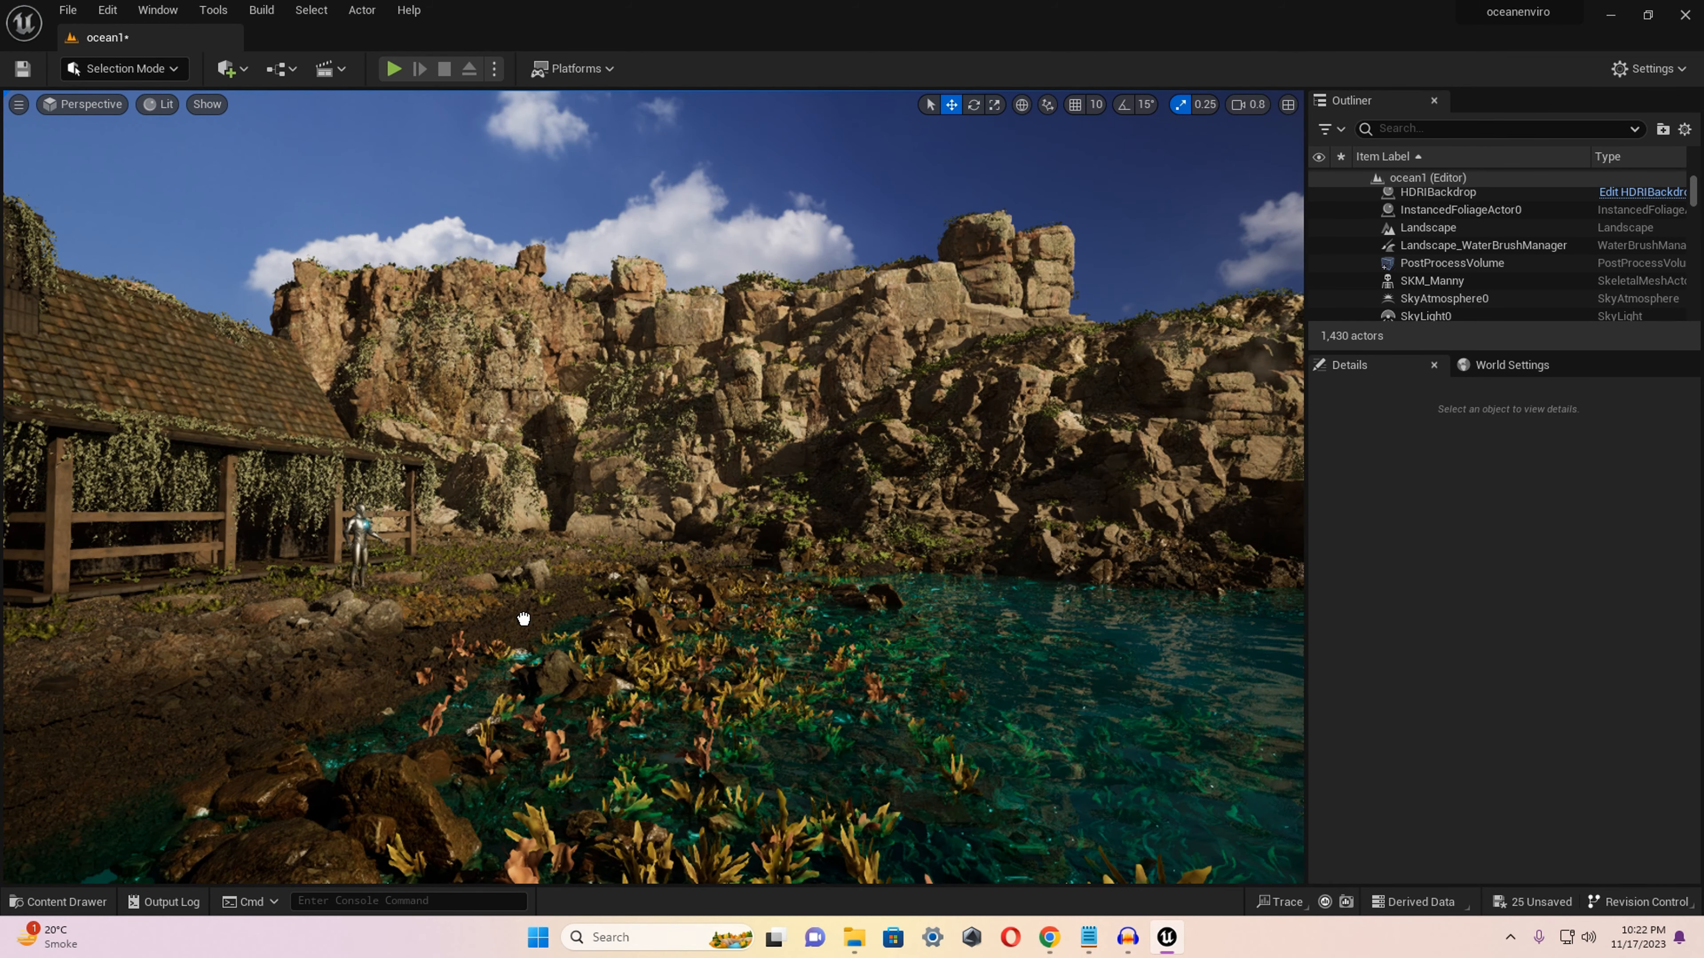
pyautogui.moveTo(523, 618); pyautogui.dragTo(523, 614)
pyautogui.moveTo(524, 544); pyautogui.dragTo(537, 433)
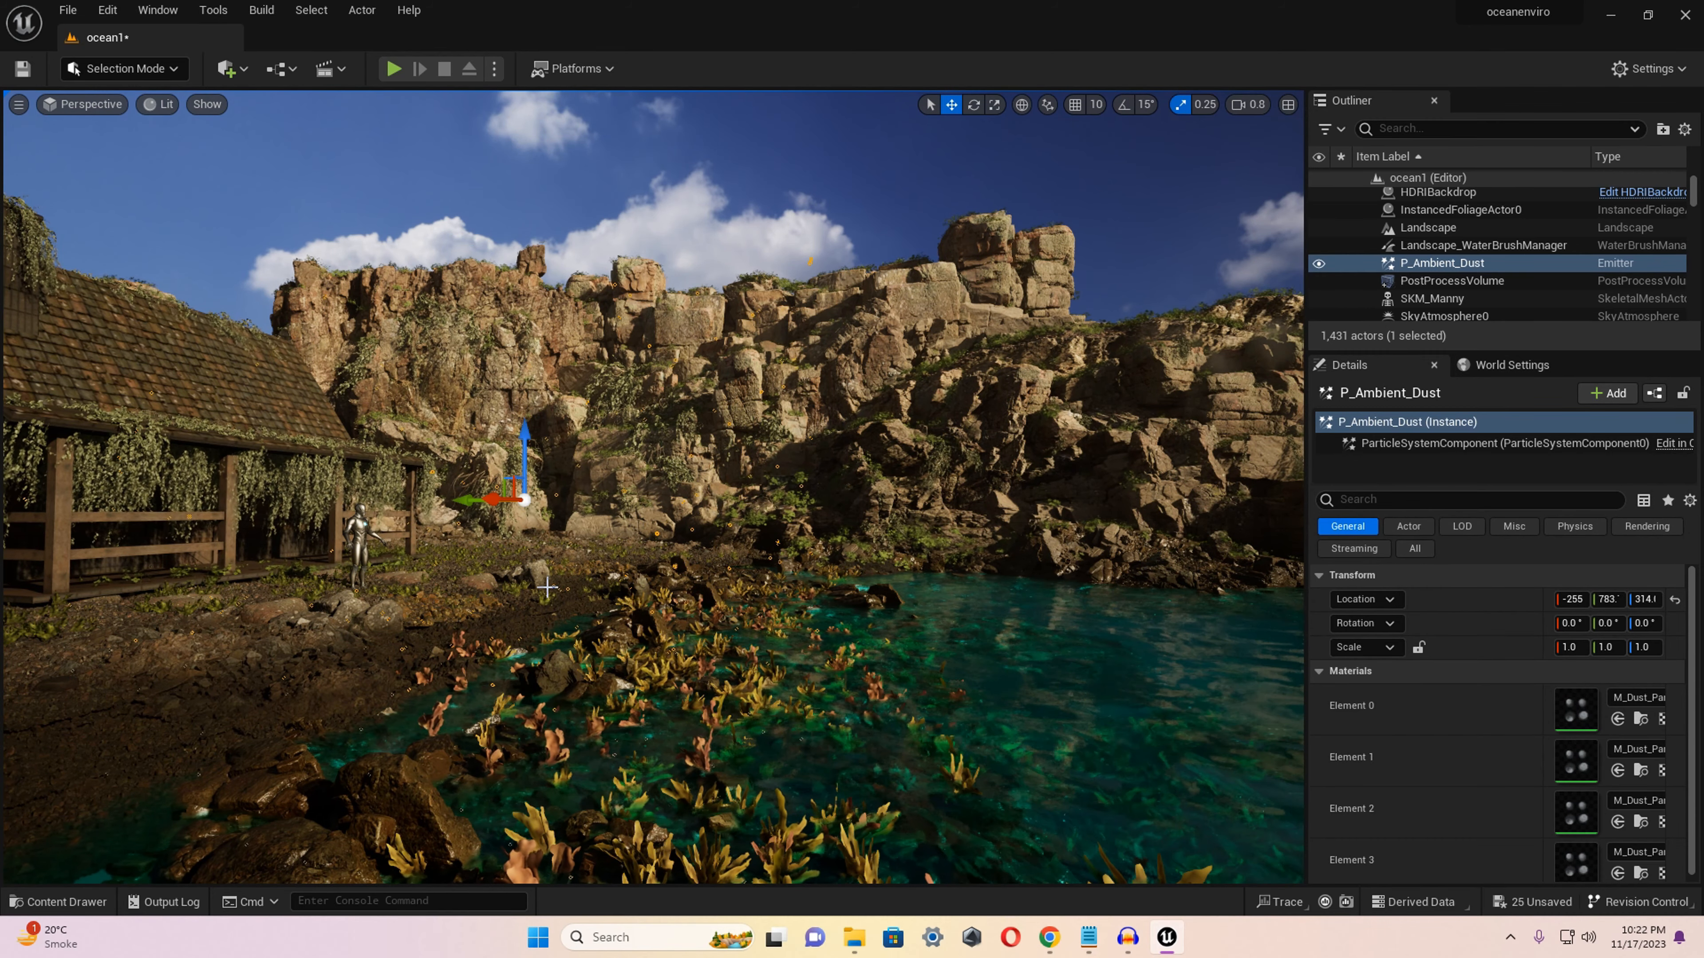
# Place three copies of the P_Ambient_Dust emitter in a row along the shore in front of the house.
pyautogui.press('w')
pyautogui.scroll(-2, 544, 588)
pyautogui.moveTo(547, 587); pyautogui.dragTo(449, 542, button='right')
pyautogui.press('s')
pyautogui.press('w')
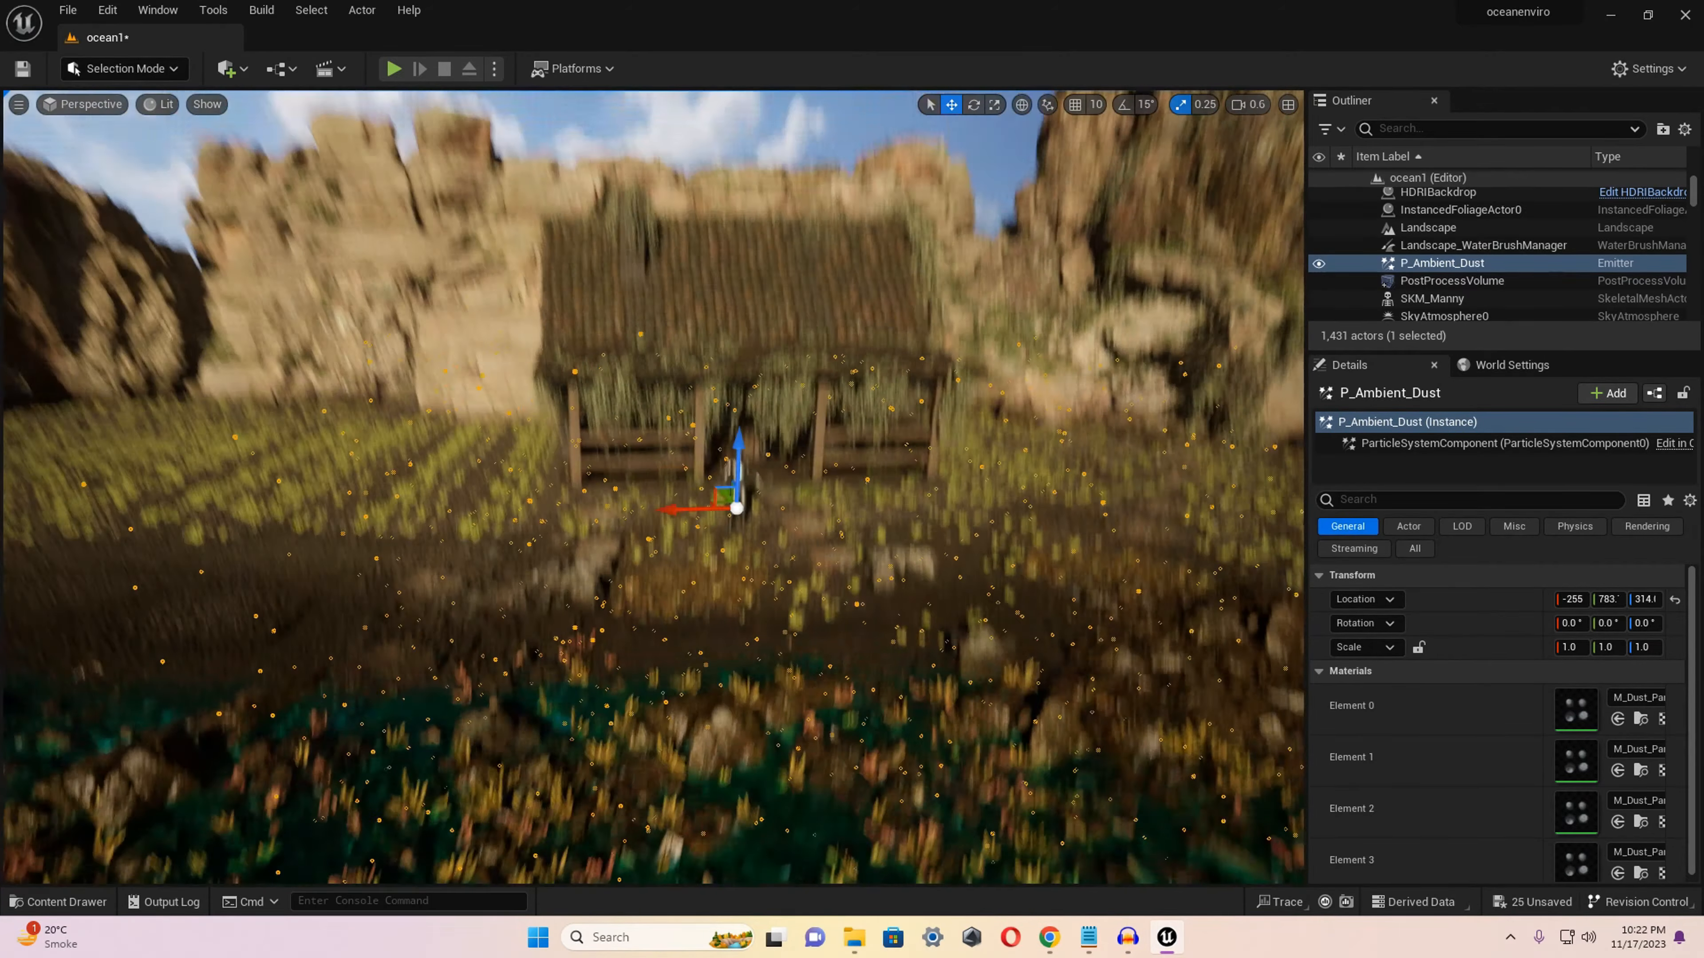
pyautogui.press('s')
pyautogui.moveTo(515, 631)
pyautogui.mouseDown(button='right')
pyautogui.moveTo(515, 607)
pyautogui.moveTo(515, 631)
pyautogui.mouseUp(button='right')
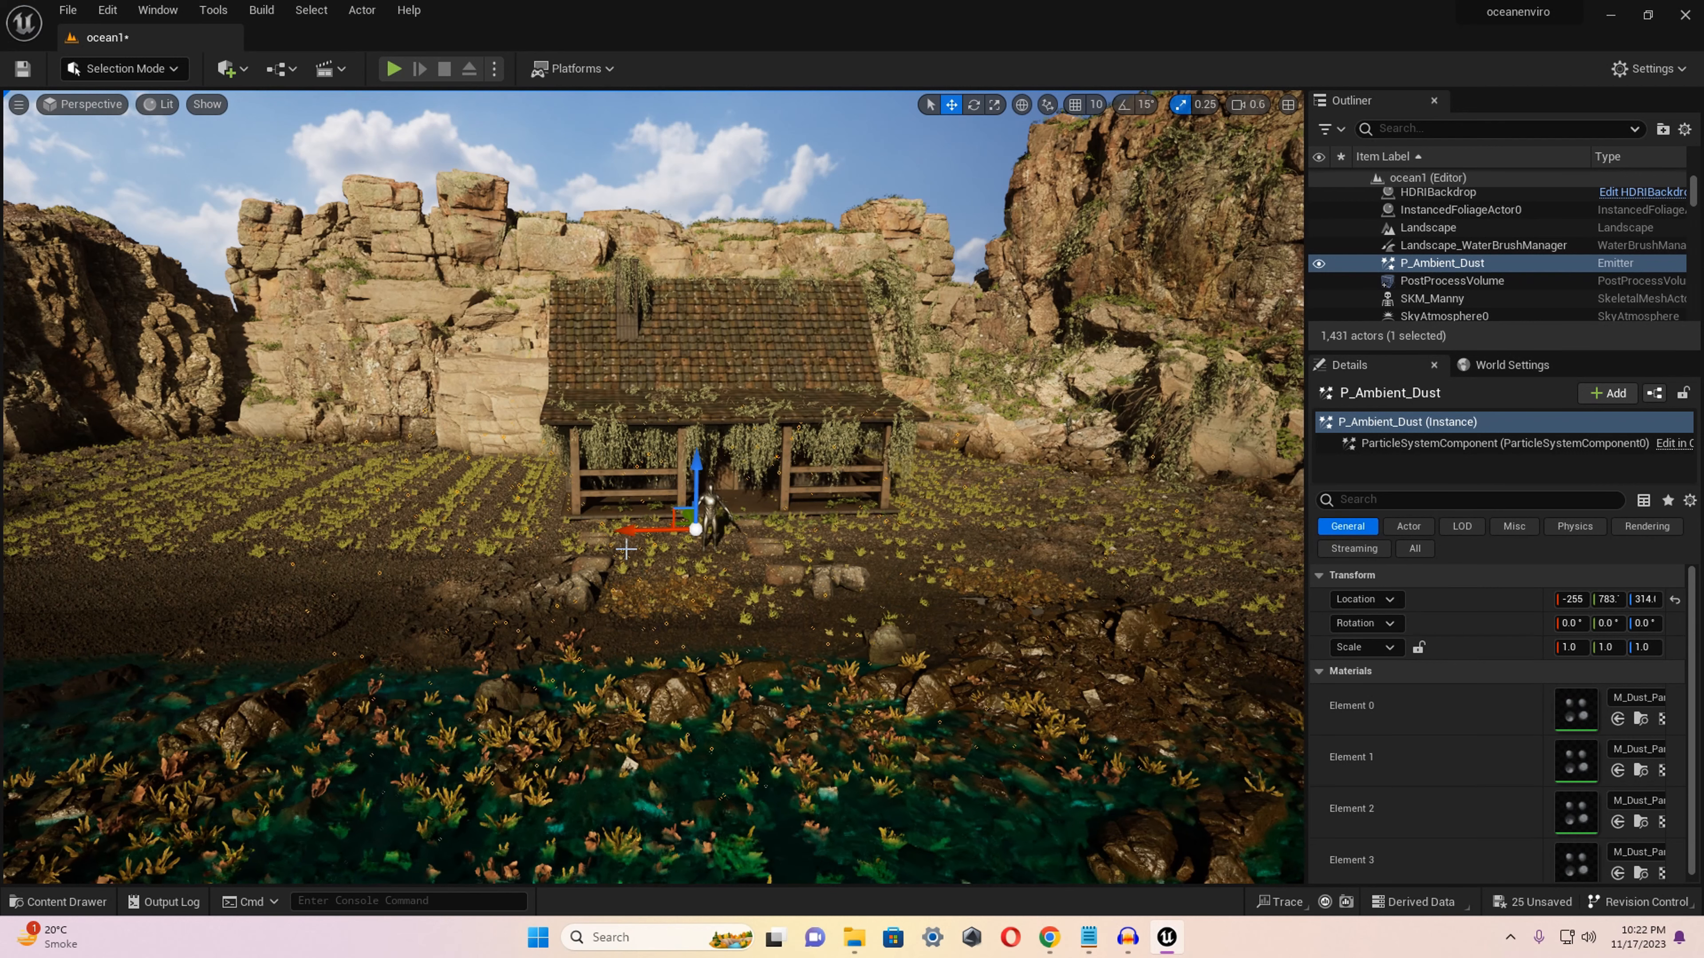
pyautogui.keyDown('alt'); pyautogui.moveTo(628, 530); pyautogui.dragTo(505, 524); pyautogui.keyUp('alt')
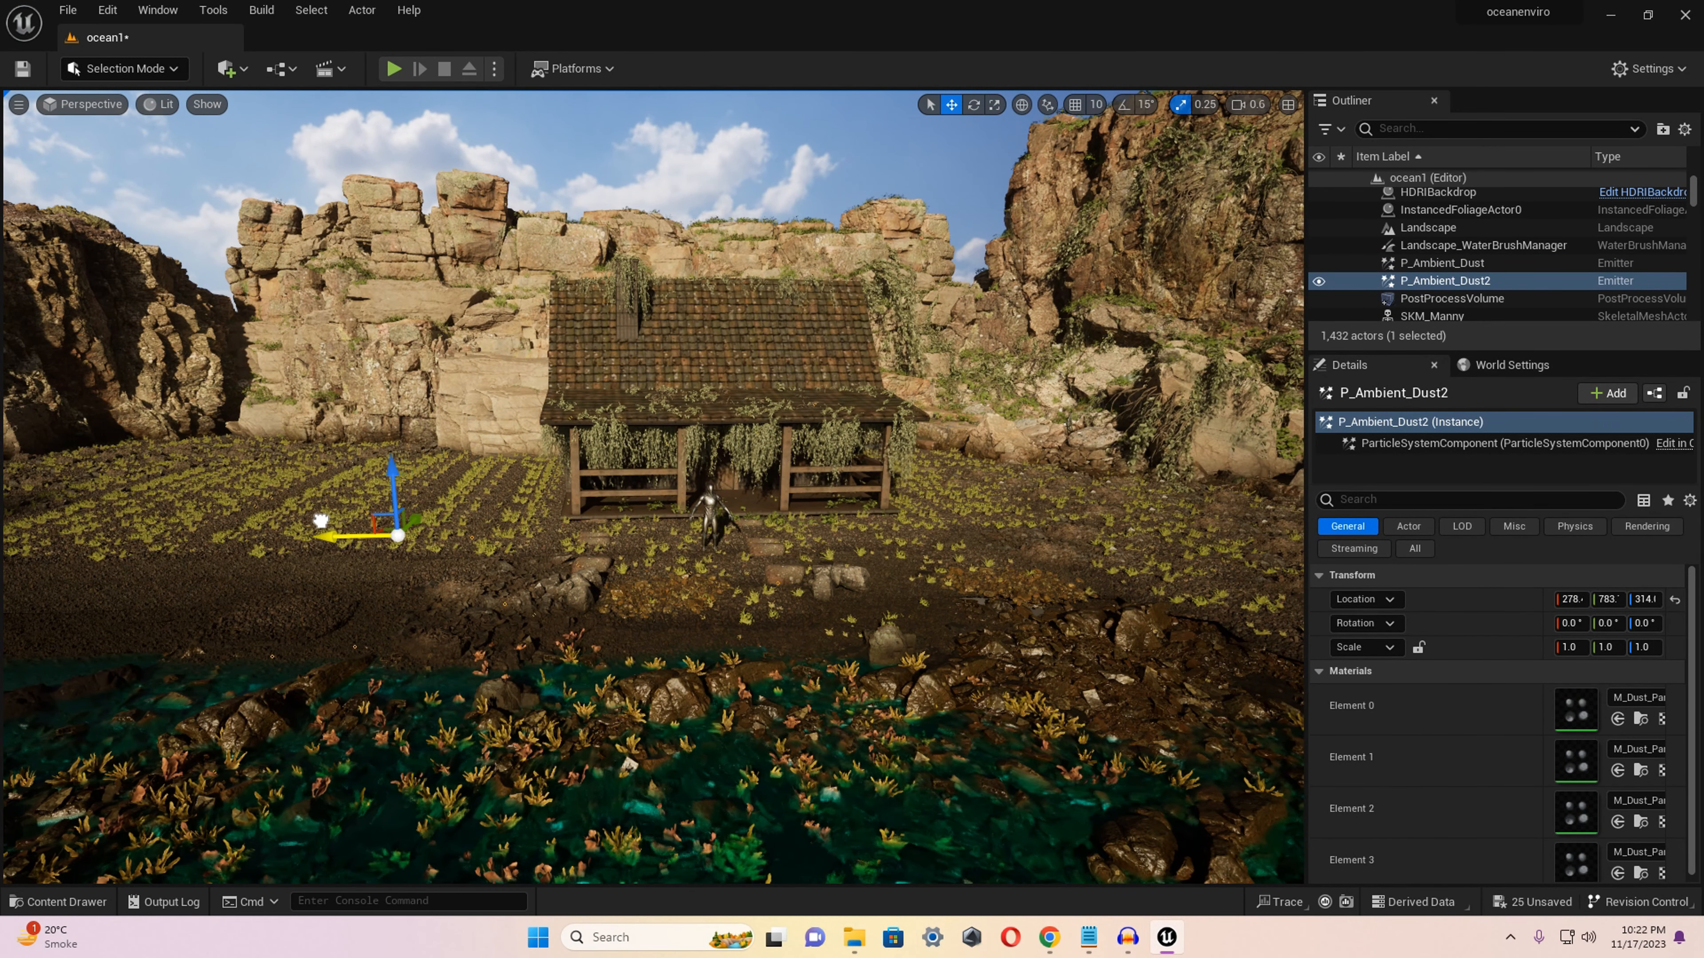
pyautogui.keyDown('alt'); pyautogui.moveTo(321, 534); pyautogui.dragTo(494, 549); pyautogui.keyUp('alt')
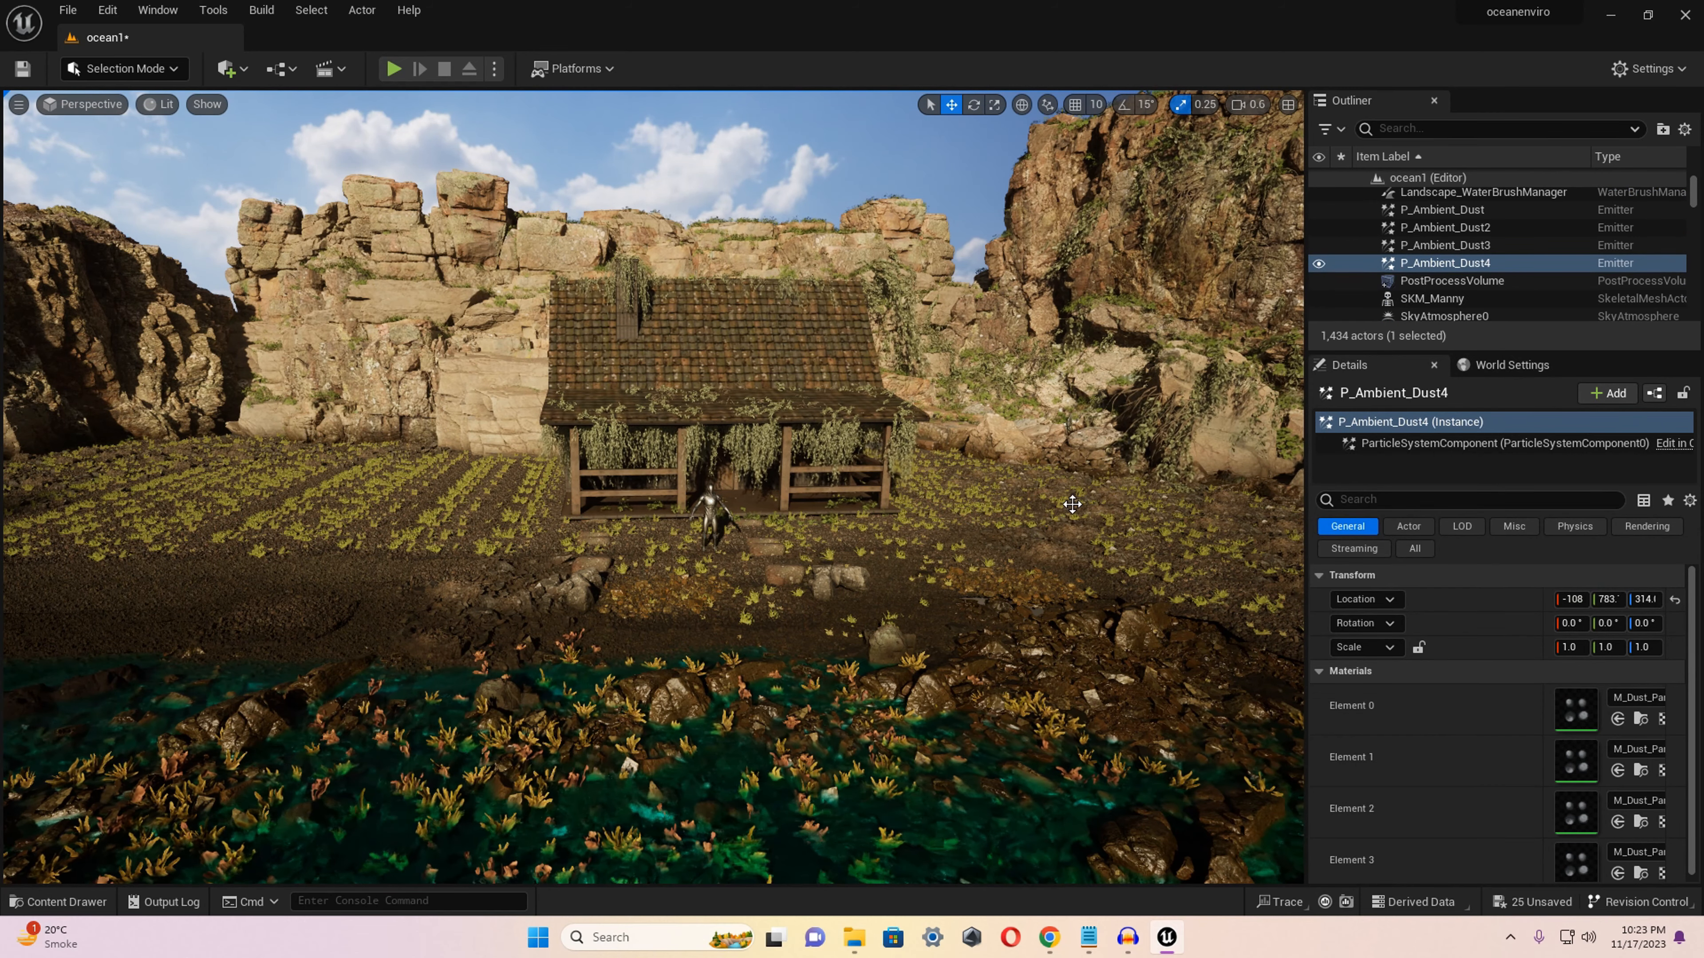
pyautogui.moveTo(932, 551); pyautogui.dragTo(982, 548, button='right')
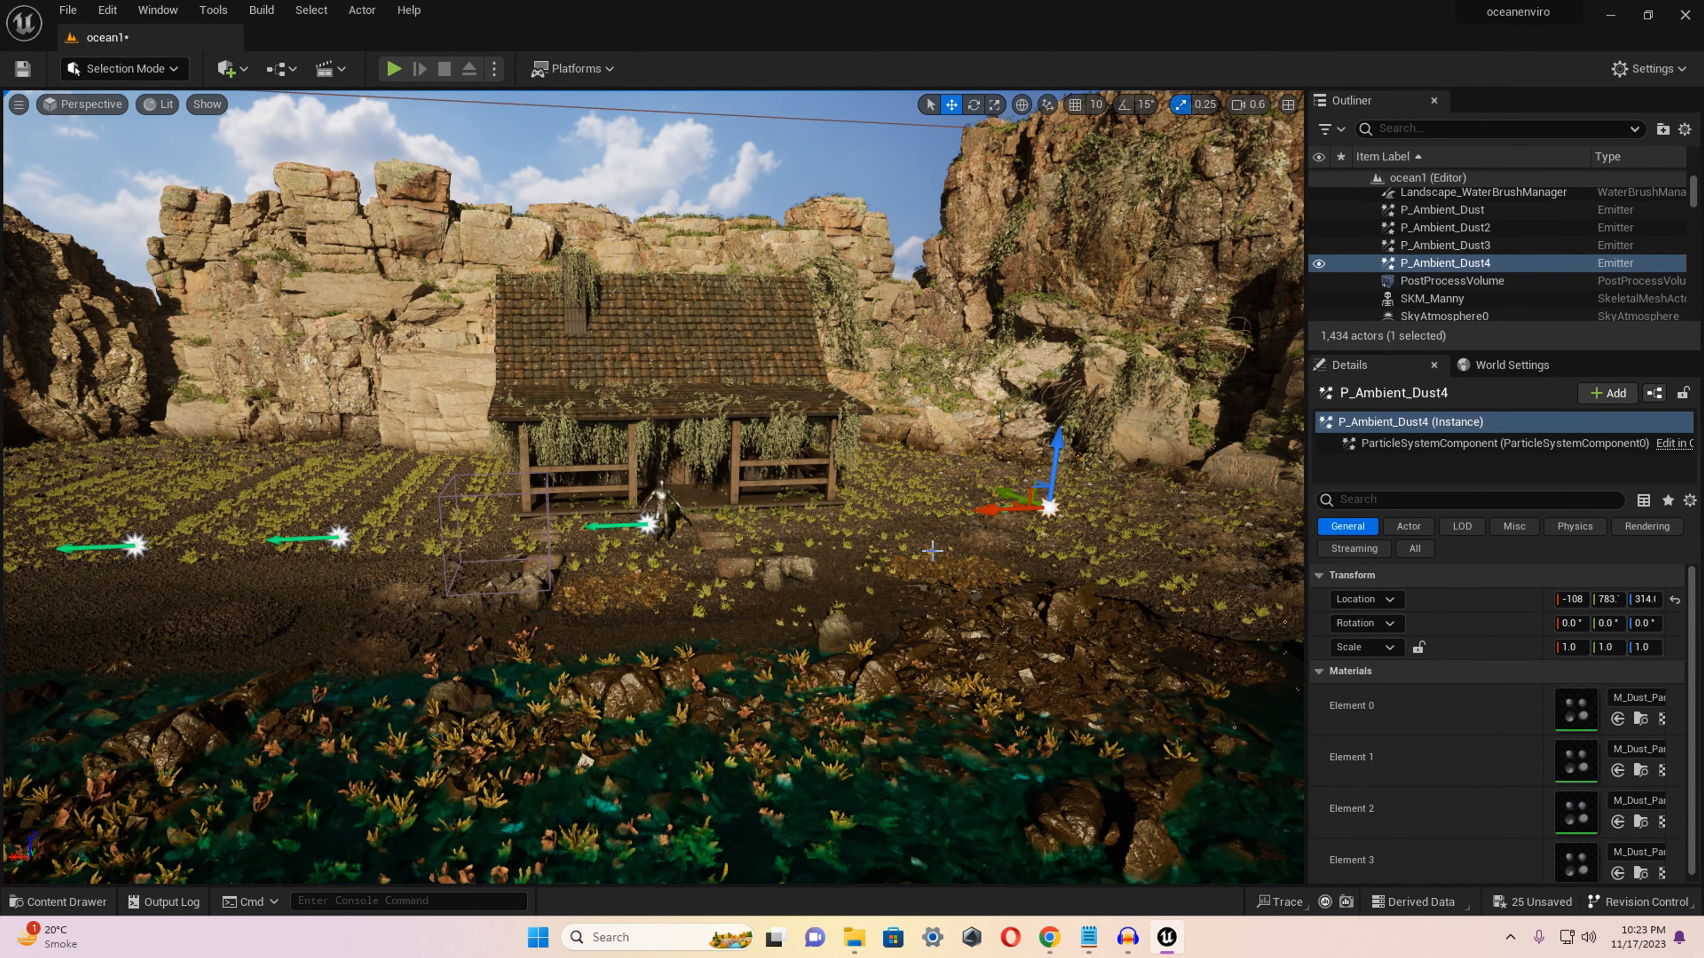
# Add a second row of four ambient dust emitters closer to the house by copying the existing ones.
pyautogui.keyDown('alt'); pyautogui.moveTo(1016, 497); pyautogui.dragTo(773, 476); pyautogui.keyUp('alt')
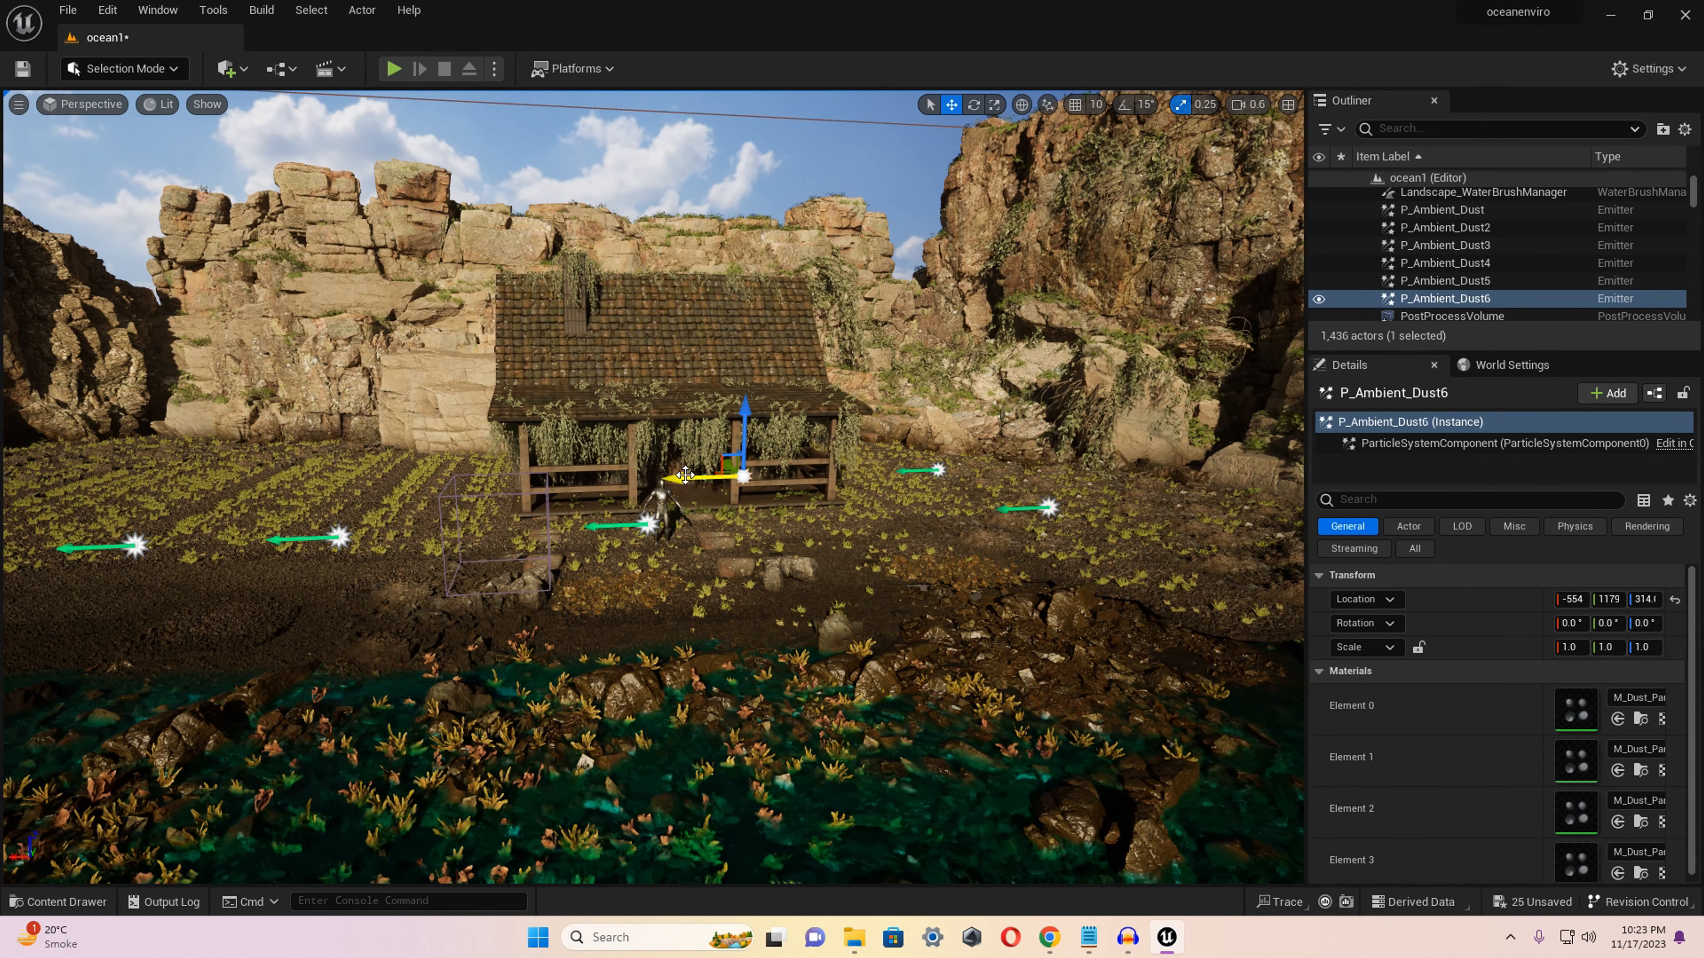
pyautogui.press('e')
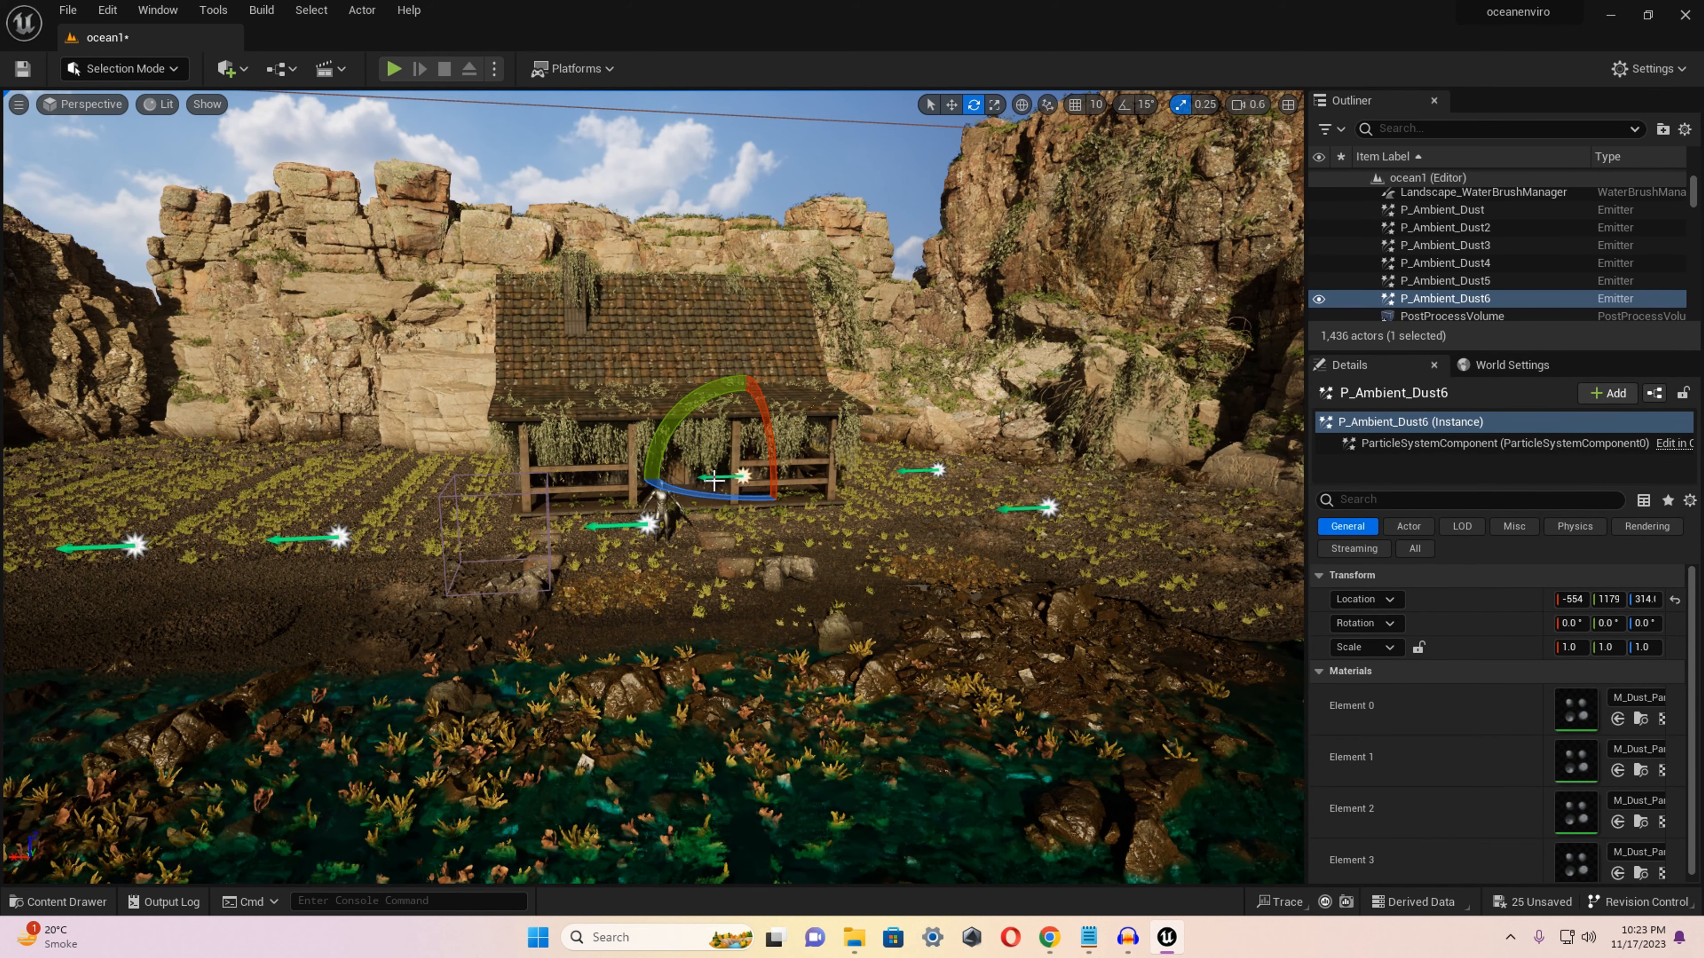
pyautogui.press('w')
pyautogui.keyDown('alt'); pyautogui.moveTo(693, 479); pyautogui.dragTo(36, 490); pyautogui.keyUp('alt')
# Select the four ambient dust emitters on the near side of the shore and copy them out over the water.
pyautogui.moveTo(36, 490); pyautogui.dragTo(268, 537, button='right')
pyautogui.press('a')
pyautogui.scroll(2, 41, 491)
pyautogui.press('s')
pyautogui.click(605, 532)
pyautogui.click(610, 435)
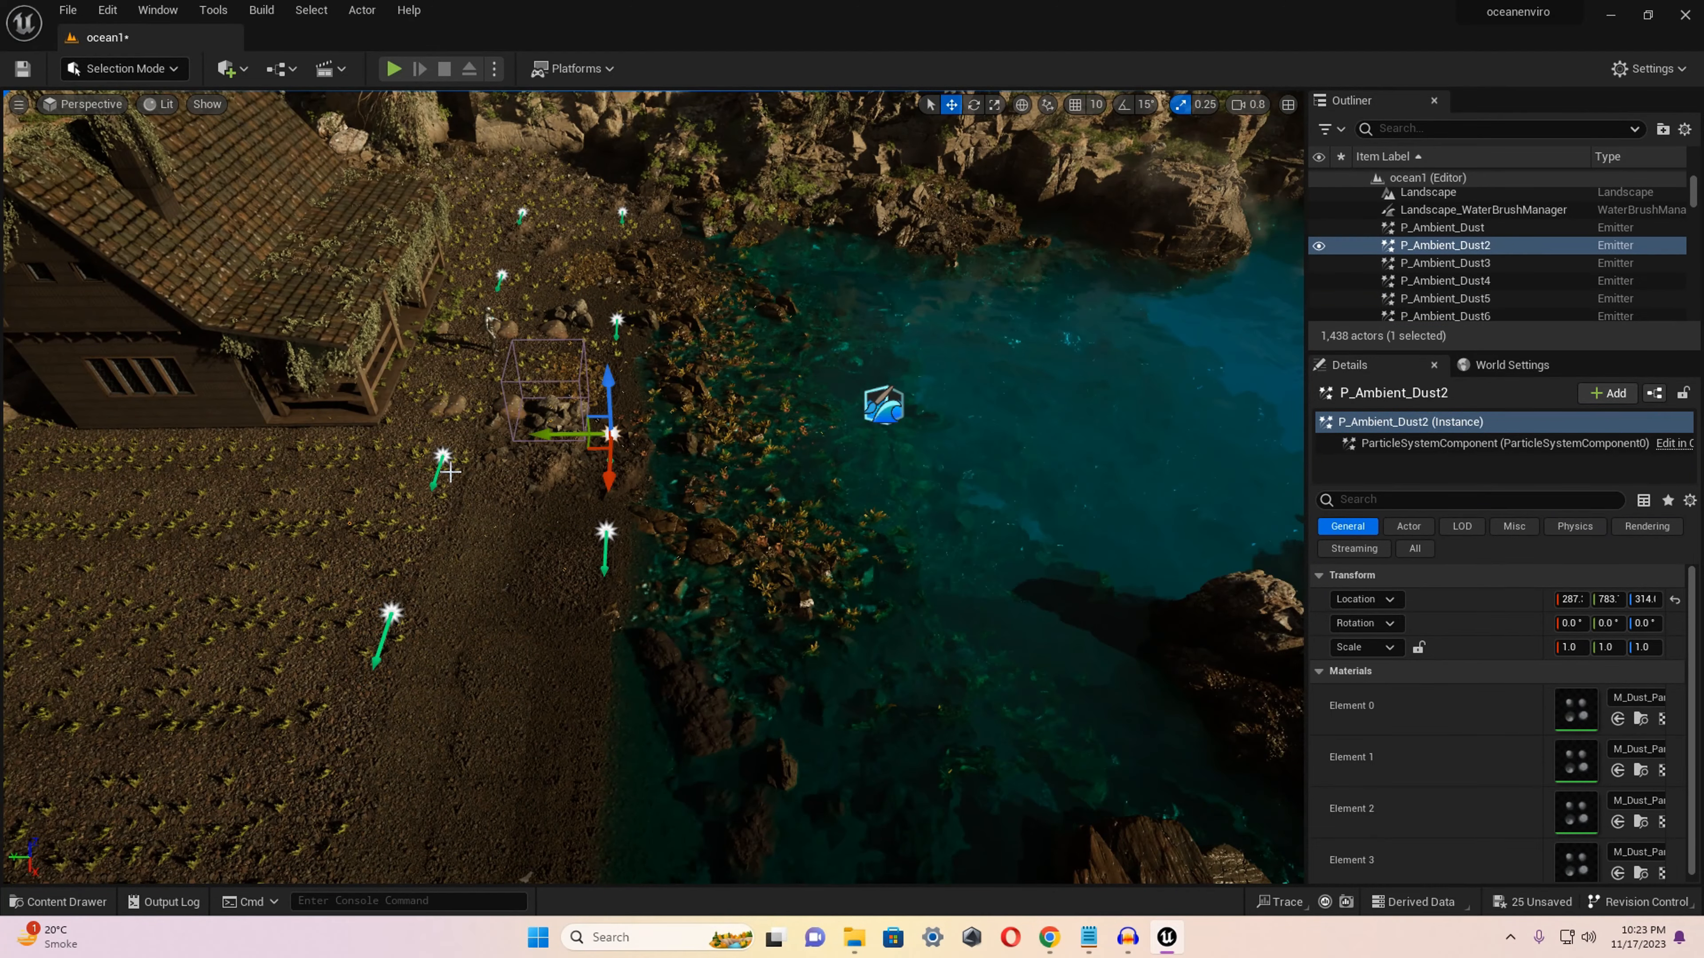
pyautogui.keyDown('ctrl'); pyautogui.click(442, 456); pyautogui.keyUp('ctrl')
pyautogui.keyDown('ctrl'); pyautogui.click(391, 613); pyautogui.keyUp('ctrl')
pyautogui.keyDown('ctrl'); pyautogui.click(605, 531); pyautogui.keyUp('ctrl')
pyautogui.keyDown('ctrl'); pyautogui.click(611, 435); pyautogui.keyUp('ctrl')
pyautogui.keyDown('ctrl'); pyautogui.click(610, 435); pyautogui.keyUp('ctrl')
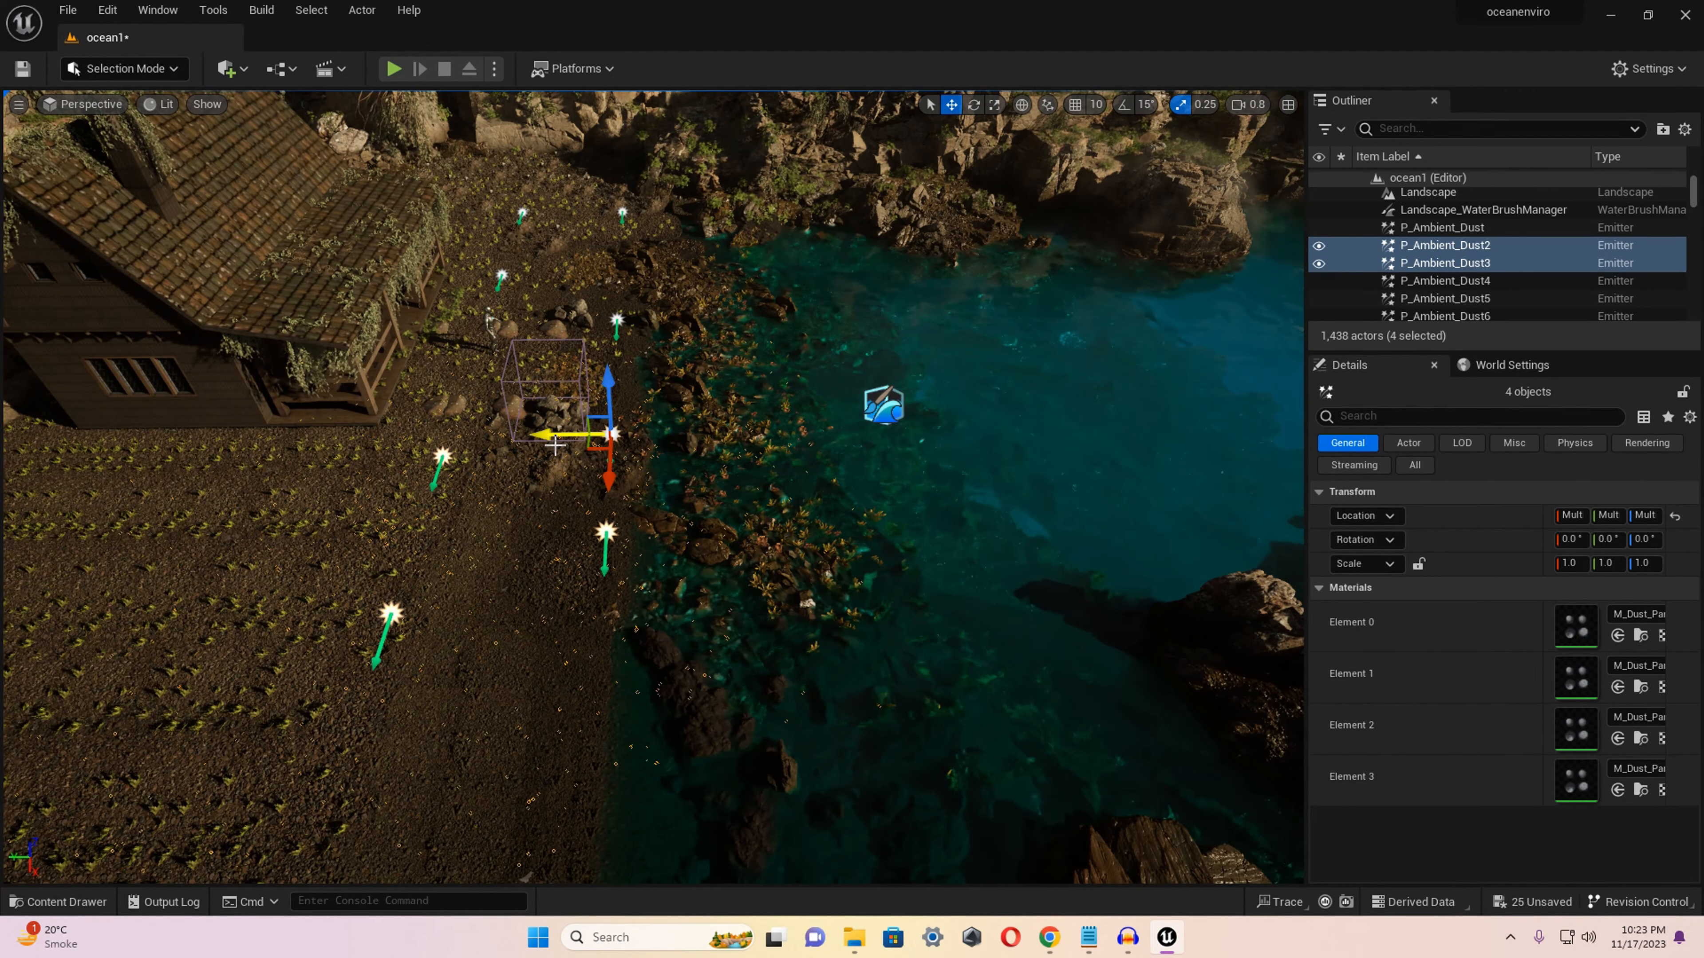
pyautogui.keyDown('alt'); pyautogui.moveTo(550, 436); pyautogui.dragTo(637, 609); pyautogui.keyUp('alt')
# Extend the ambient dust across the rest of the cove with further groups of four copied emitters.
pyautogui.keyDown('alt'); pyautogui.moveTo(843, 666); pyautogui.dragTo(769, 376); pyautogui.keyUp('alt')
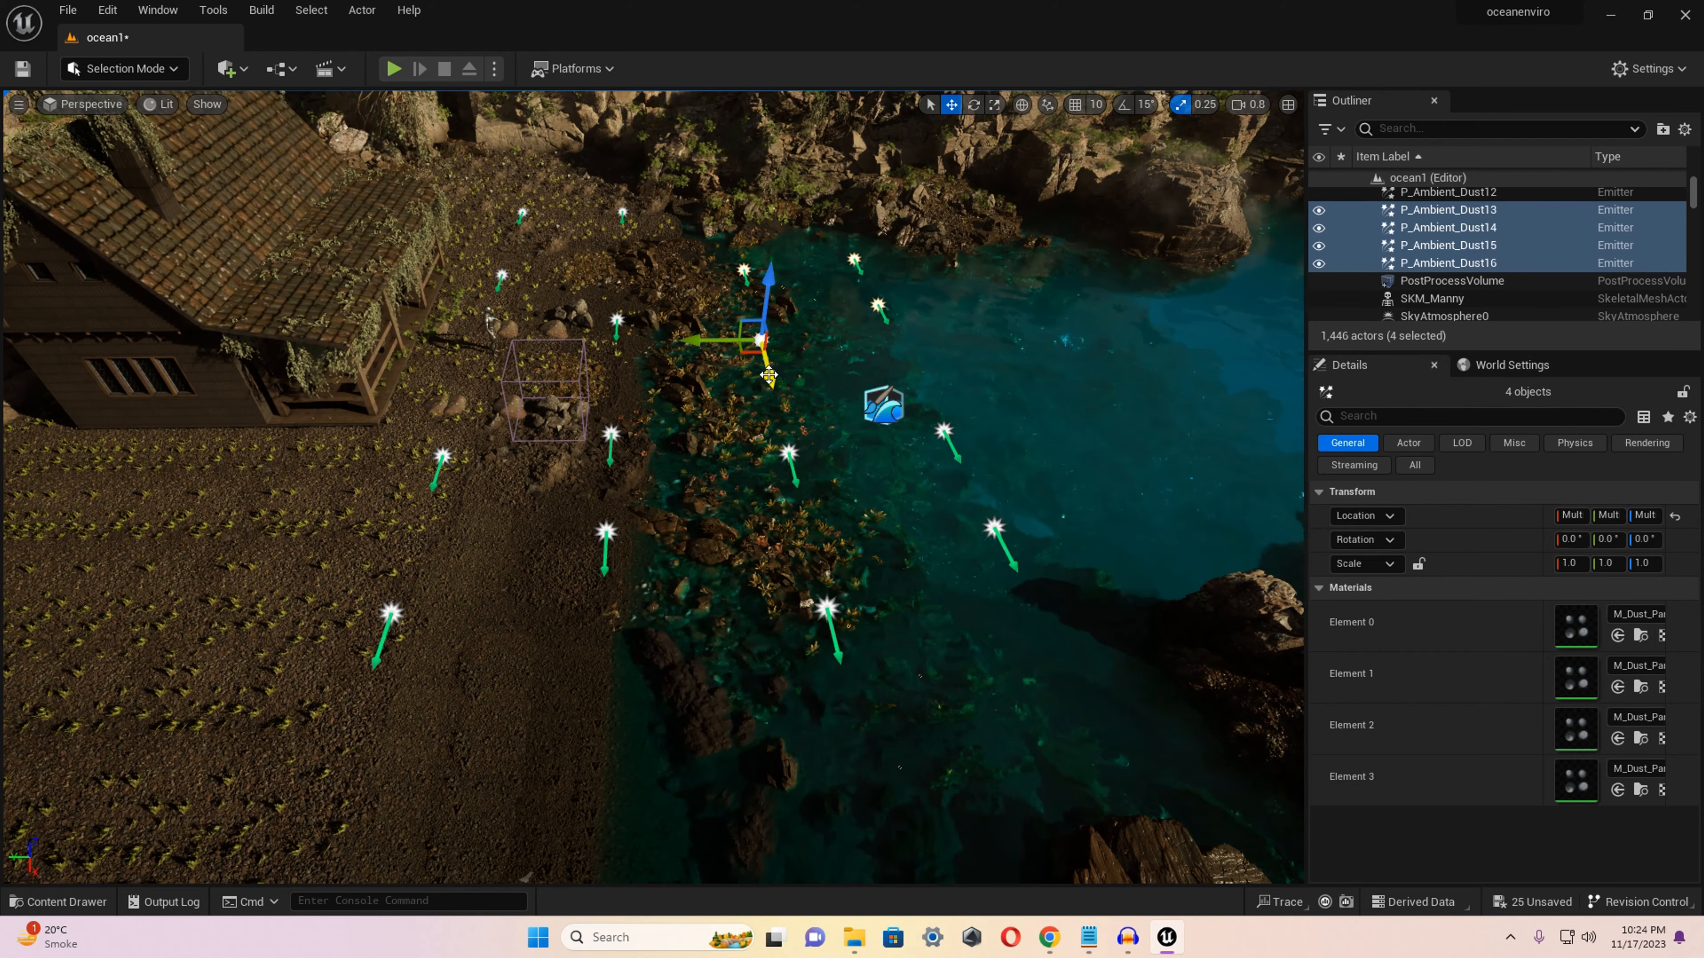
pyautogui.keyDown('alt'); pyautogui.moveTo(1241, 537); pyautogui.dragTo(1252, 547); pyautogui.keyUp('alt')
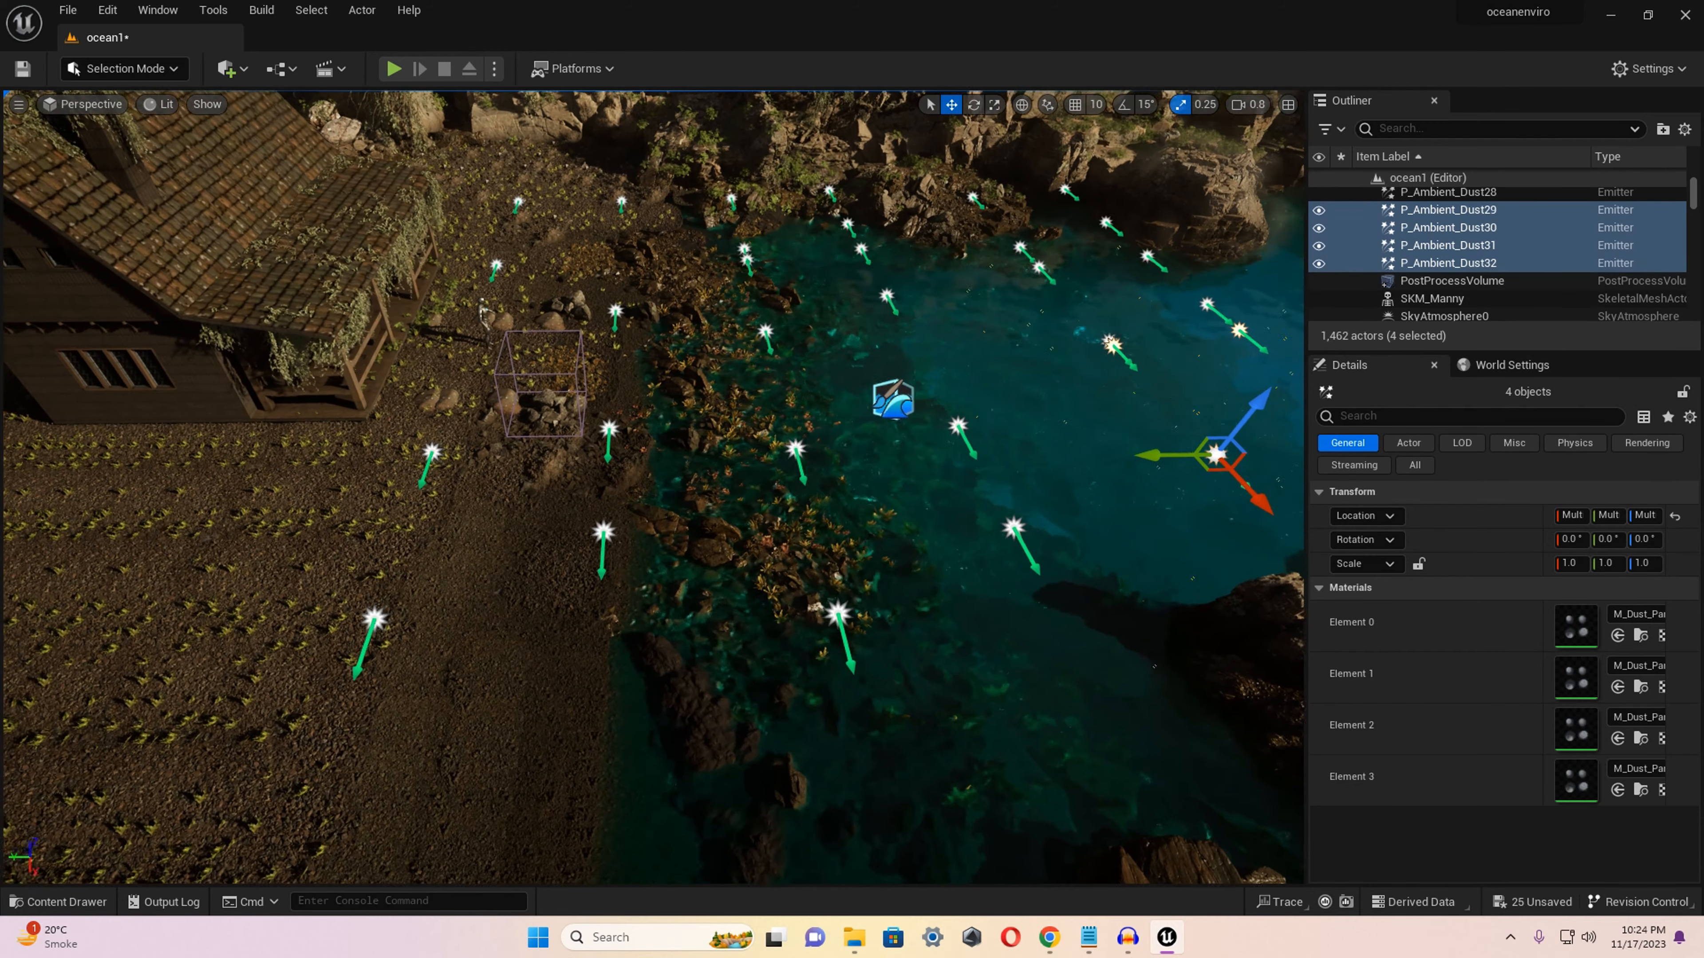
pyautogui.moveTo(1251, 547); pyautogui.dragTo(1302, 545, button='right')
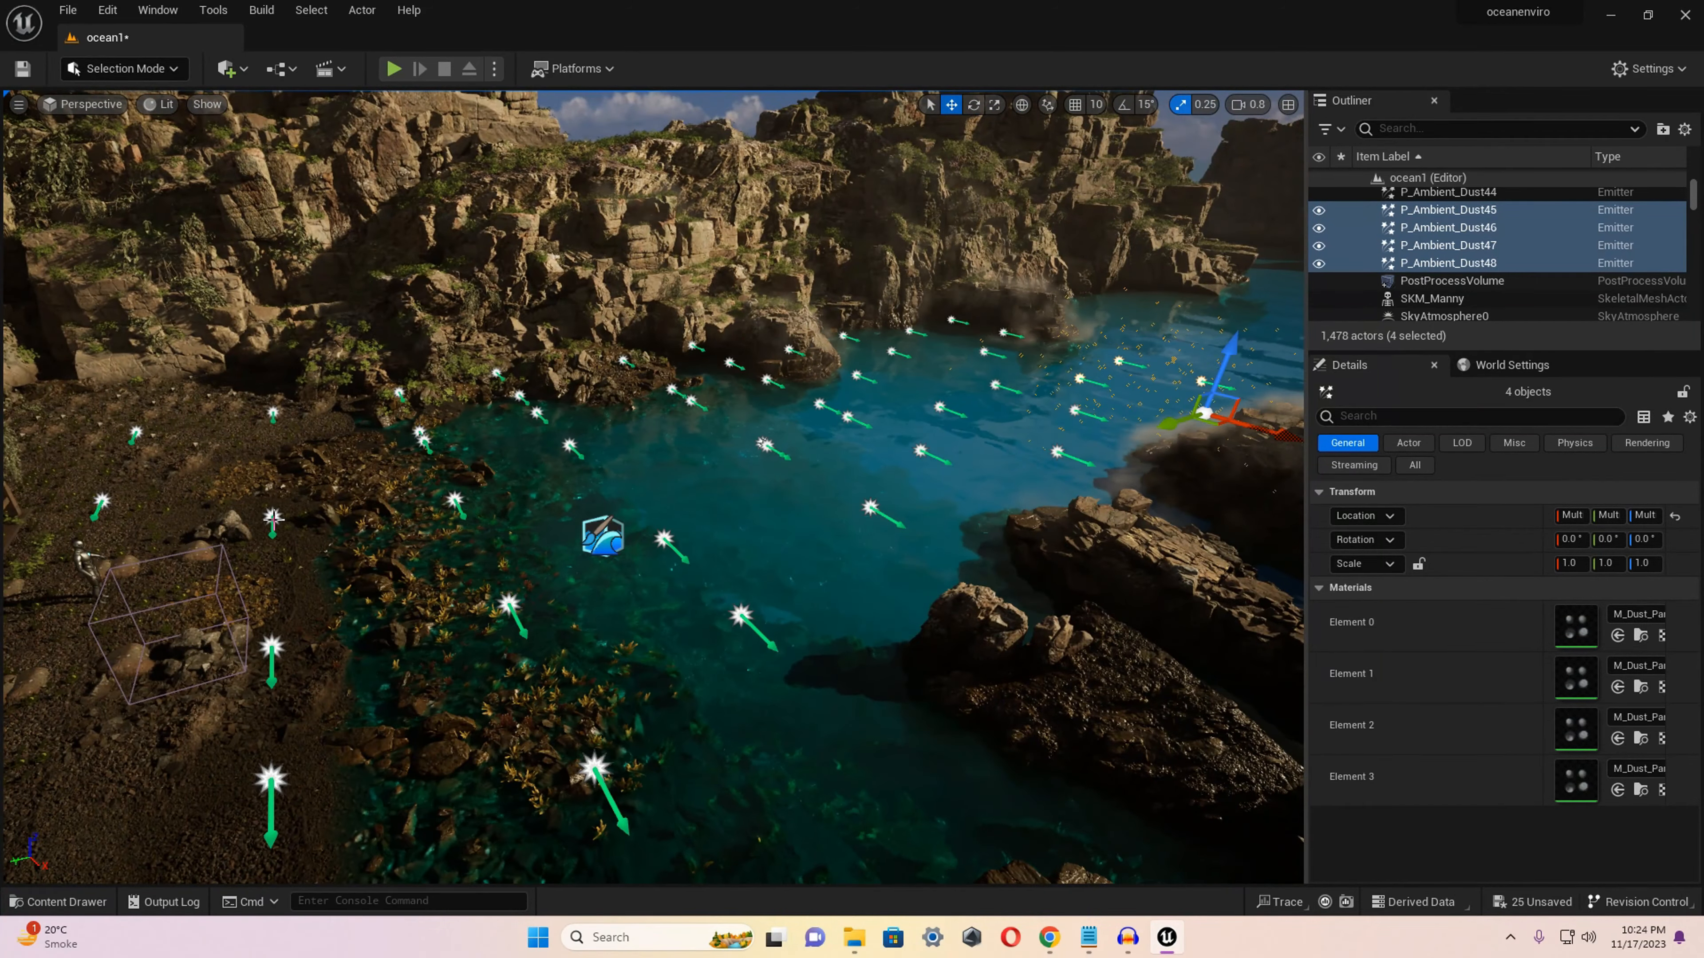
# Copy further P_Ambient_Dust emitters from the beach into the gaps along the shoreline and shallow water.
pyautogui.click(273, 518)
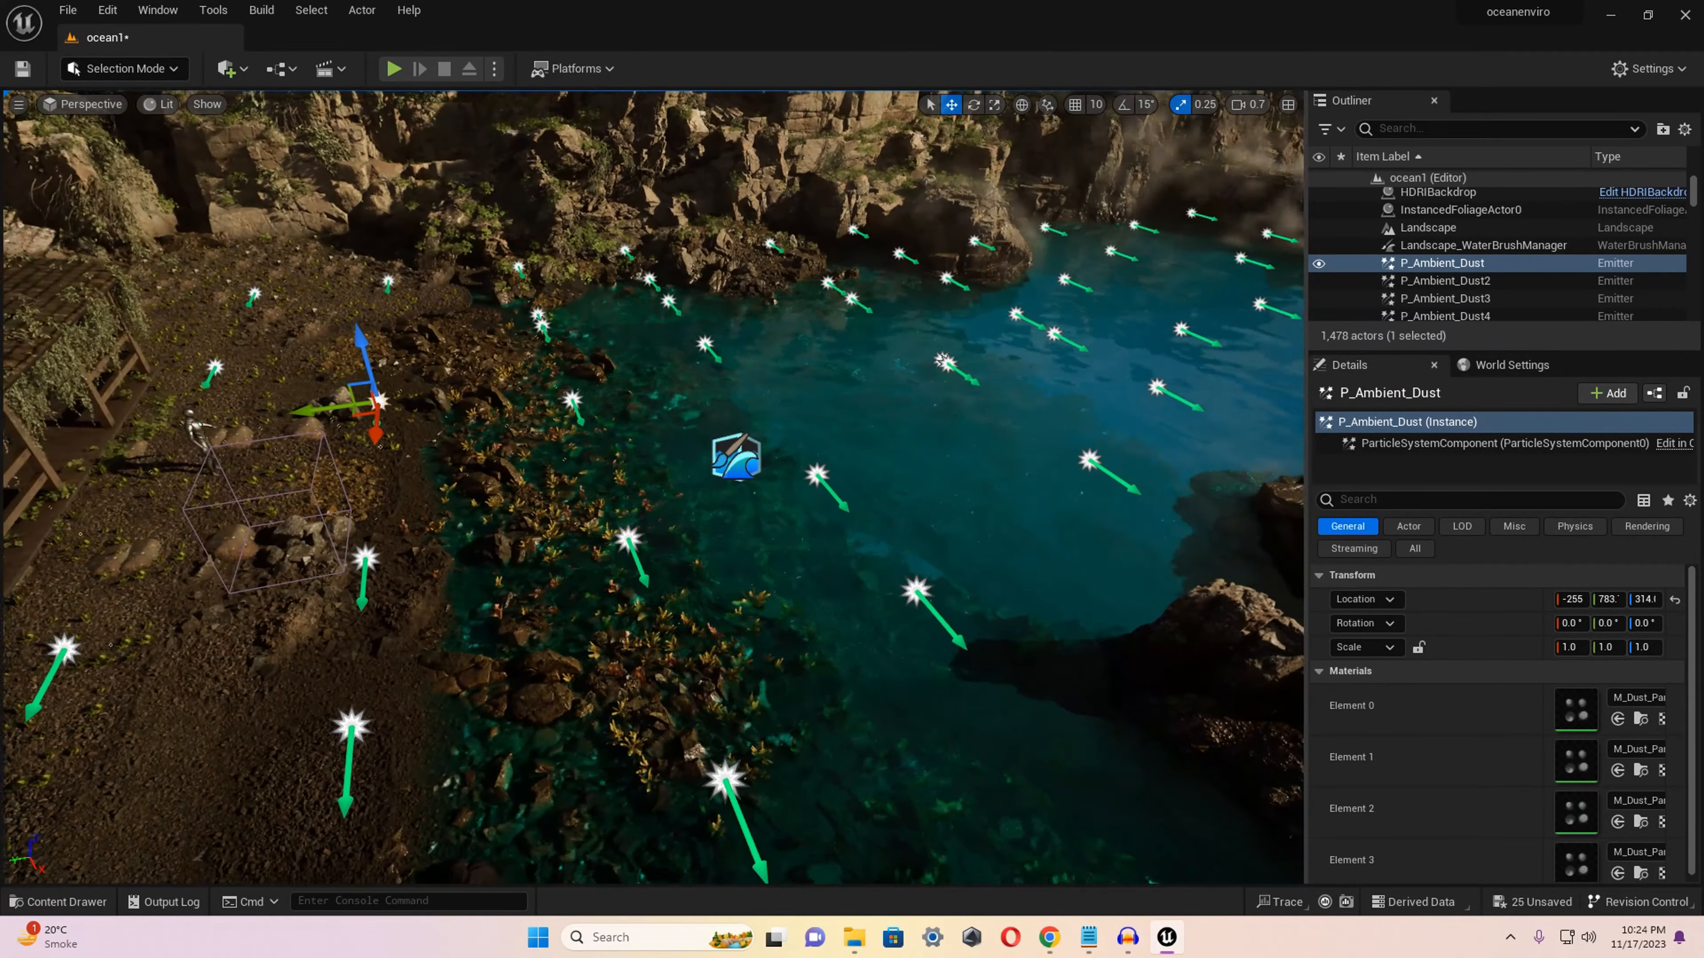
pyautogui.keyDown('alt'); pyautogui.moveTo(319, 418); pyautogui.dragTo(422, 410); pyautogui.keyUp('alt')
pyautogui.rightClick(679, 343)
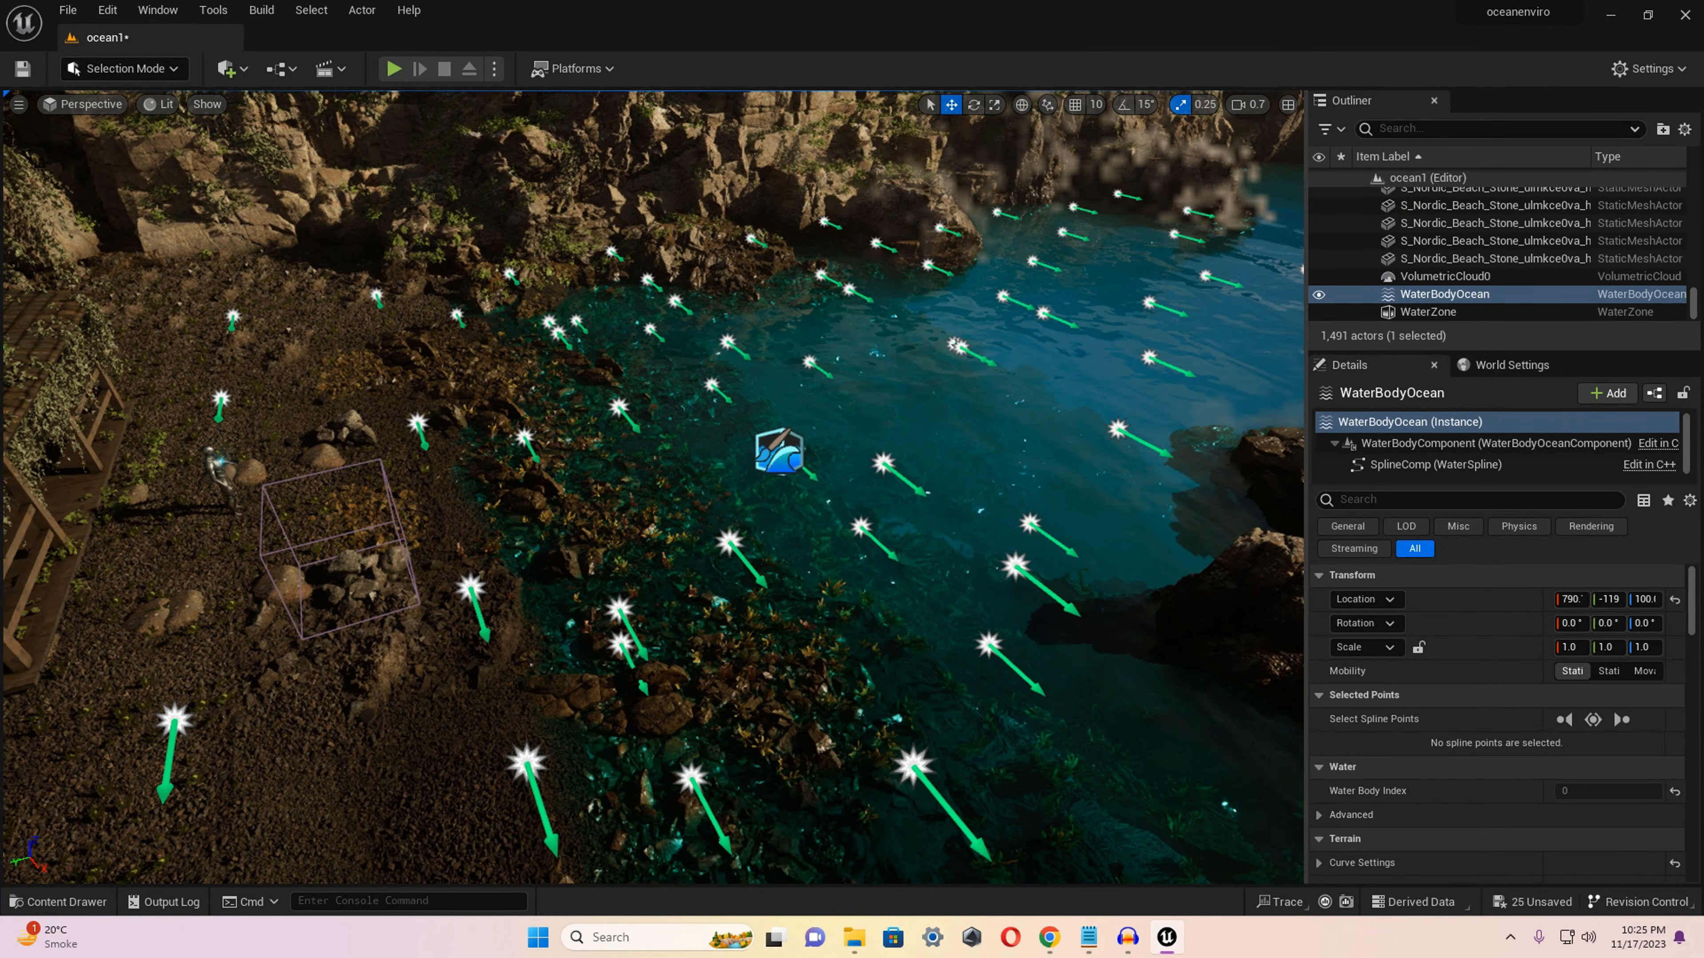
pyautogui.click(618, 345)
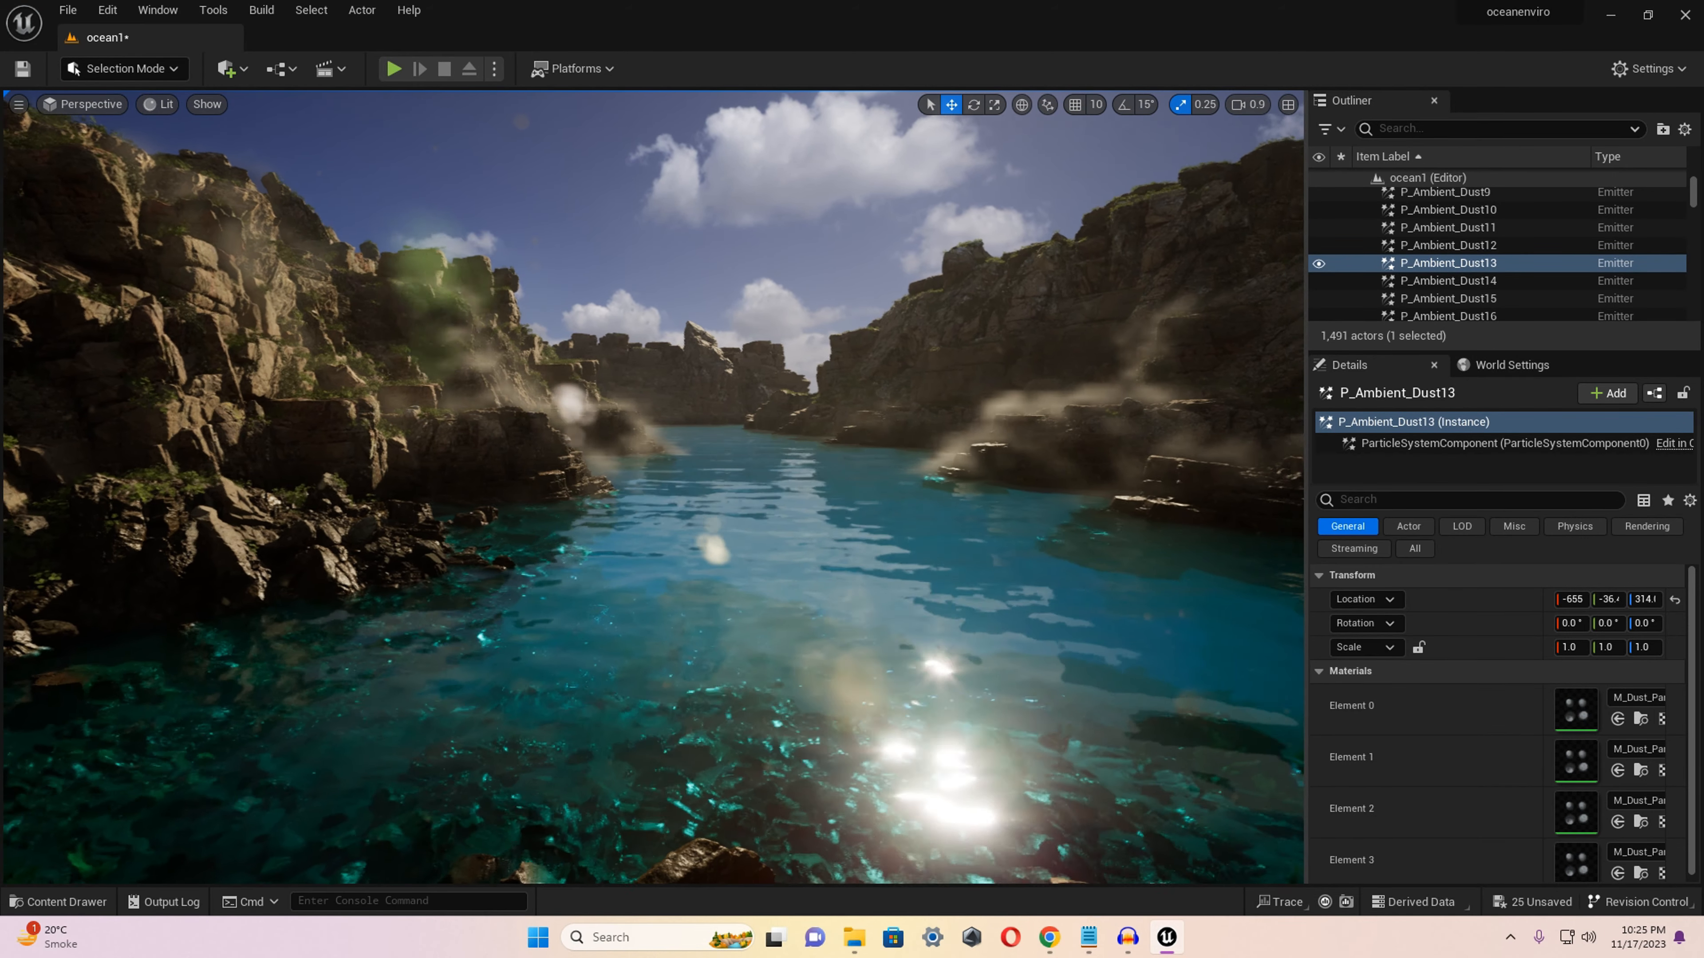
# Examine the ambient dust, water and cliffs around the cove from the shore.
pyautogui.moveTo(654, 487); pyautogui.dragTo(835, 474, button='right')
pyautogui.moveTo(653, 487); pyautogui.dragTo(836, 513, button='right')
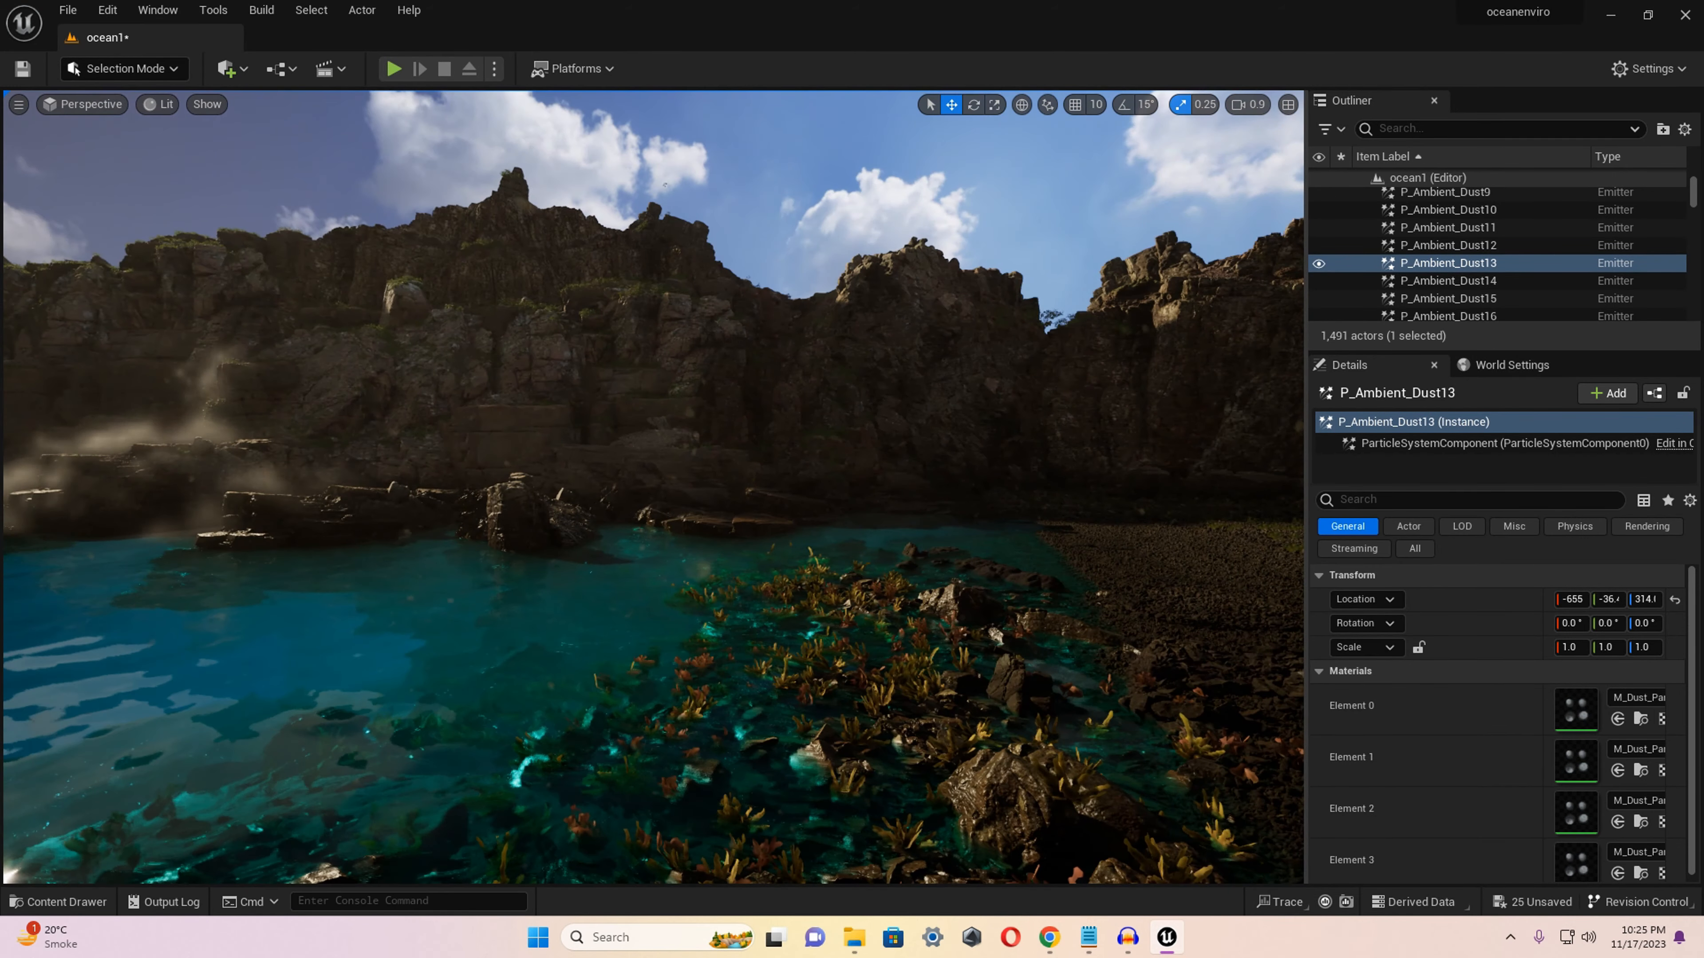
pyautogui.moveTo(654, 488); pyautogui.dragTo(436, 509, button='right')
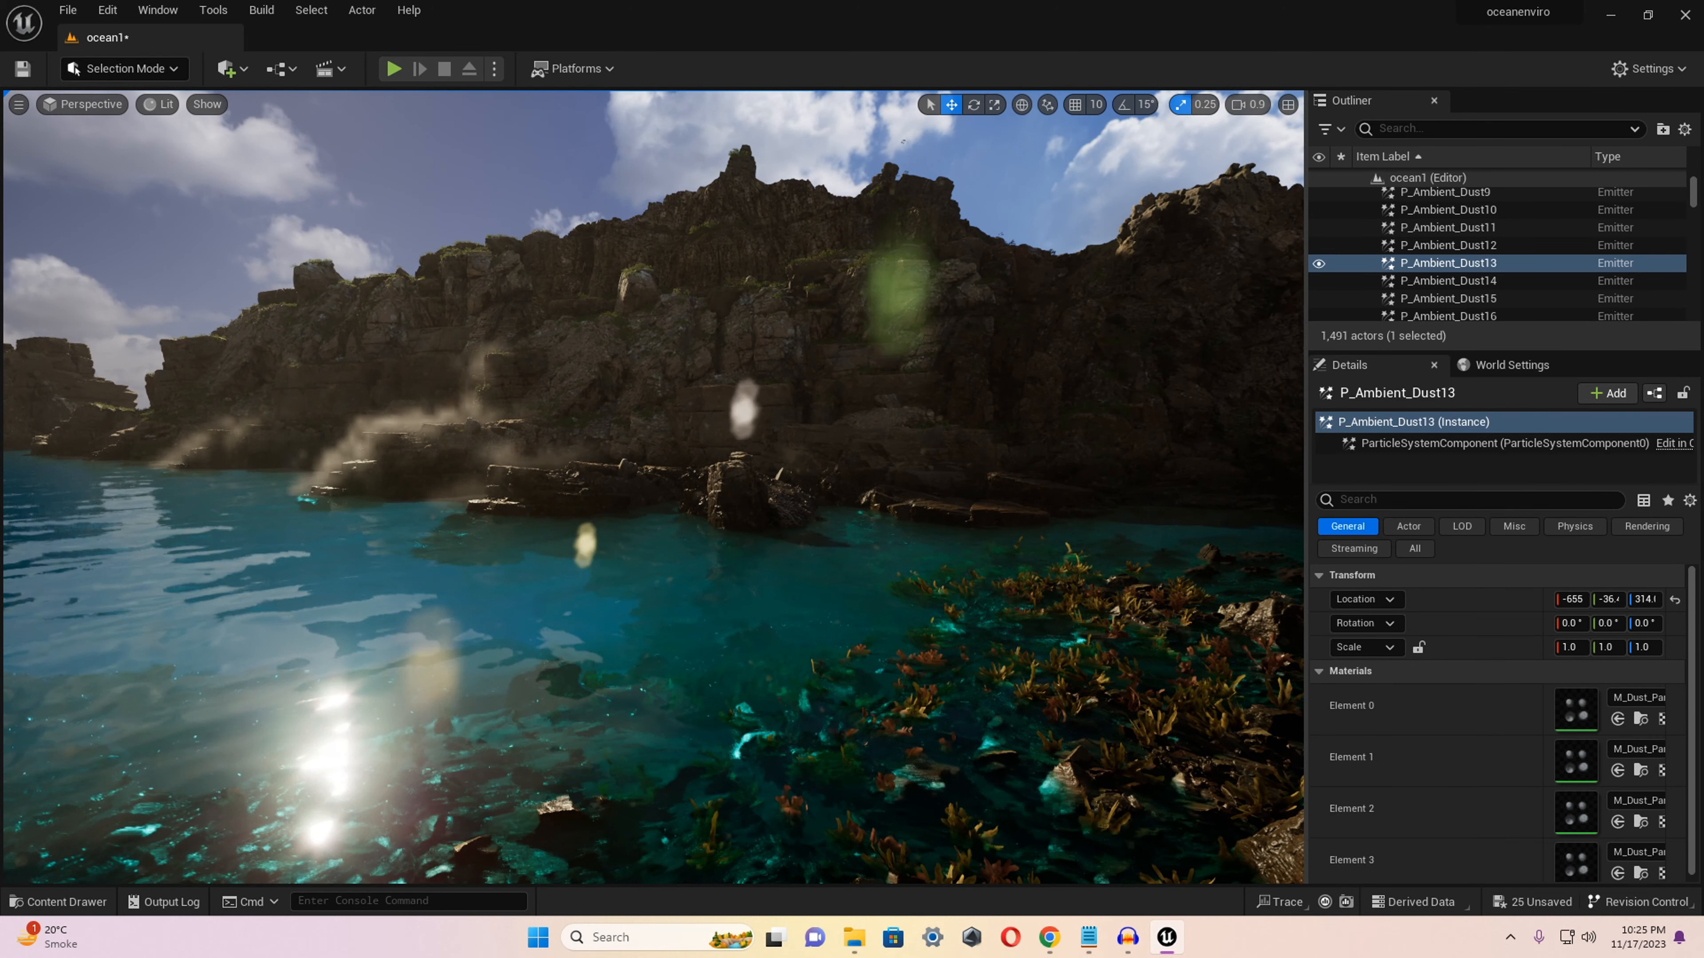
pyautogui.moveTo(654, 487); pyautogui.dragTo(571, 490, button='right')
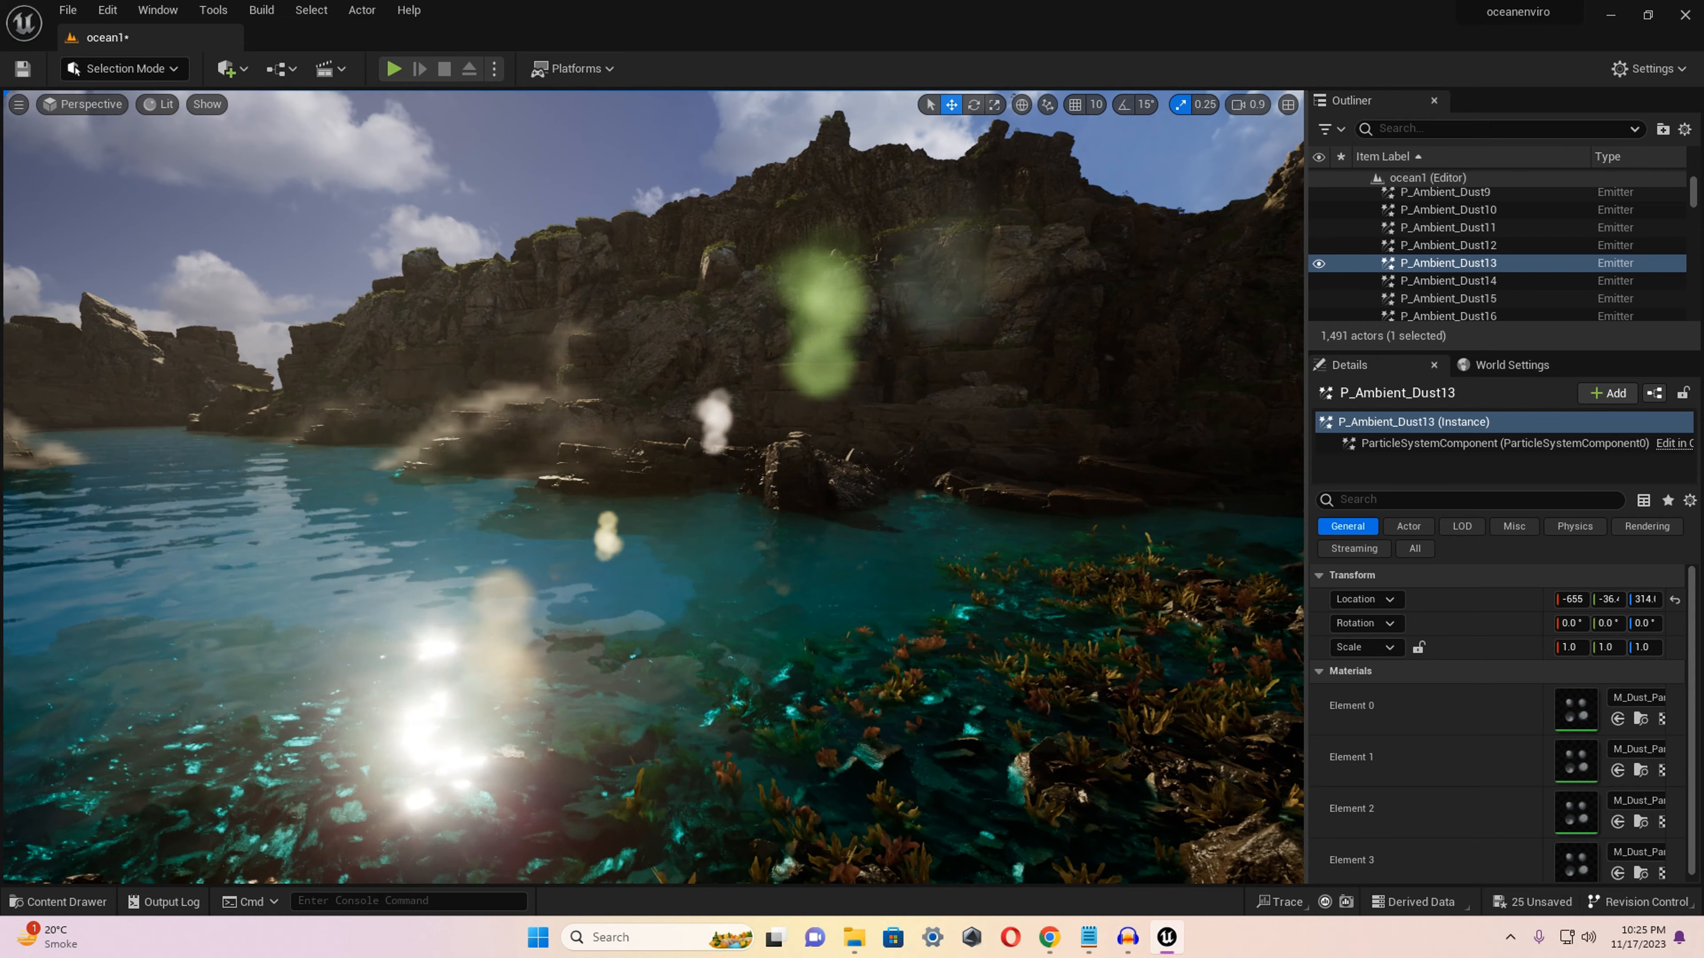
pyautogui.moveTo(654, 487); pyautogui.dragTo(536, 473, button='right')
pyautogui.press('s')
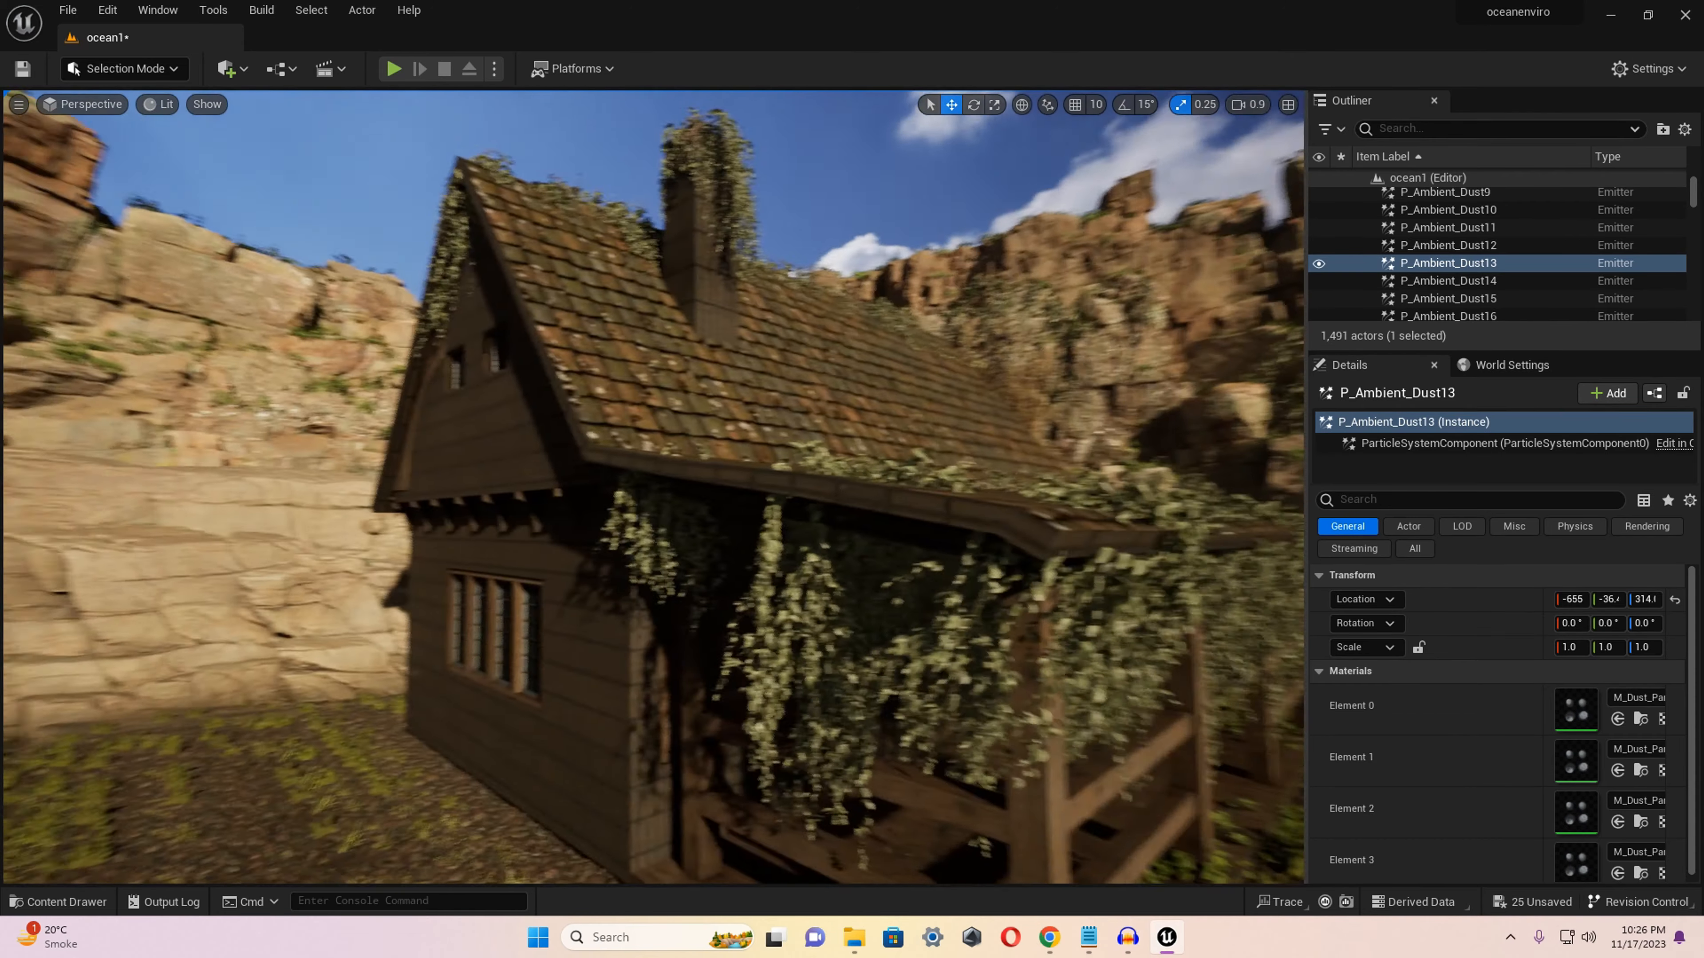
pyautogui.moveTo(658, 483)
pyautogui.mouseDown(button='right')
pyautogui.moveTo(604, 483)
pyautogui.moveTo(671, 490)
pyautogui.mouseUp(button='right')
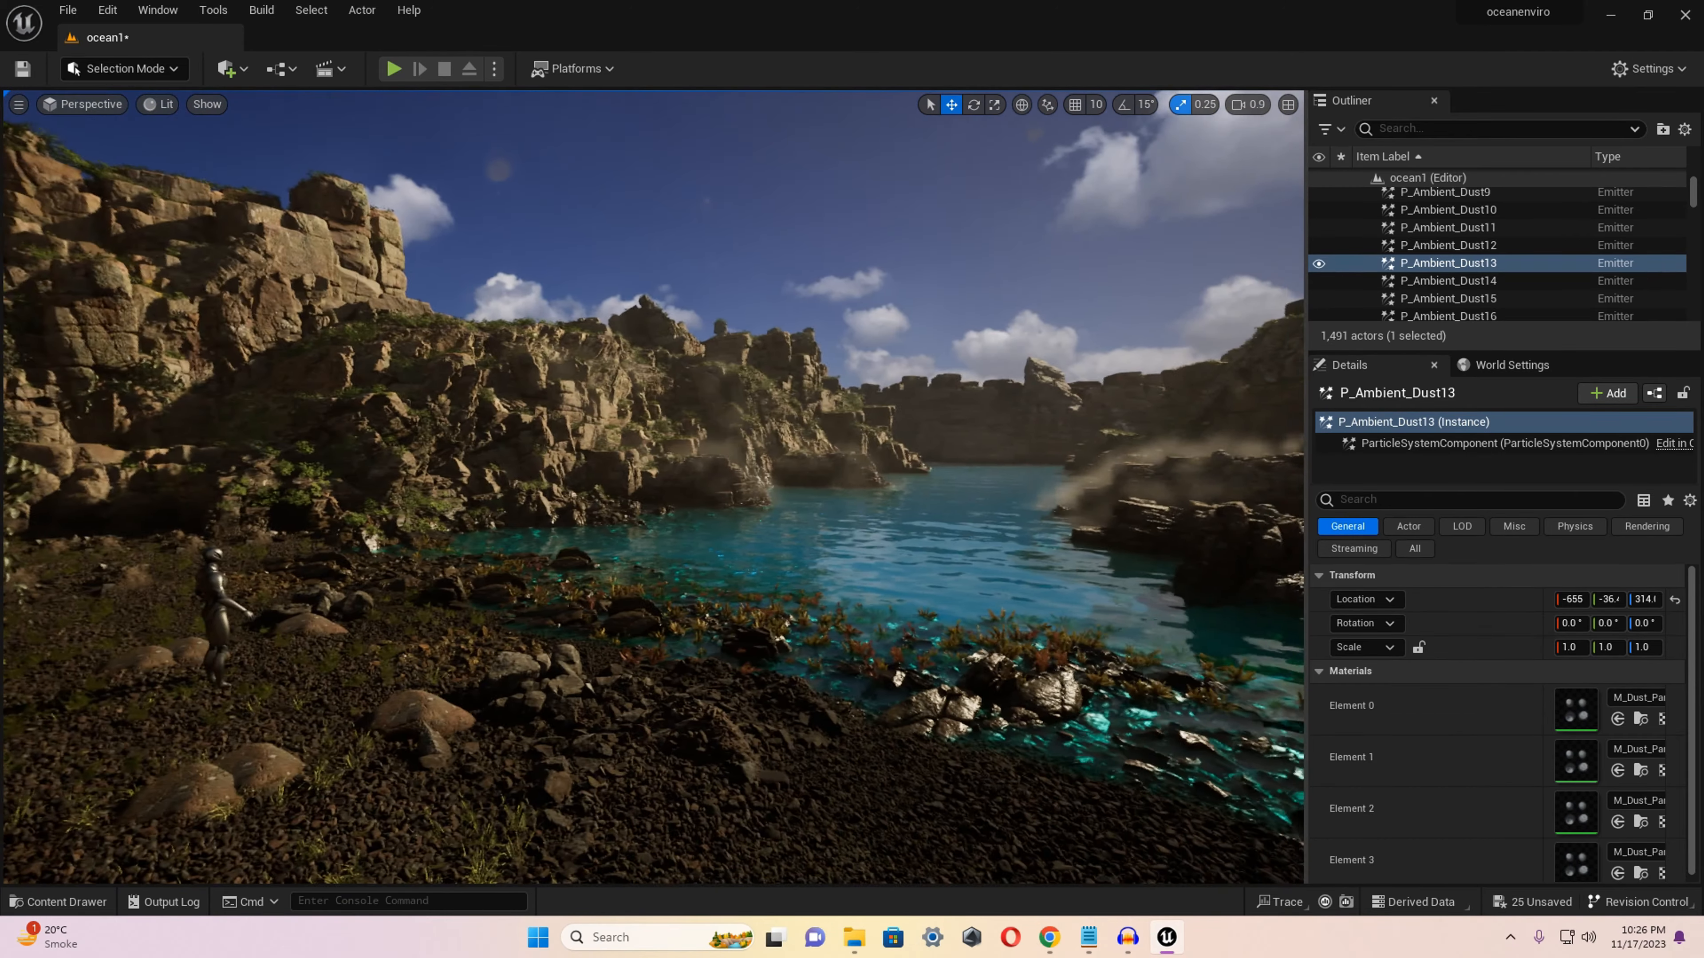
pyautogui.moveTo(671, 489); pyautogui.dragTo(863, 511, button='right')
pyautogui.scroll(-3, 798, 520)
pyautogui.scroll(-1, 872, 547)
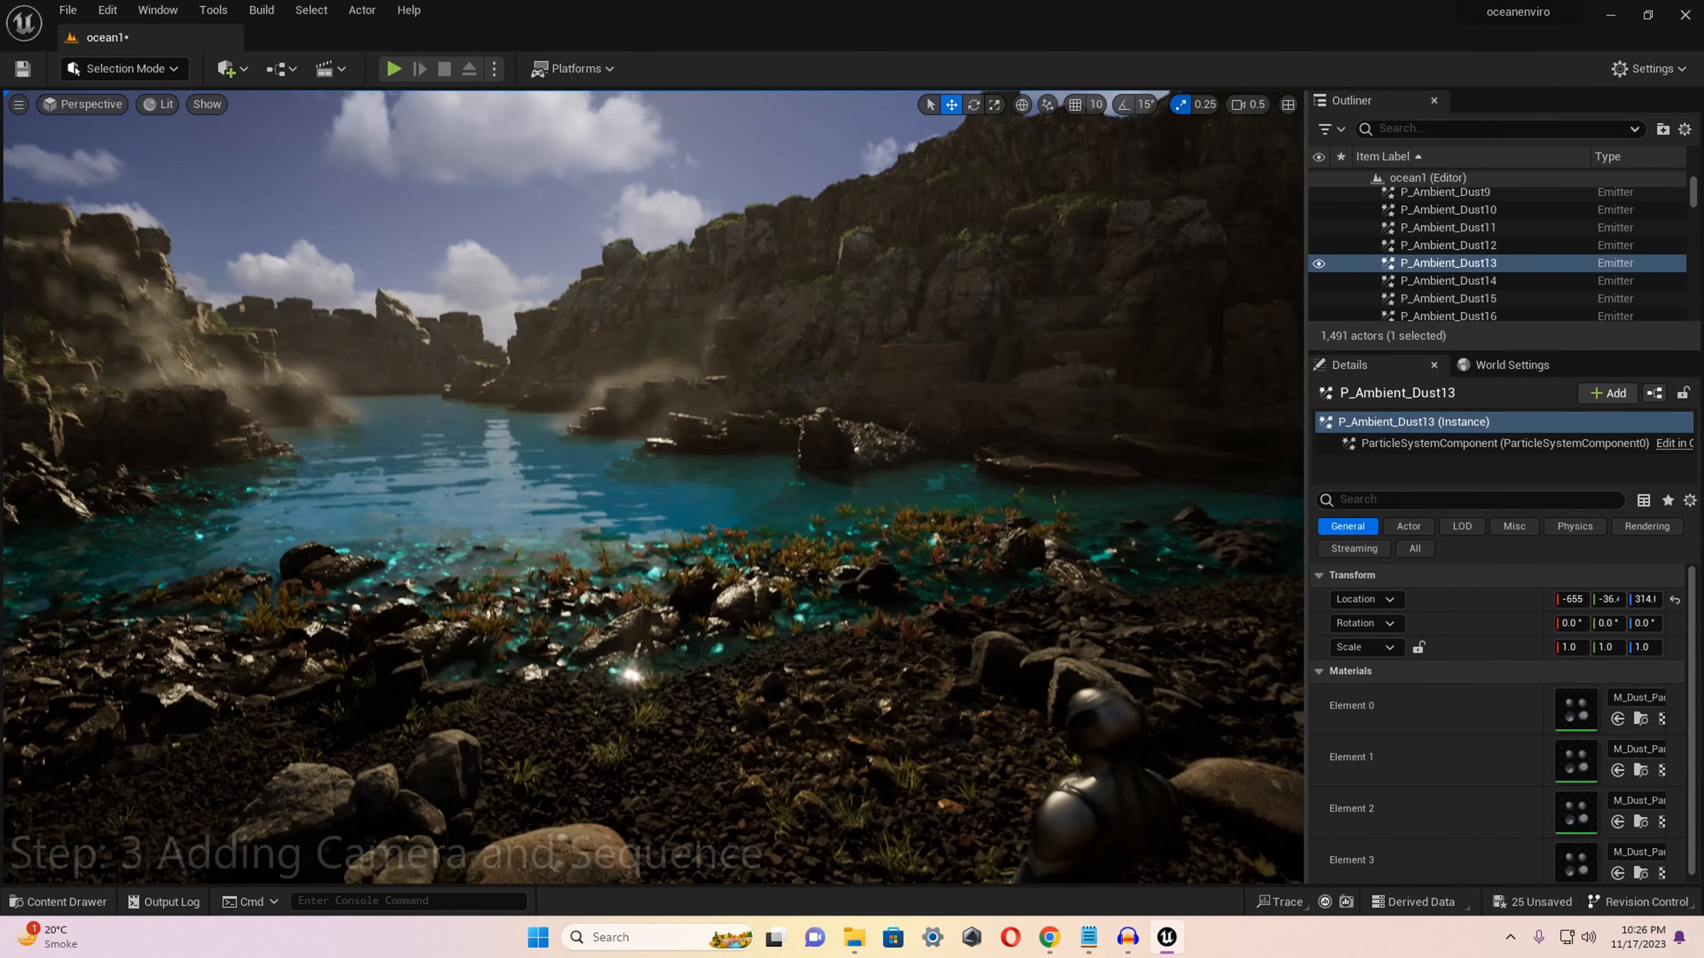
# Add a Cine Camera Actor and snap it to a view across the cove from behind the mannequin.
pyautogui.moveTo(1033, 574); pyautogui.dragTo(1062, 597, button='right')
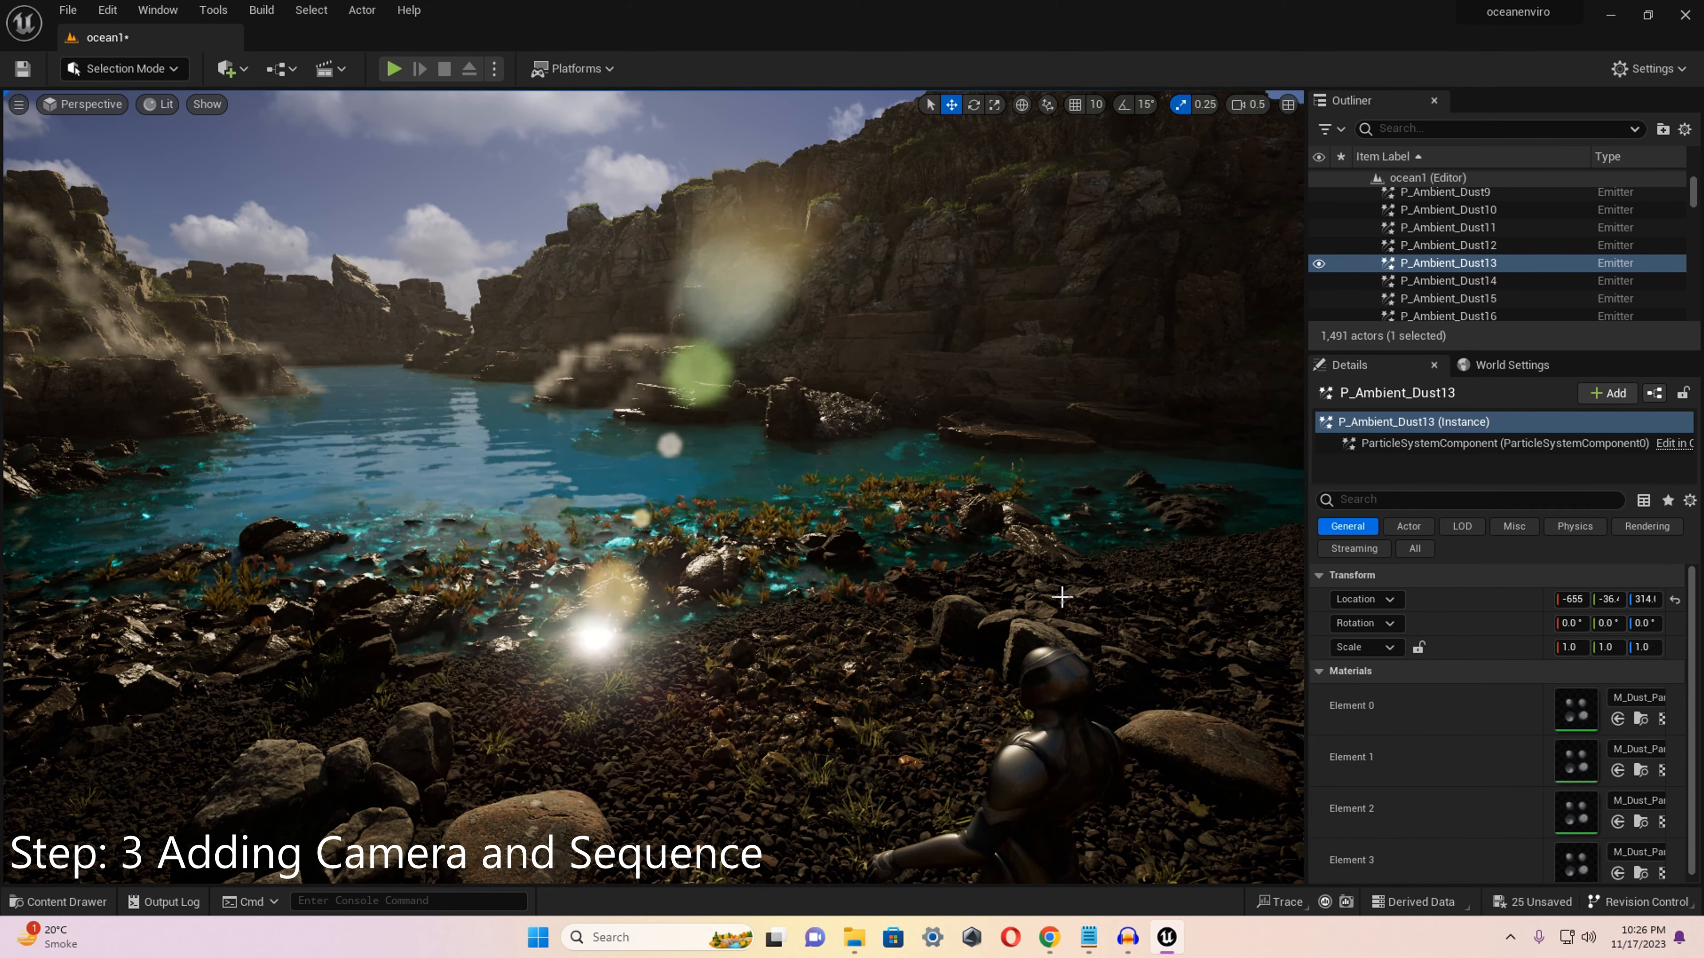
pyautogui.click(242, 69)
pyautogui.moveTo(314, 277)
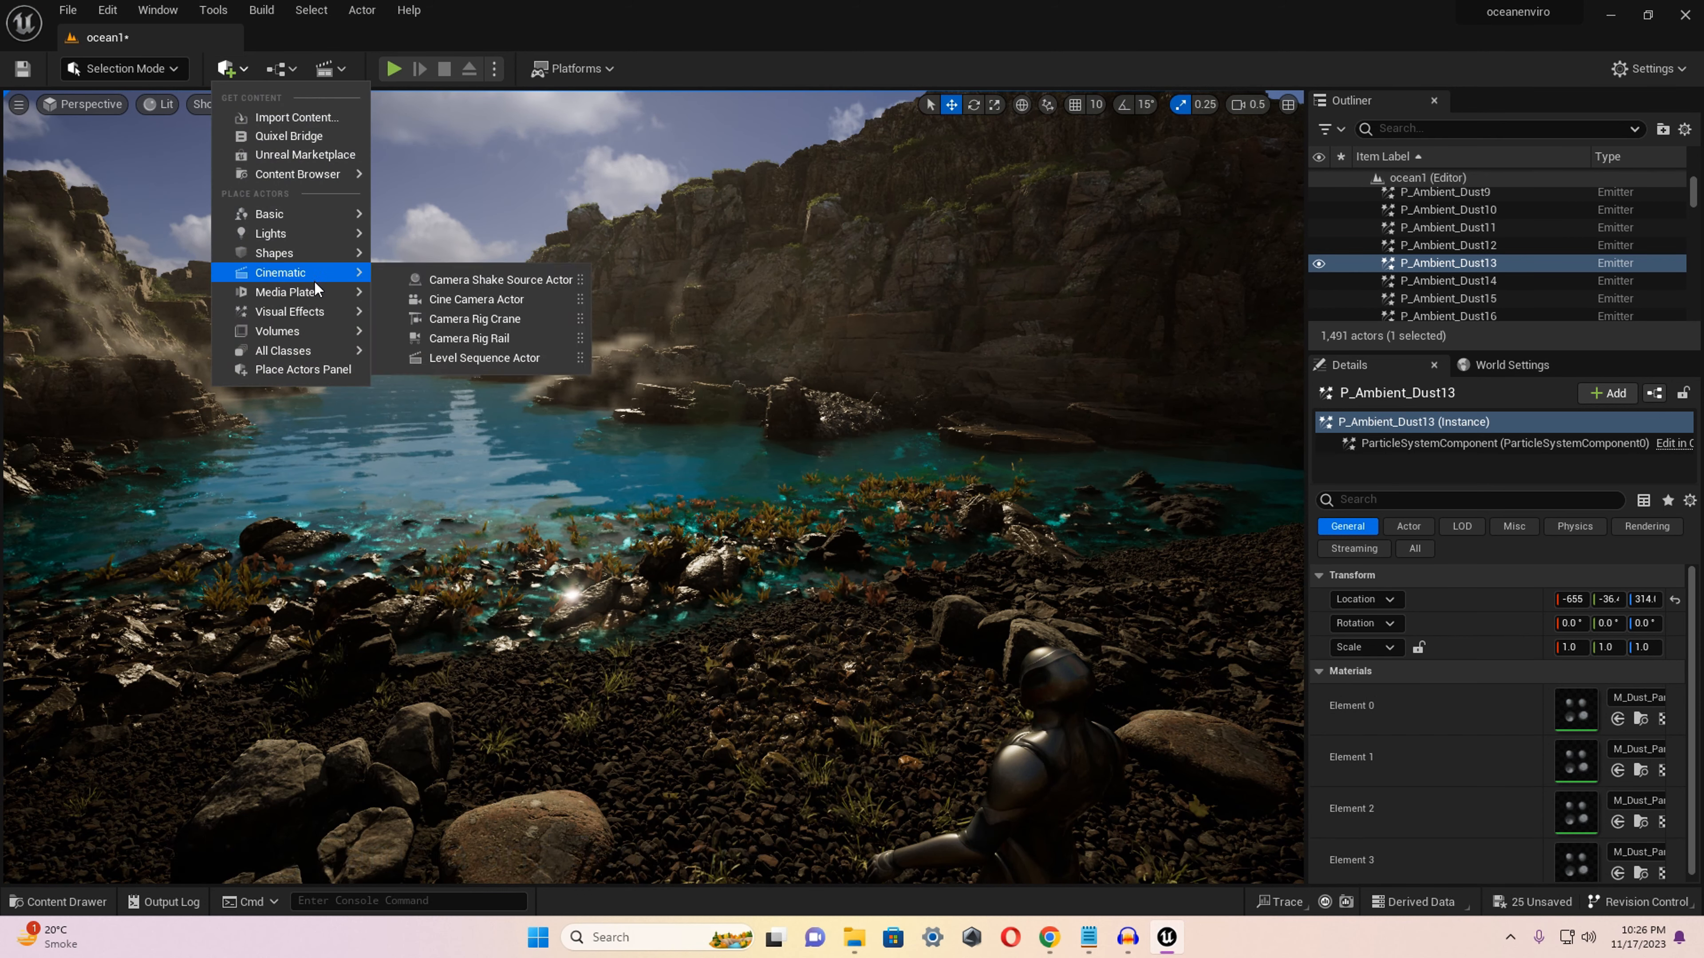
pyautogui.click(481, 302)
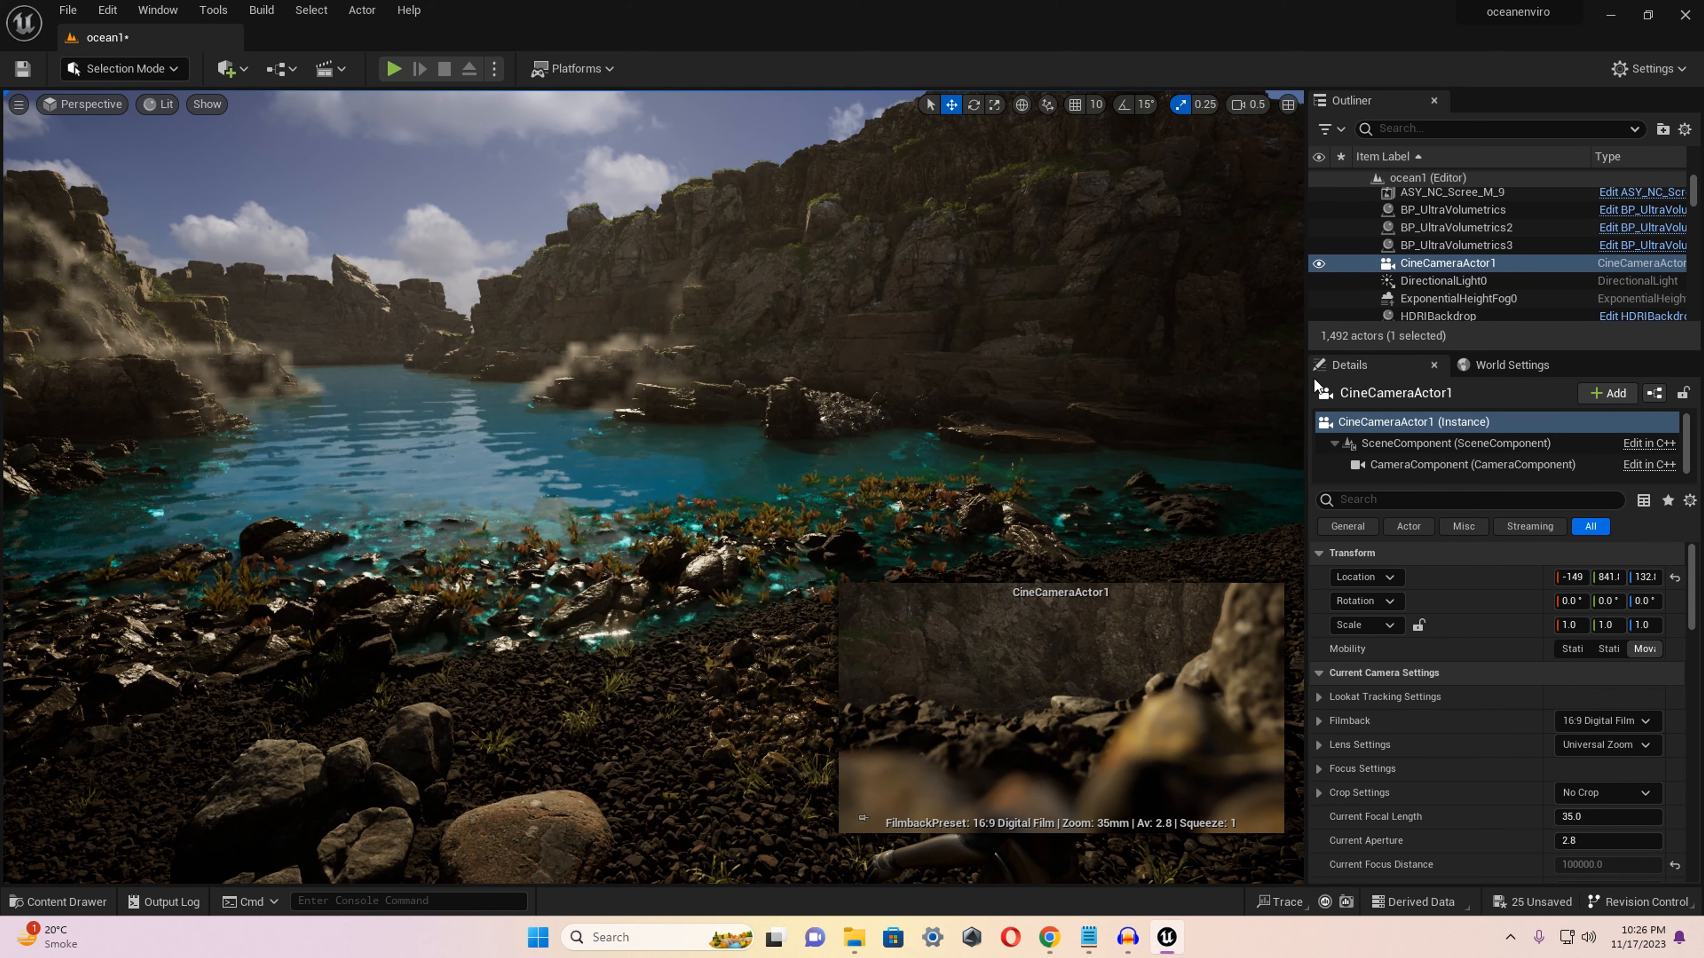
pyautogui.rightClick(1420, 261)
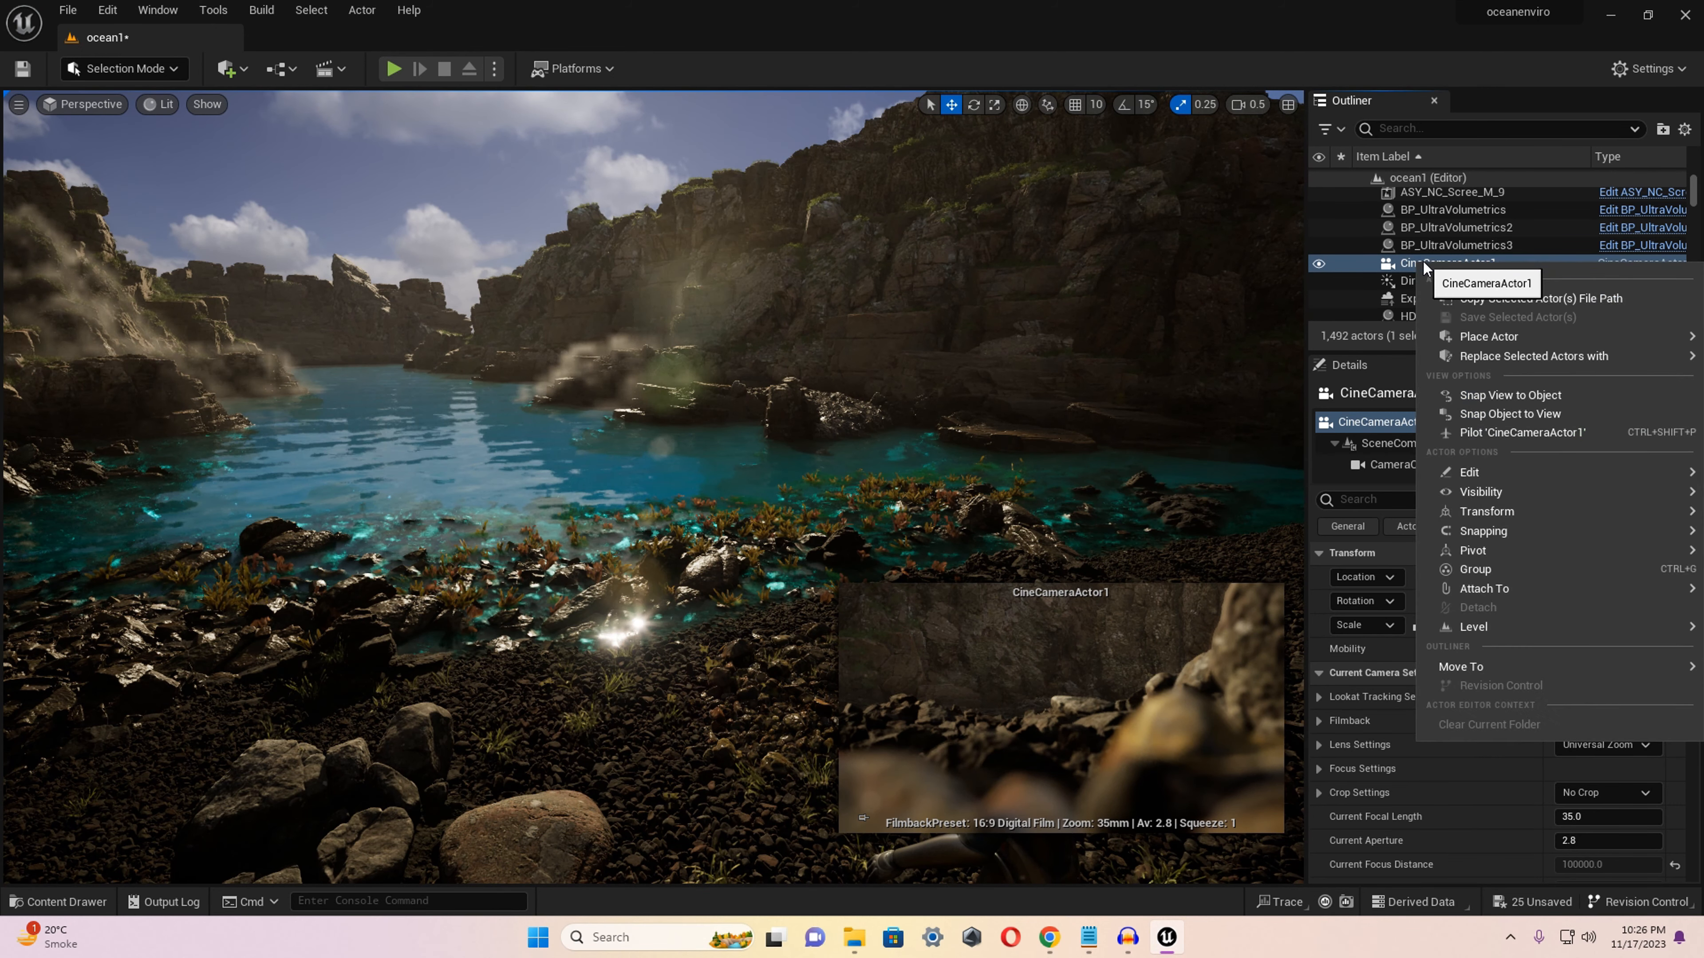
pyautogui.click(1530, 416)
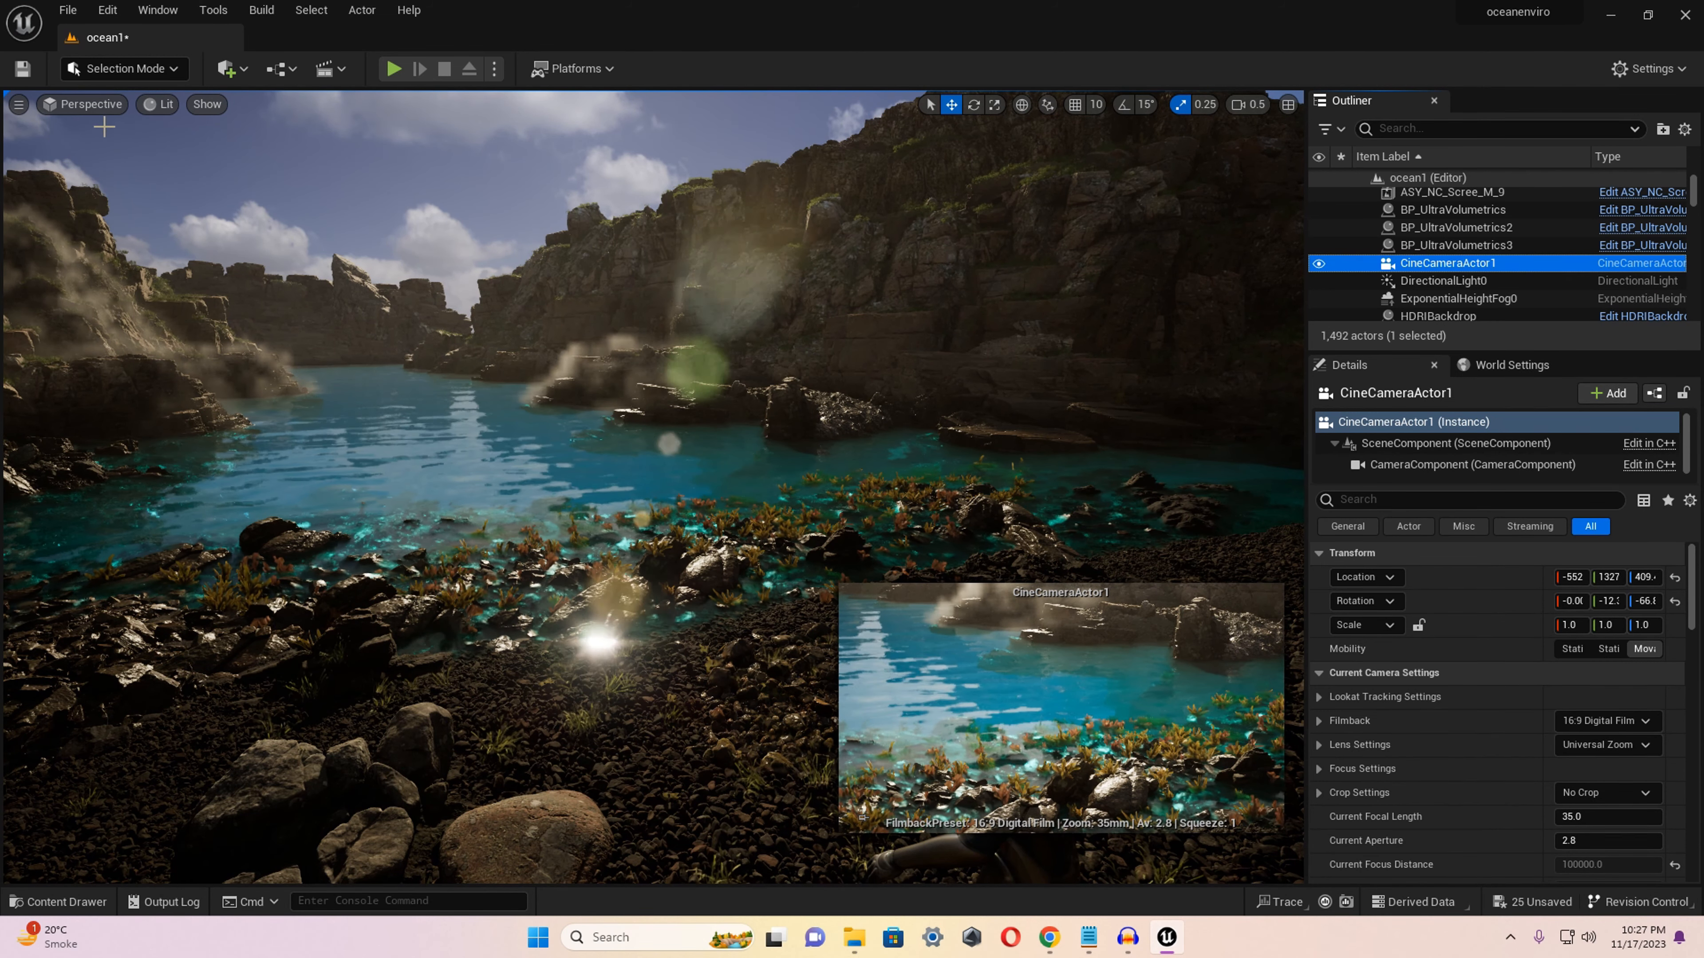
# Pilot CineCameraActor1 and reframe it on the water between the cliffs.
pyautogui.click(93, 107)
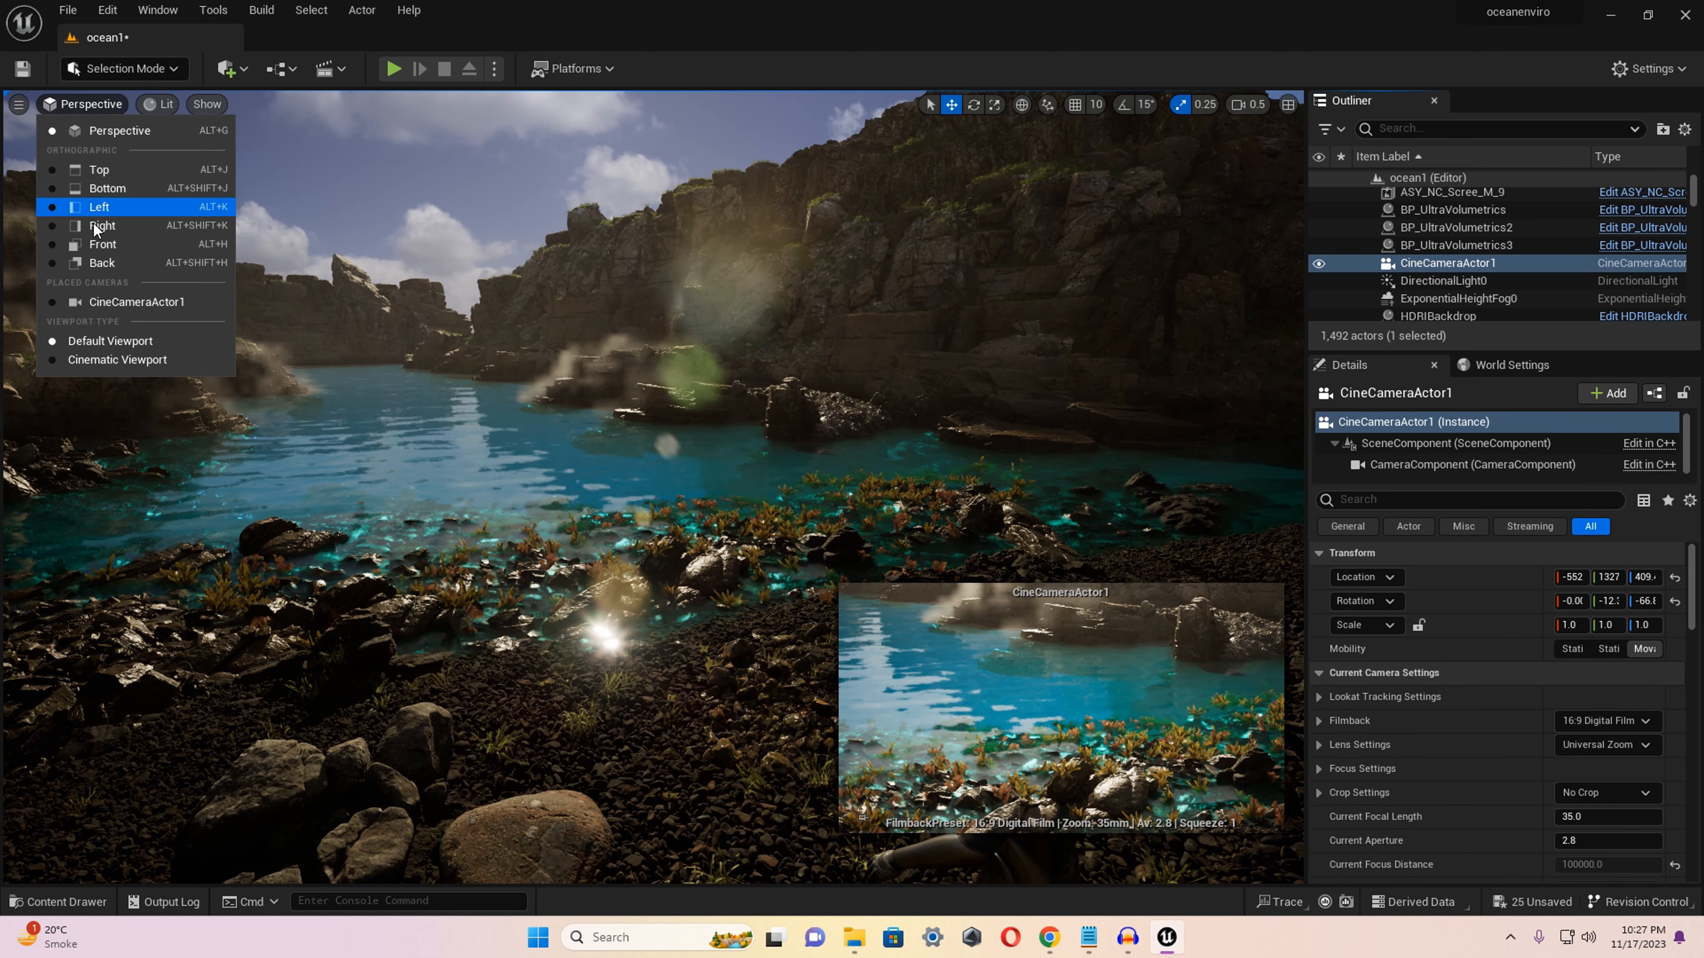
pyautogui.click(115, 304)
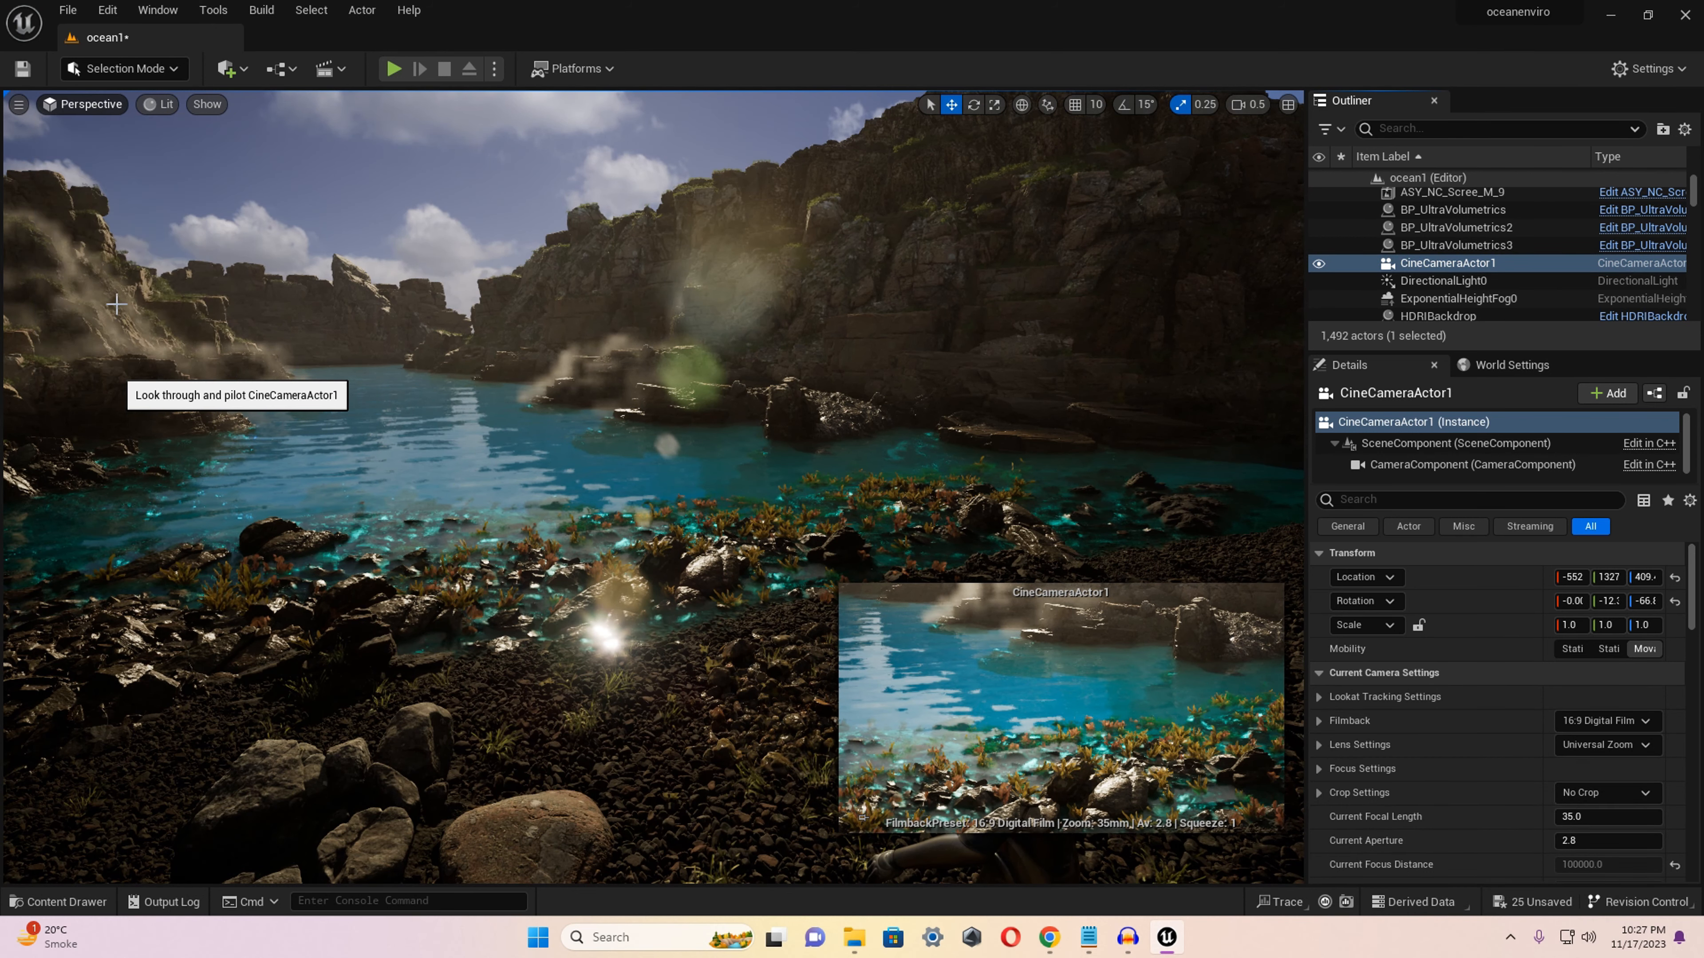
pyautogui.moveTo(477, 372); pyautogui.dragTo(430, 363, button='right')
pyautogui.press('s')
pyautogui.press('s')
pyautogui.press('w')
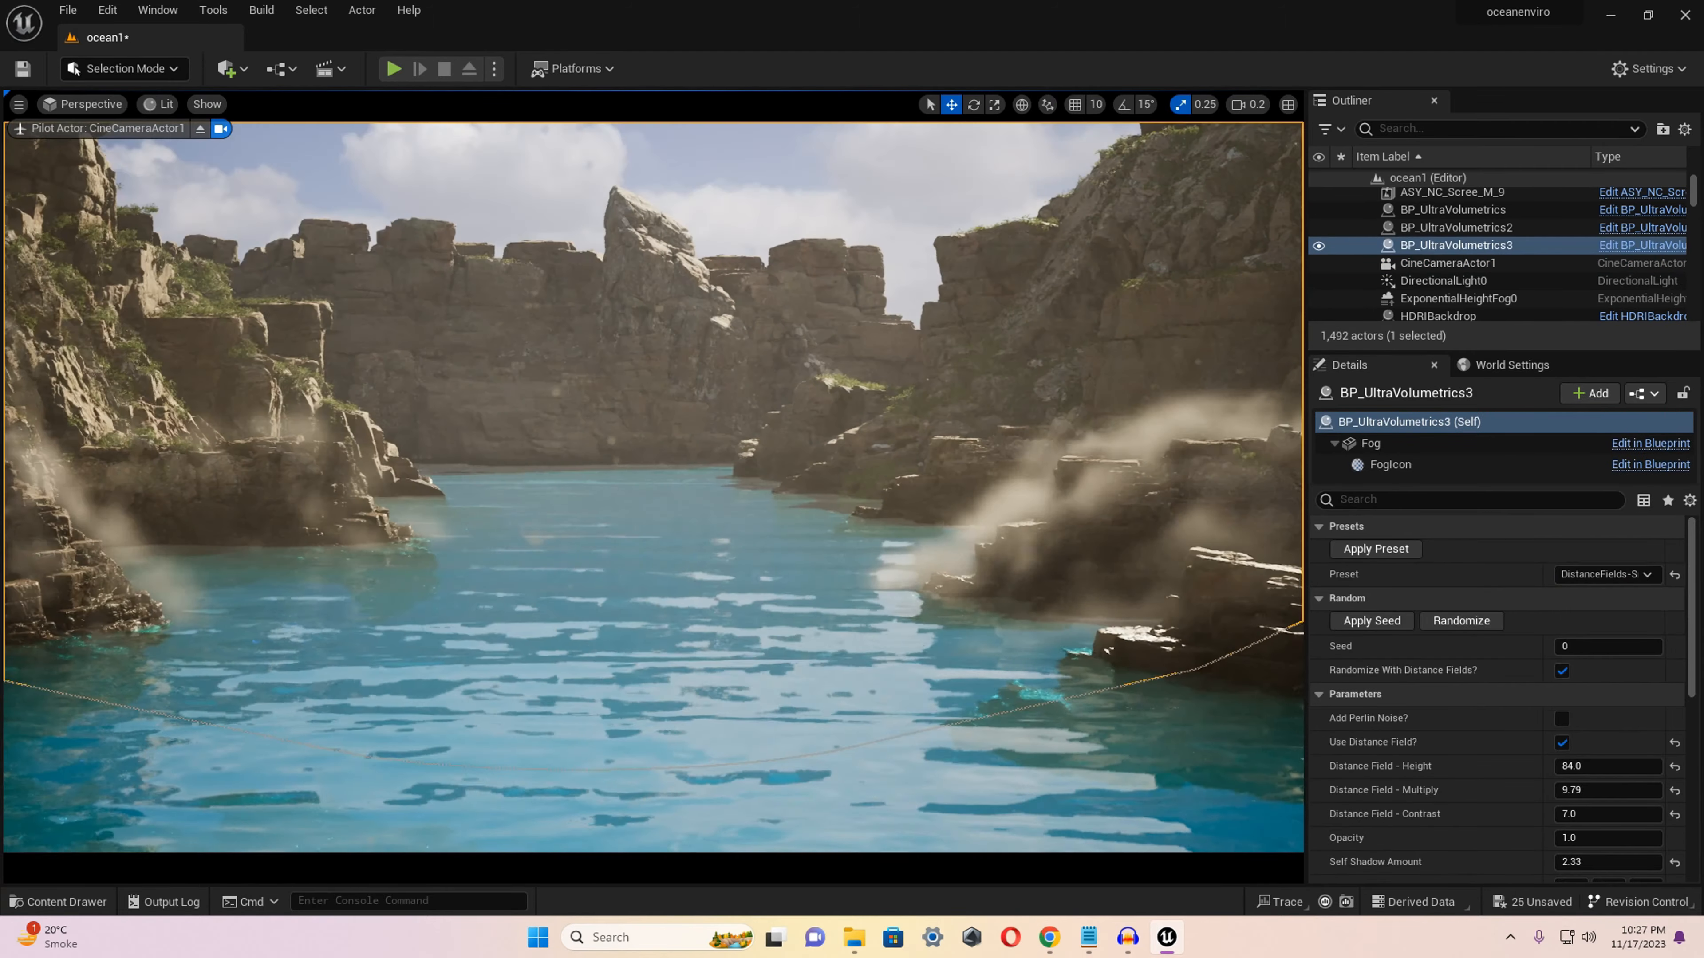
pyautogui.moveTo(429, 362); pyautogui.dragTo(382, 367, button='right')
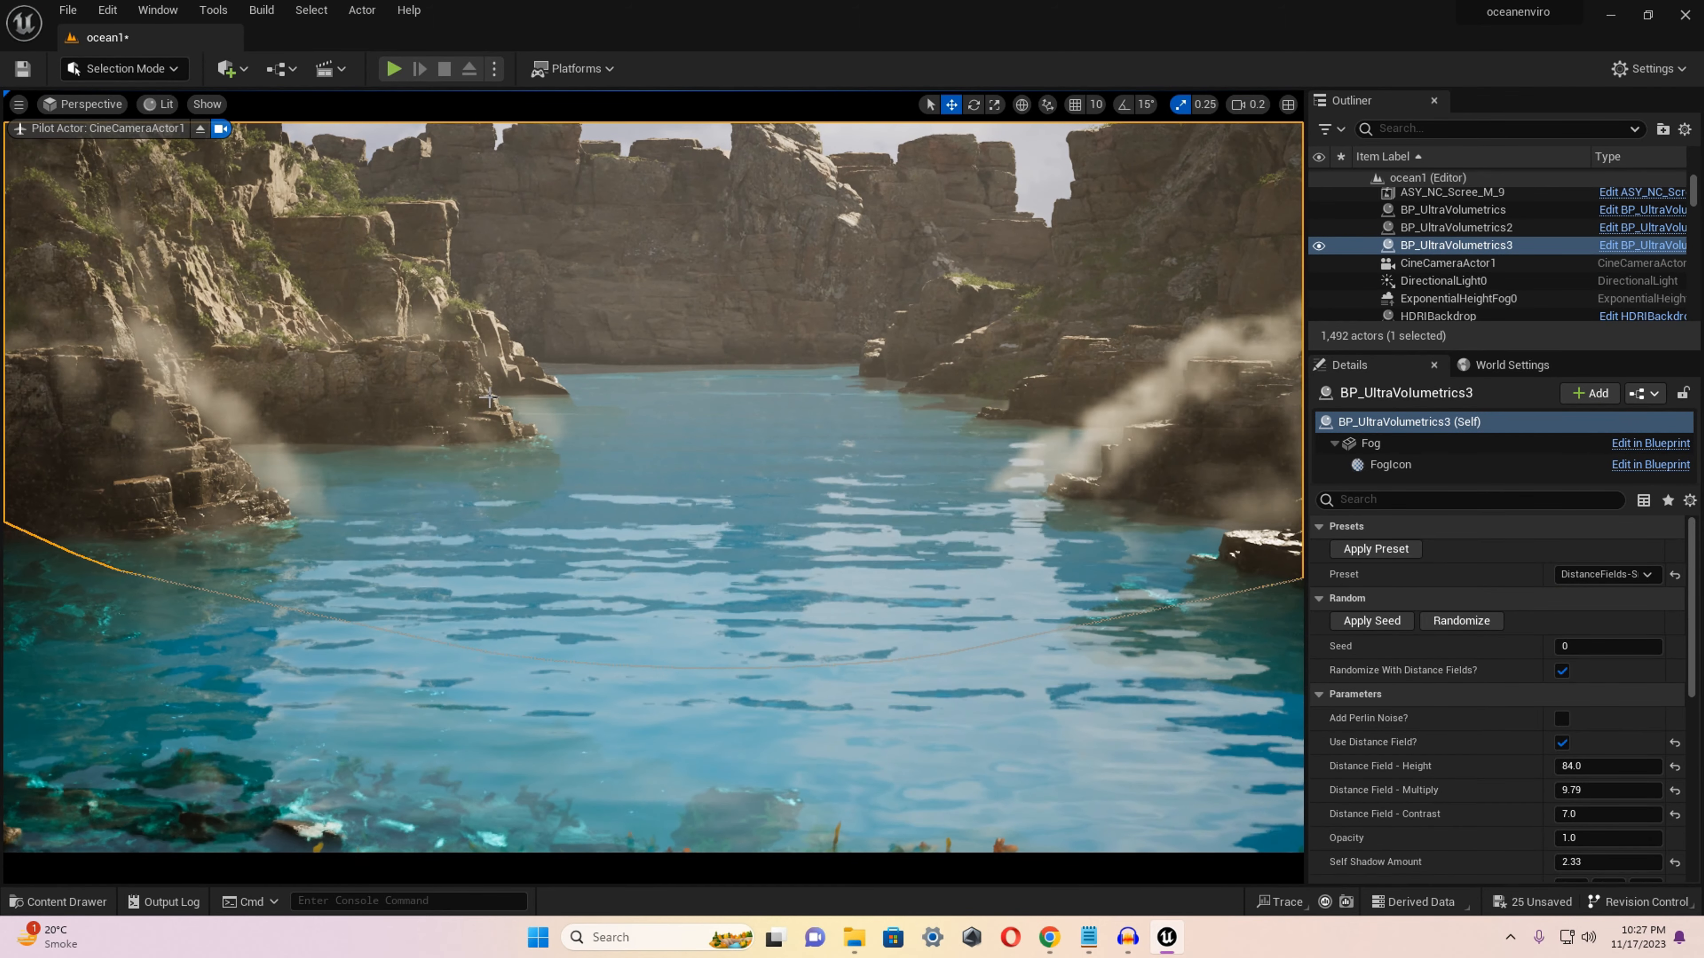
# Switch to the Cinematic Viewport and frame the mannequin on the shore with the cove behind it.
pyautogui.click(86, 104)
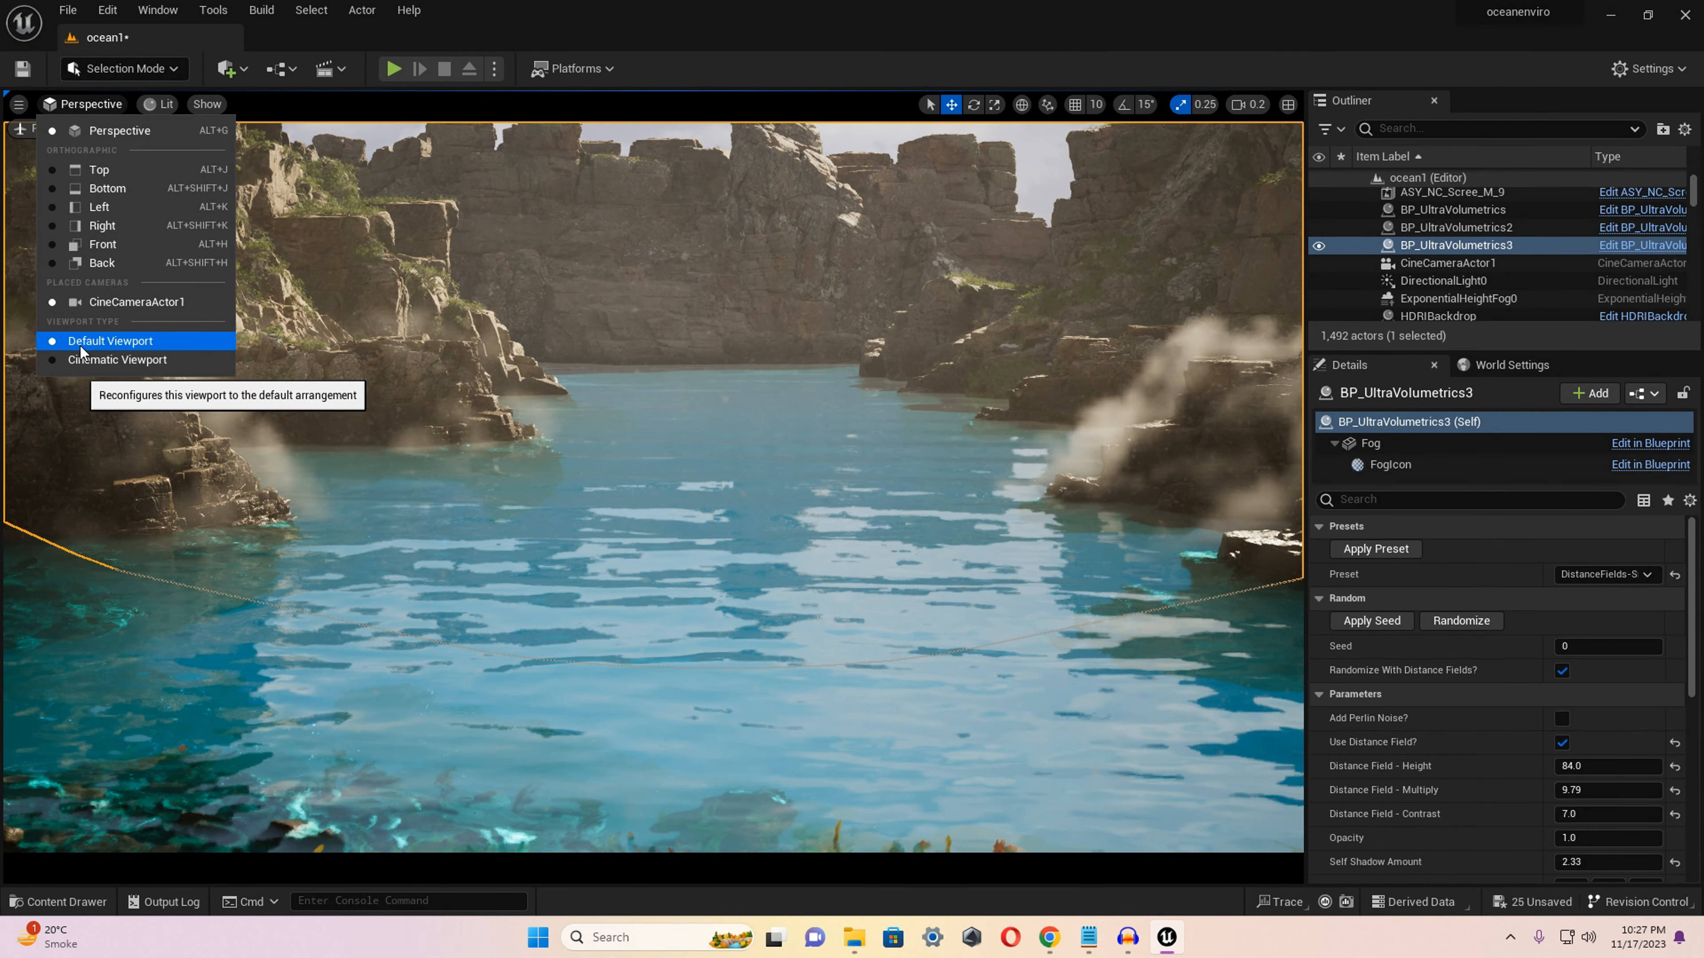
pyautogui.click(100, 361)
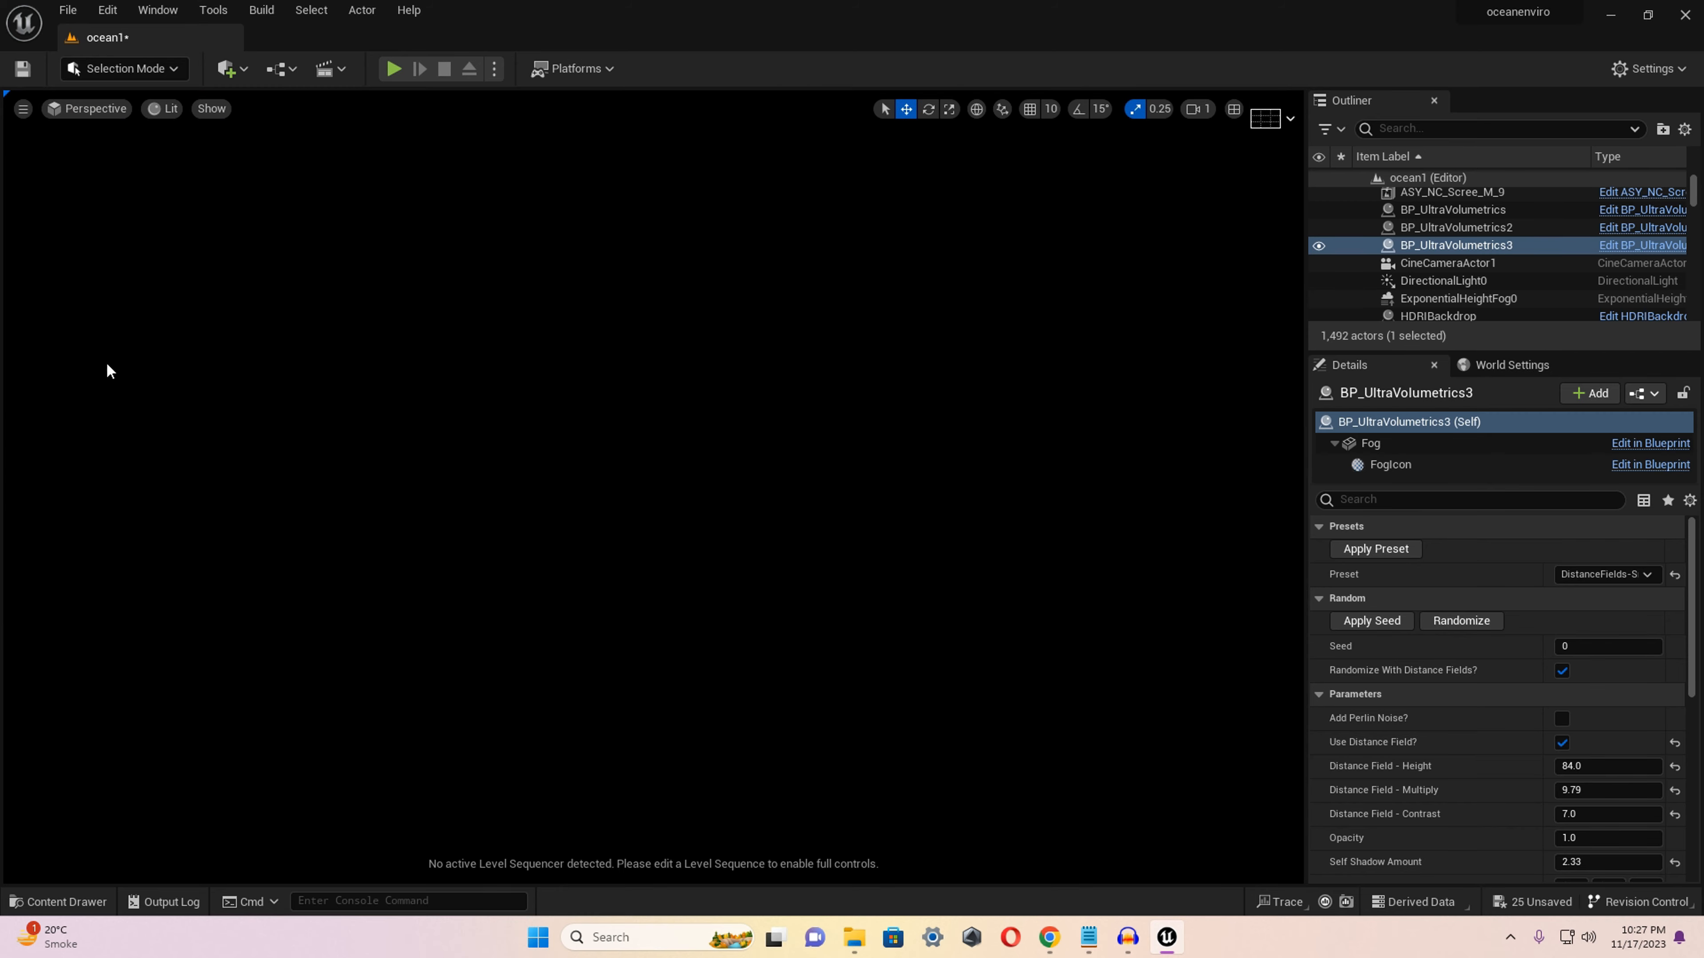
pyautogui.moveTo(488, 496)
pyautogui.mouseDown(button='right')
pyautogui.moveTo(423, 457)
pyautogui.moveTo(438, 468)
pyautogui.moveTo(391, 535)
pyautogui.moveTo(493, 497)
pyautogui.mouseUp(button='right')
pyautogui.scroll(-3, 487, 496)
pyautogui.press('d')
pyautogui.press('w')
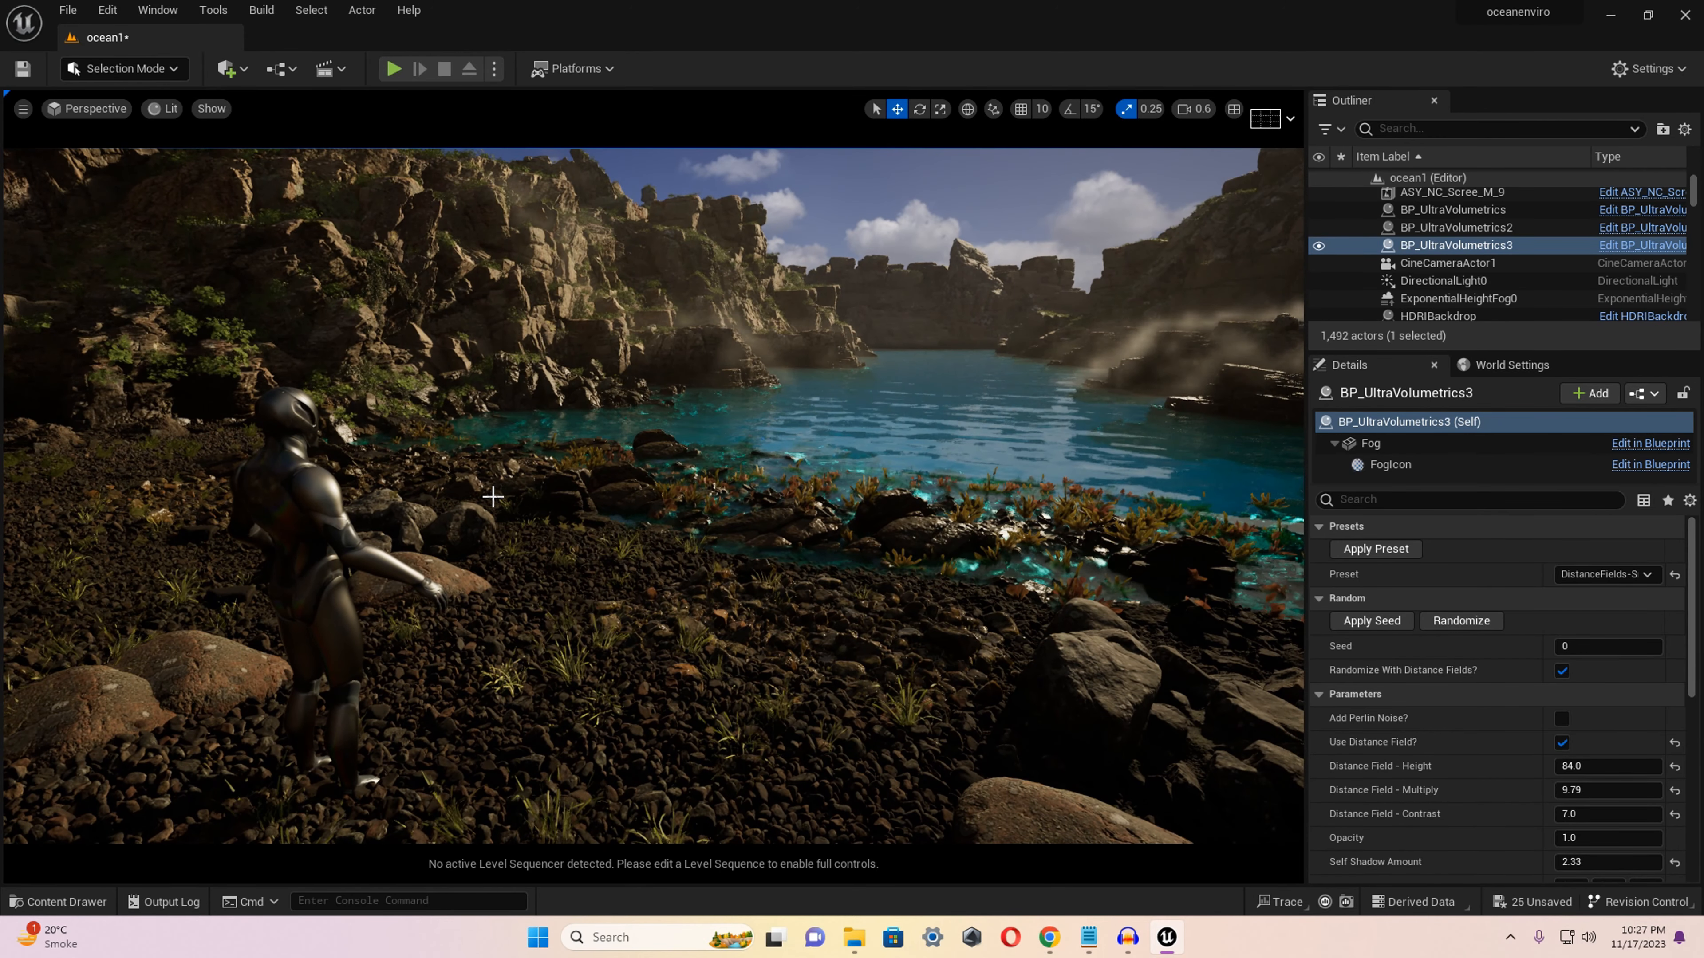
# Create a level sequence and save it in the Content folder as oceanscene01.
pyautogui.click(331, 71)
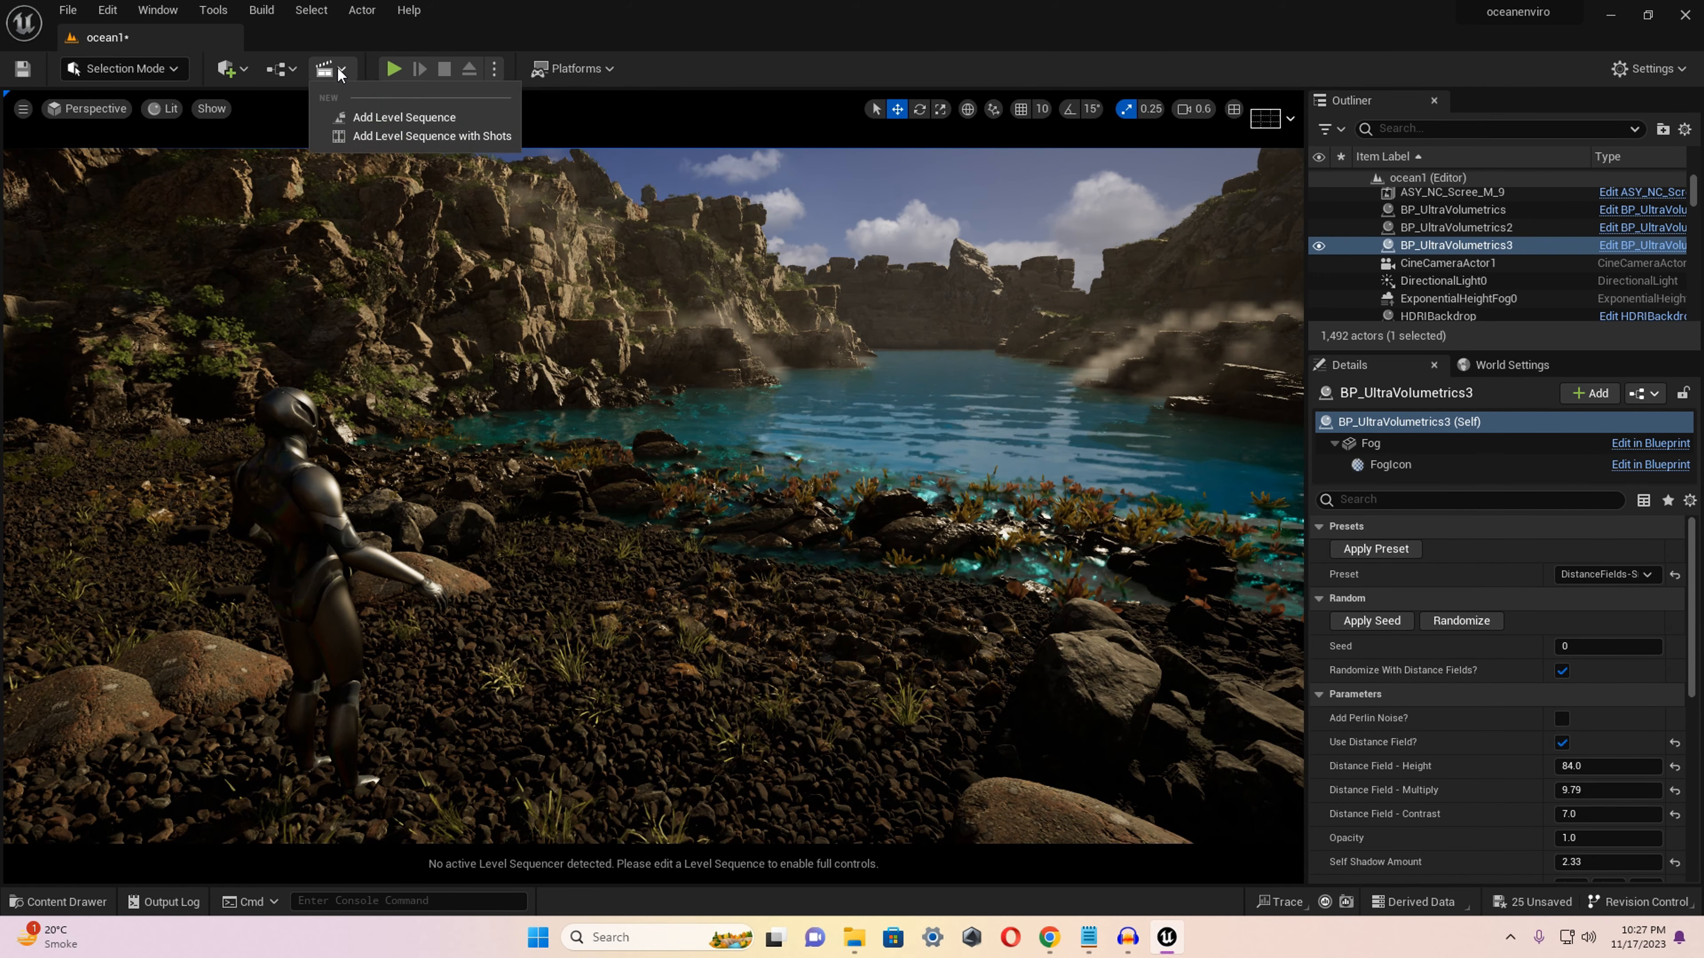
pyautogui.click(388, 119)
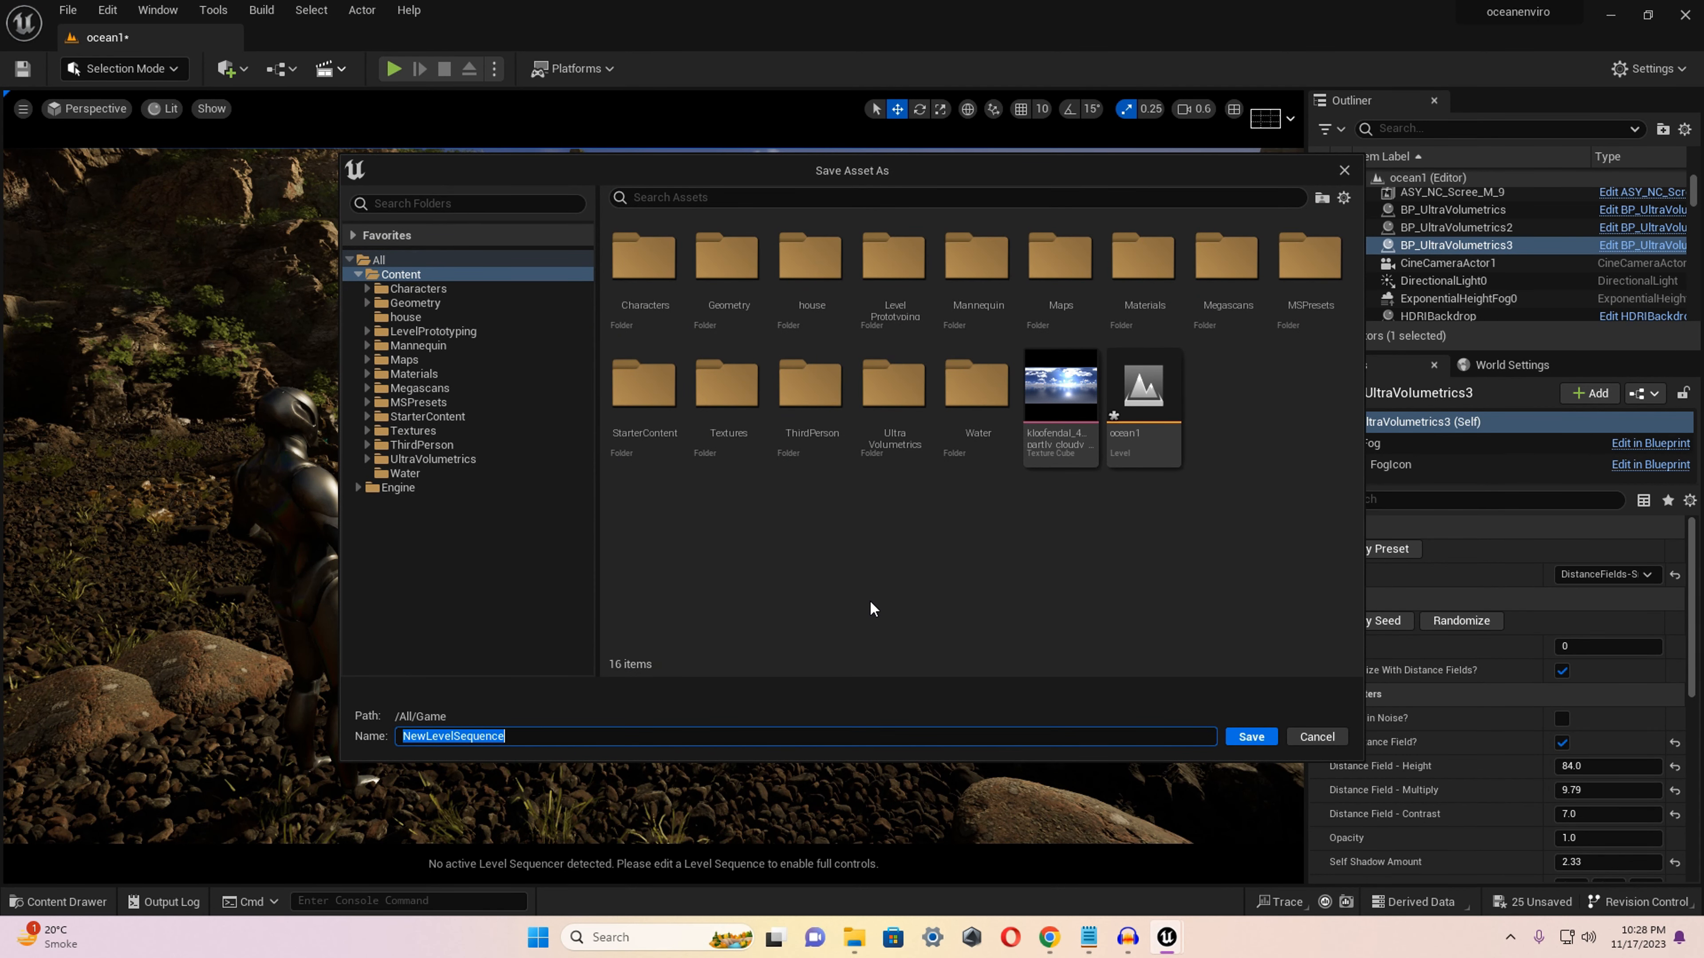
pyautogui.write('oceanscene01')
pyautogui.click(1252, 736)
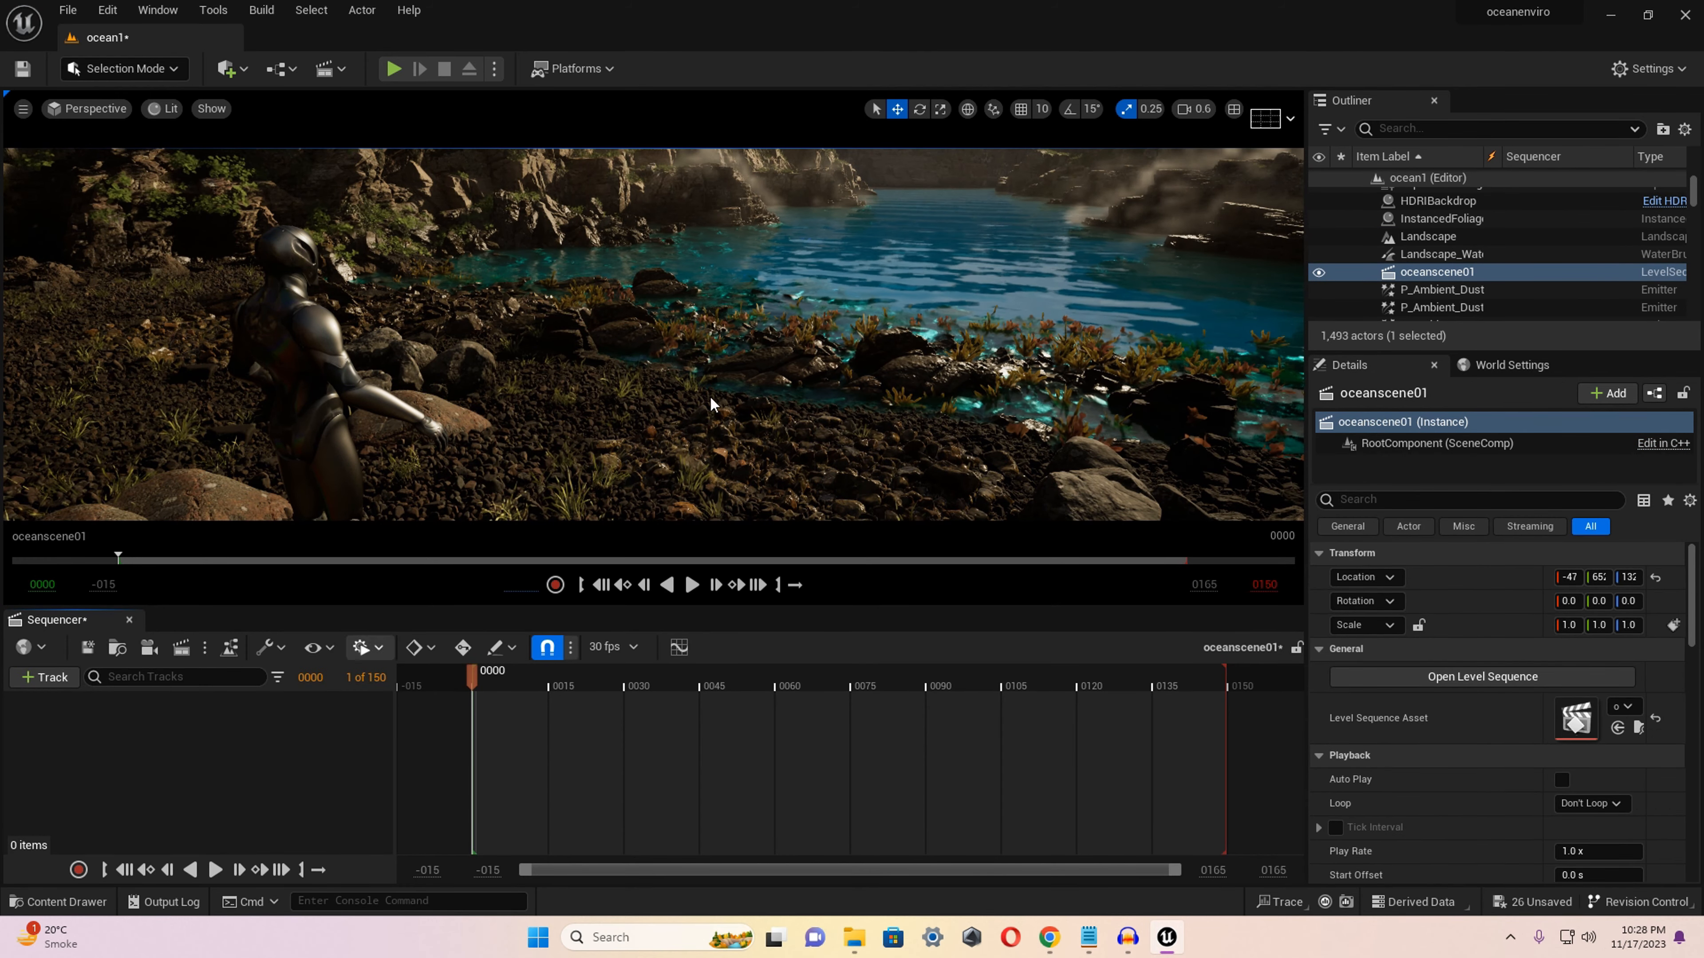
# Look through and pilot CineCameraActor1 in the cinematic viewport.
pyautogui.moveTo(713, 403); pyautogui.dragTo(778, 377, button='right')
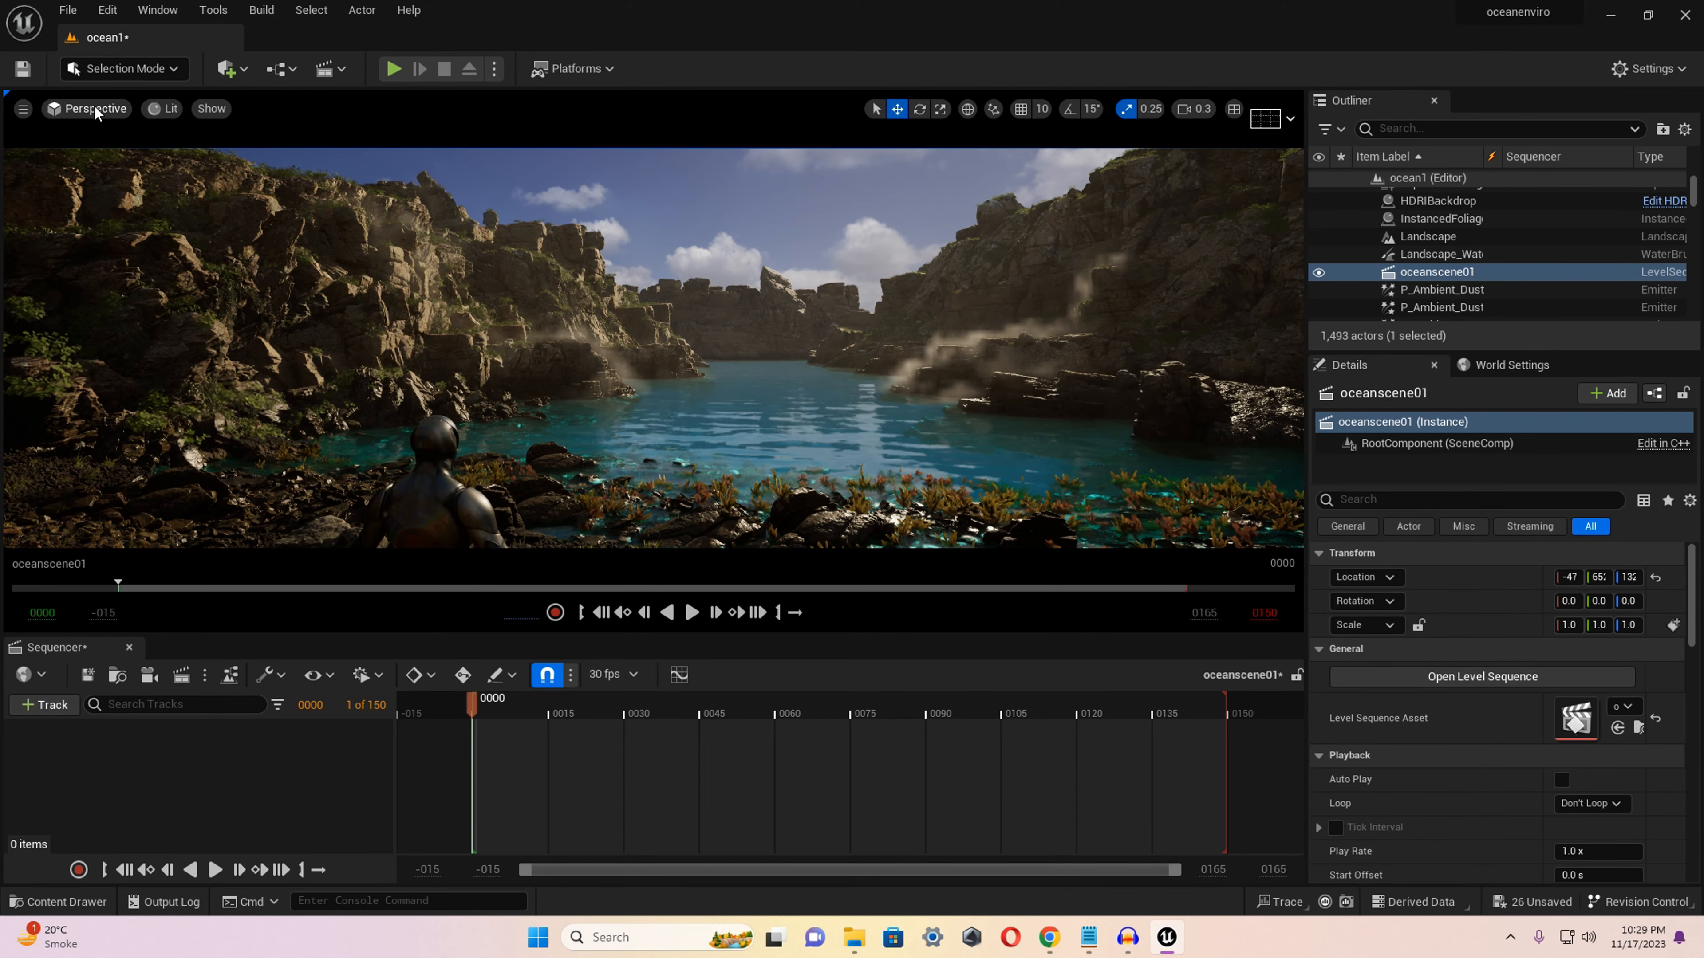
pyautogui.click(96, 113)
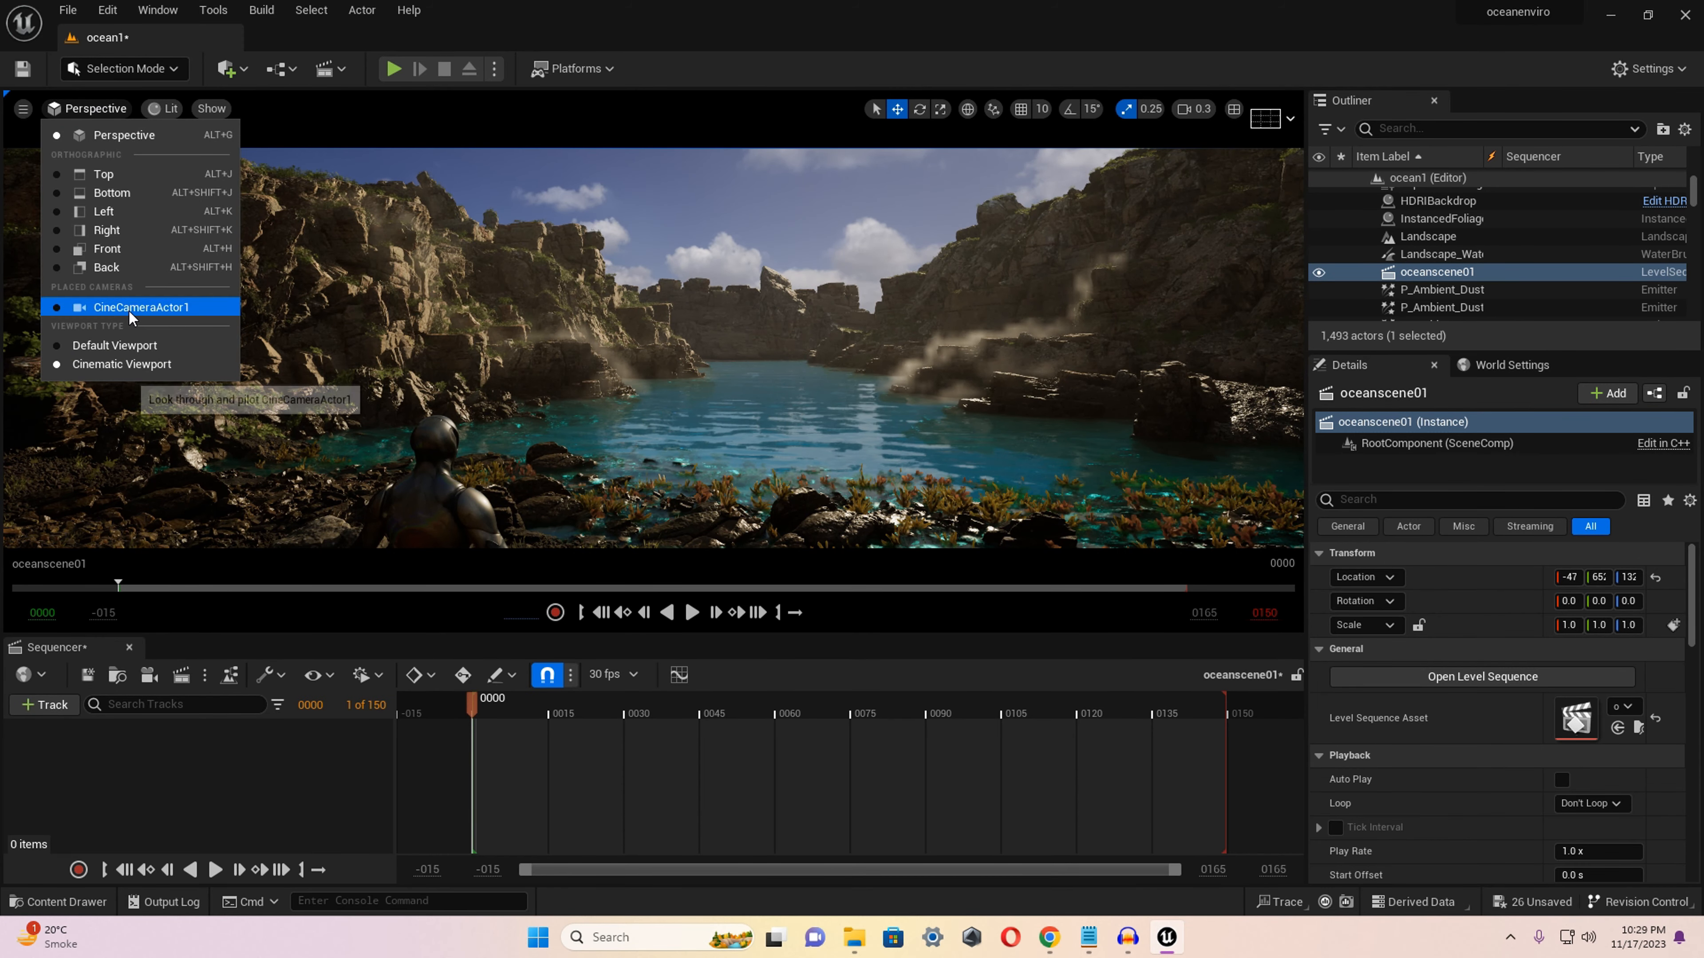
pyautogui.click(131, 314)
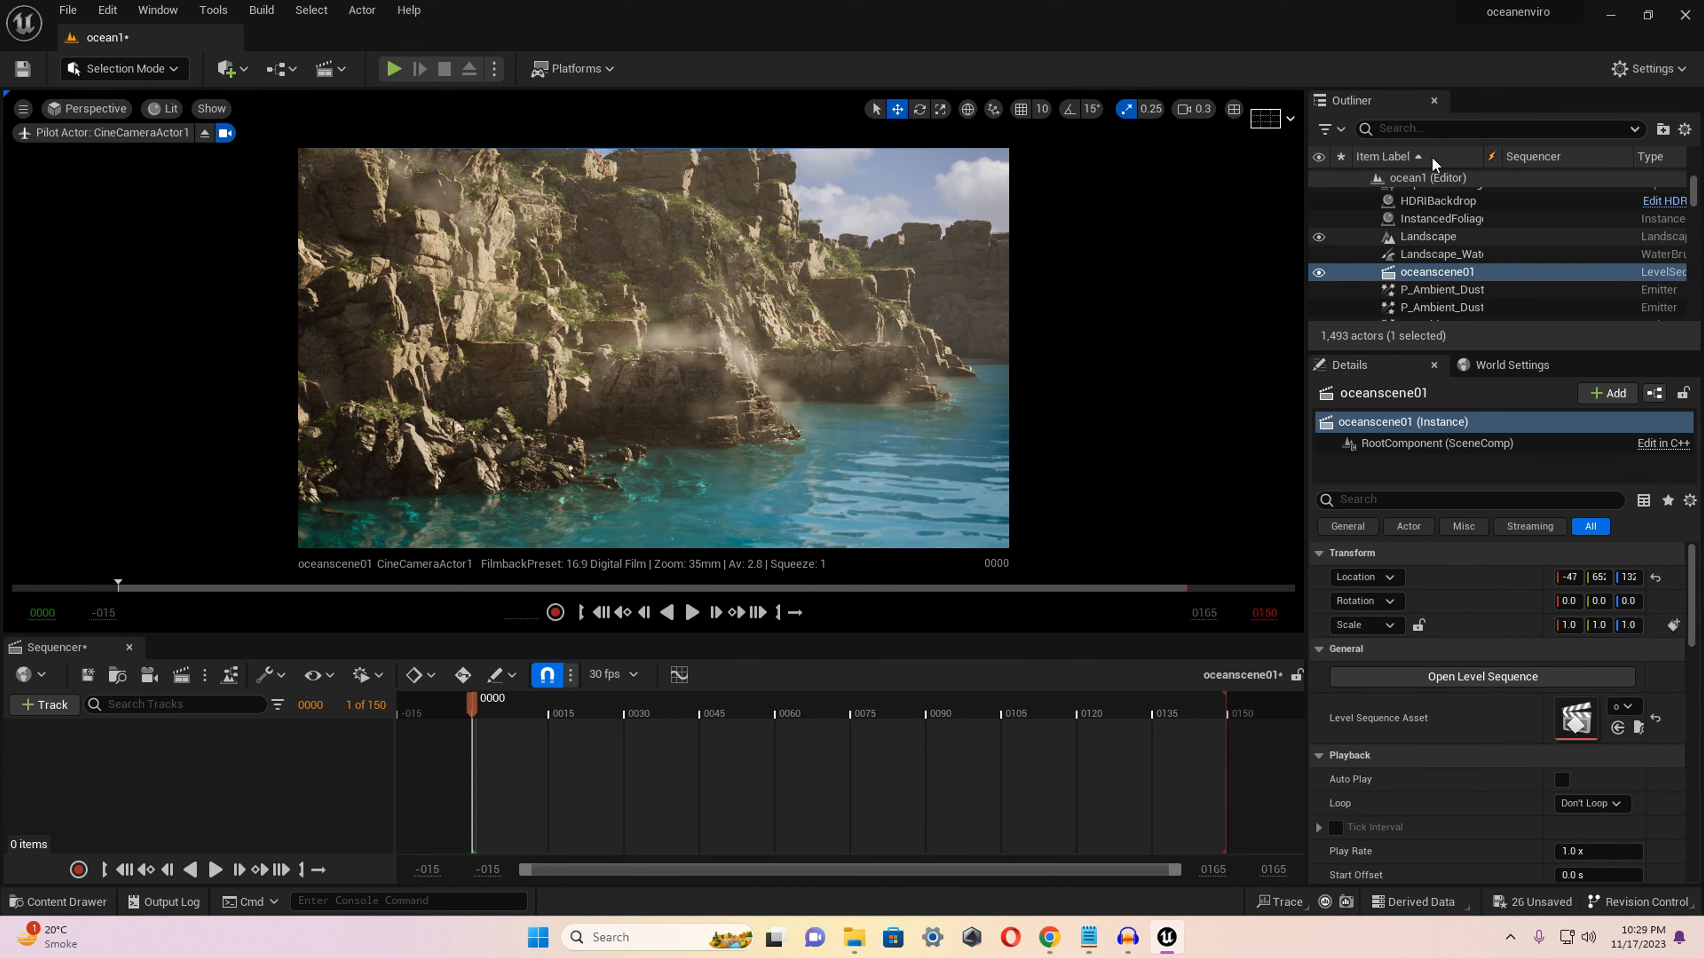
# Filter the level's actors by "cine" and add CineCameraActor1 as a track in the oceanscene01 sequence.
pyautogui.click(1425, 129)
pyautogui.write('ci')
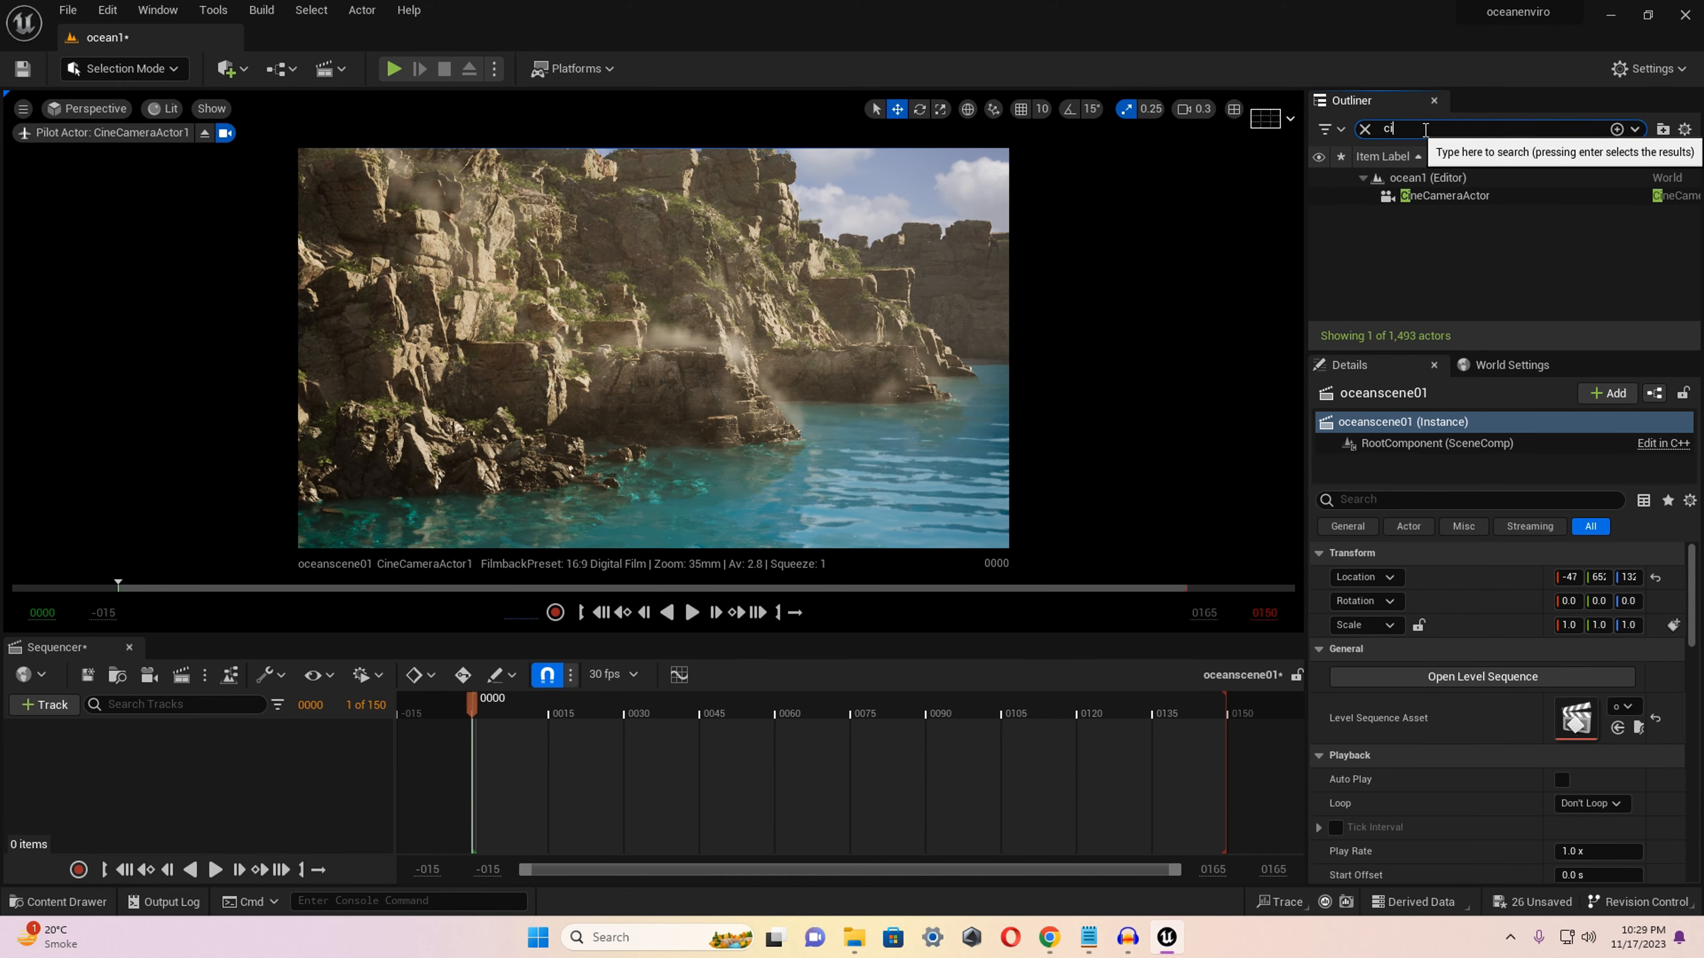
pyautogui.write('ne')
pyautogui.moveTo(1439, 196); pyautogui.dragTo(201, 787)
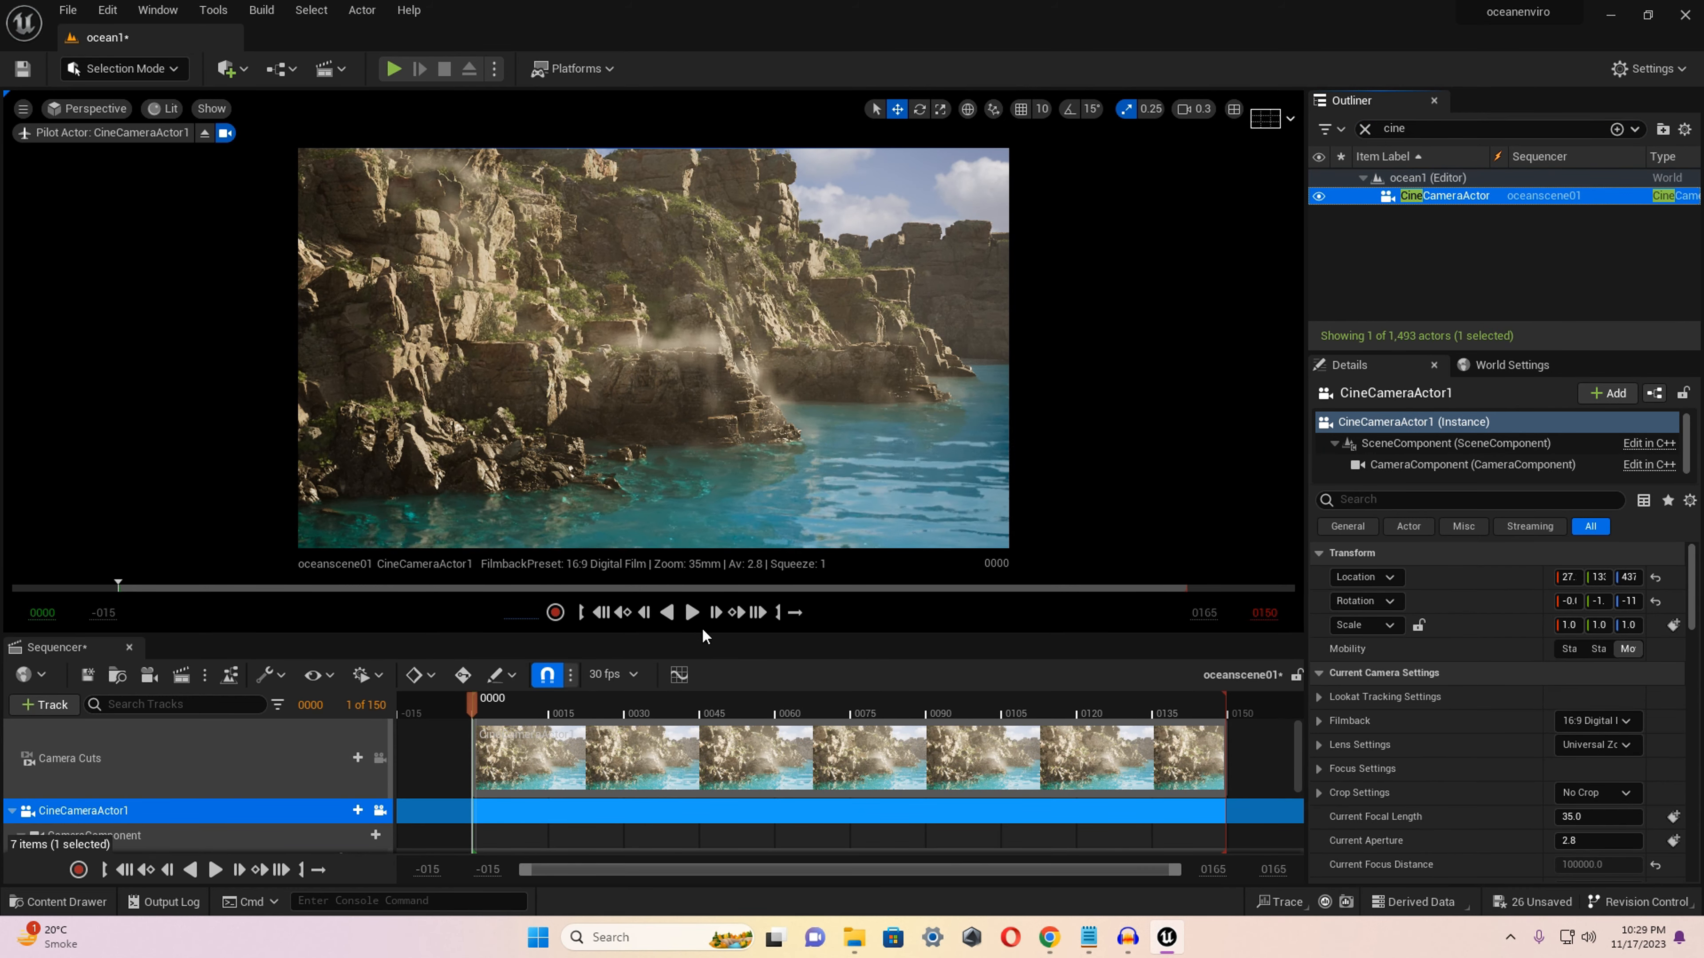
pyautogui.moveTo(699, 635); pyautogui.dragTo(700, 633)
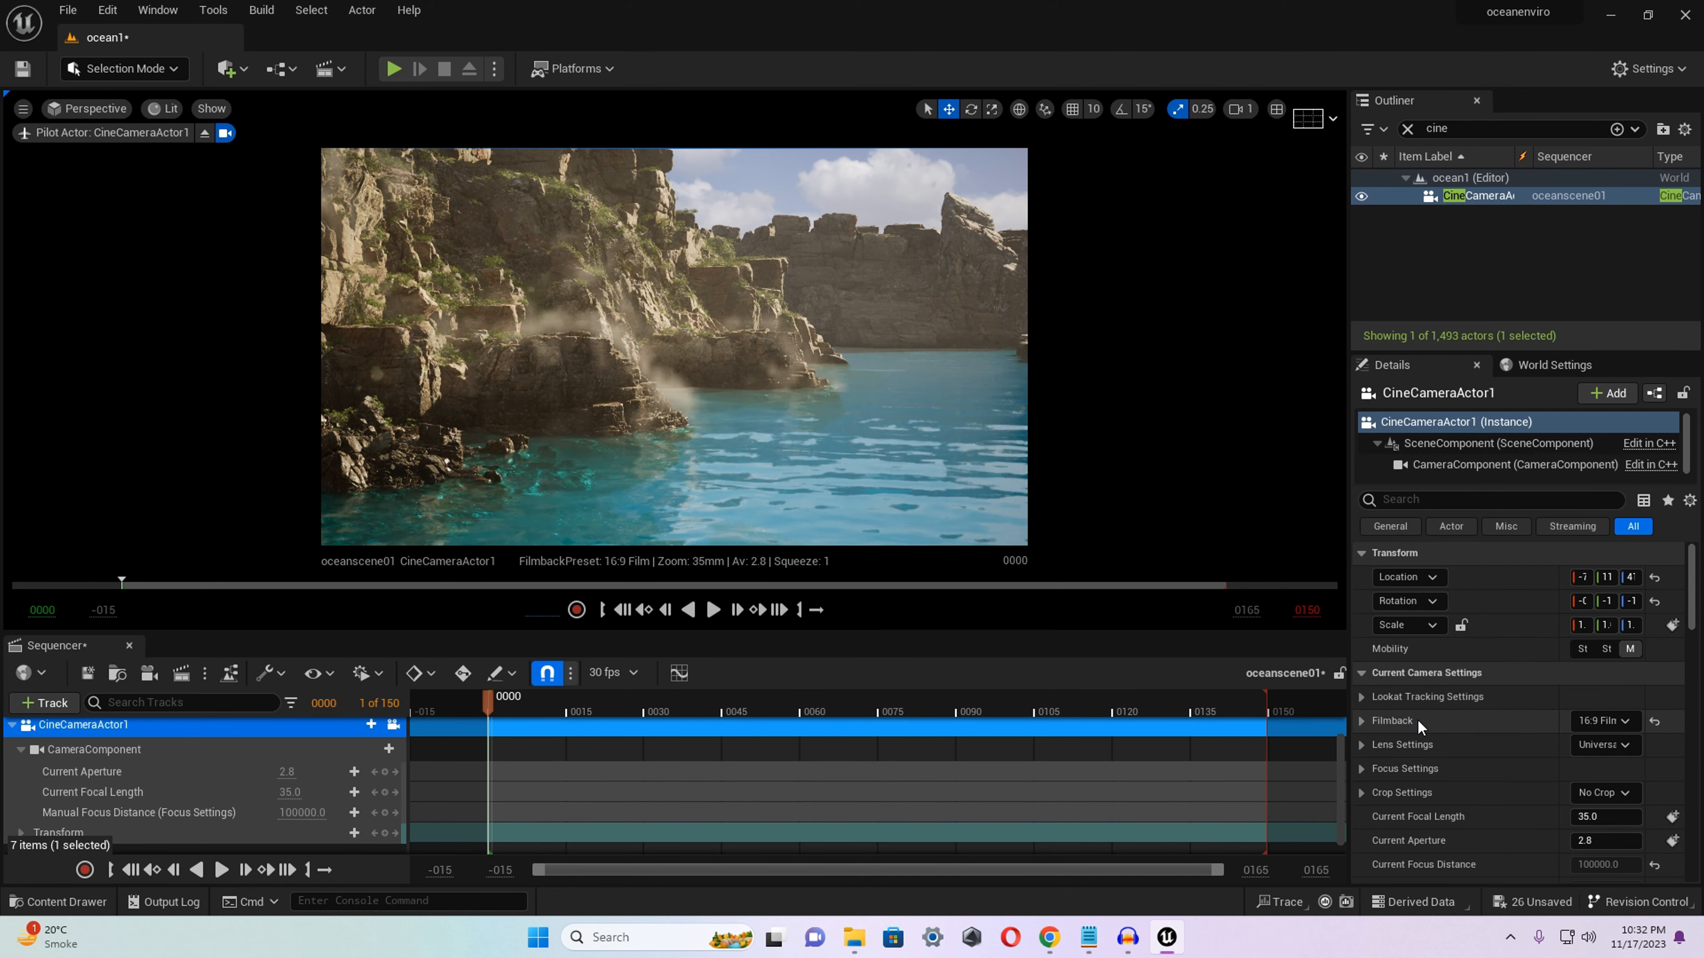
# Set the camera's filmback to 16:9 DSLR and reframe the shot on the rocky cliff and turquoise water.
pyautogui.click(1620, 722)
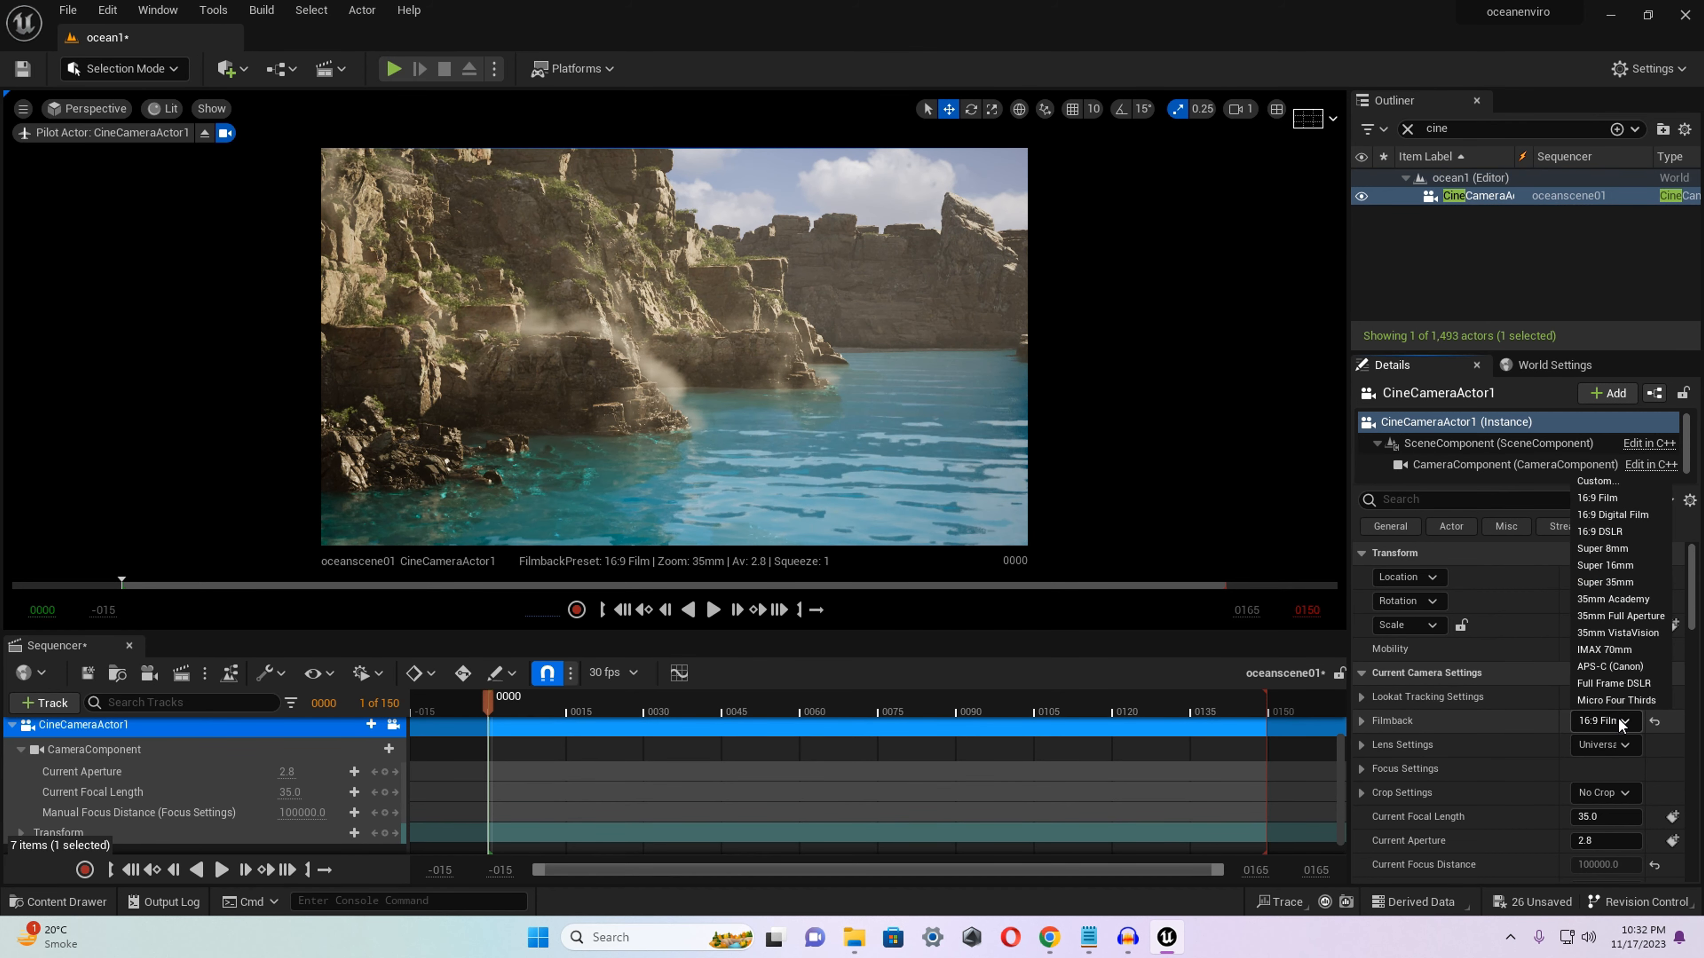
pyautogui.click(1615, 532)
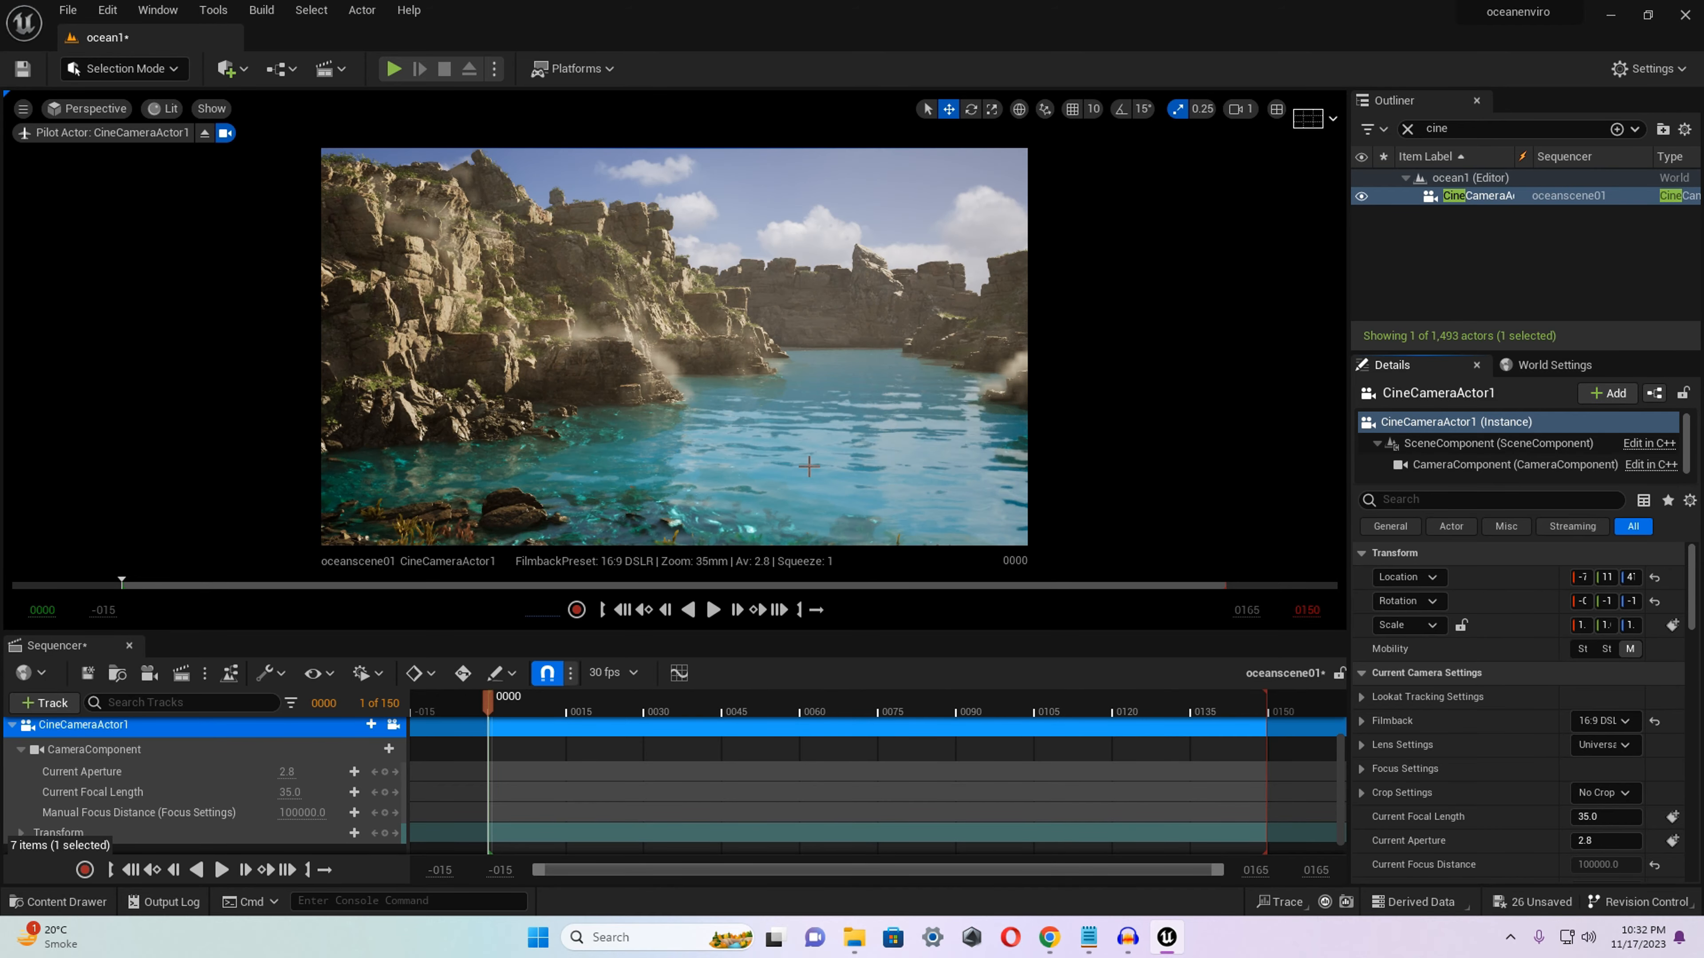
pyautogui.scroll(-2, 809, 466)
pyautogui.press('w')
pyautogui.moveTo(809, 466)
pyautogui.mouseDown(button='right')
pyautogui.moveTo(617, 470)
pyautogui.moveTo(832, 460)
pyautogui.mouseUp(button='right')
pyautogui.press('s')
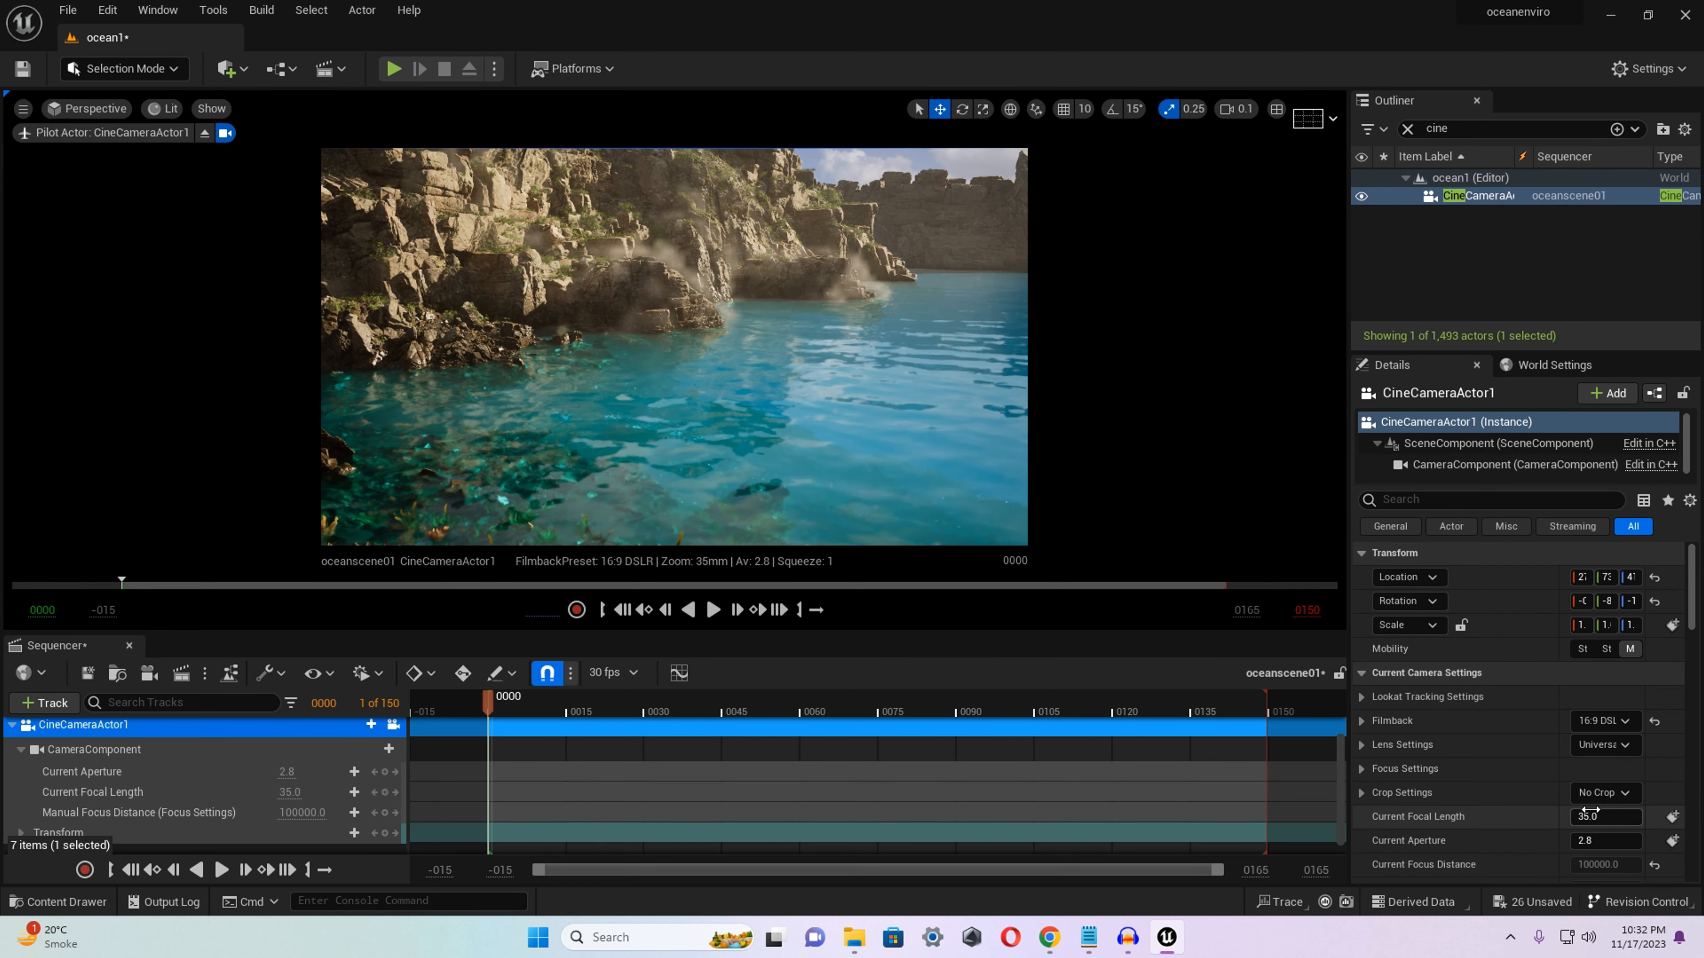
# Set the camera's lens preset to 30mm Prime f/1.4 and reframe the shot on the cliff and rocky shore.
pyautogui.click(1603, 793)
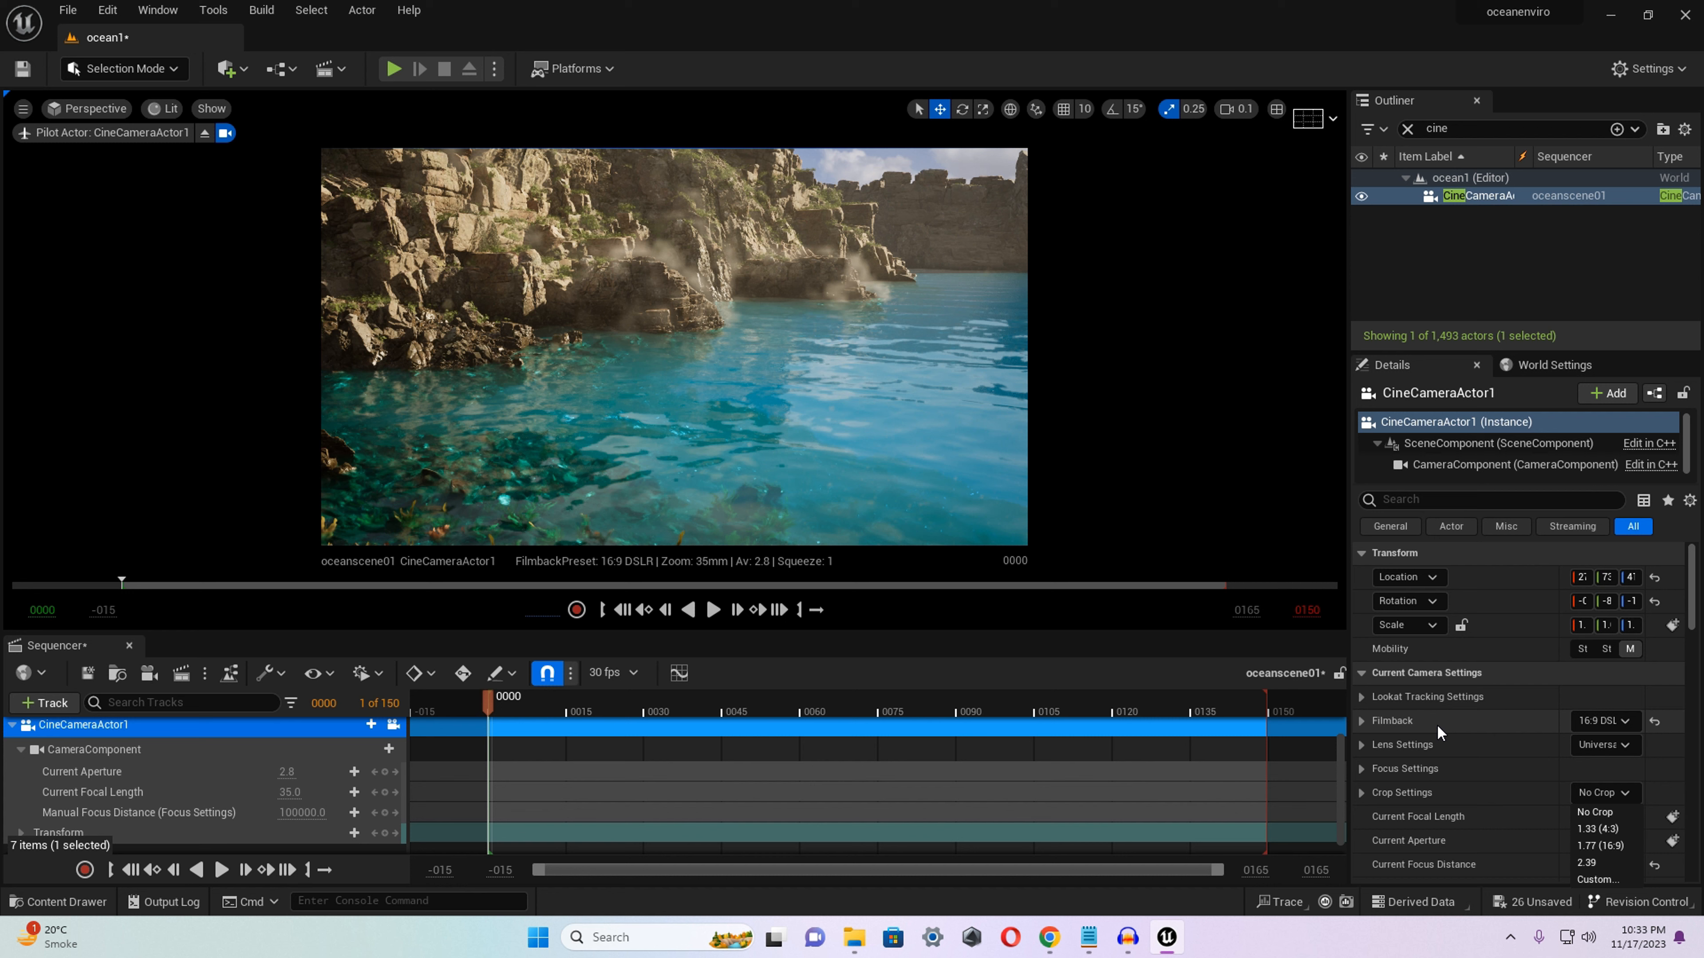
pyautogui.click(1407, 793)
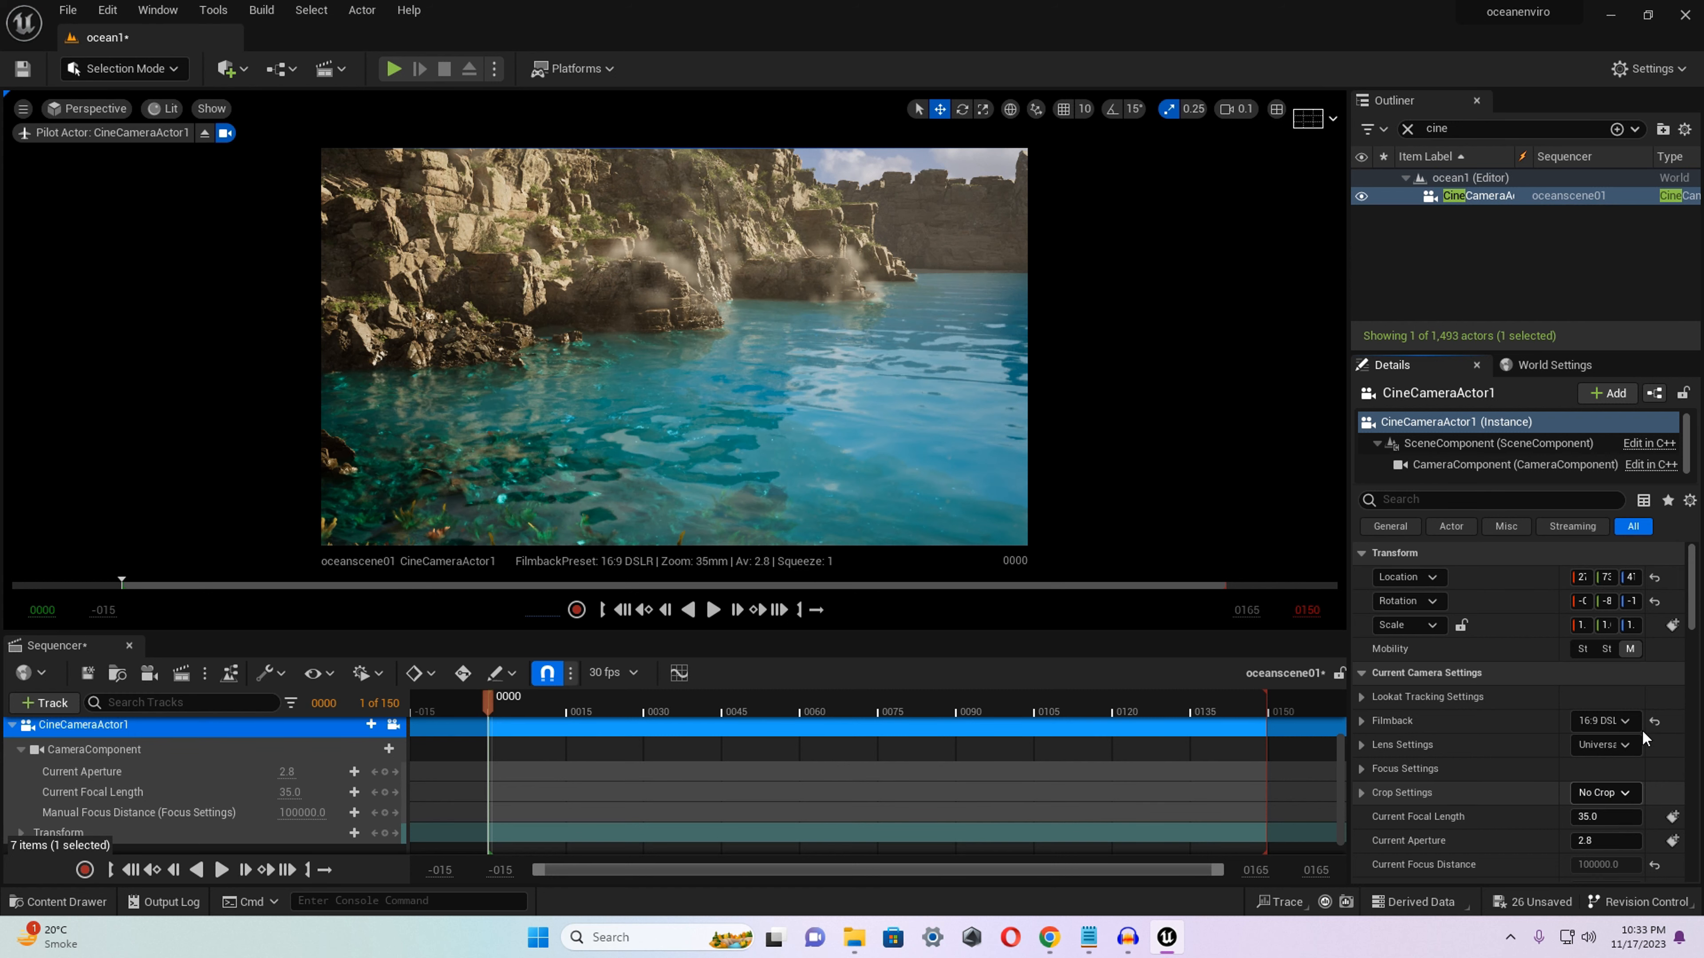
pyautogui.moveTo(1693, 607); pyautogui.dragTo(1698, 617)
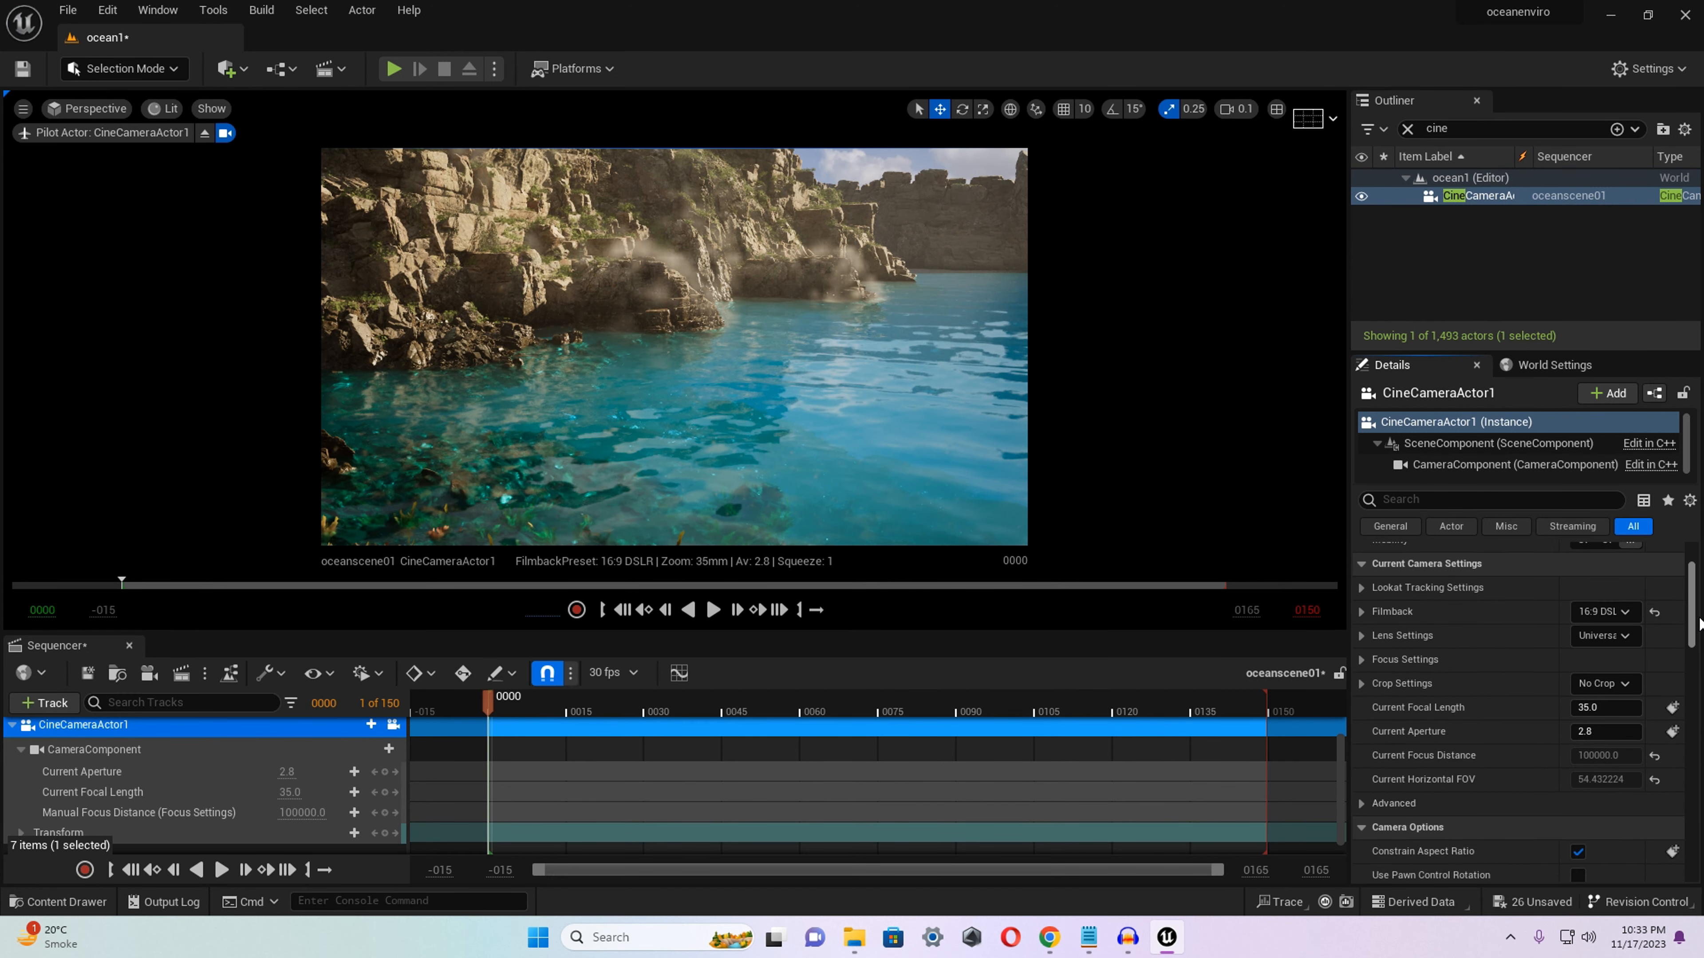
pyautogui.click(1600, 635)
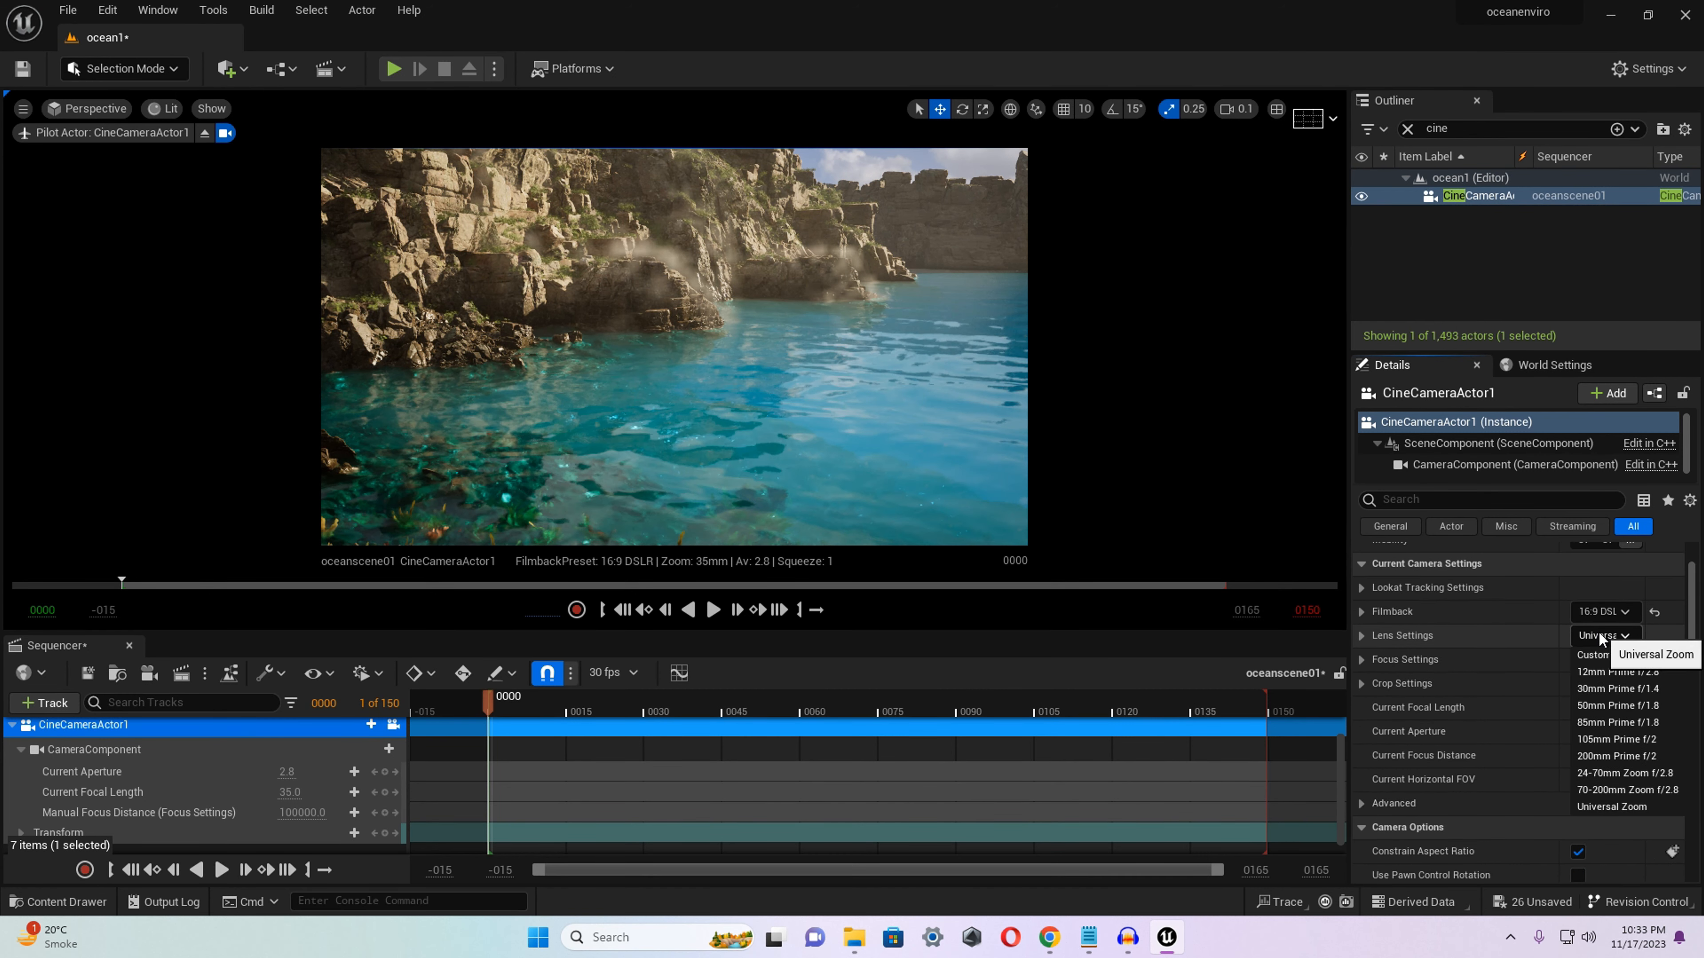
pyautogui.click(1614, 706)
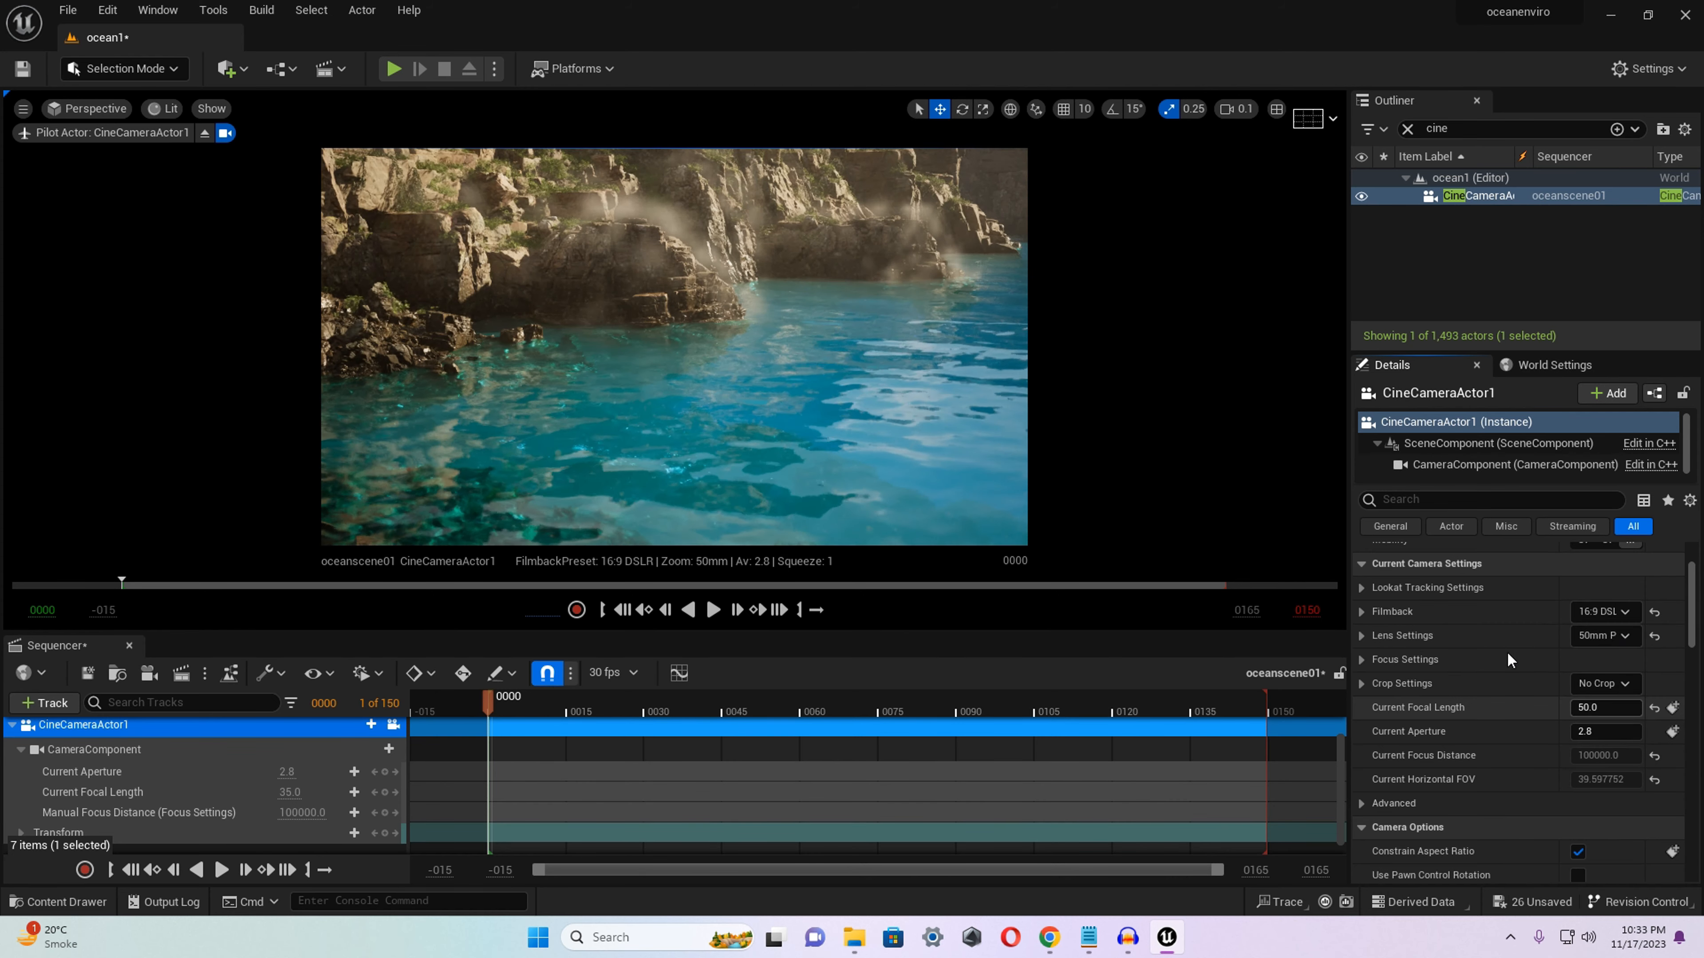
pyautogui.click(1608, 636)
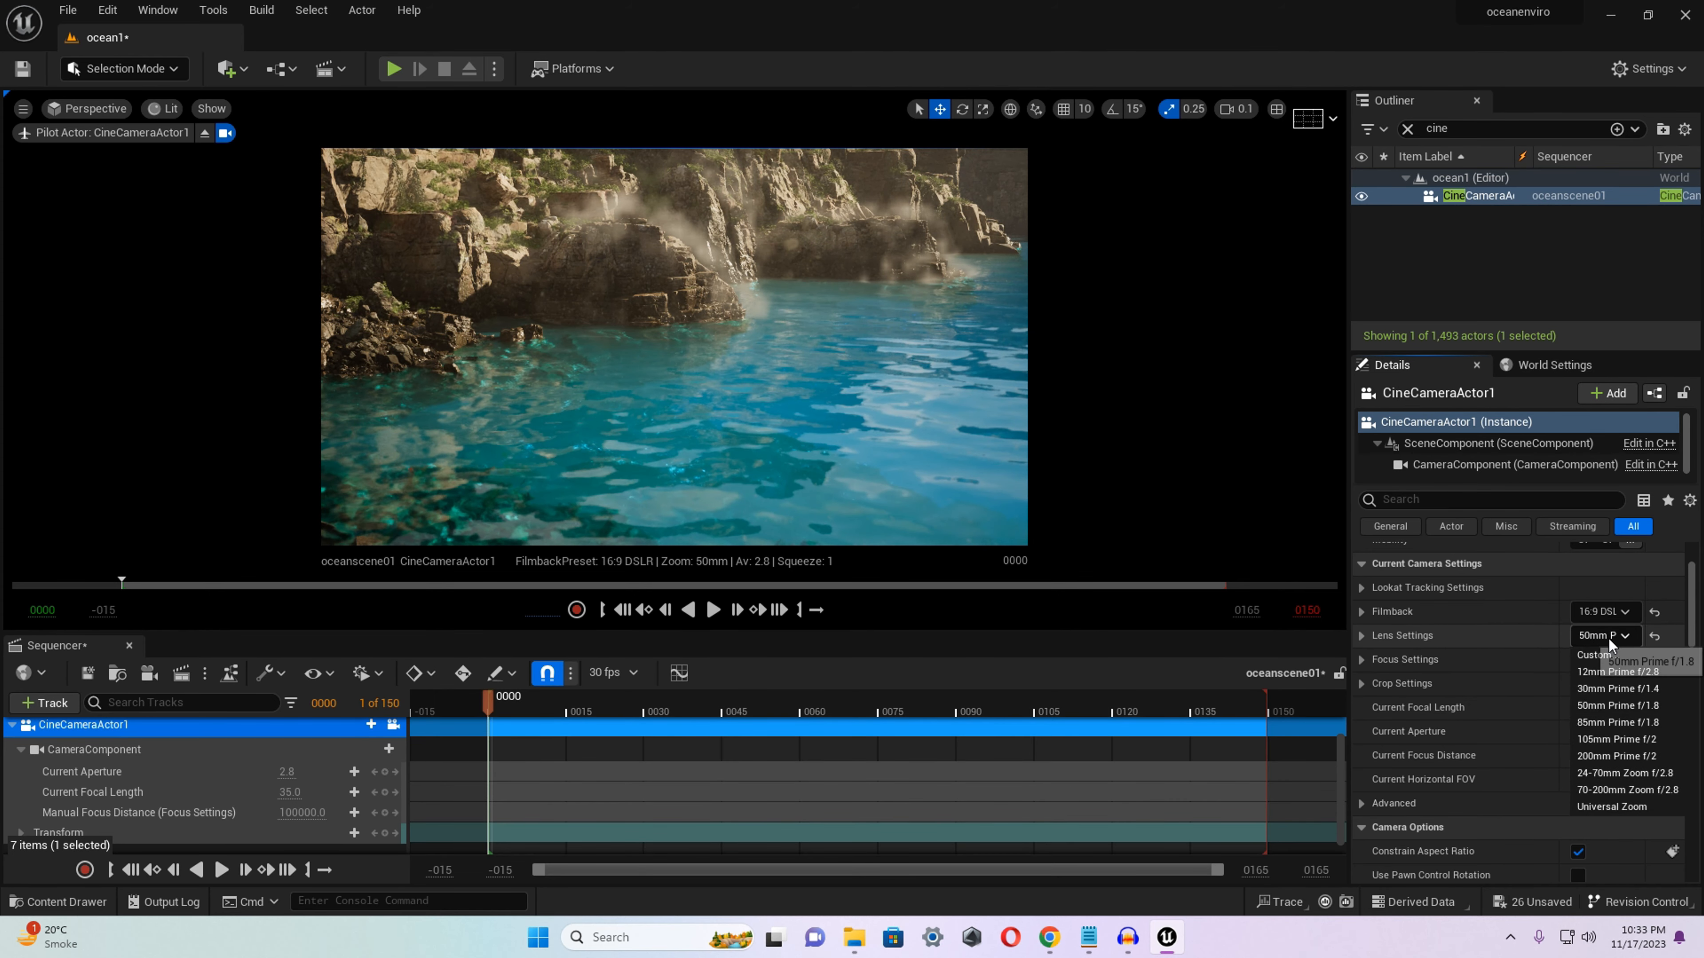
pyautogui.click(1619, 688)
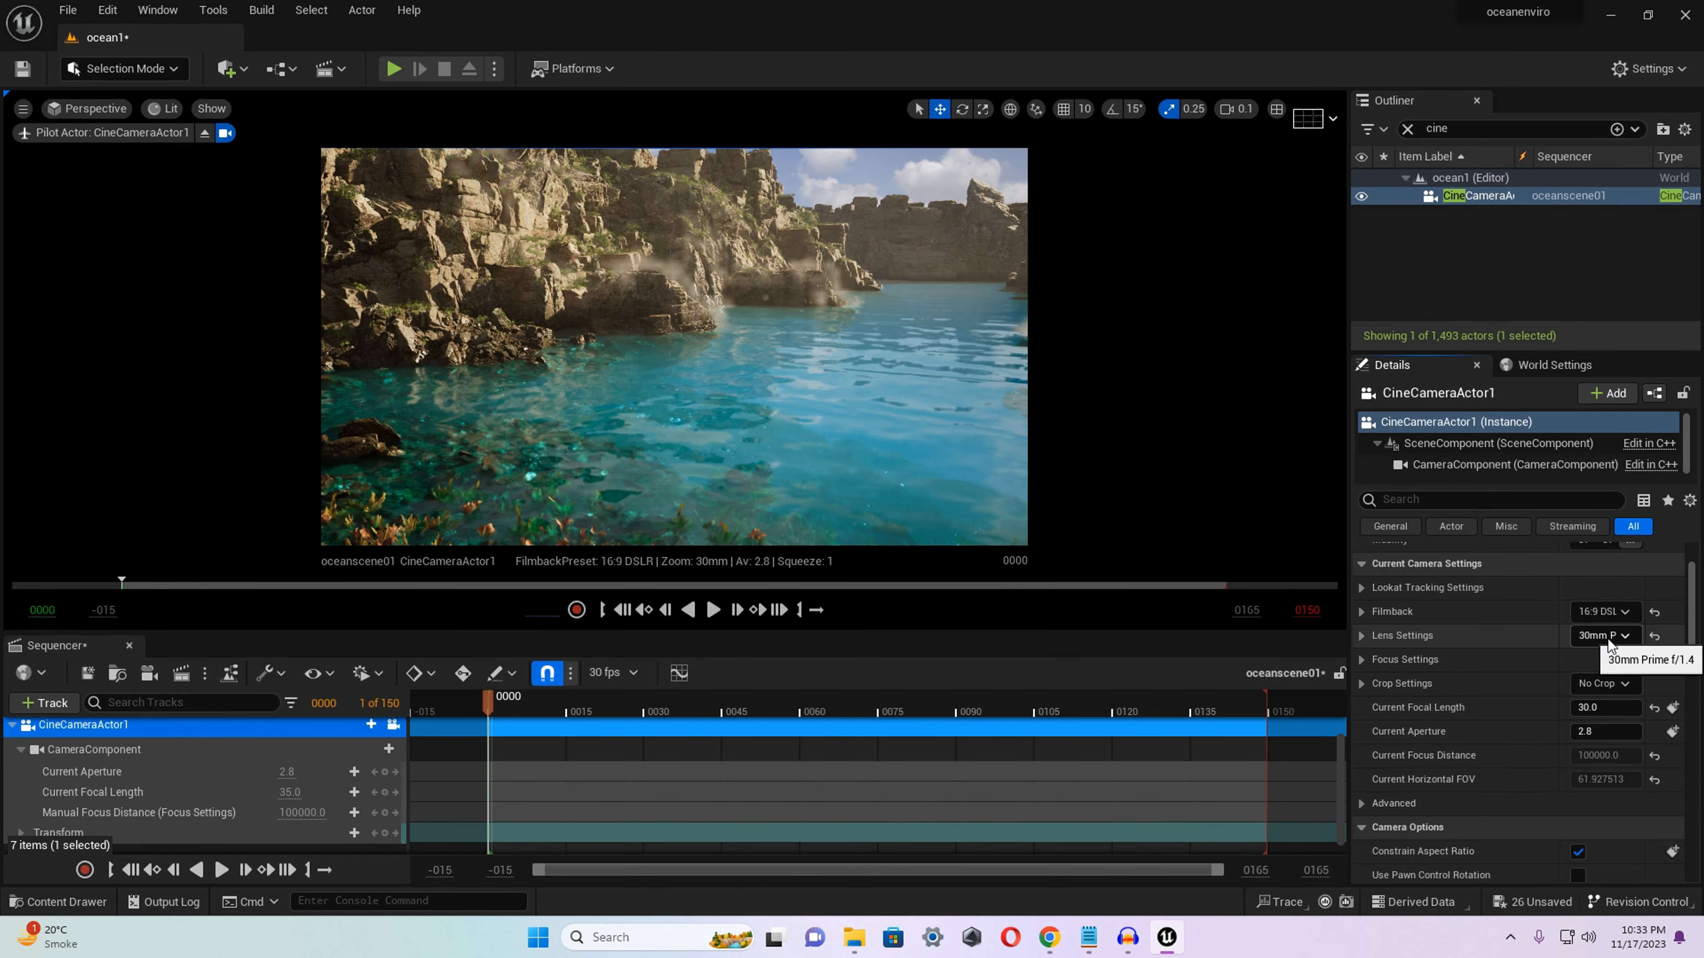
pyautogui.moveTo(838, 382); pyautogui.dragTo(795, 376, button='right')
# Override the exposure metering mode in CineCameraActor1's post-process lens settings and set it to Manual.
pyautogui.scroll(-8, 1416, 662)
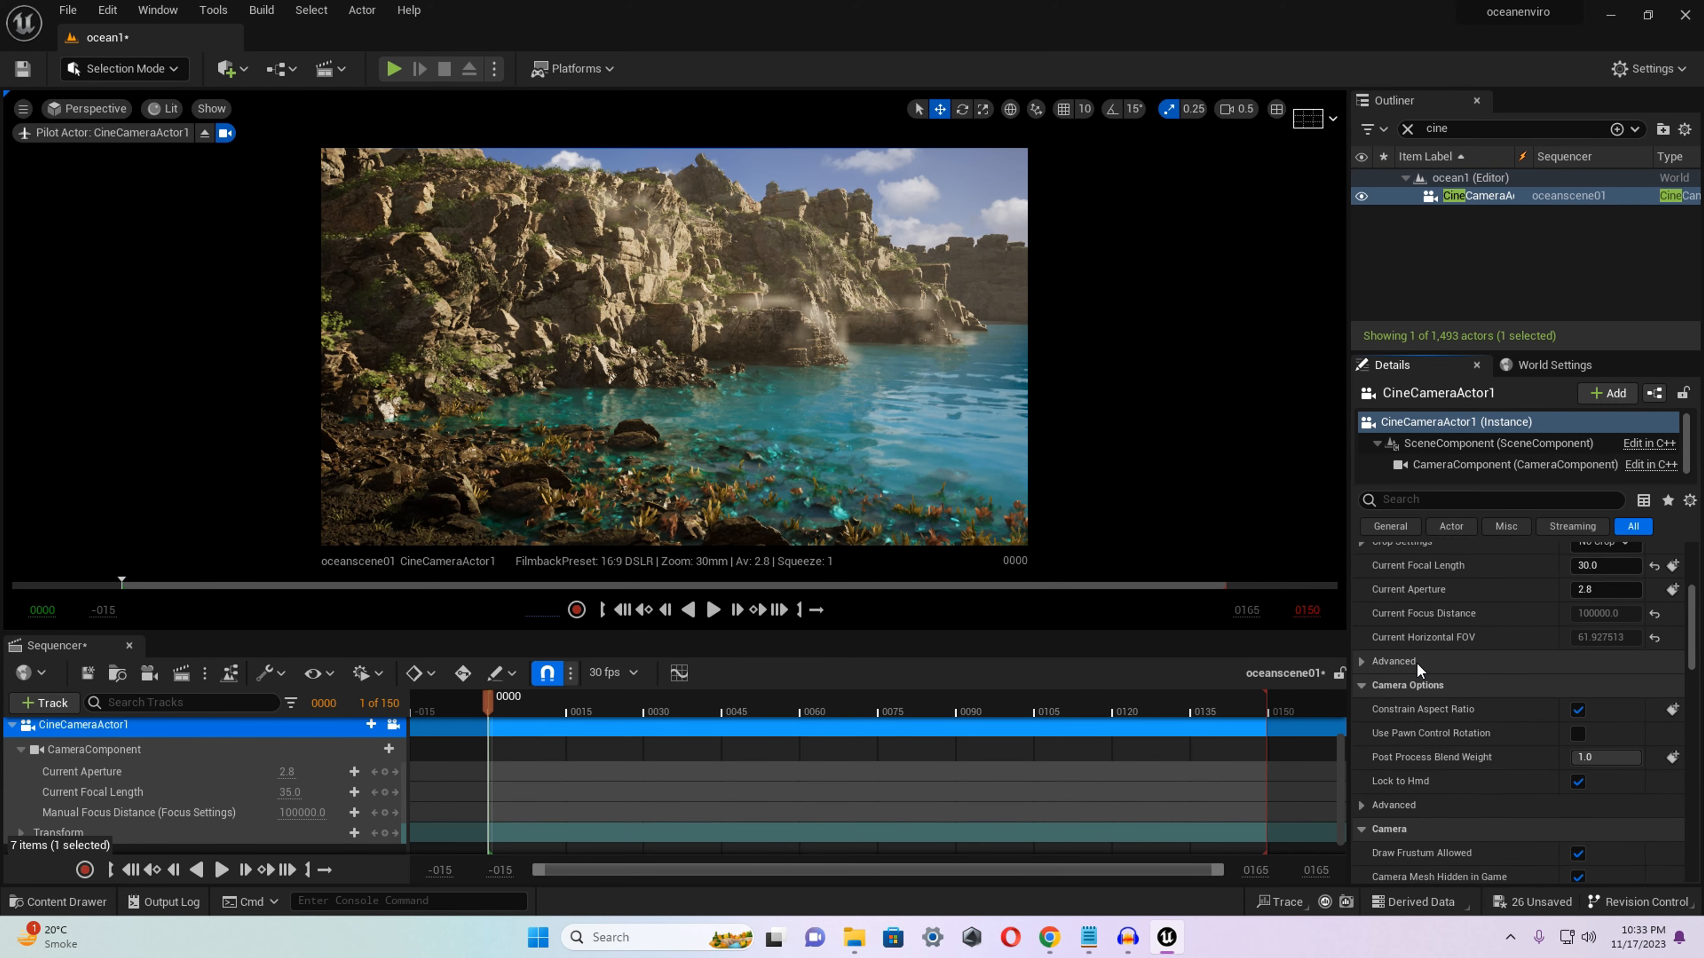
pyautogui.scroll(-3, 1414, 674)
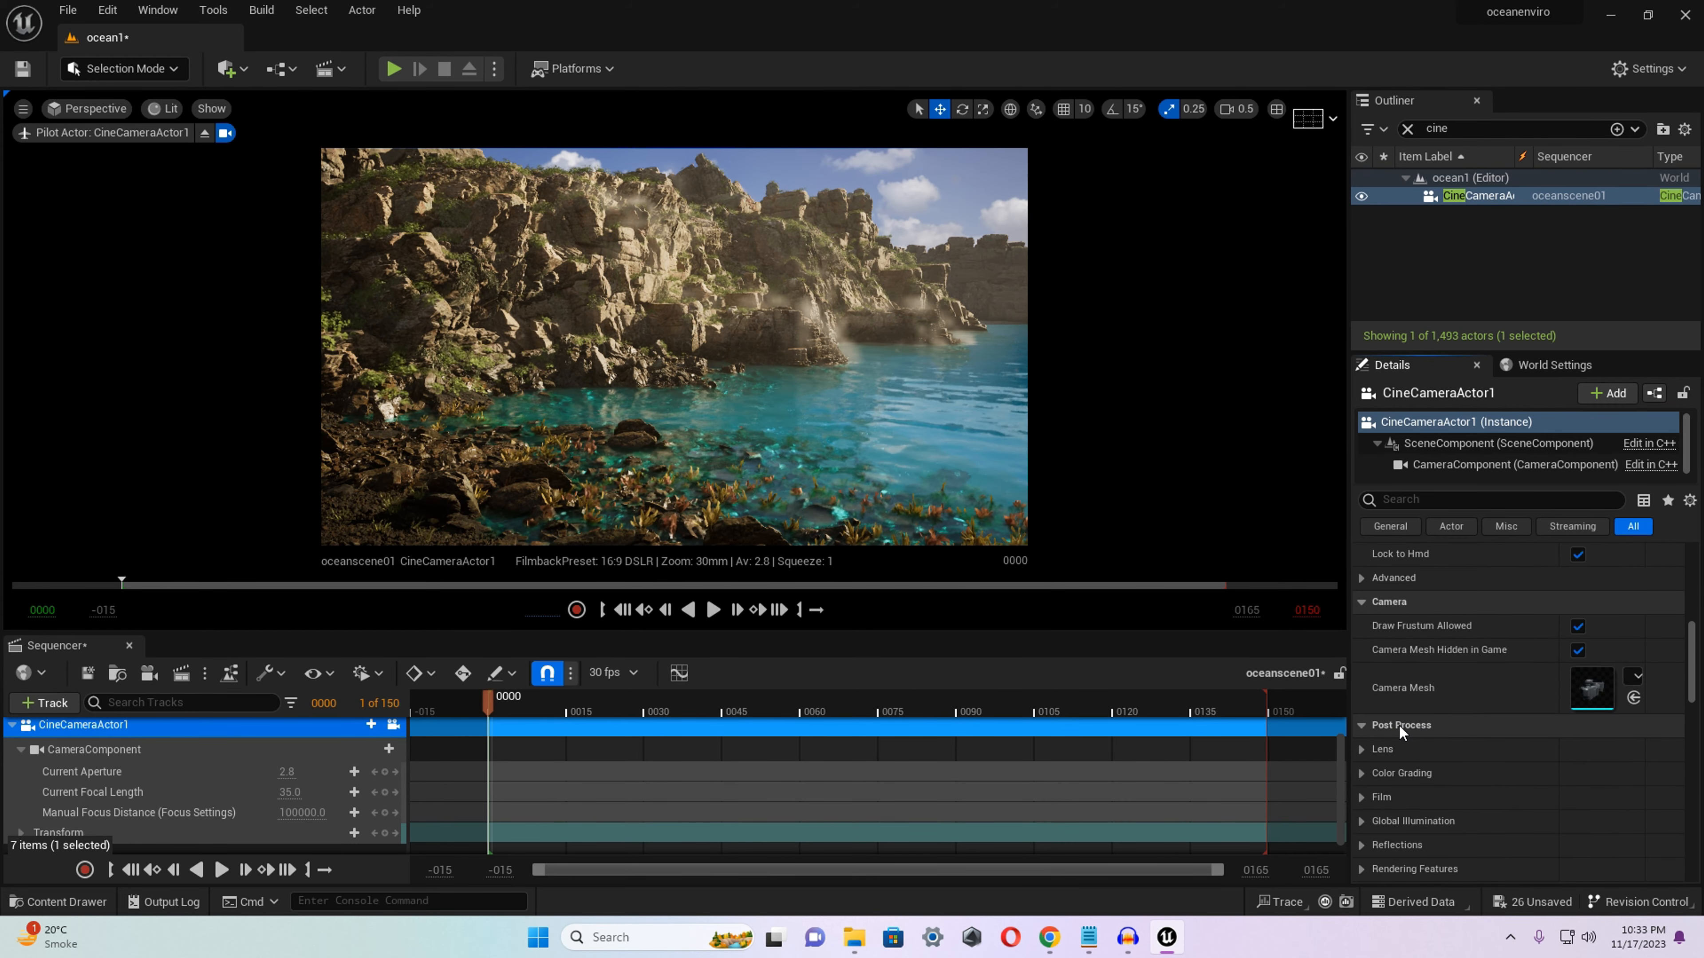
pyautogui.click(1362, 750)
pyautogui.scroll(-1, 1436, 758)
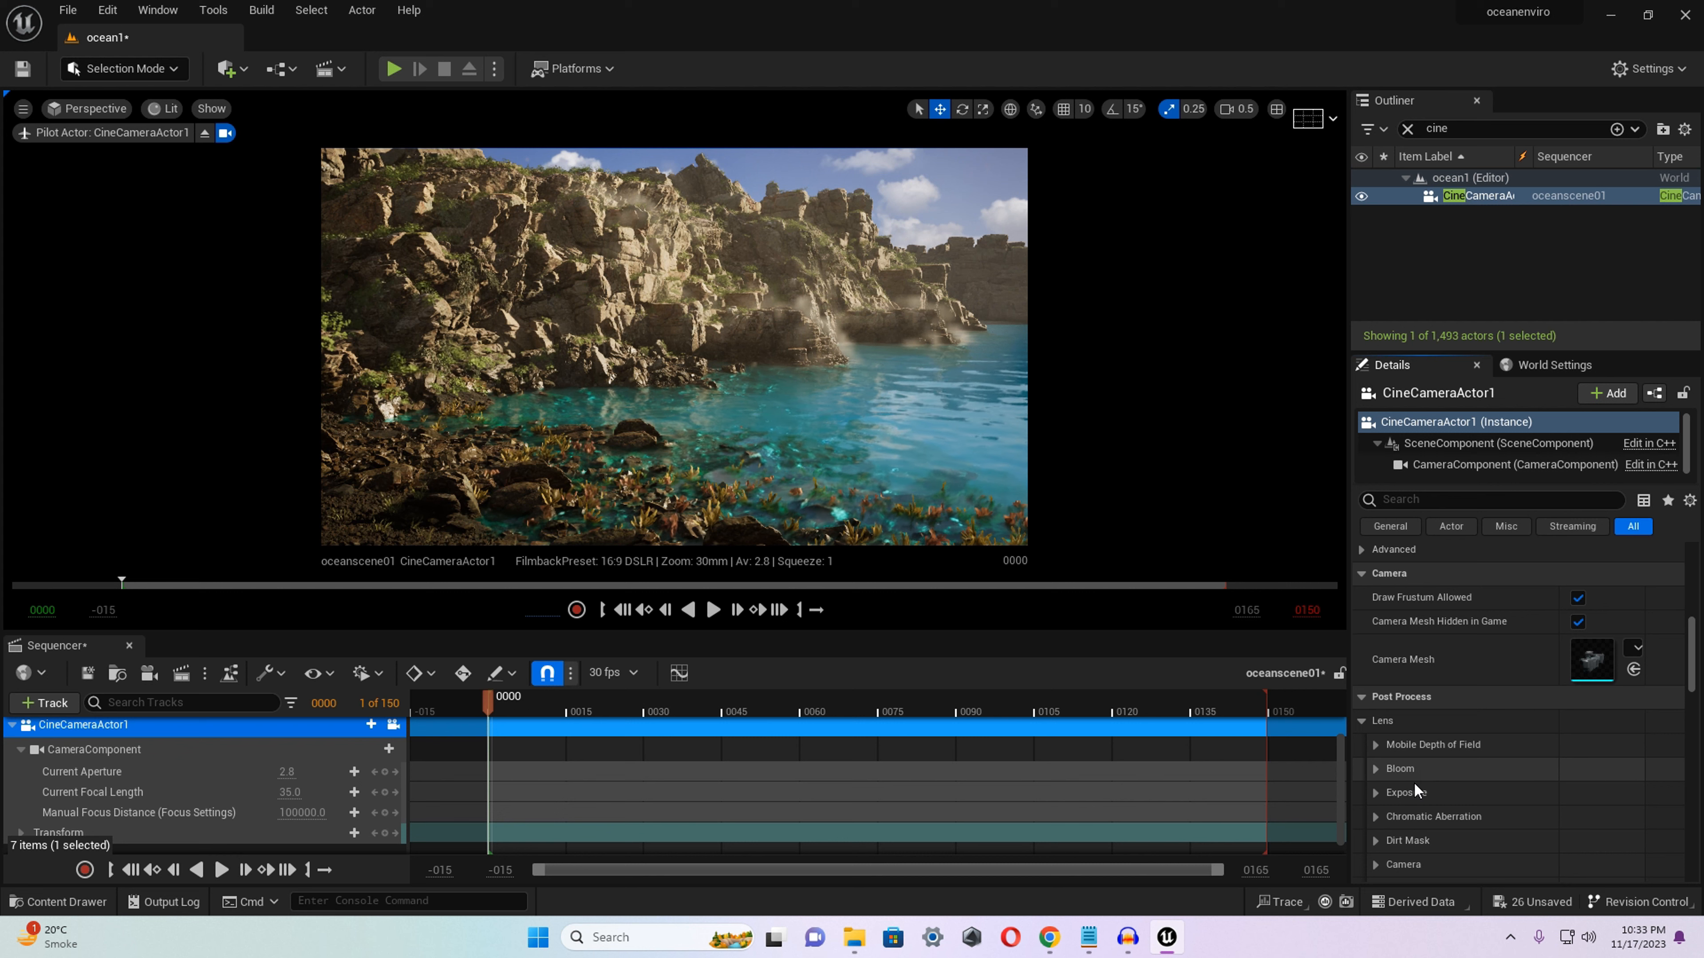
pyautogui.click(1377, 792)
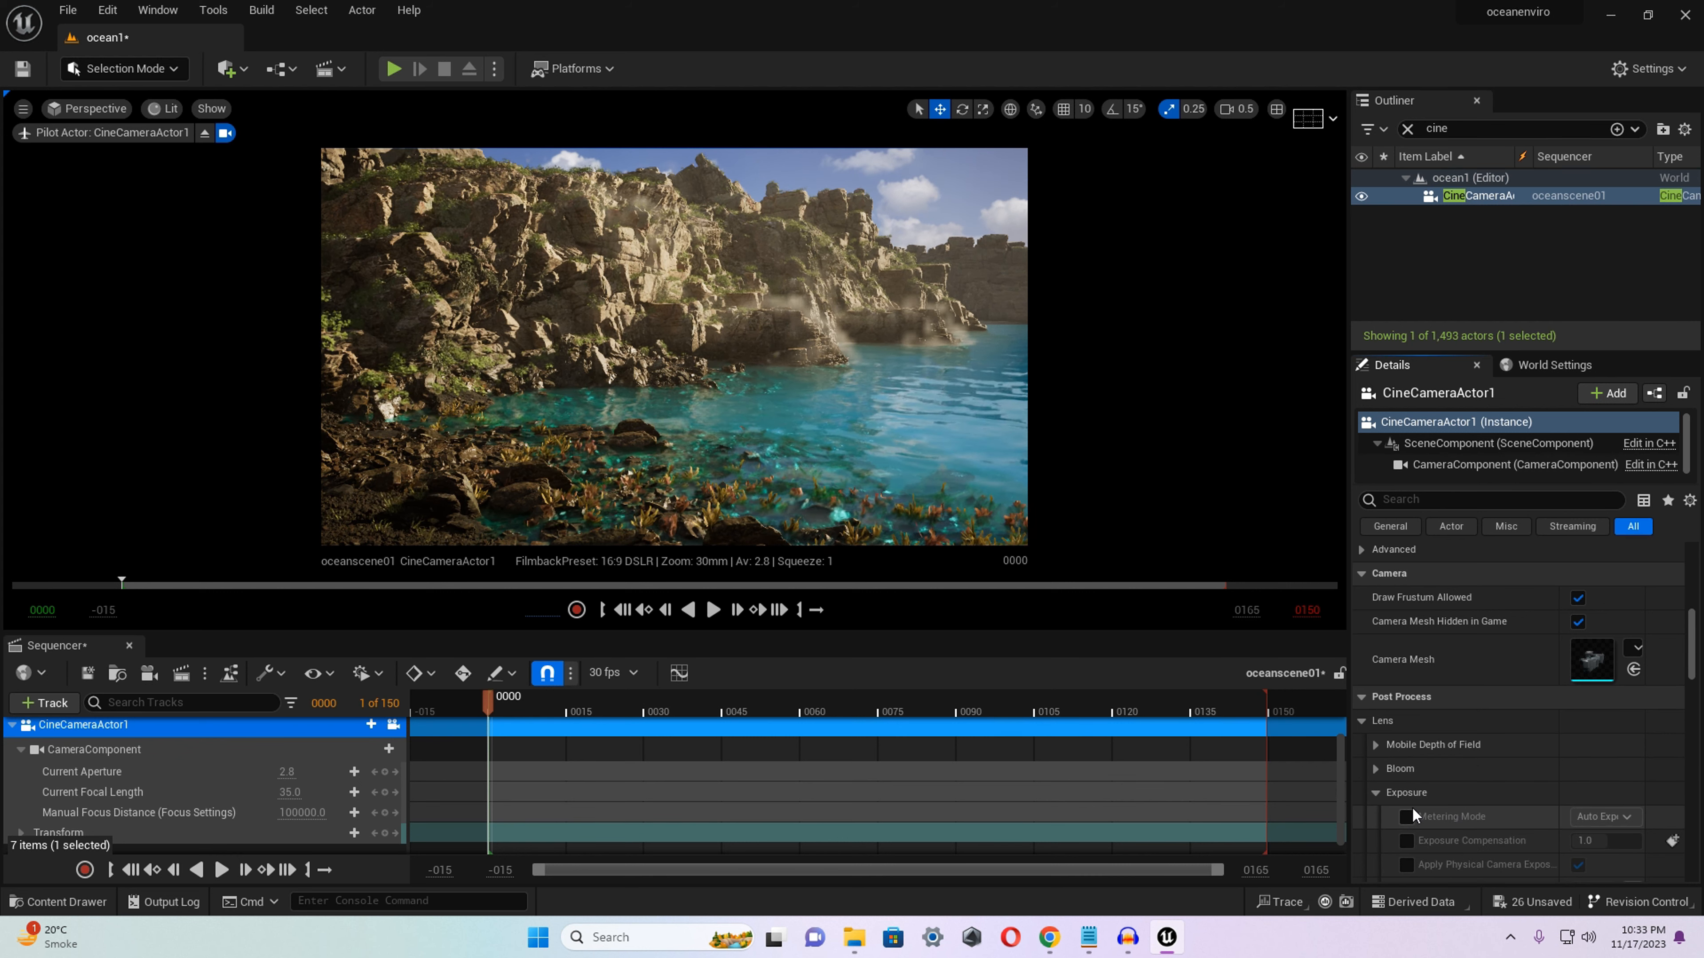
pyautogui.scroll(-1, 1412, 808)
pyautogui.click(1407, 788)
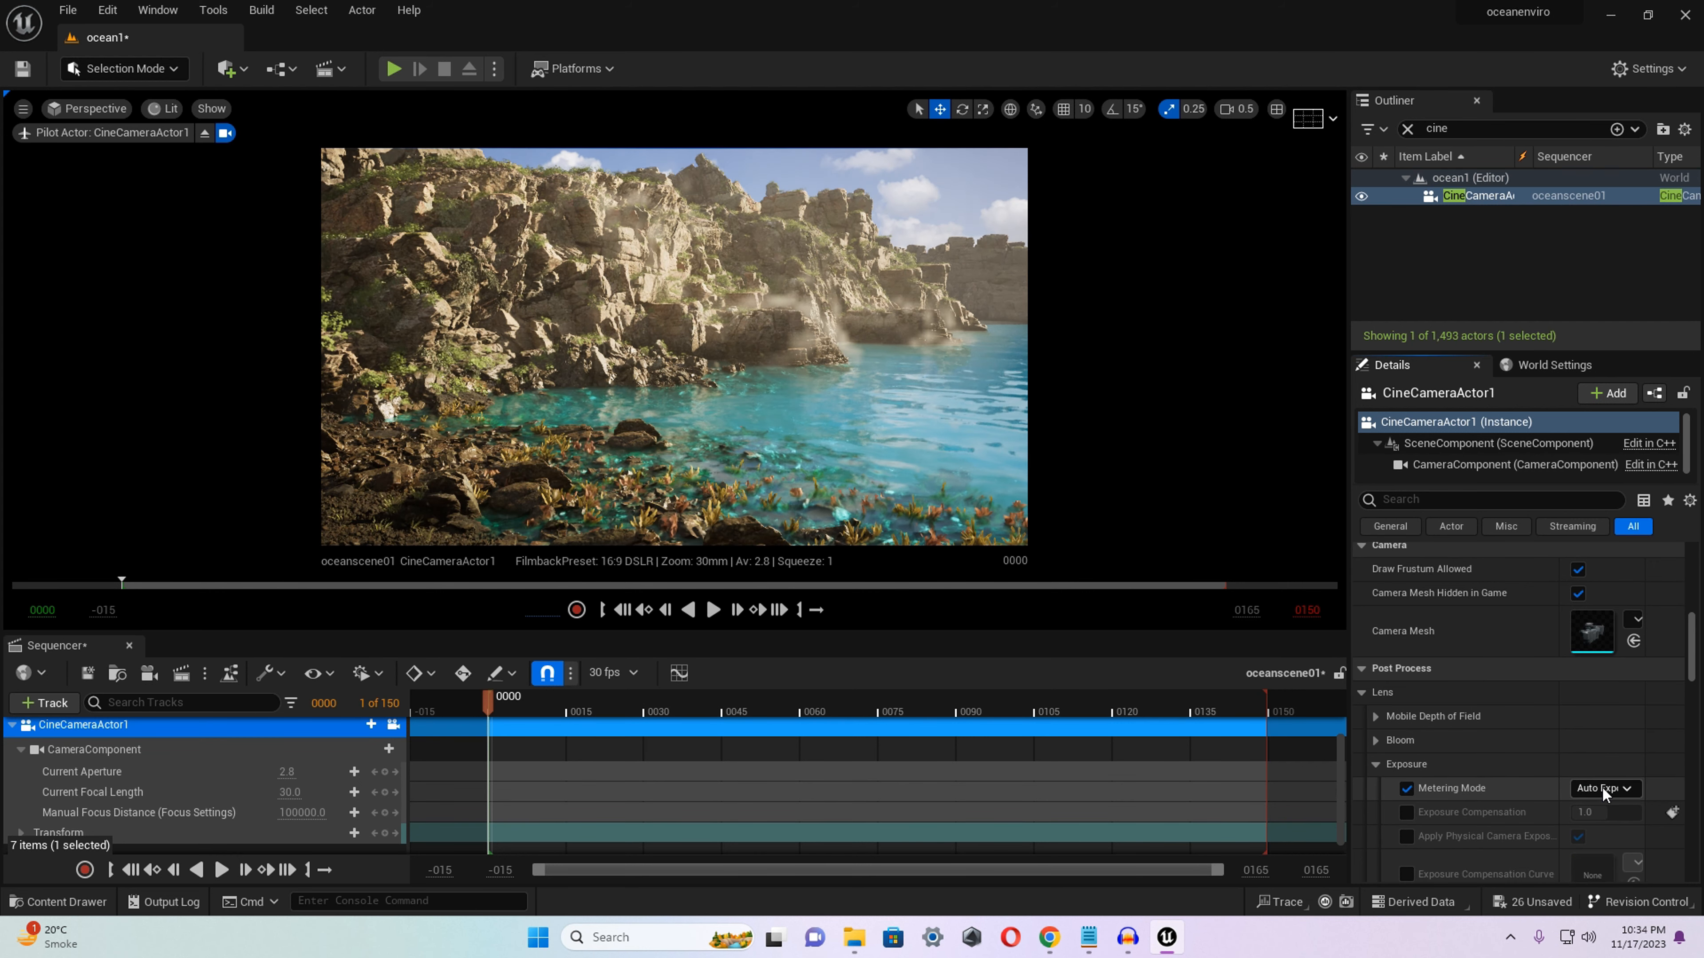
pyautogui.click(1601, 788)
pyautogui.click(1596, 839)
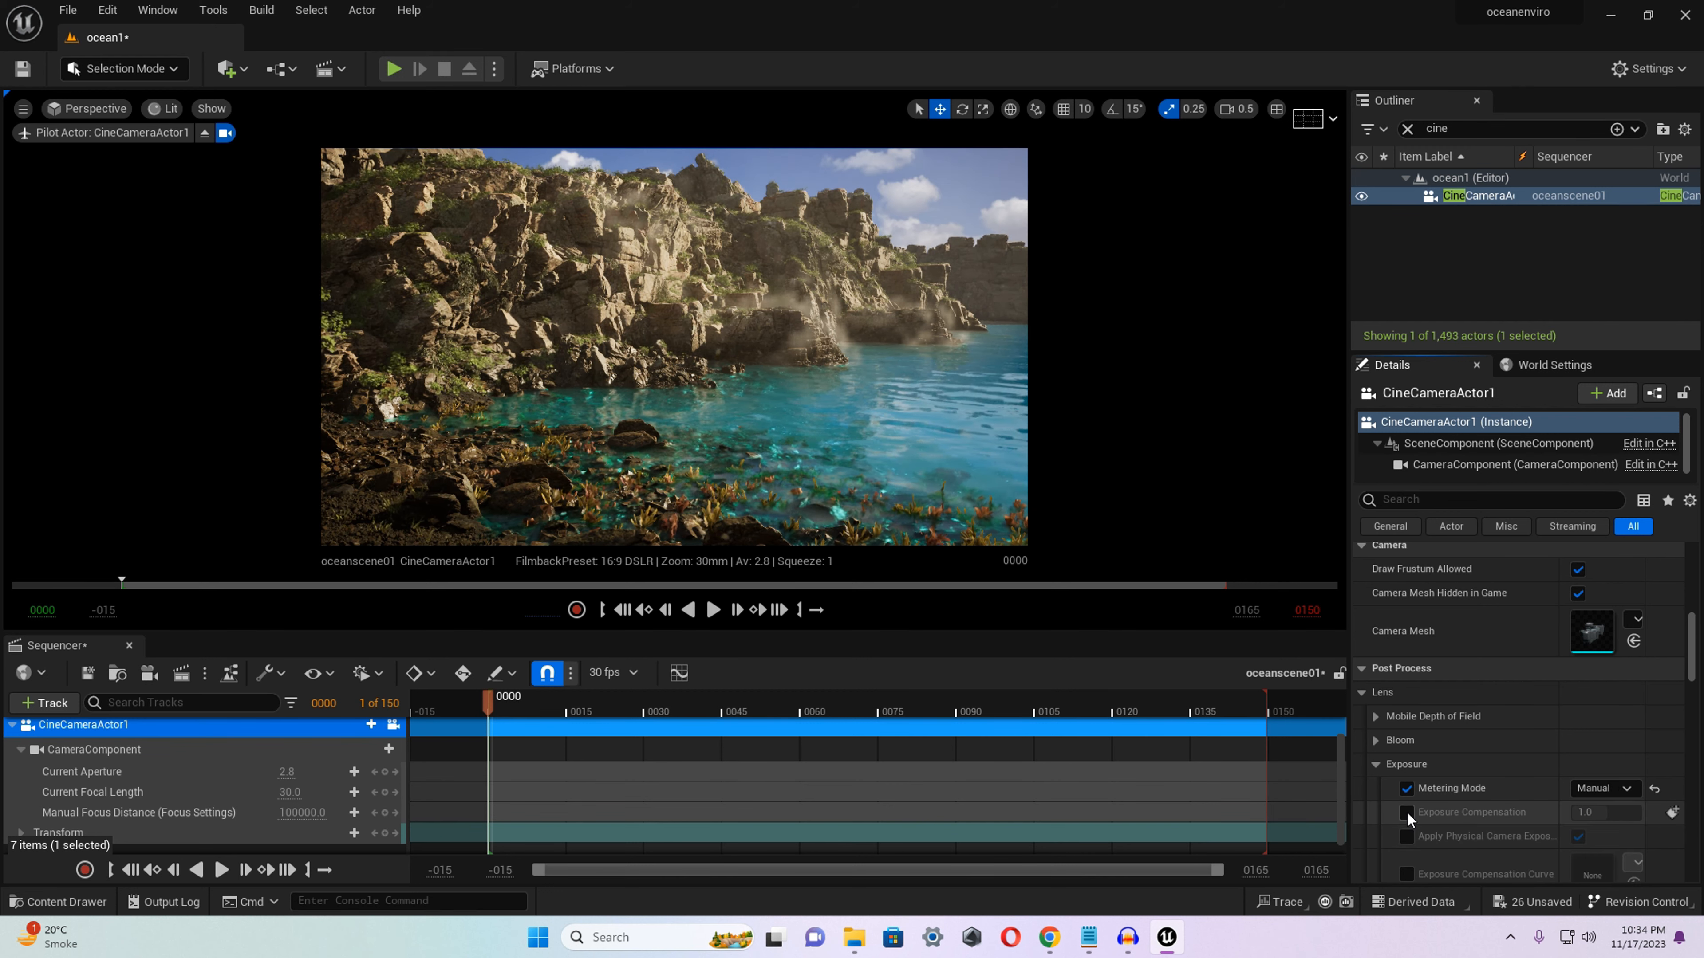
# Enable the camera's exposure compensation override and set it to 9.0, trying about 10 and 8 first.
pyautogui.click(1407, 813)
pyautogui.moveTo(1590, 814); pyautogui.dragTo(1654, 814)
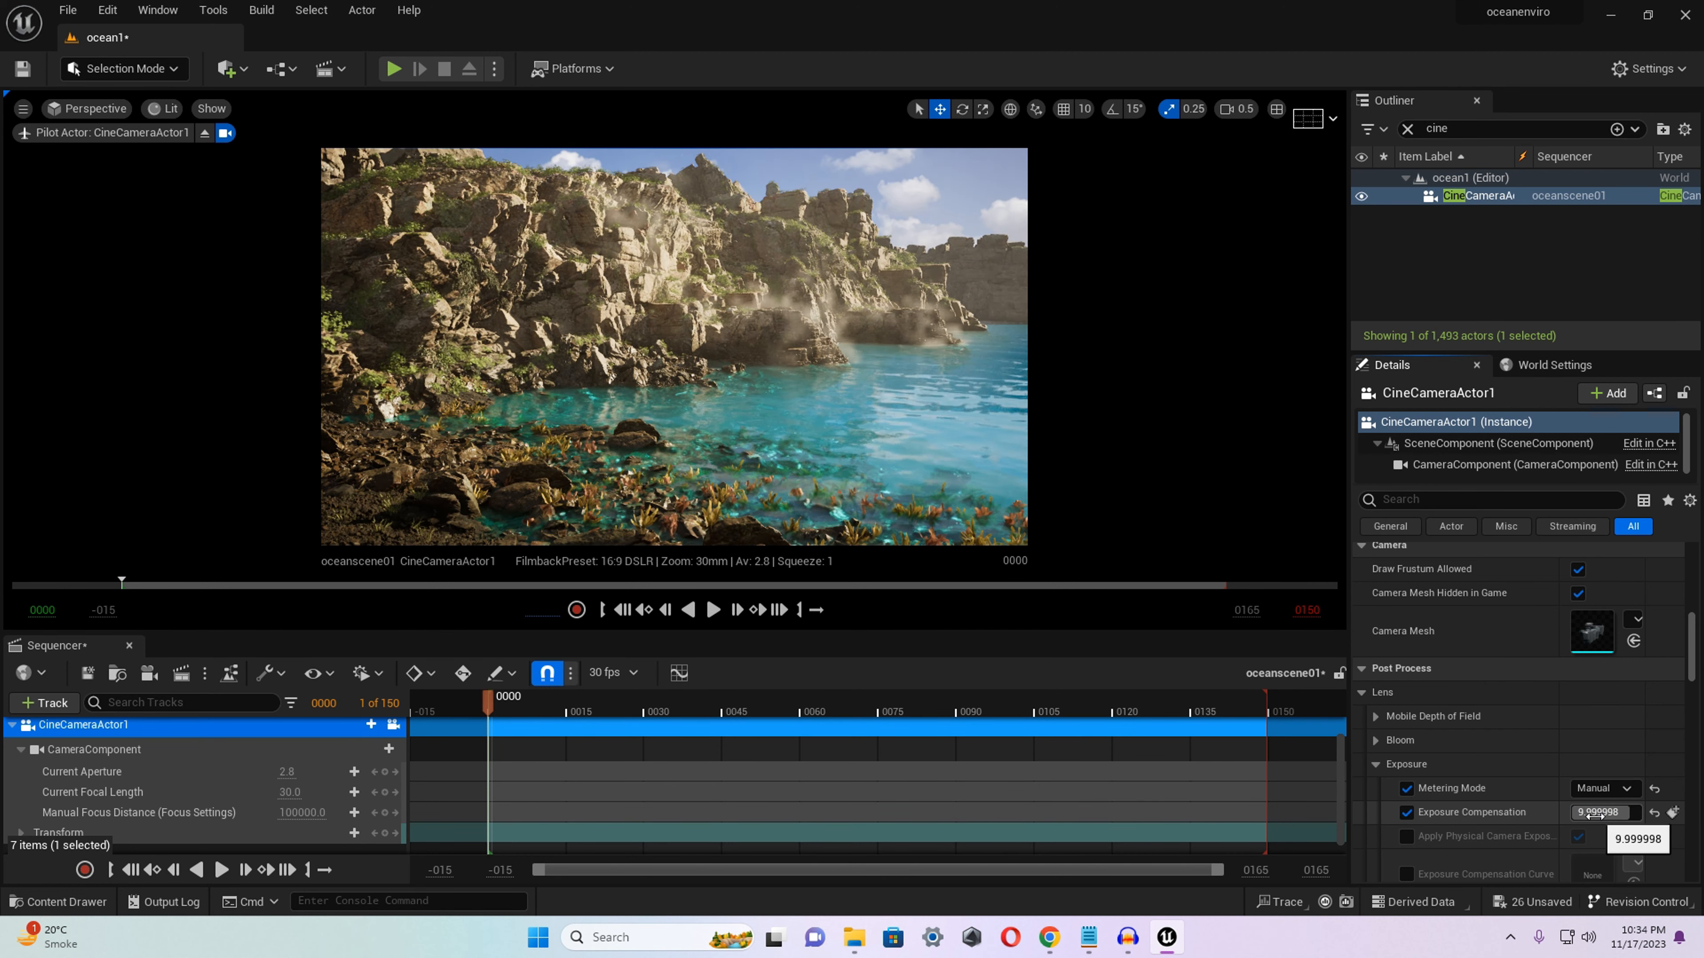
pyautogui.click(1596, 813)
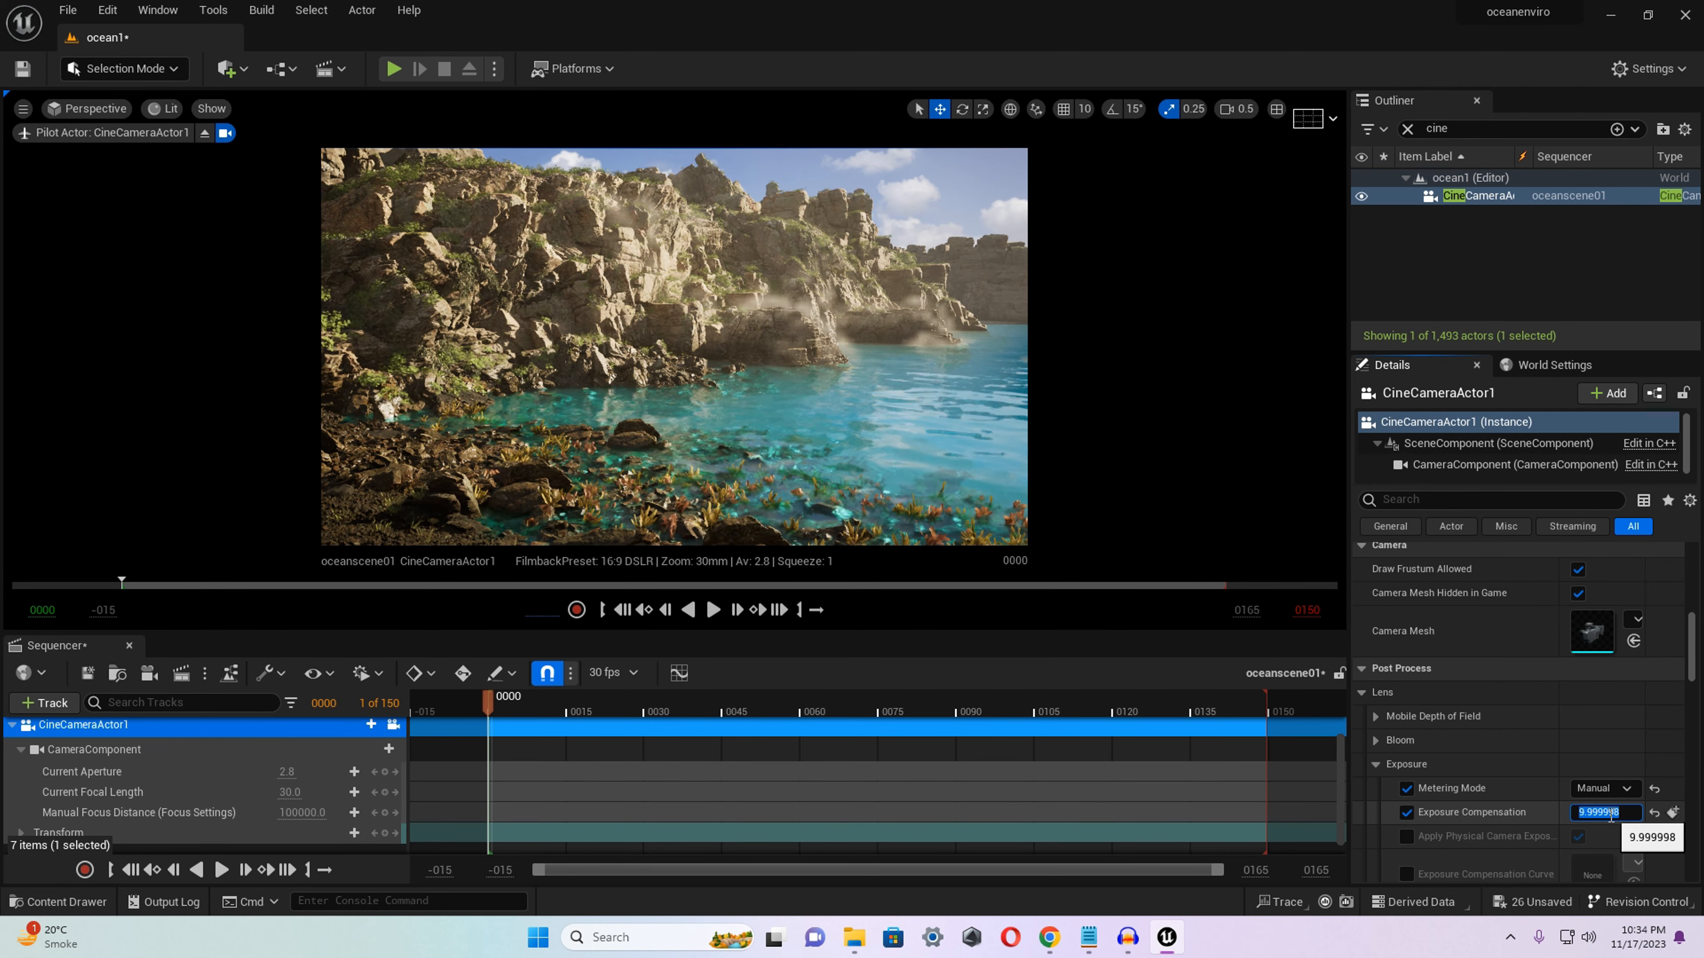
pyautogui.write('8')
pyautogui.press('Return')
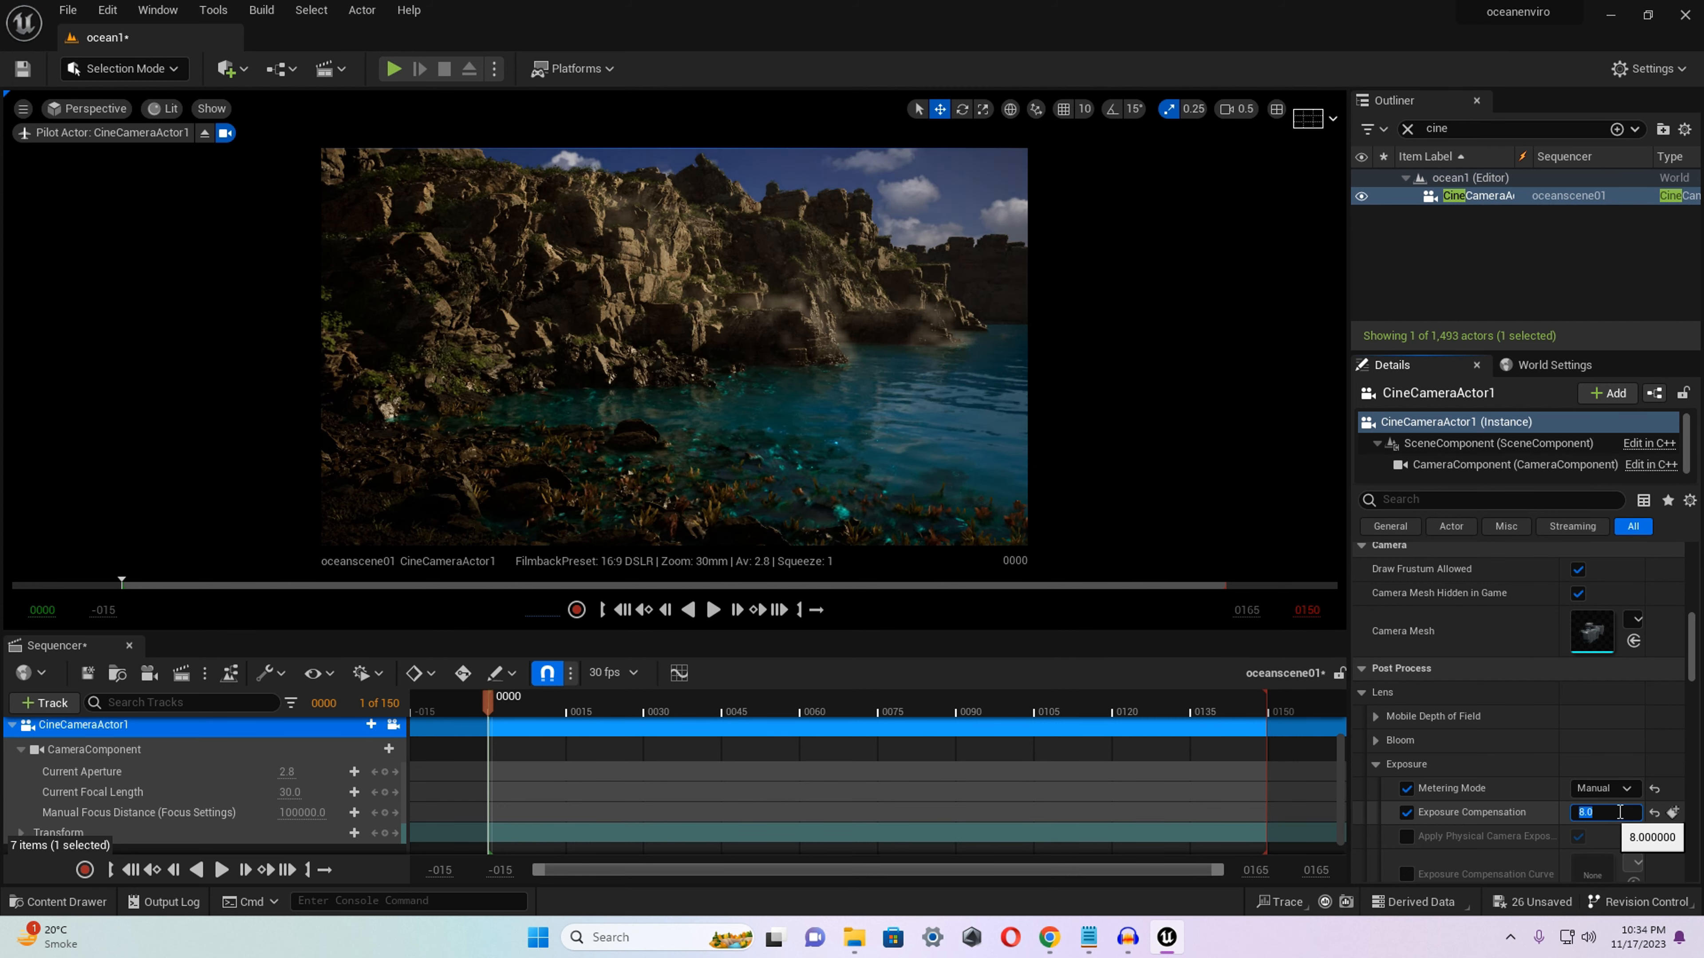
pyautogui.click(1619, 812)
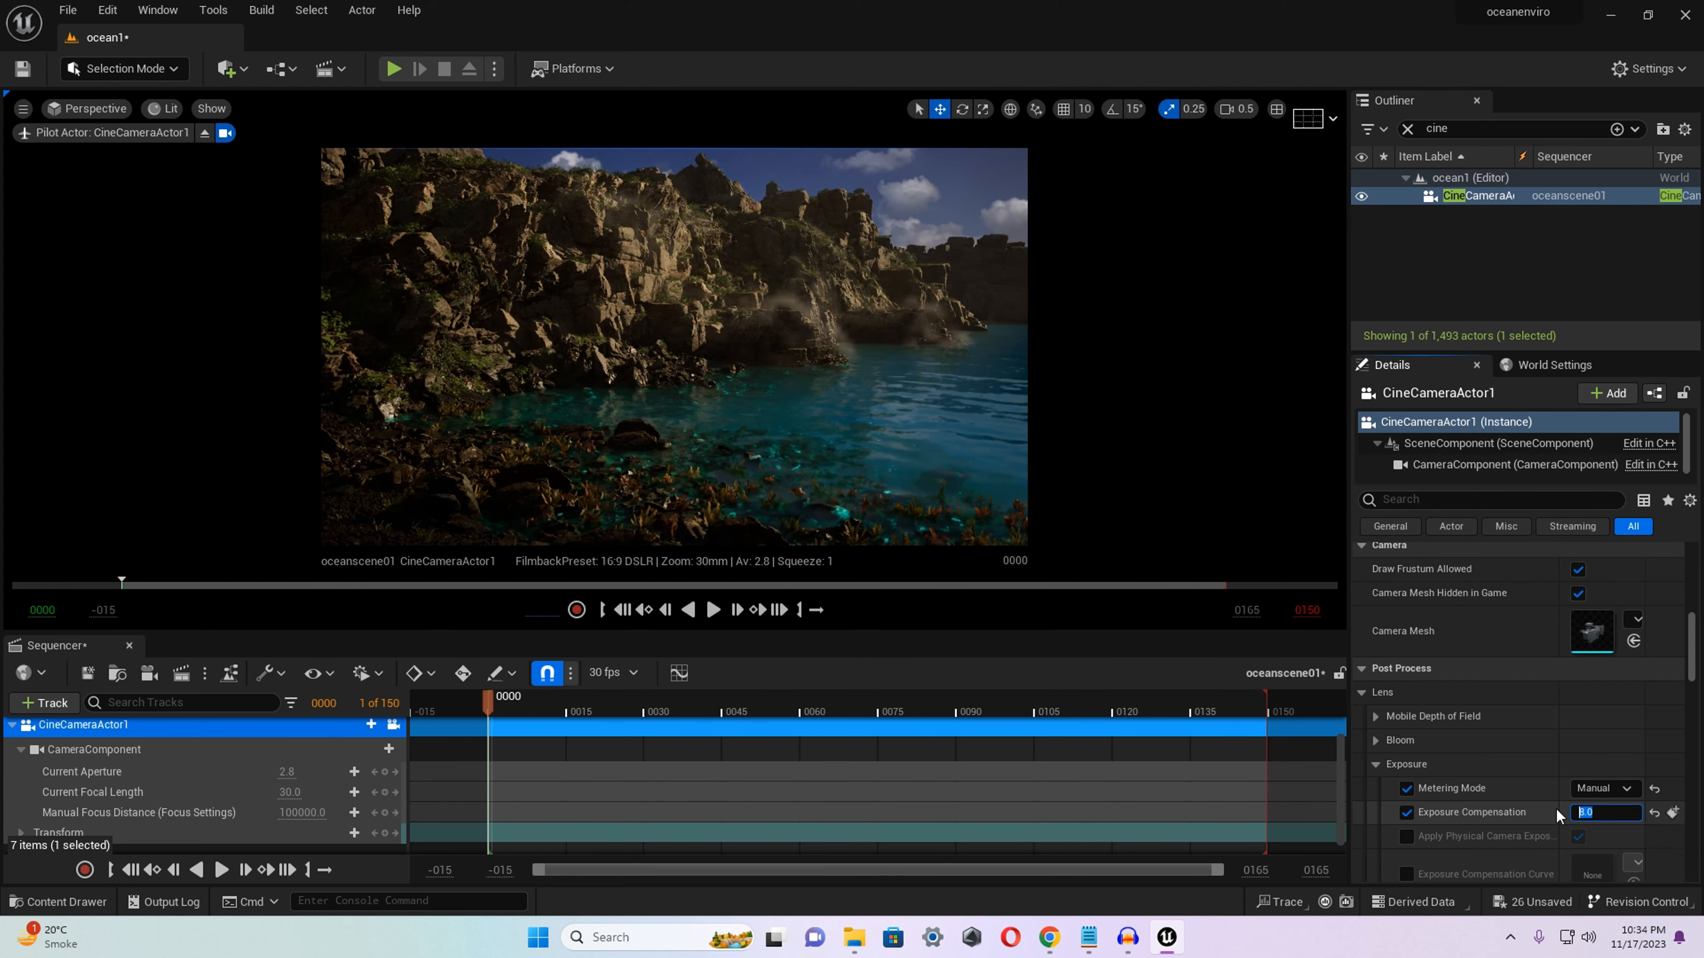
pyautogui.press('Return')
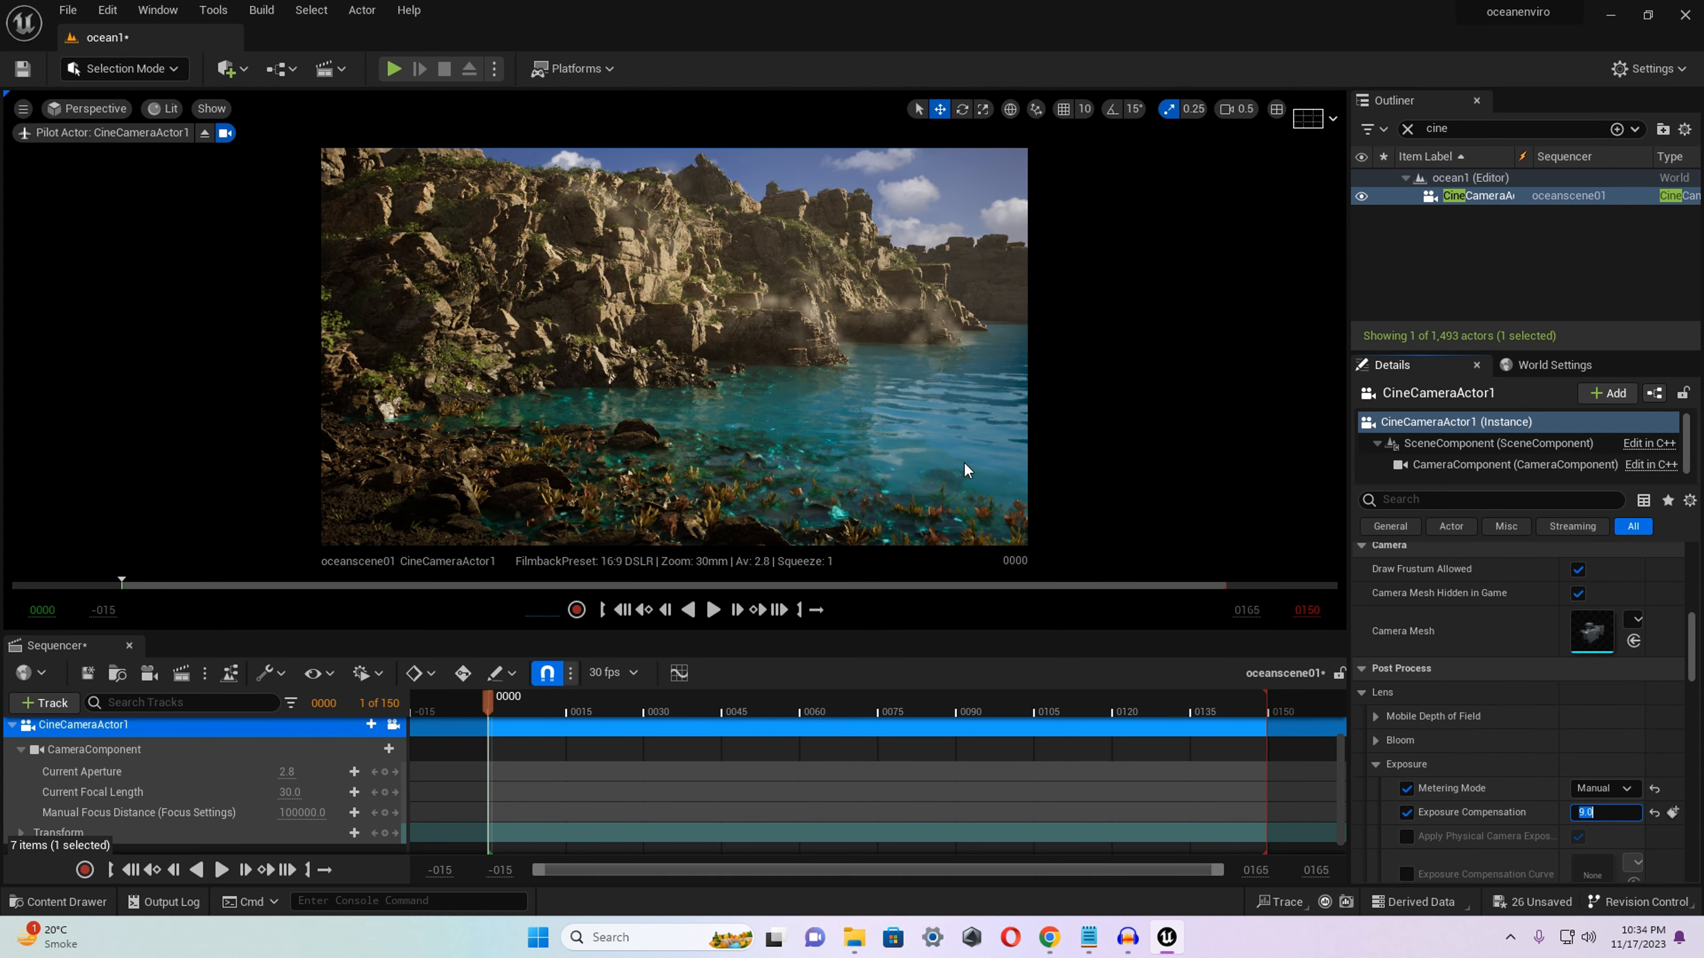
# Aim the camera down the cove towards the far cliffs and rotate the sun to put more shadow on the rocks.
pyautogui.moveTo(966, 472); pyautogui.dragTo(1672, 517, button='right')
pyautogui.scroll(-3, 674, 347)
pyautogui.scroll(-1, 674, 347)
pyautogui.click(697, 420)
pyautogui.moveTo(697, 420)
pyautogui.mouseDown(button='right')
pyautogui.moveTo(624, 421)
pyautogui.moveTo(670, 419)
pyautogui.mouseUp(button='right')
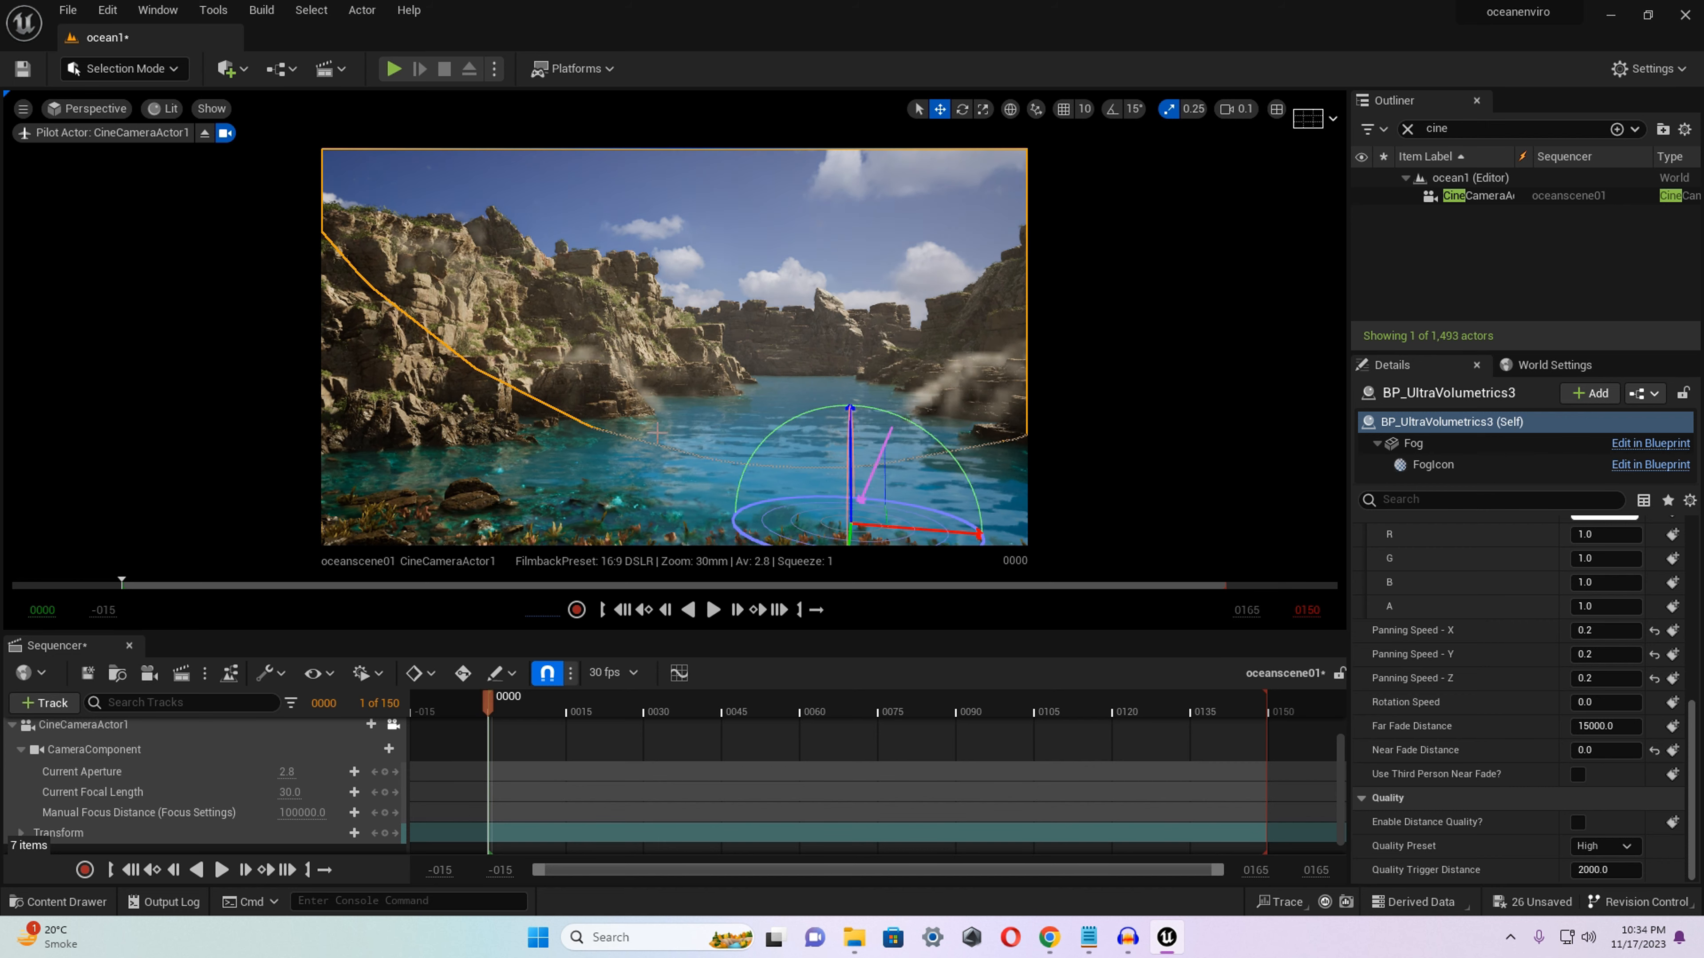
pyautogui.hotkey('ctrl', 'l')
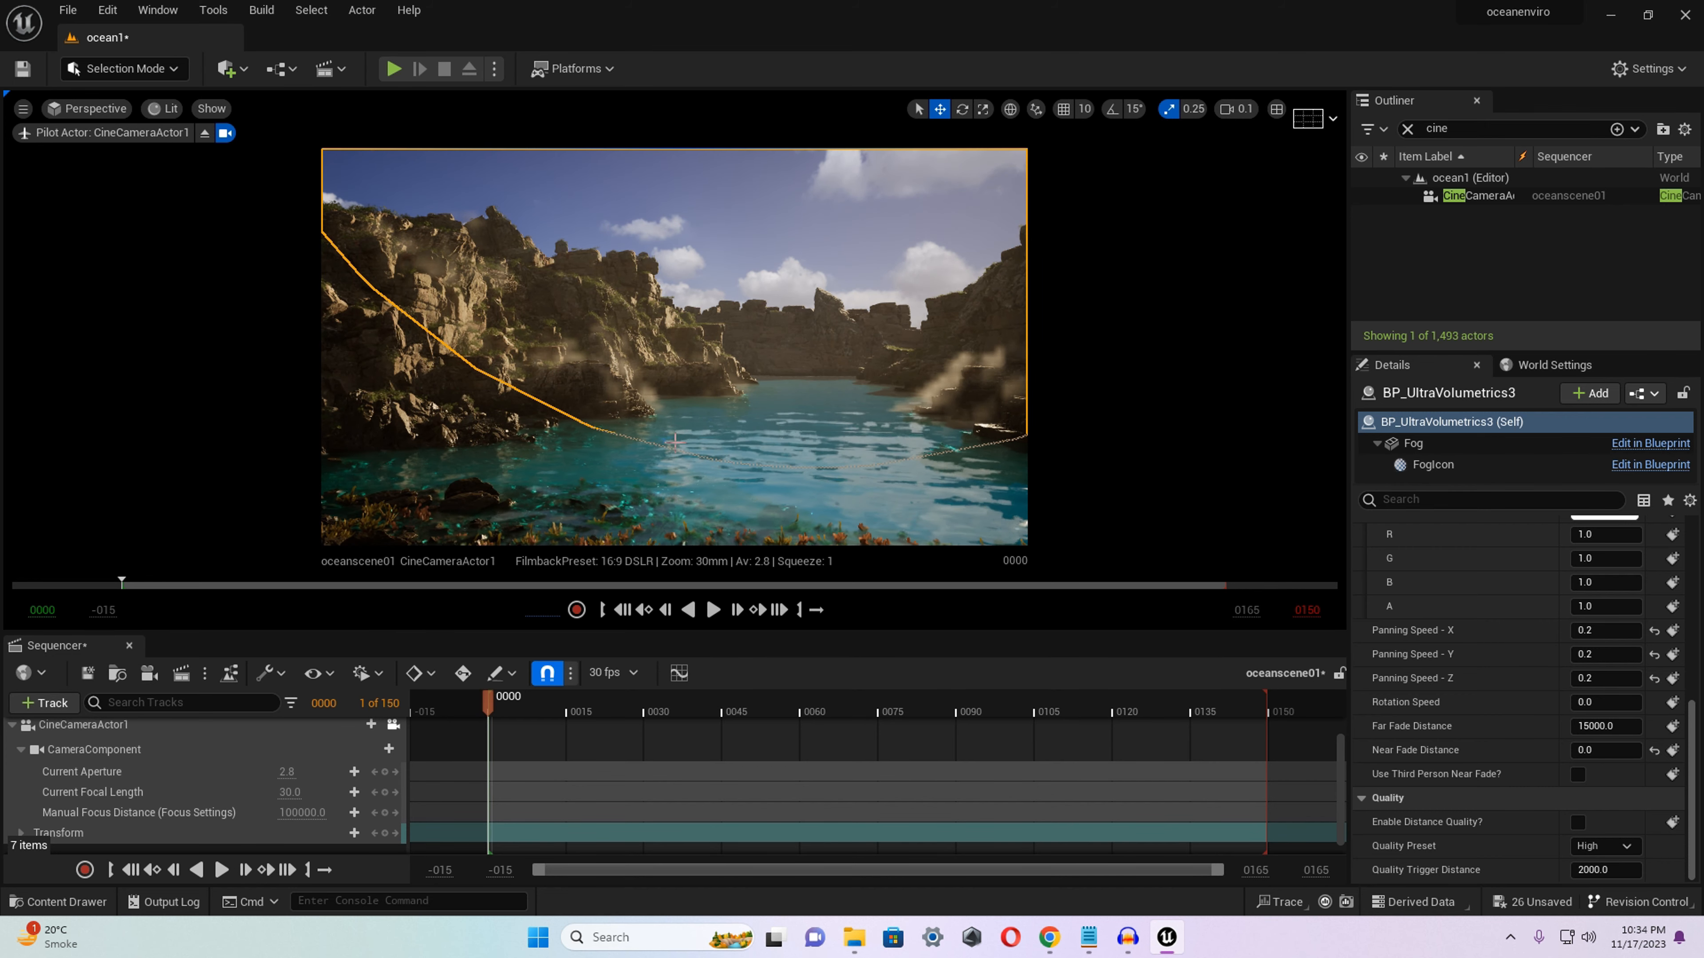
pyautogui.moveTo(675, 442); pyautogui.dragTo(718, 442, button='right')
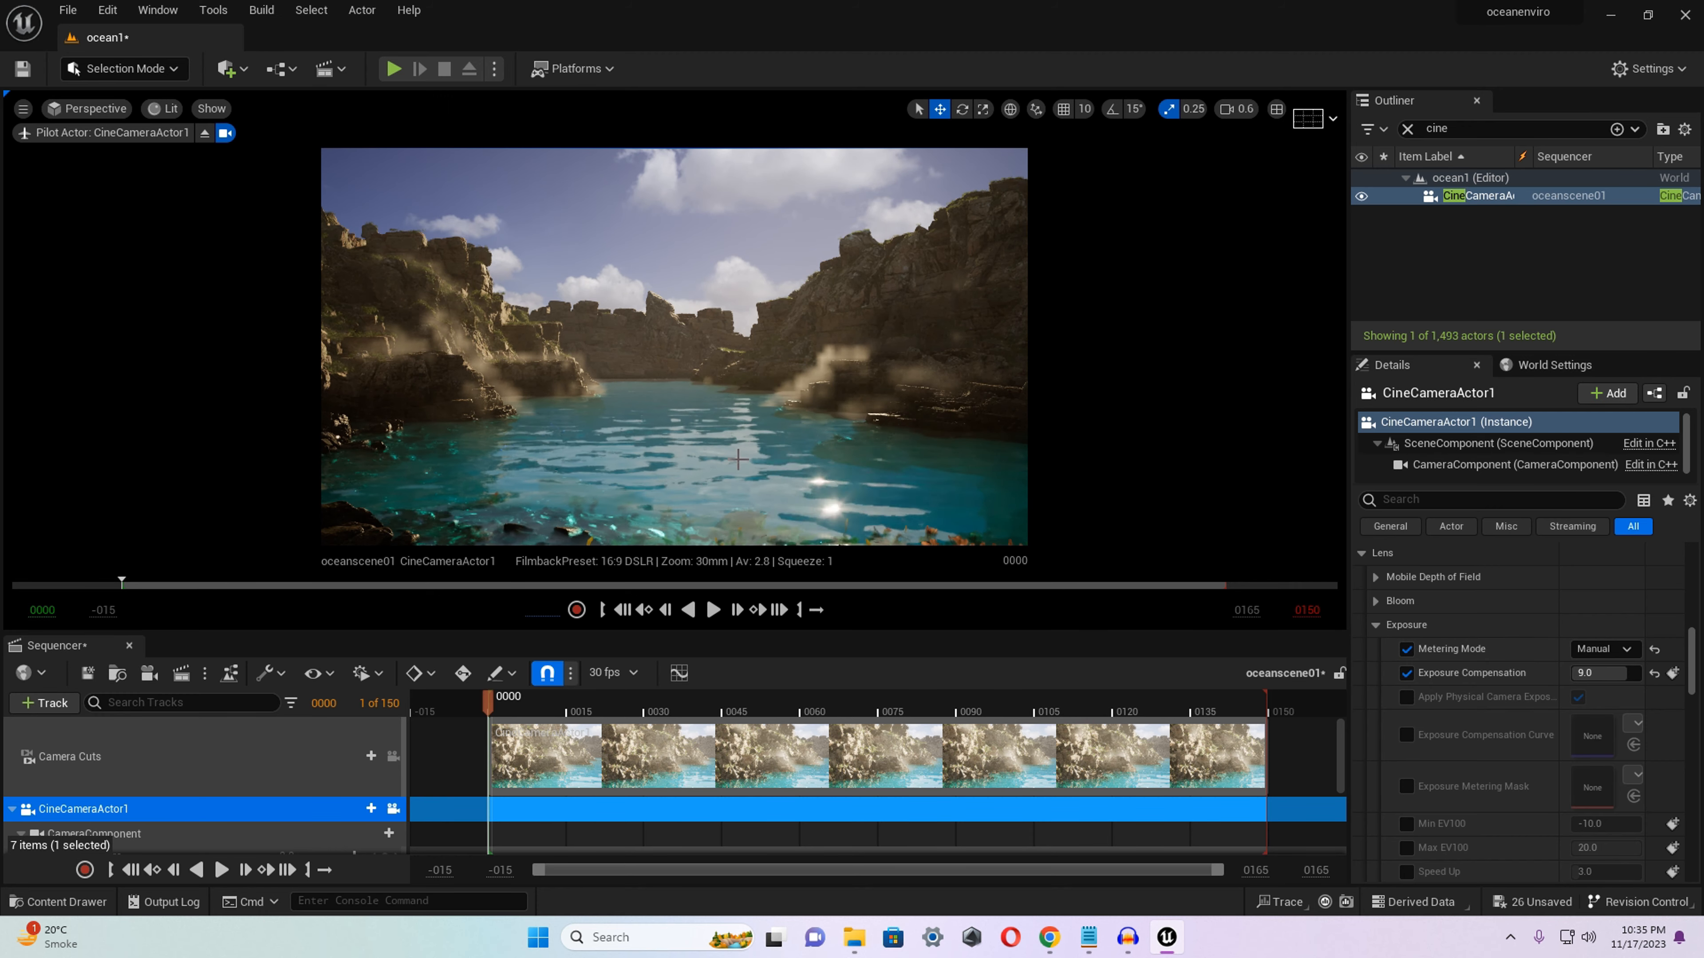
# Undo the last camera move and fine-tune the framing with the foreground plants, cliff and cove in view.
pyautogui.moveTo(738, 460)
pyautogui.mouseDown(button='right')
pyautogui.moveTo(517, 466)
pyautogui.moveTo(751, 458)
pyautogui.moveTo(849, 478)
pyautogui.moveTo(758, 484)
pyautogui.moveTo(738, 461)
pyautogui.mouseUp(button='right')
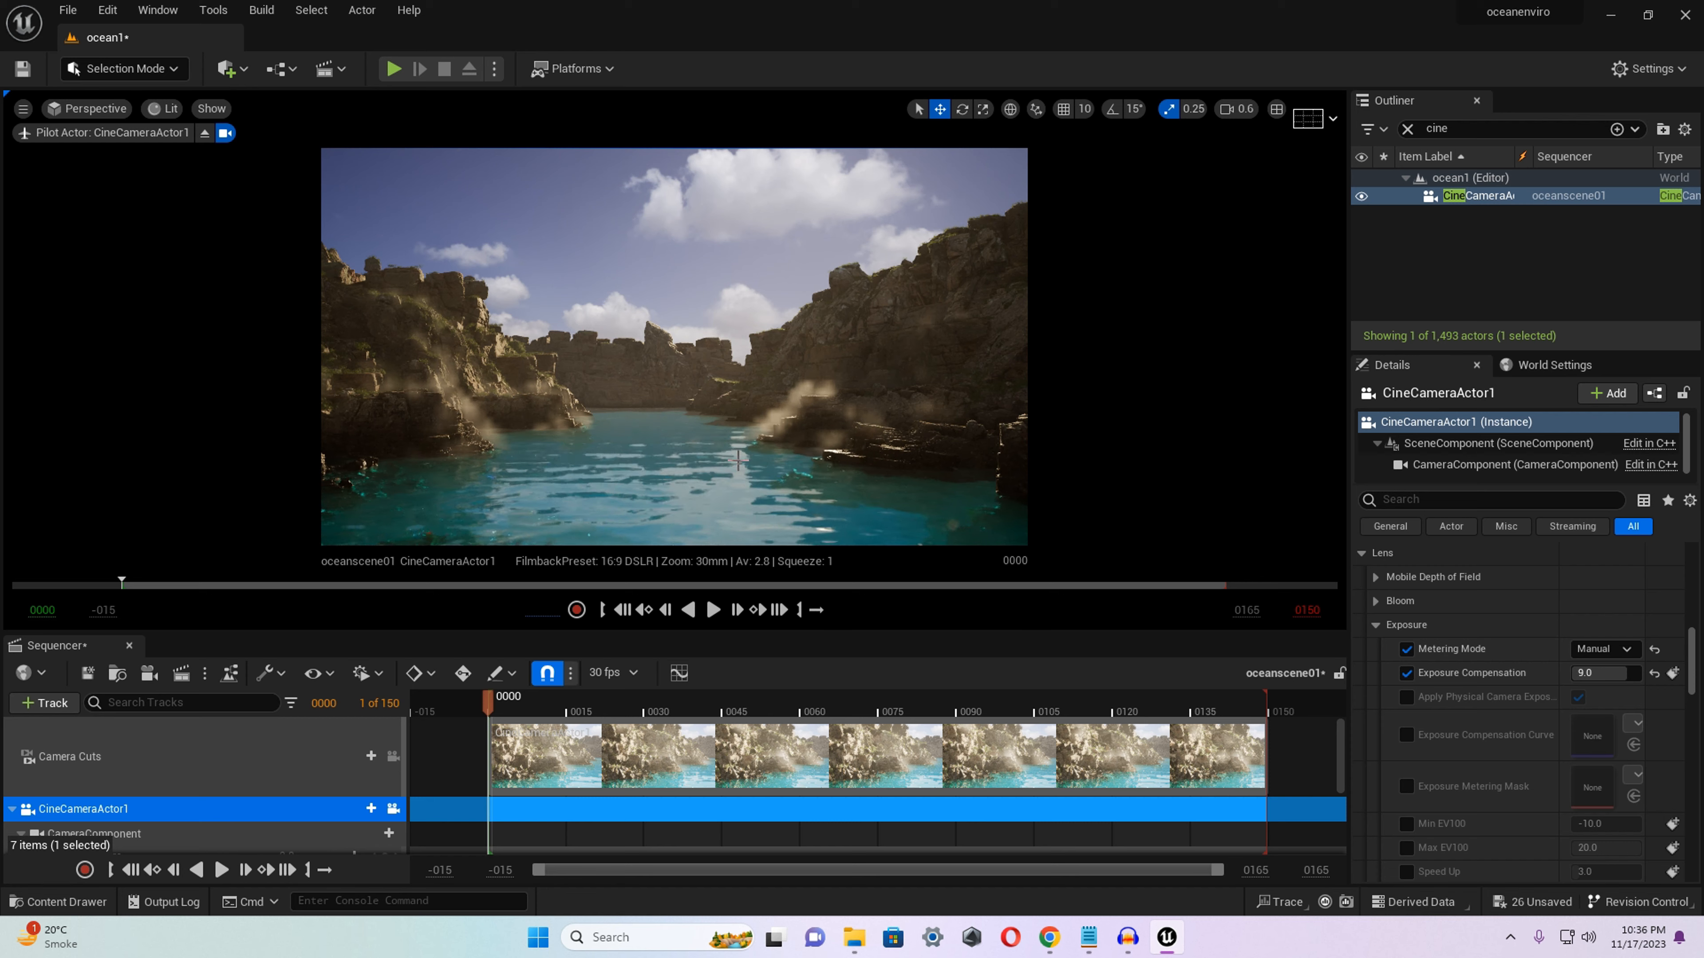
pyautogui.hotkey('ctrl', 'z')
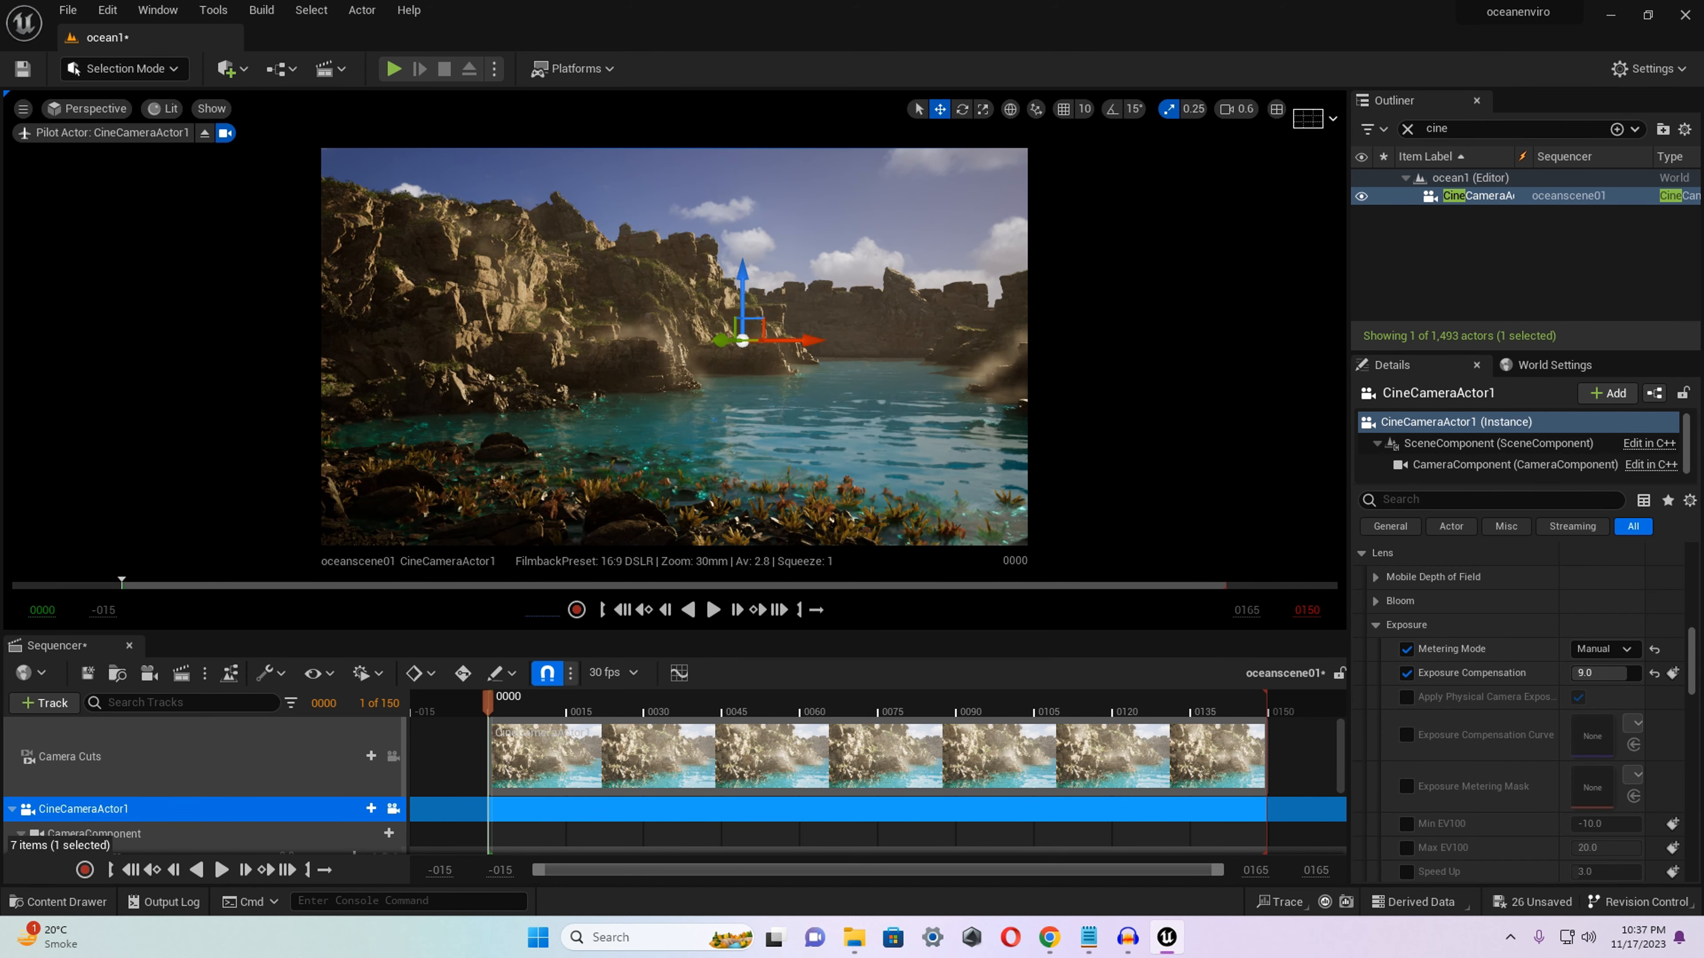
pyautogui.moveTo(566, 443); pyautogui.dragTo(574, 443, button='right')
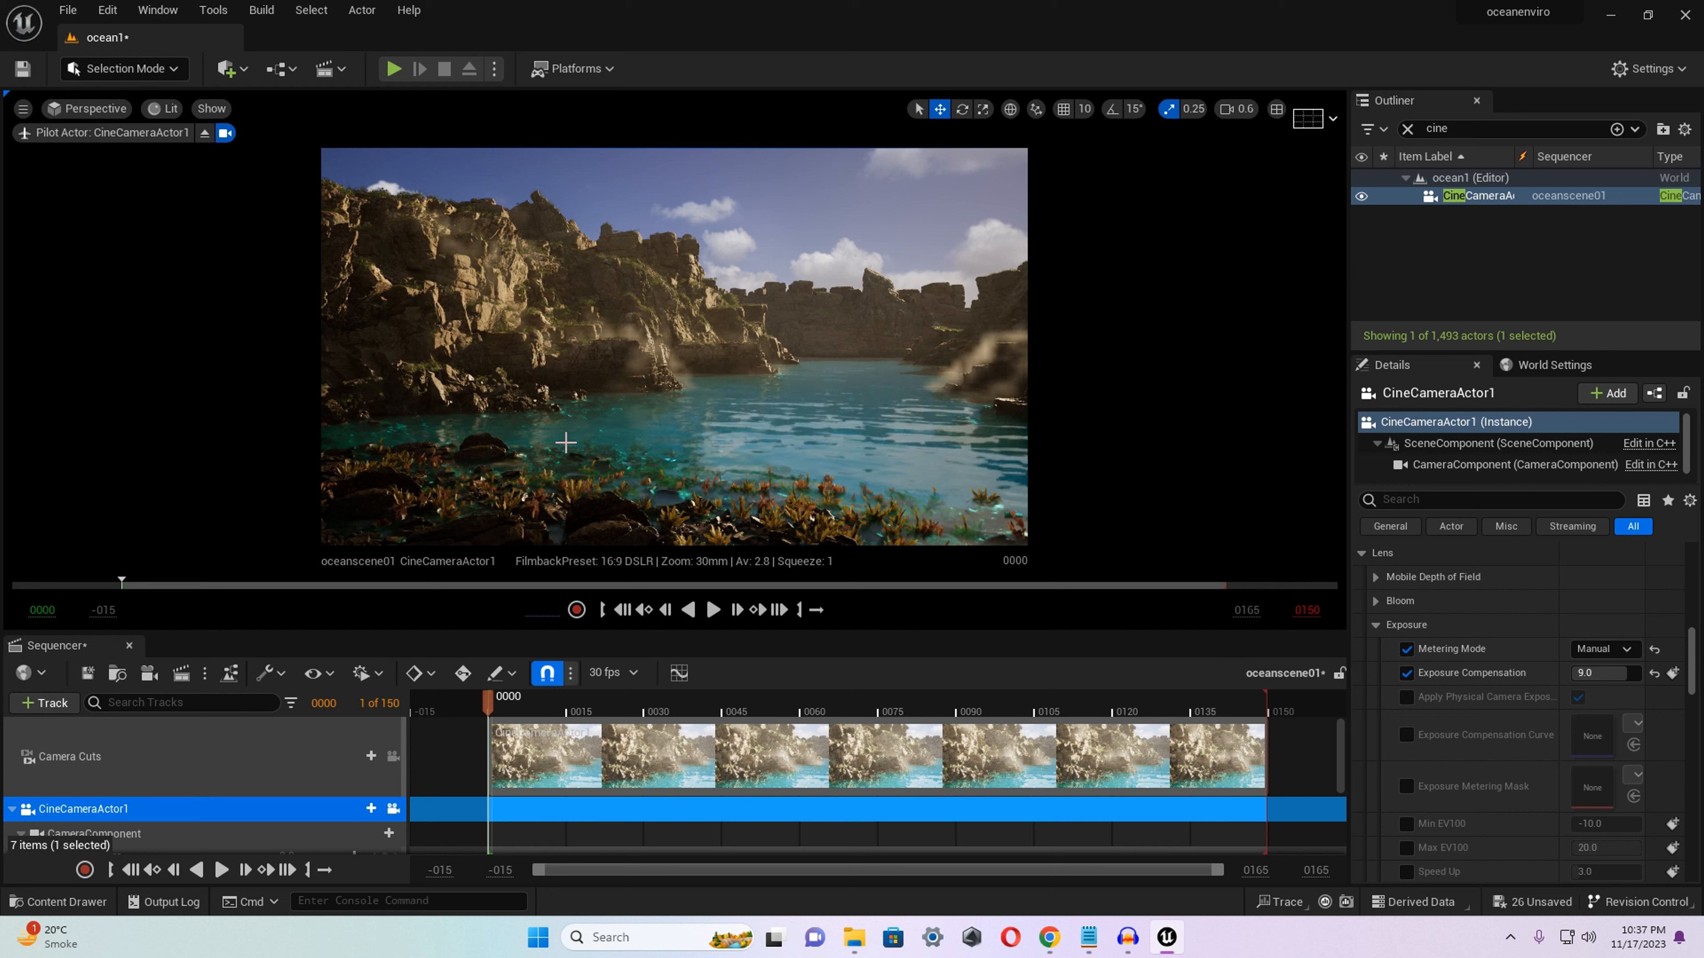
# Enlarge the Sequencer area and look over the CineCameraActor1 and Camera Cuts tracks.
pyautogui.moveTo(507, 635); pyautogui.dragTo(507, 642)
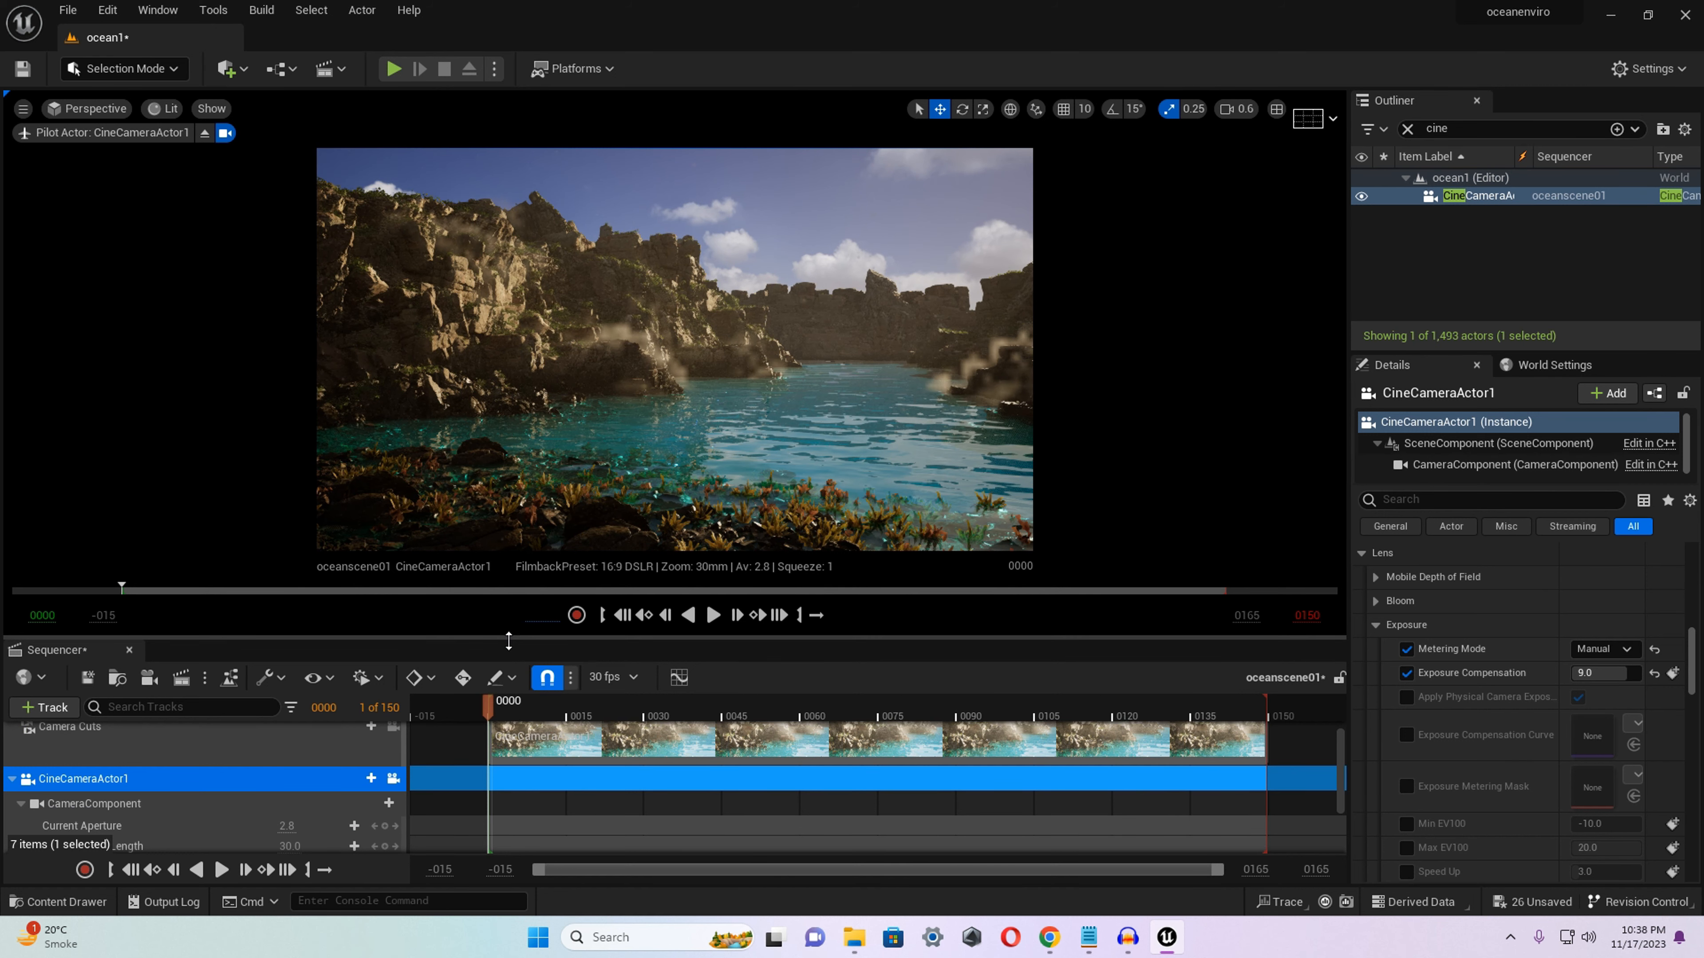
pyautogui.moveTo(507, 641); pyautogui.dragTo(520, 577)
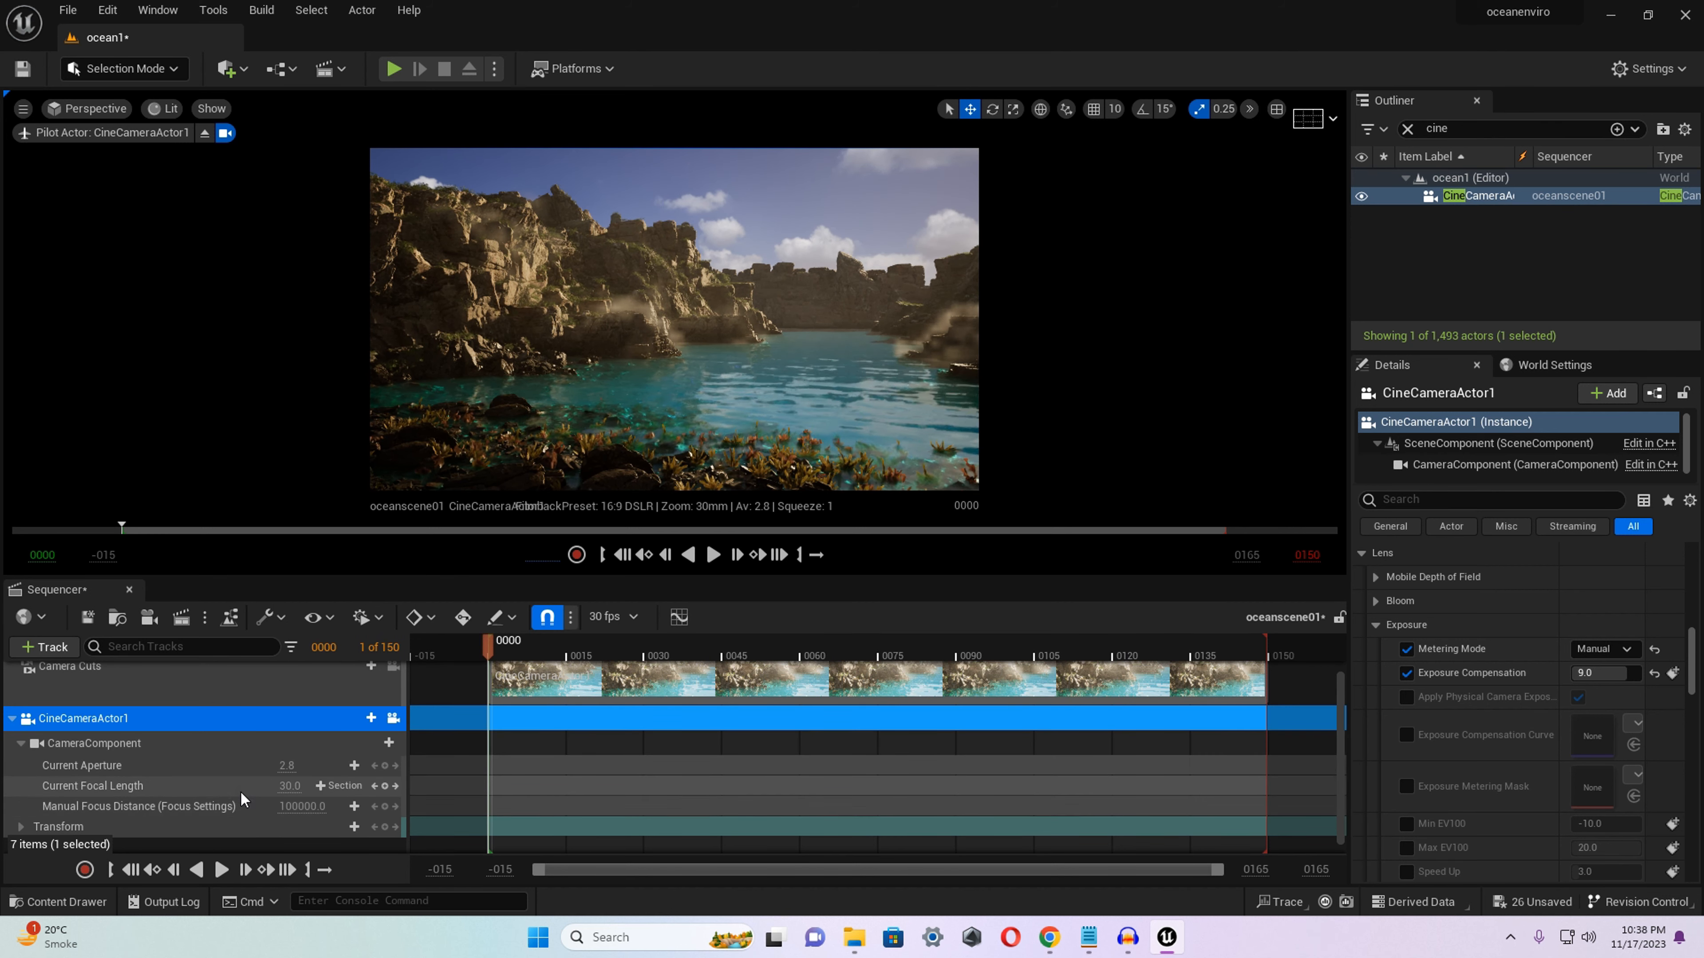
pyautogui.scroll(-1, 245, 802)
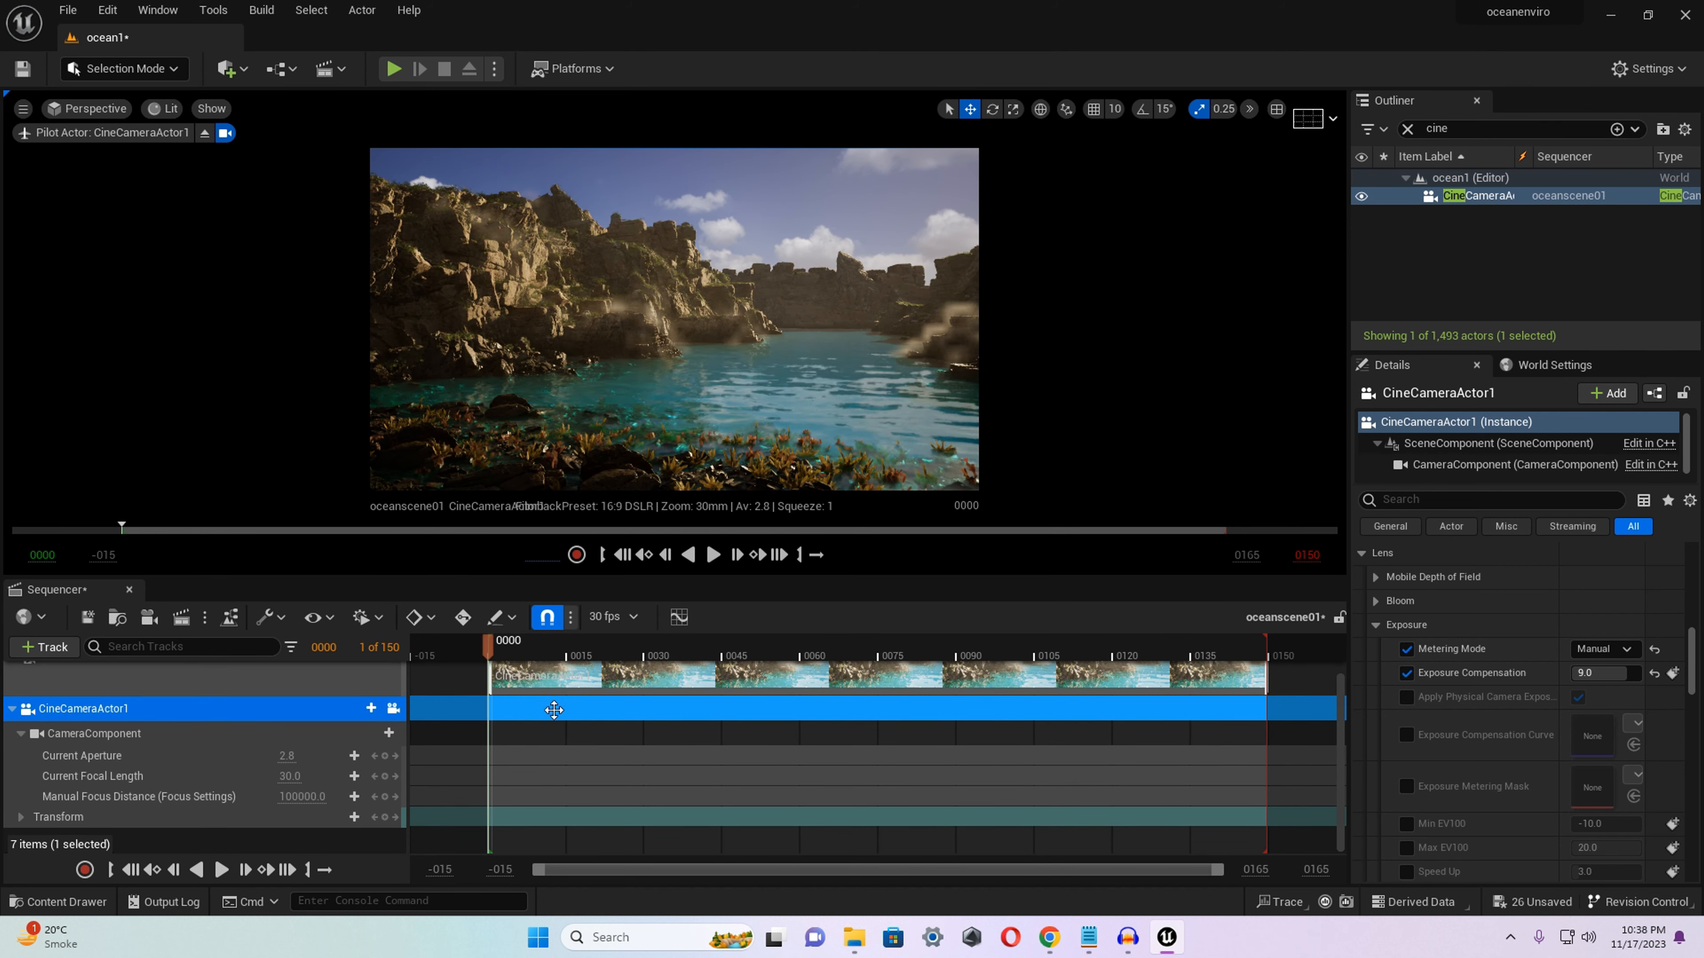
pyautogui.scroll(2, 545, 704)
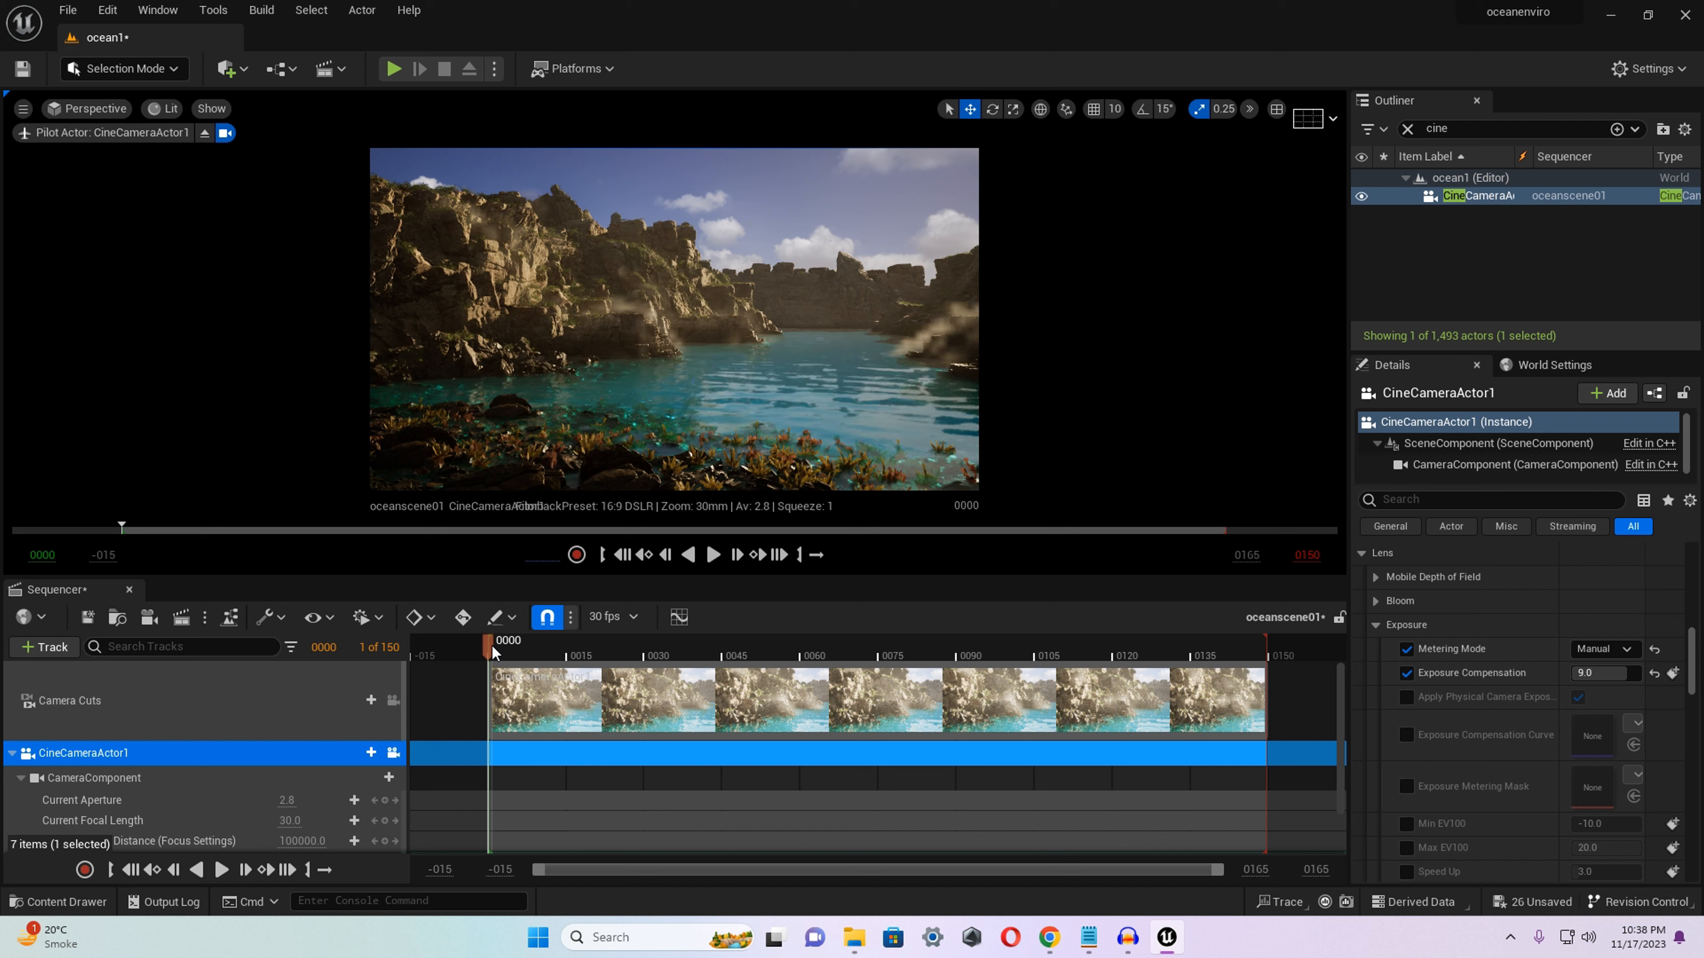